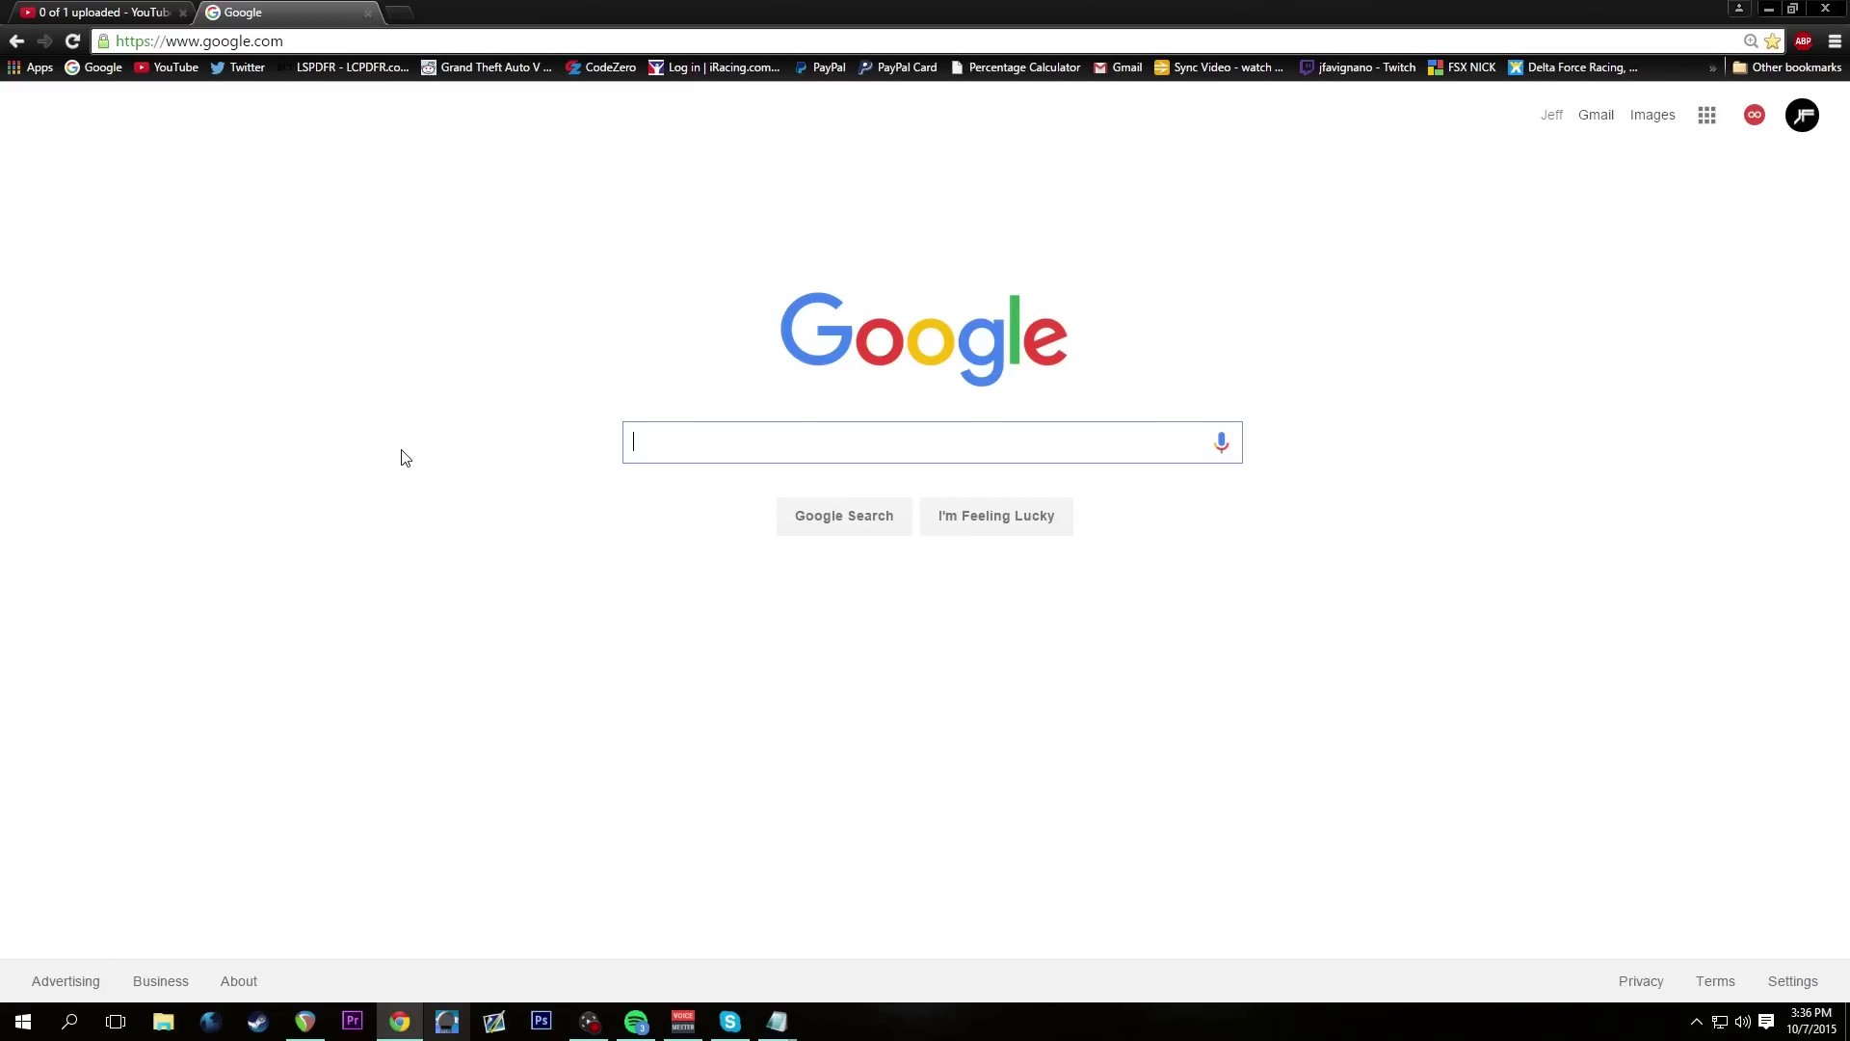
Load openiv.com in Chrome, then select the 4.01 MB ovisetup.exe in Downloads
{"action": "left_click", "coordinate": [403, 40]}
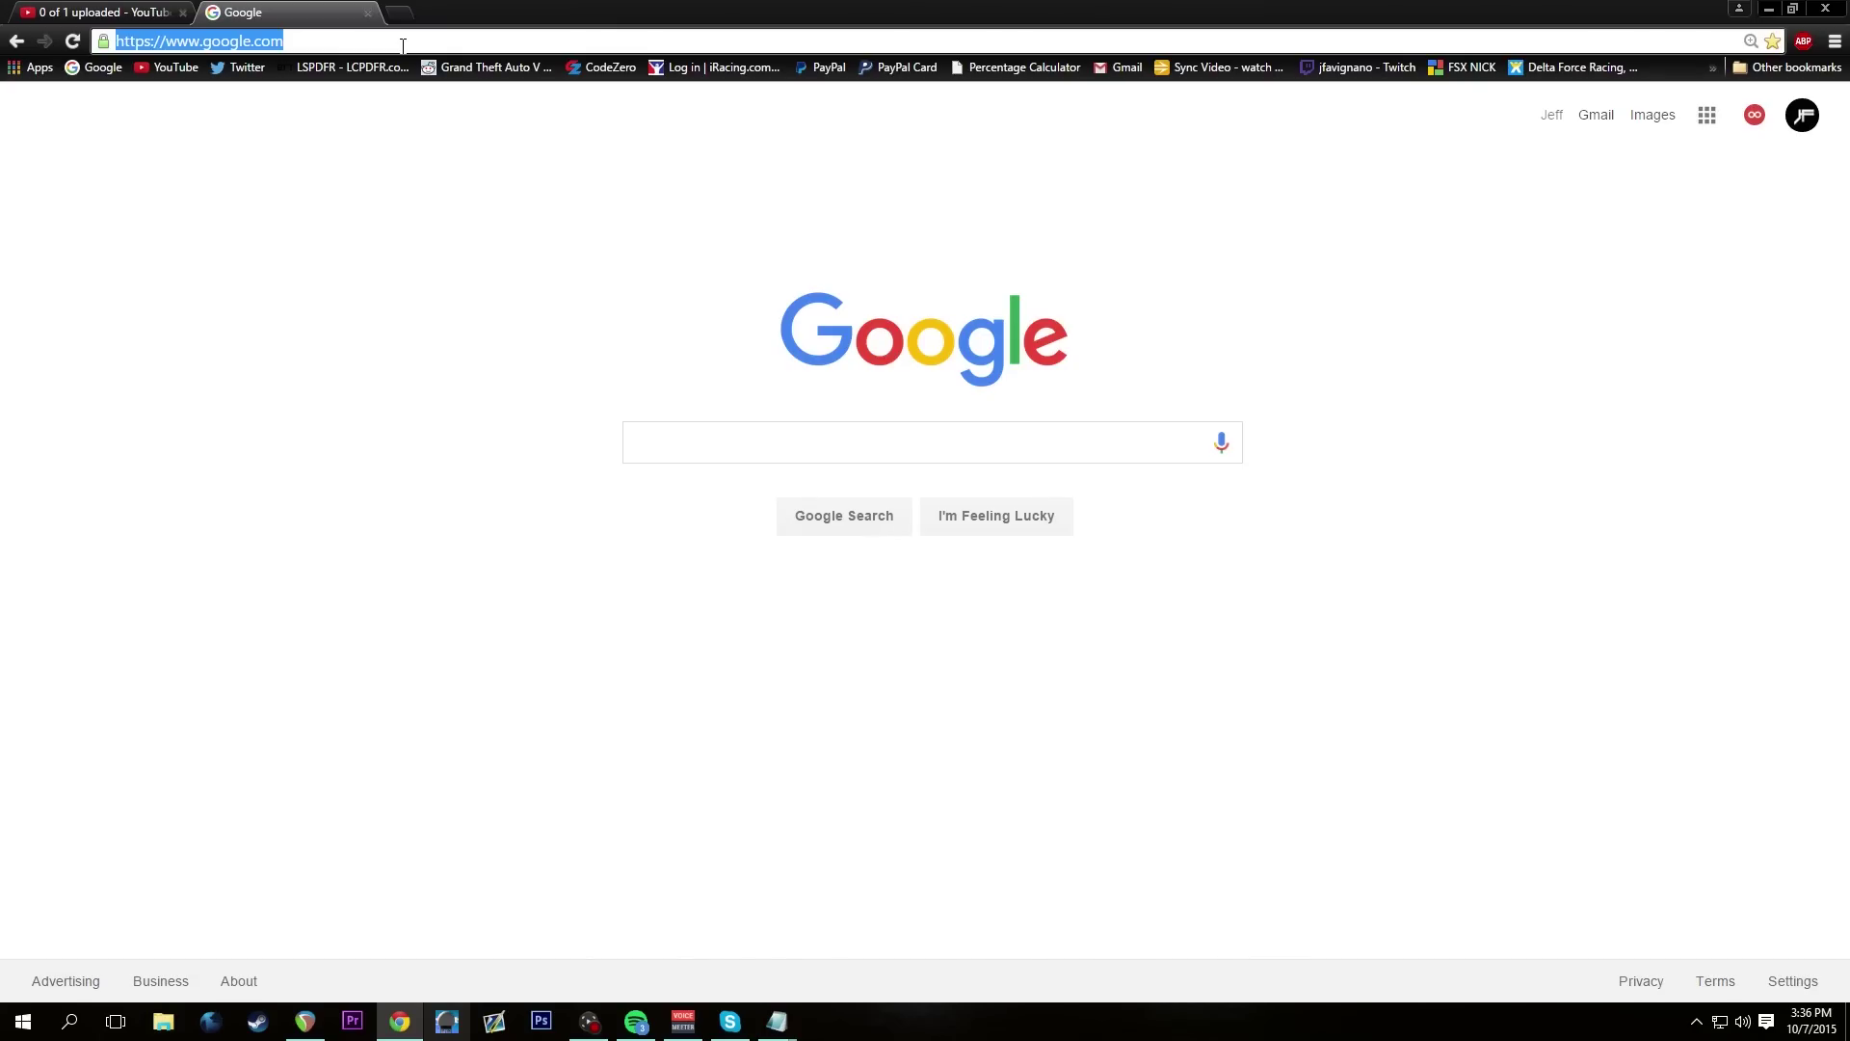
{"action": "type", "text": "openiv.com"}
{"action": "key", "text": "Return"}
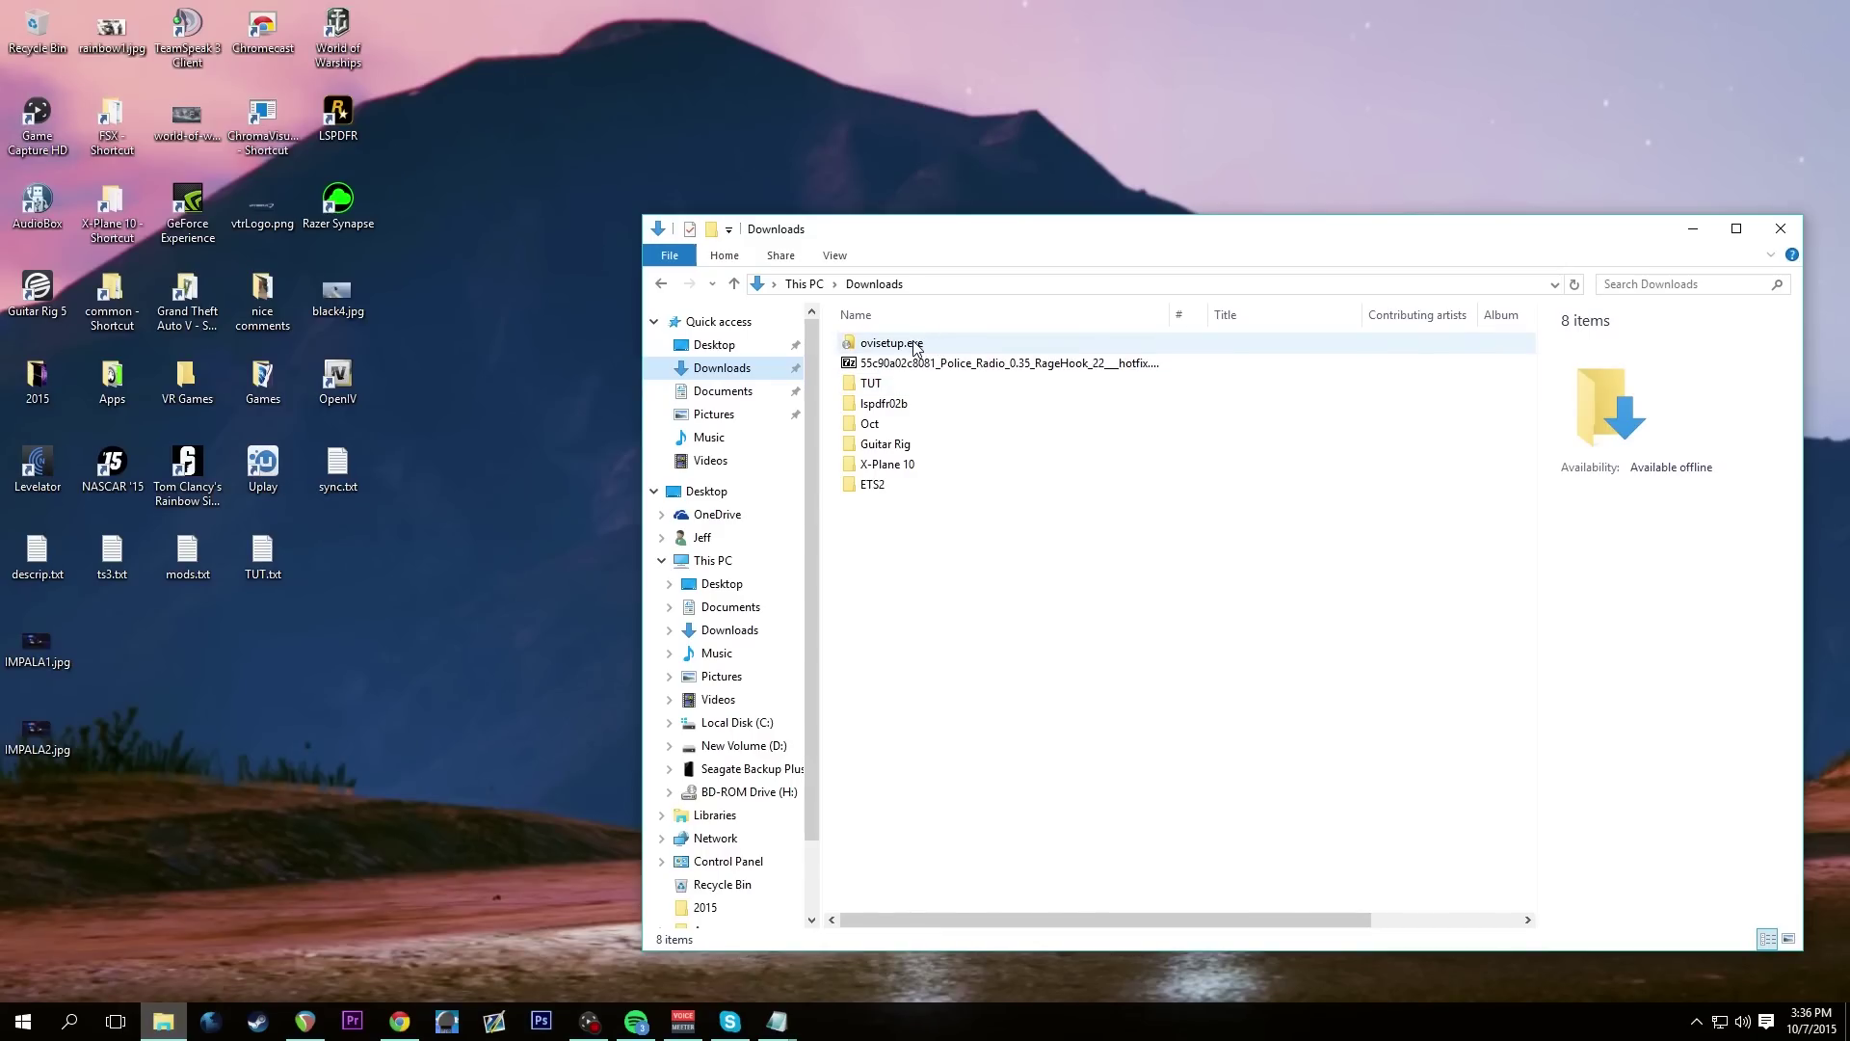
{"action": "left_click", "coordinate": [913, 345]}
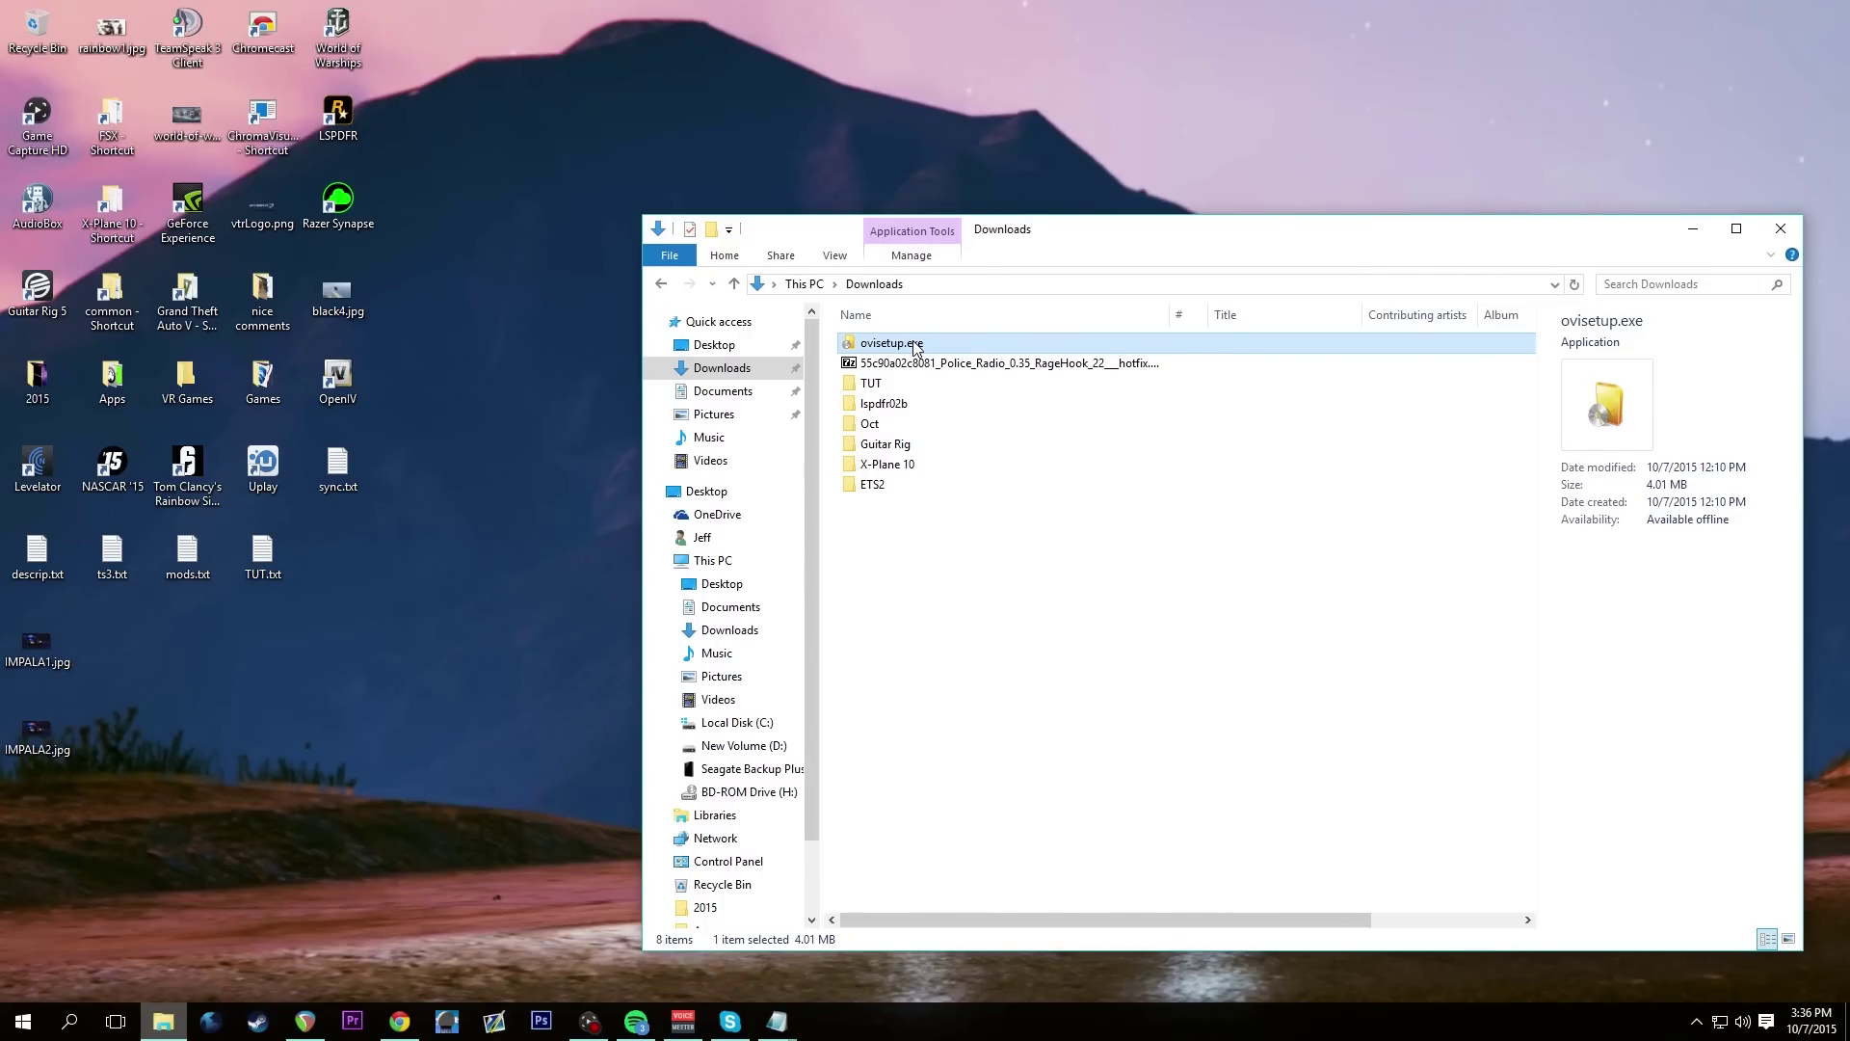
Show the desktop, launch OpenIV, and open the Grand Theft Auto V MP folder shortcut
{"action": "key", "text": "super+d"}
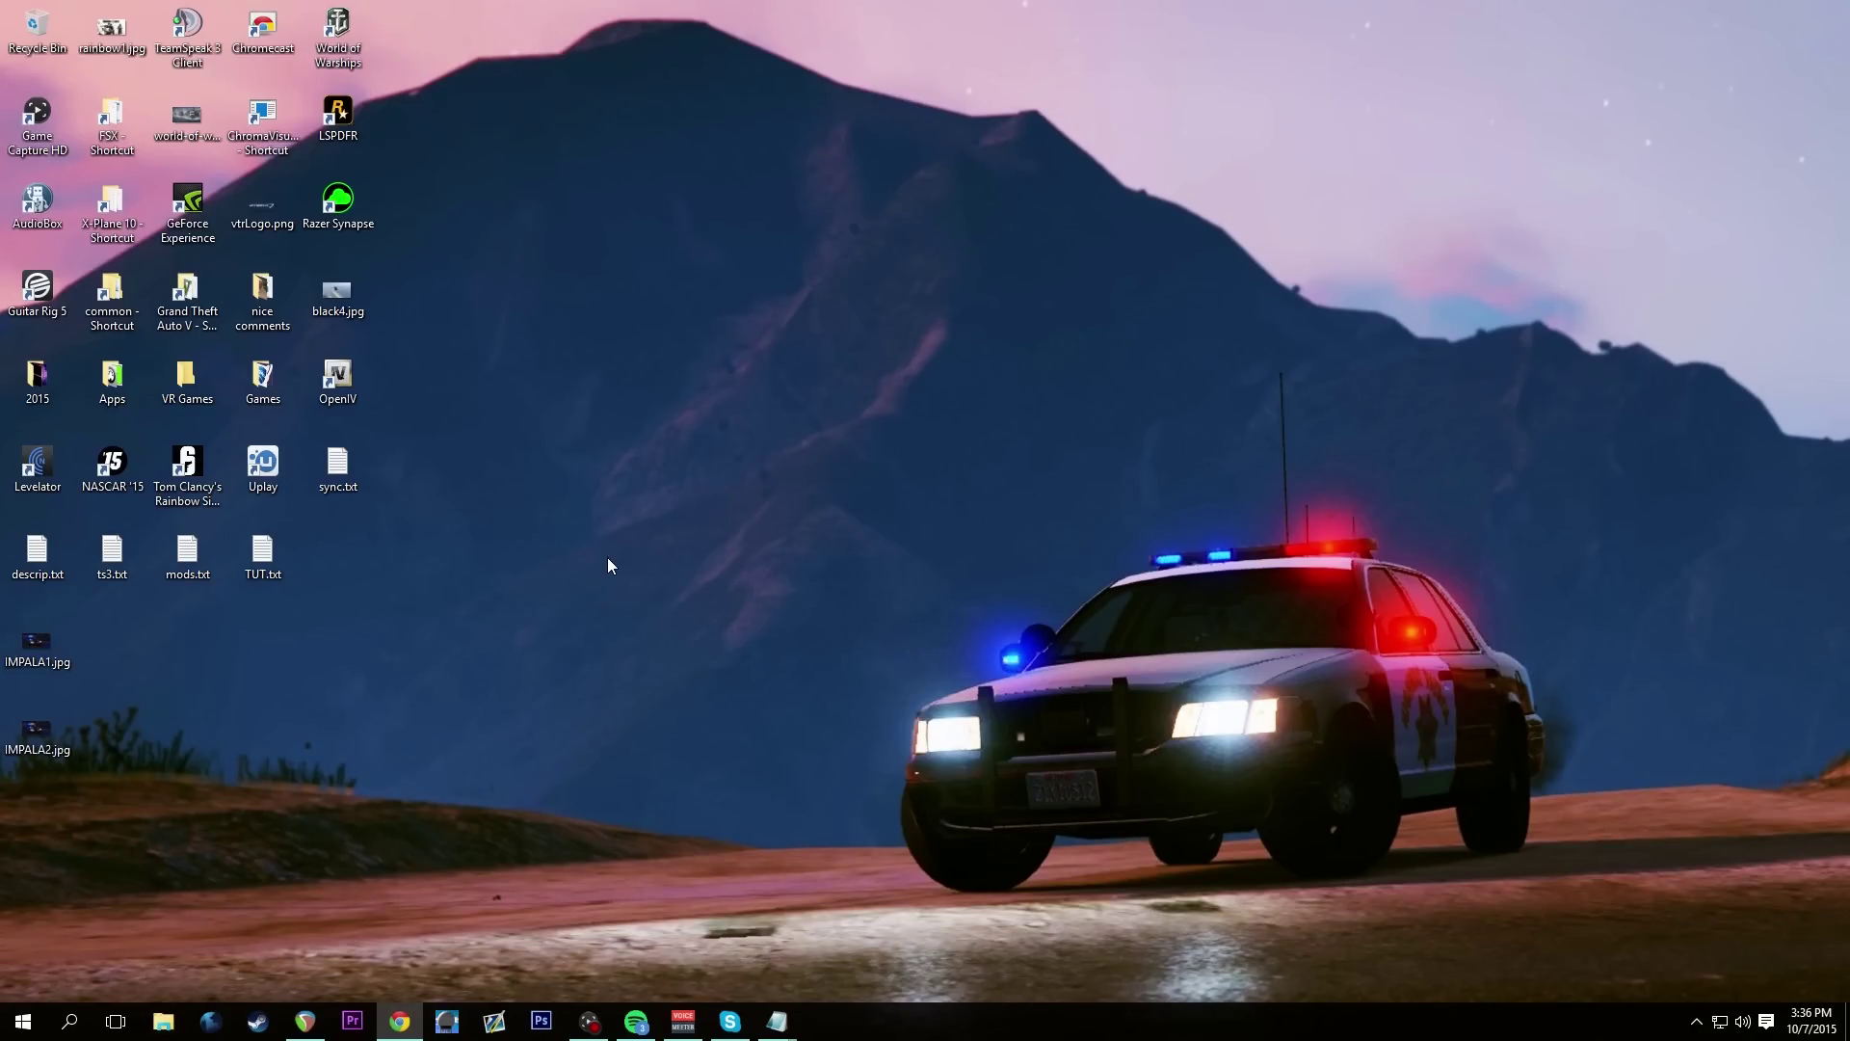
{"action": "double_click", "coordinate": [338, 378]}
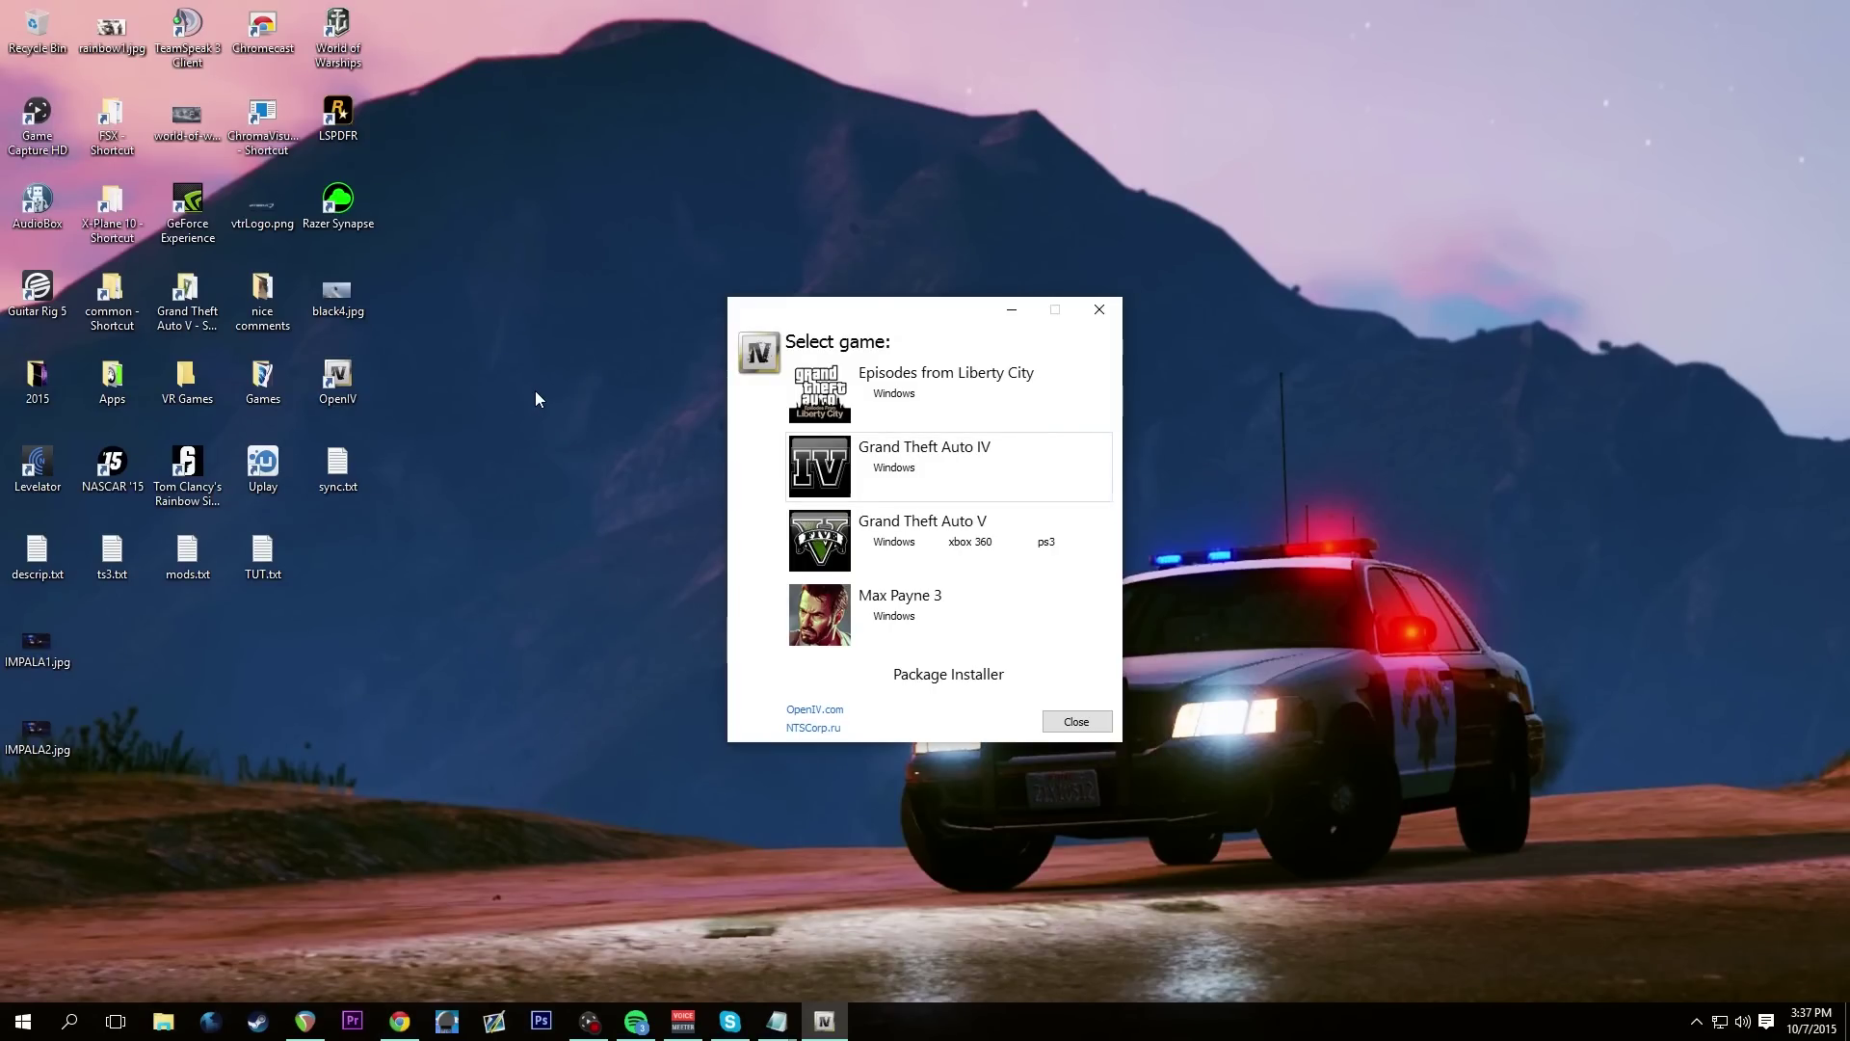
{"action": "double_click", "coordinate": [187, 294]}
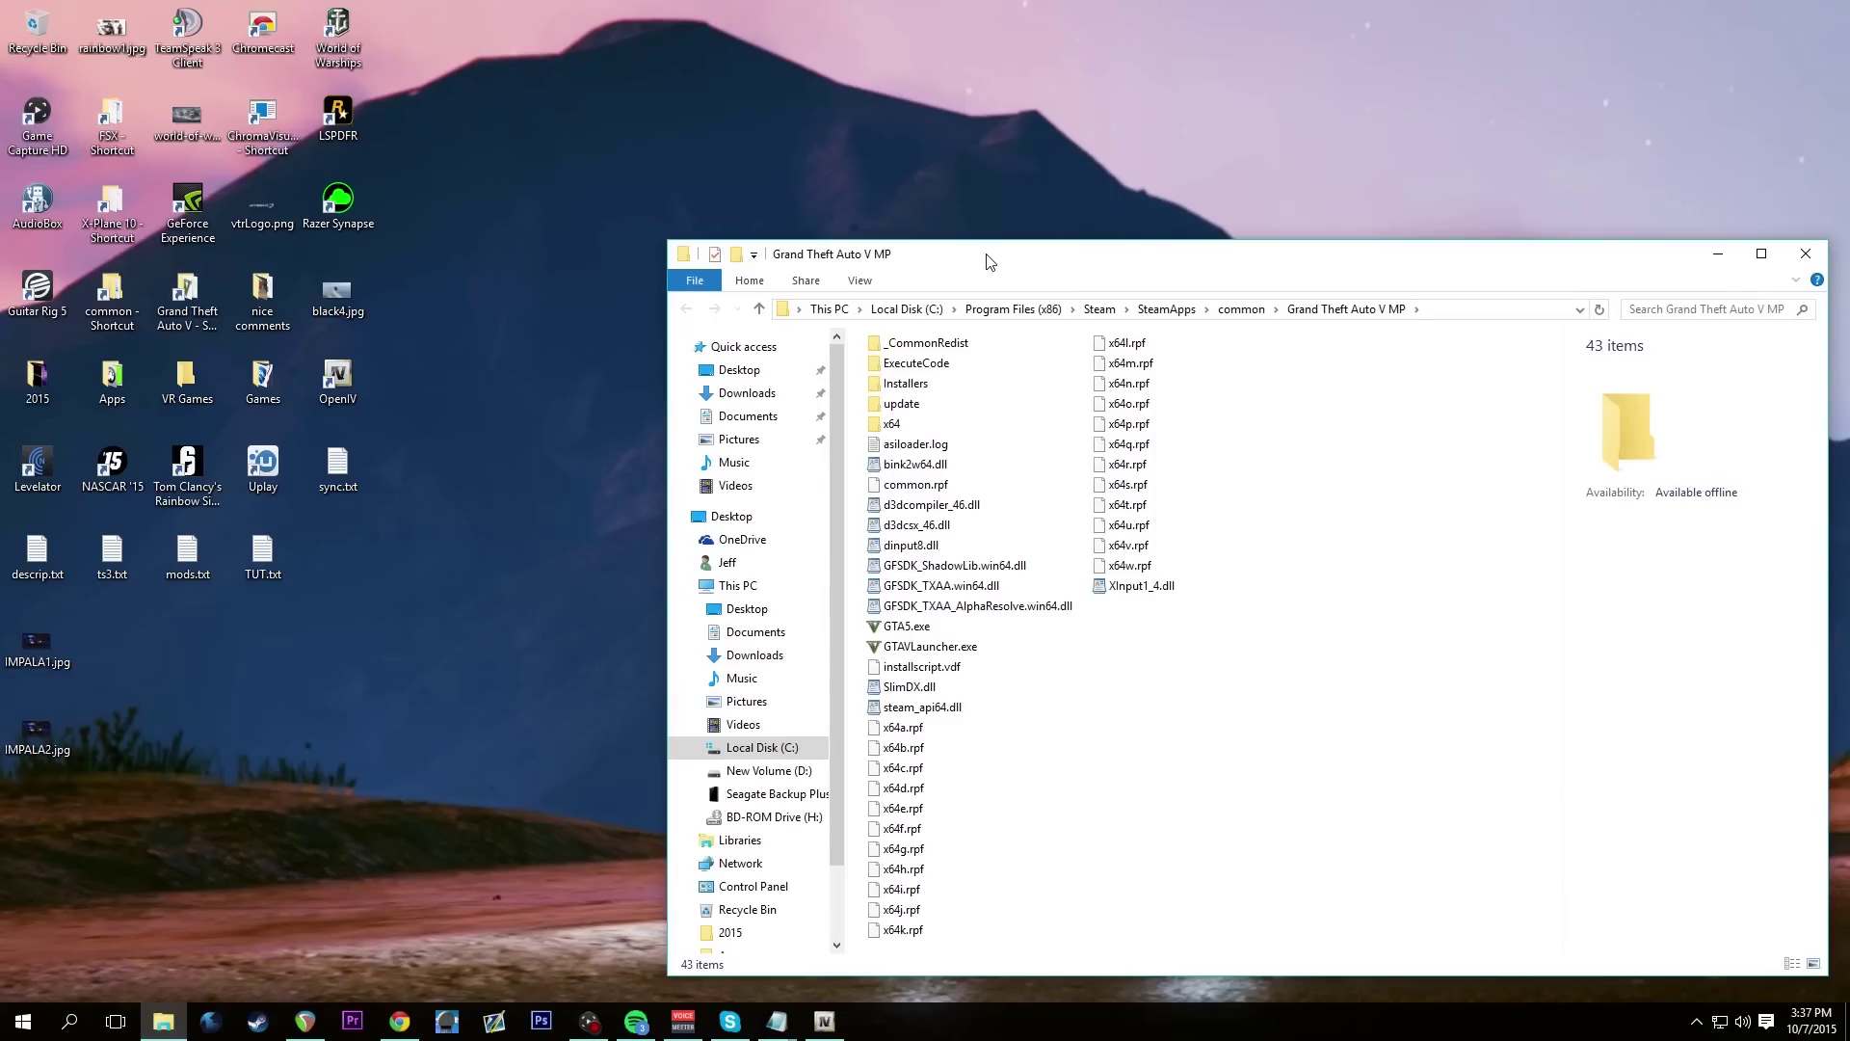
{"action": "left_click_drag", "start_coordinate": [1022, 266], "coordinate": [745, 191]}
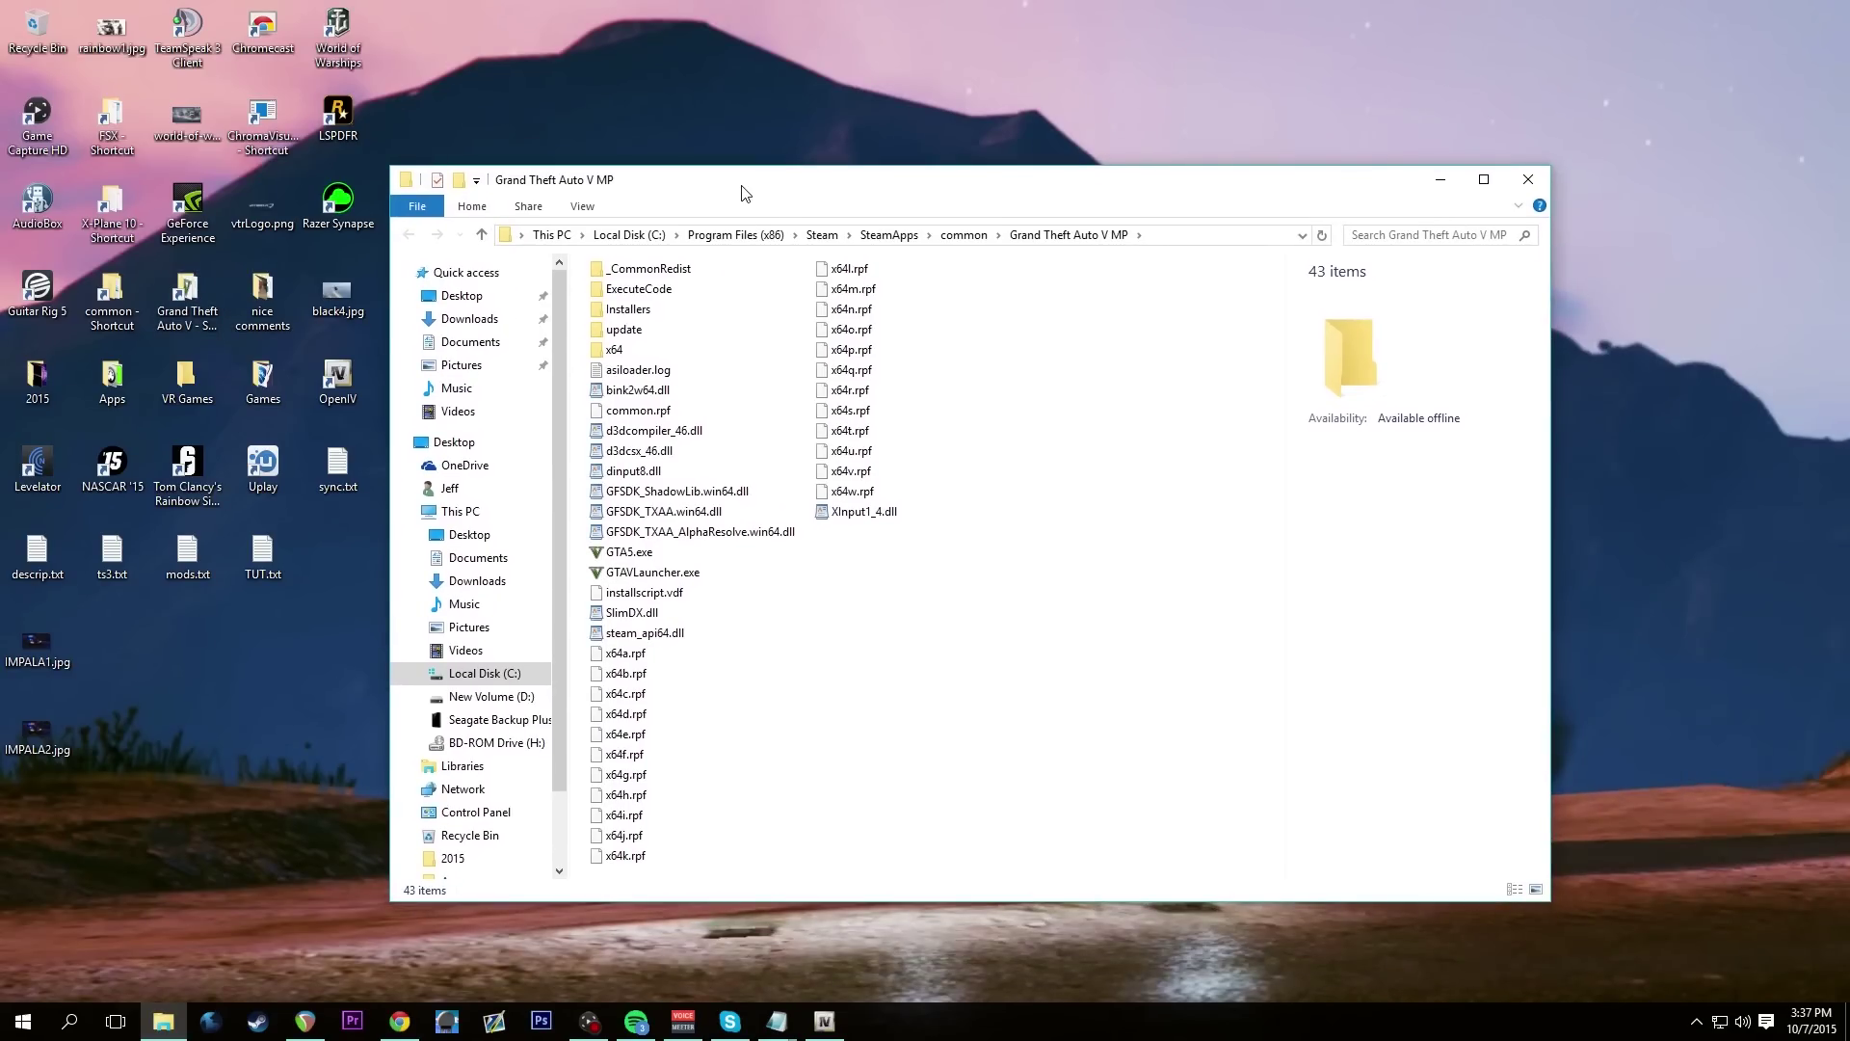
In the common folder, rename 'Grand Theft Auto V TUT' to 'Grand Theft Auto V'
{"action": "left_click", "coordinate": [964, 235]}
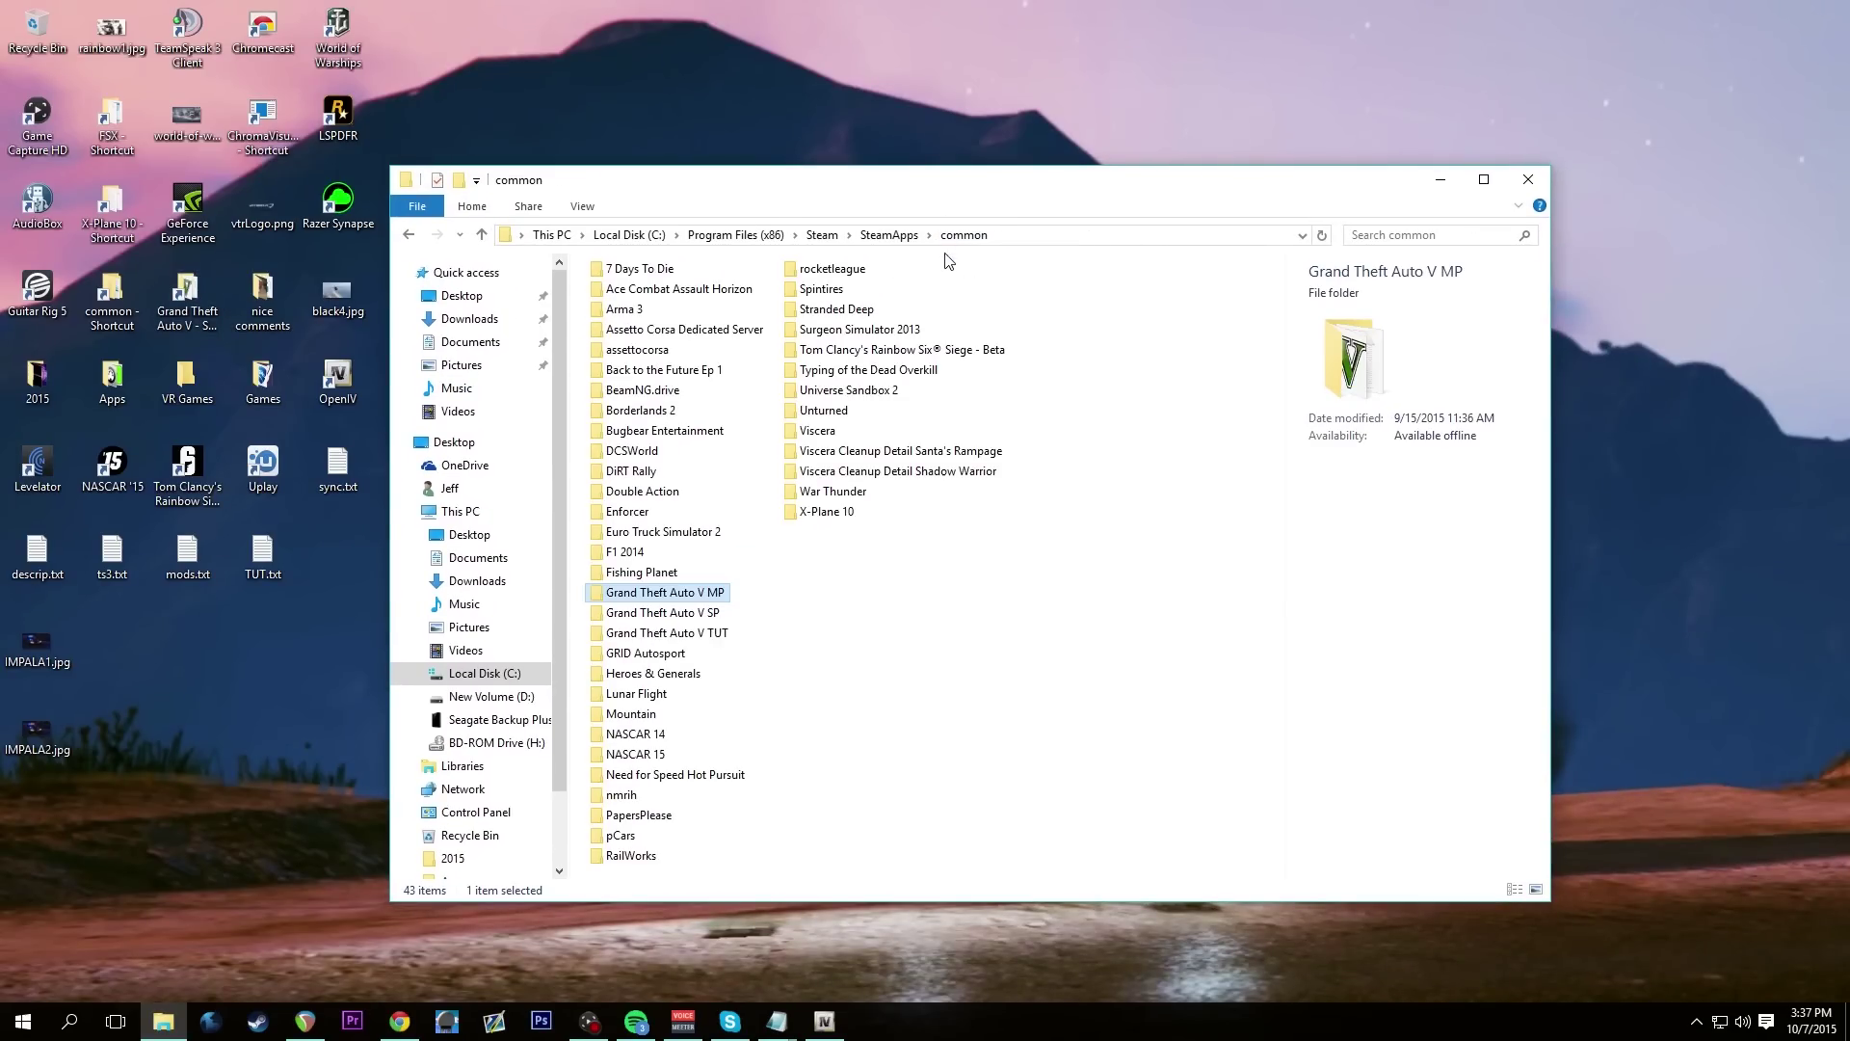
{"action": "left_click", "coordinate": [719, 614]}
{"action": "left_click", "coordinate": [725, 638]}
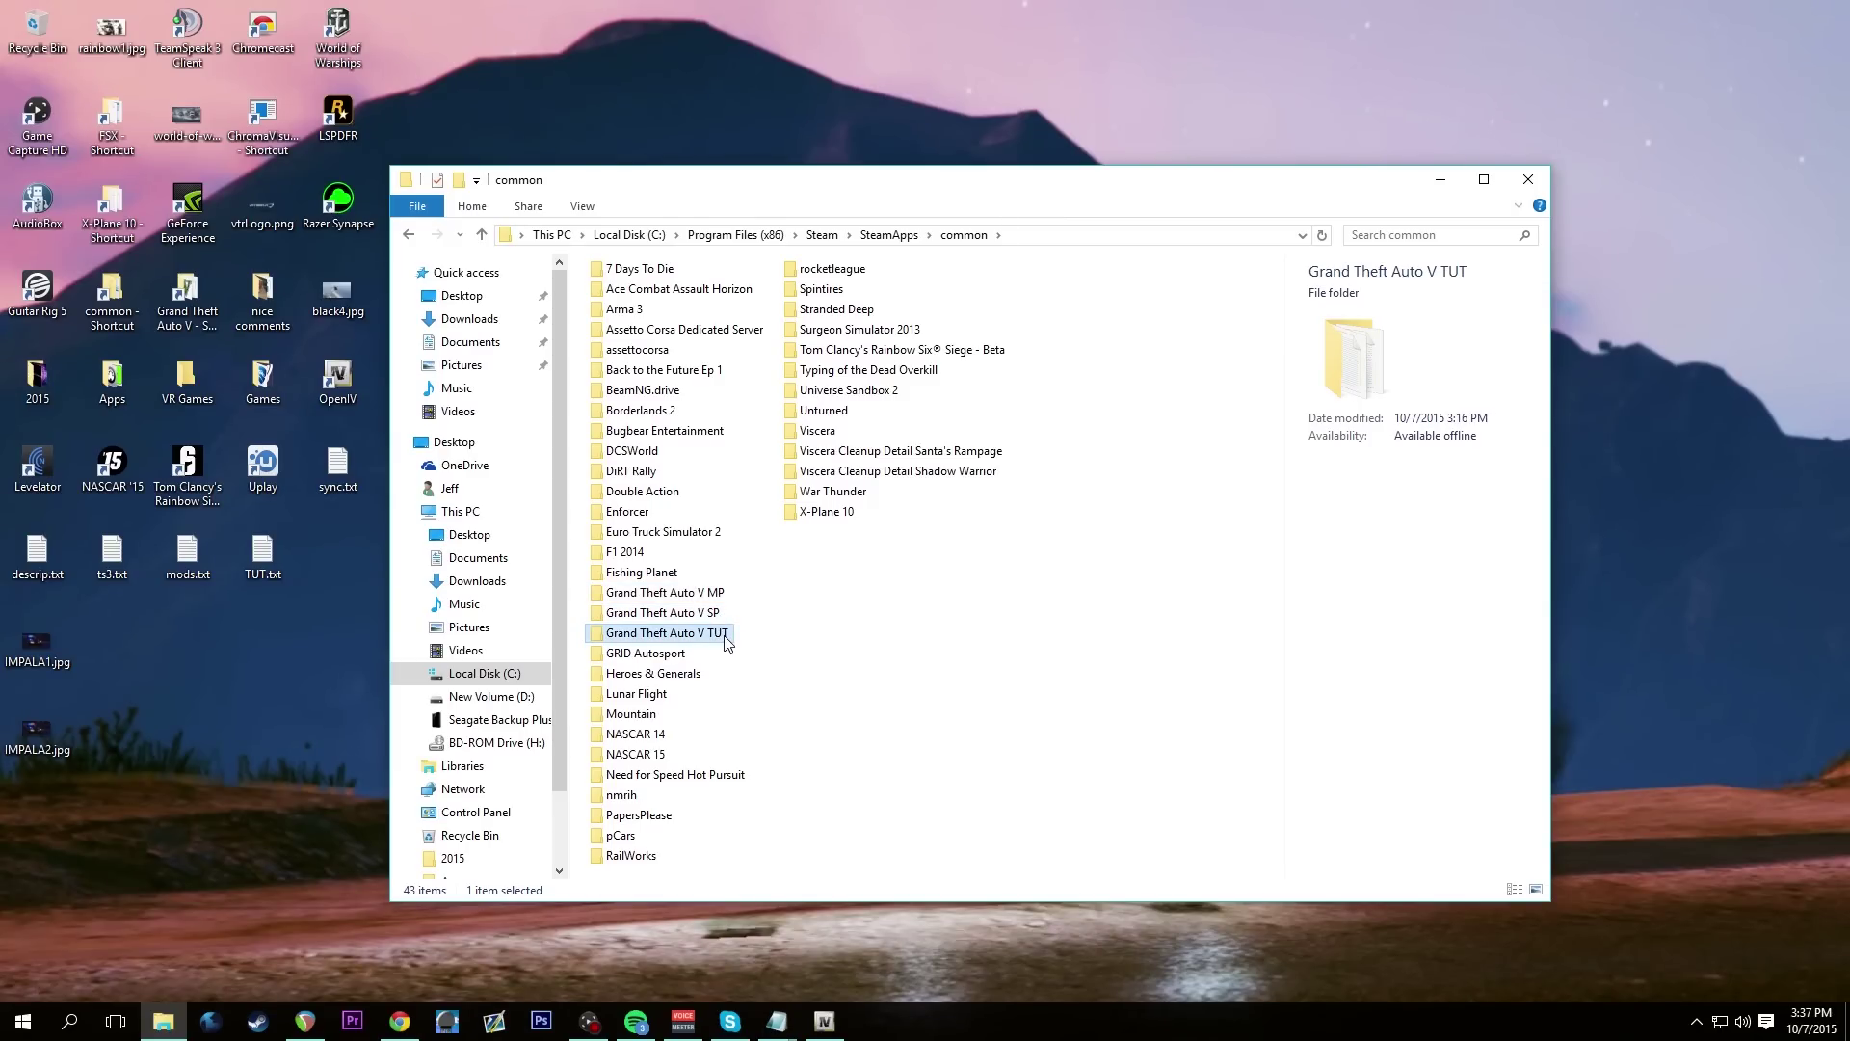
{"action": "right_click", "coordinate": [726, 638]}
{"action": "left_click", "coordinate": [771, 602]}
{"action": "key", "text": "End"}
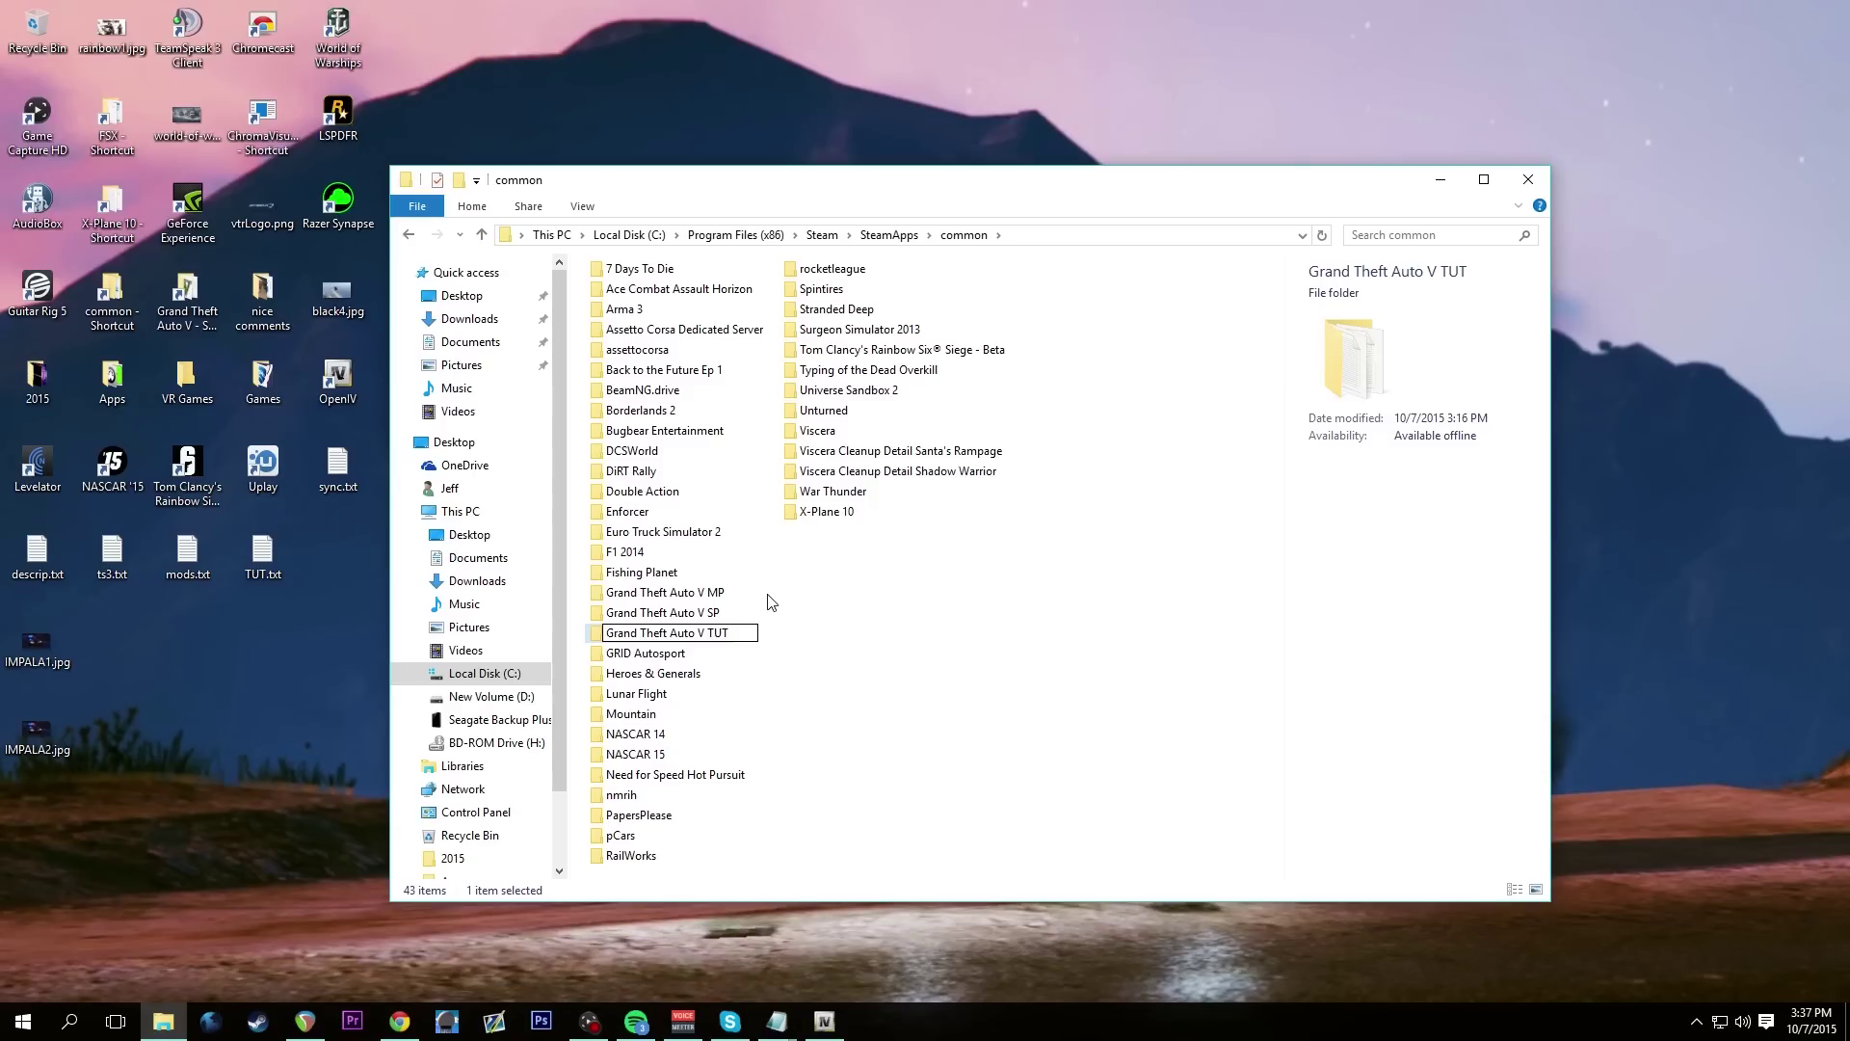
{"action": "key", "text": "BackSpace"}
{"action": "key", "text": "BackSpace"}
{"action": "key", "text": "BackSpace"}
{"action": "key", "text": "BackSpace"}
{"action": "key", "text": "Return"}
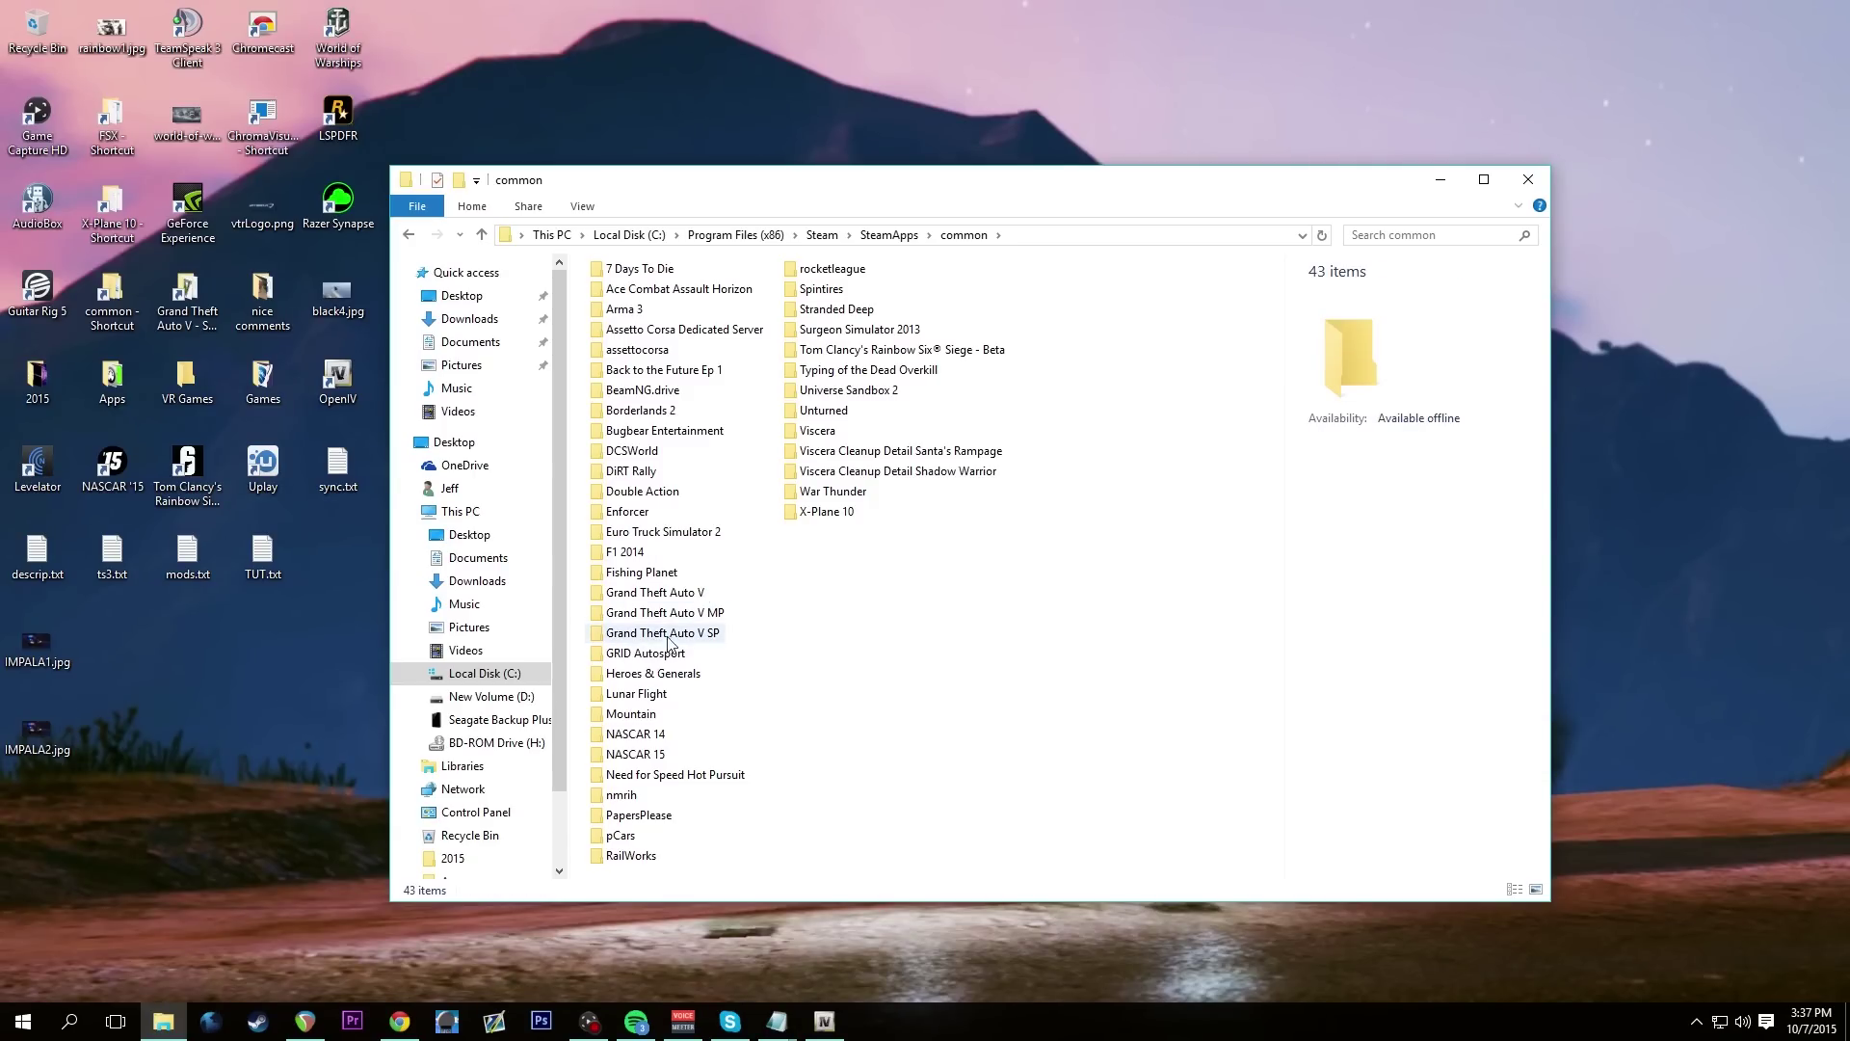
Open the renamed folder, close Explorer, and load Grand Theft Auto V for Windows in OpenIV
{"action": "double_click", "coordinate": [656, 592]}
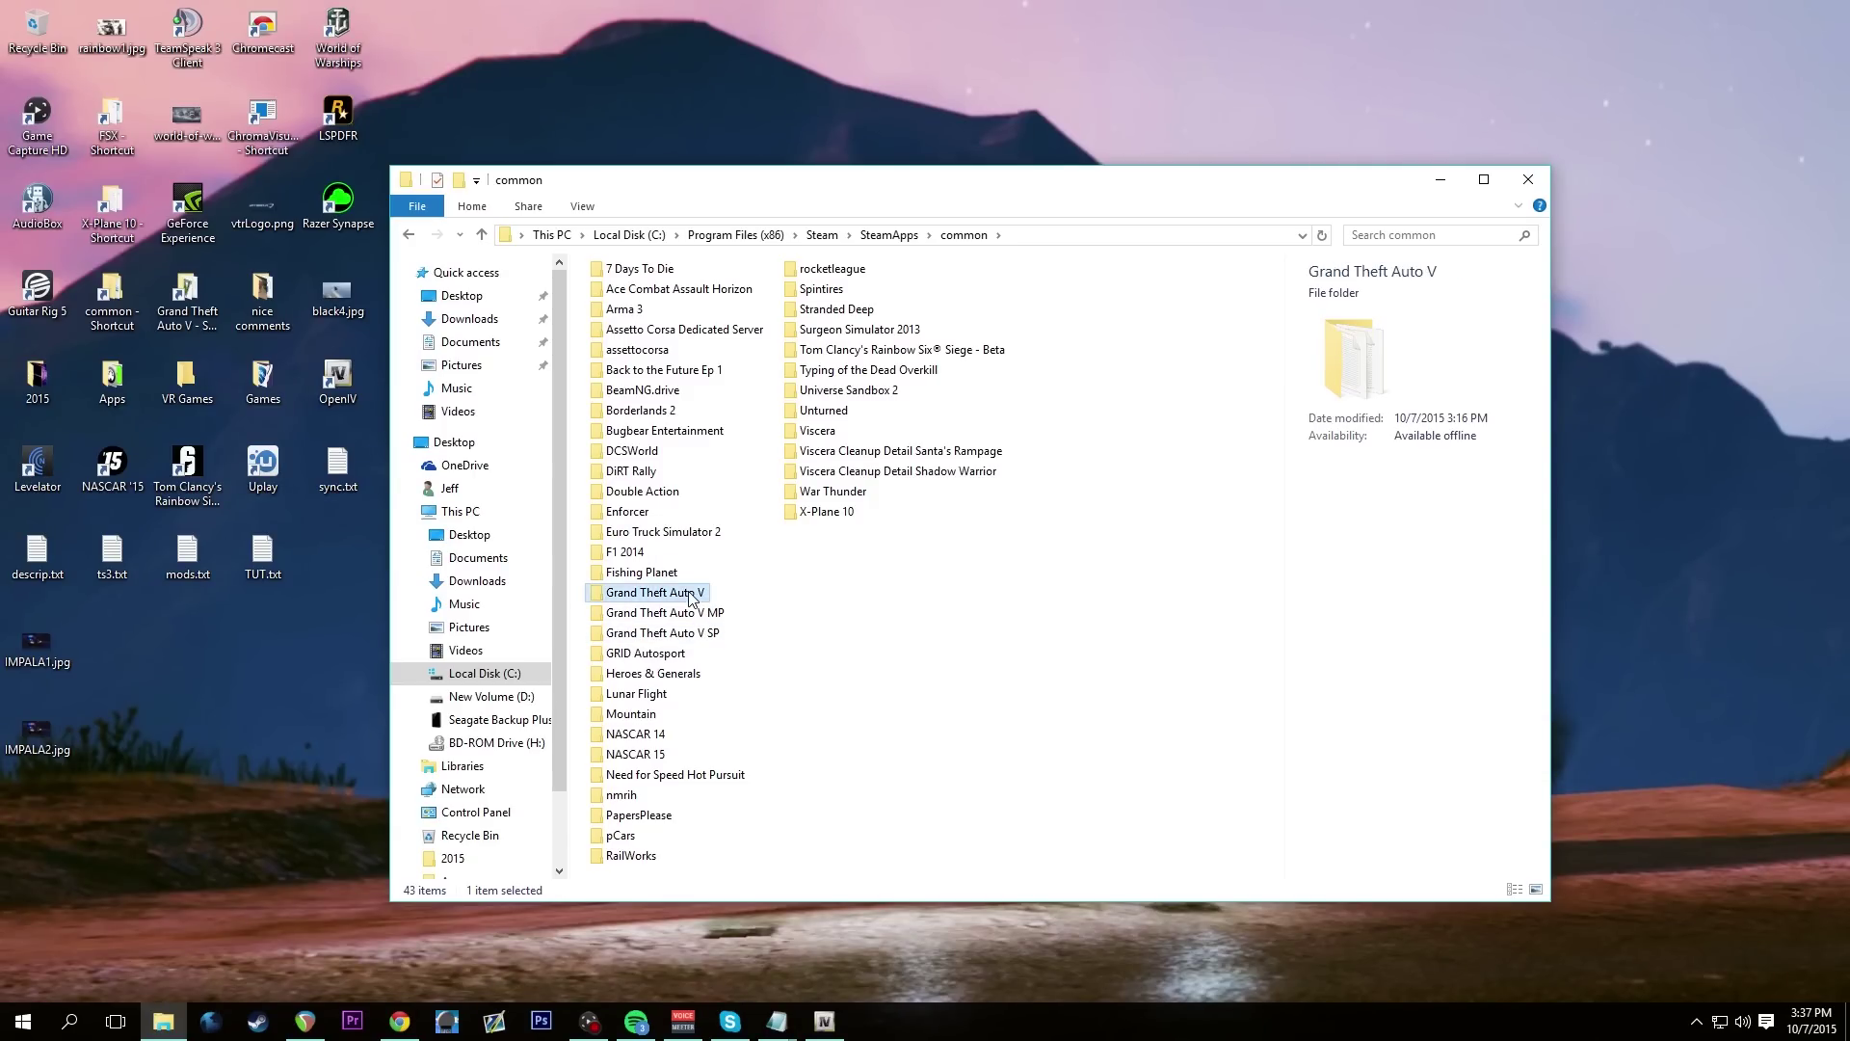
{"action": "left_click", "coordinate": [1528, 180]}
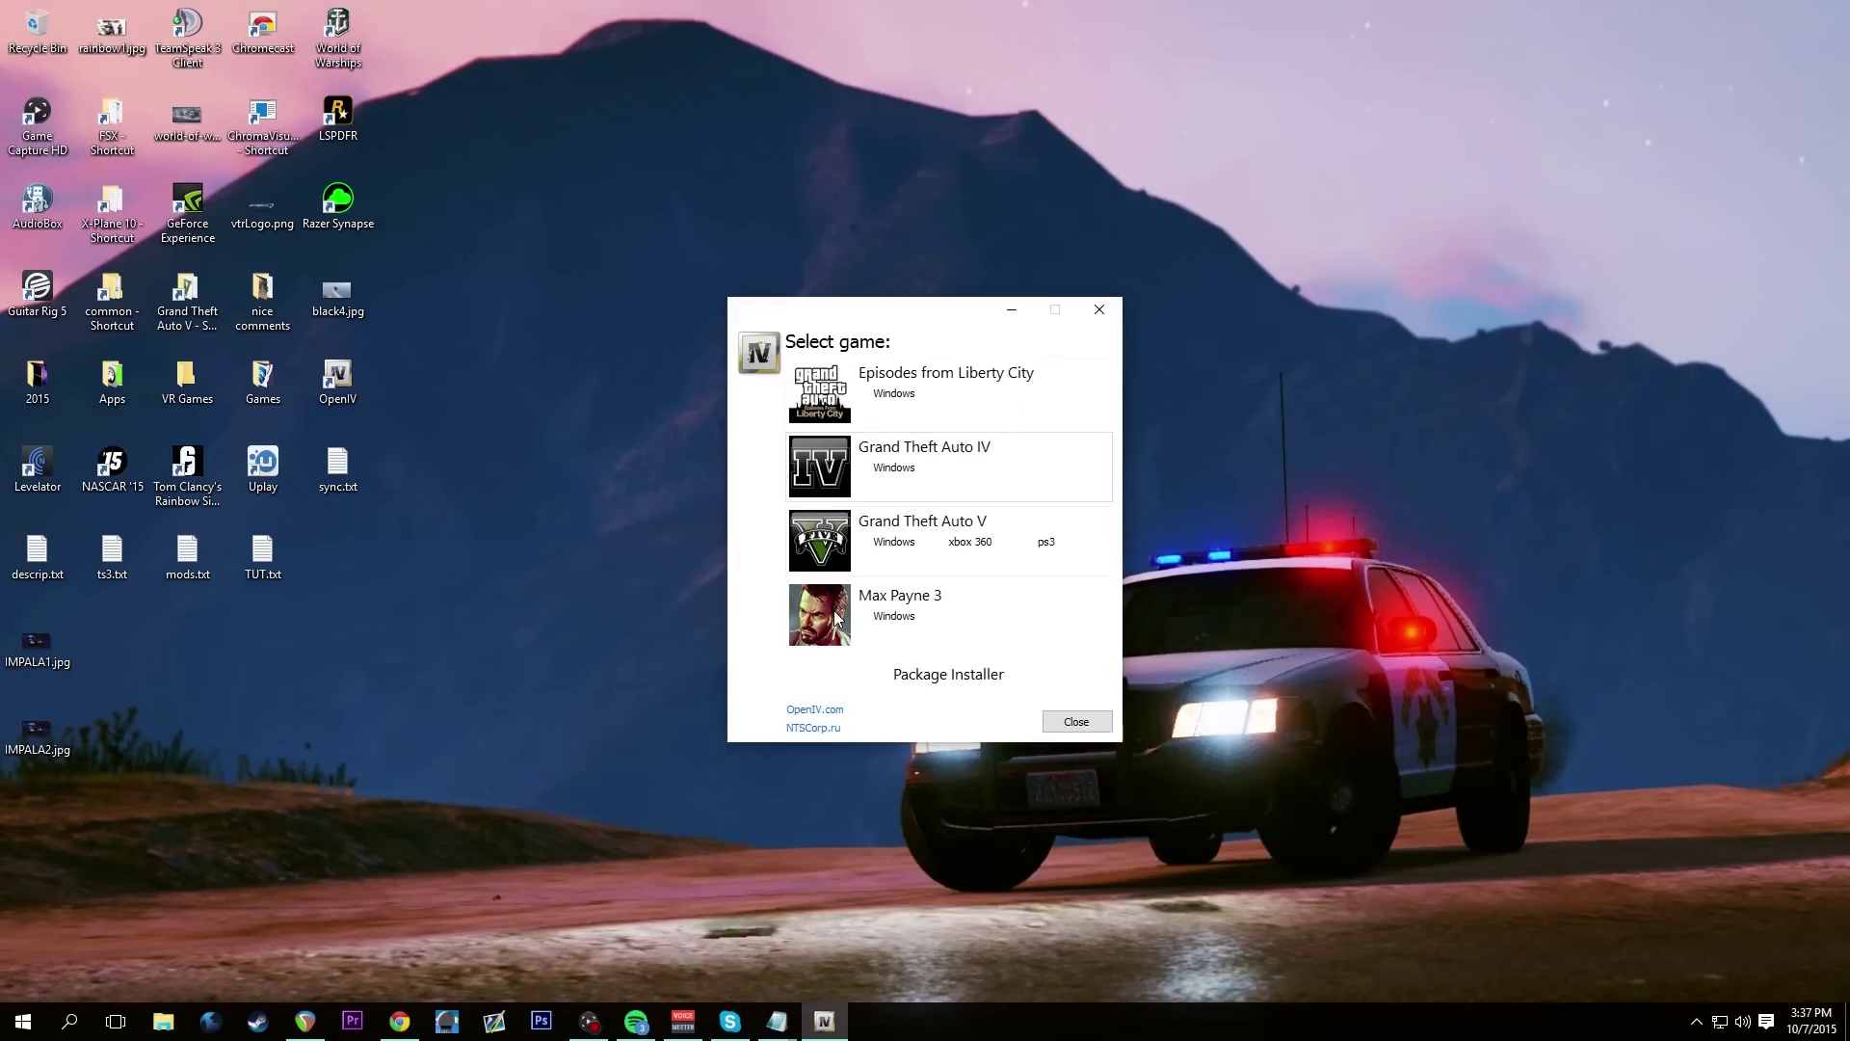
{"action": "left_click", "coordinate": [889, 549]}
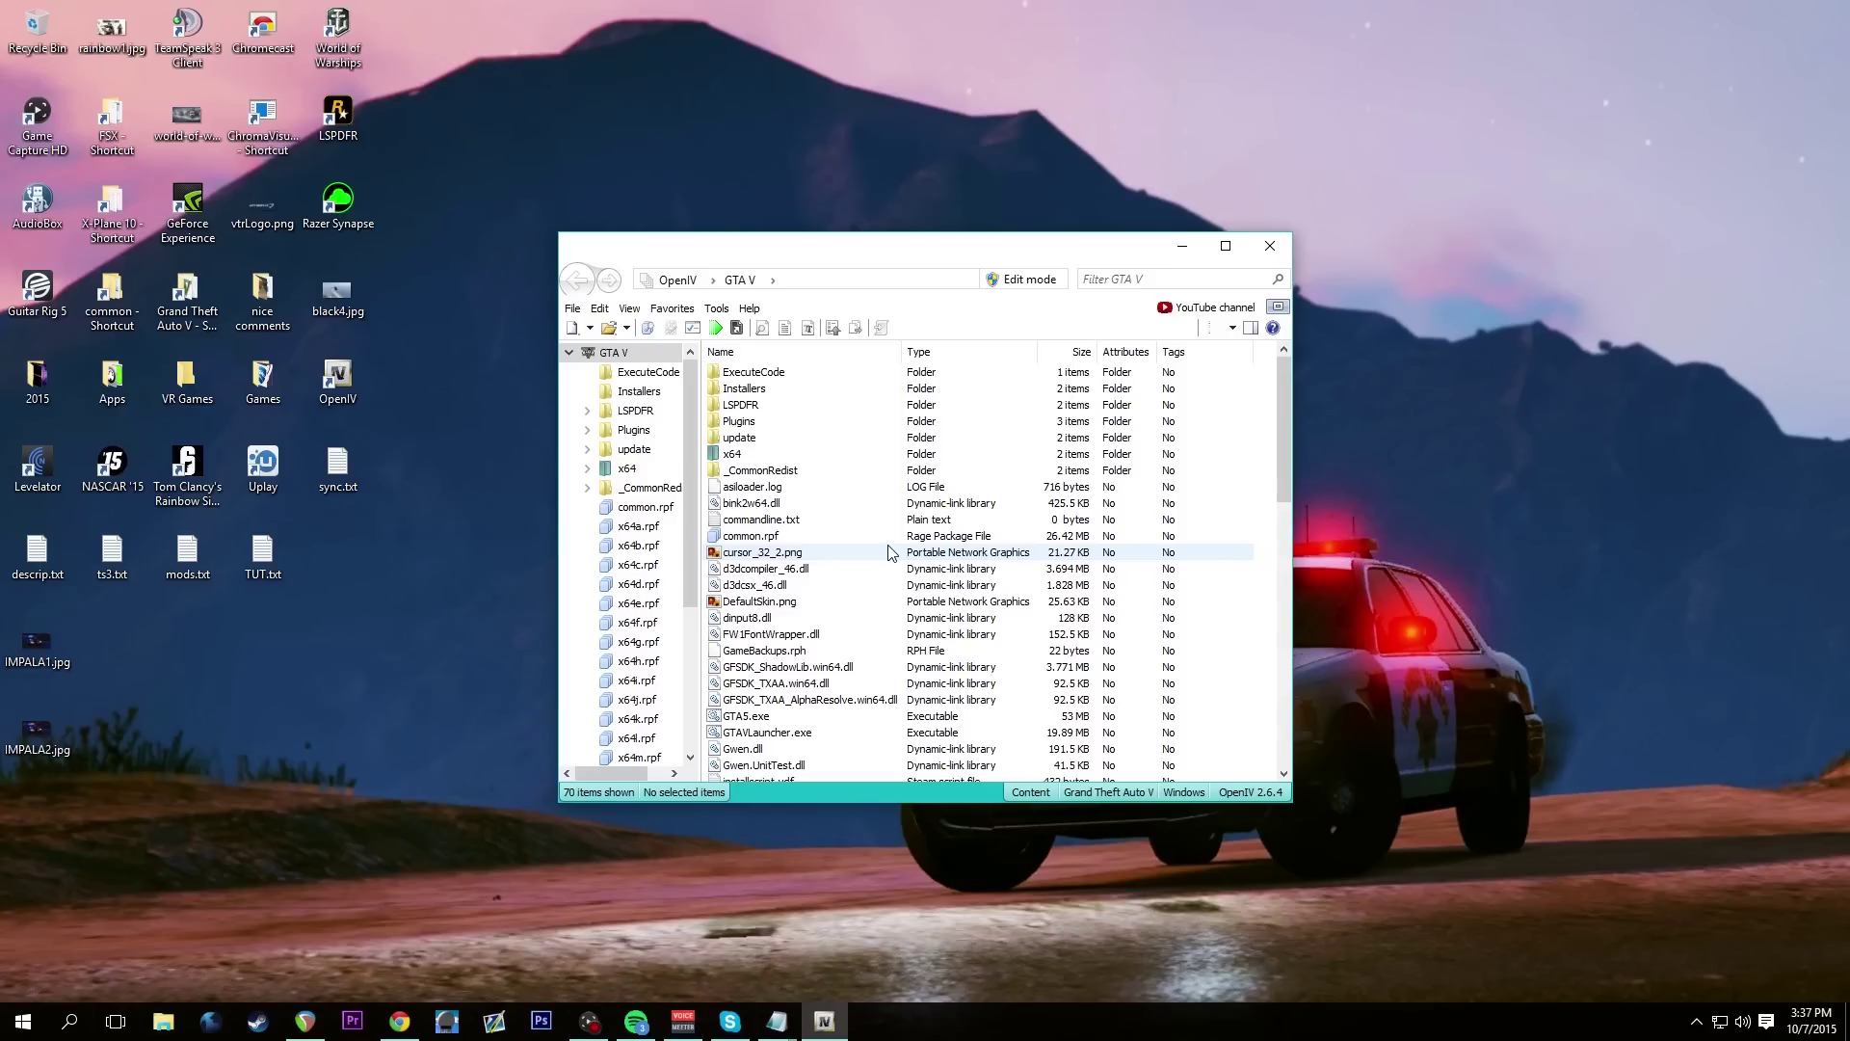
Install OpenIV.ASI from Tools > ASI Manager, then reopen the Grand Theft Auto V shortcut folder
{"action": "left_click", "coordinate": [715, 310]}
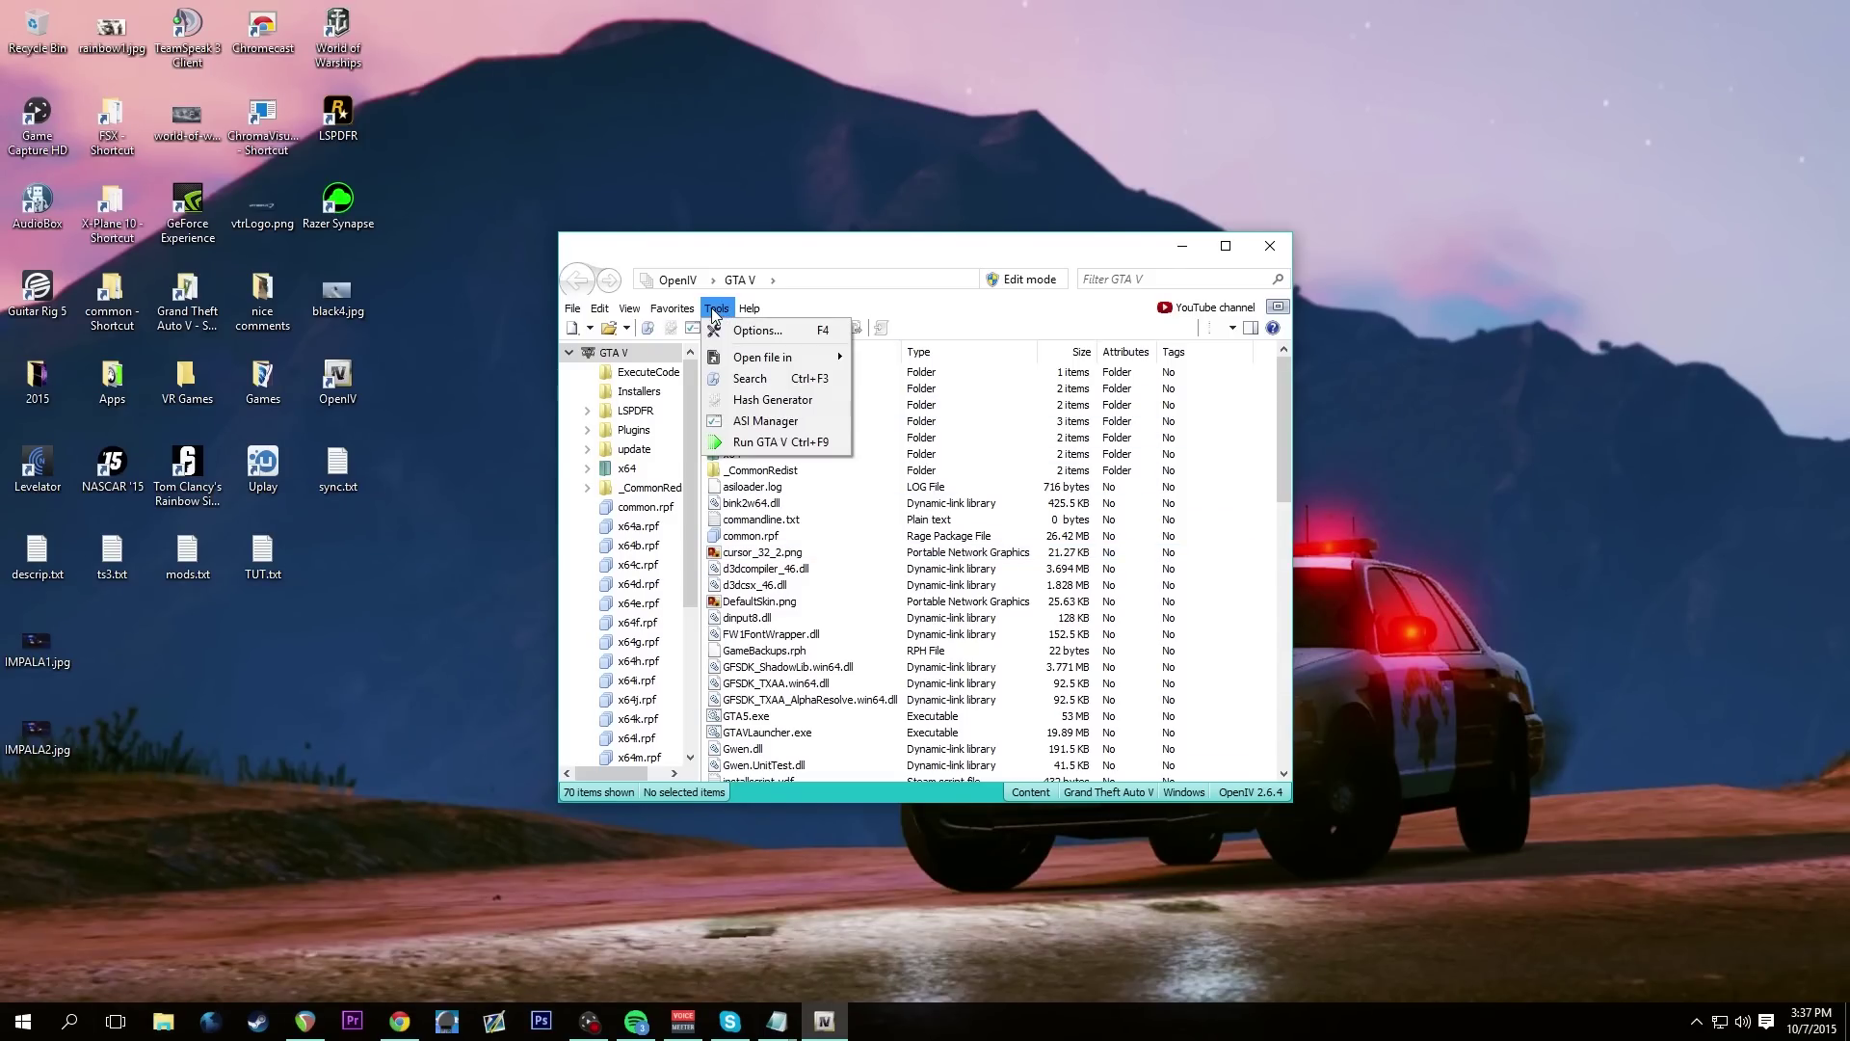
{"action": "left_click", "coordinate": [766, 421]}
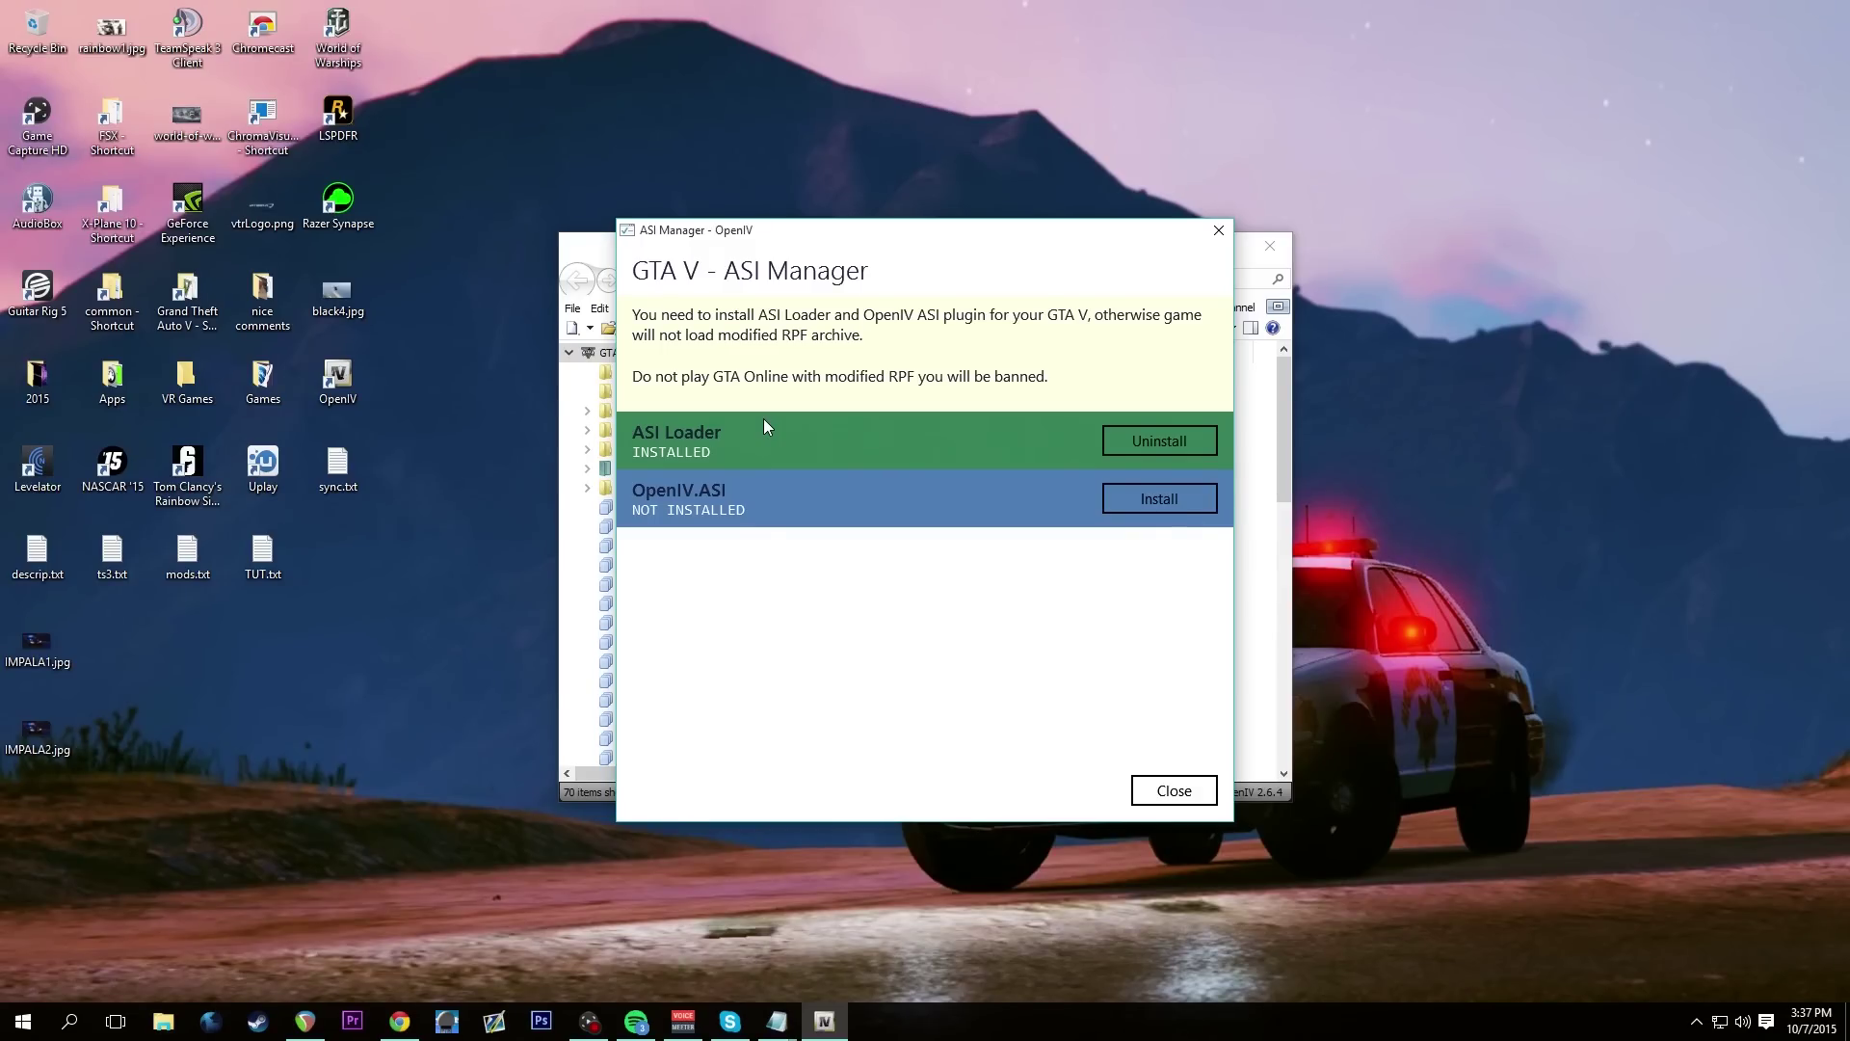
{"action": "left_click_drag", "start_coordinate": [843, 249], "coordinate": [1029, 249]}
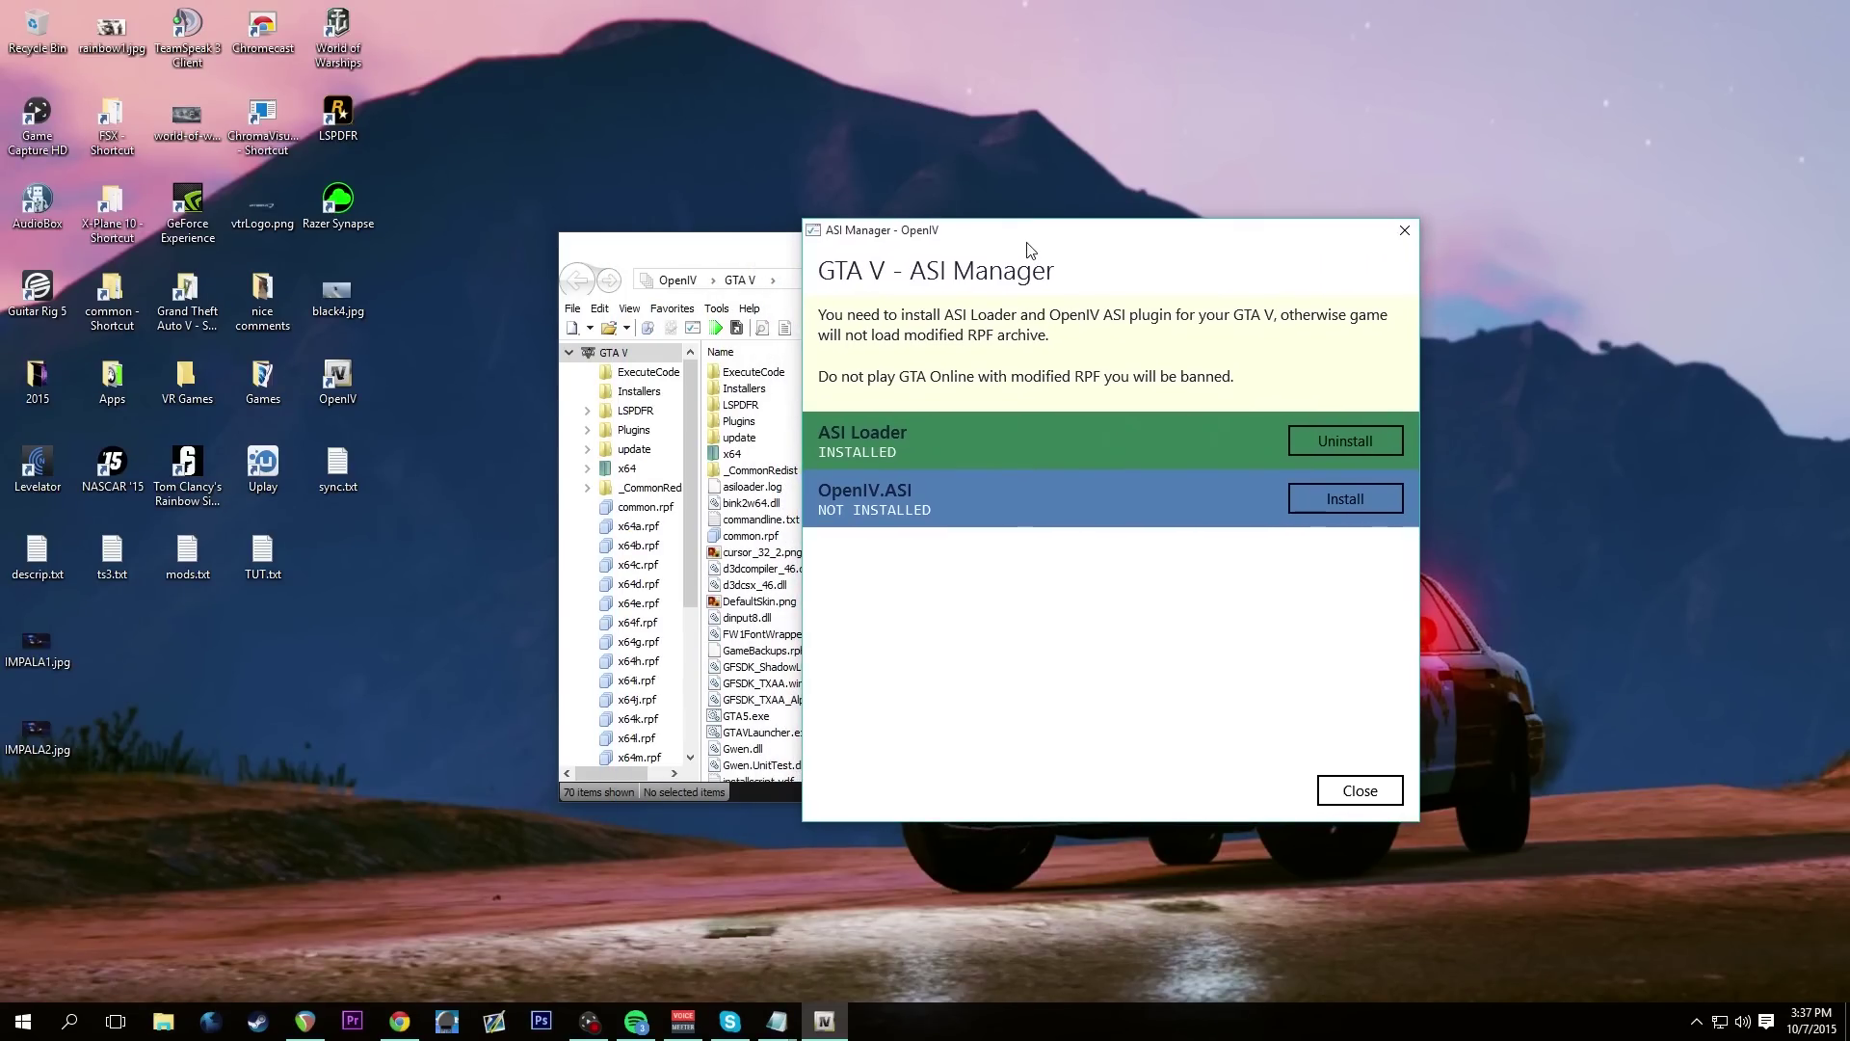
{"action": "left_click", "coordinate": [1344, 498]}
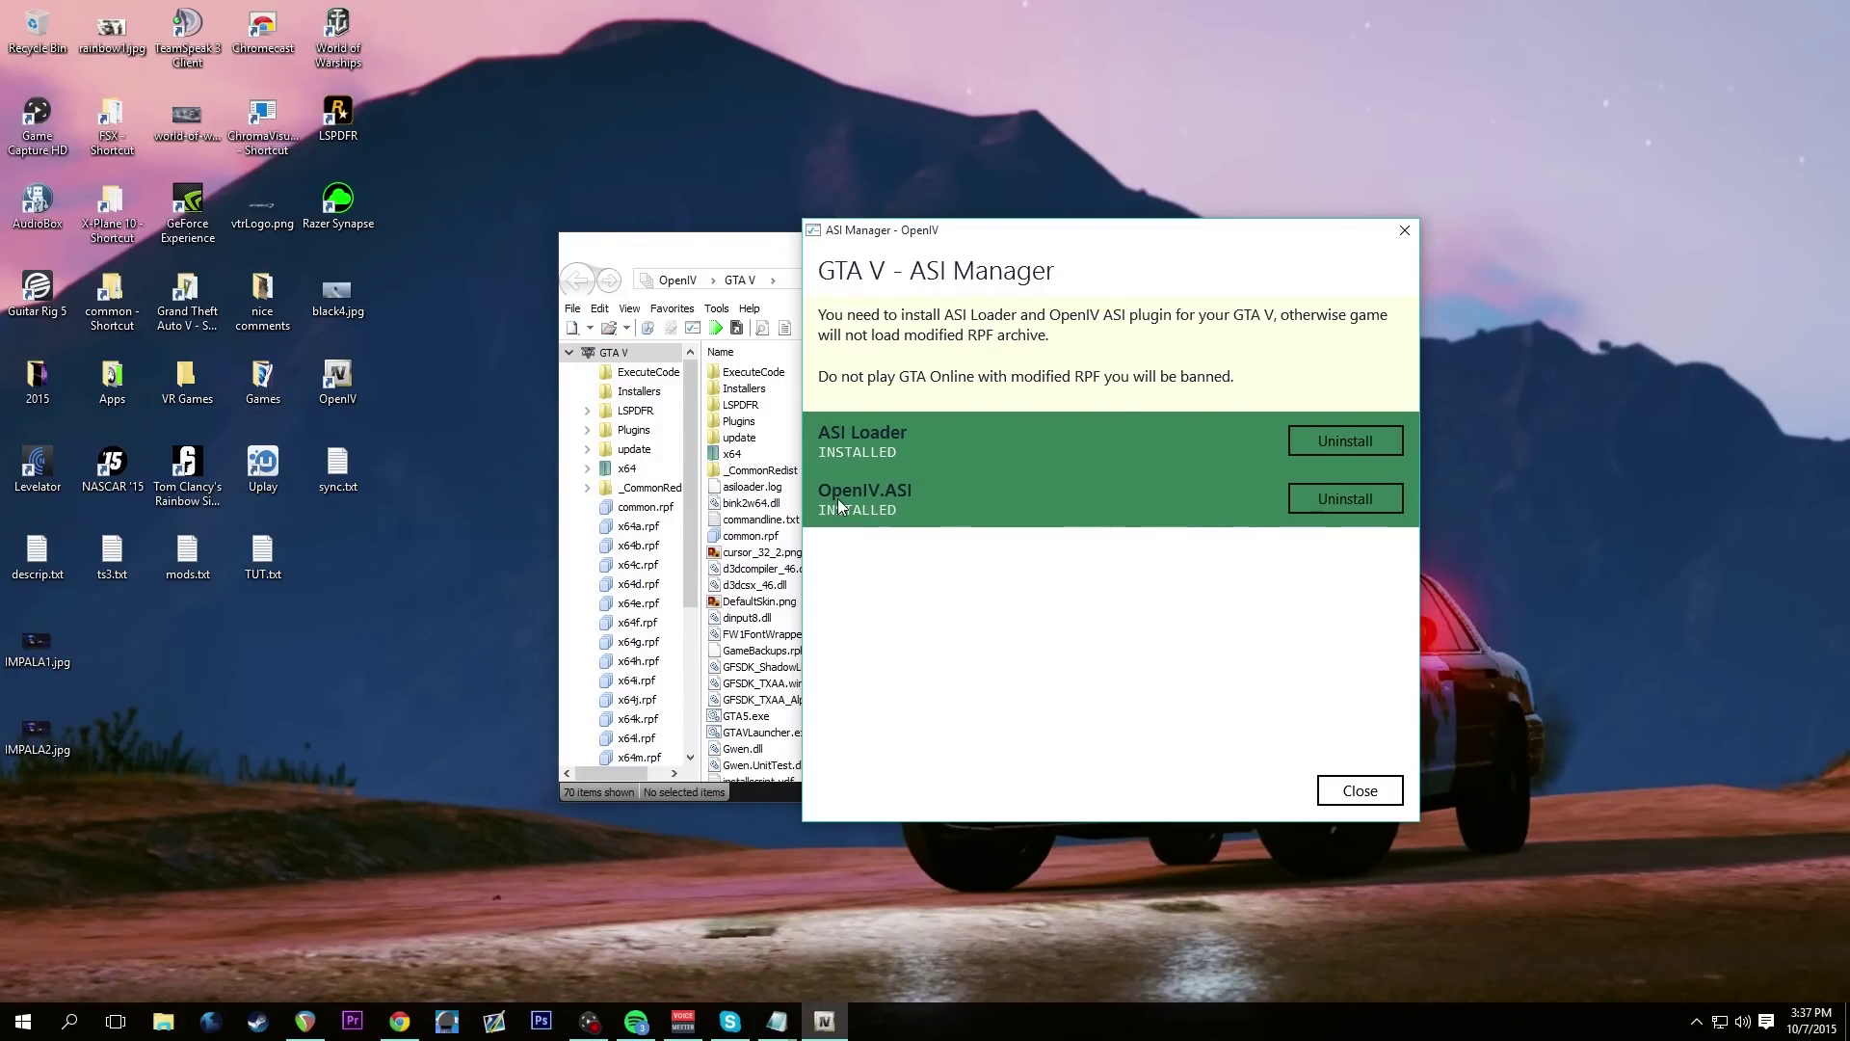
{"action": "left_click", "coordinate": [186, 314]}
{"action": "double_click", "coordinate": [186, 314]}
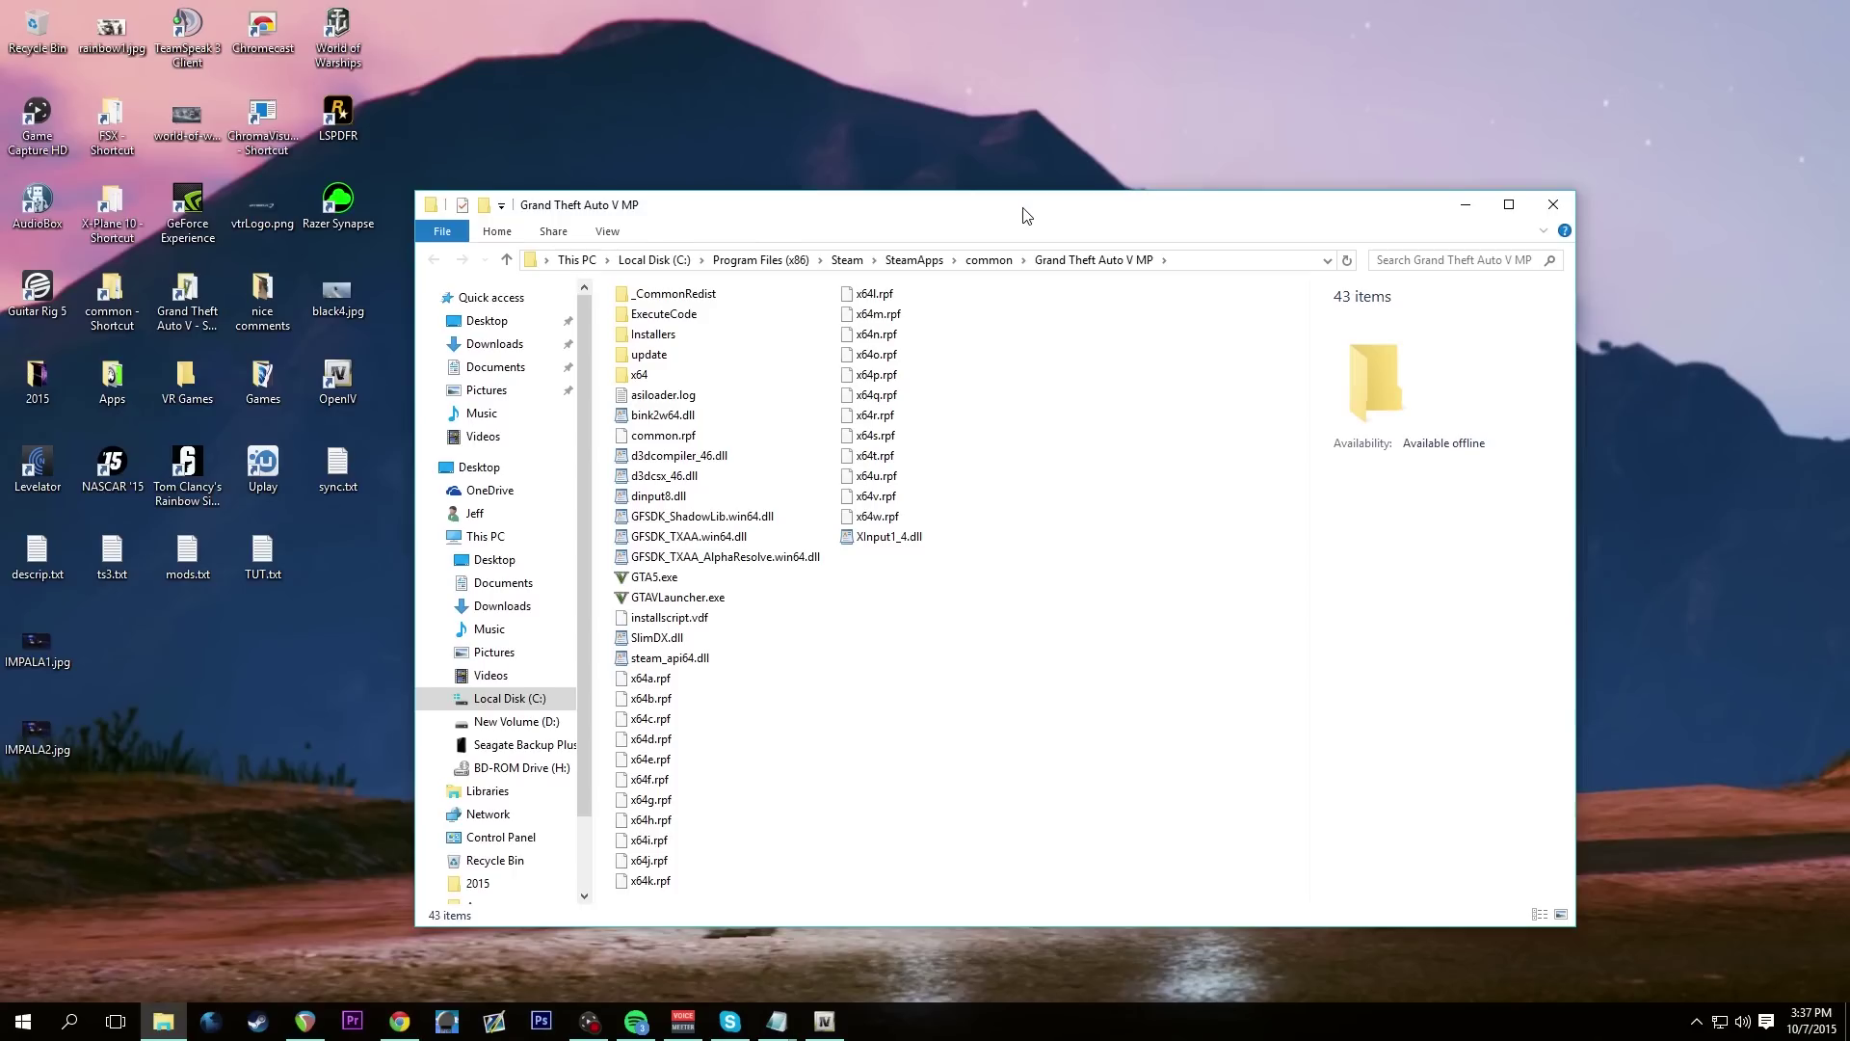
Confirm OpenIV.asi (105 KB) sits in common > Grand Theft Auto V, then minimise Explorer
{"action": "left_click_drag", "start_coordinate": [1025, 215], "coordinate": [796, 262]}
{"action": "left_click", "coordinate": [760, 301]}
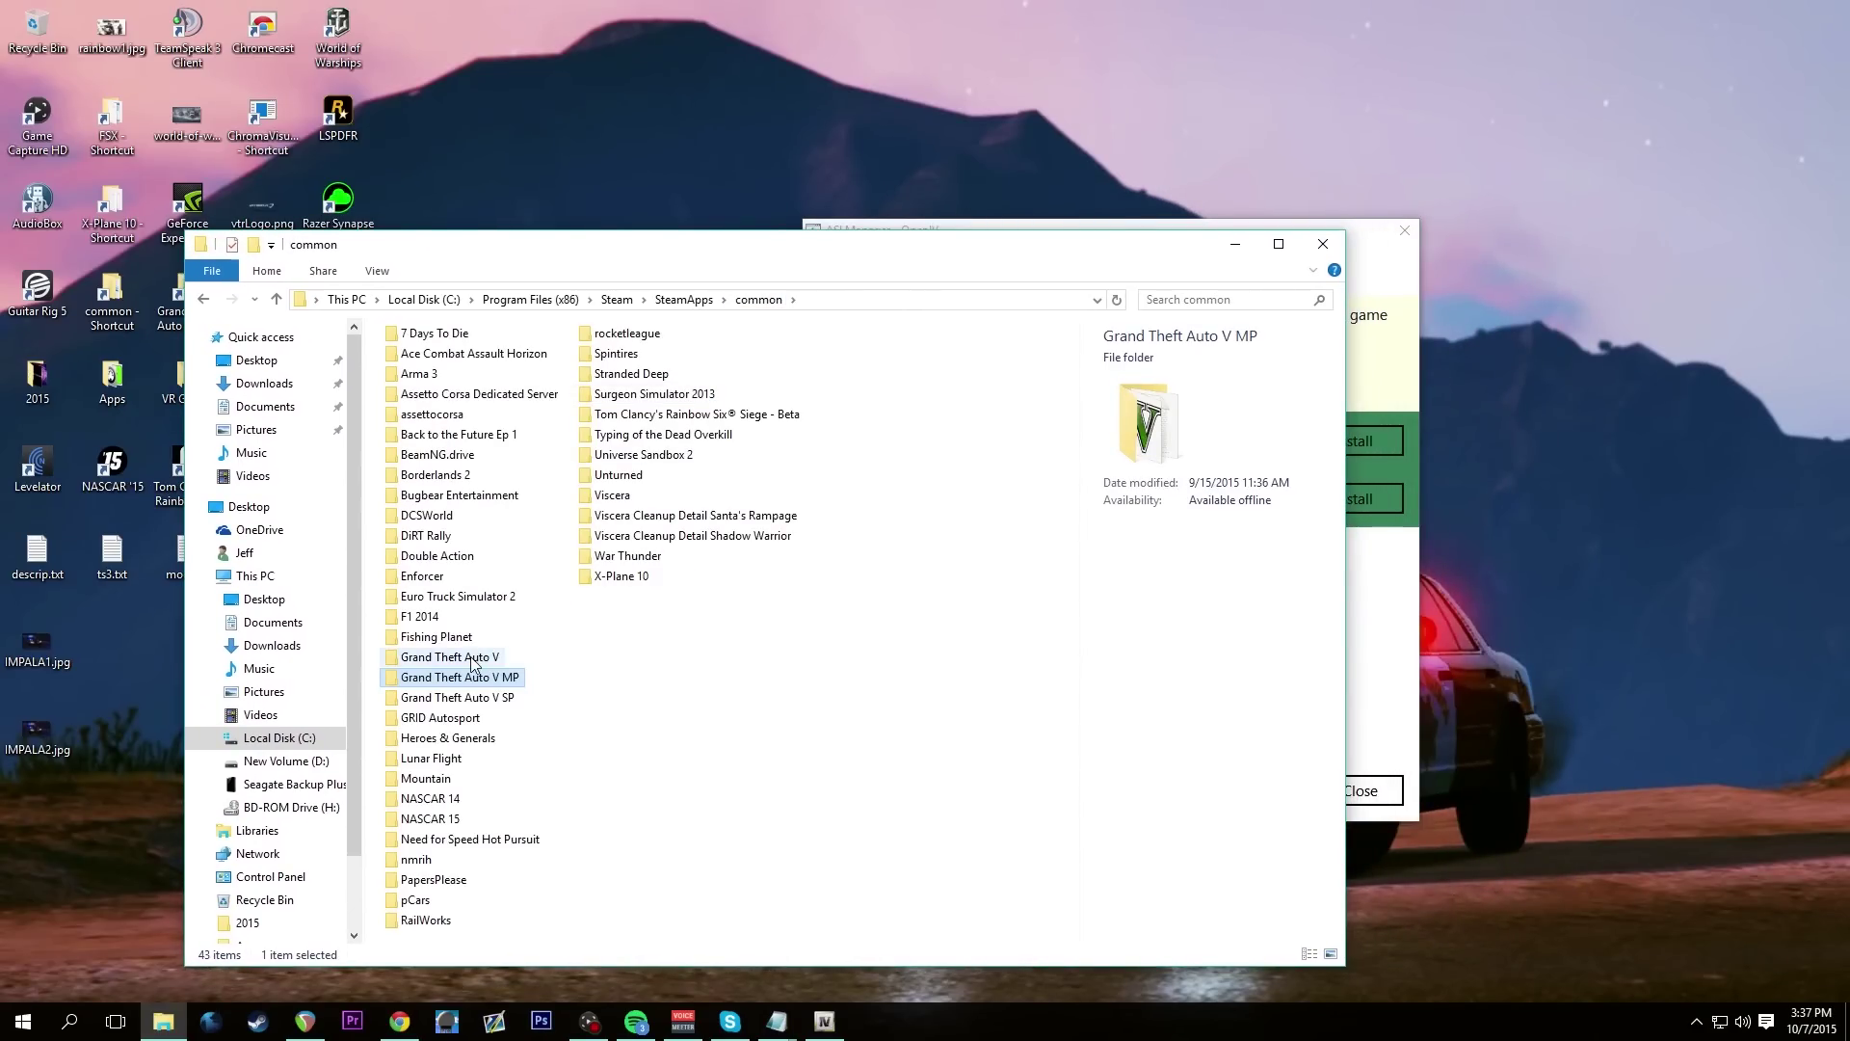
{"action": "double_click", "coordinate": [453, 678]}
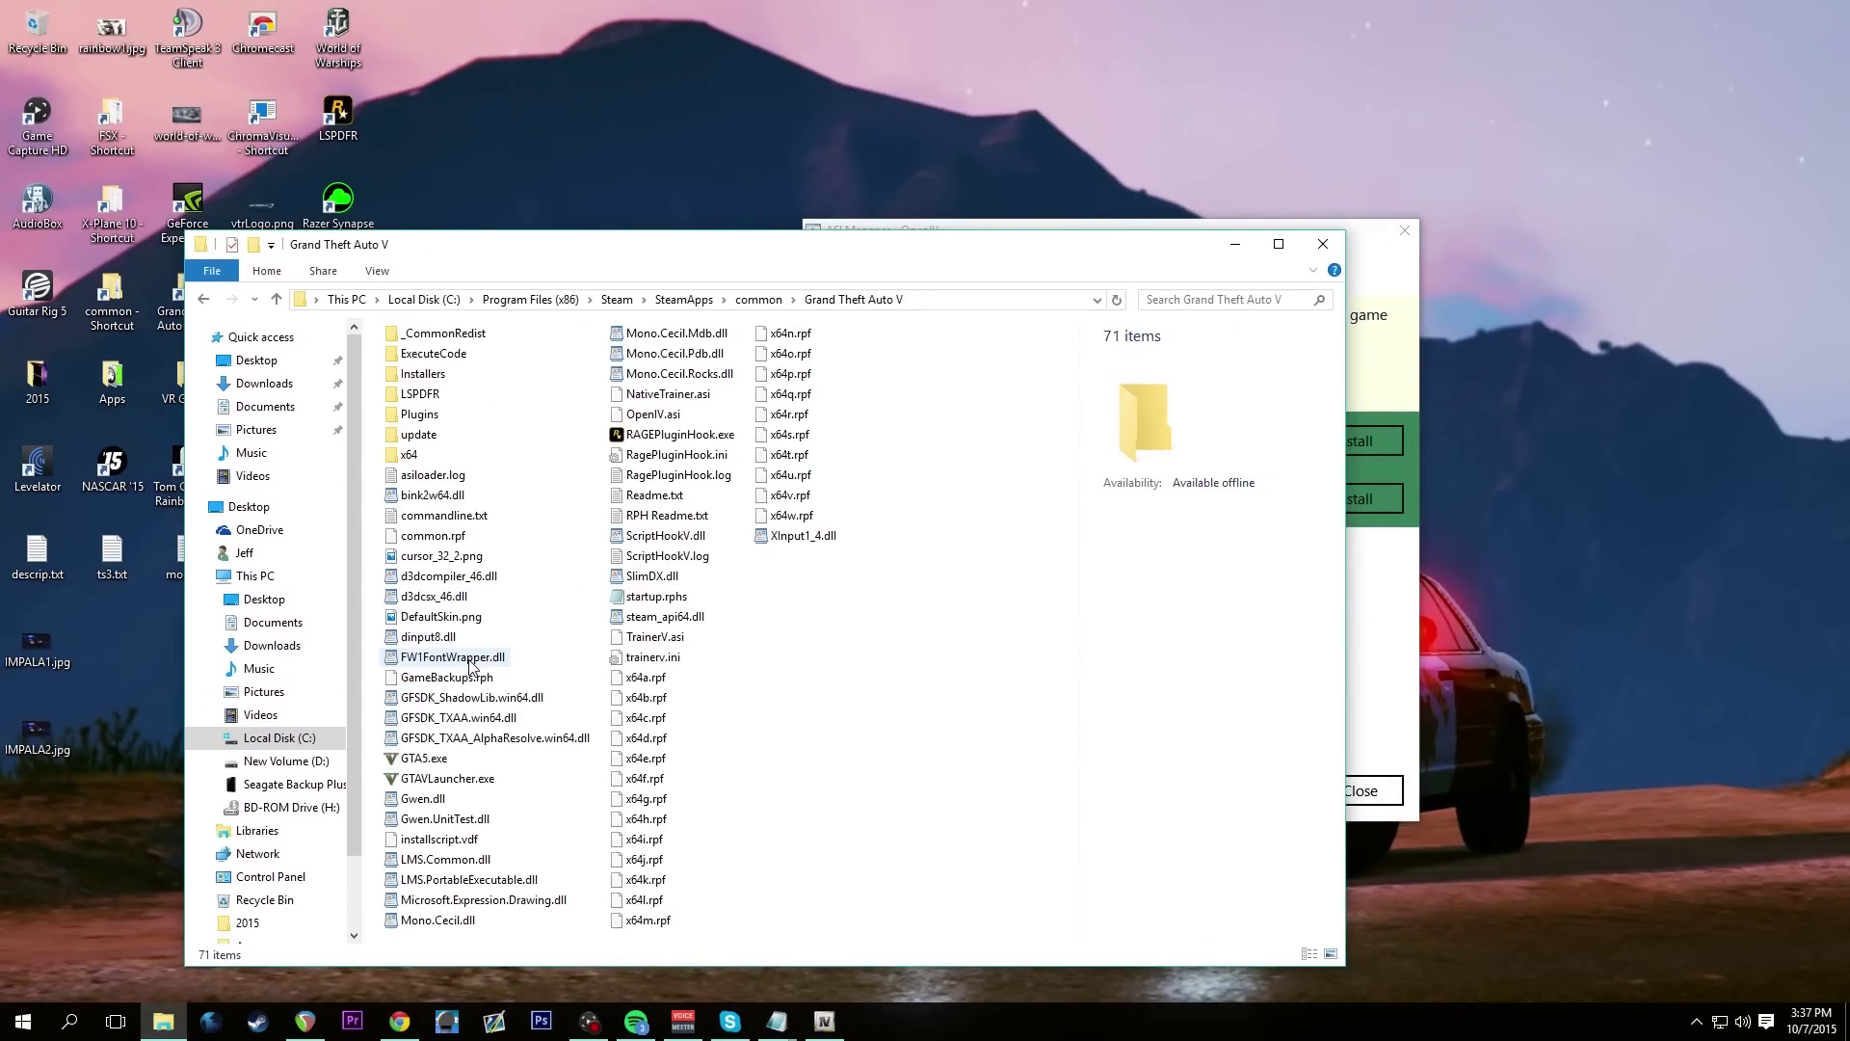
{"action": "left_click", "coordinate": [641, 416]}
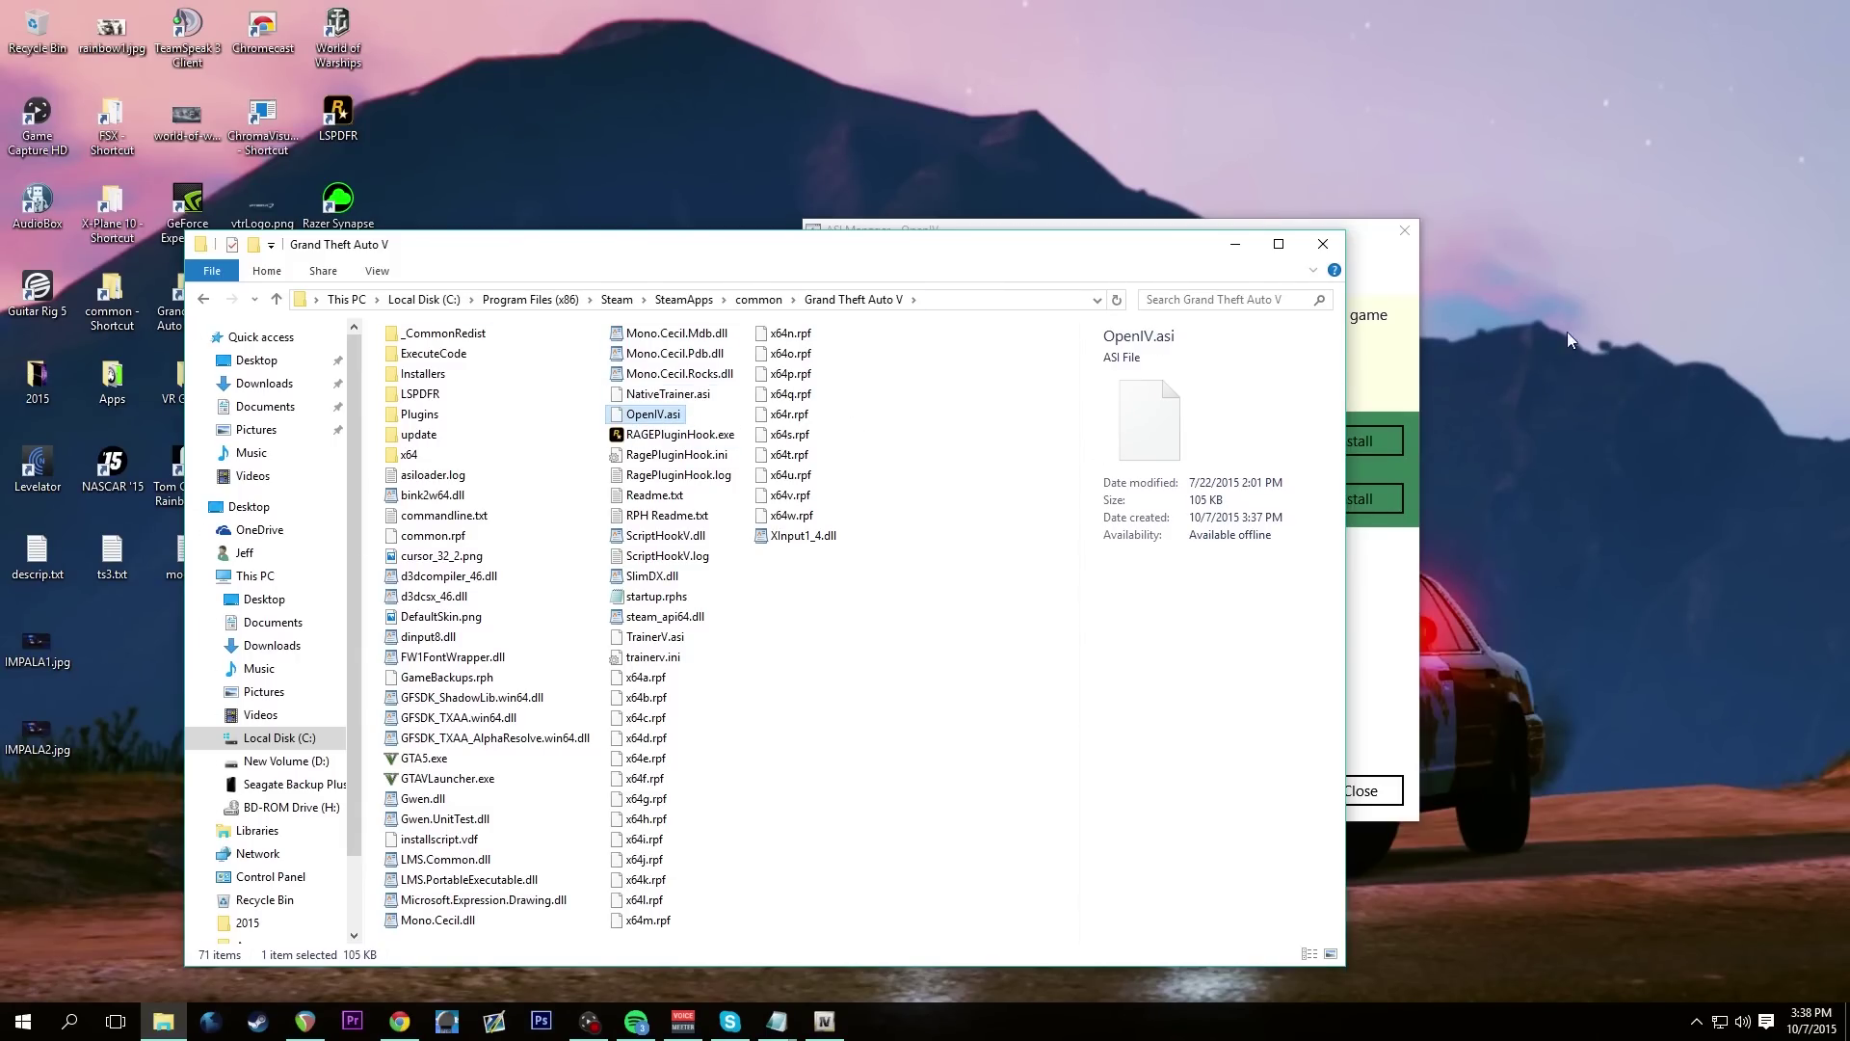
{"action": "left_click", "coordinate": [1234, 245]}
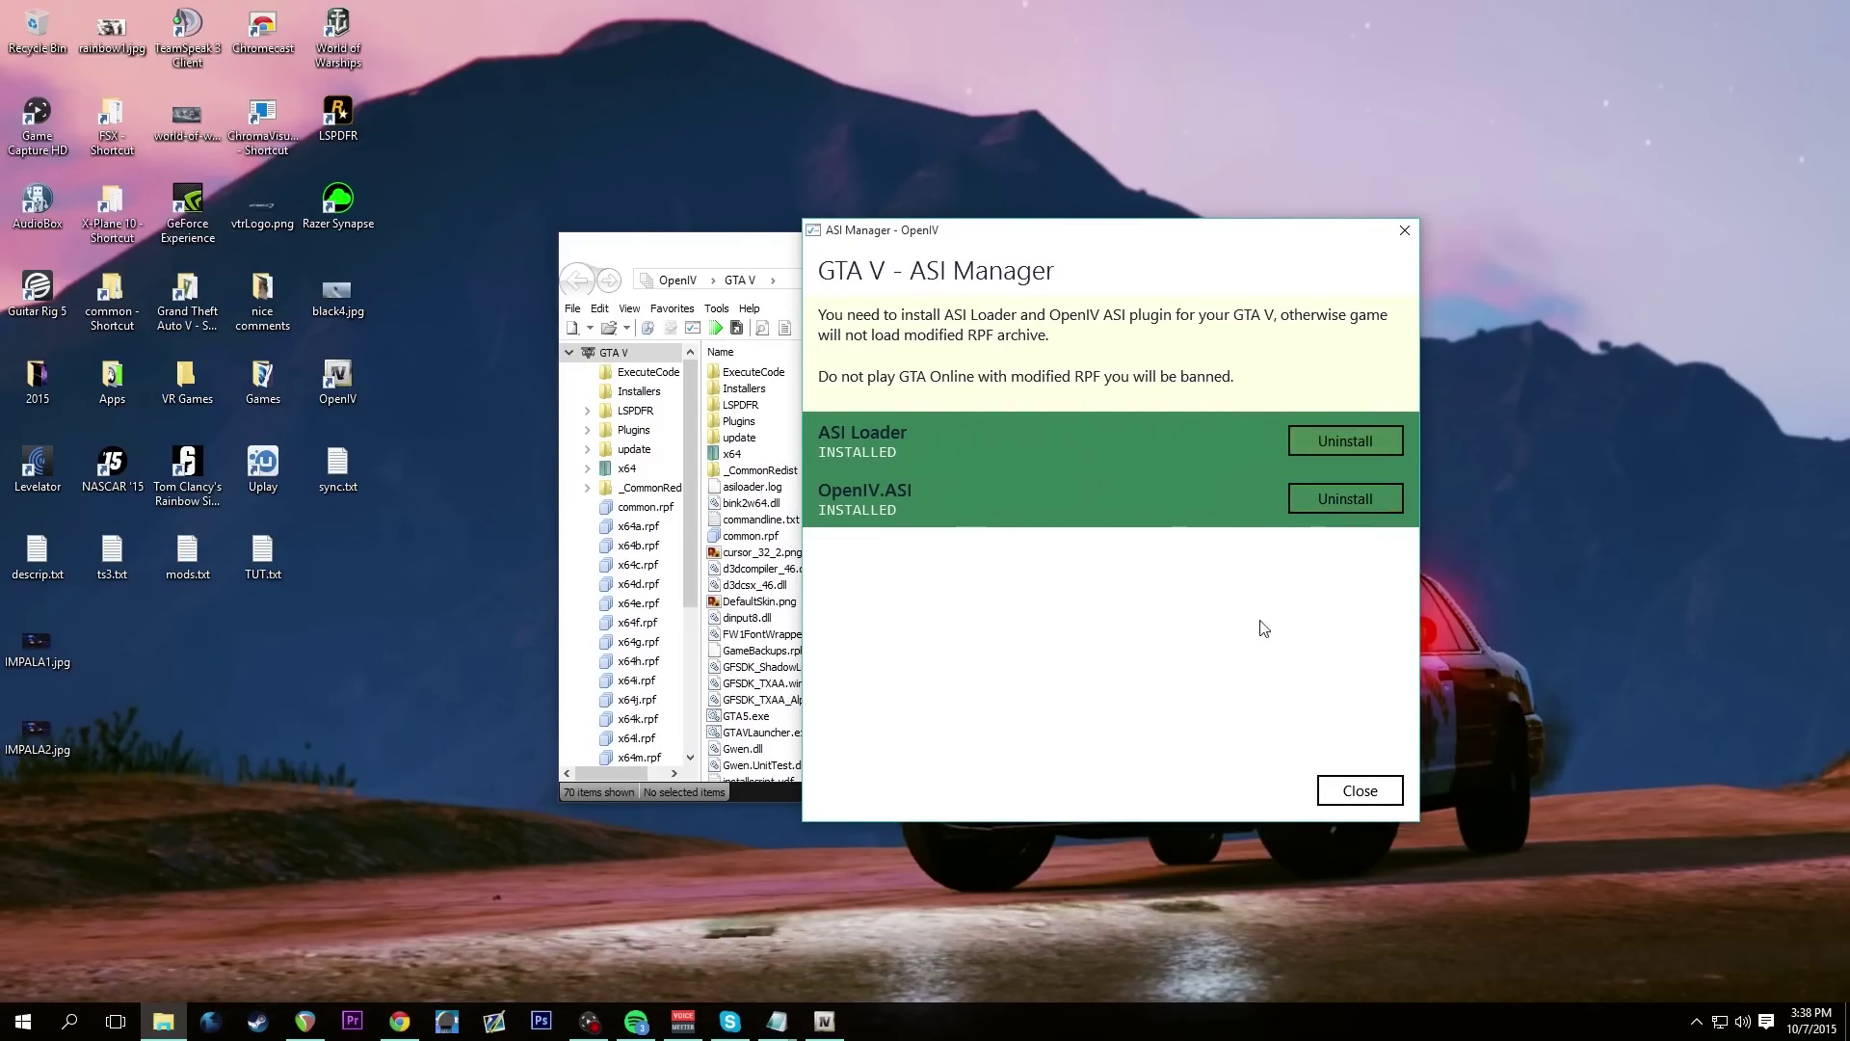
Close the ASI Manager and start downloading 2014 Chevrolet Impala LSPD/LSSD from GTA V Vehicle Models
{"action": "left_click", "coordinate": [1360, 791]}
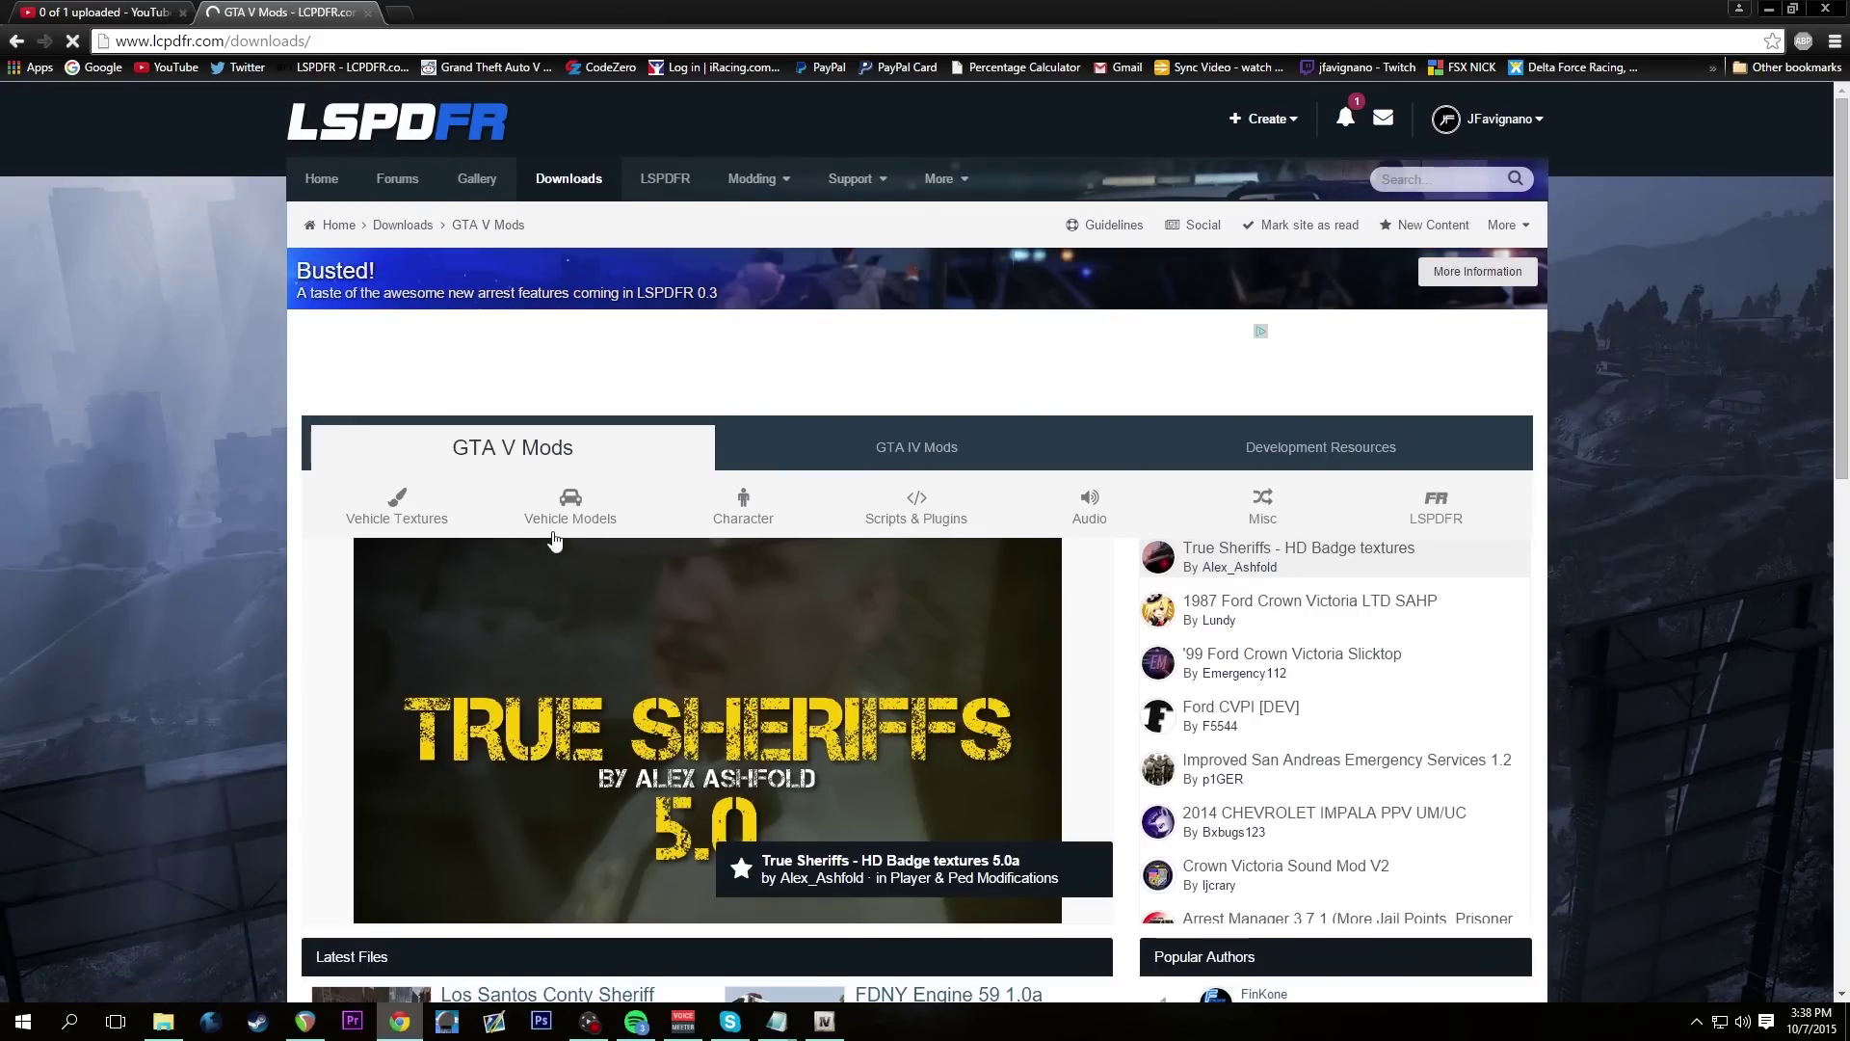
{"action": "left_click", "coordinate": [568, 510]}
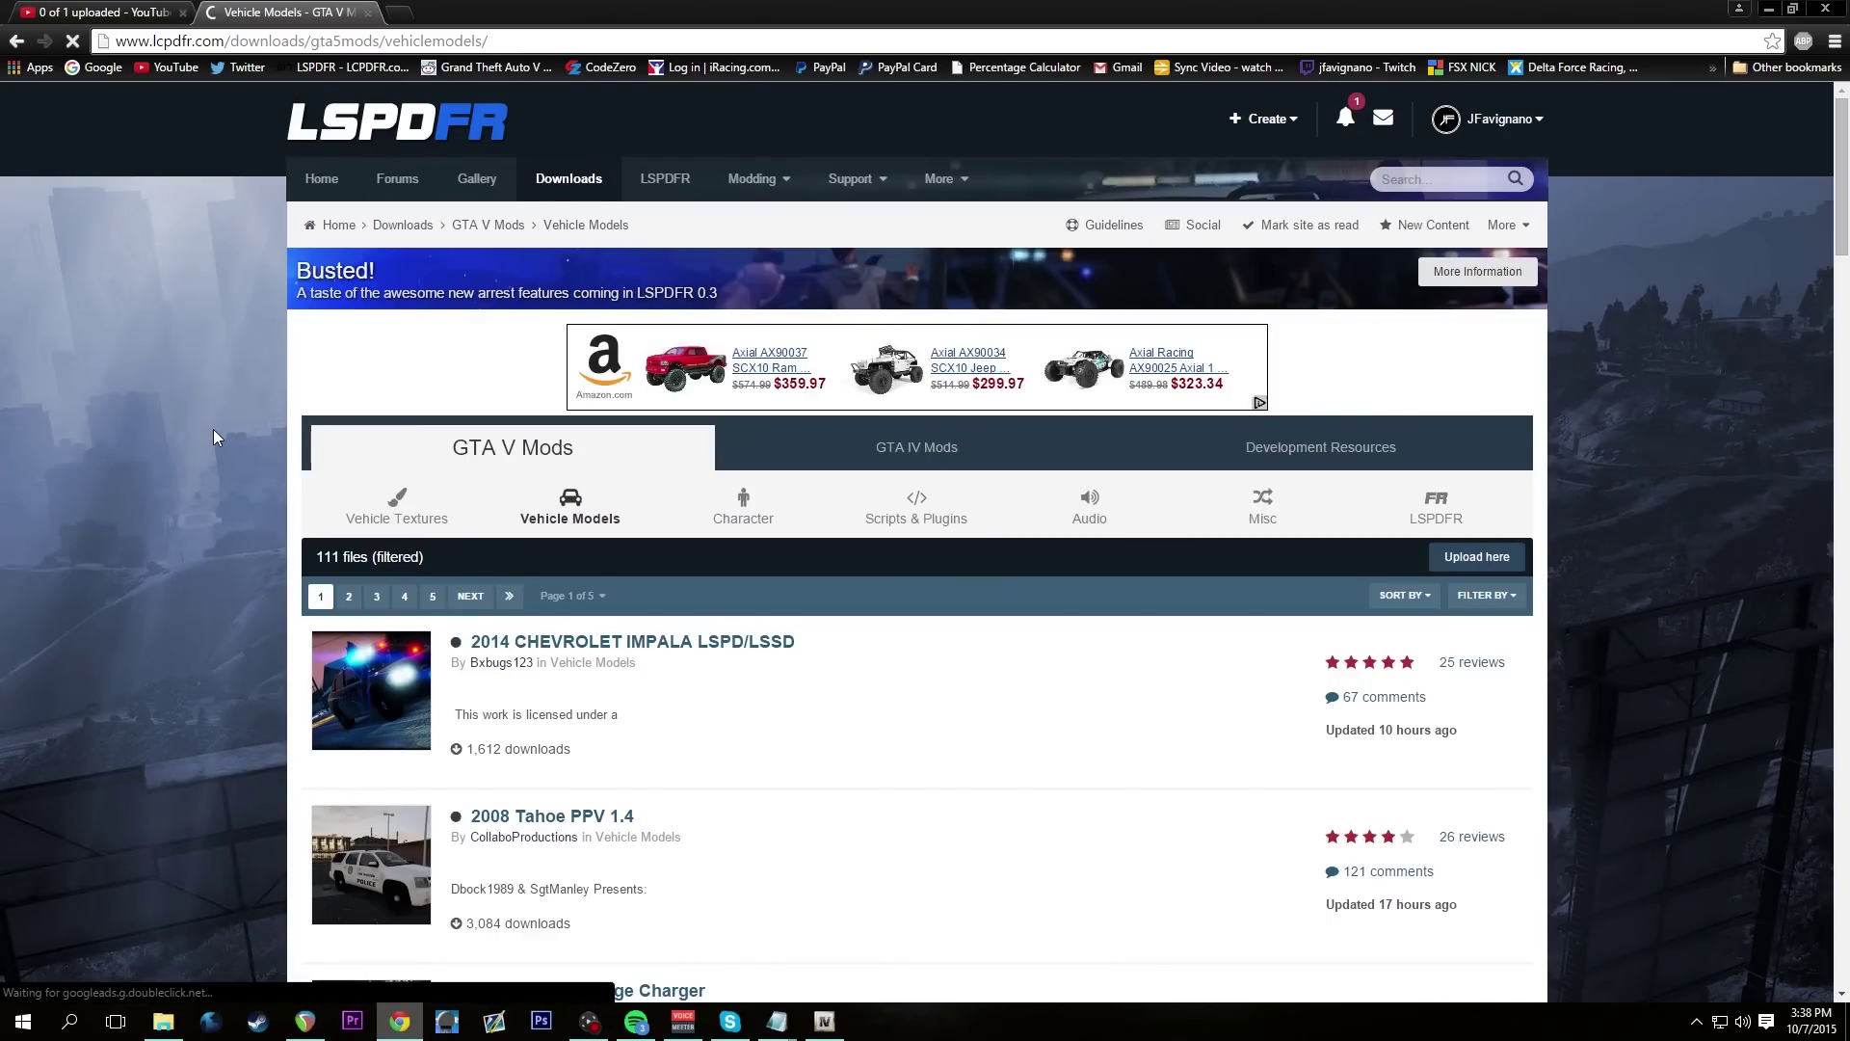
{"action": "scroll", "coordinate": [217, 437], "scroll_direction": "down", "scroll_amount": 1}
{"action": "scroll", "coordinate": [214, 436], "scroll_direction": "down", "scroll_amount": 1}
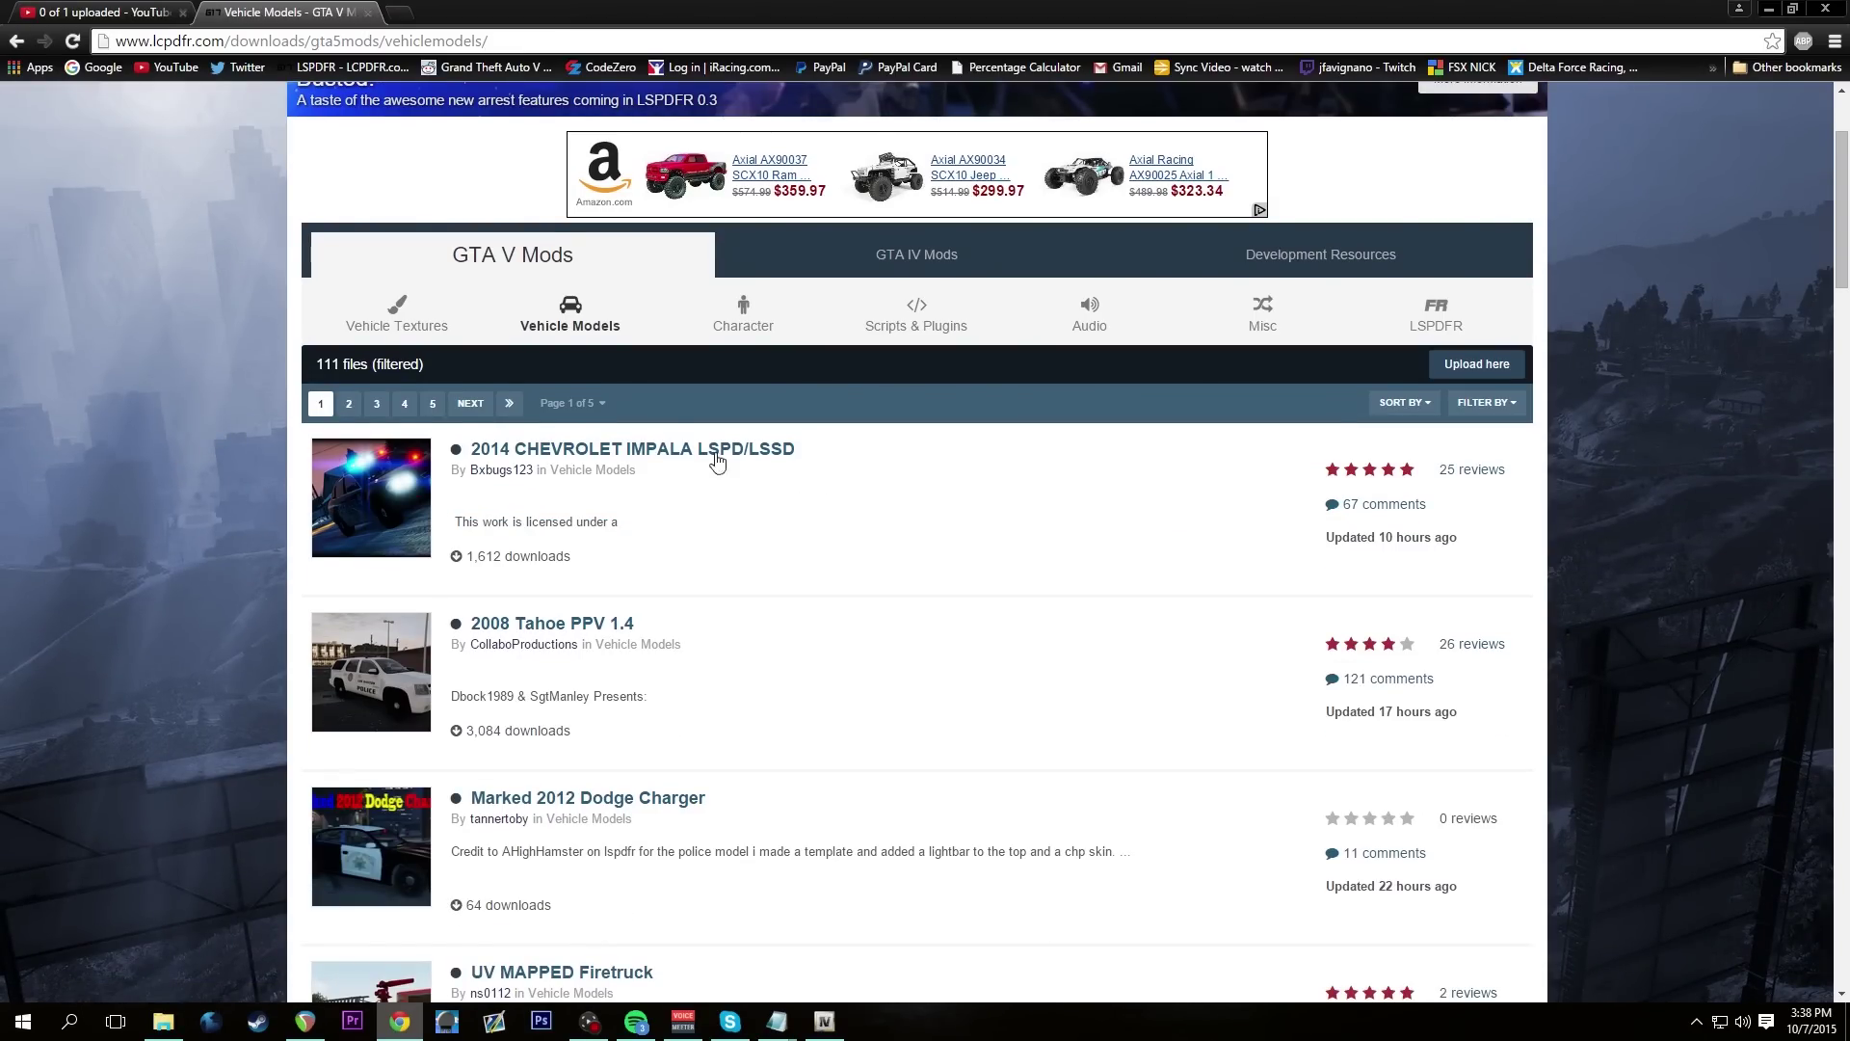
{"action": "left_click", "coordinate": [569, 450]}
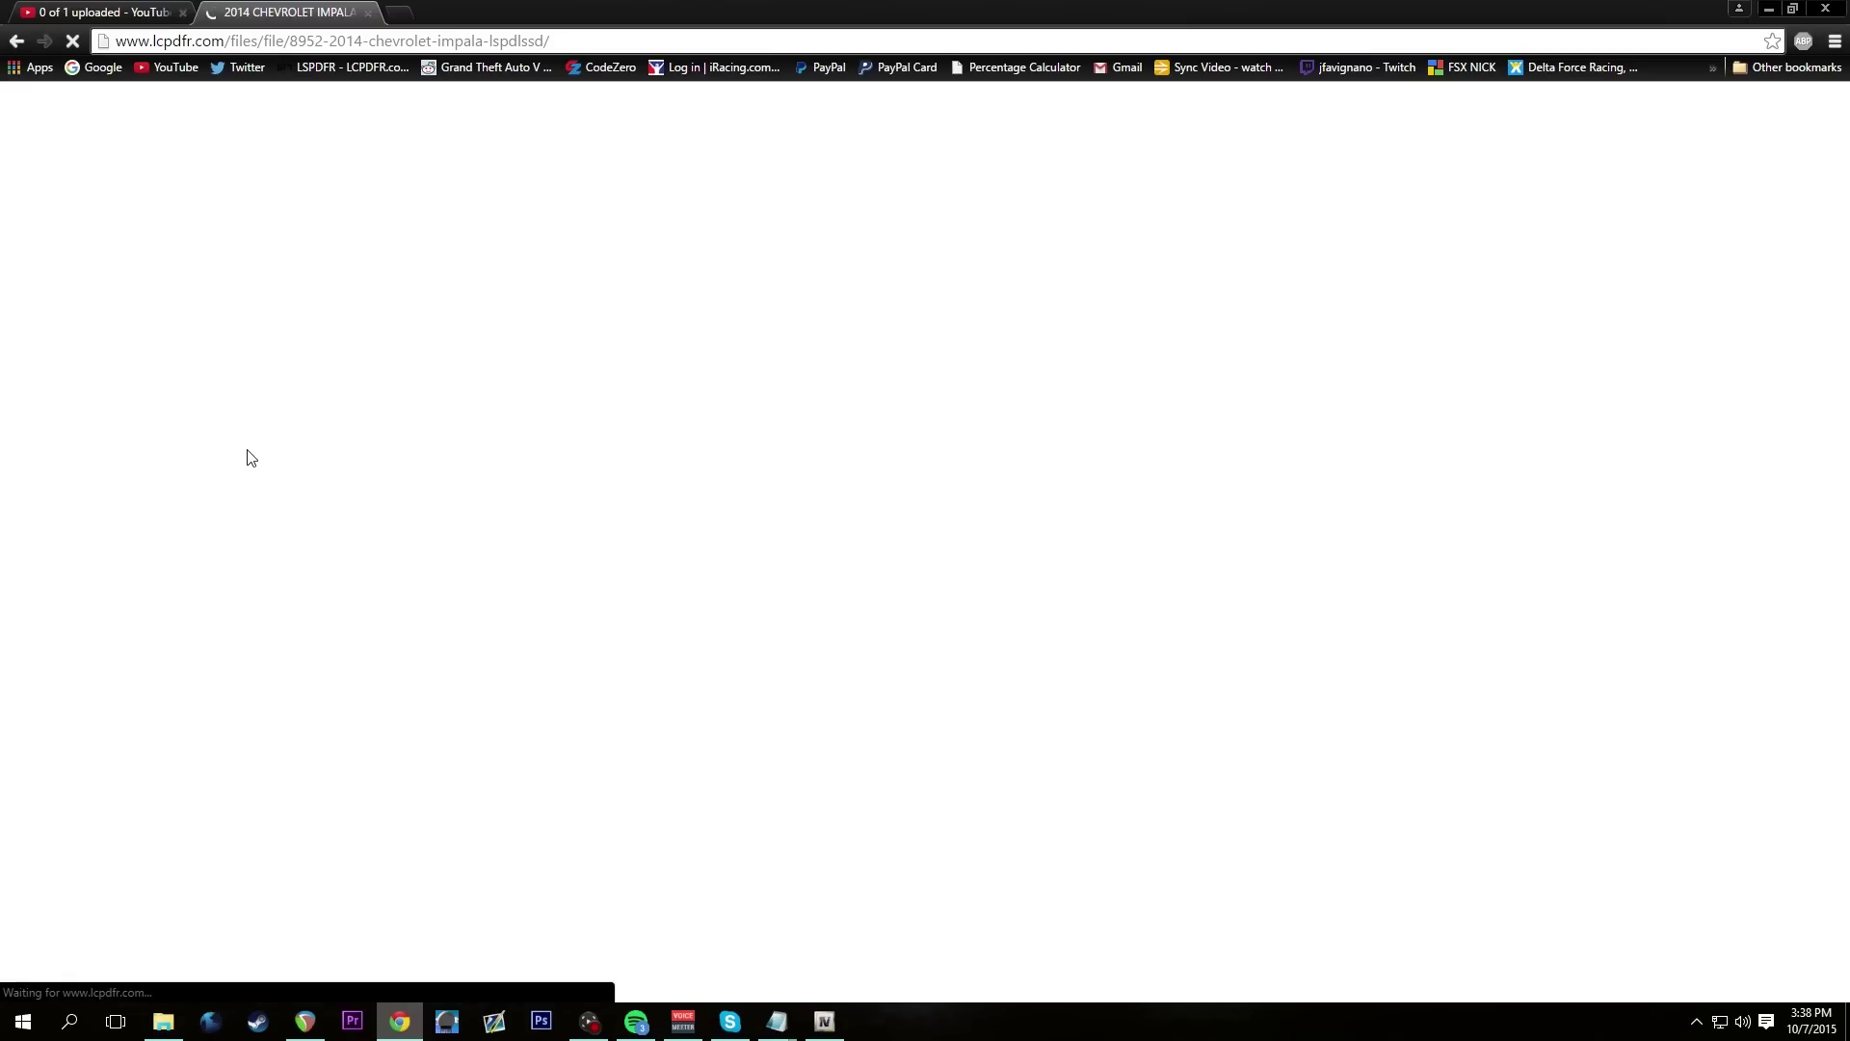
{"action": "scroll", "coordinate": [266, 473], "scroll_direction": "down", "scroll_amount": 8}
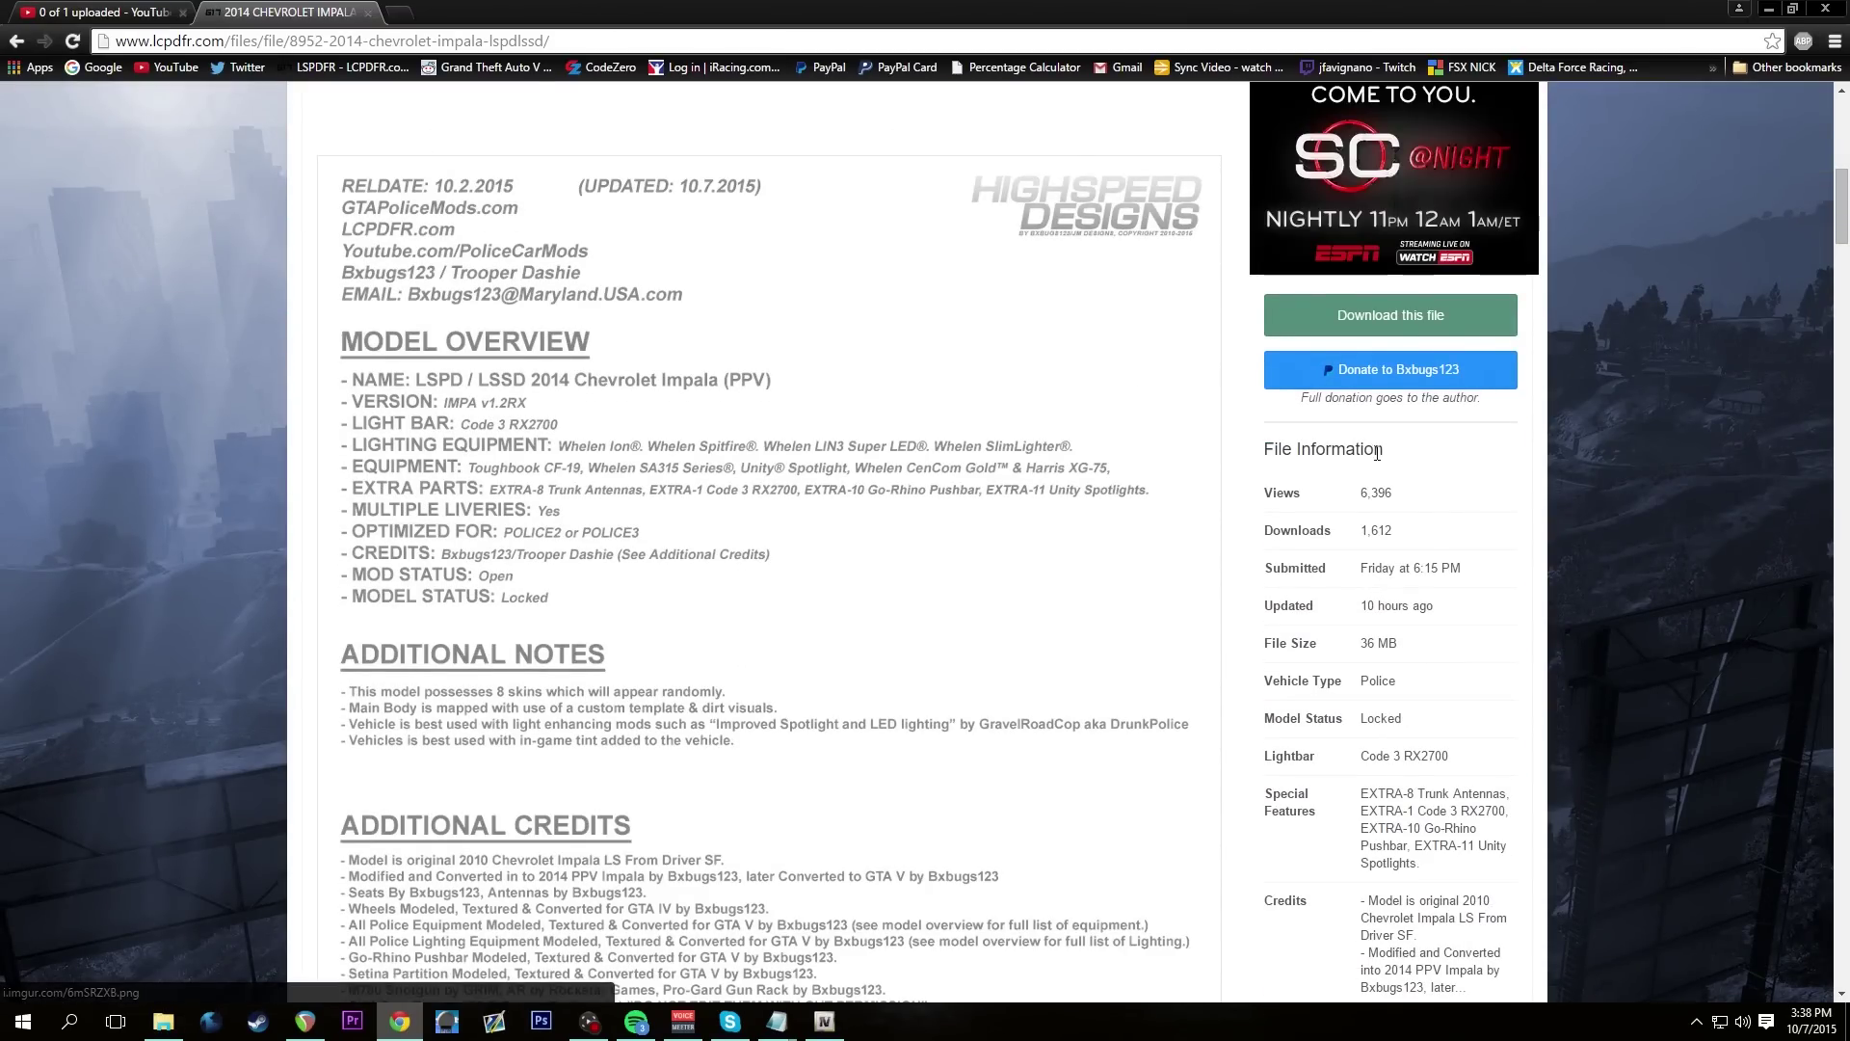
{"action": "left_click", "coordinate": [1401, 312]}
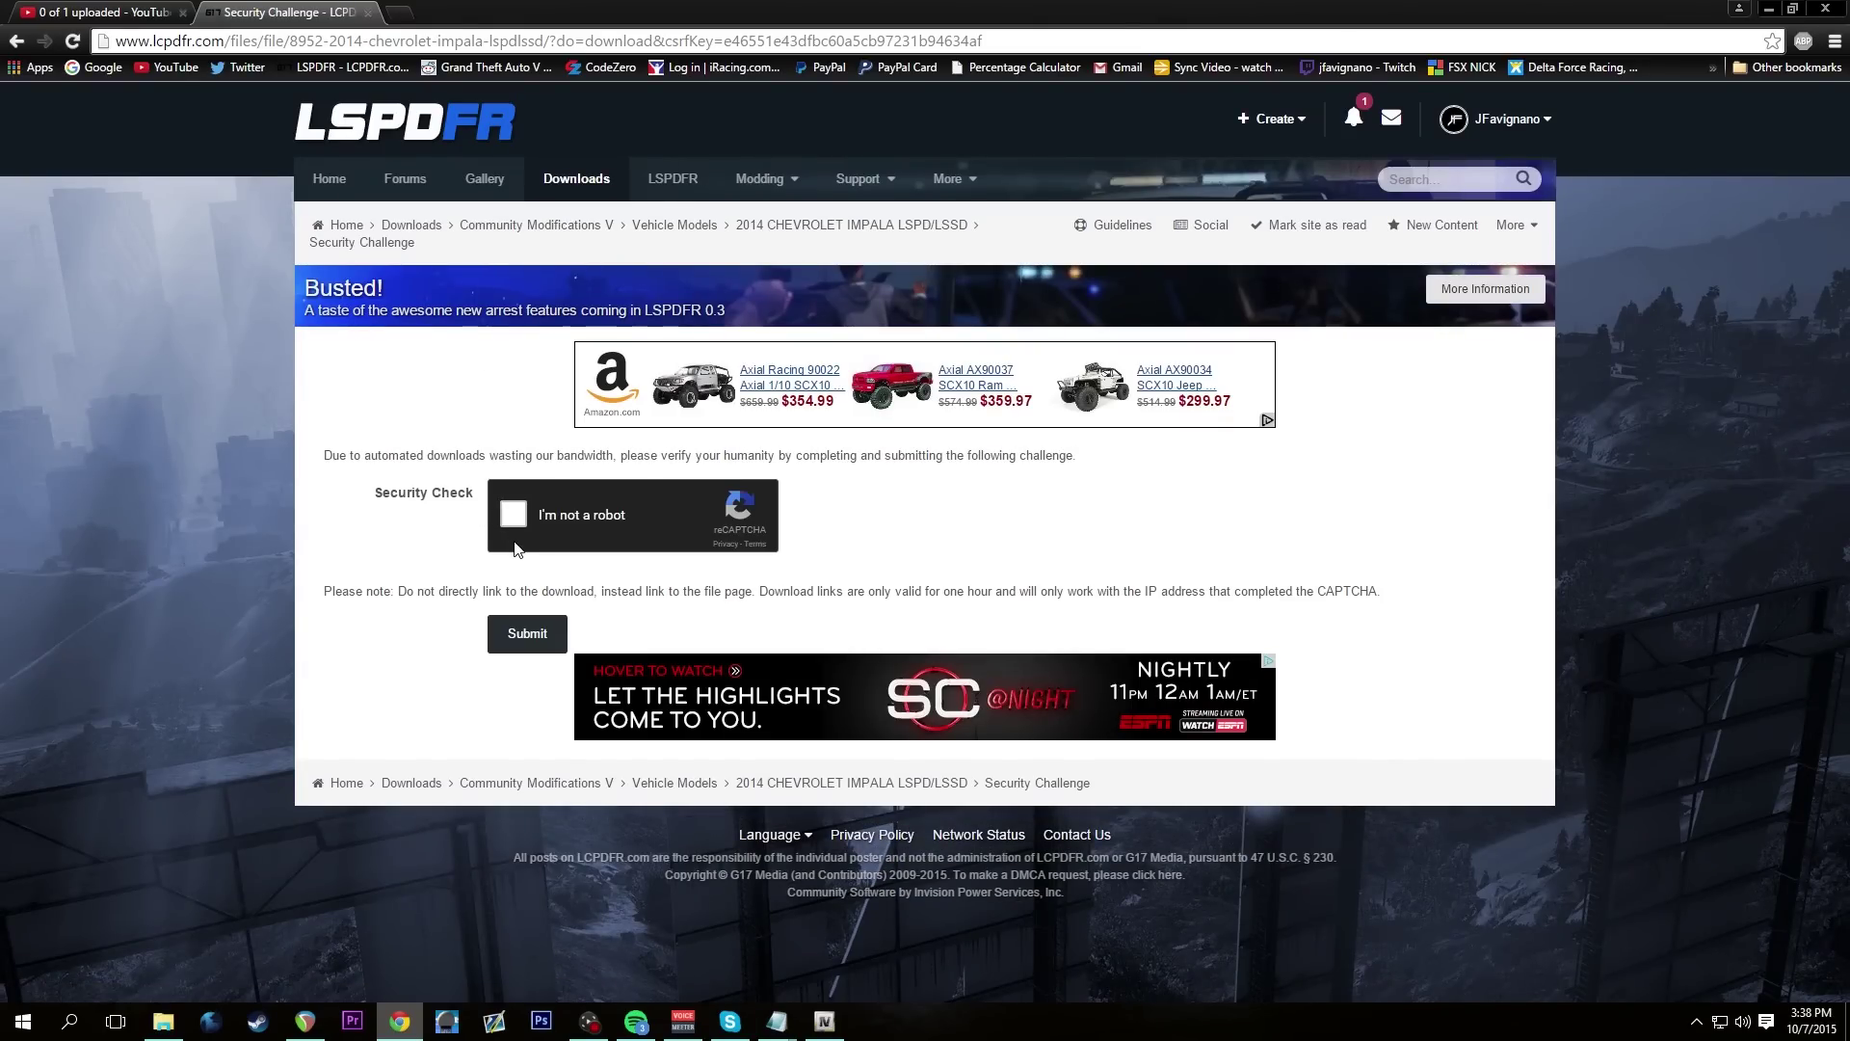
Pass the captcha by marking the grass images, then select the 36.0 MB Impala zip
{"action": "left_click", "coordinate": [510, 519]}
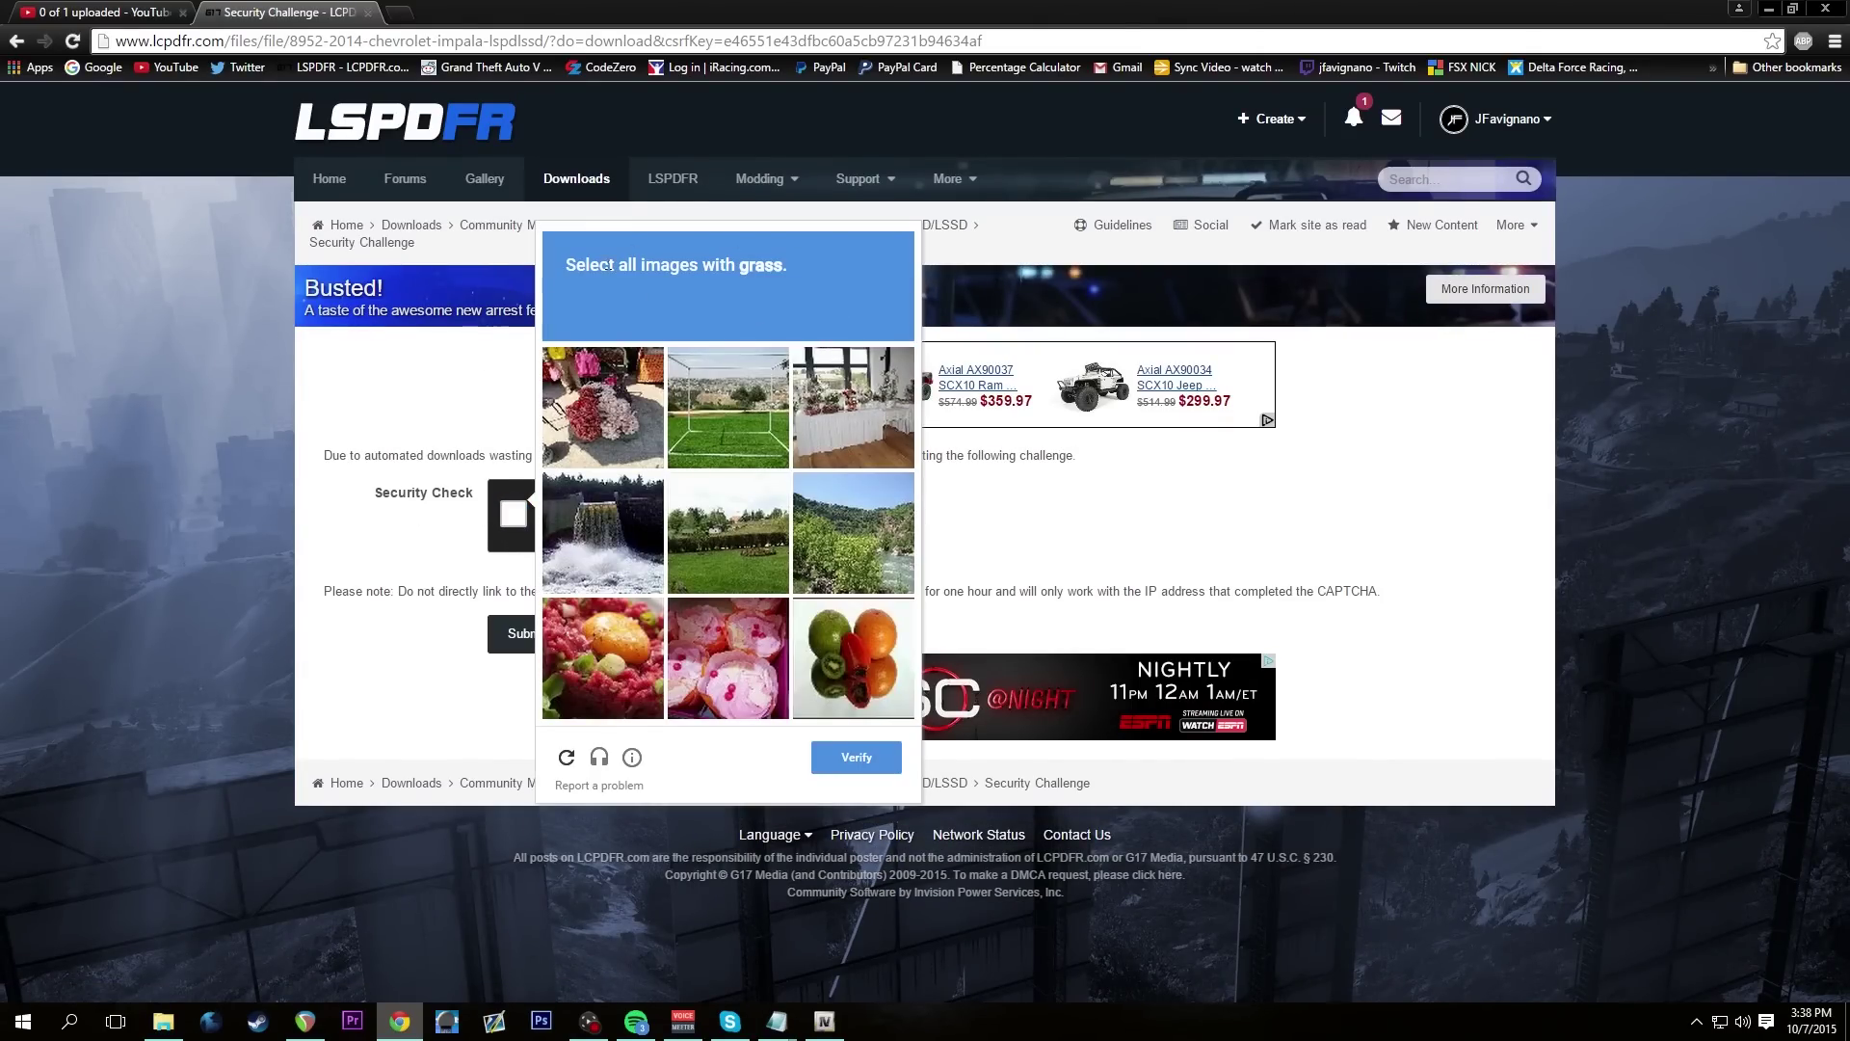
{"action": "left_click", "coordinate": [719, 415]}
{"action": "left_click", "coordinate": [731, 530]}
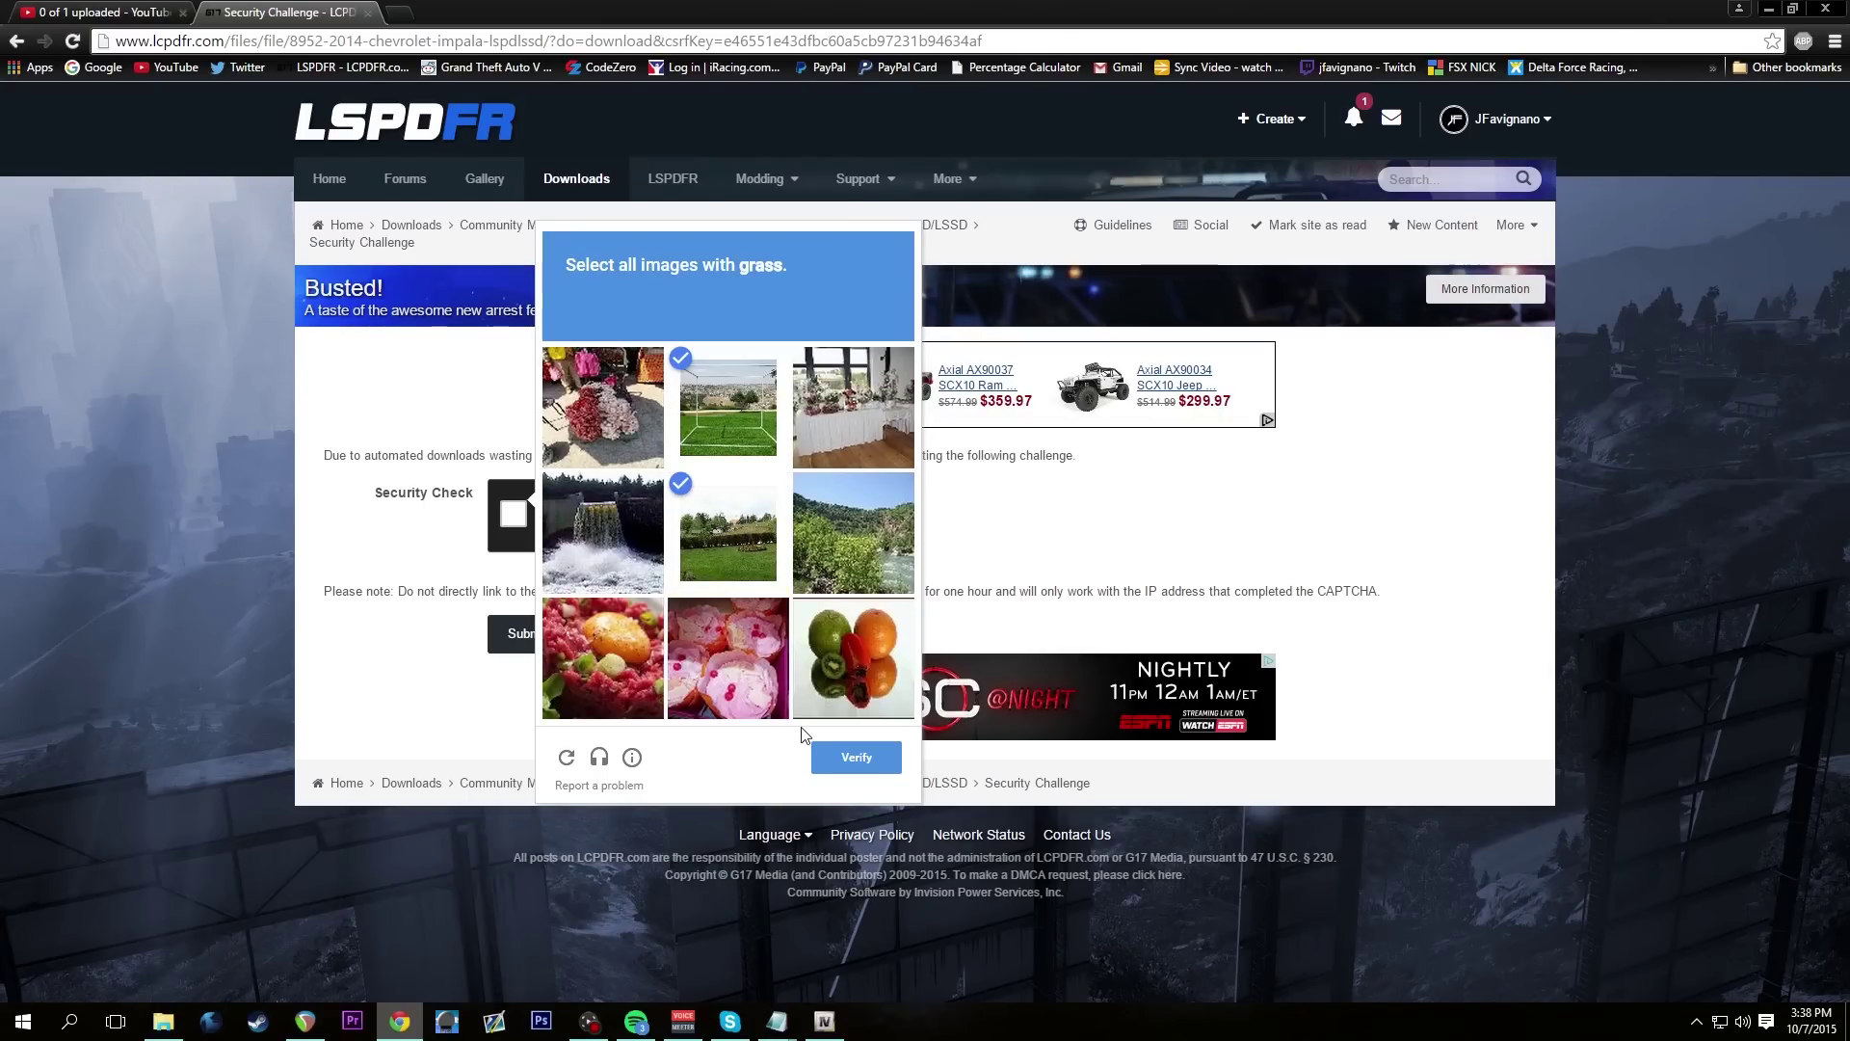
{"action": "left_click", "coordinate": [840, 756]}
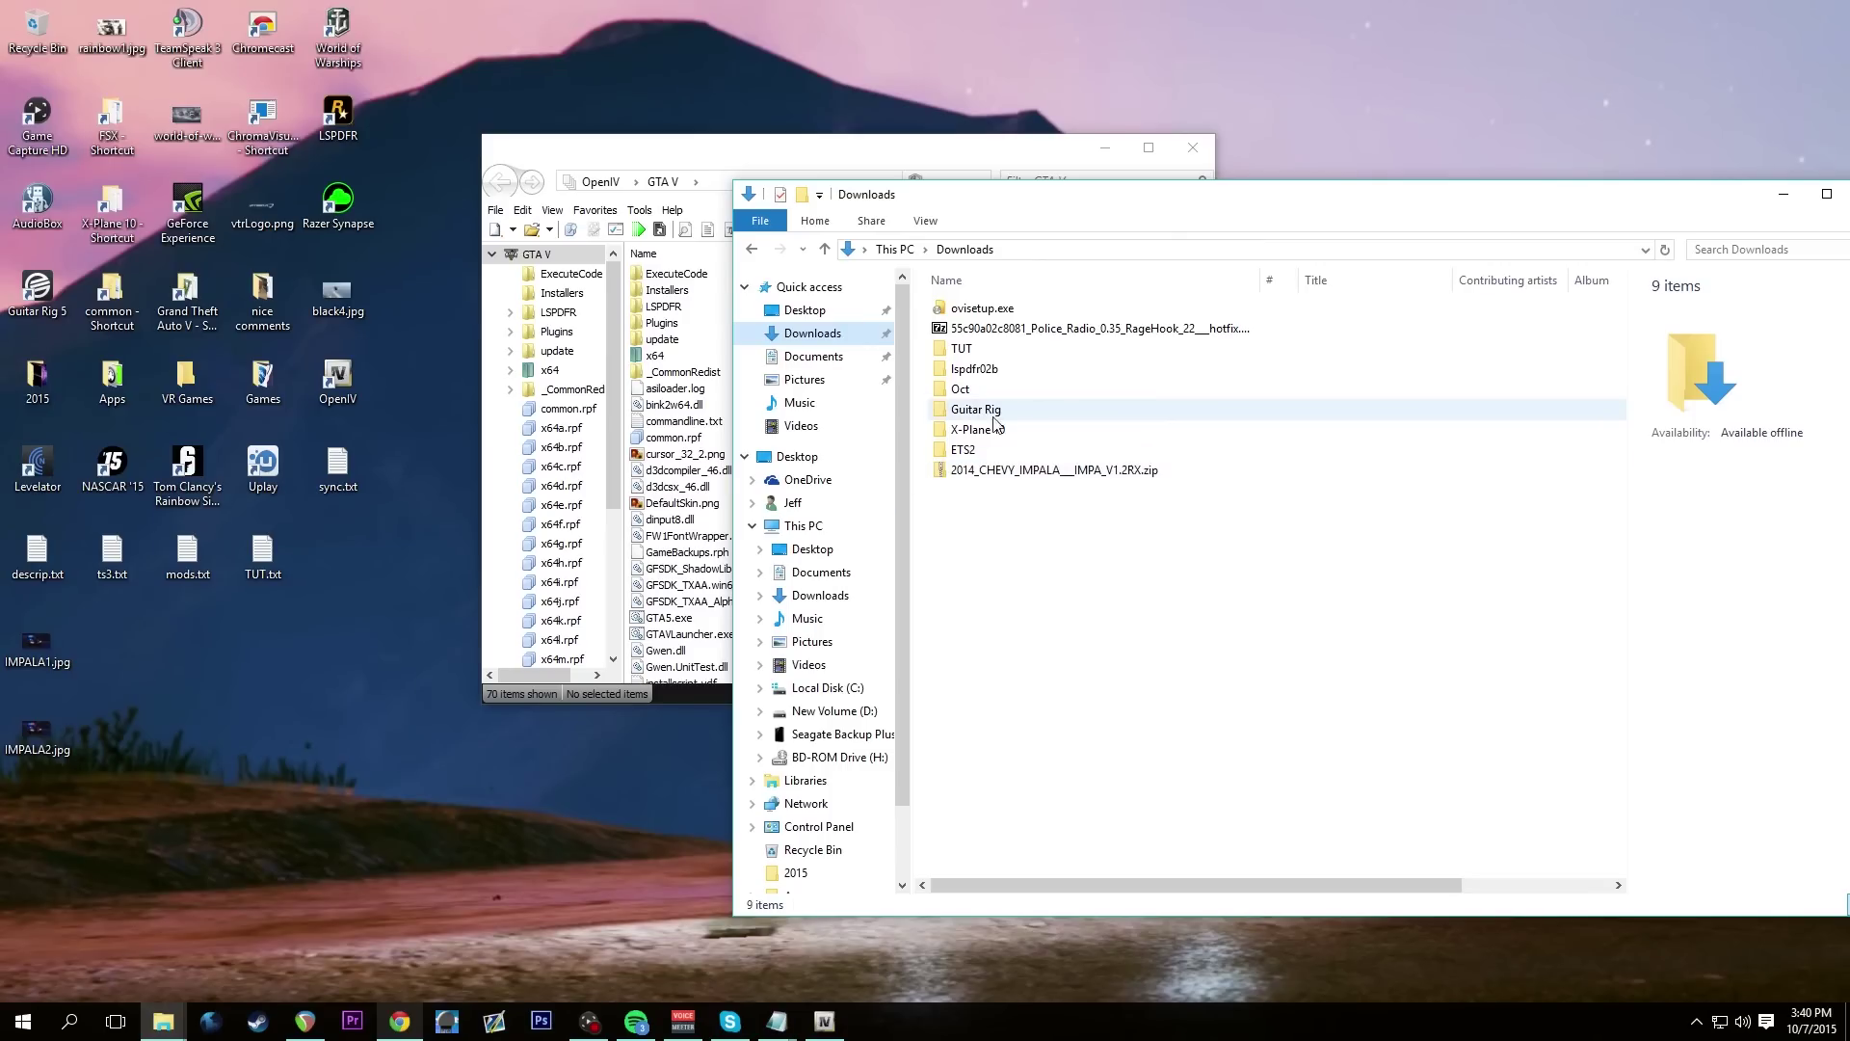
{"action": "left_click", "coordinate": [1016, 472]}
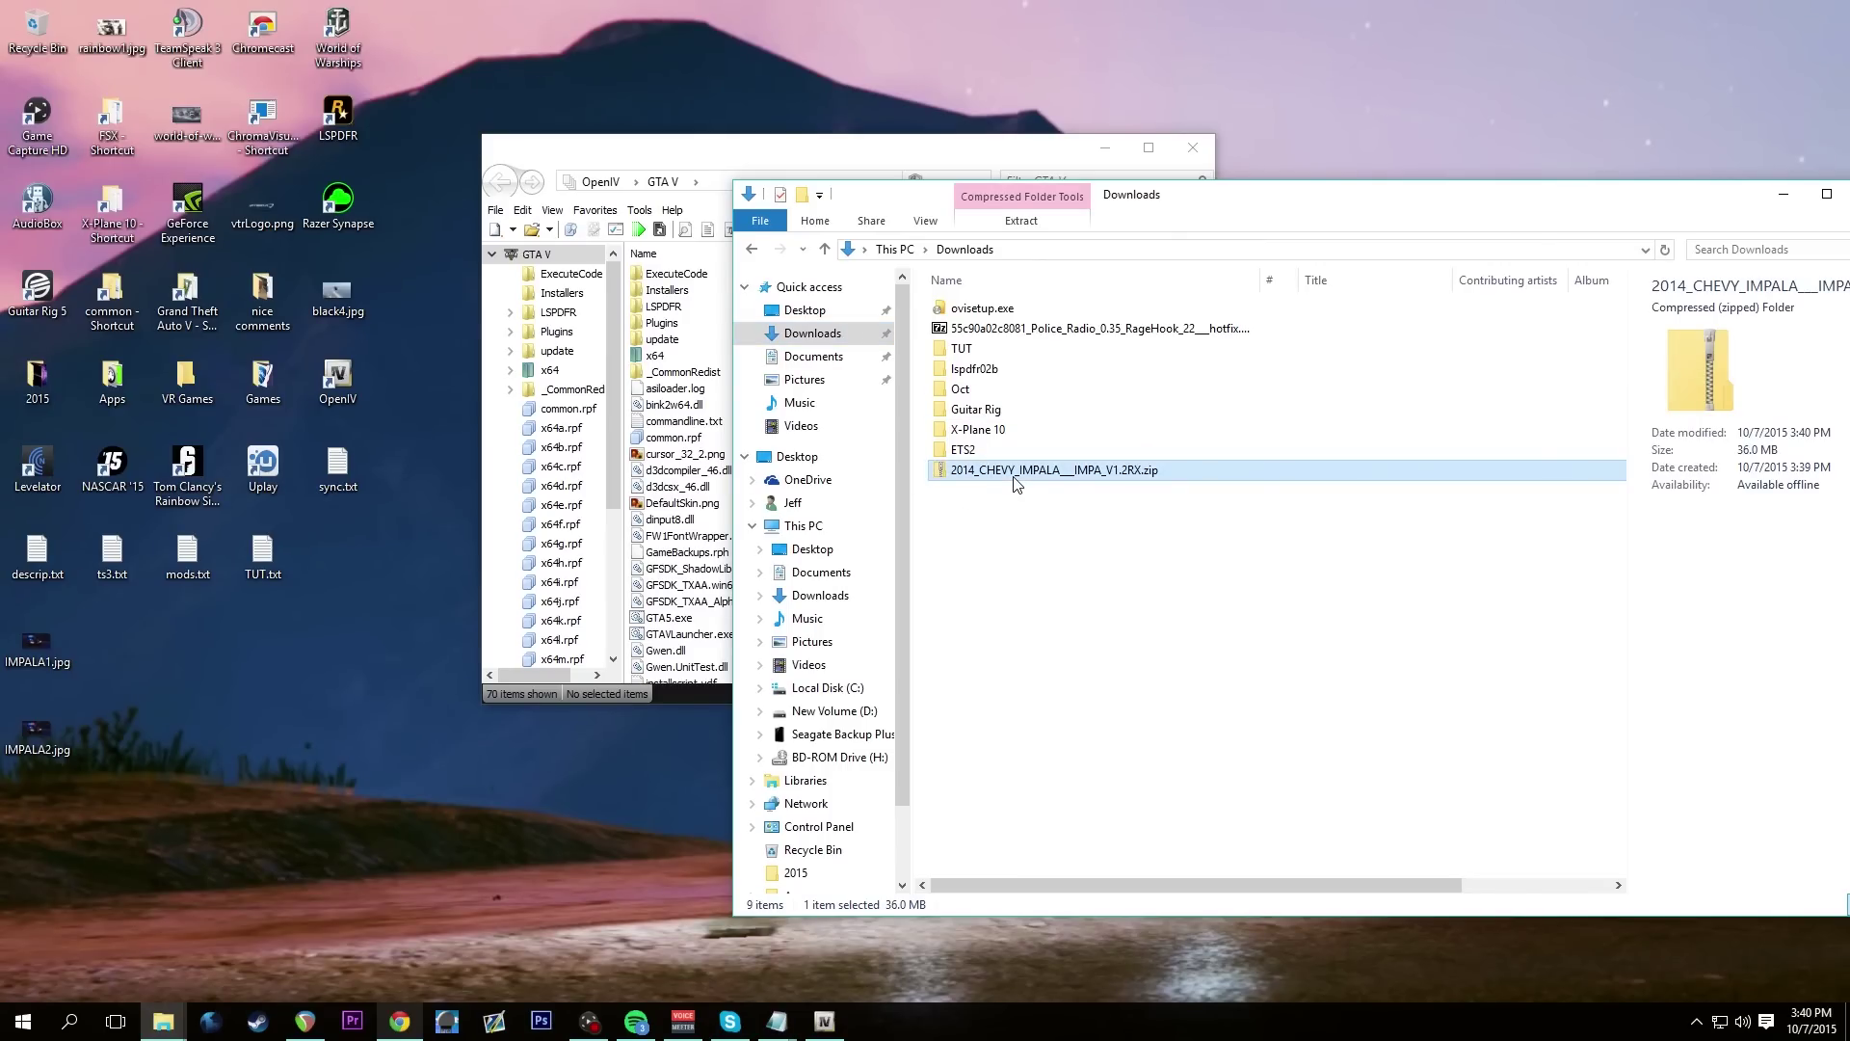
Extract the Impala zip into its own folder with 7-Zip
{"action": "right_click", "coordinate": [1015, 482]}
{"action": "mouse_move", "coordinate": [1137, 577]}
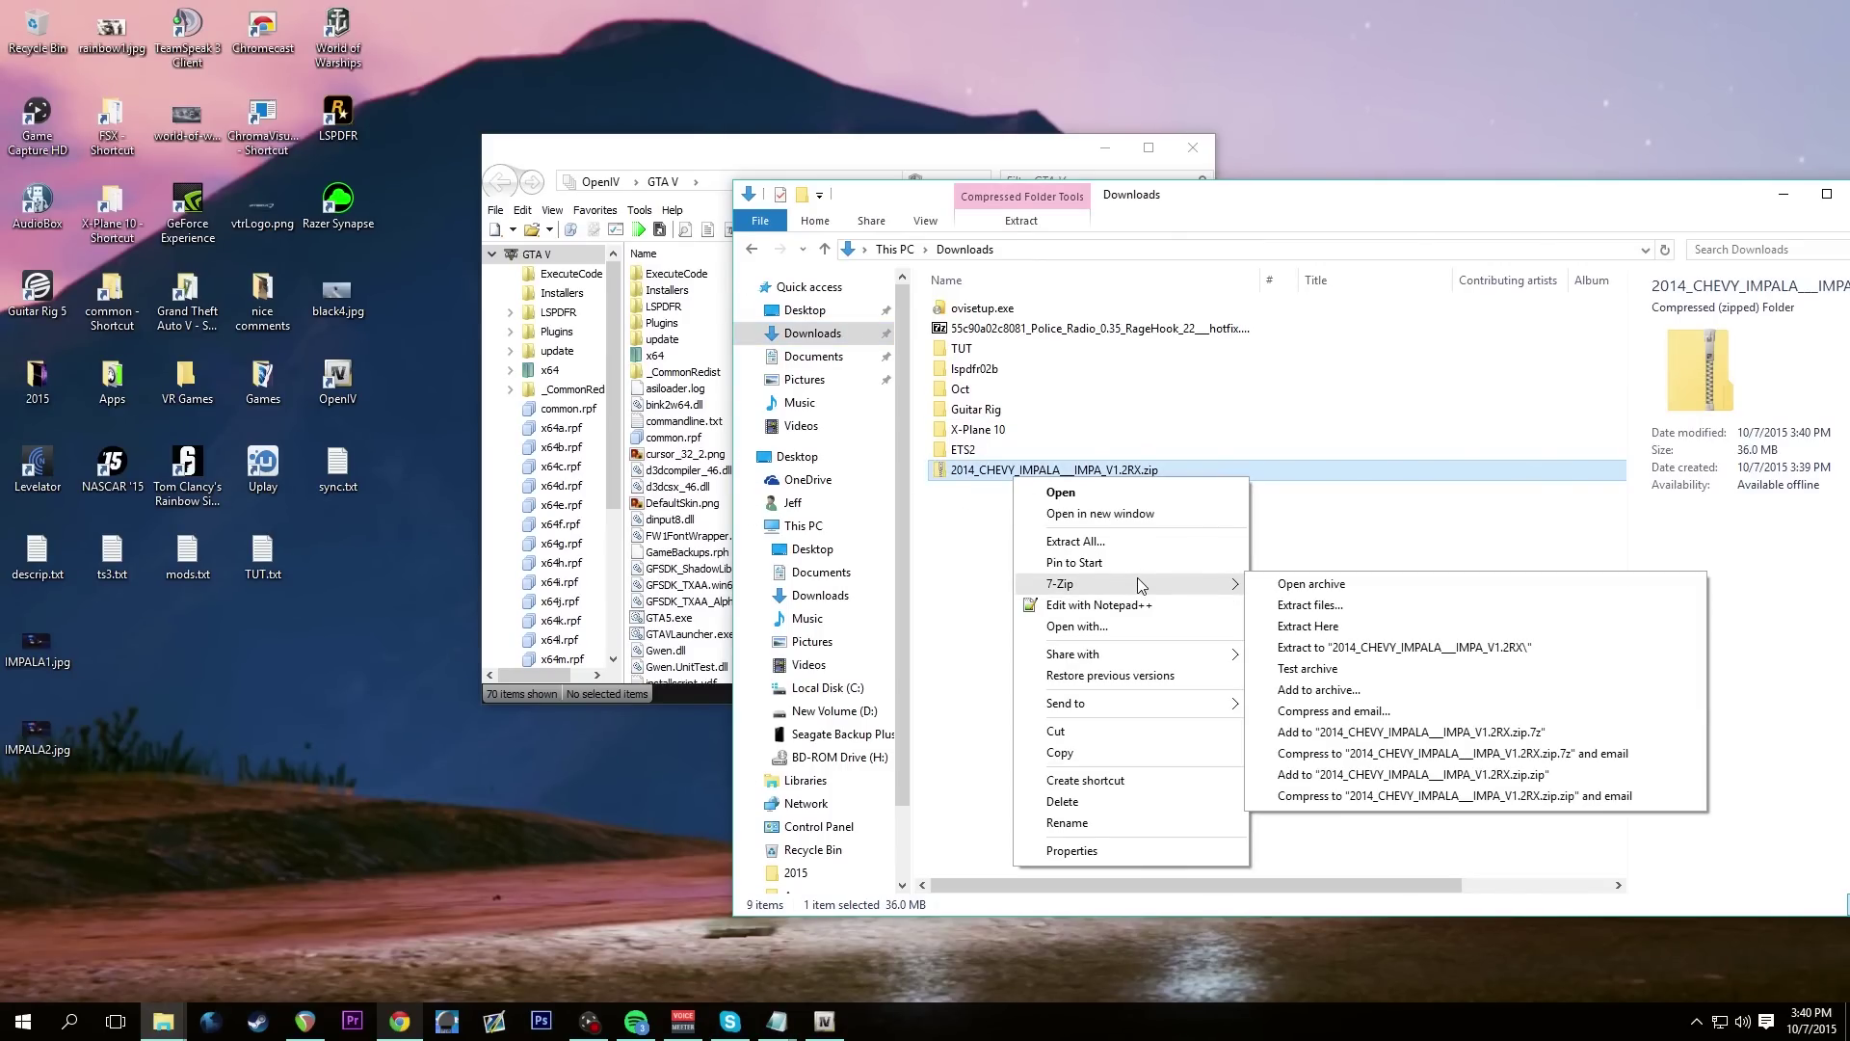
{"action": "left_click", "coordinate": [1328, 646]}
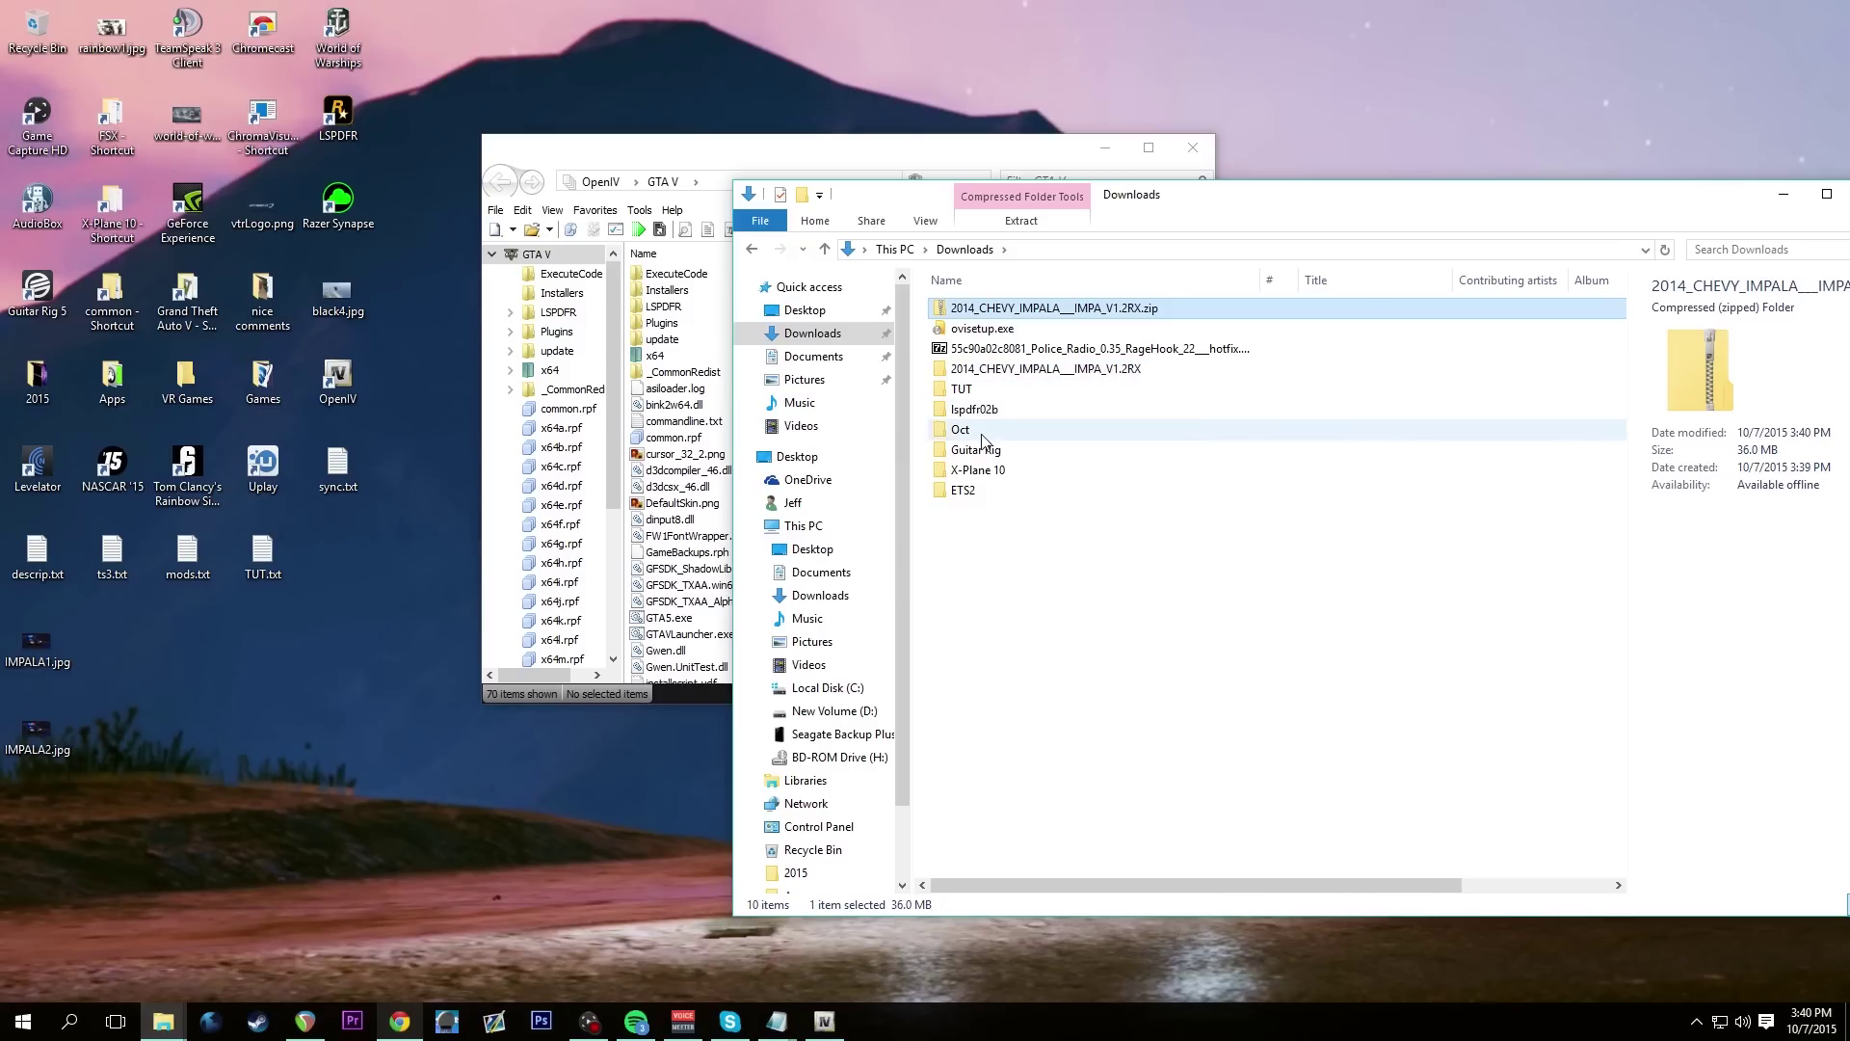
Open README!!!.txt from the extracted mod's CARVARIATIONS folder
{"action": "double_click", "coordinate": [996, 370]}
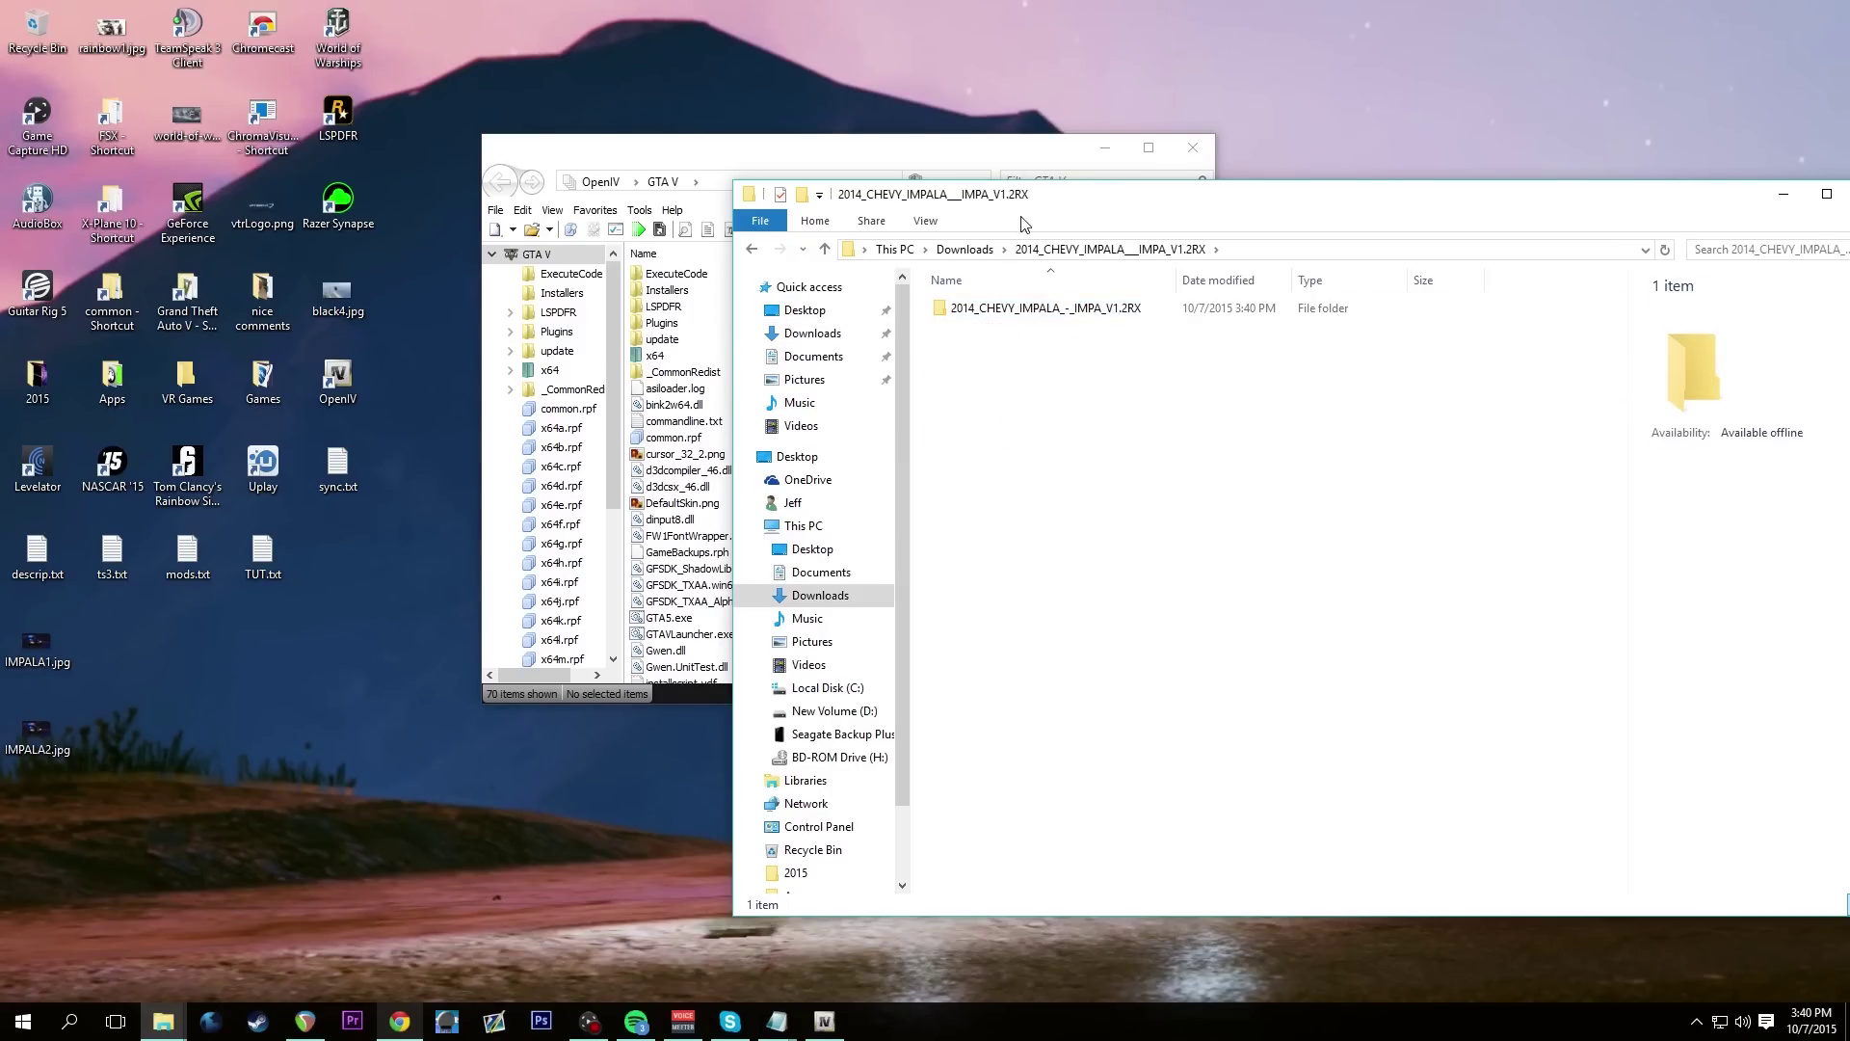
{"action": "double_click", "coordinate": [1023, 309]}
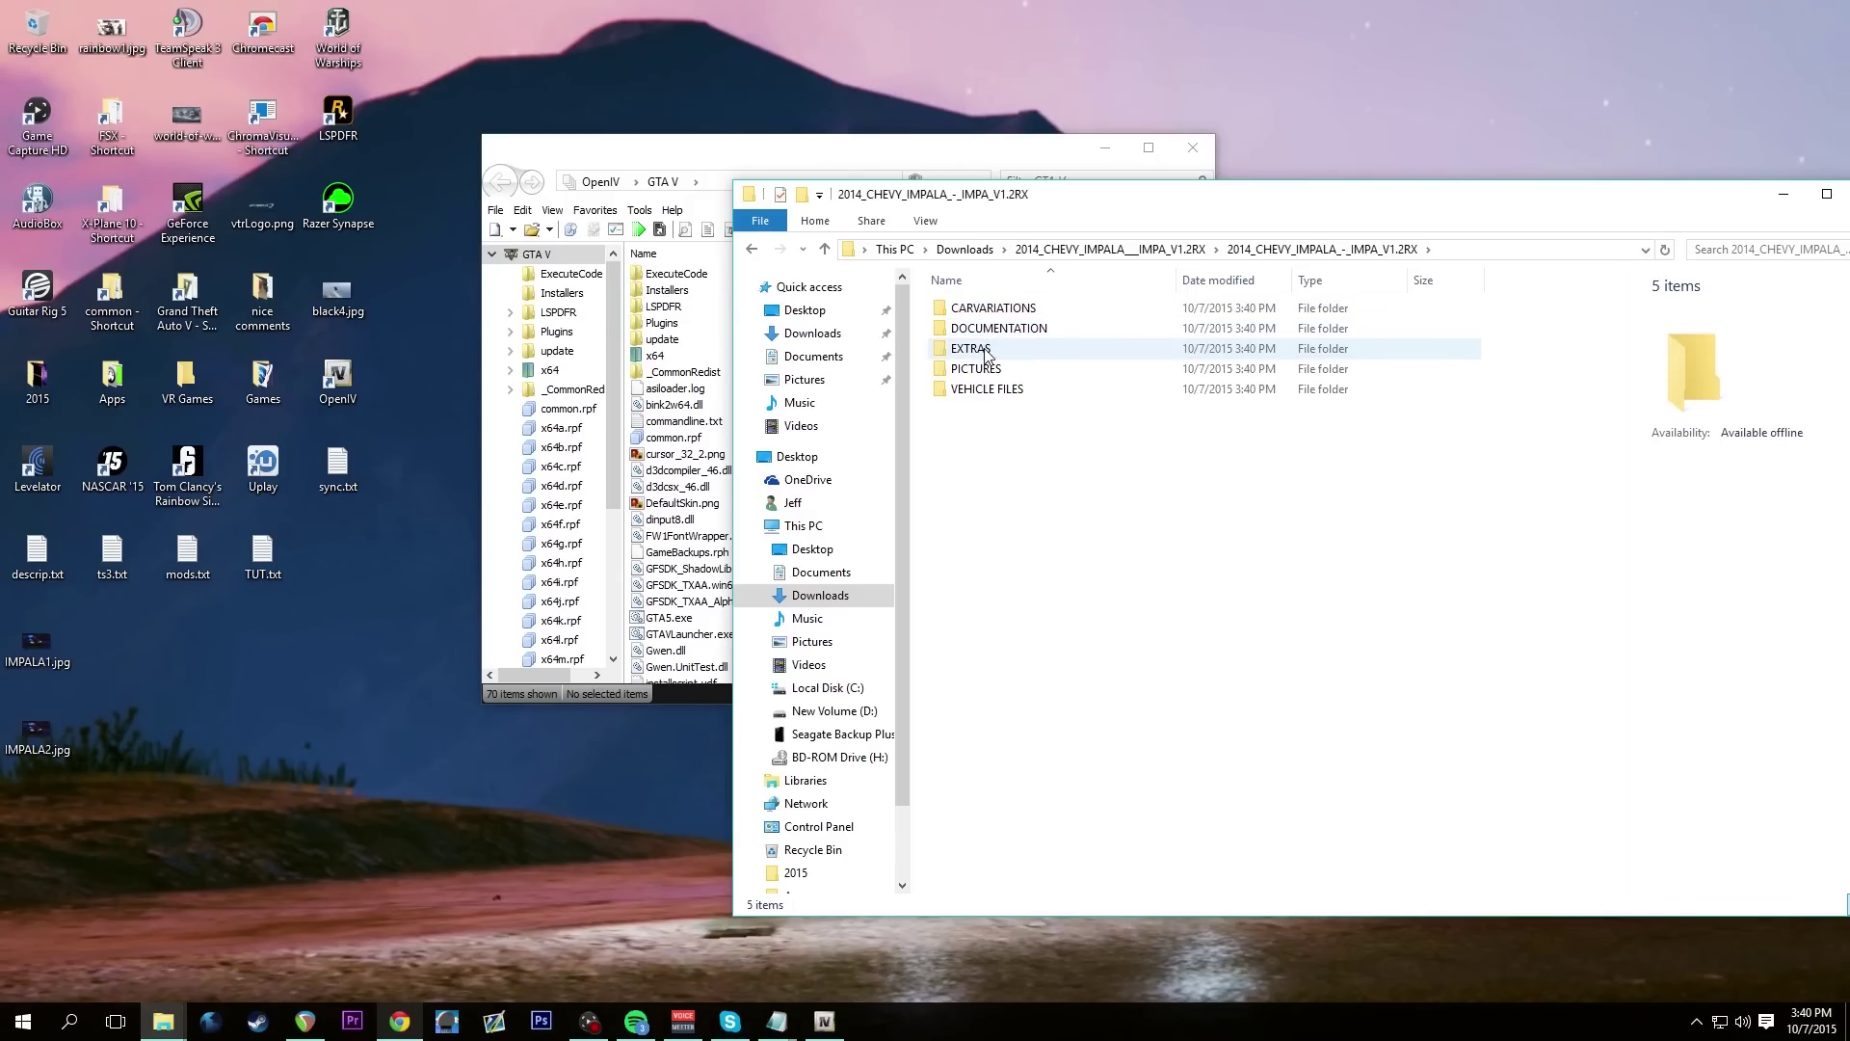
{"action": "double_click", "coordinate": [983, 308]}
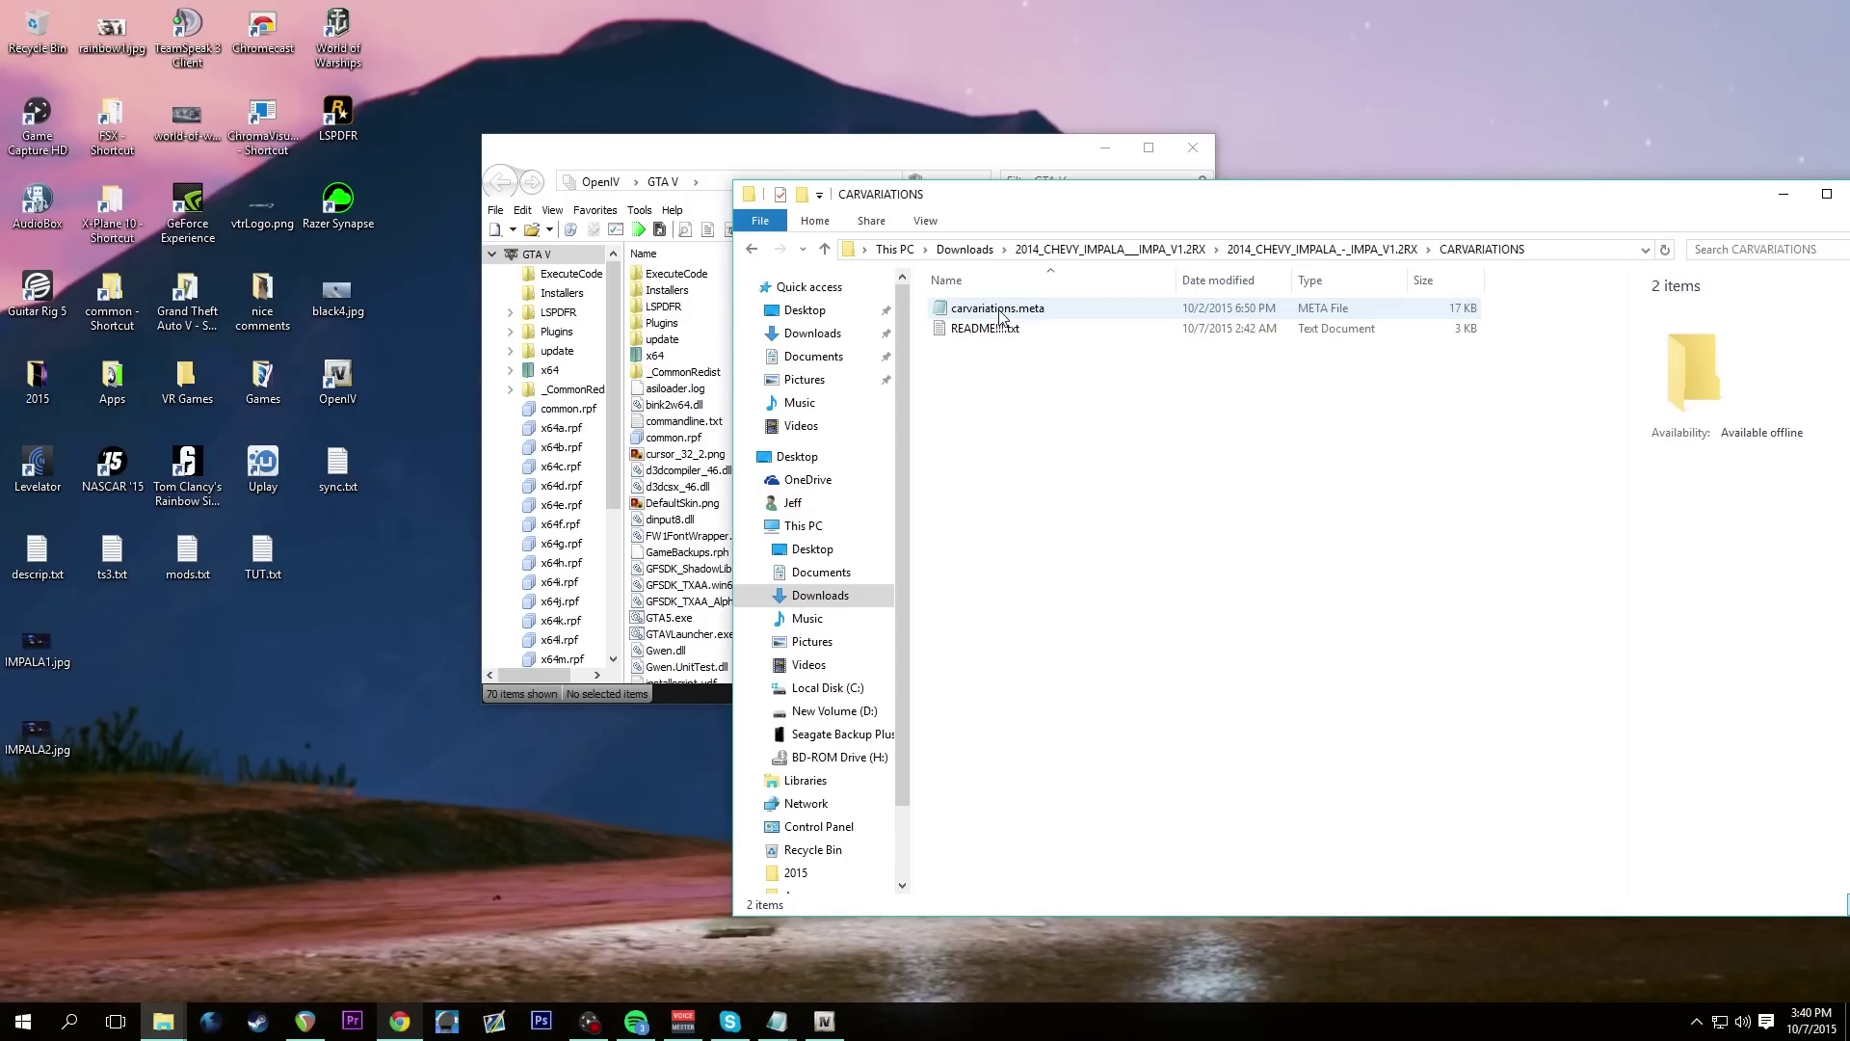
{"action": "double_click", "coordinate": [983, 328]}
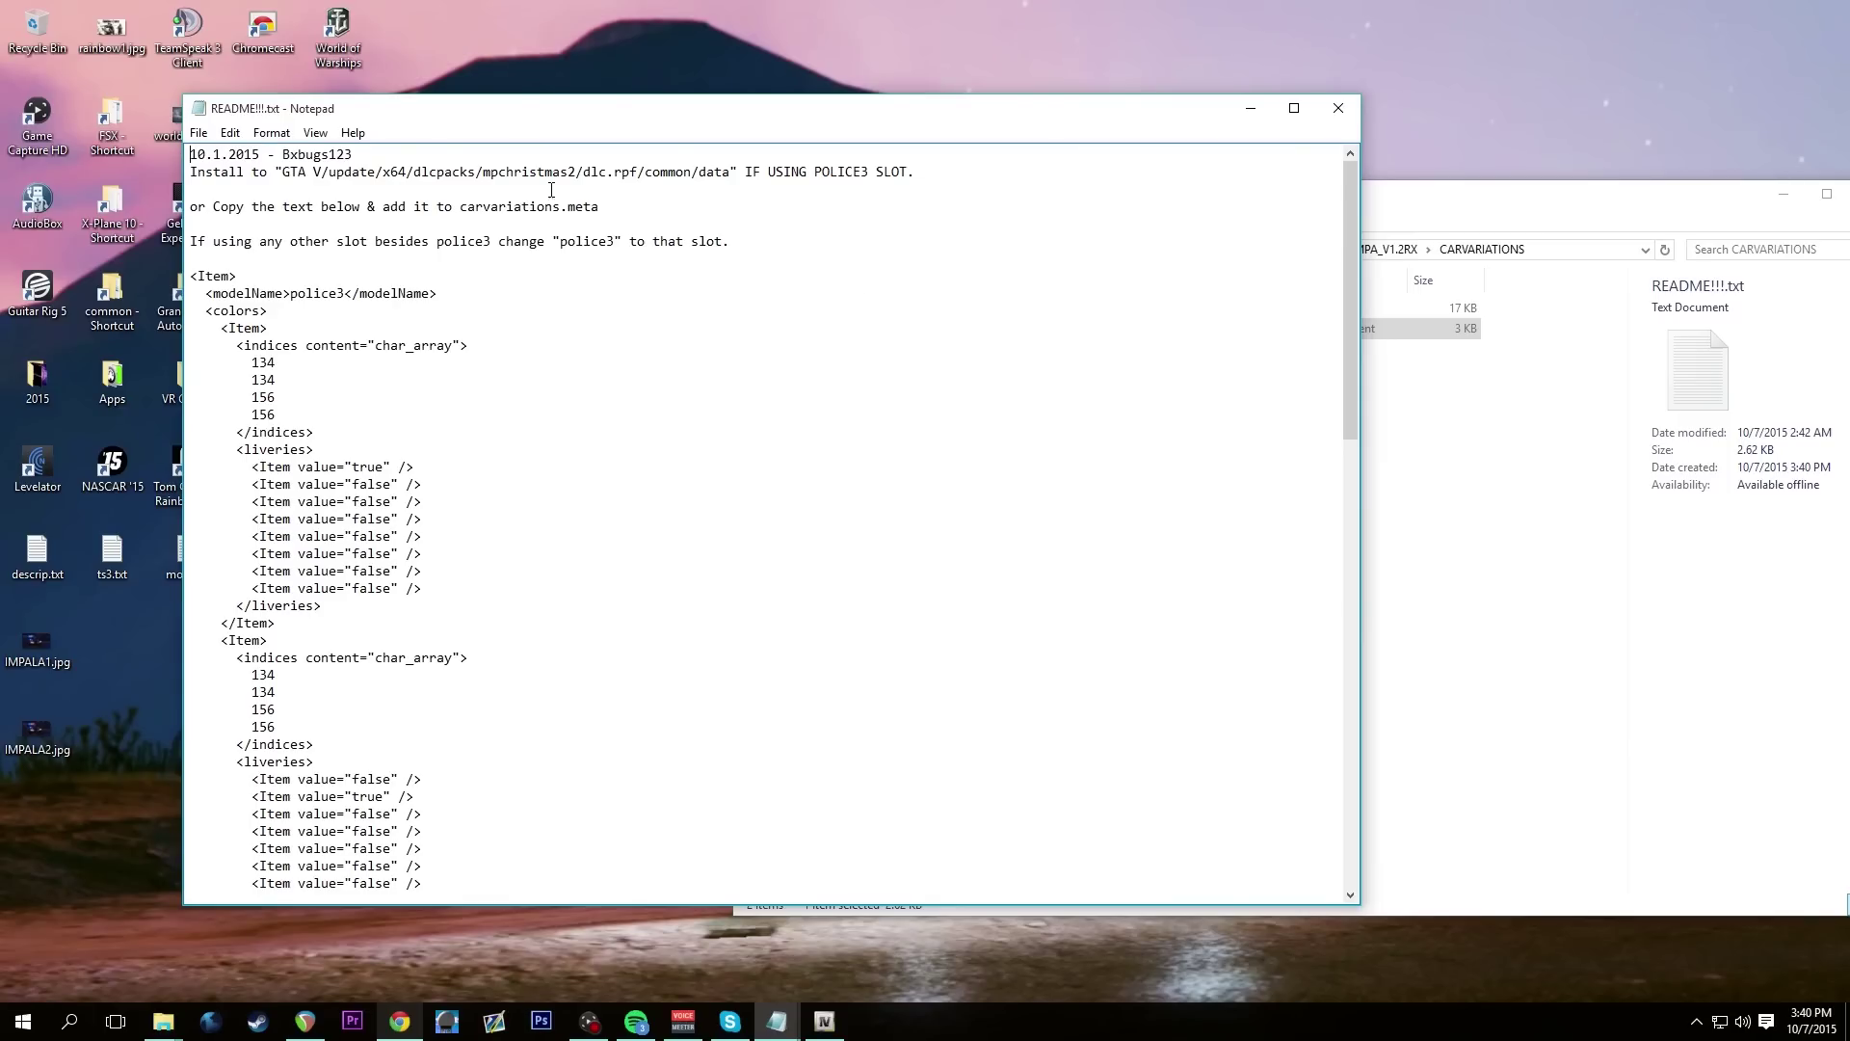
Highlight the 'USING POLICE3 SLOT' note in the README, then close Notepad
{"action": "left_click_drag", "start_coordinate": [766, 177], "coordinate": [912, 176]}
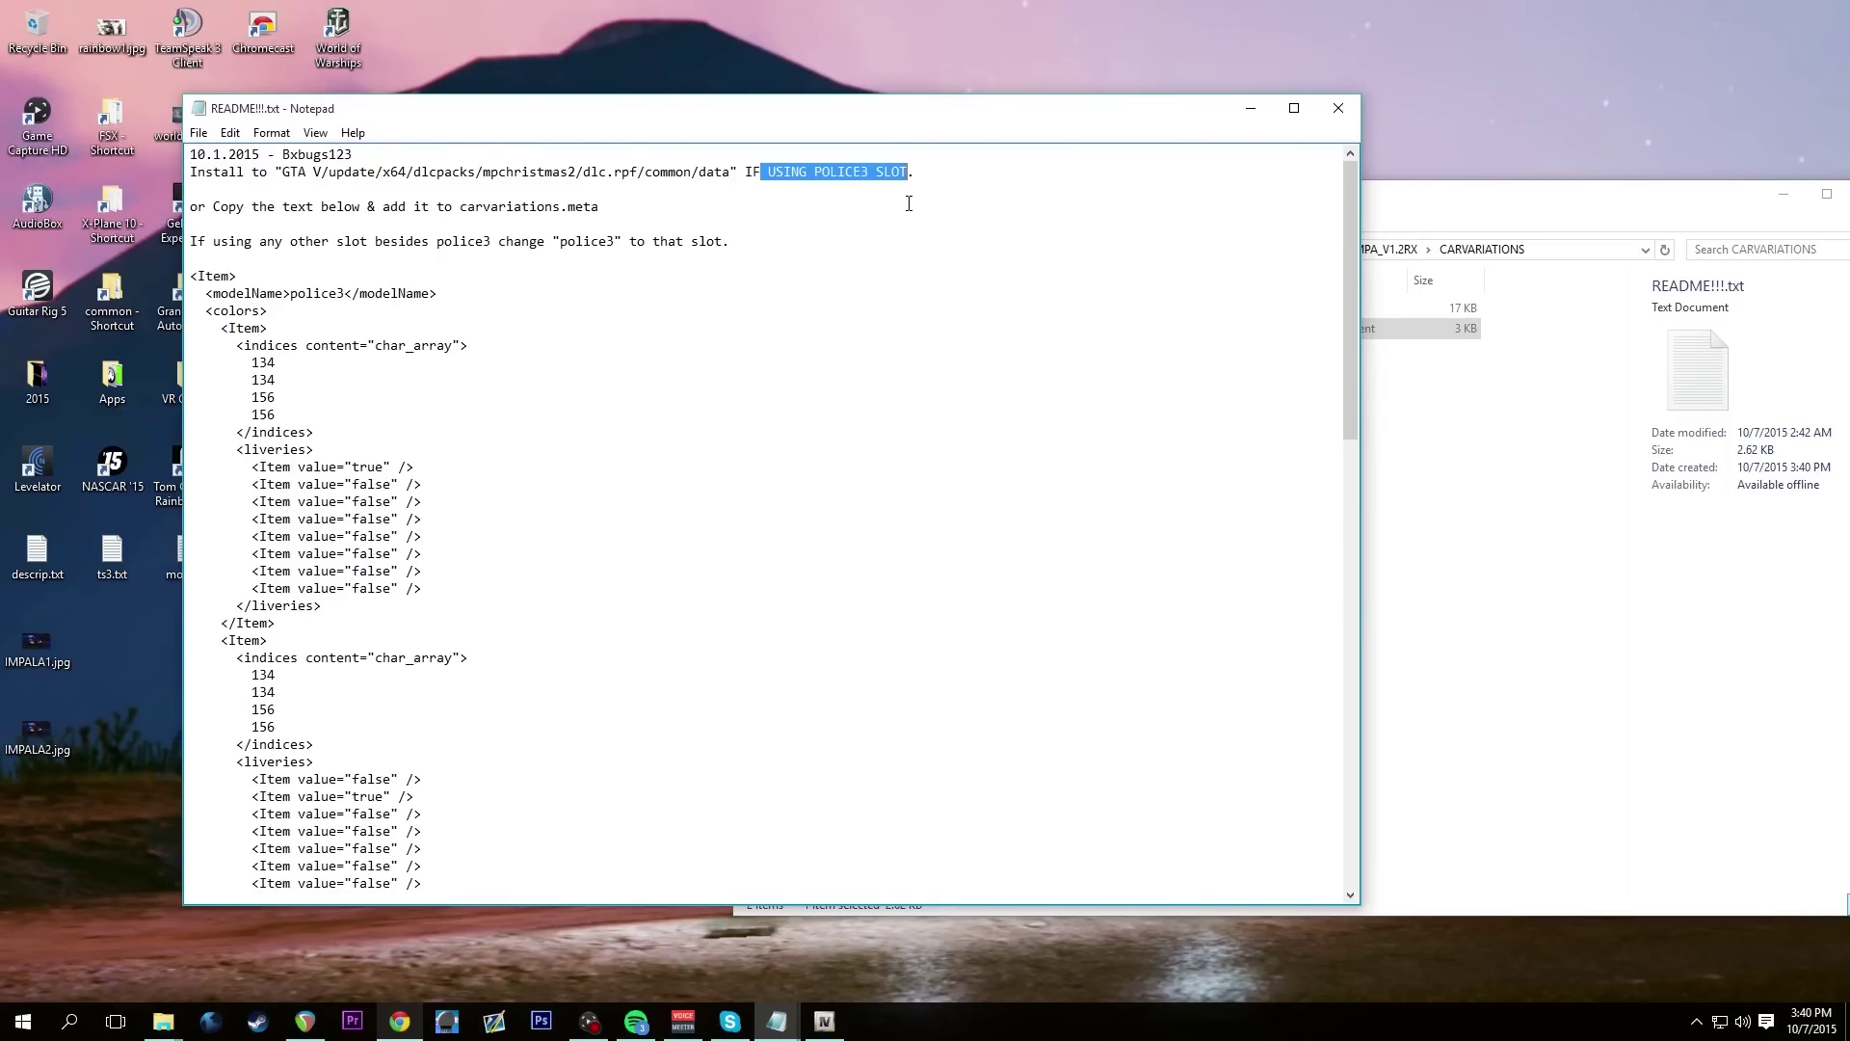
{"action": "left_click", "coordinate": [905, 214]}
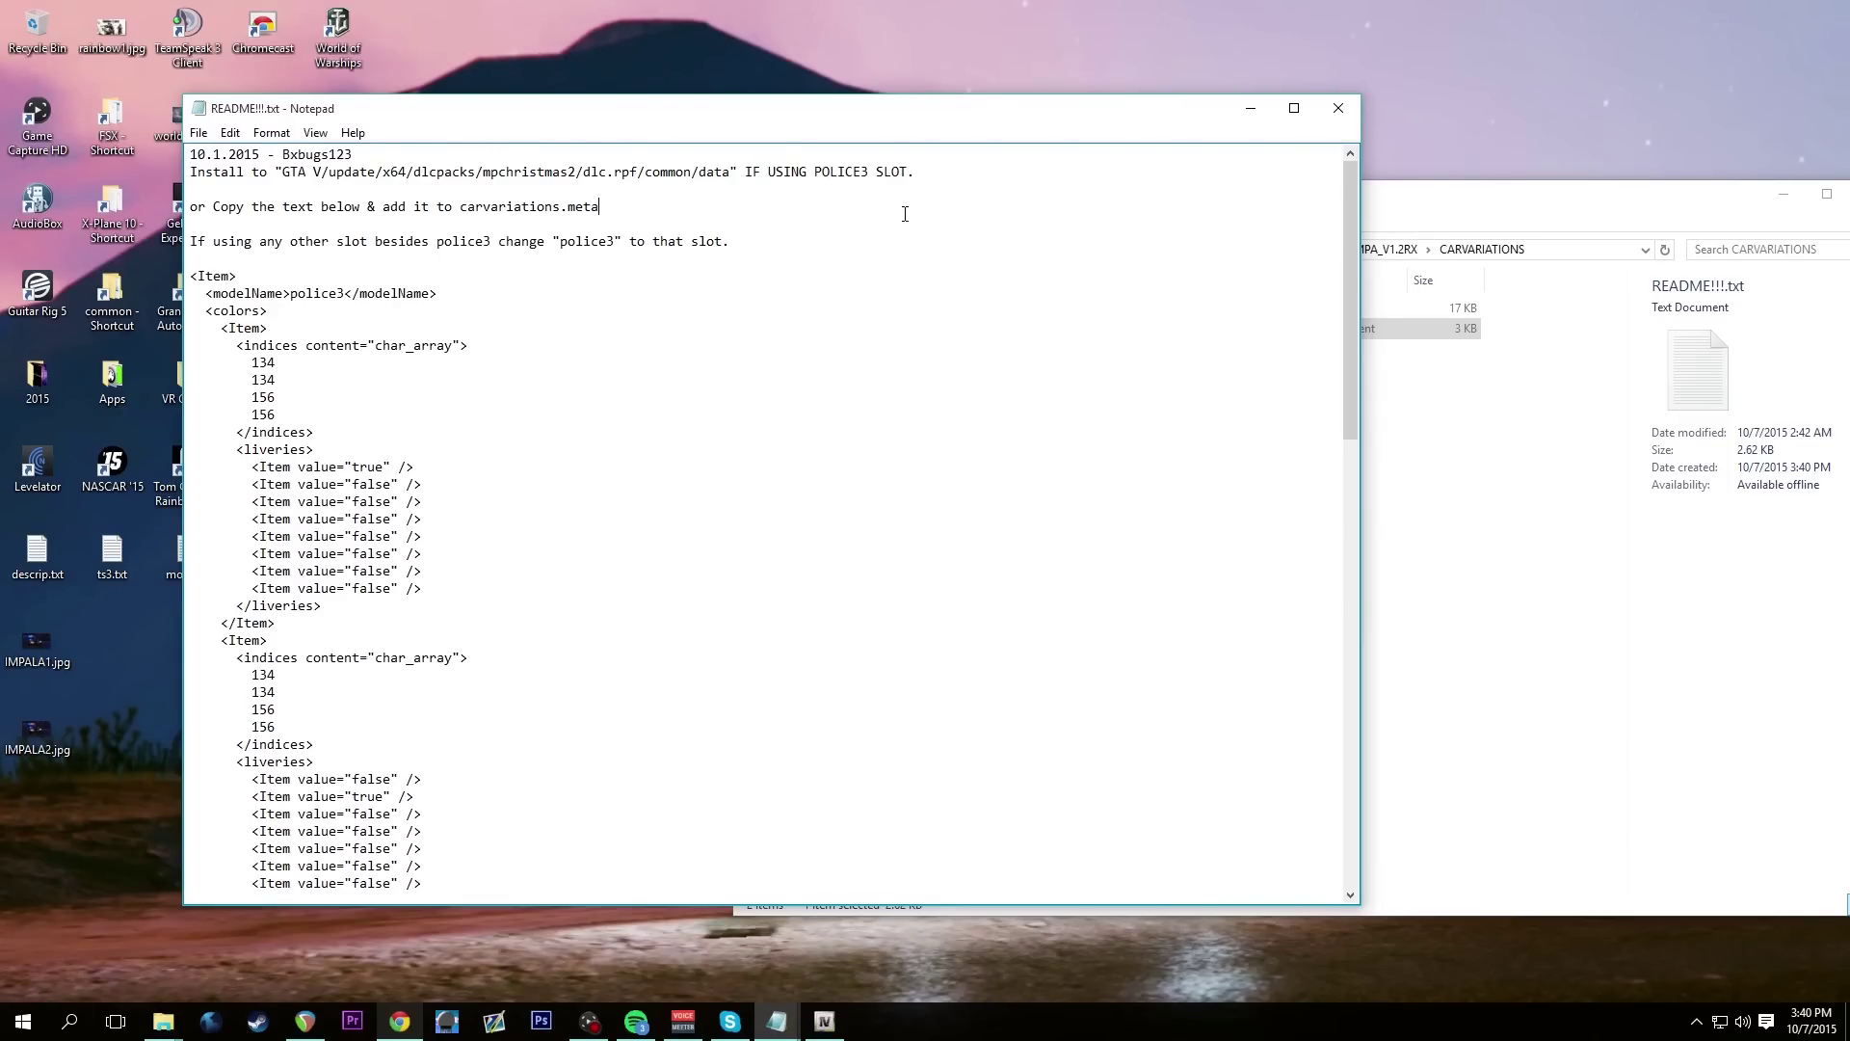
{"action": "left_click", "coordinate": [1349, 111]}
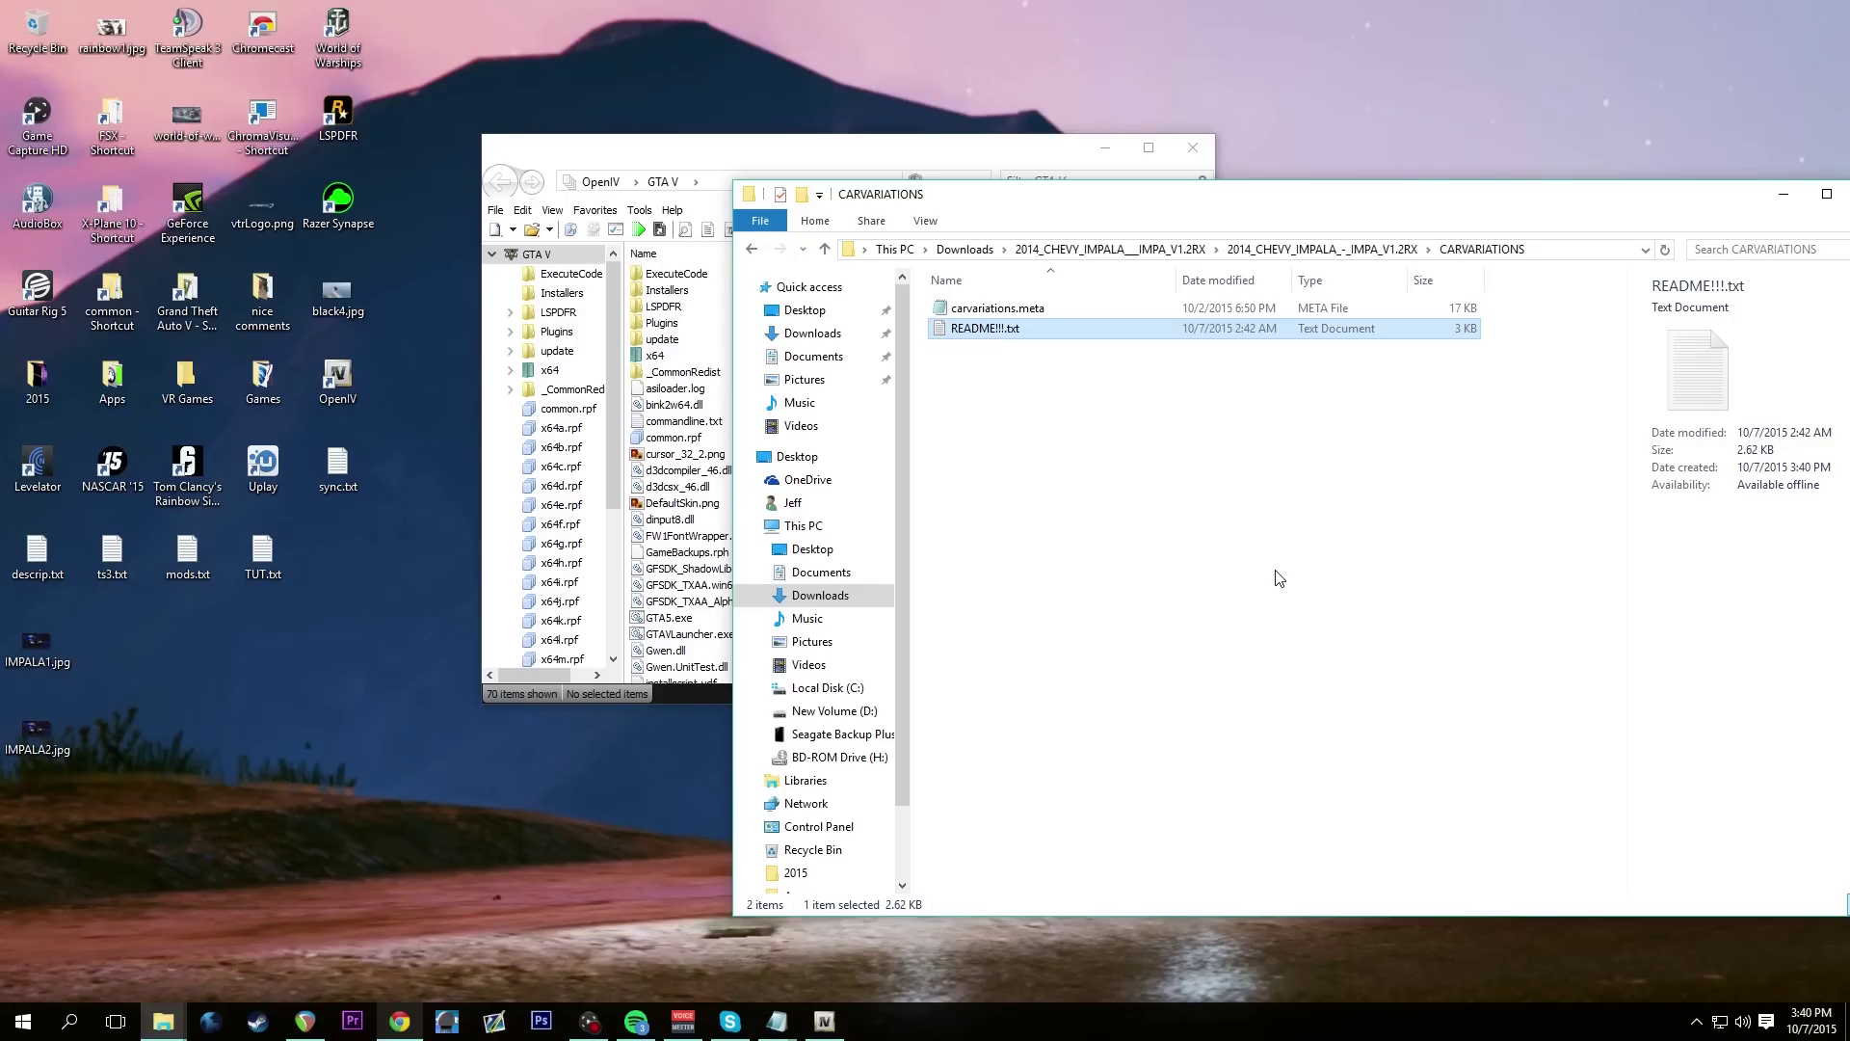
Go back to the mod's main folder, open VEHICLE FILES, and bring OpenIV forward
{"action": "left_click", "coordinate": [1280, 579]}
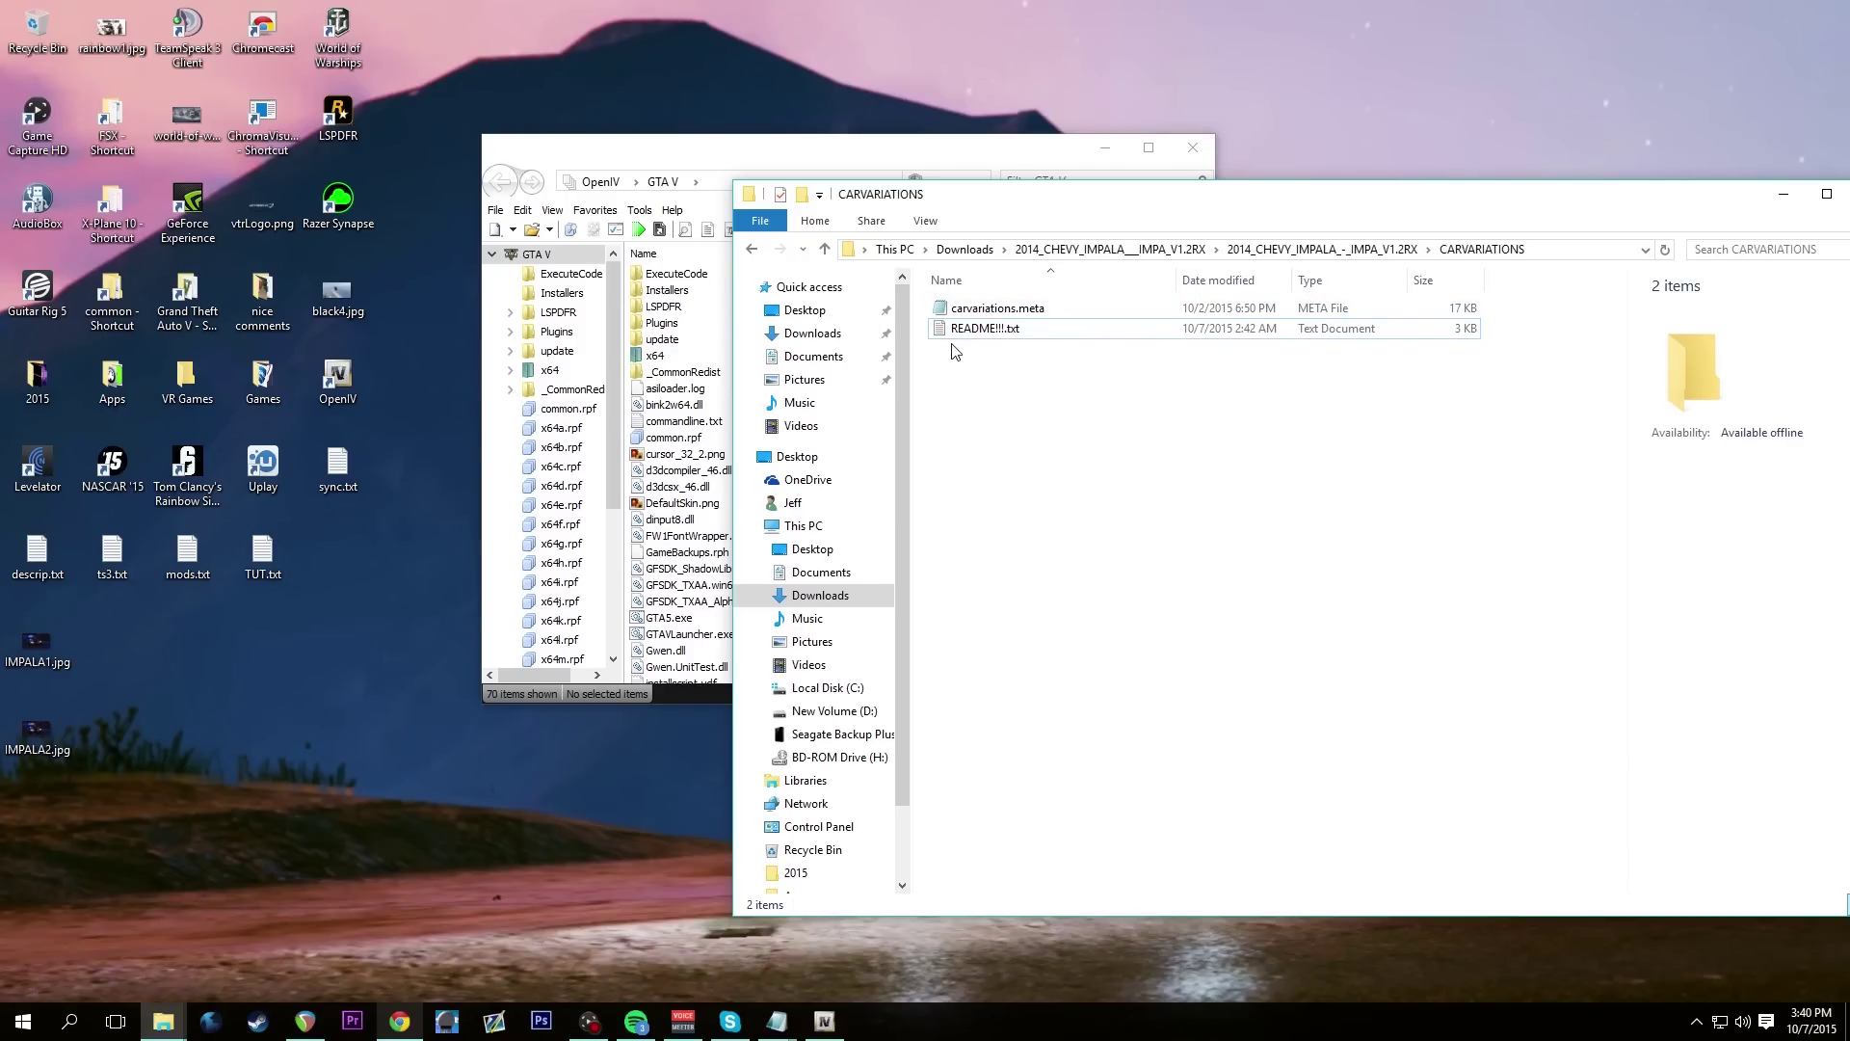
{"action": "left_click", "coordinate": [751, 248]}
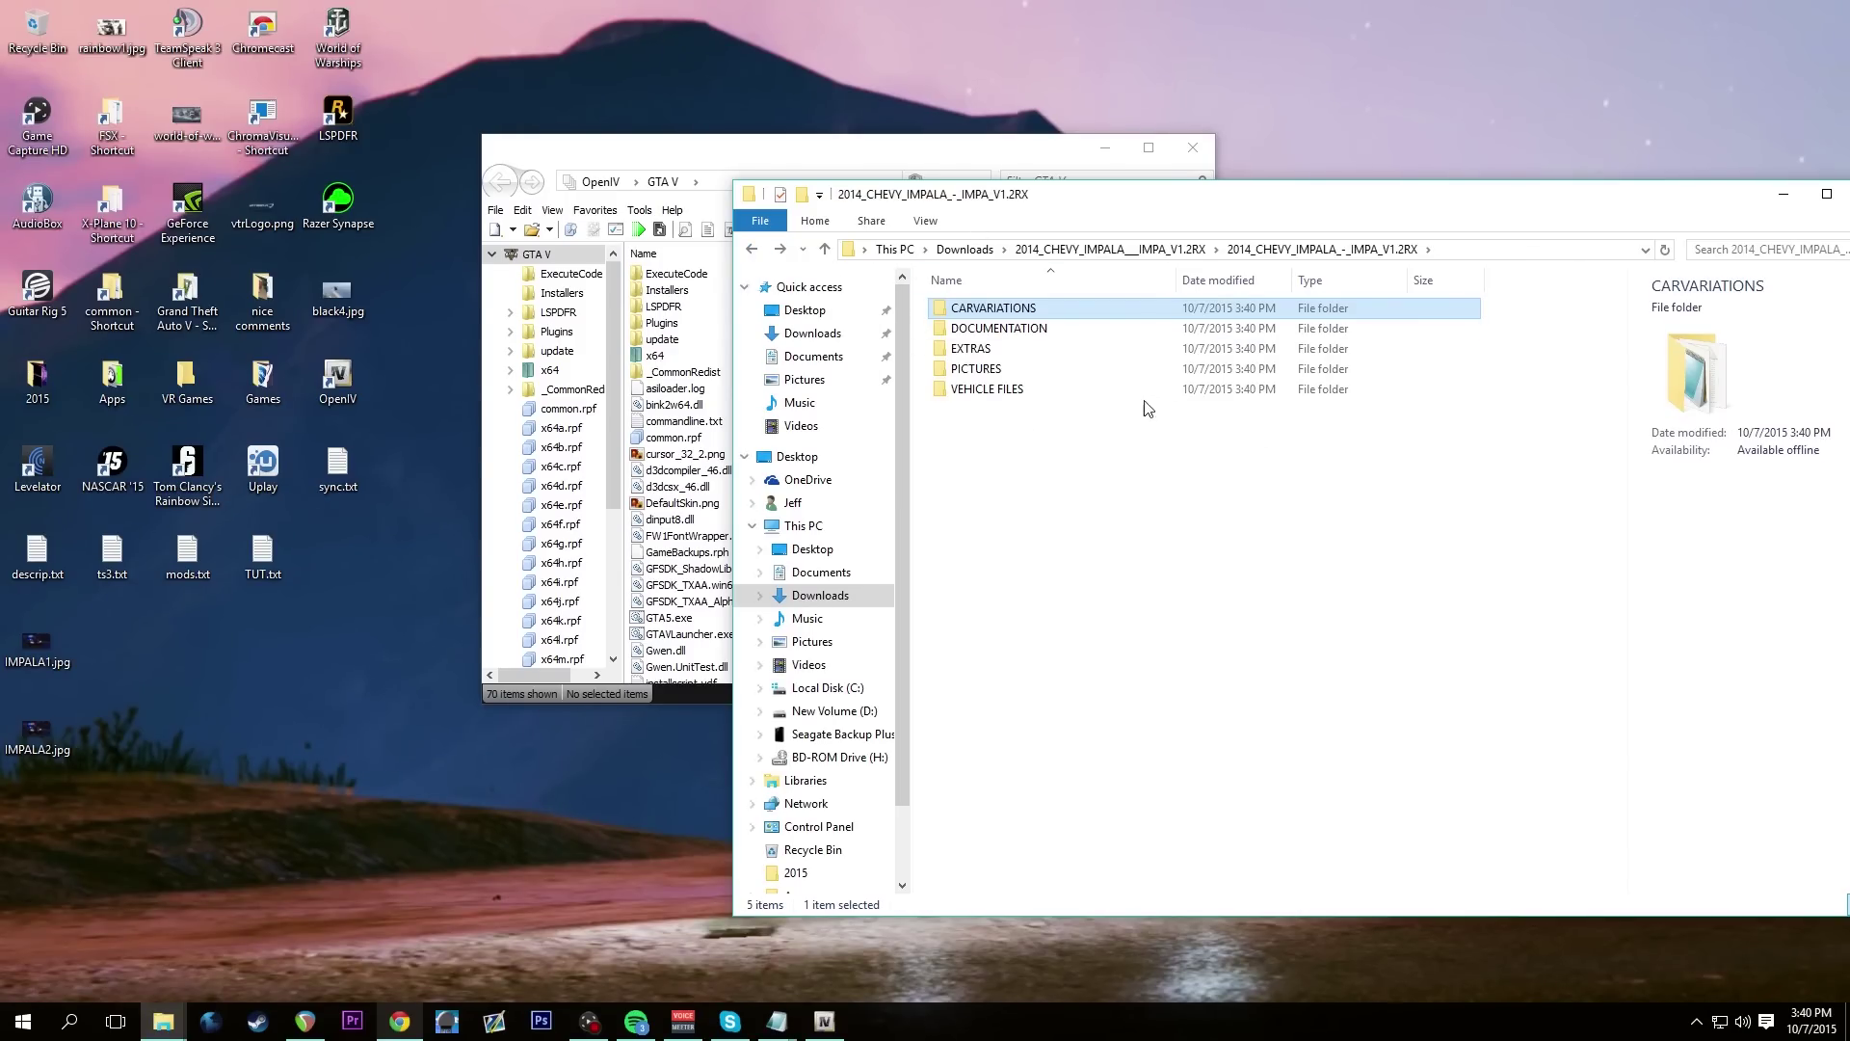
{"action": "double_click", "coordinate": [996, 390]}
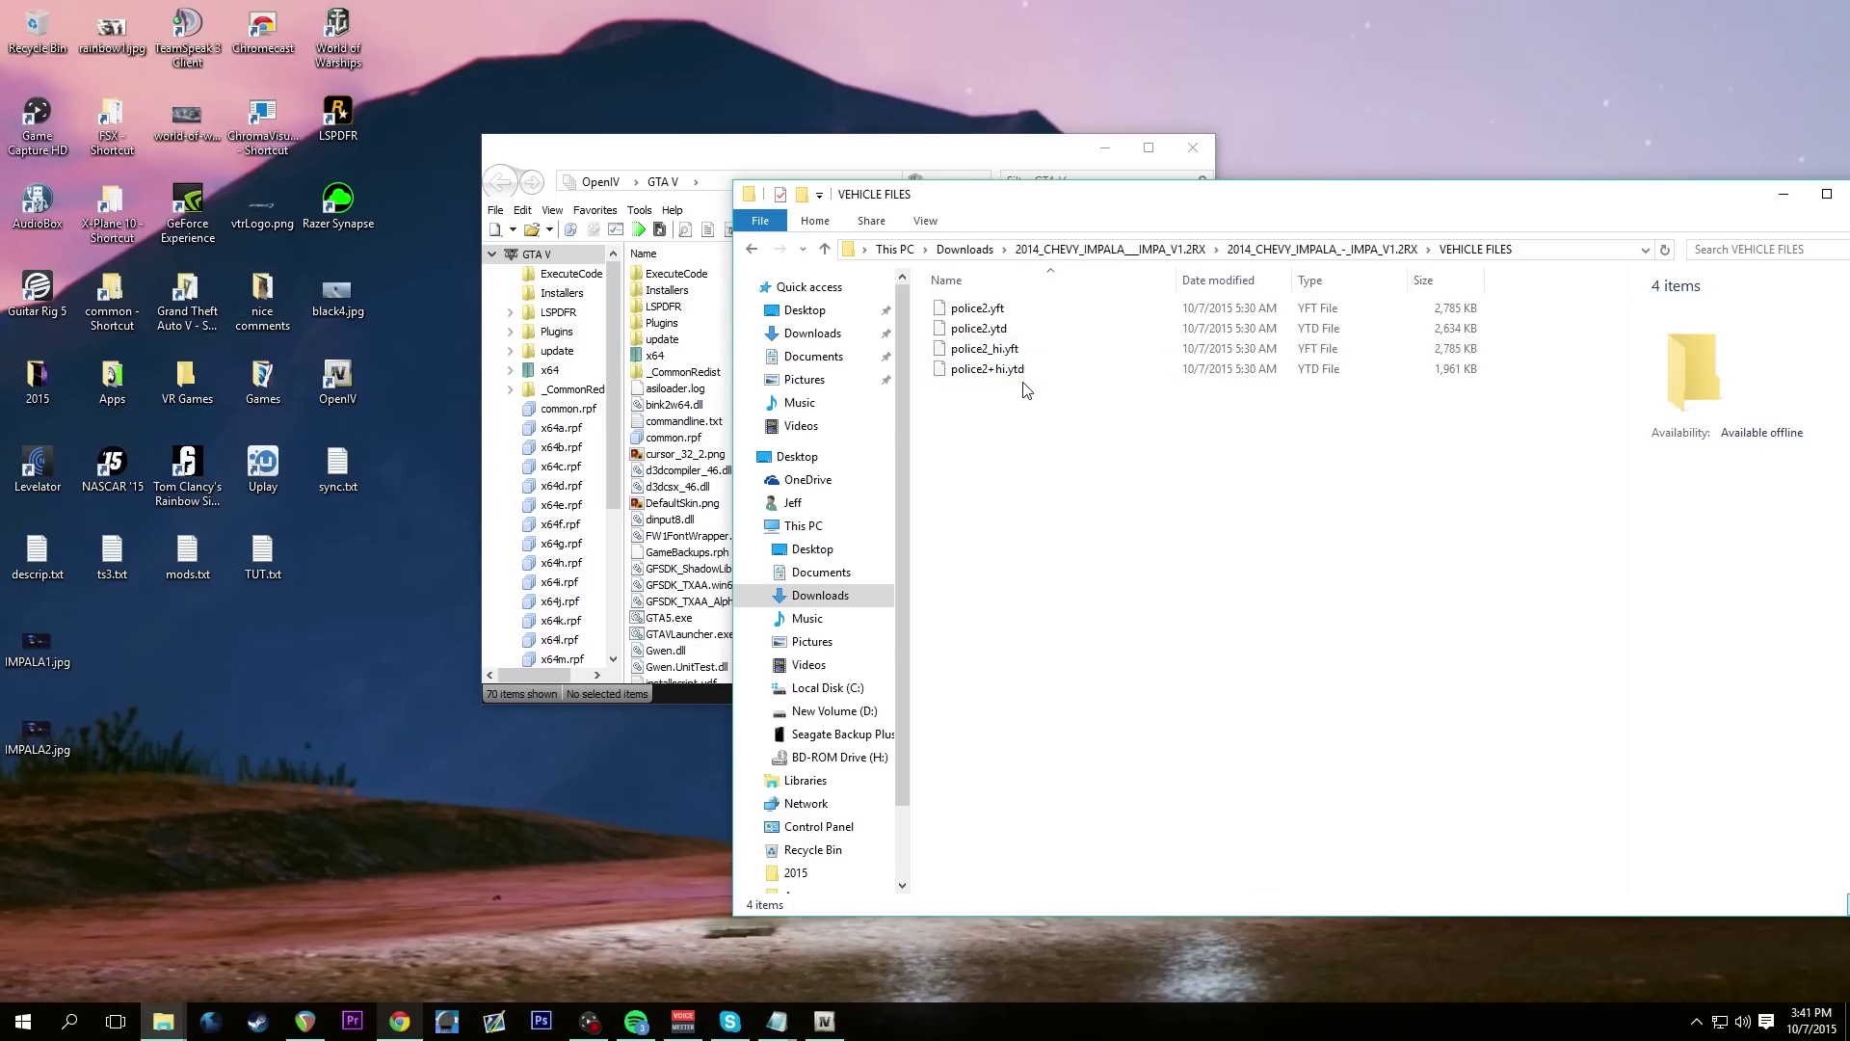
{"action": "left_click", "coordinate": [835, 153]}
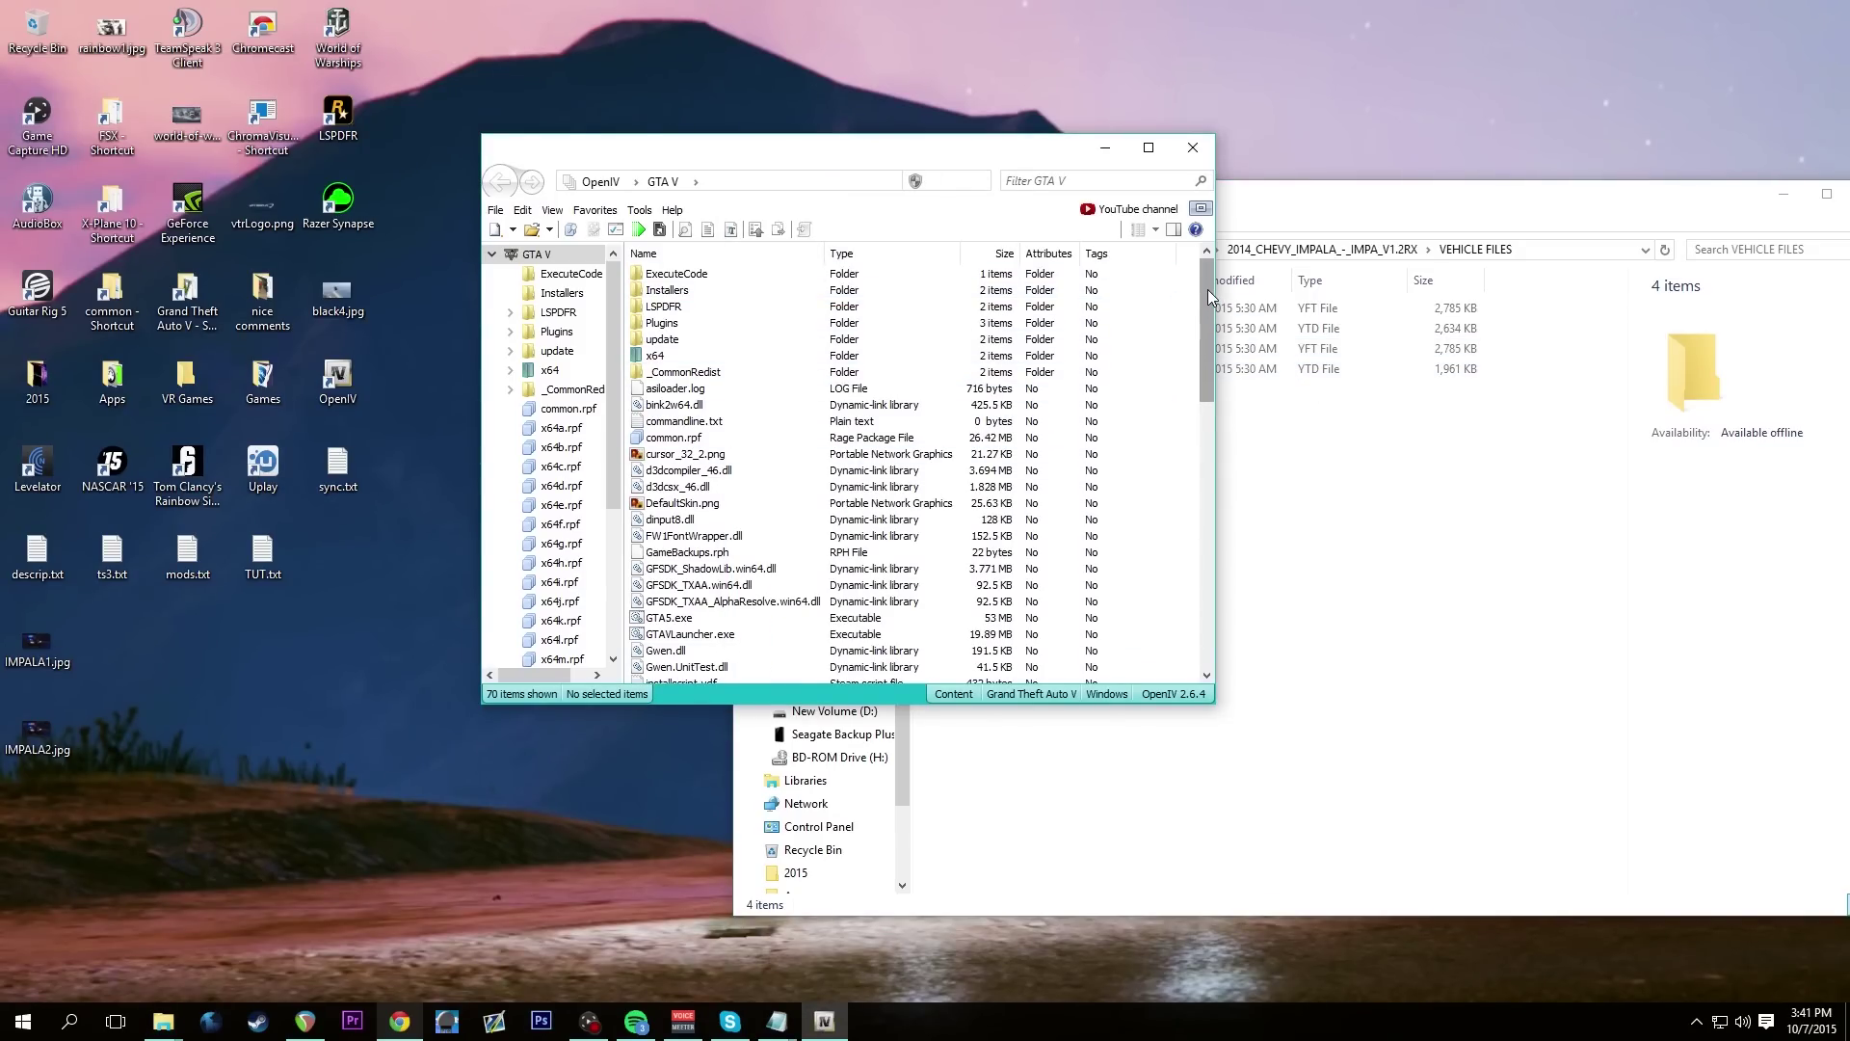
Restart OpenIV and open Grand Theft Auto V for Windows
{"action": "left_click_drag", "start_coordinate": [1207, 289], "coordinate": [1135, 261]}
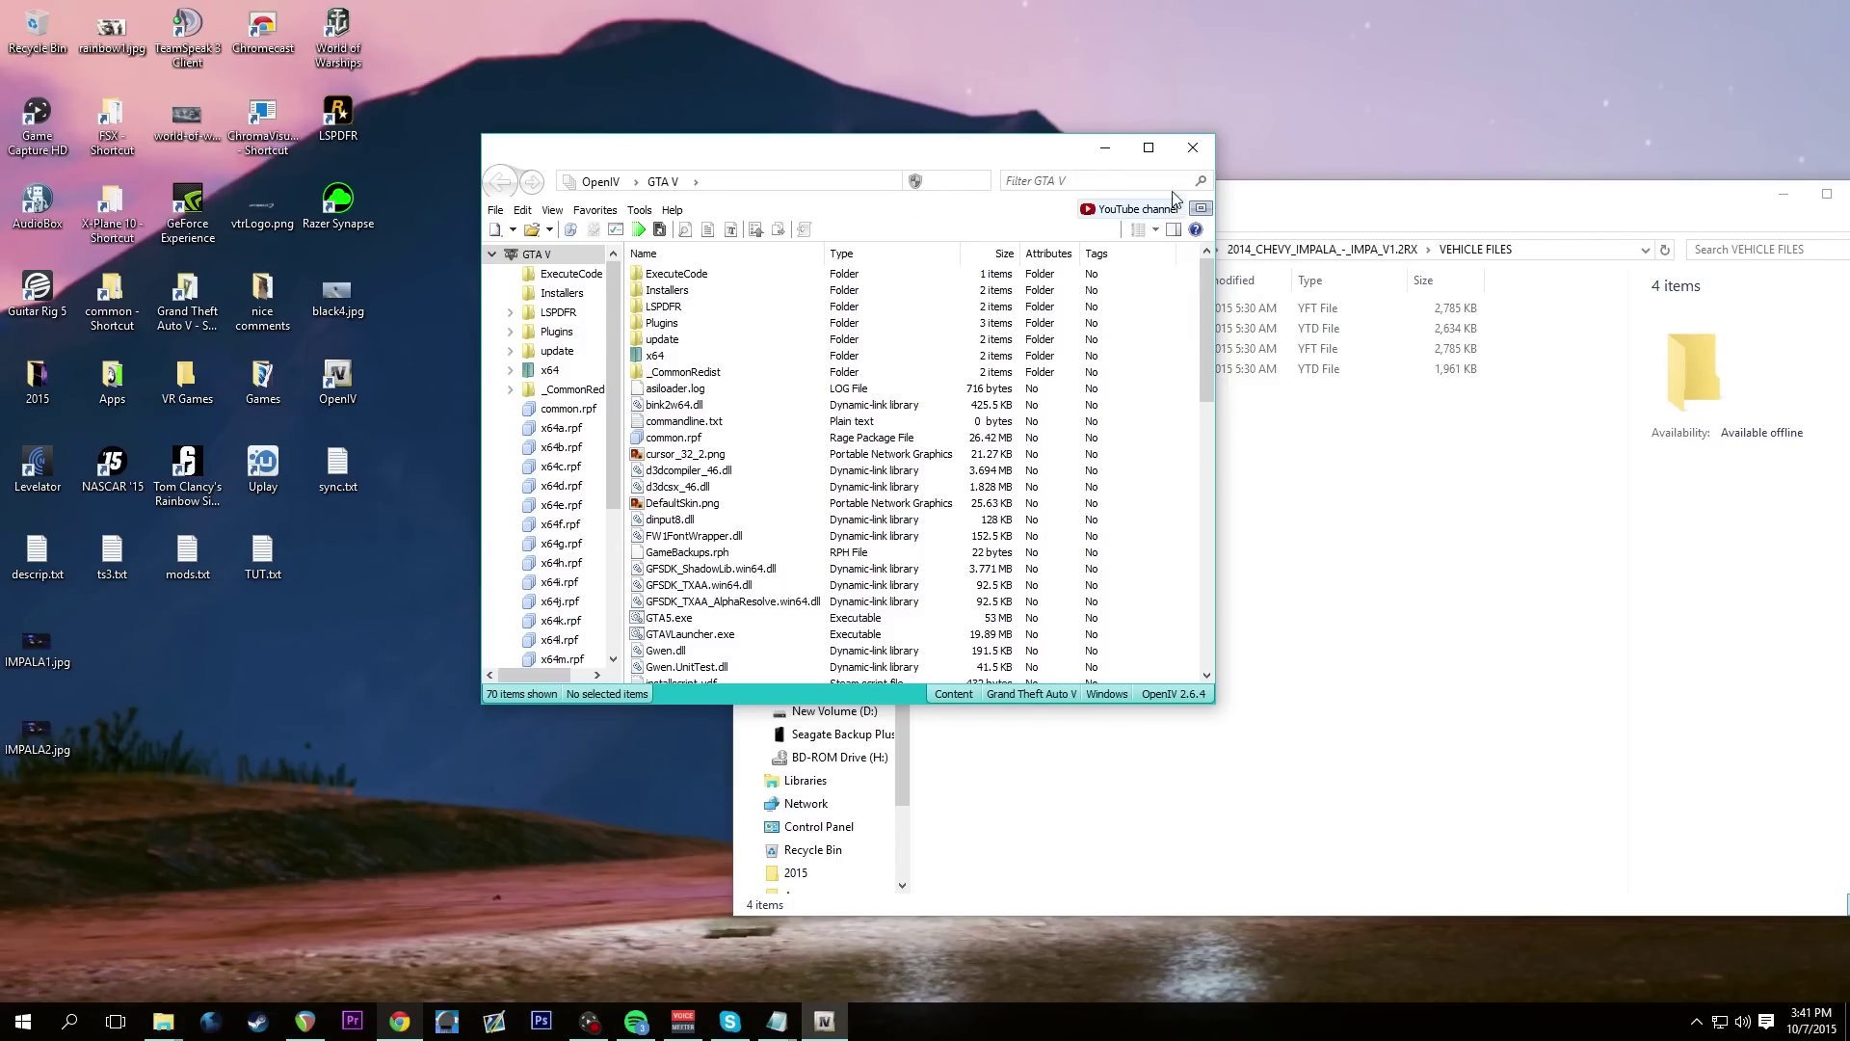
{"action": "left_click", "coordinate": [1193, 147]}
{"action": "left_click", "coordinate": [357, 382]}
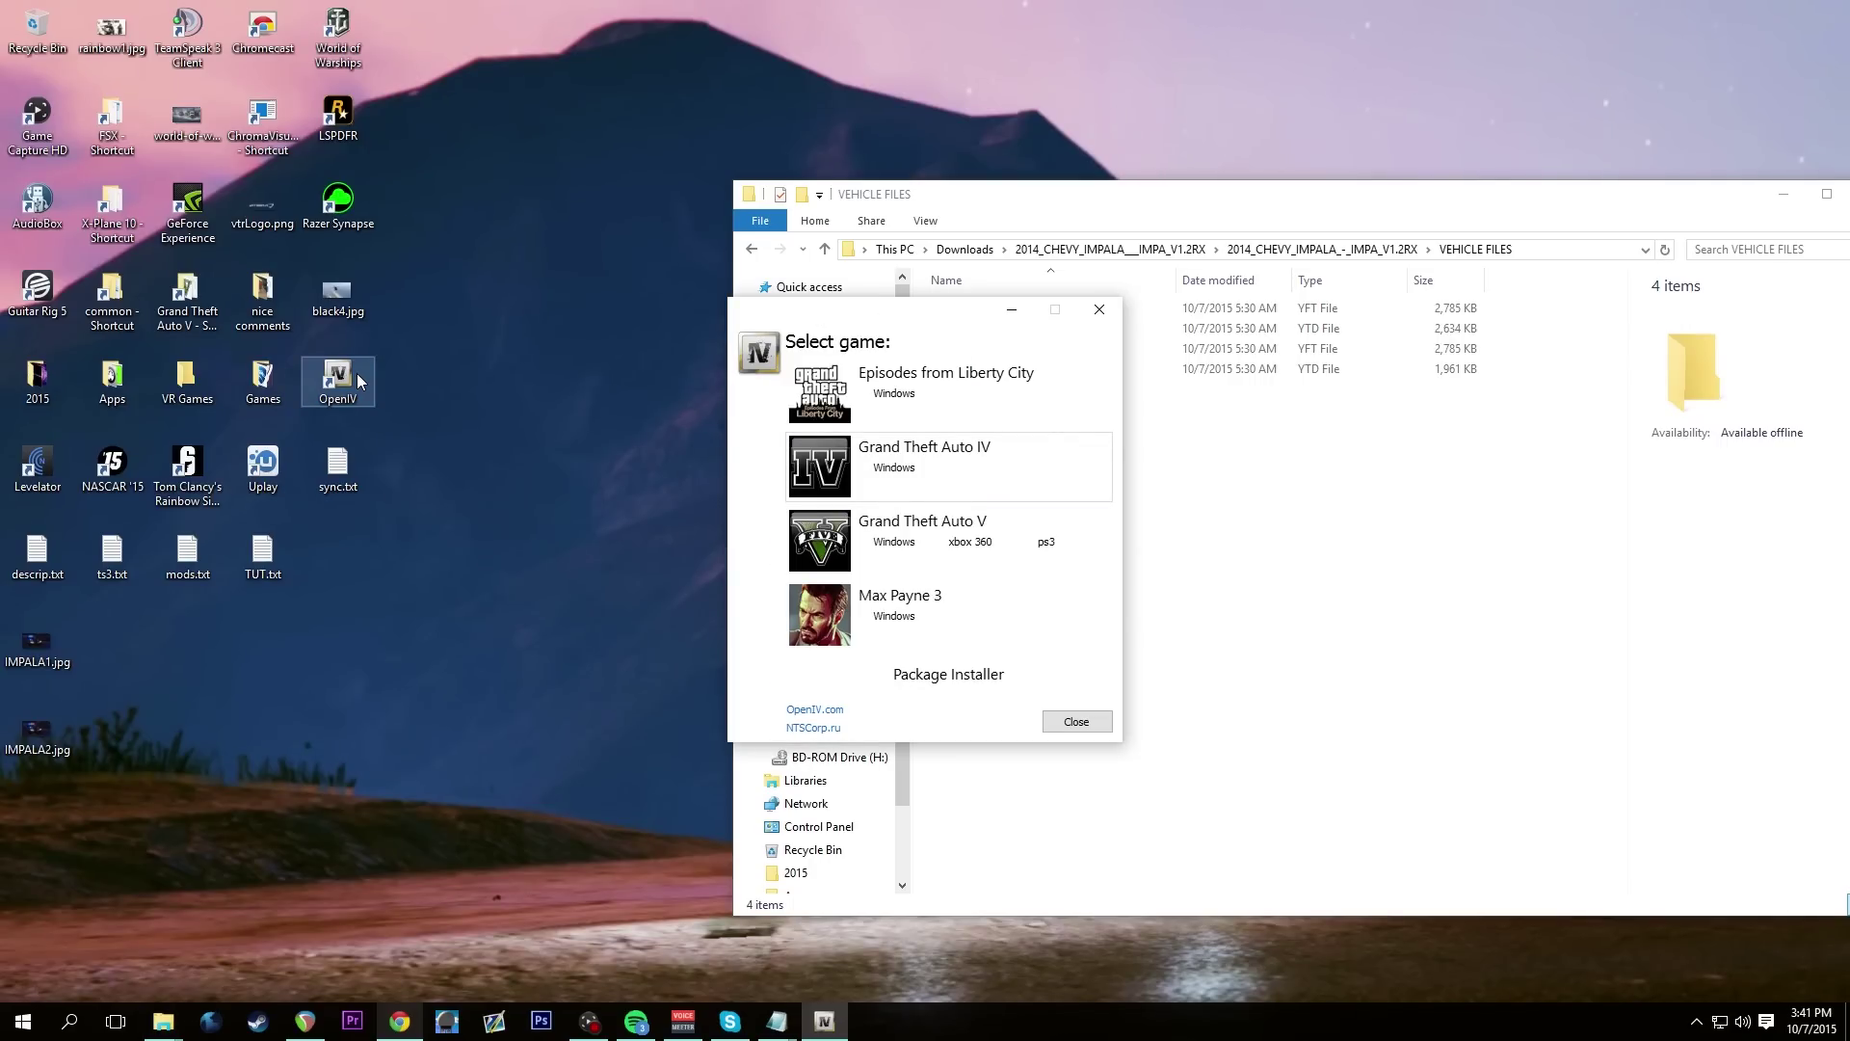
{"action": "left_click", "coordinate": [893, 543]}
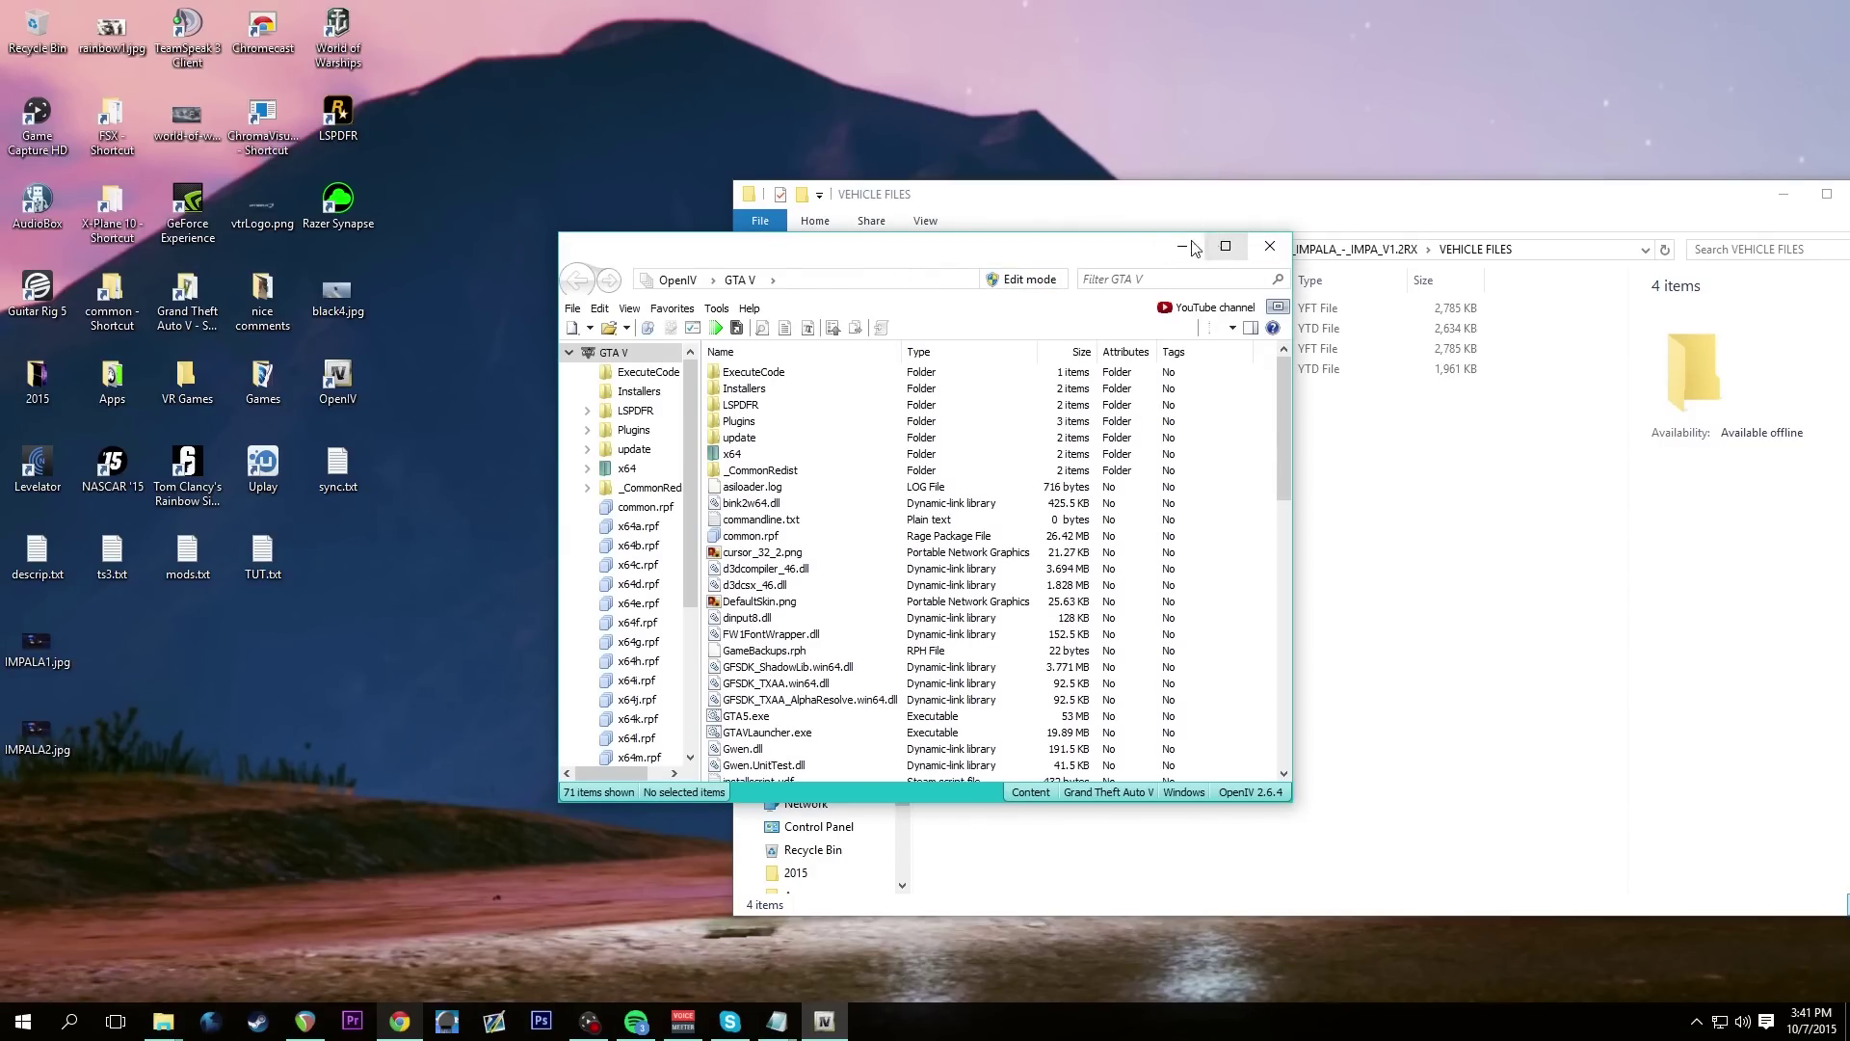
Minimise File Explorer and select x64e.rpf in OpenIV's 71-item GTA V folder
{"action": "left_click_drag", "start_coordinate": [1243, 198], "coordinate": [826, 194]}
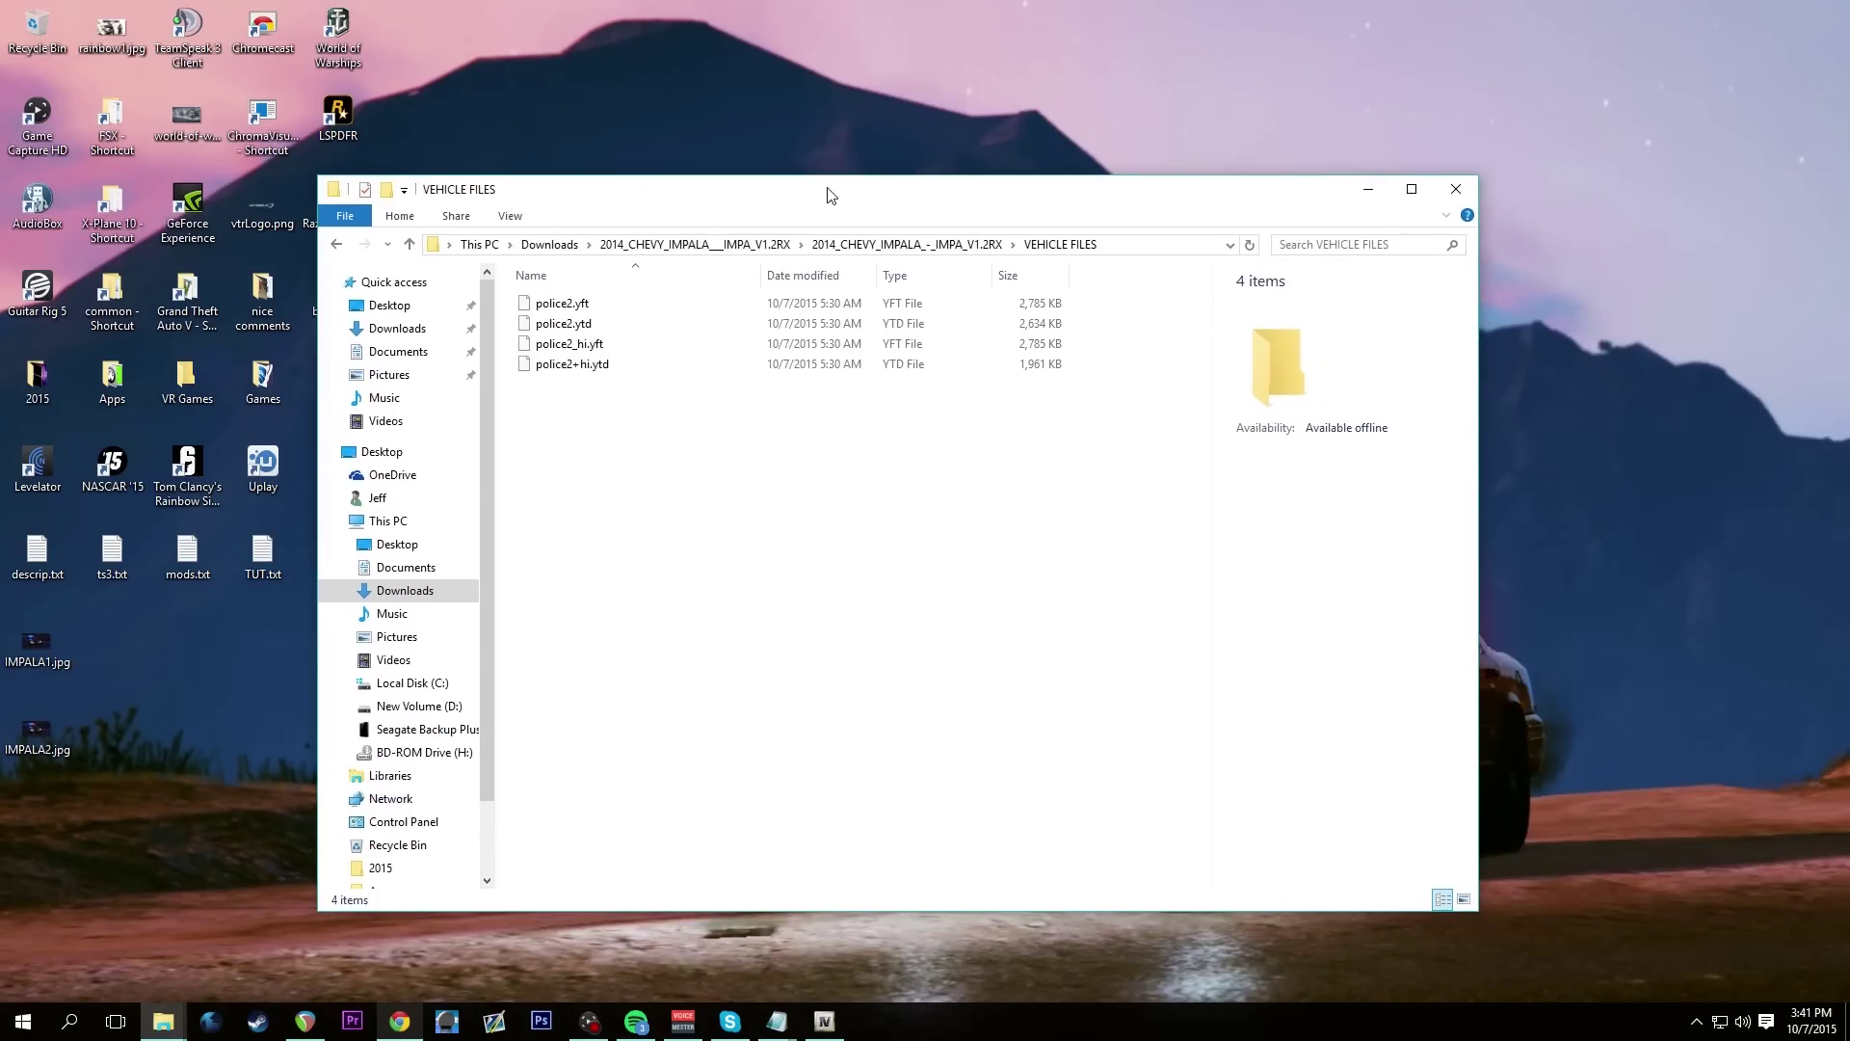
{"action": "left_click", "coordinate": [1354, 193]}
{"action": "left_click_drag", "start_coordinate": [986, 256], "coordinate": [941, 208]}
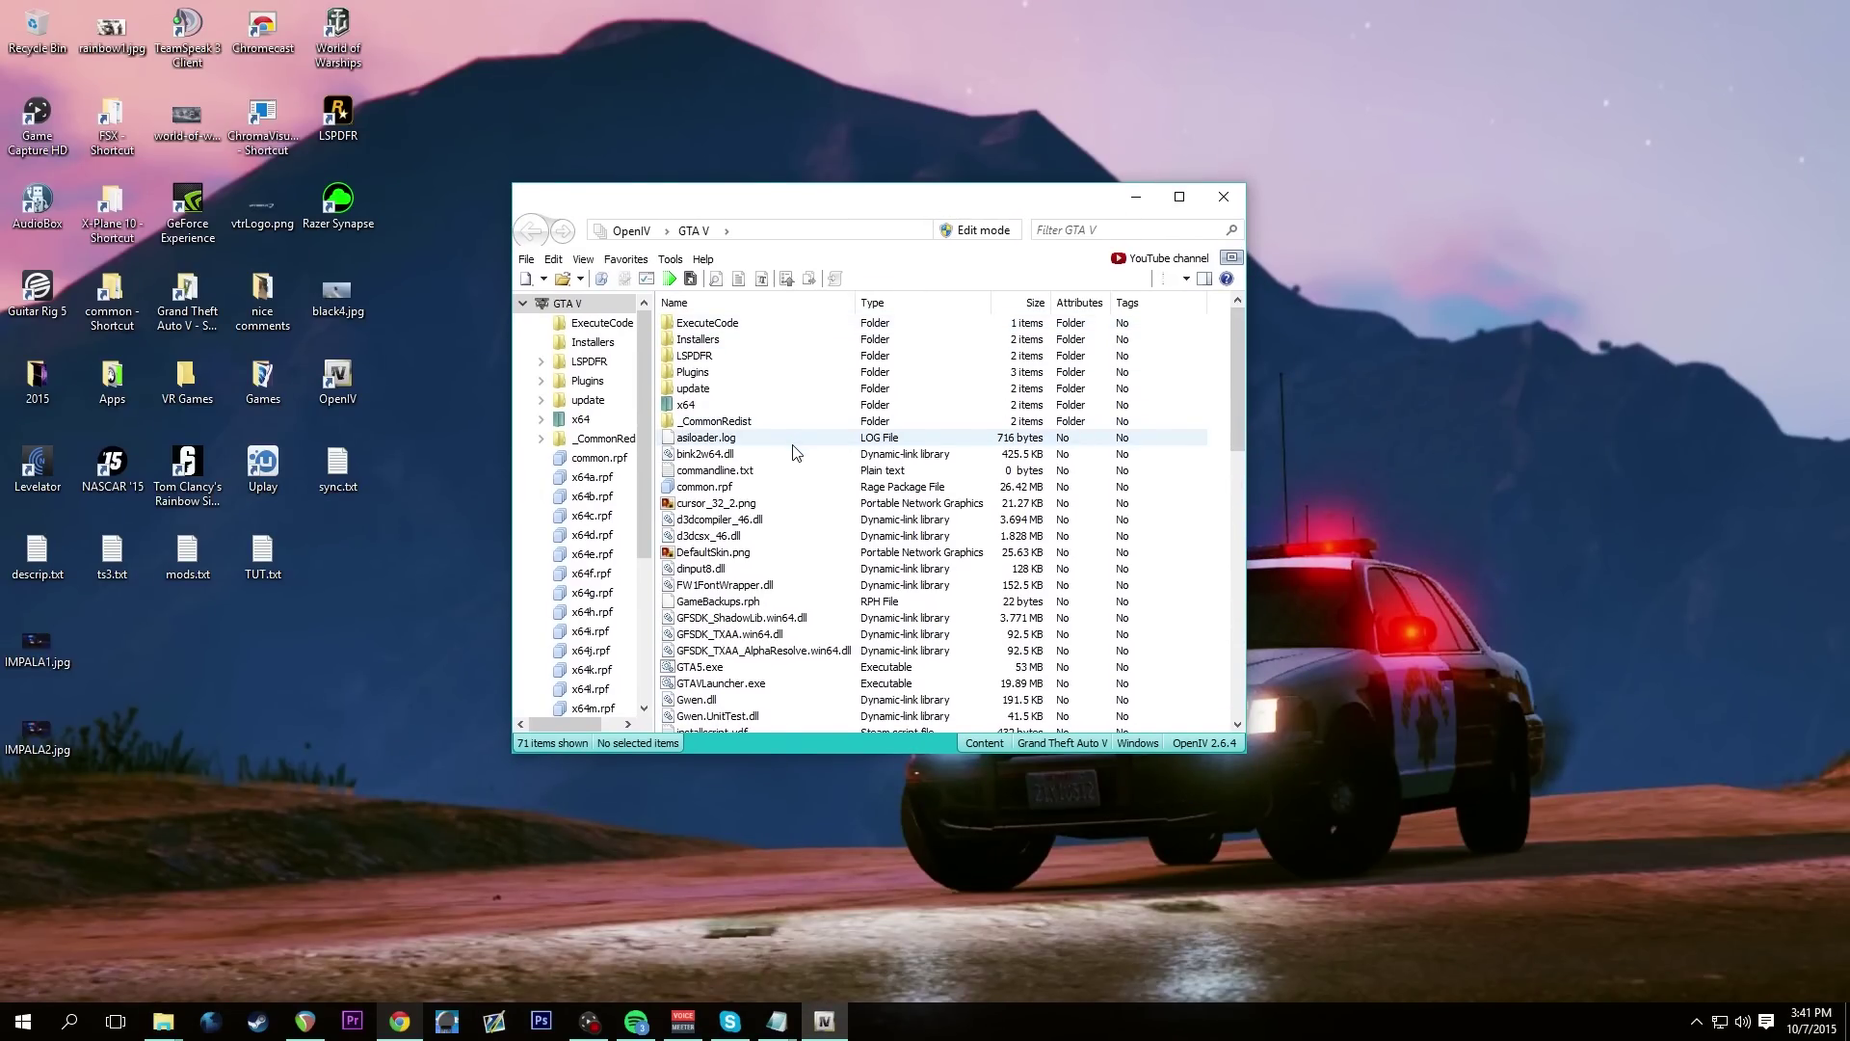
{"action": "scroll", "coordinate": [794, 463], "scroll_direction": "down", "scroll_amount": 15}
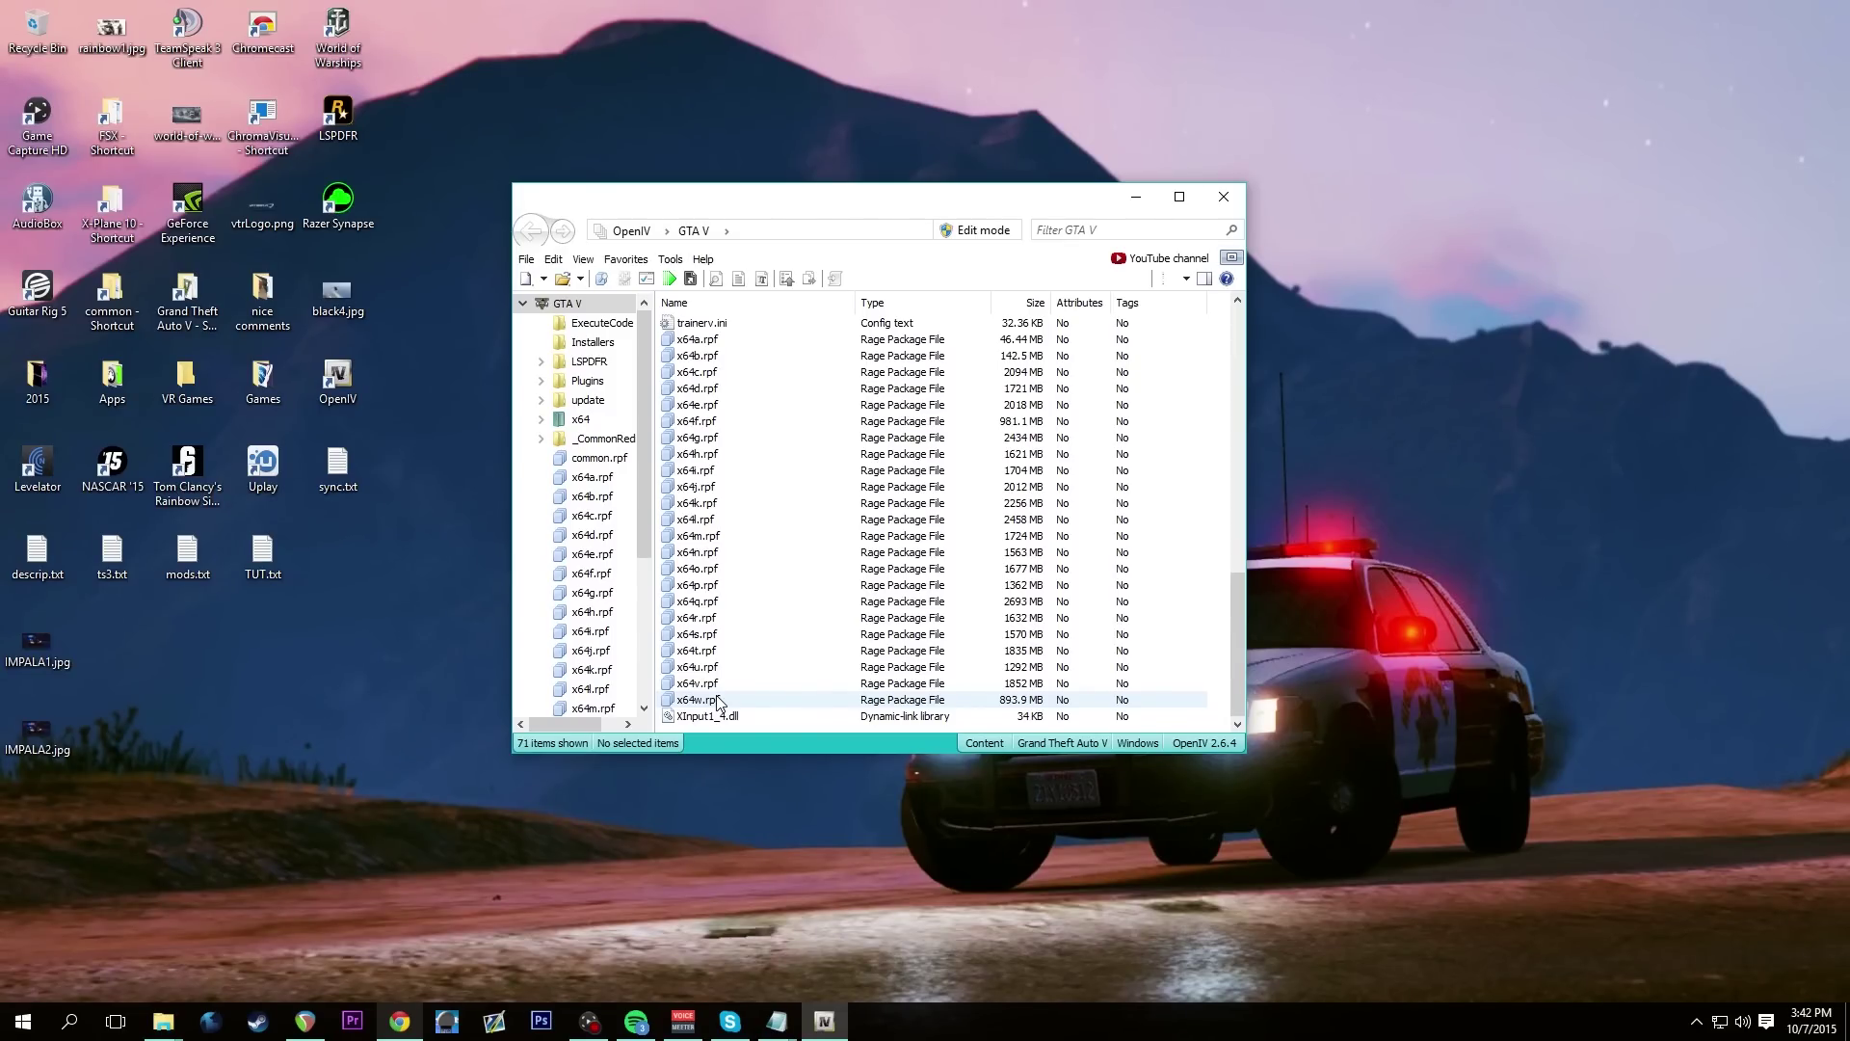
{"action": "left_click", "coordinate": [684, 411]}
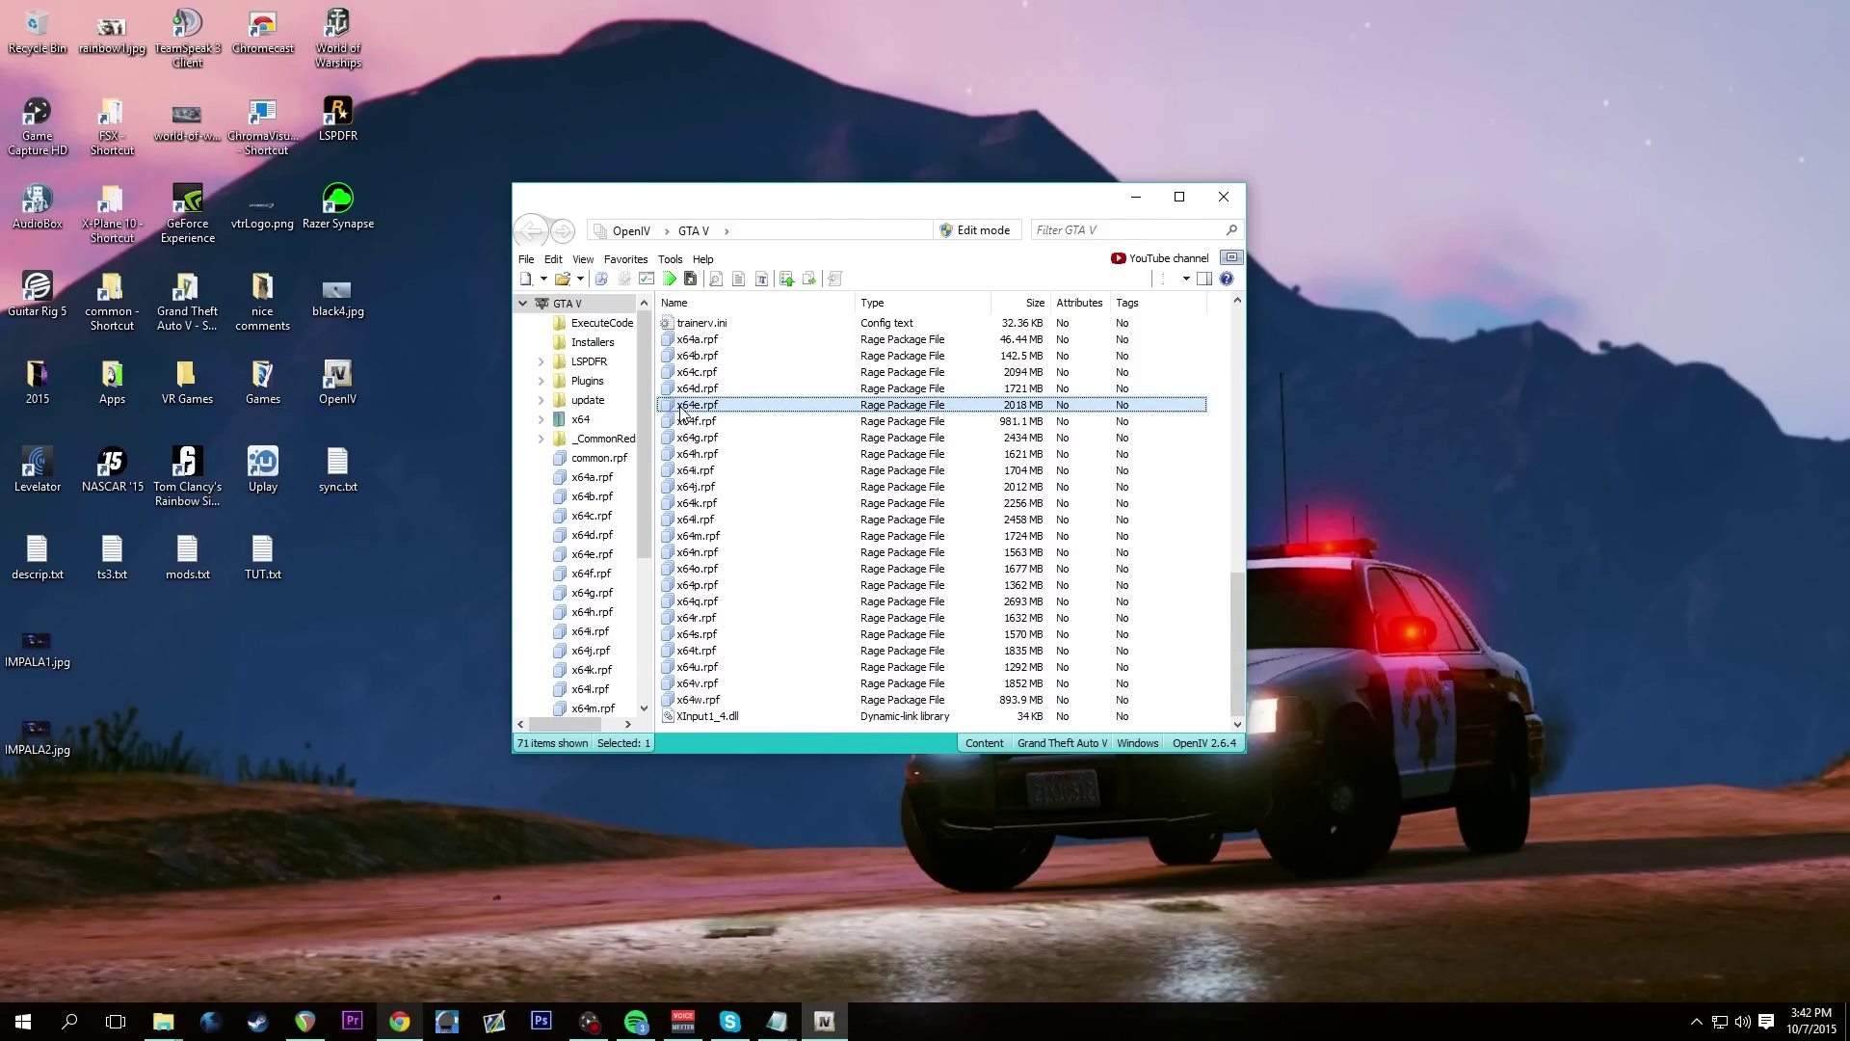
Open the vehicles.rpf archive inside x64e.rpf > levels > gta5
{"action": "double_click", "coordinate": [670, 407]}
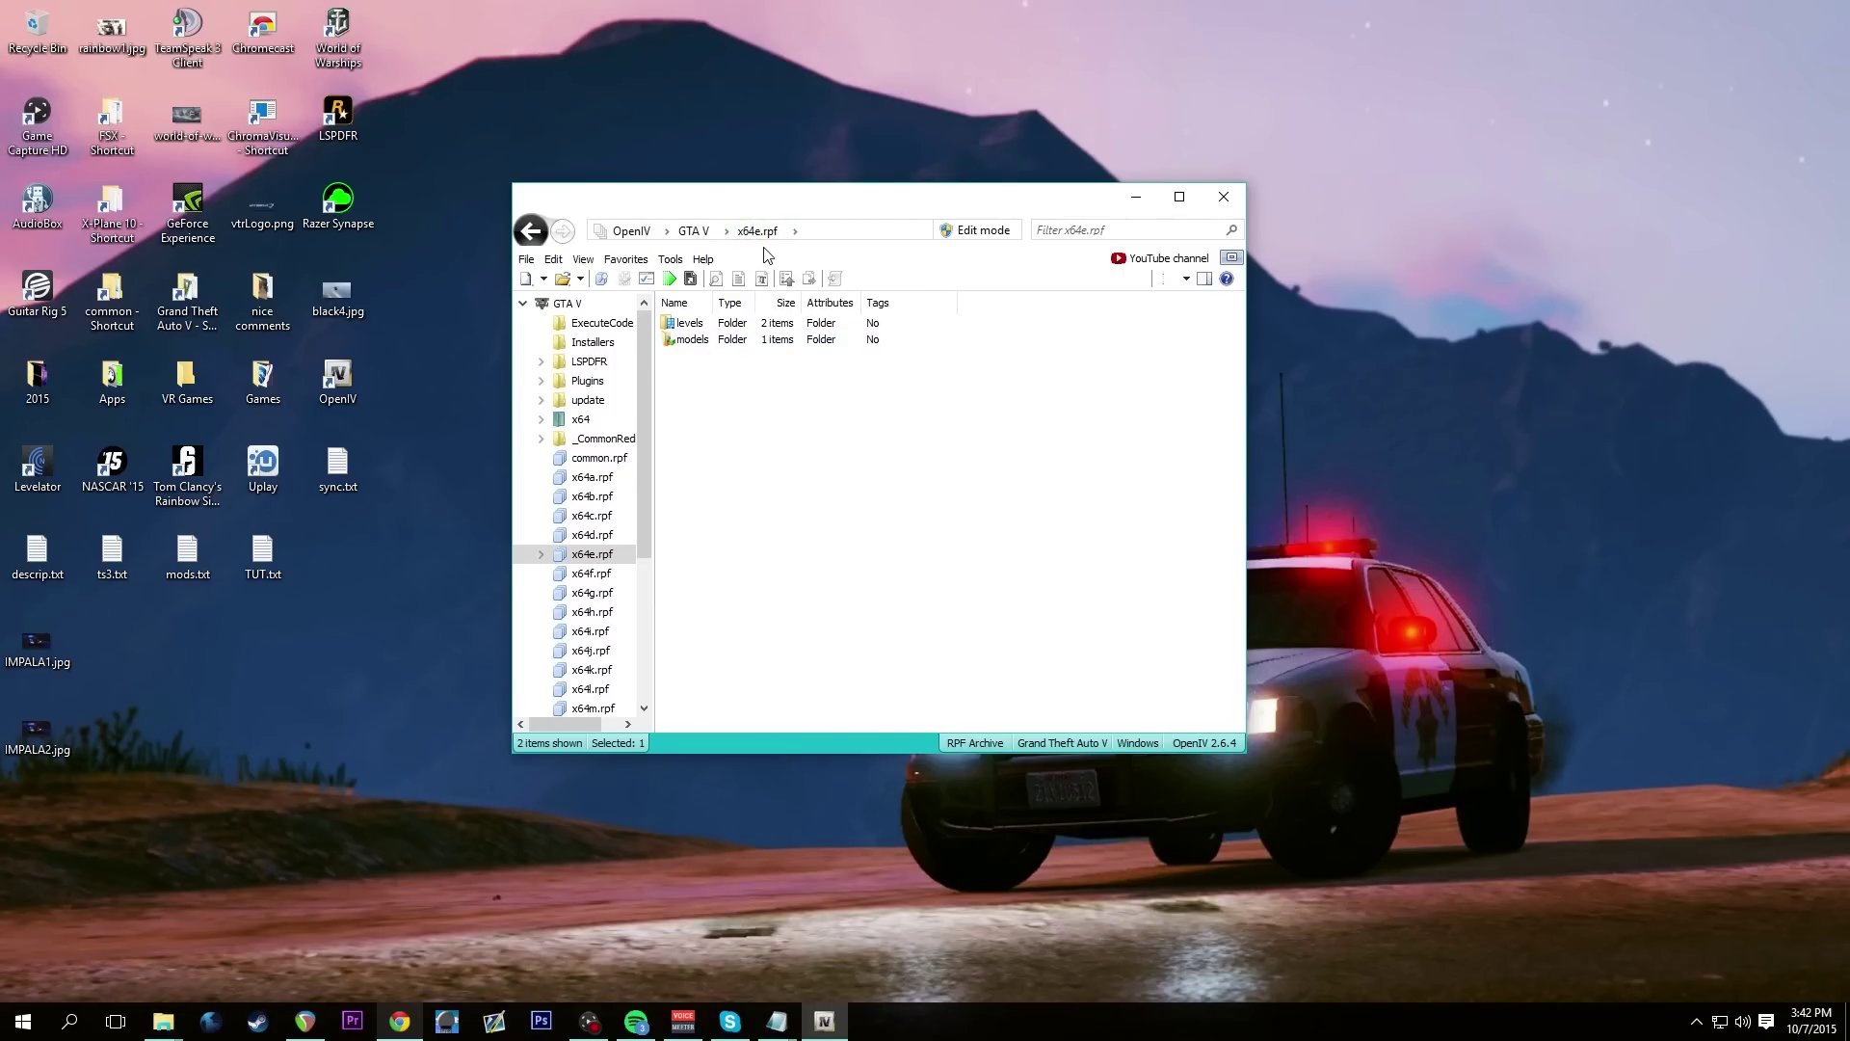
{"action": "double_click", "coordinate": [691, 324]}
{"action": "double_click", "coordinate": [692, 340]}
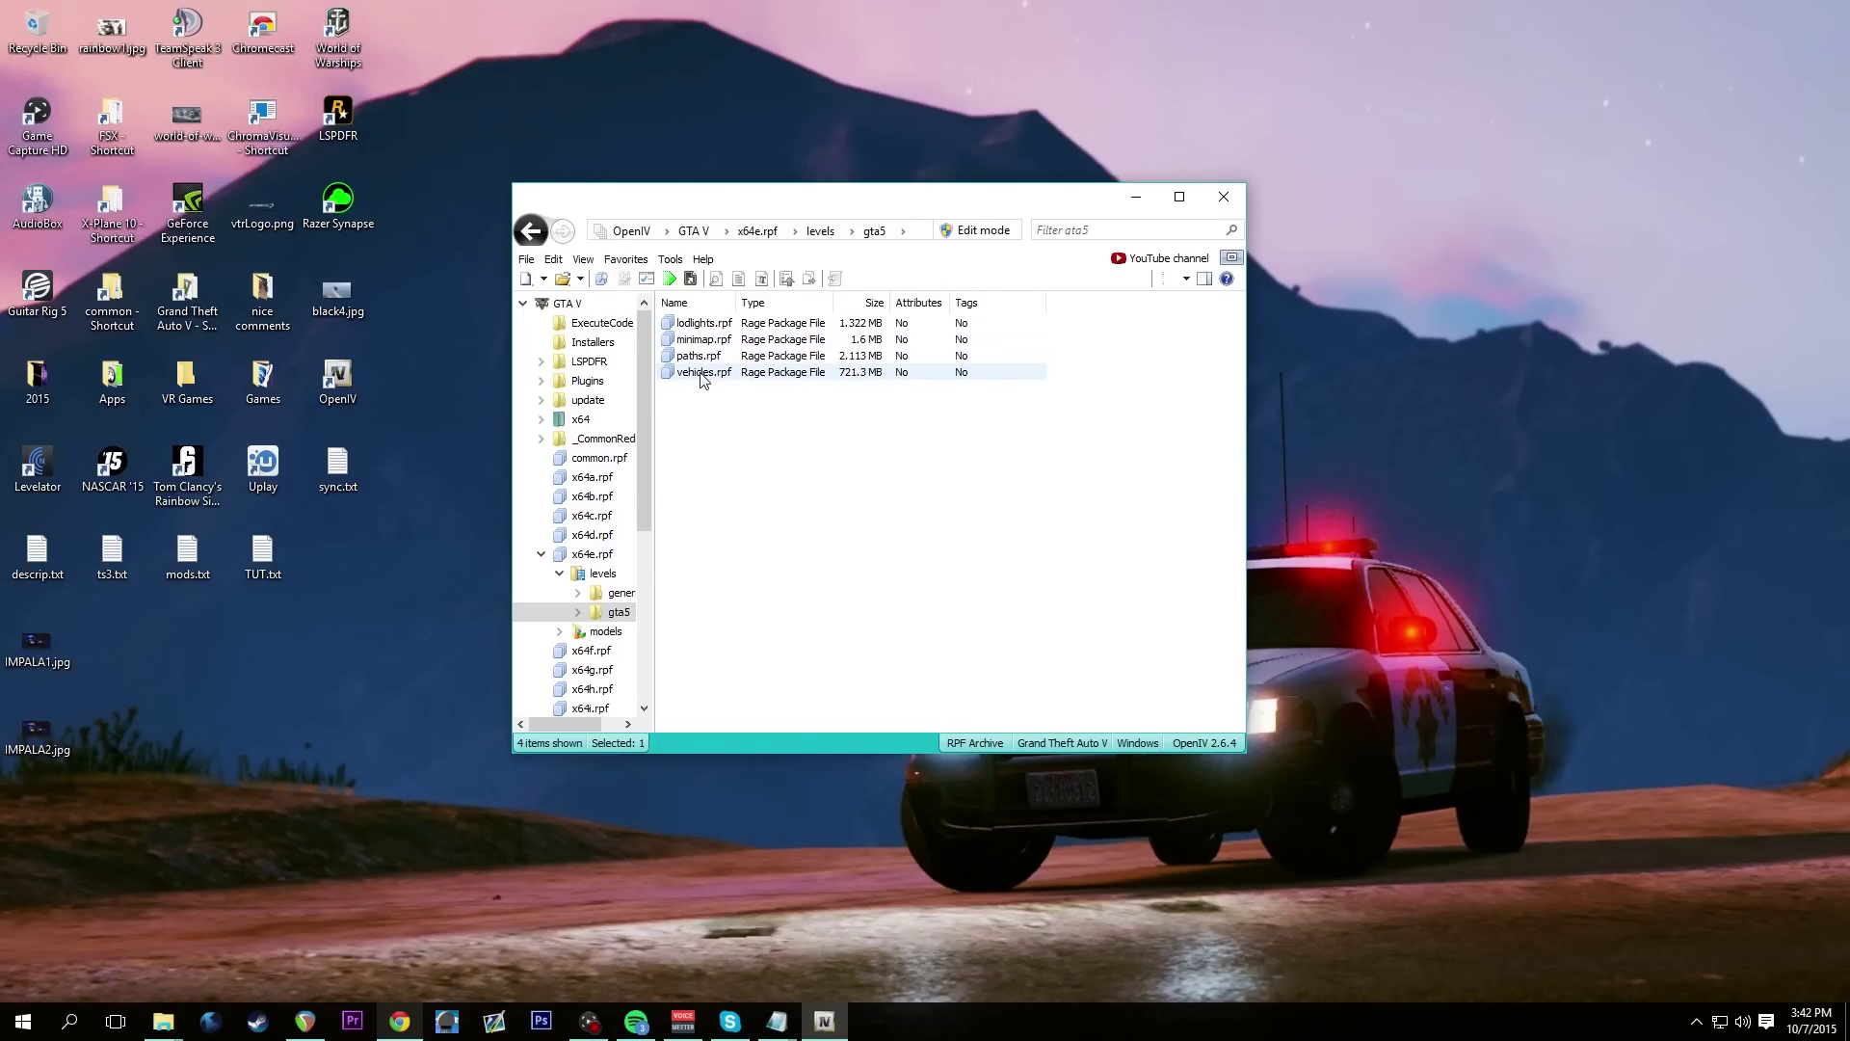
{"action": "double_click", "coordinate": [702, 373]}
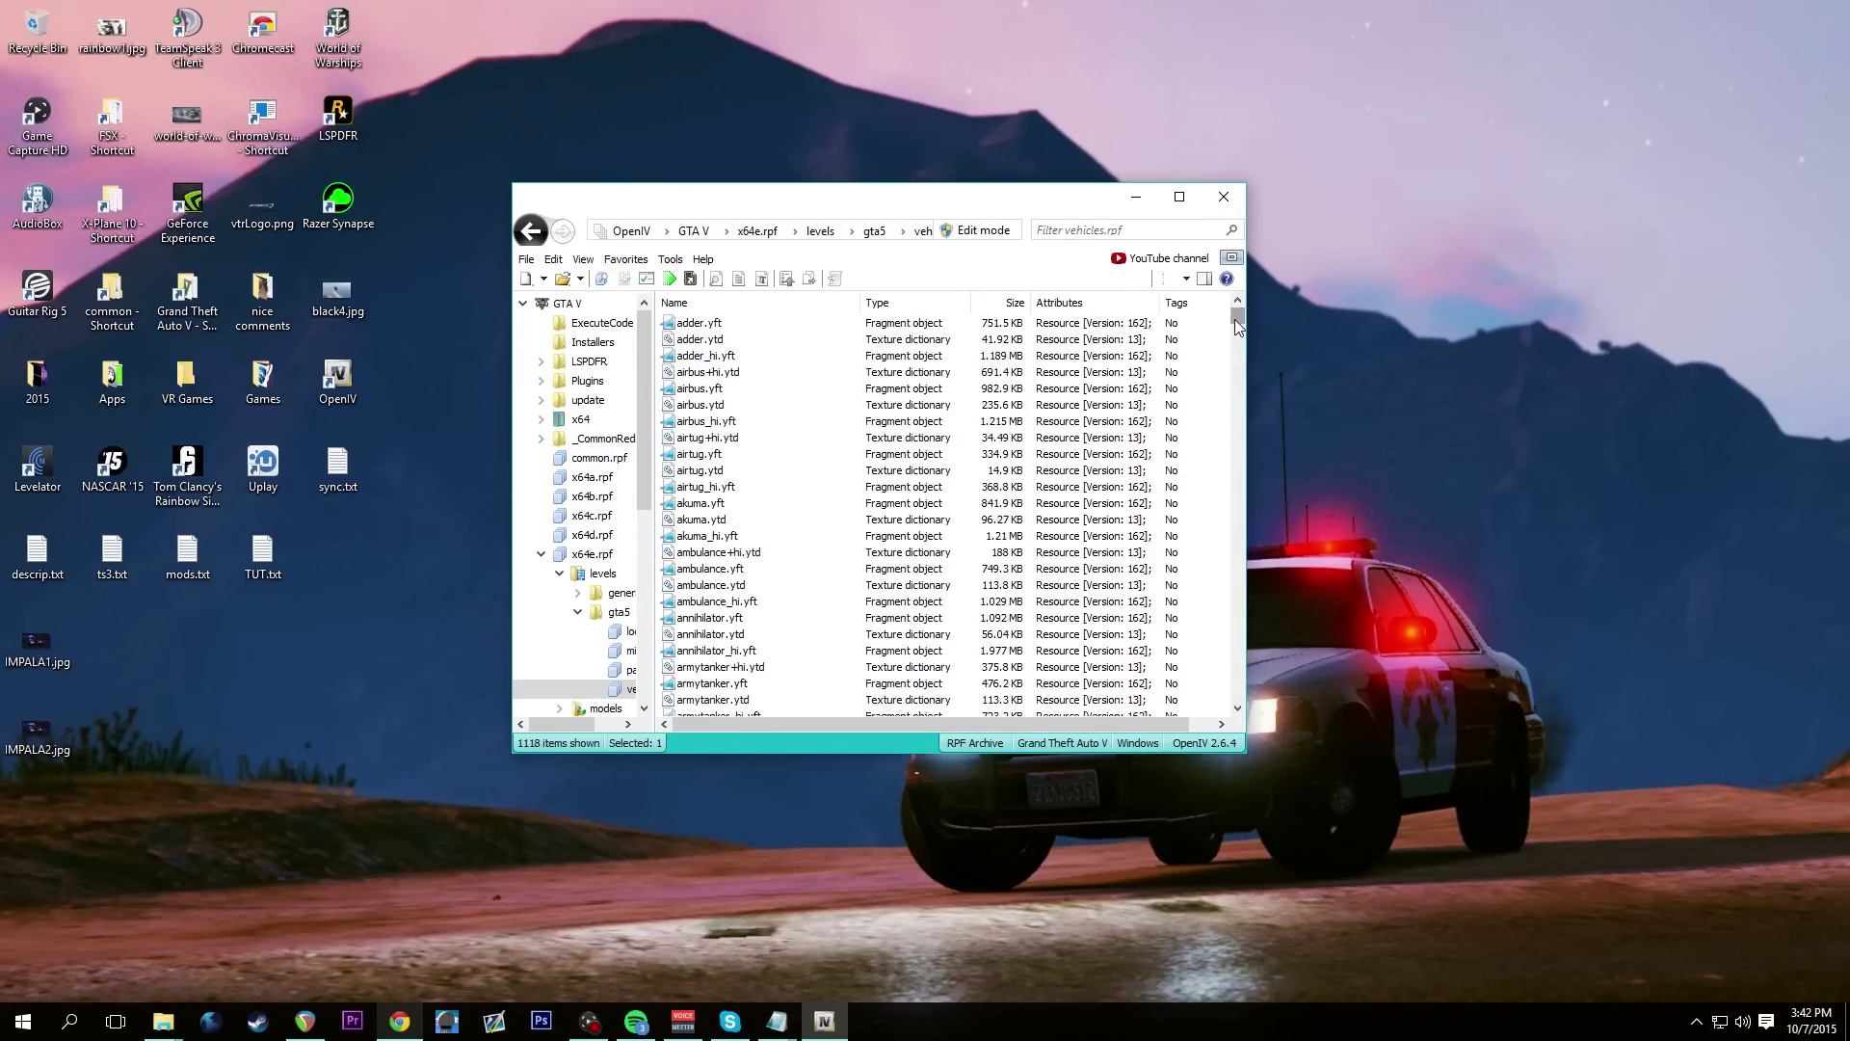
Find police3.yft and orbit its 3D car model in the Model Viewer before closing it
{"action": "left_click_drag", "start_coordinate": [1238, 318], "coordinate": [1257, 518]}
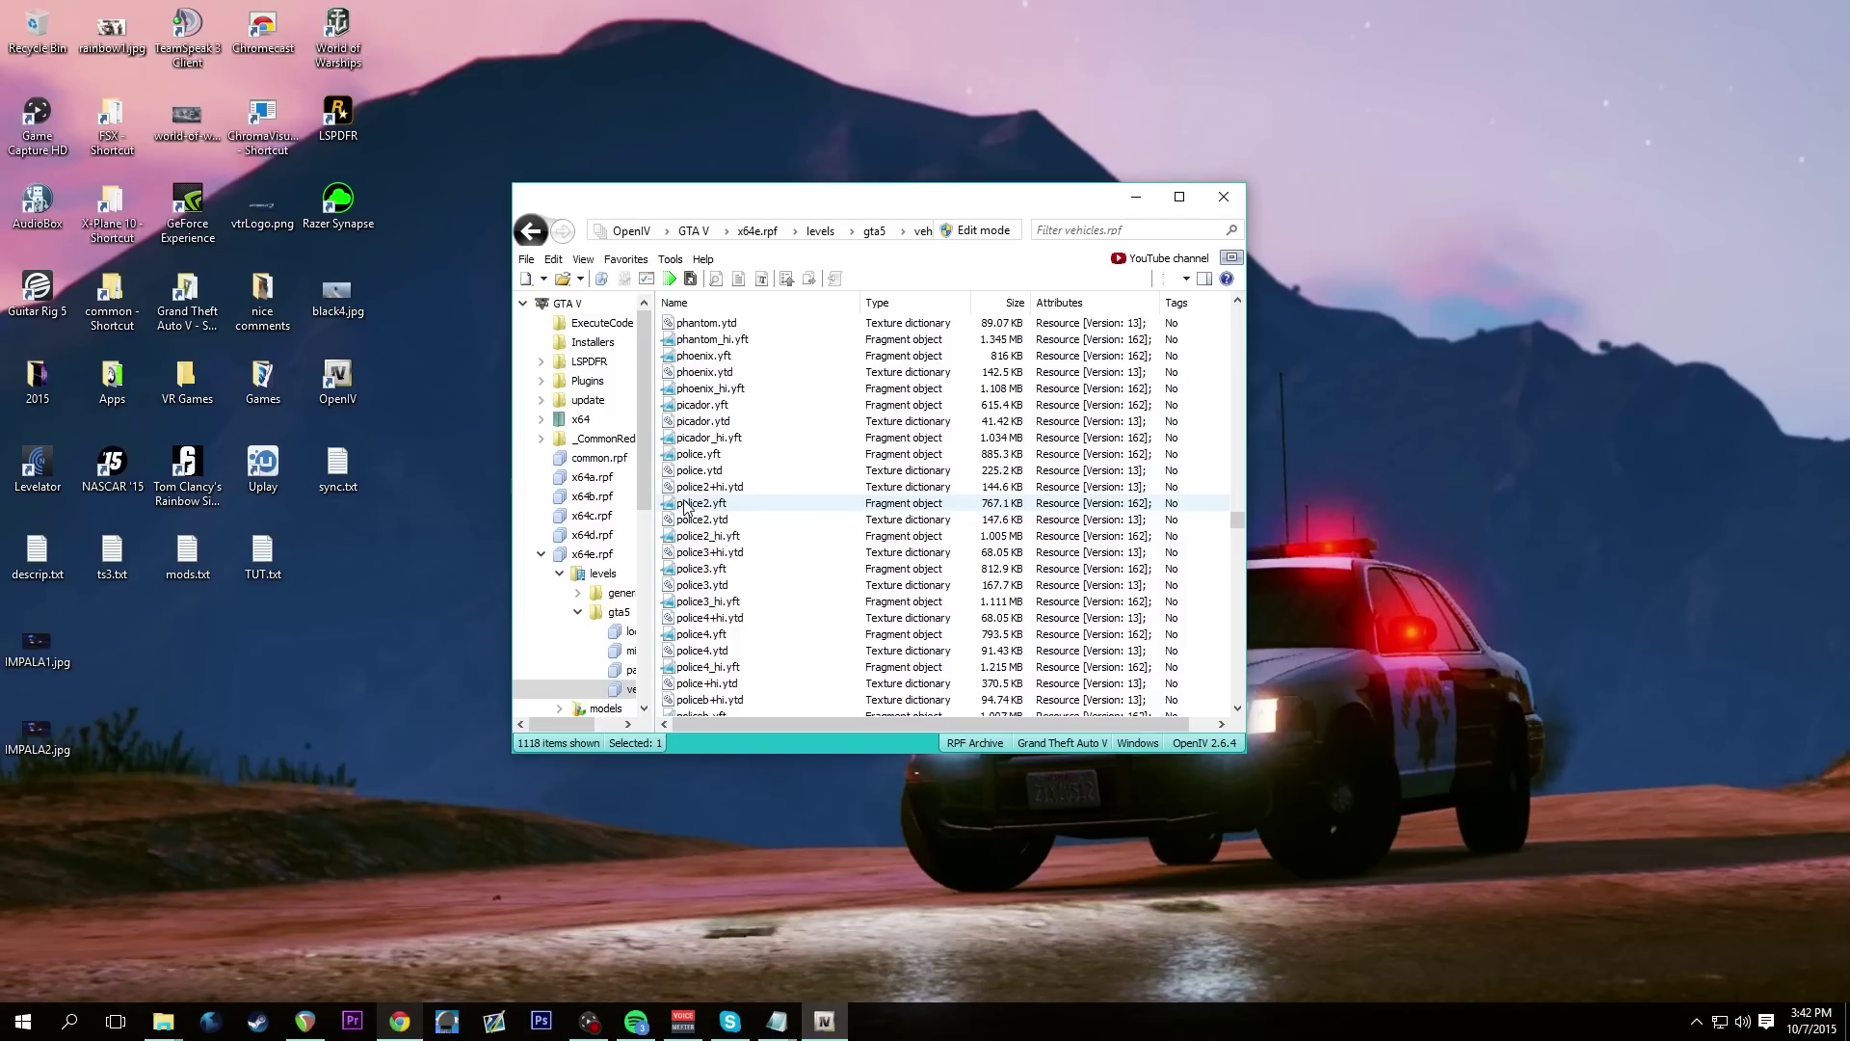
{"action": "left_click", "coordinate": [674, 572]}
{"action": "double_click", "coordinate": [718, 569]}
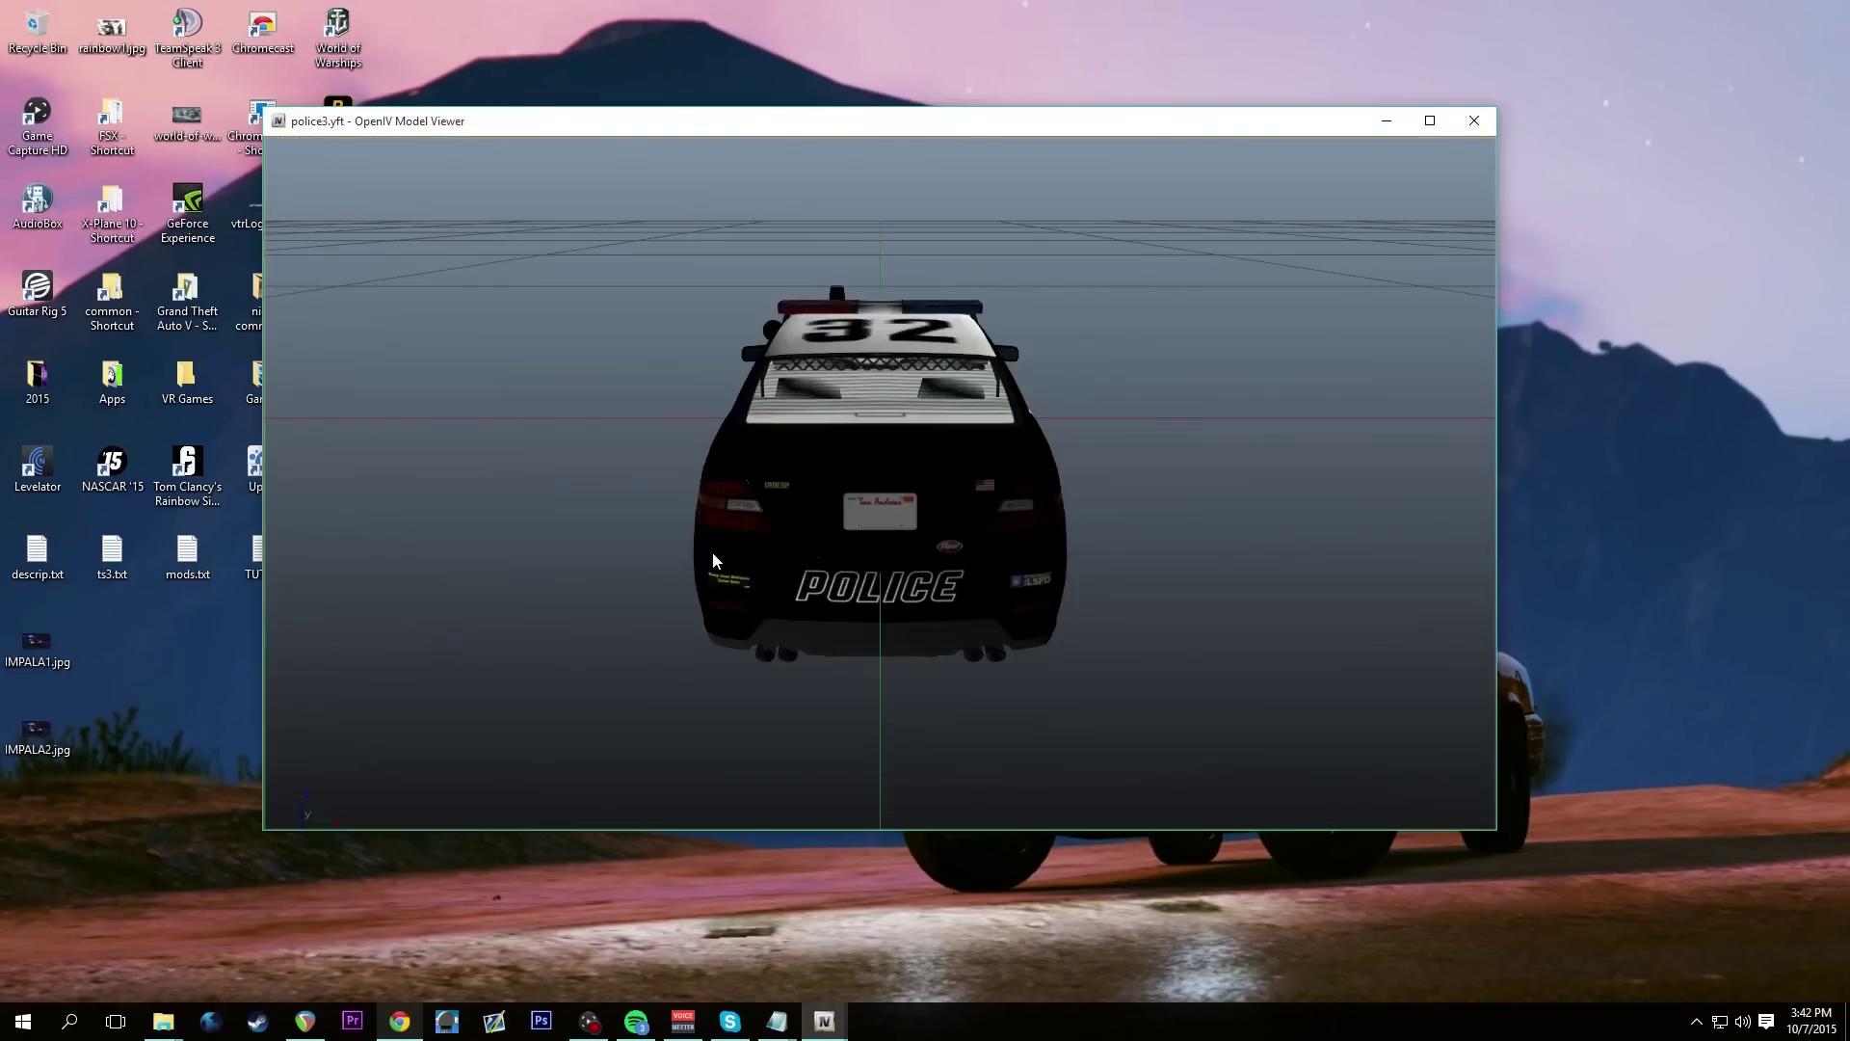
{"action": "left_click_drag", "start_coordinate": [841, 536], "coordinate": [1188, 428]}
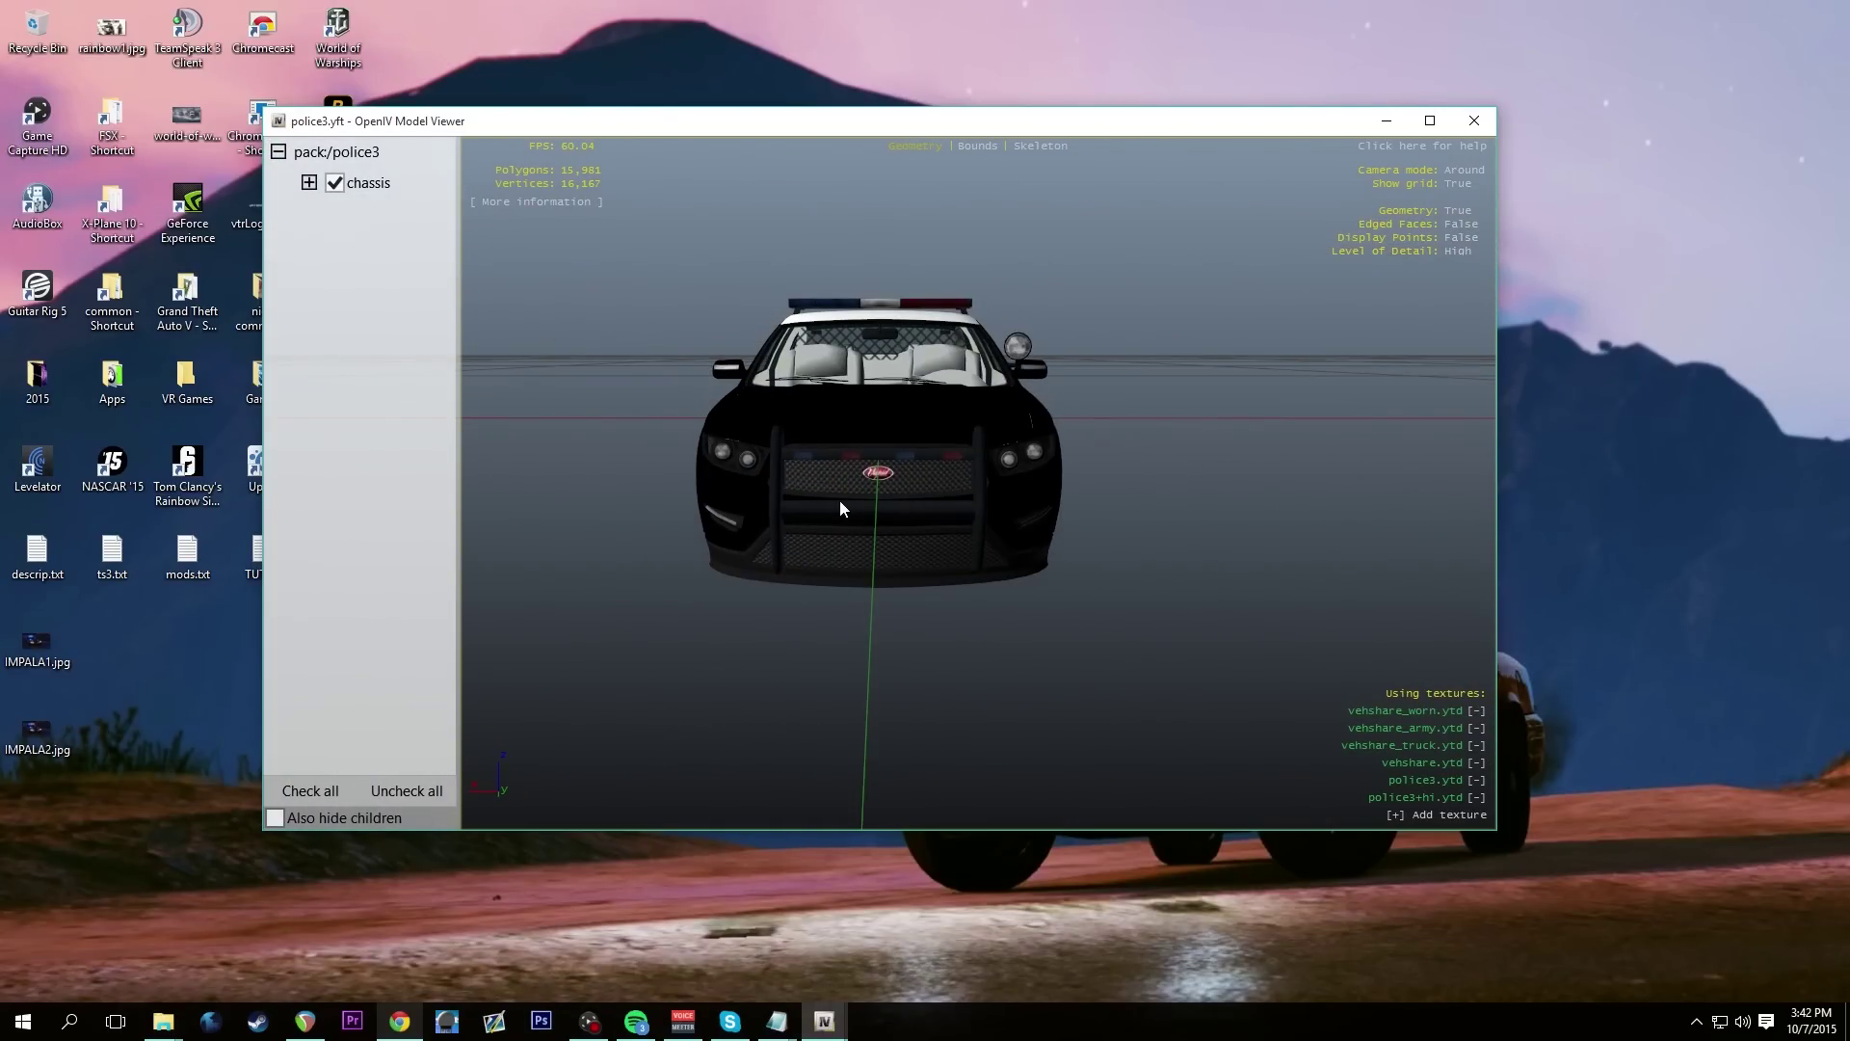
{"action": "left_click_drag", "start_coordinate": [841, 499], "coordinate": [1012, 550]}
{"action": "left_click", "coordinate": [1474, 122]}
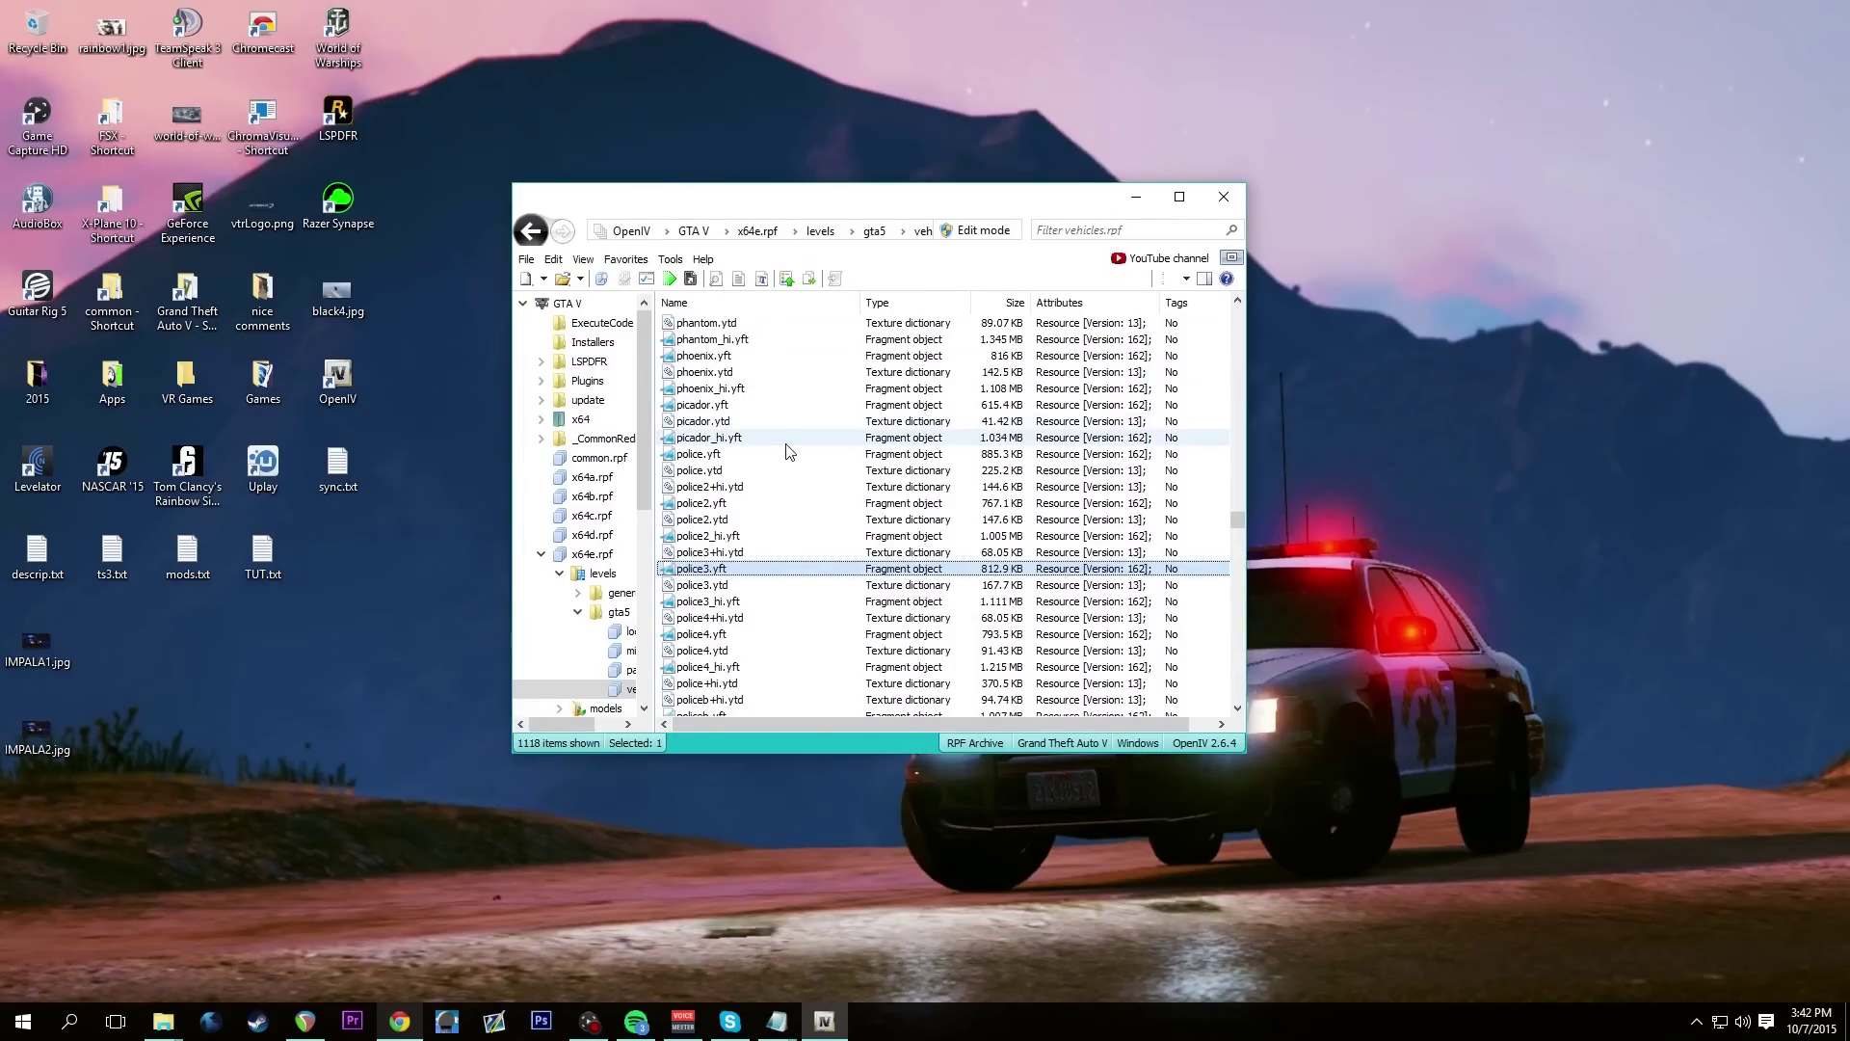
Return to the GTA V root and open update > x64 > dlcpacks
{"action": "left_click", "coordinate": [694, 232]}
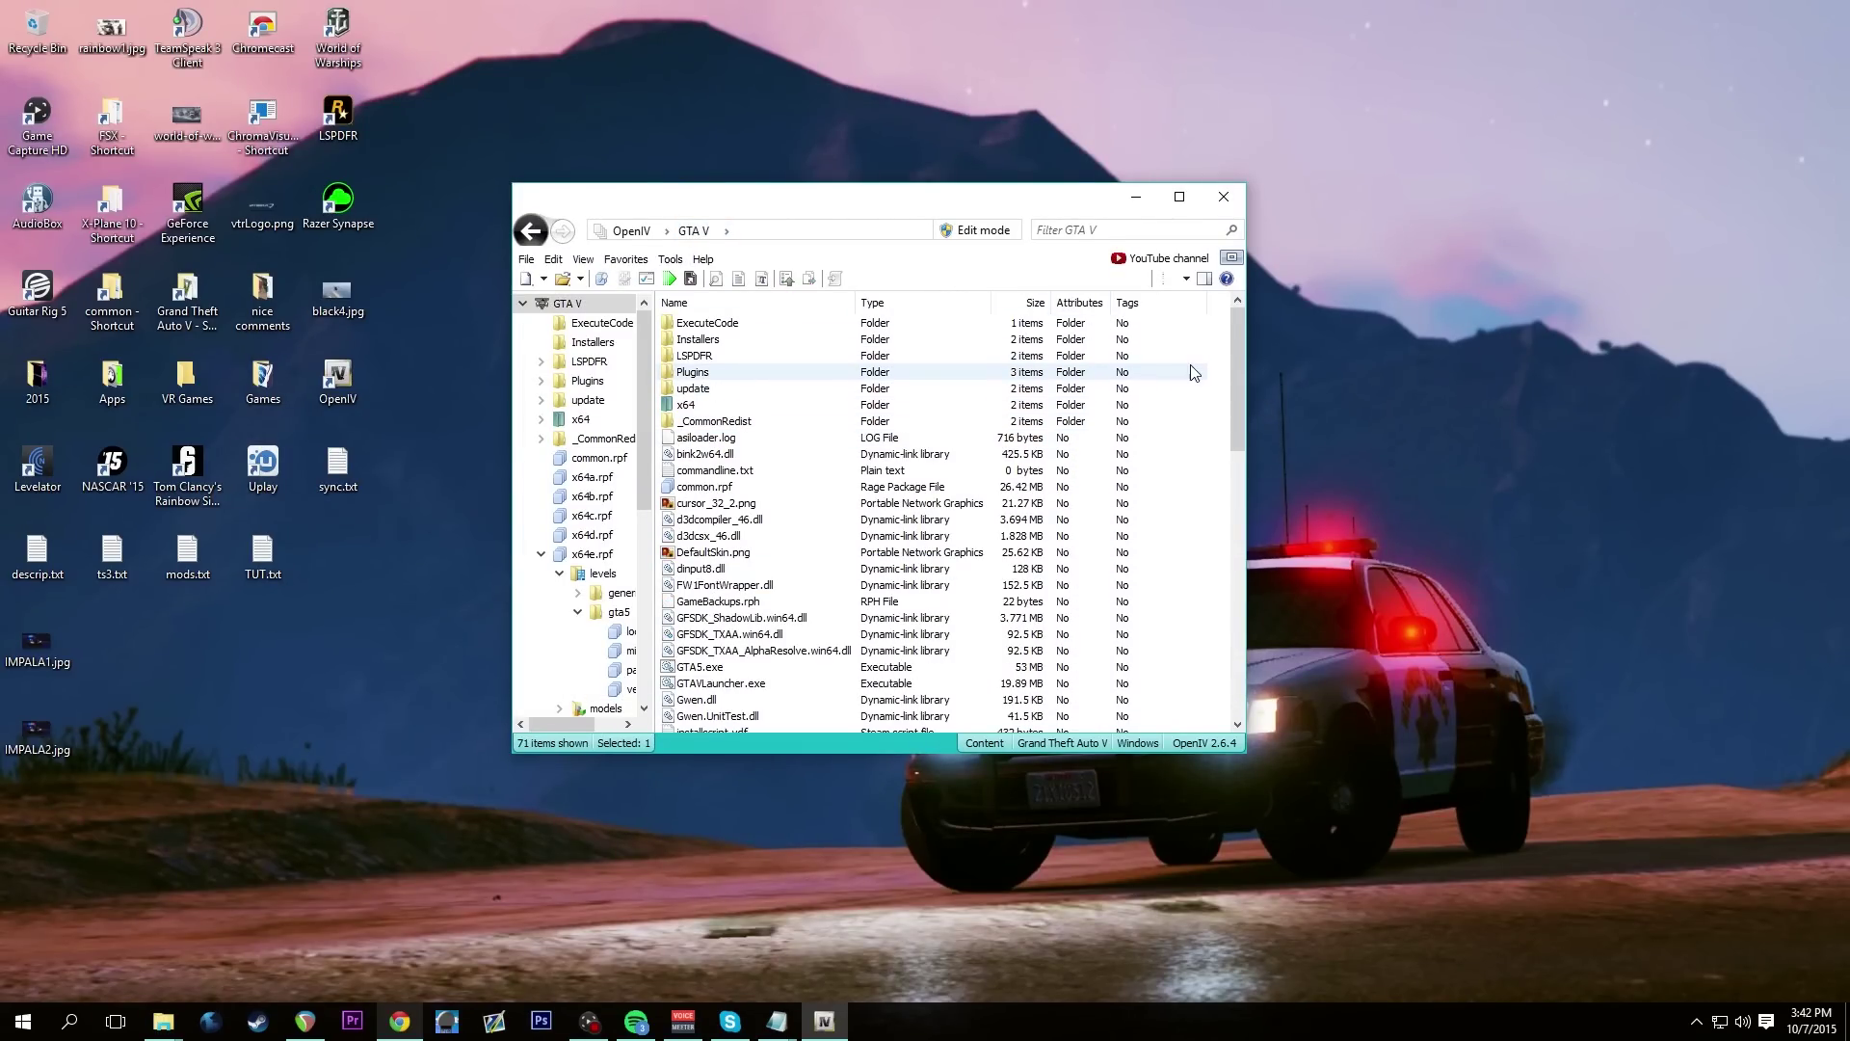
{"action": "left_click_drag", "start_coordinate": [1232, 341], "coordinate": [1262, 536]}
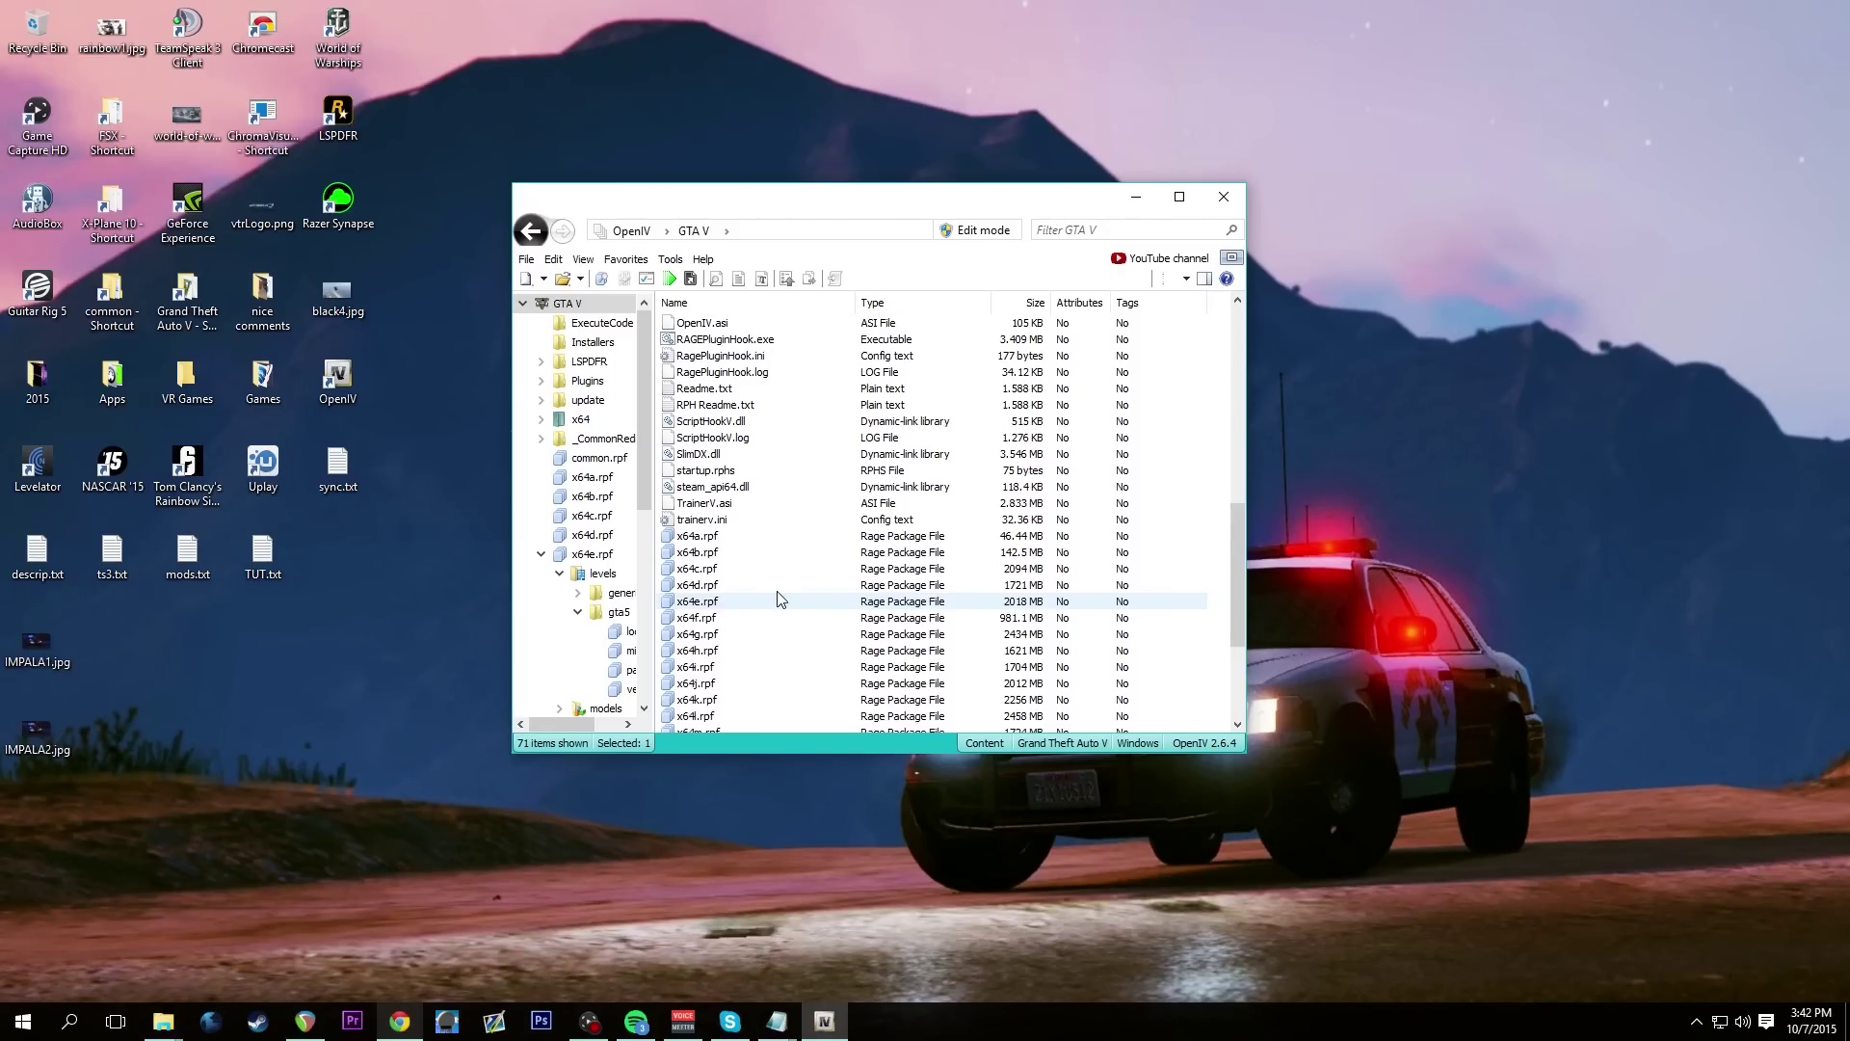
{"action": "scroll", "coordinate": [786, 613], "scroll_direction": "up", "scroll_amount": 12}
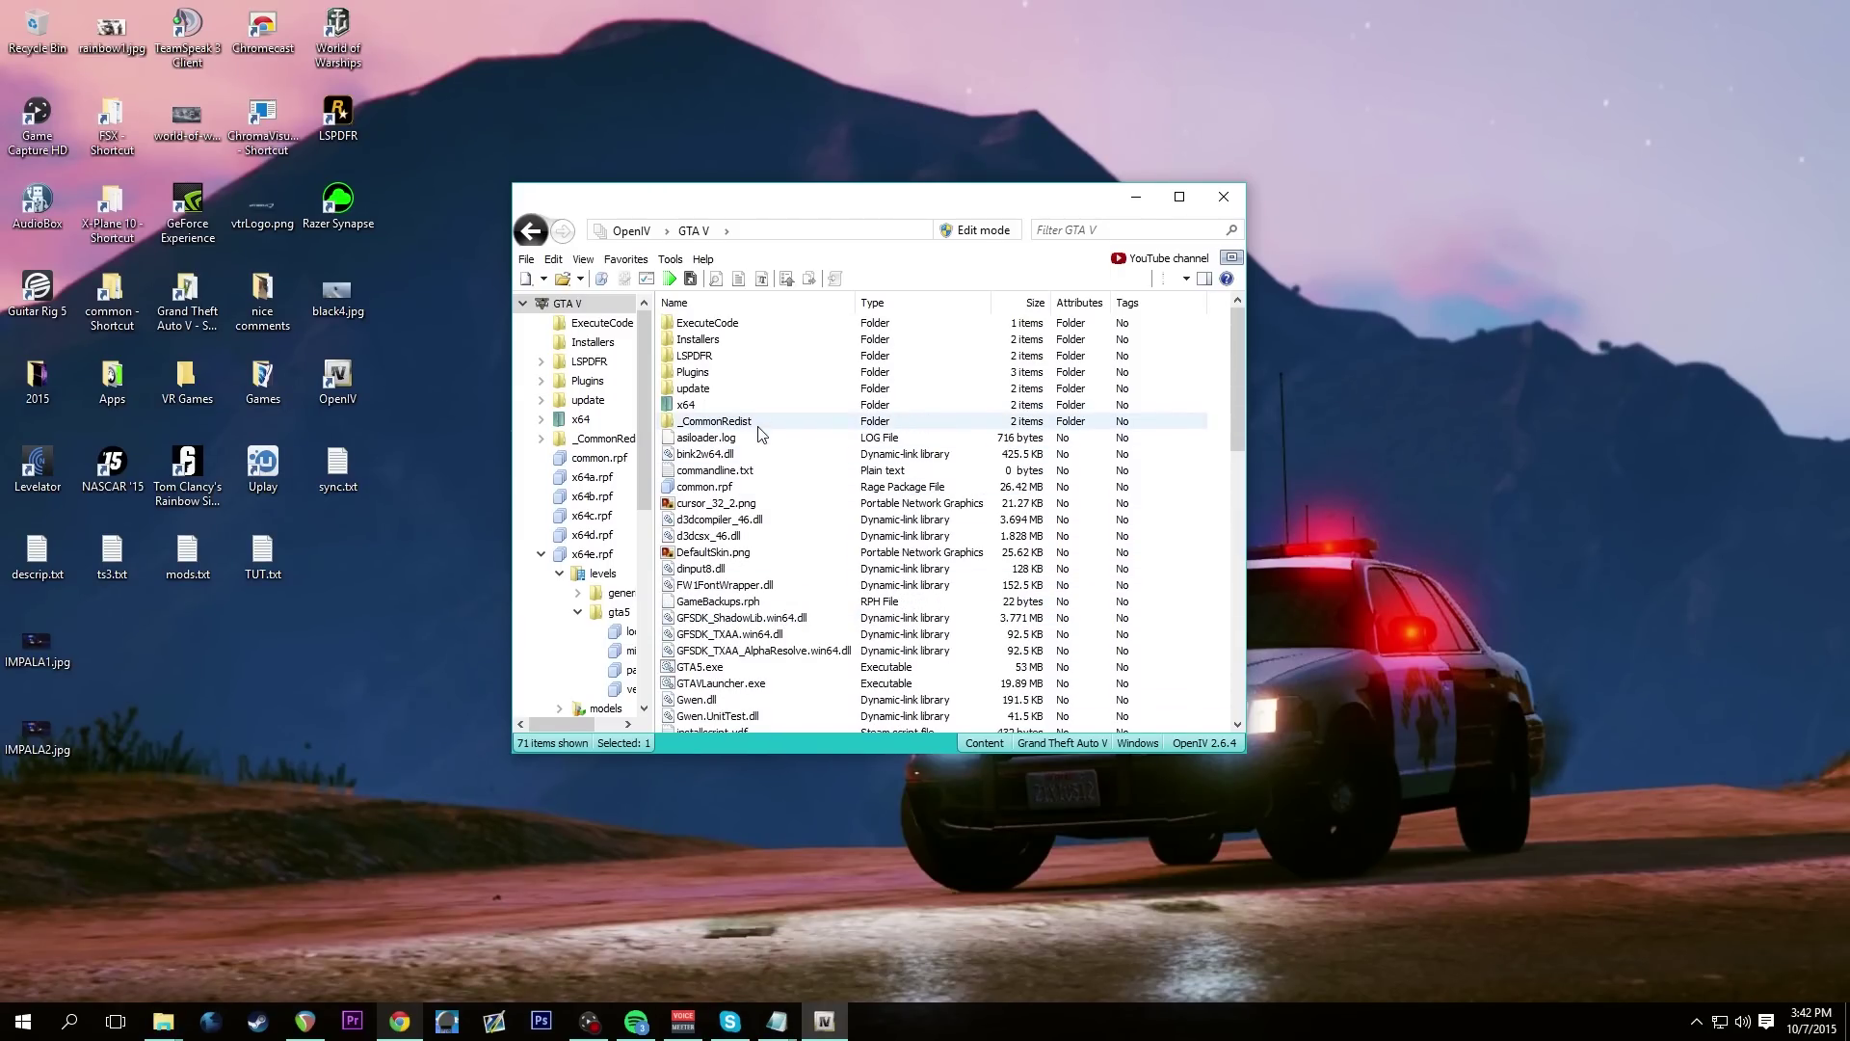
{"action": "double_click", "coordinate": [694, 389]}
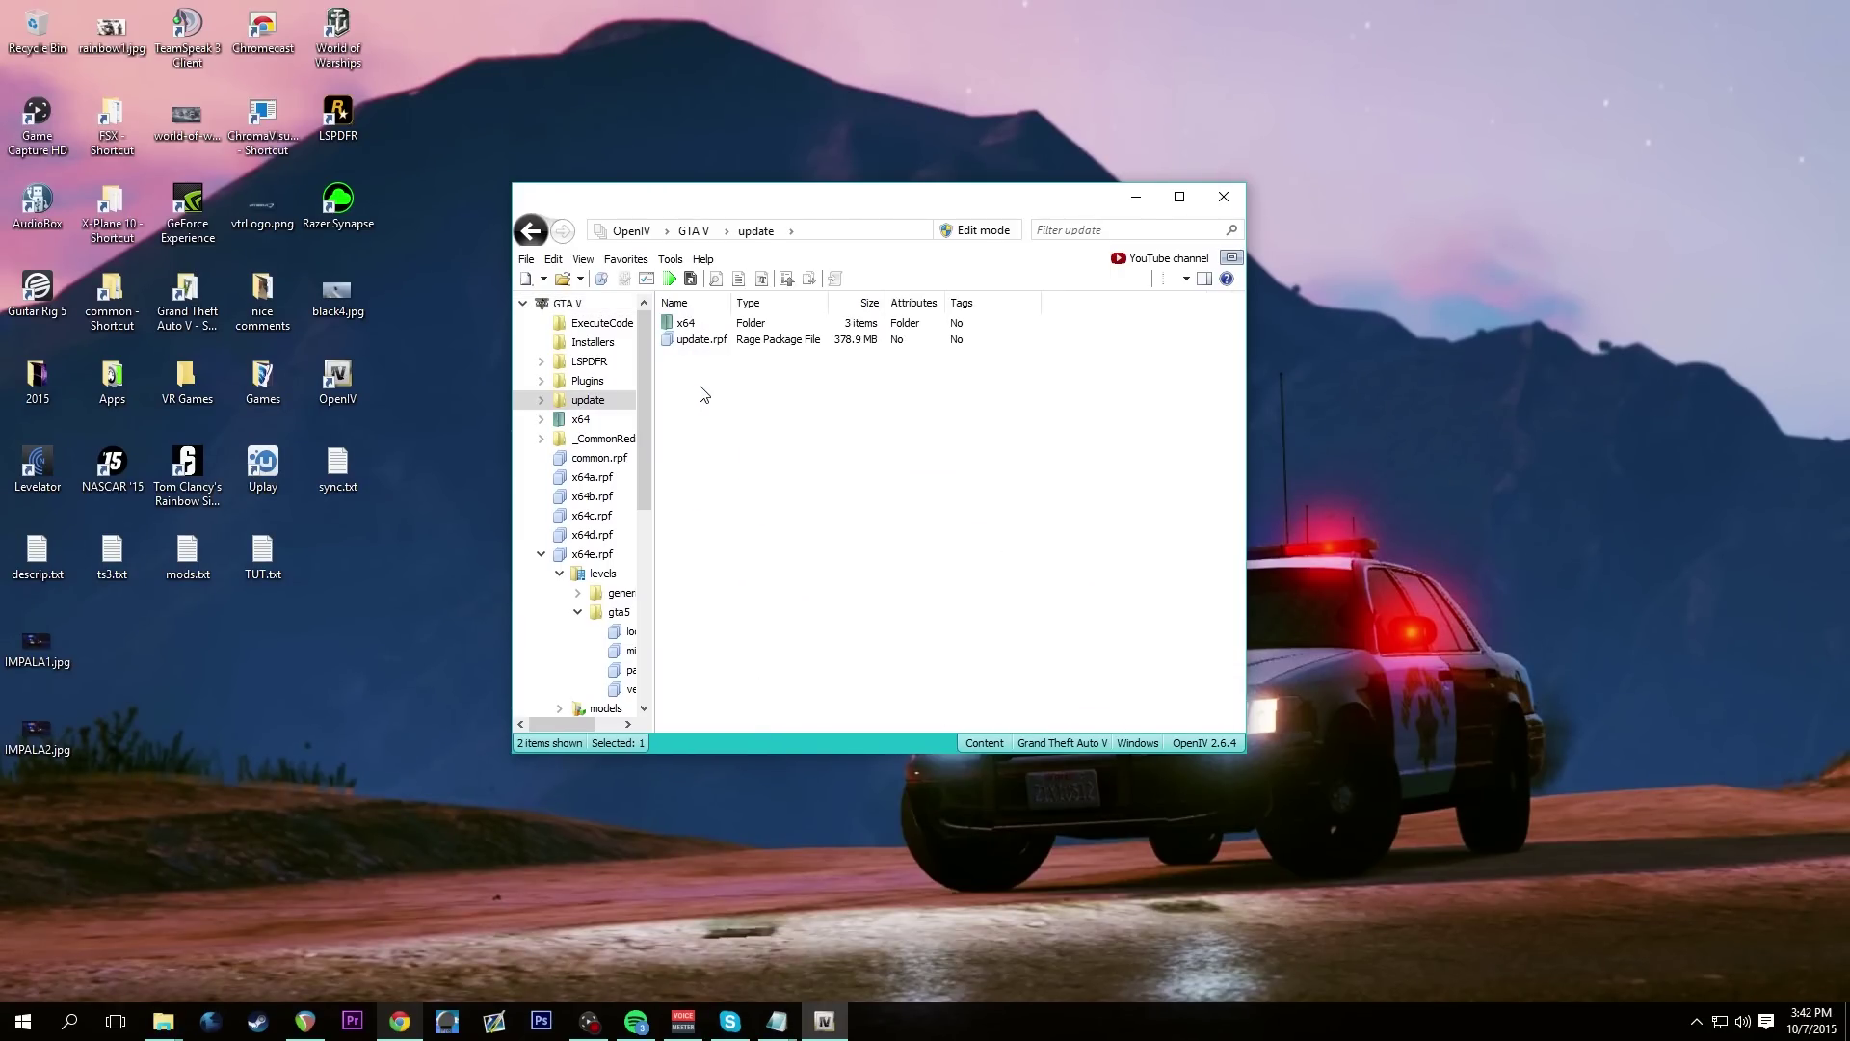
{"action": "double_click", "coordinate": [692, 325]}
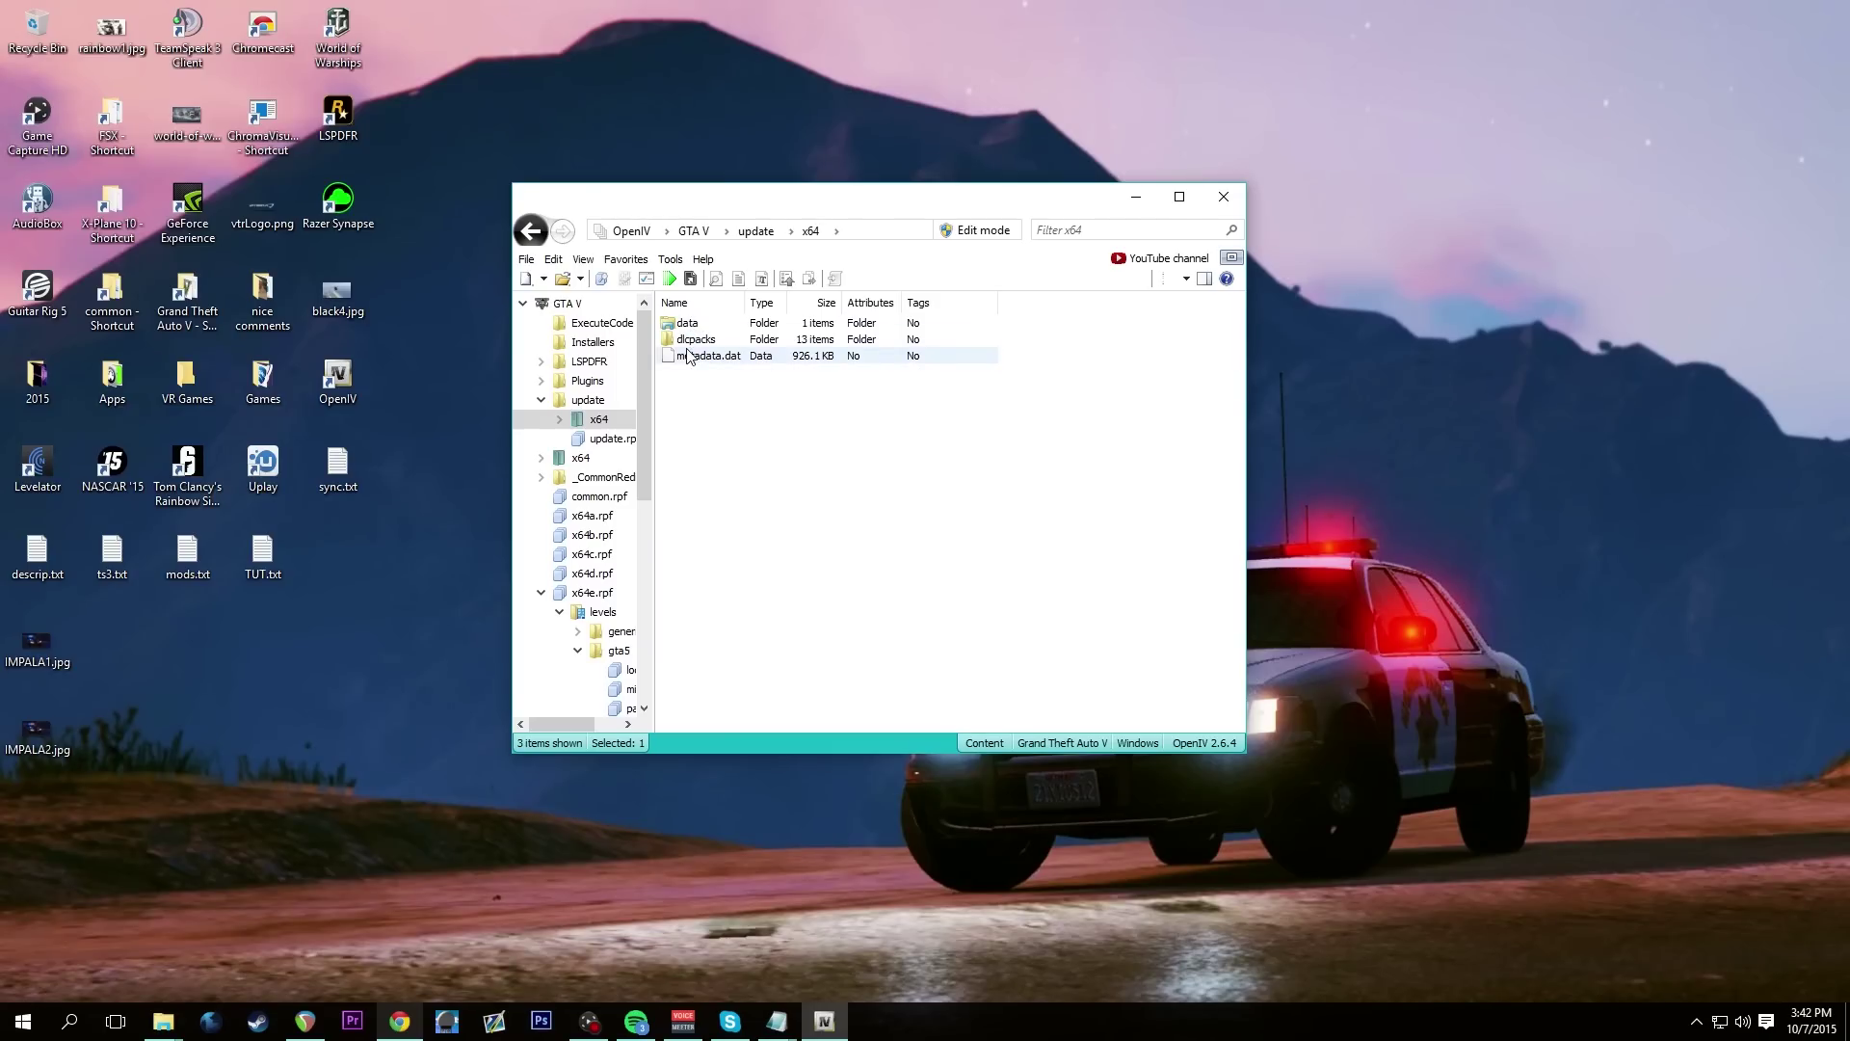
{"action": "double_click", "coordinate": [692, 340]}
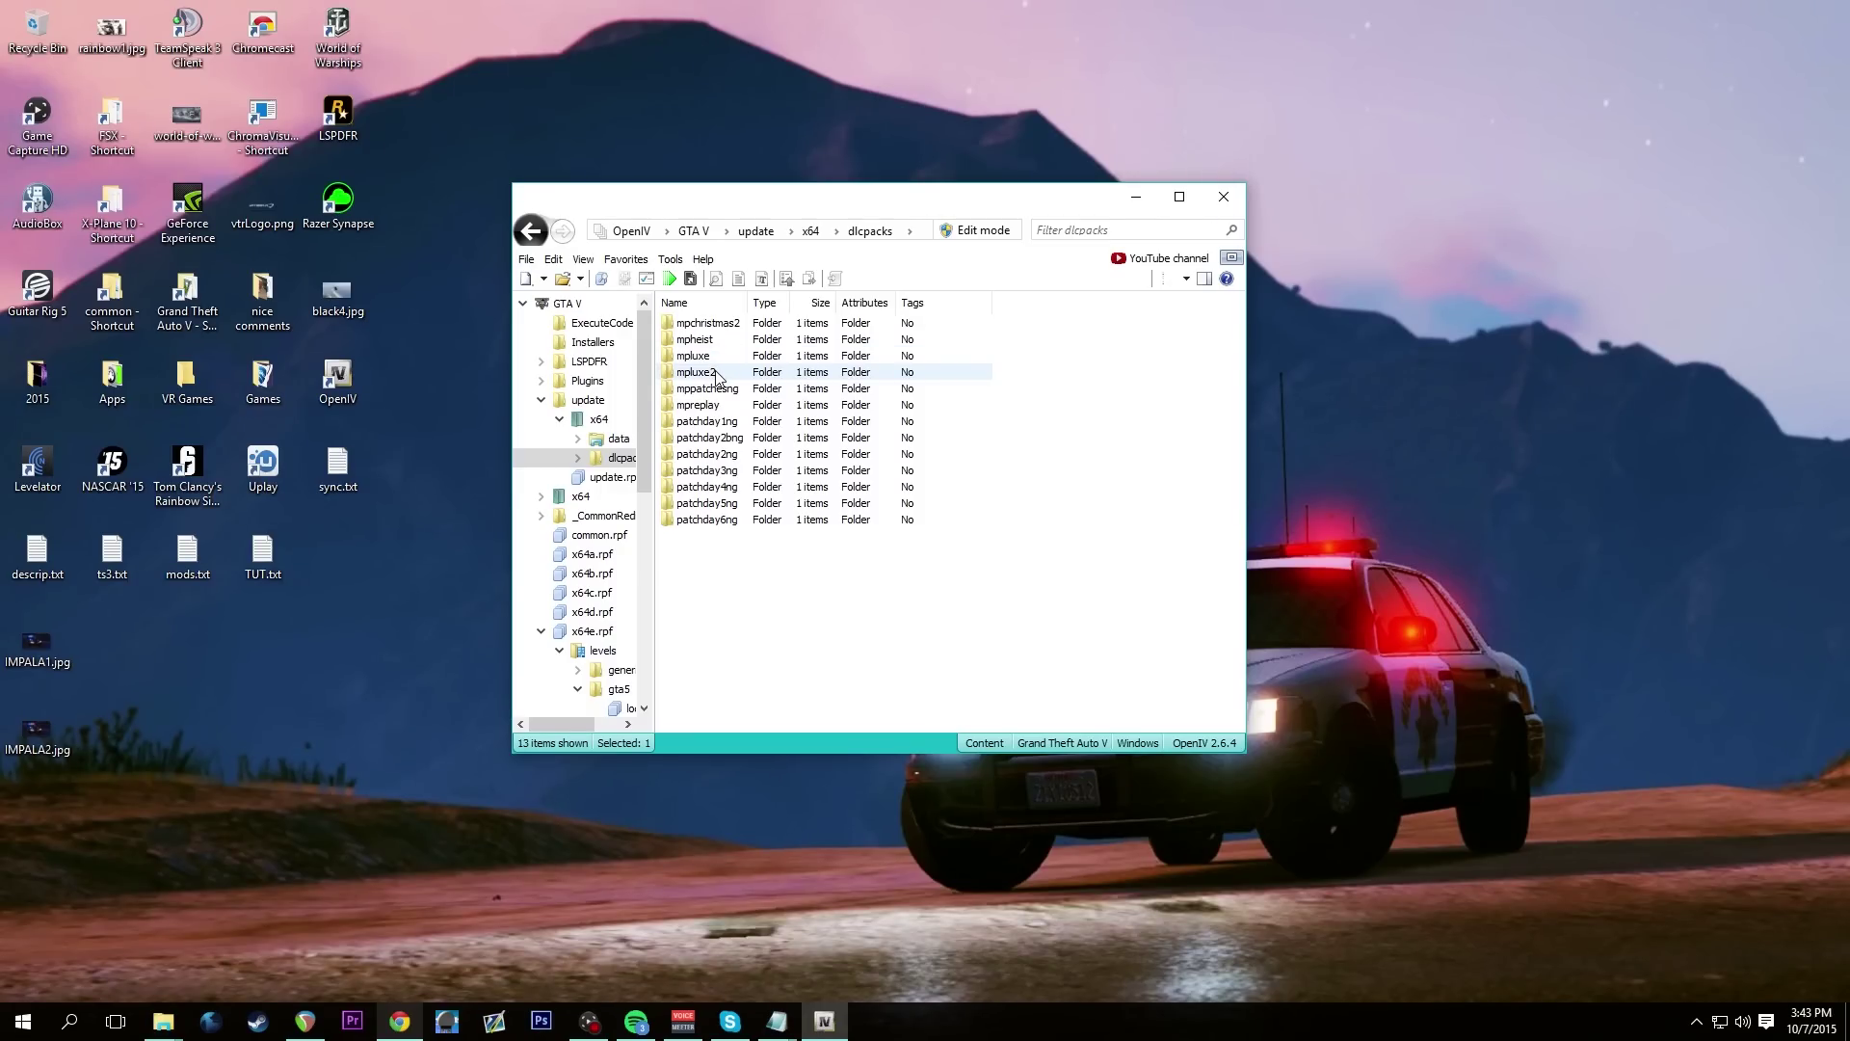
Look over the patchday3ng, patchday4ng and patchday6ng folders, then clear the selection
{"action": "left_click", "coordinate": [740, 472]}
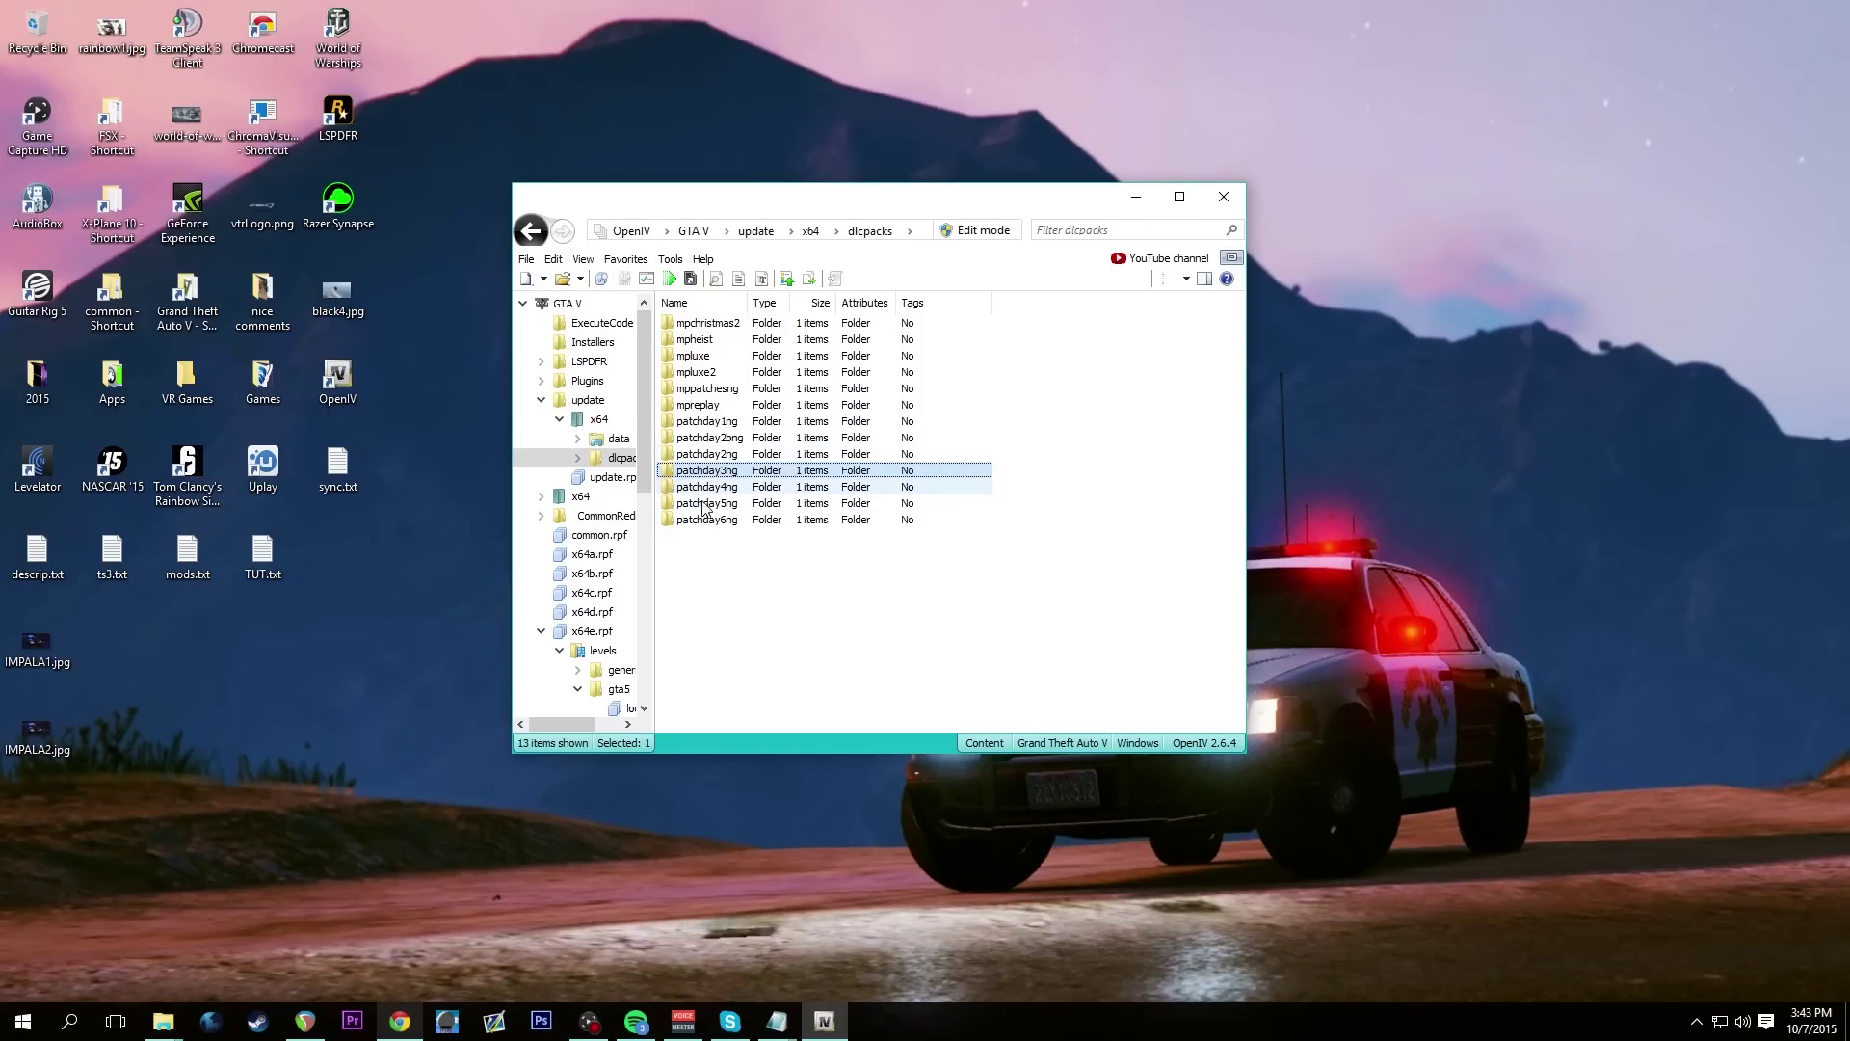
{"action": "left_click", "coordinate": [733, 488]}
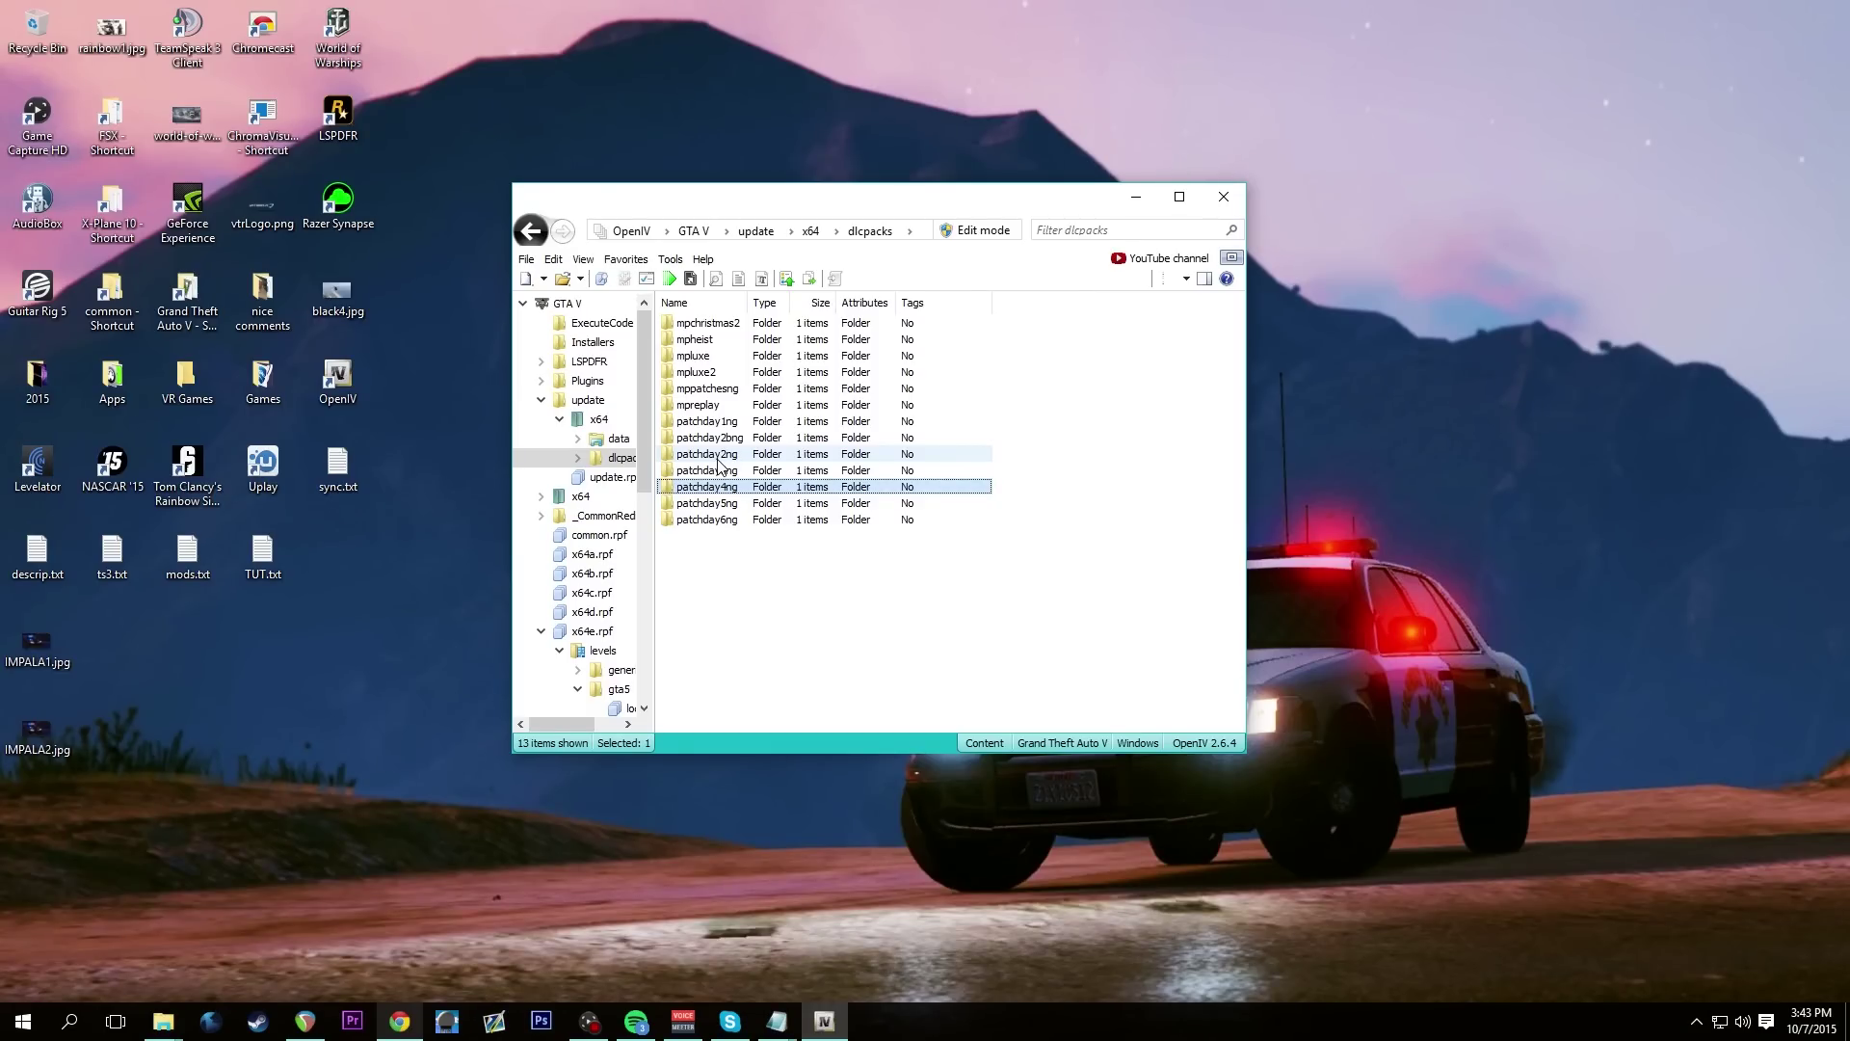
{"action": "left_click", "coordinate": [722, 521]}
{"action": "left_click", "coordinate": [743, 569]}
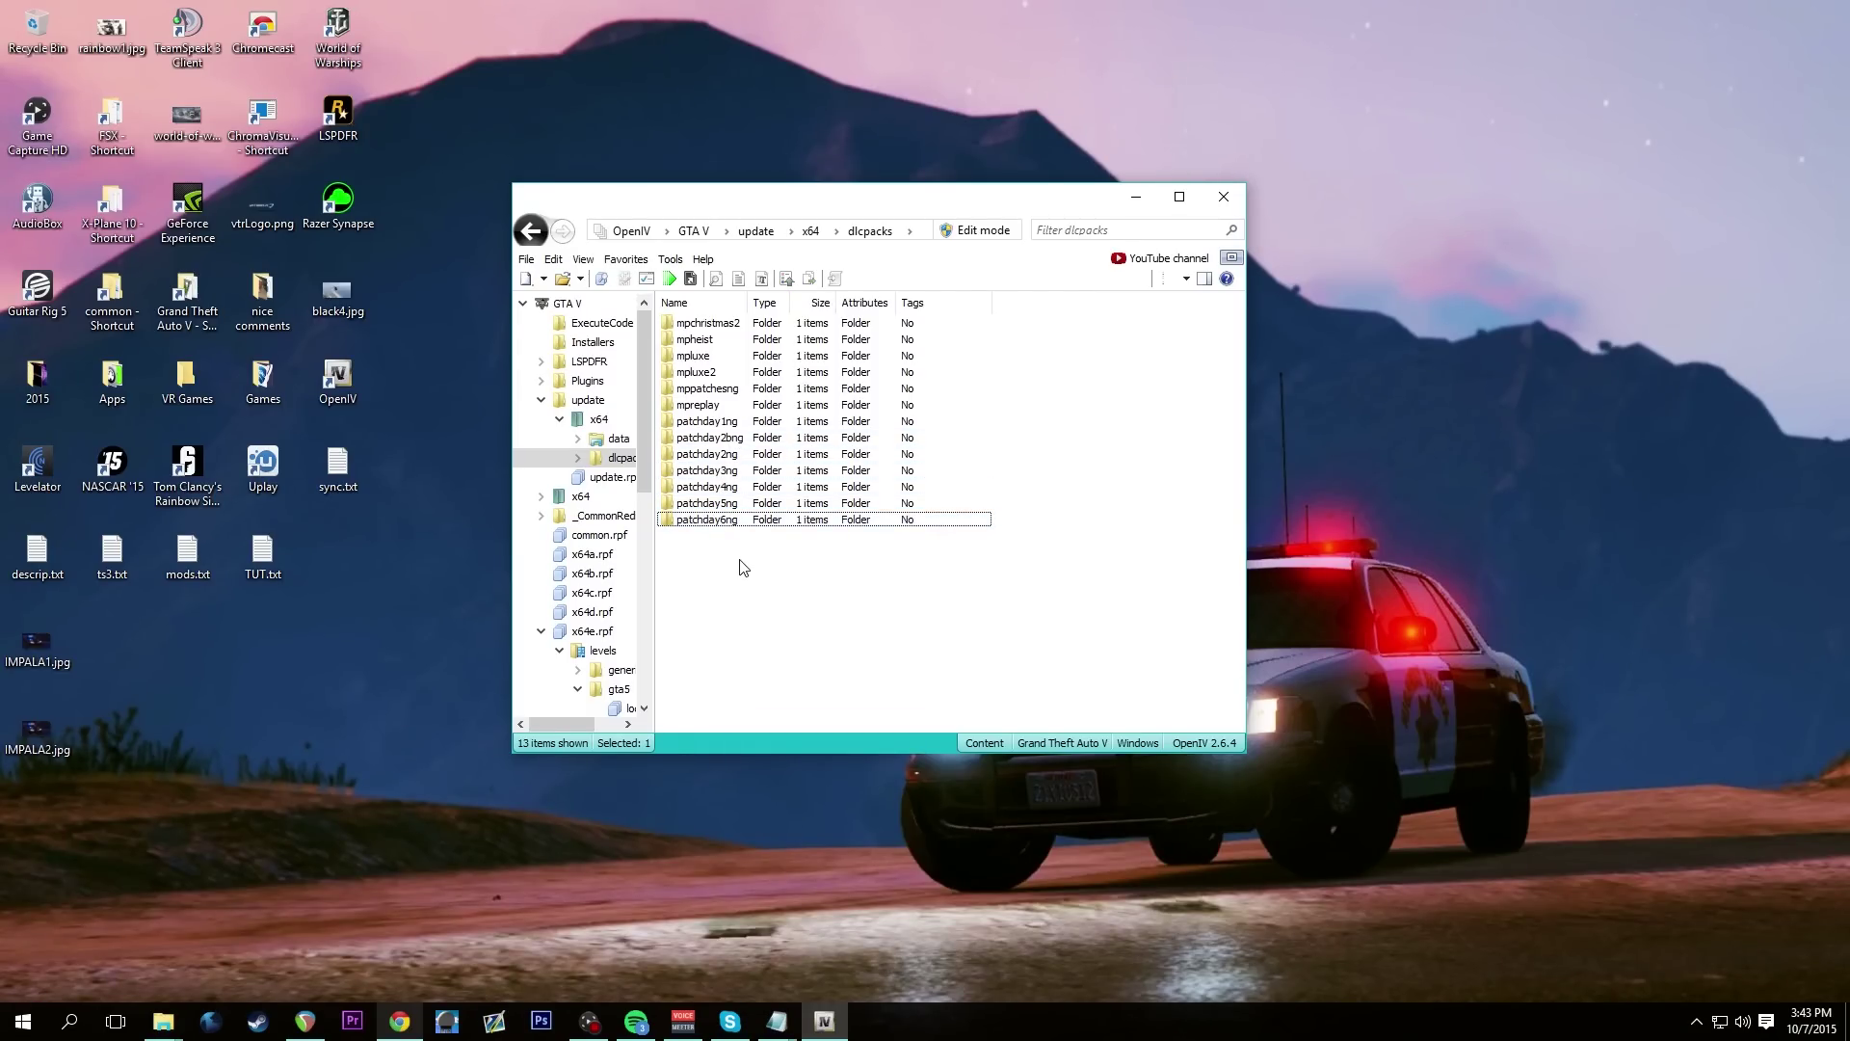
Return to the GTA V root and open x64e.rpf > levels > gta5 > vehicles.rpf
{"action": "left_click", "coordinate": [694, 231]}
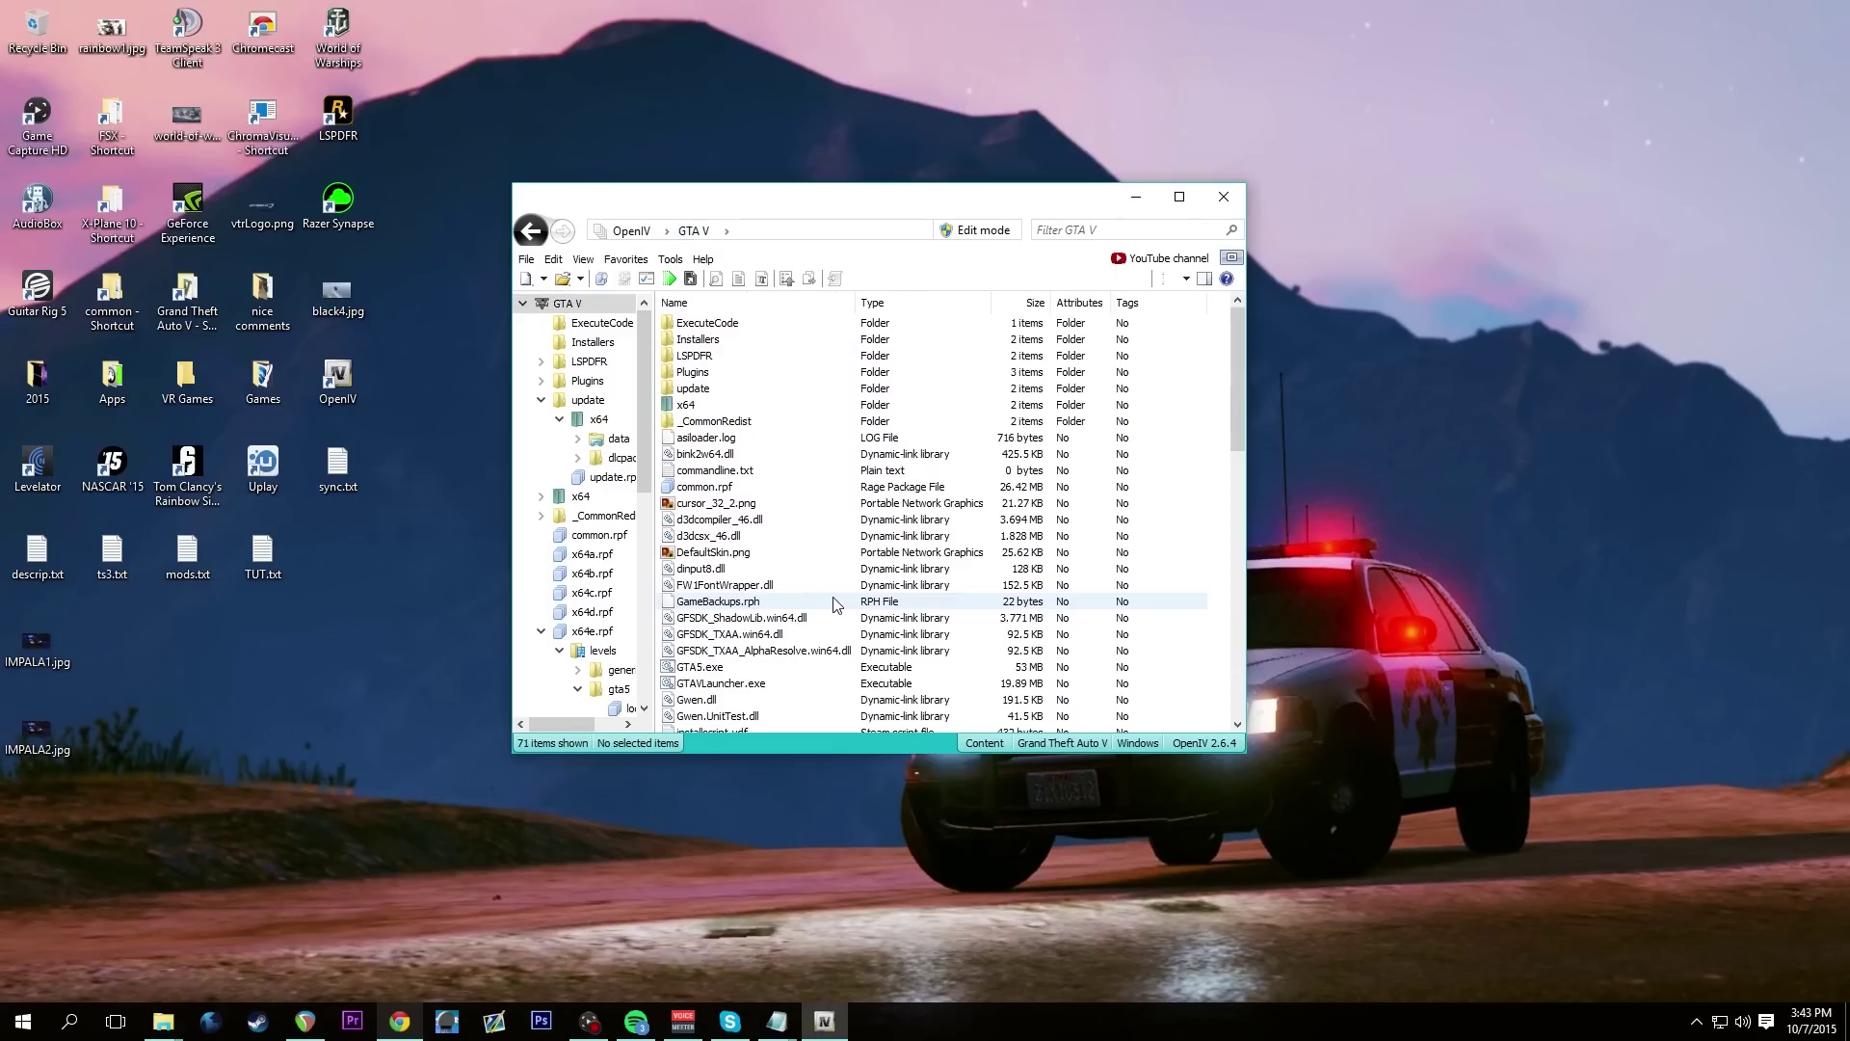
{"action": "scroll", "coordinate": [786, 543], "scroll_direction": "down", "scroll_amount": 13}
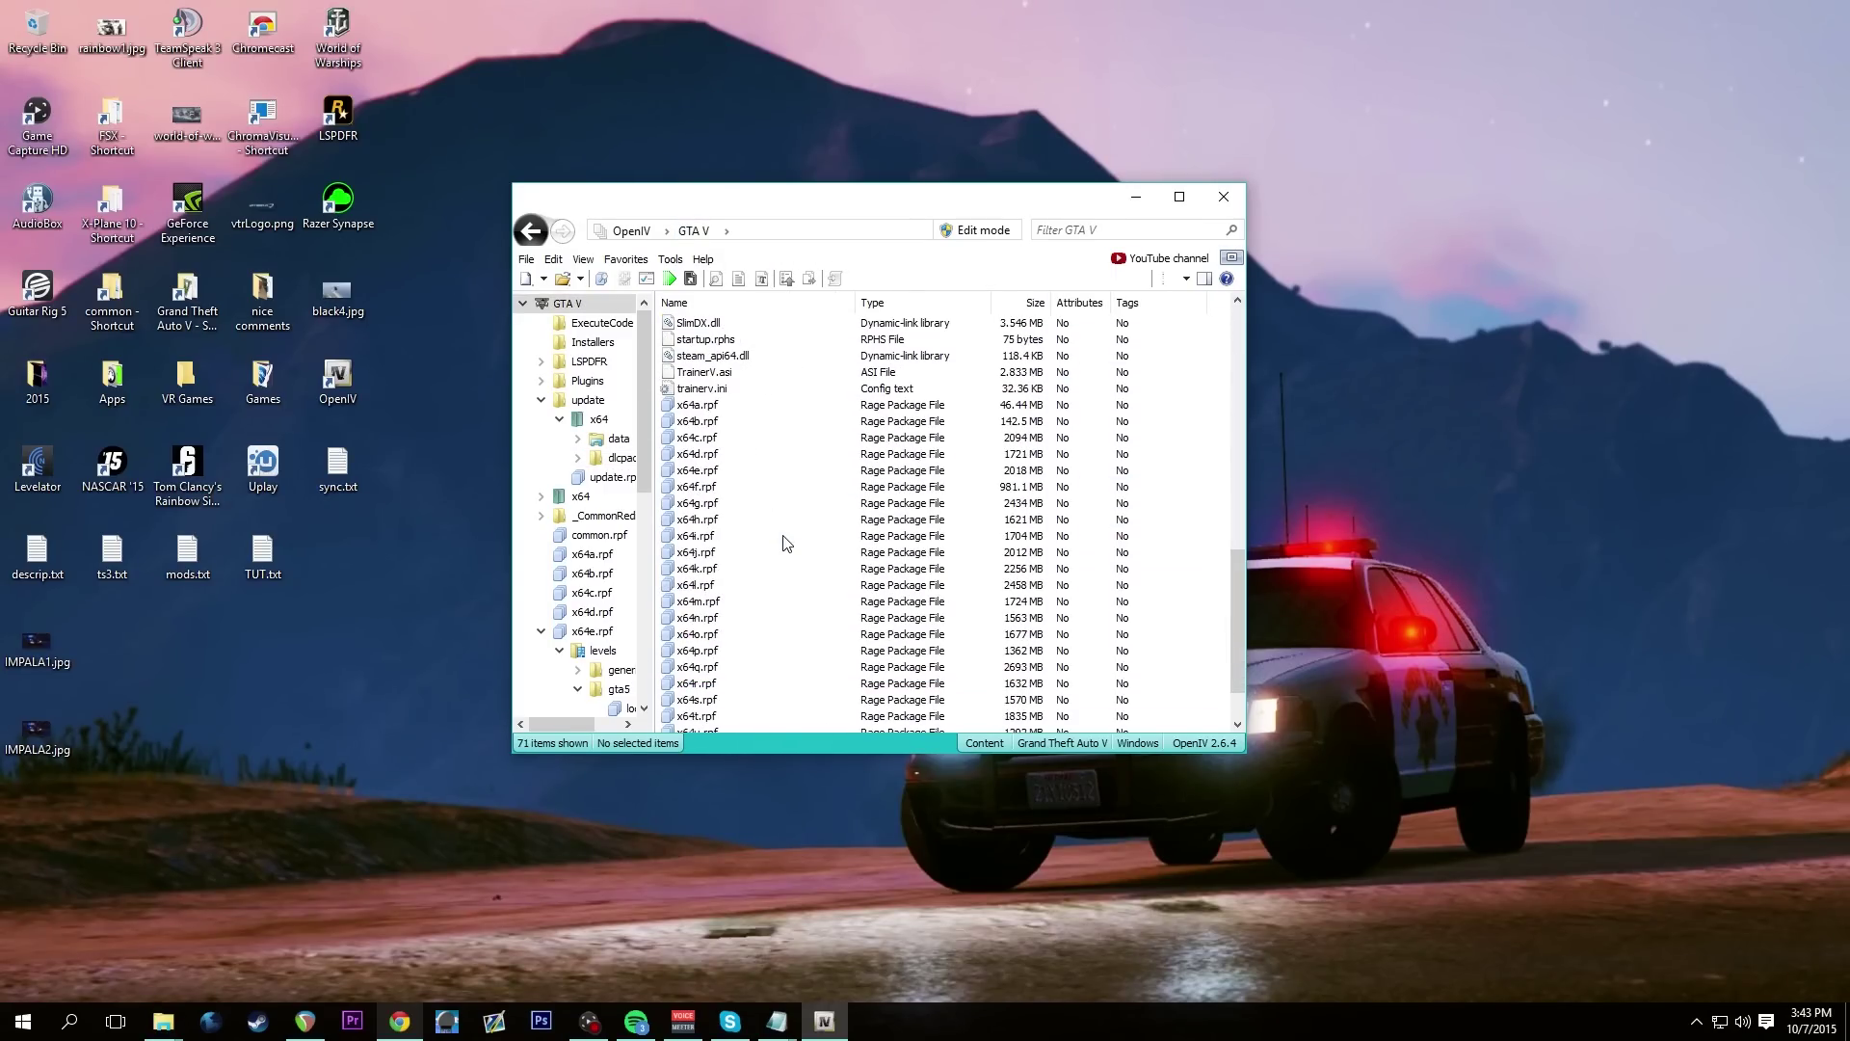
{"action": "left_click", "coordinate": [671, 471]}
{"action": "double_click", "coordinate": [672, 471]}
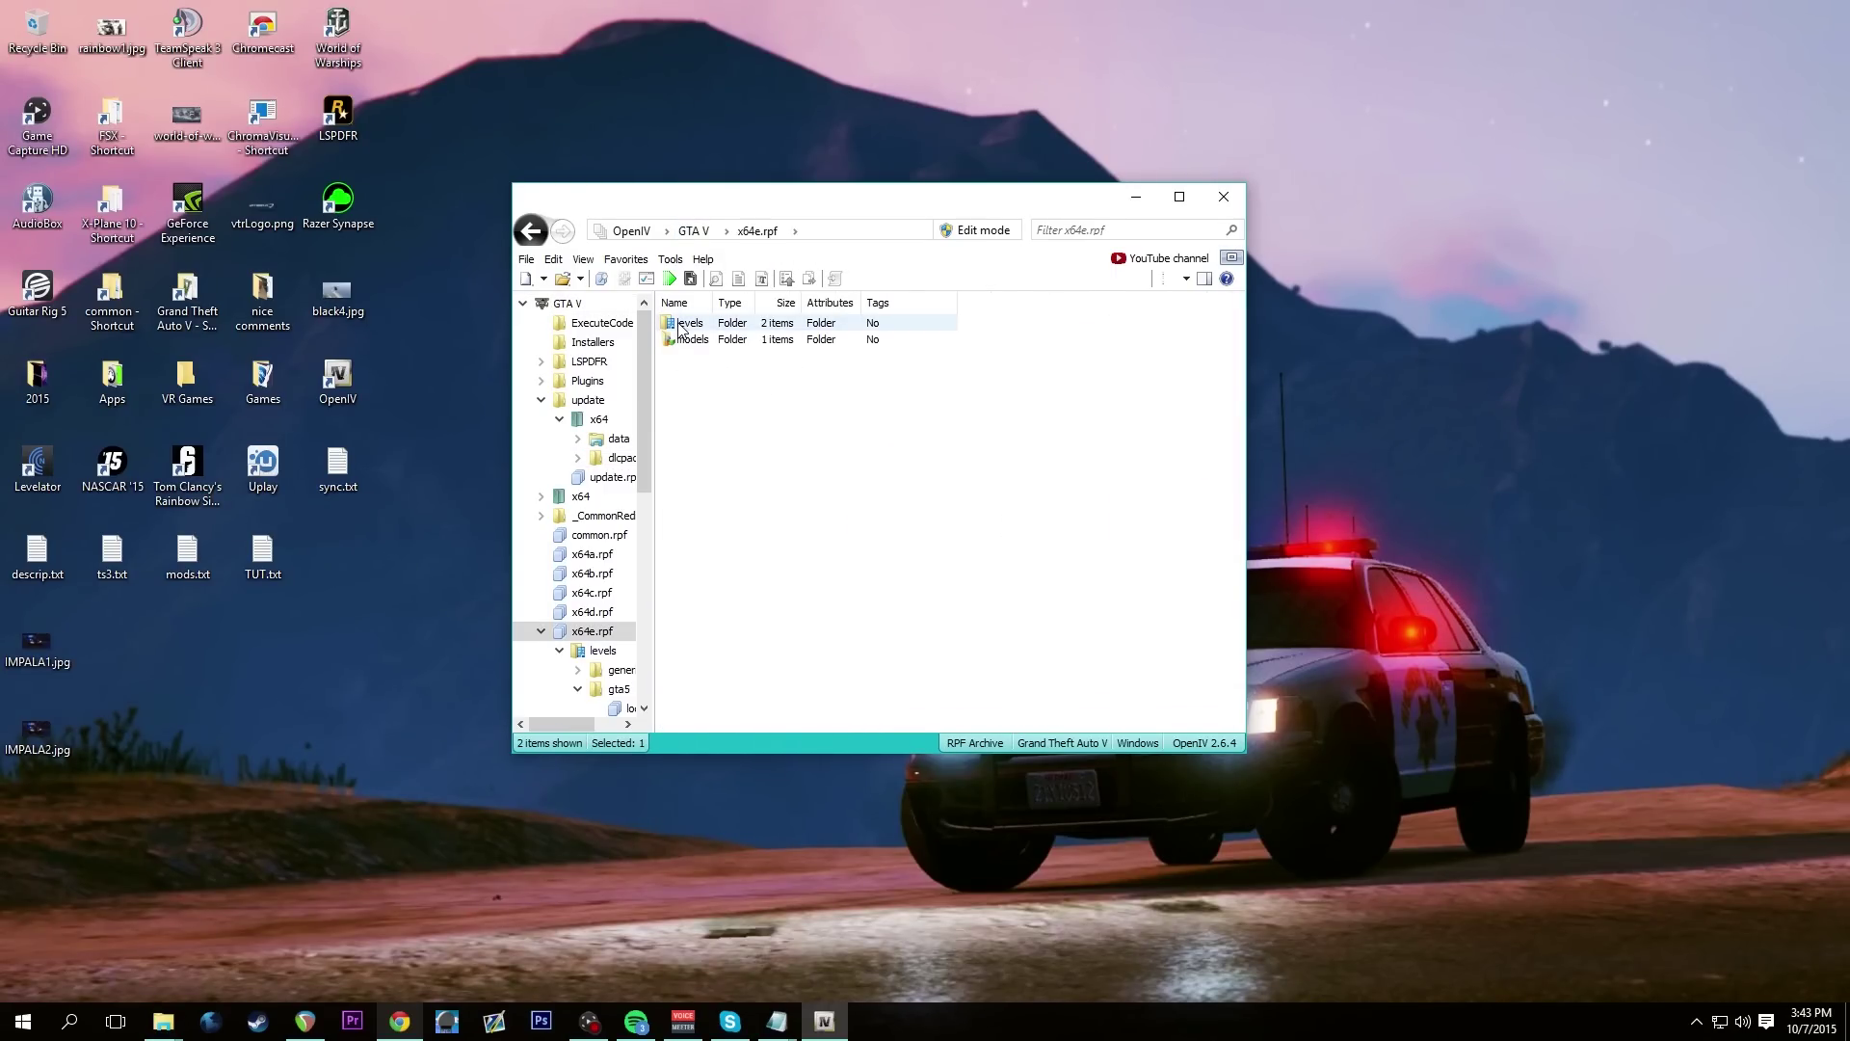
{"action": "double_click", "coordinate": [681, 325]}
{"action": "double_click", "coordinate": [683, 340]}
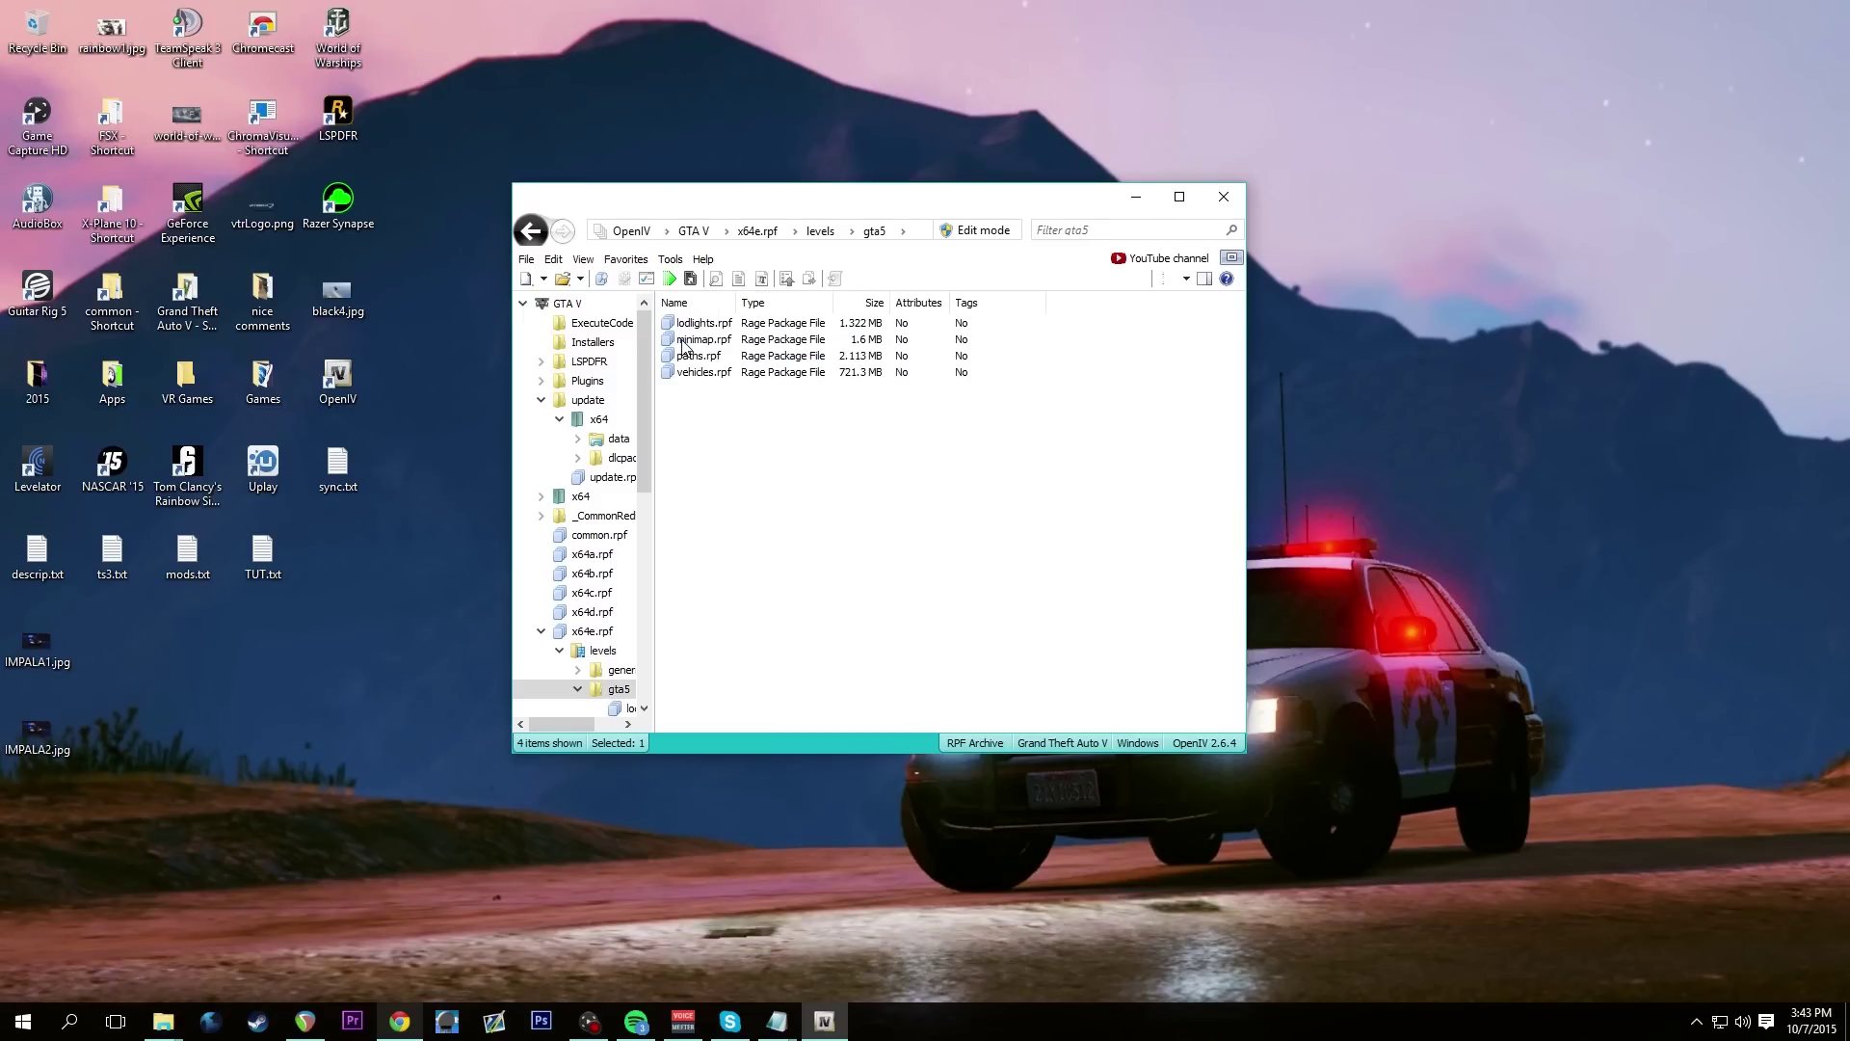
{"action": "left_click", "coordinate": [690, 374]}
{"action": "double_click", "coordinate": [690, 374]}
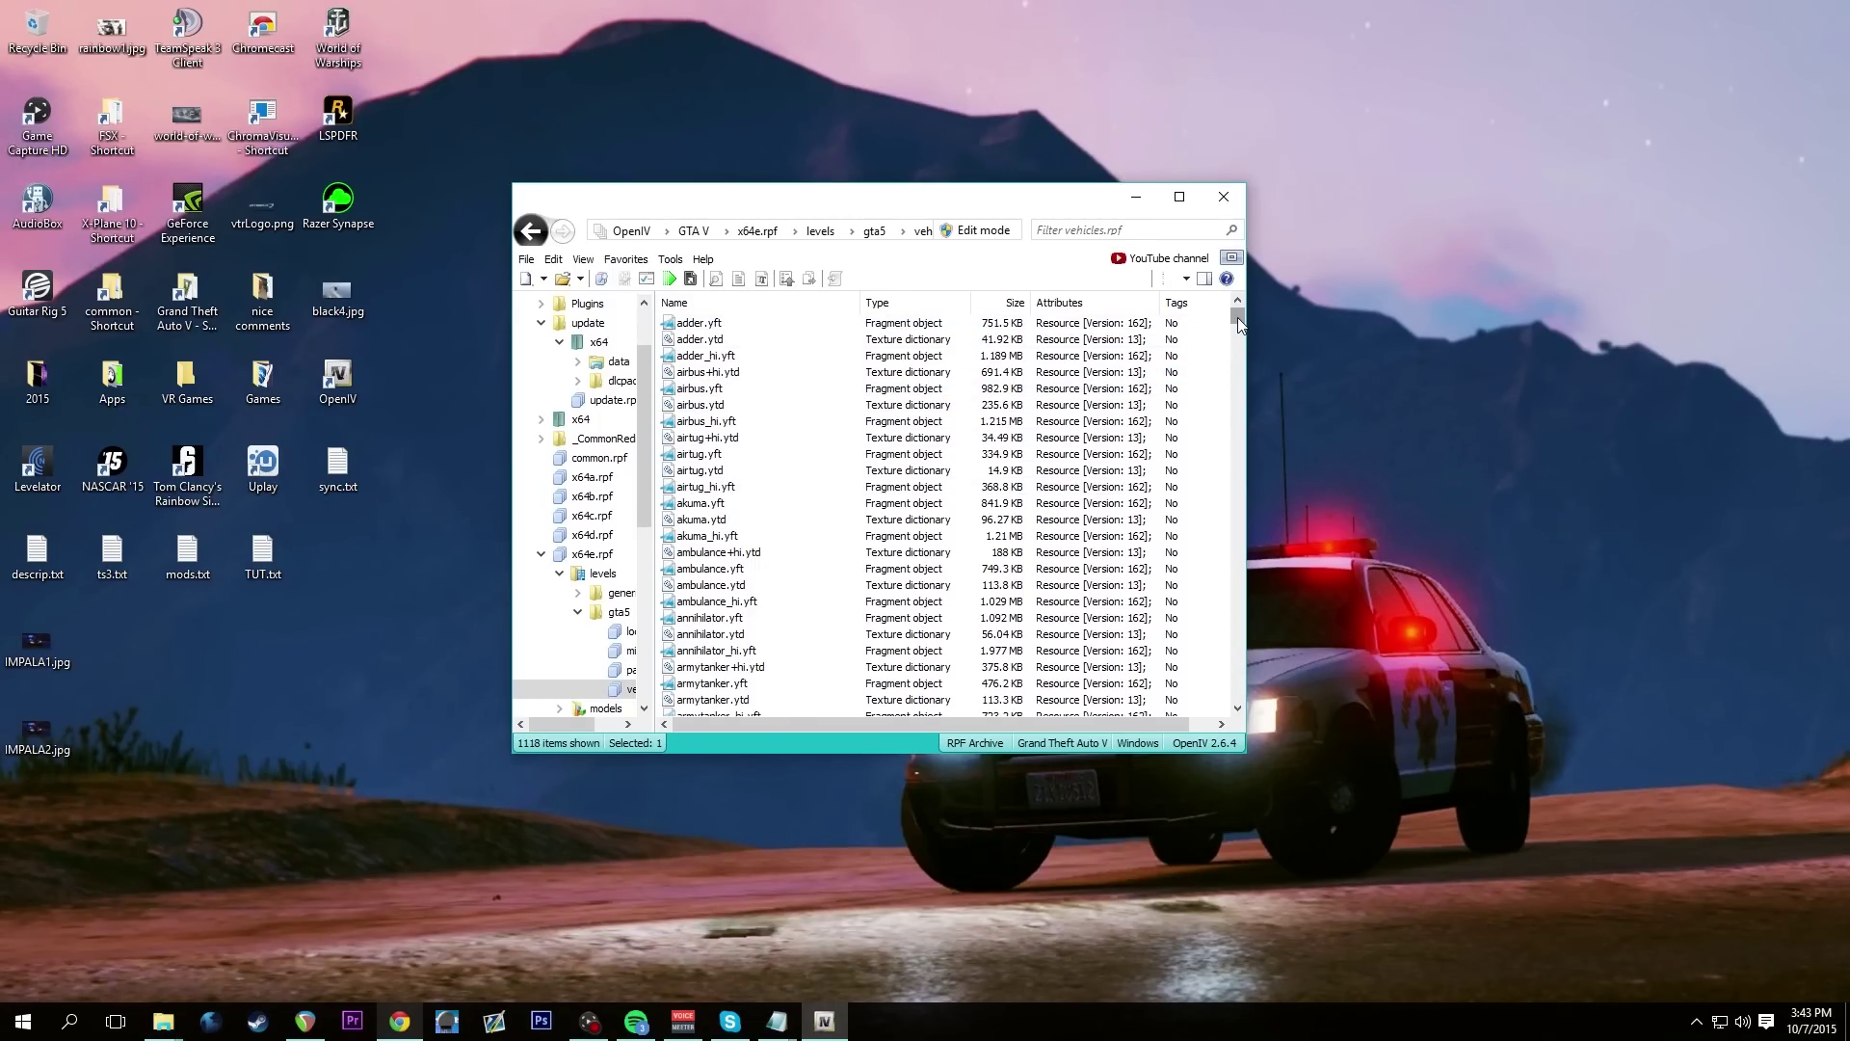
Preview the annihilator helicopter and ambulance_hi 3D models, closing each viewer afterwards
{"action": "left_click", "coordinate": [675, 622]}
{"action": "double_click", "coordinate": [675, 622]}
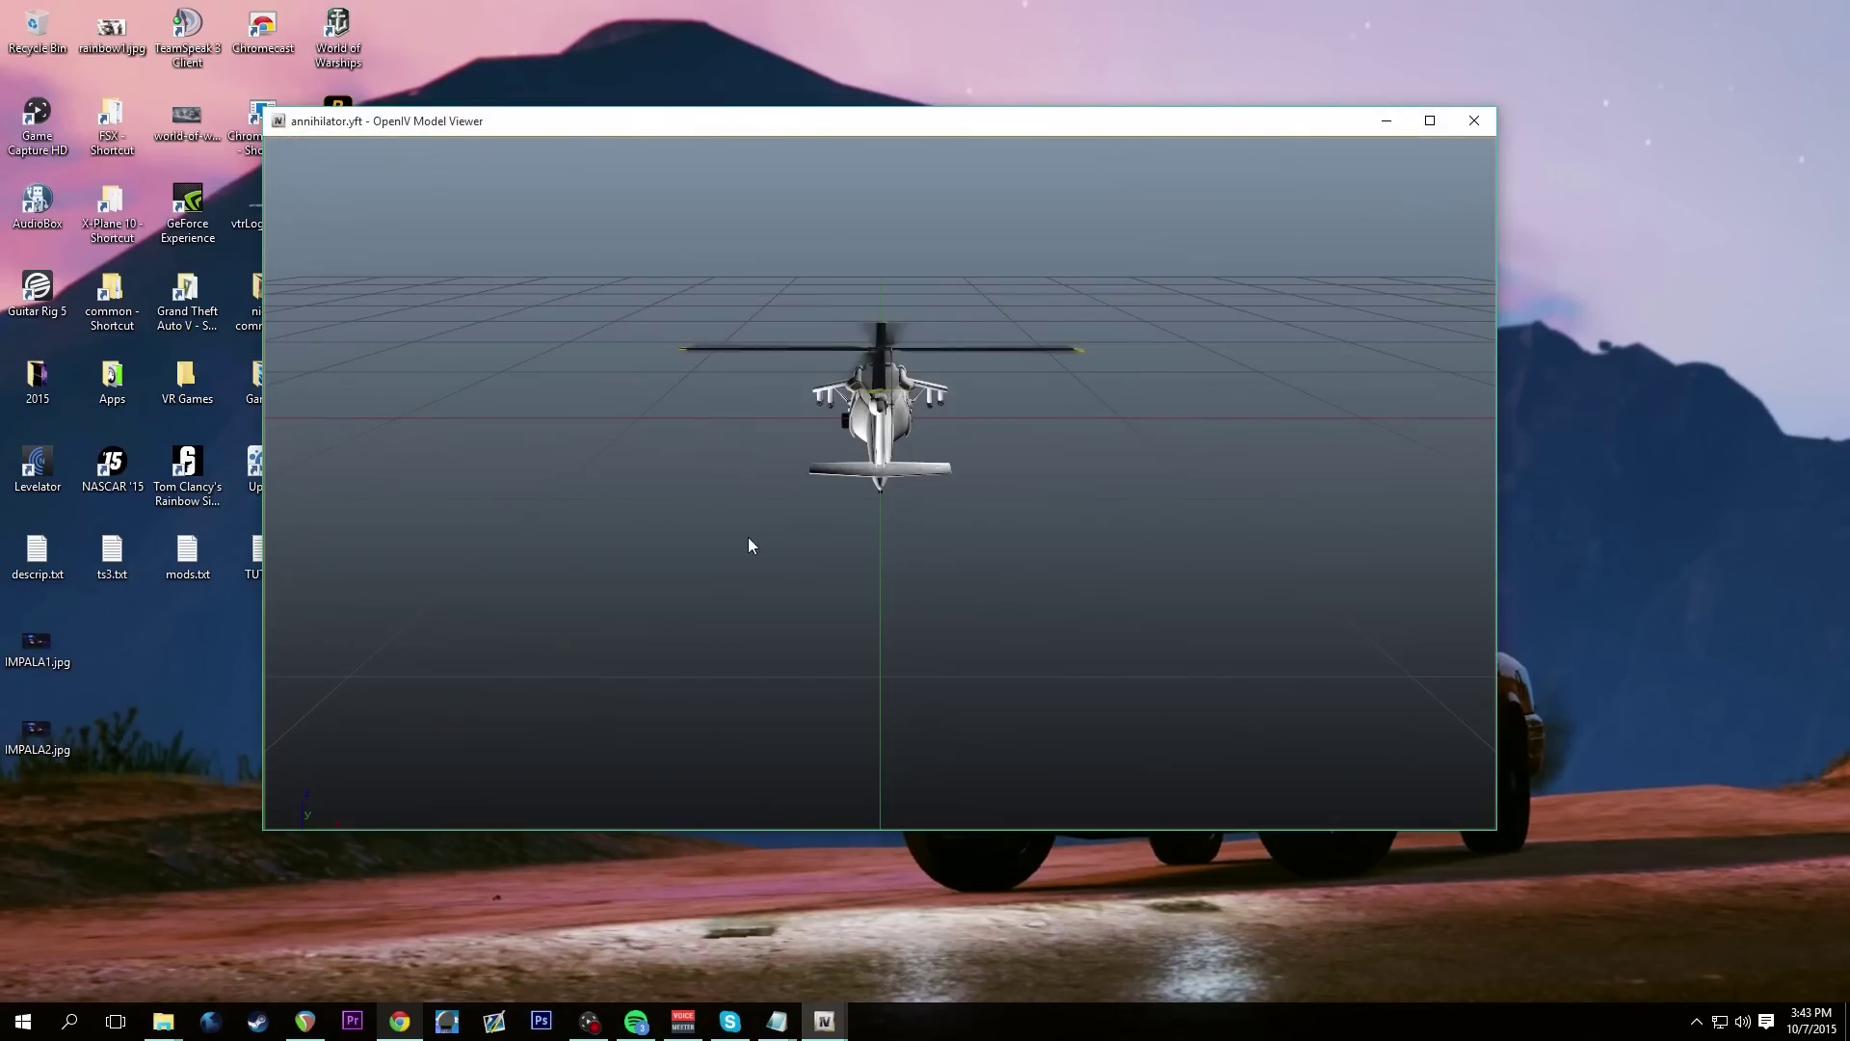
{"action": "left_click_drag", "start_coordinate": [1093, 415], "coordinate": [928, 443]}
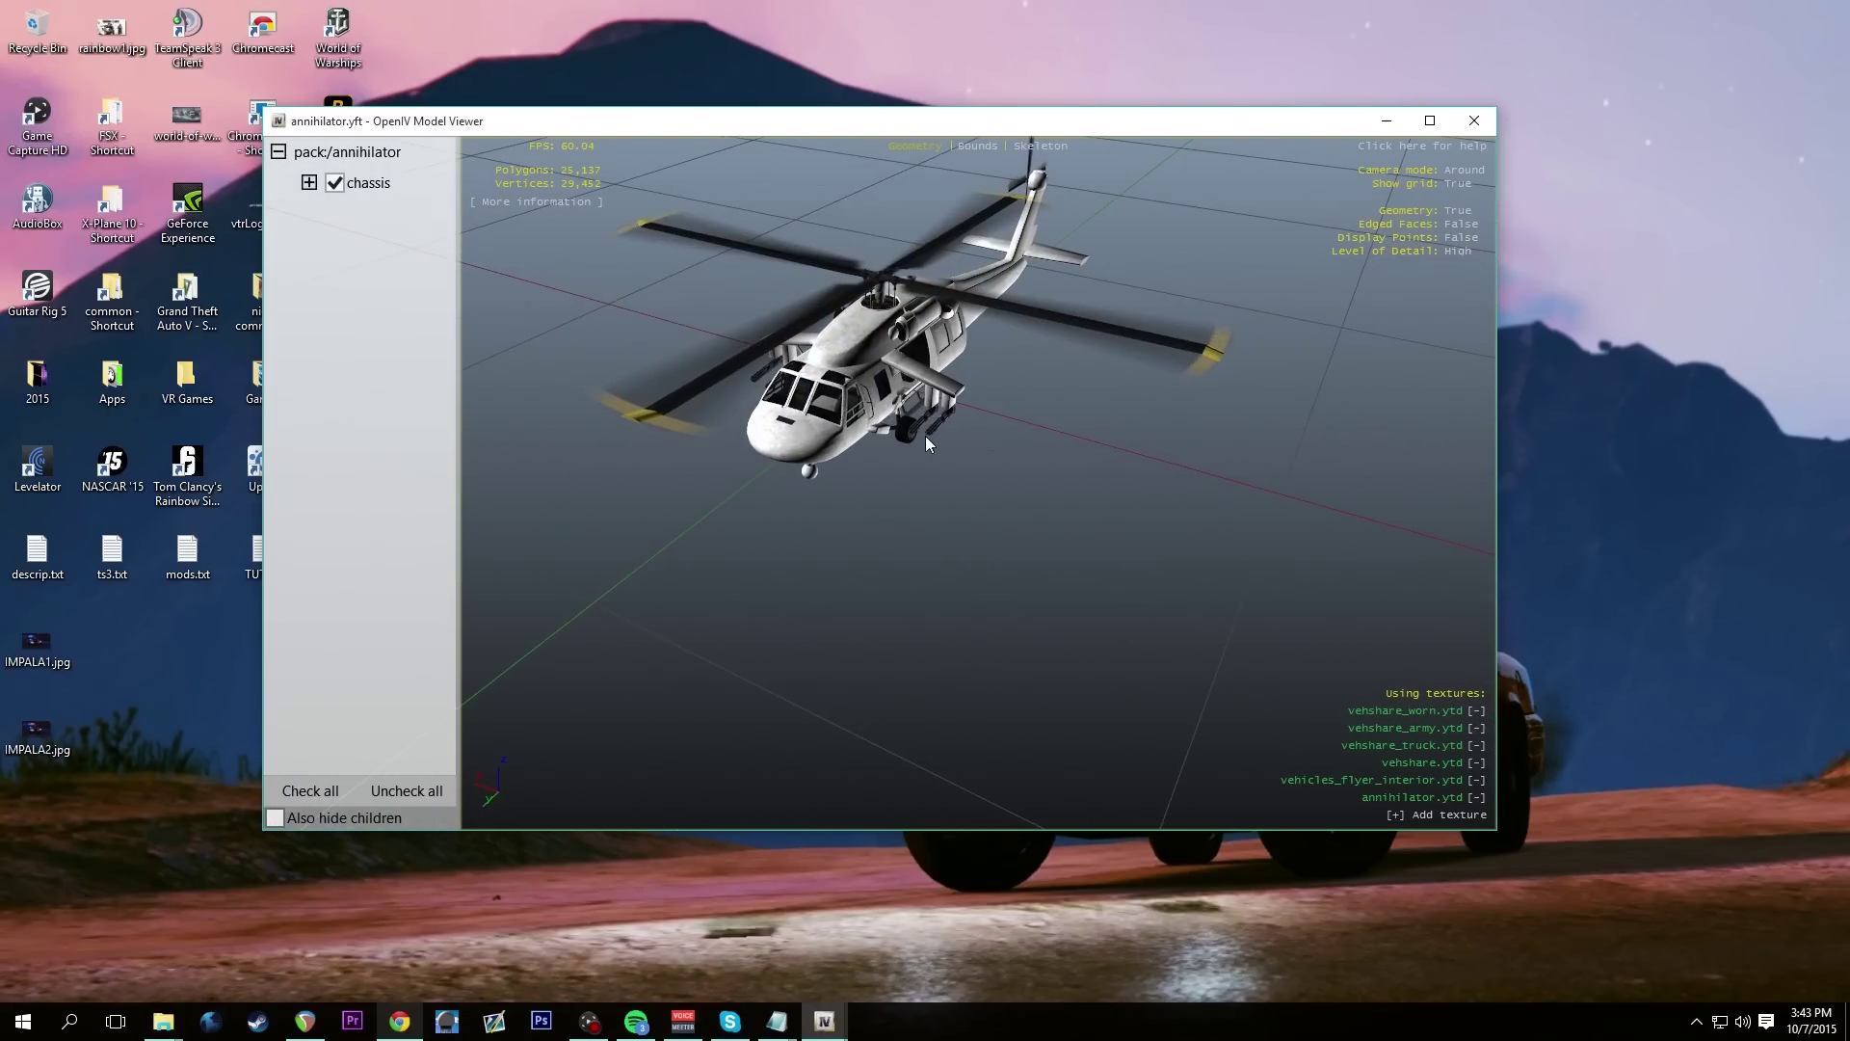
{"action": "left_click", "coordinate": [1474, 121]}
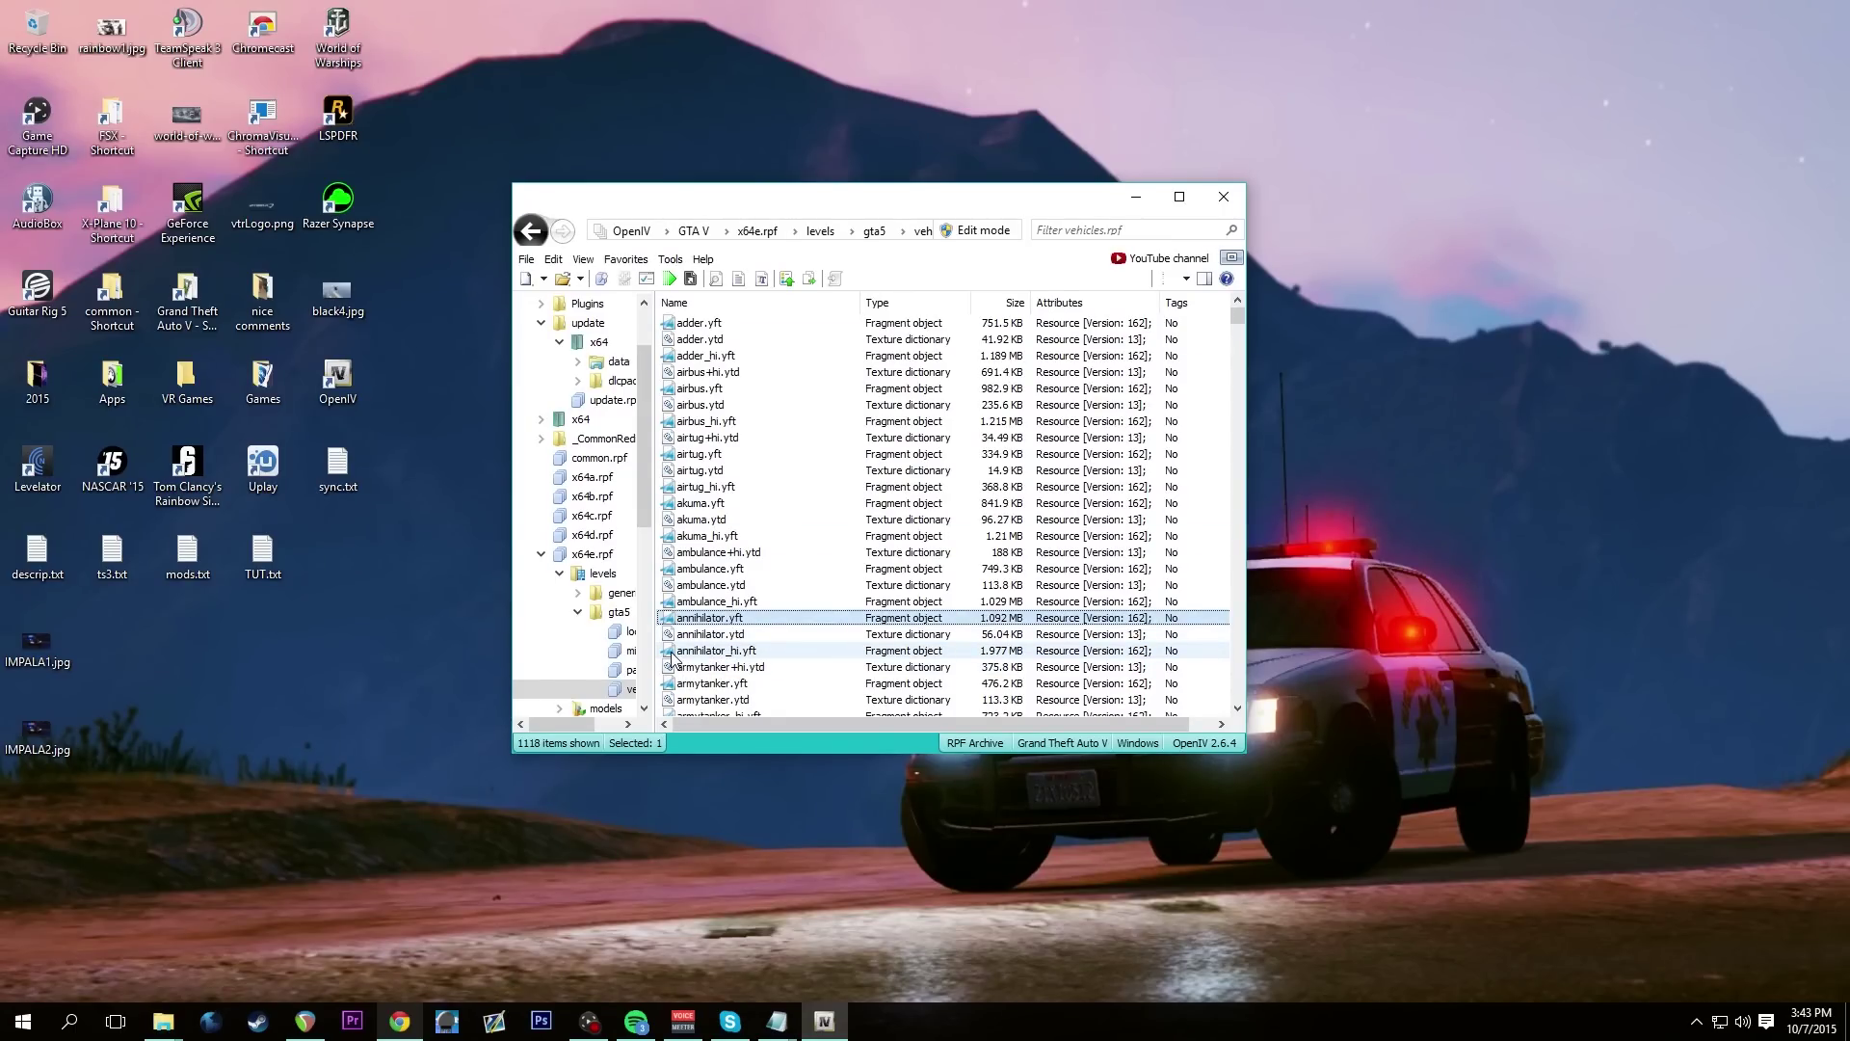
{"action": "left_click", "coordinate": [672, 603]}
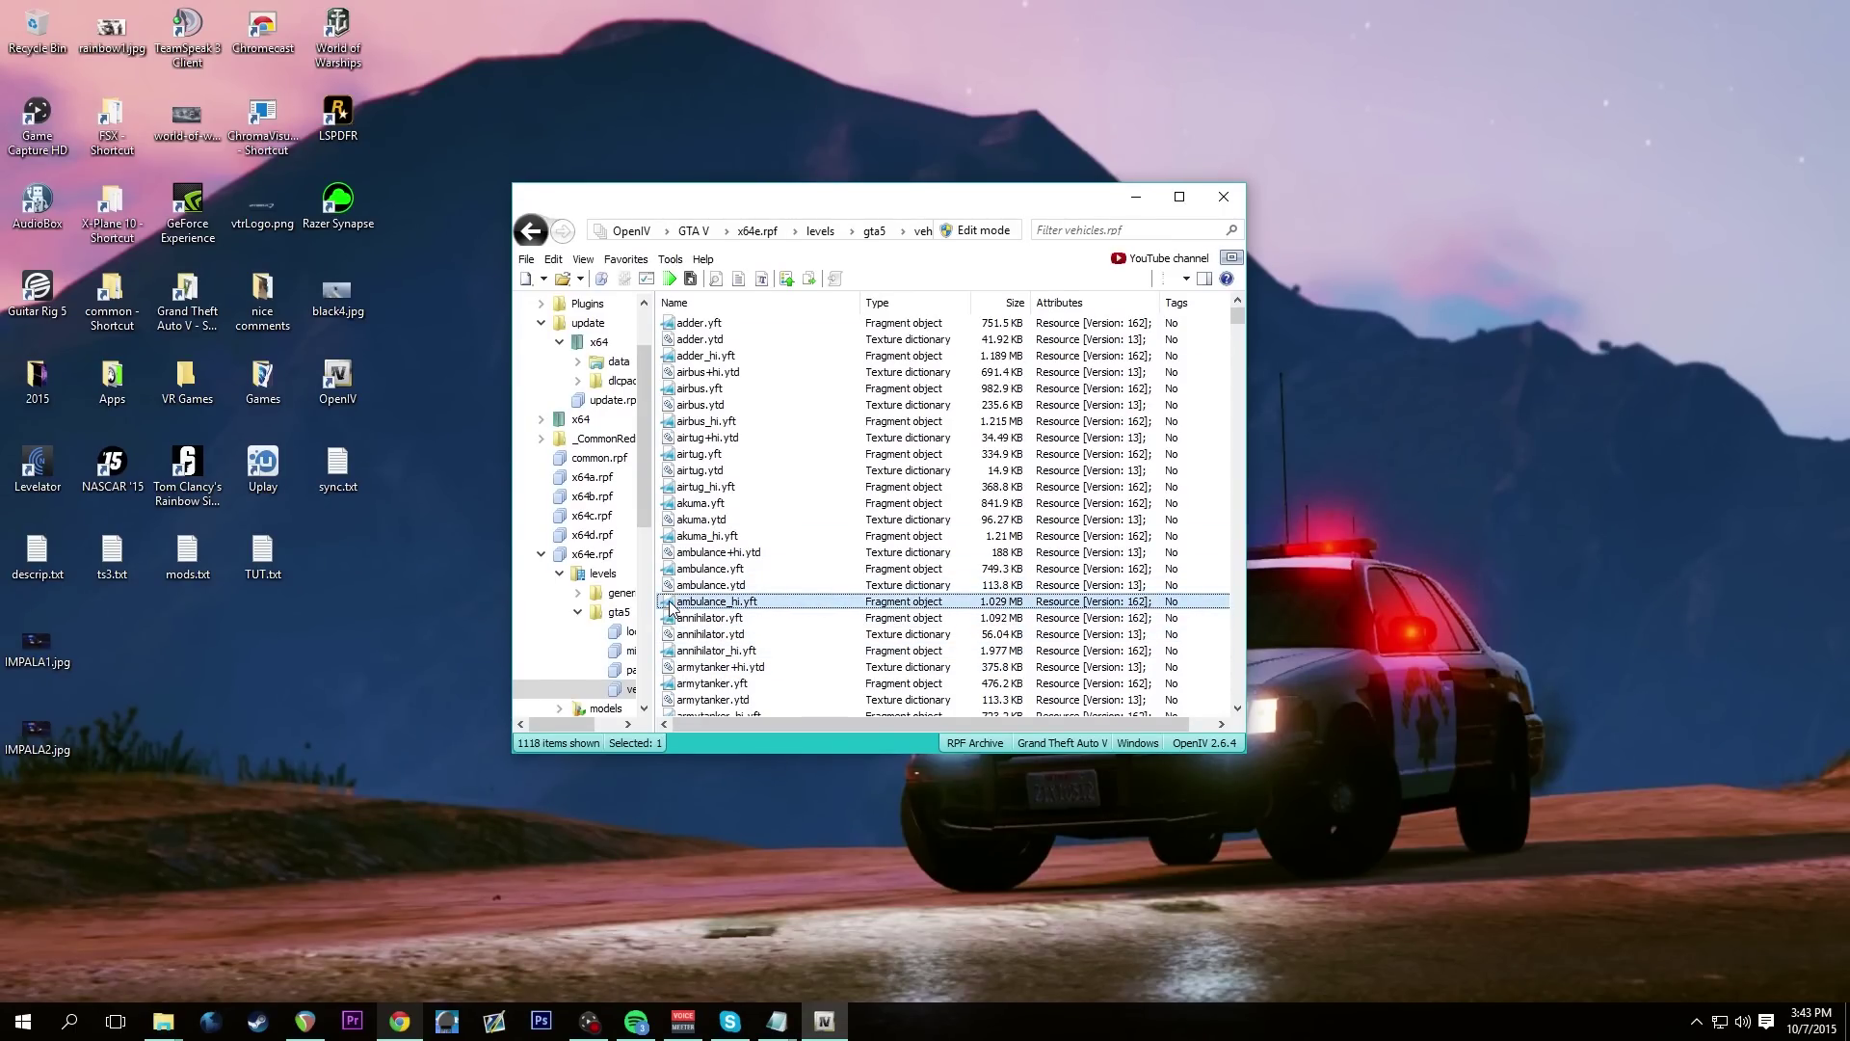
{"action": "double_click", "coordinate": [672, 605]}
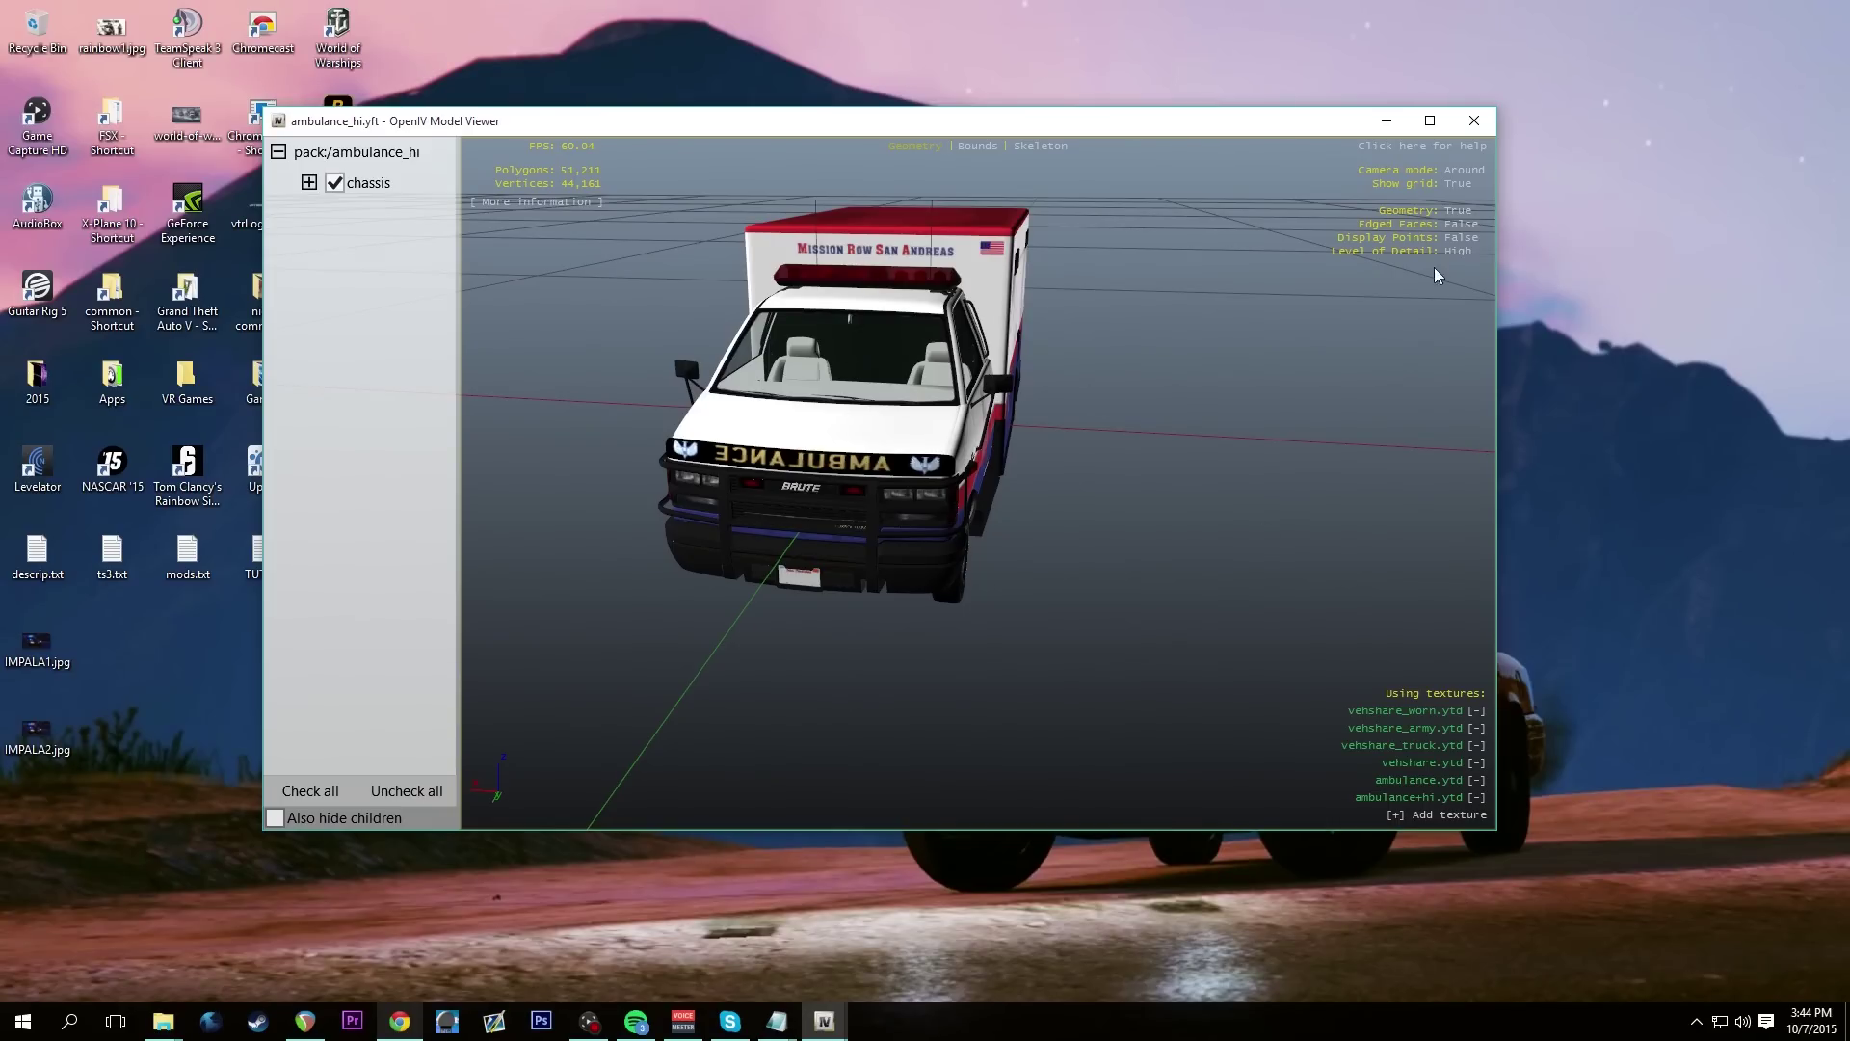
{"action": "left_click", "coordinate": [1490, 111]}
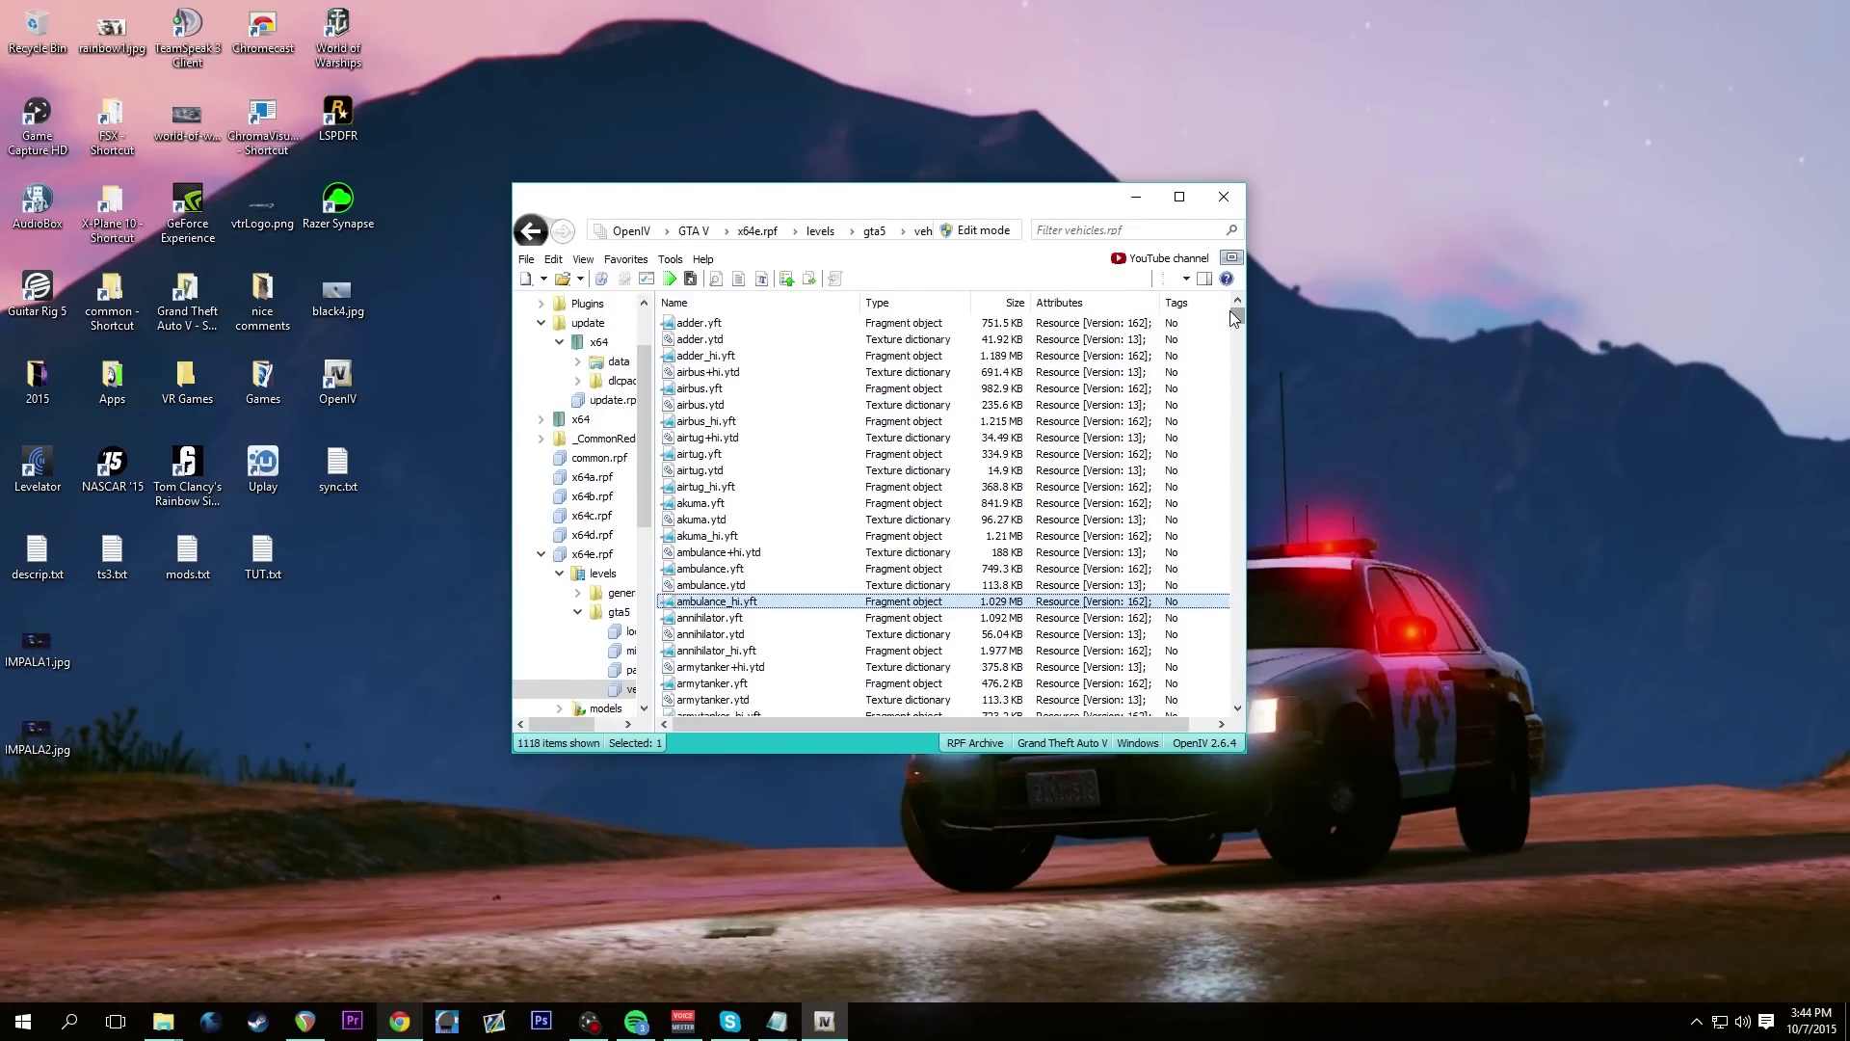
Scroll to the police3 files and pick out police3.yft and police3.ytd in the archive
{"action": "left_click_drag", "start_coordinate": [1240, 323], "coordinate": [1228, 525]}
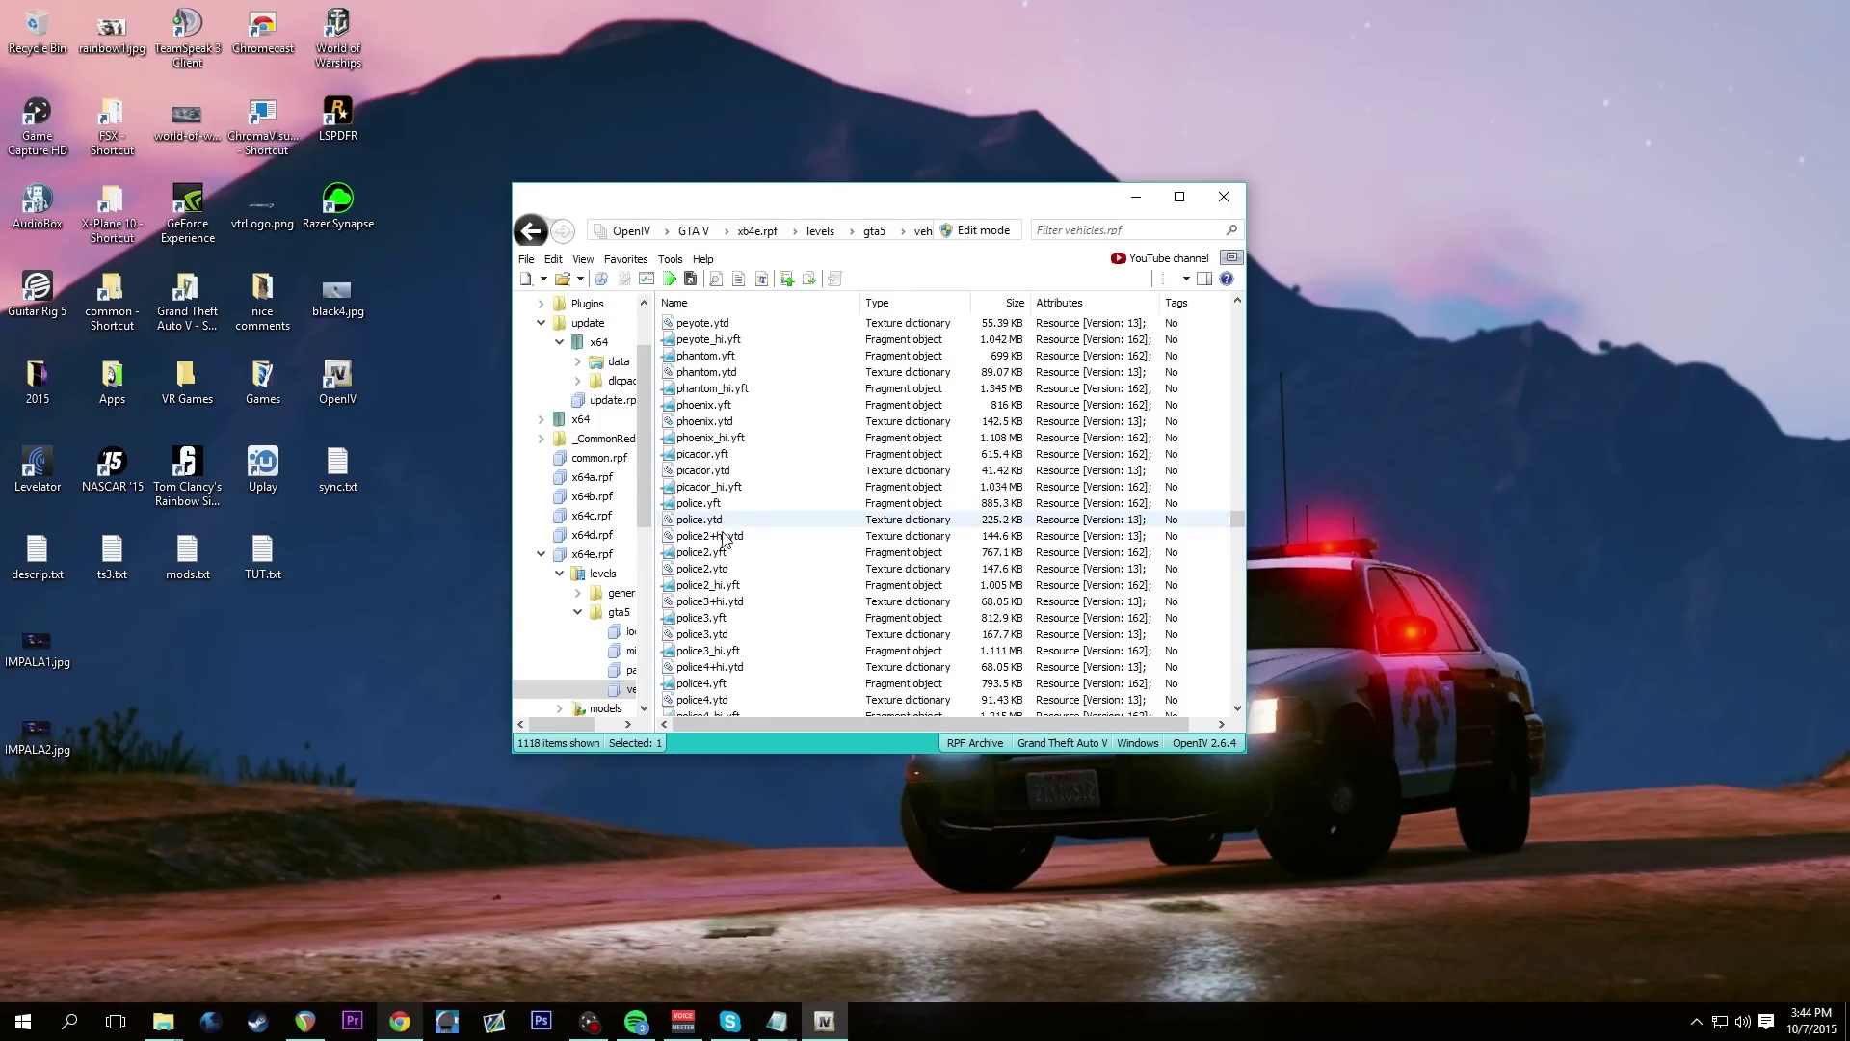
{"action": "left_click", "coordinate": [701, 652]}
{"action": "left_click", "coordinate": [700, 634]}
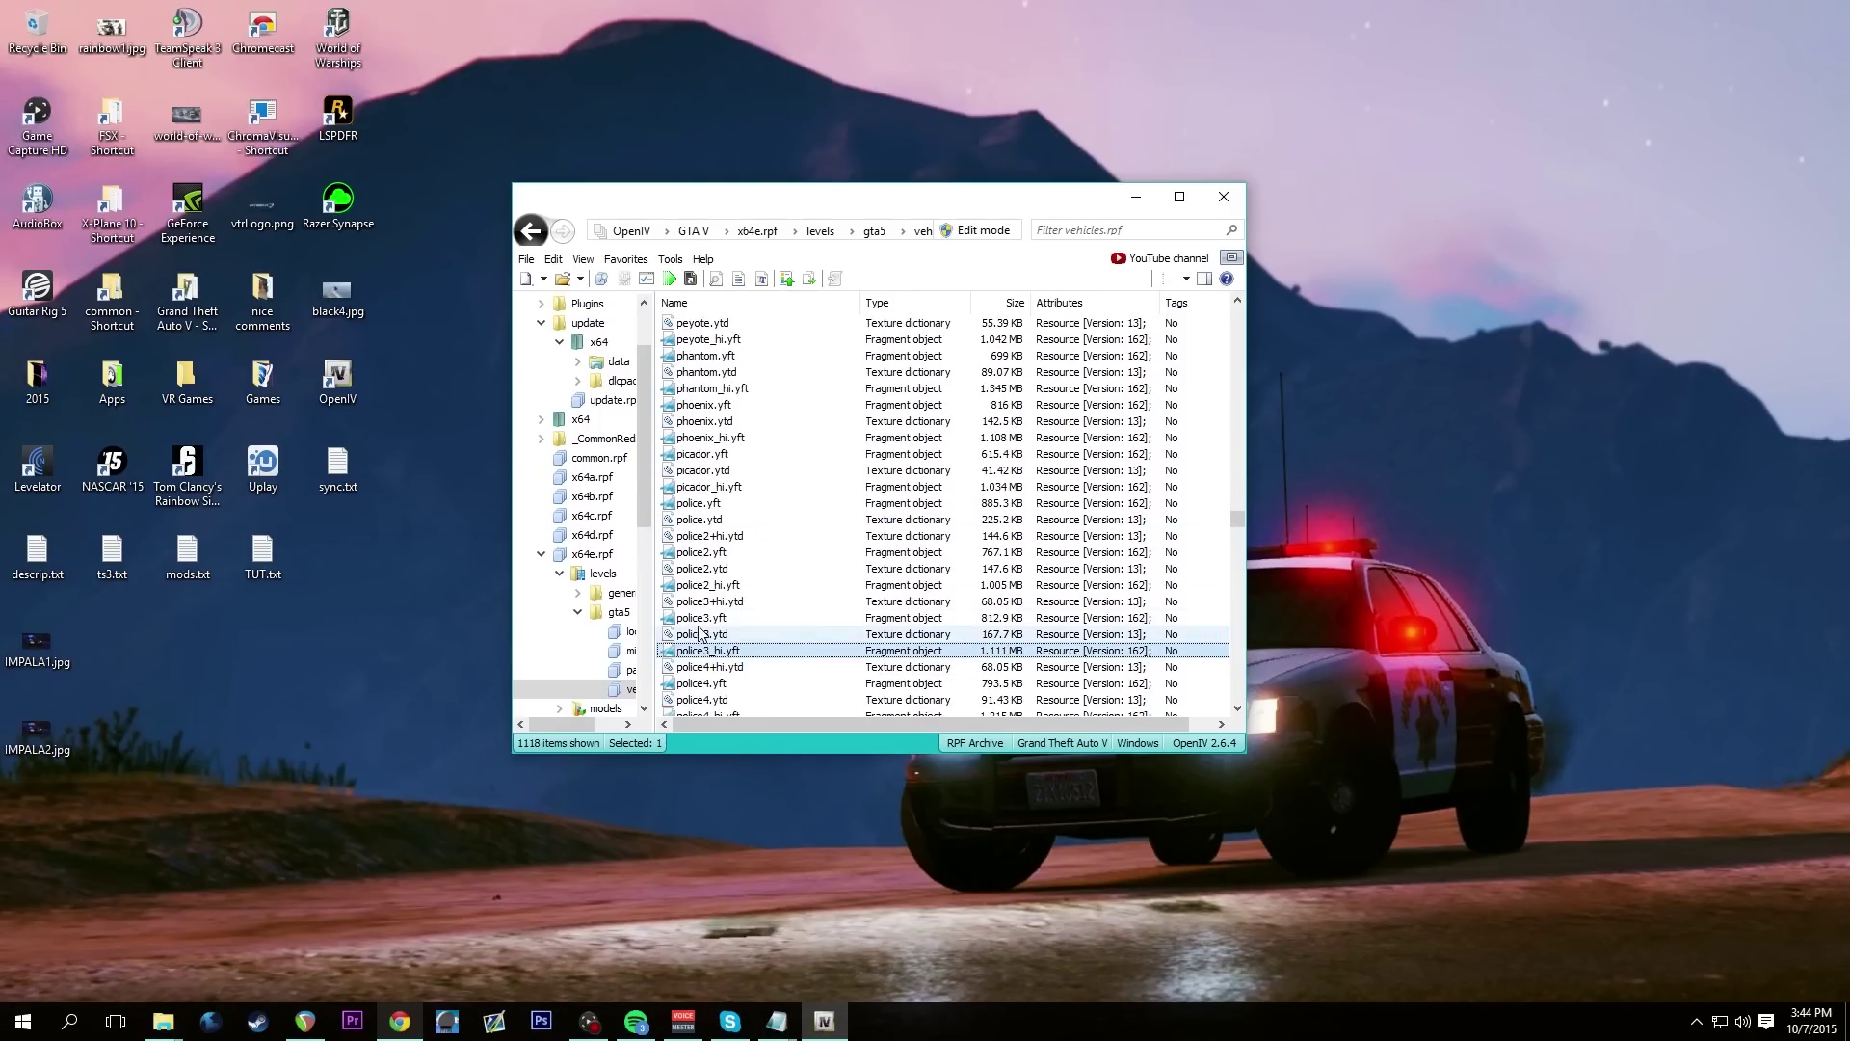
{"action": "scroll", "coordinate": [701, 636], "scroll_direction": "down", "scroll_amount": 1}
{"action": "left_click", "coordinate": [700, 571]}
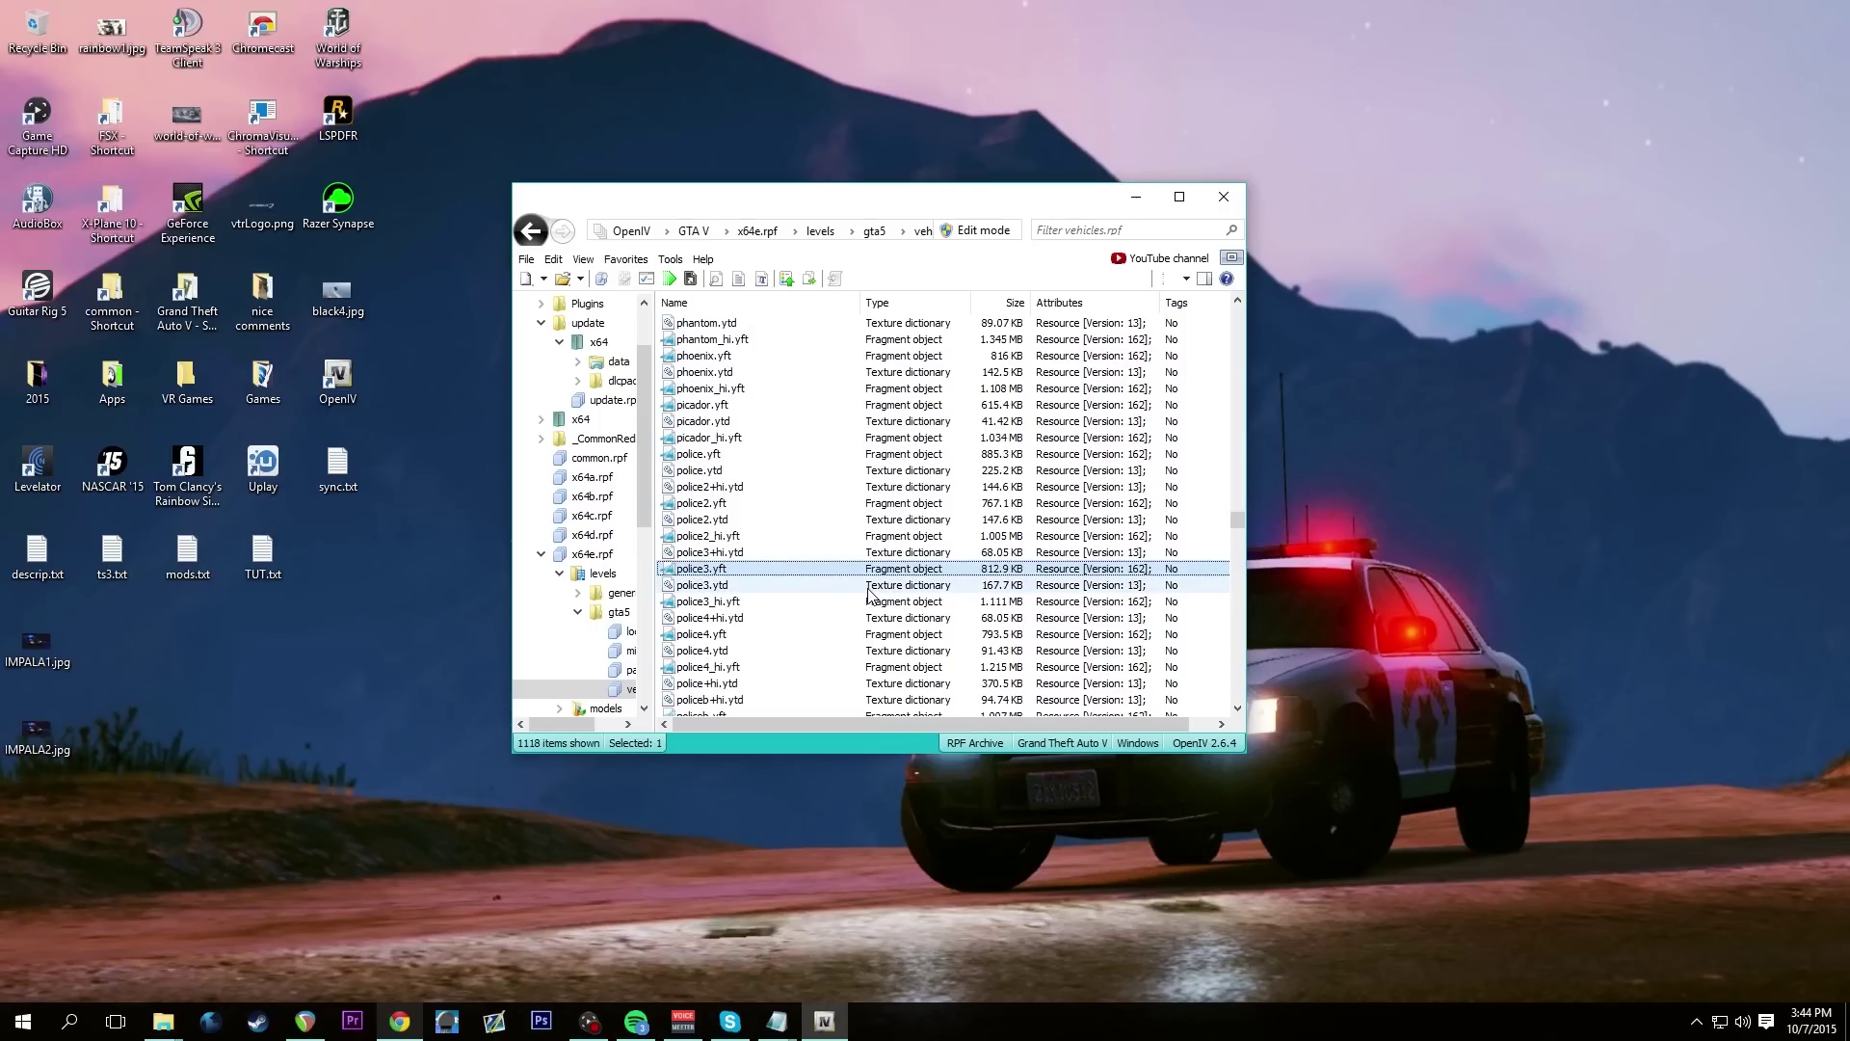
{"action": "left_click", "coordinate": [718, 588]}
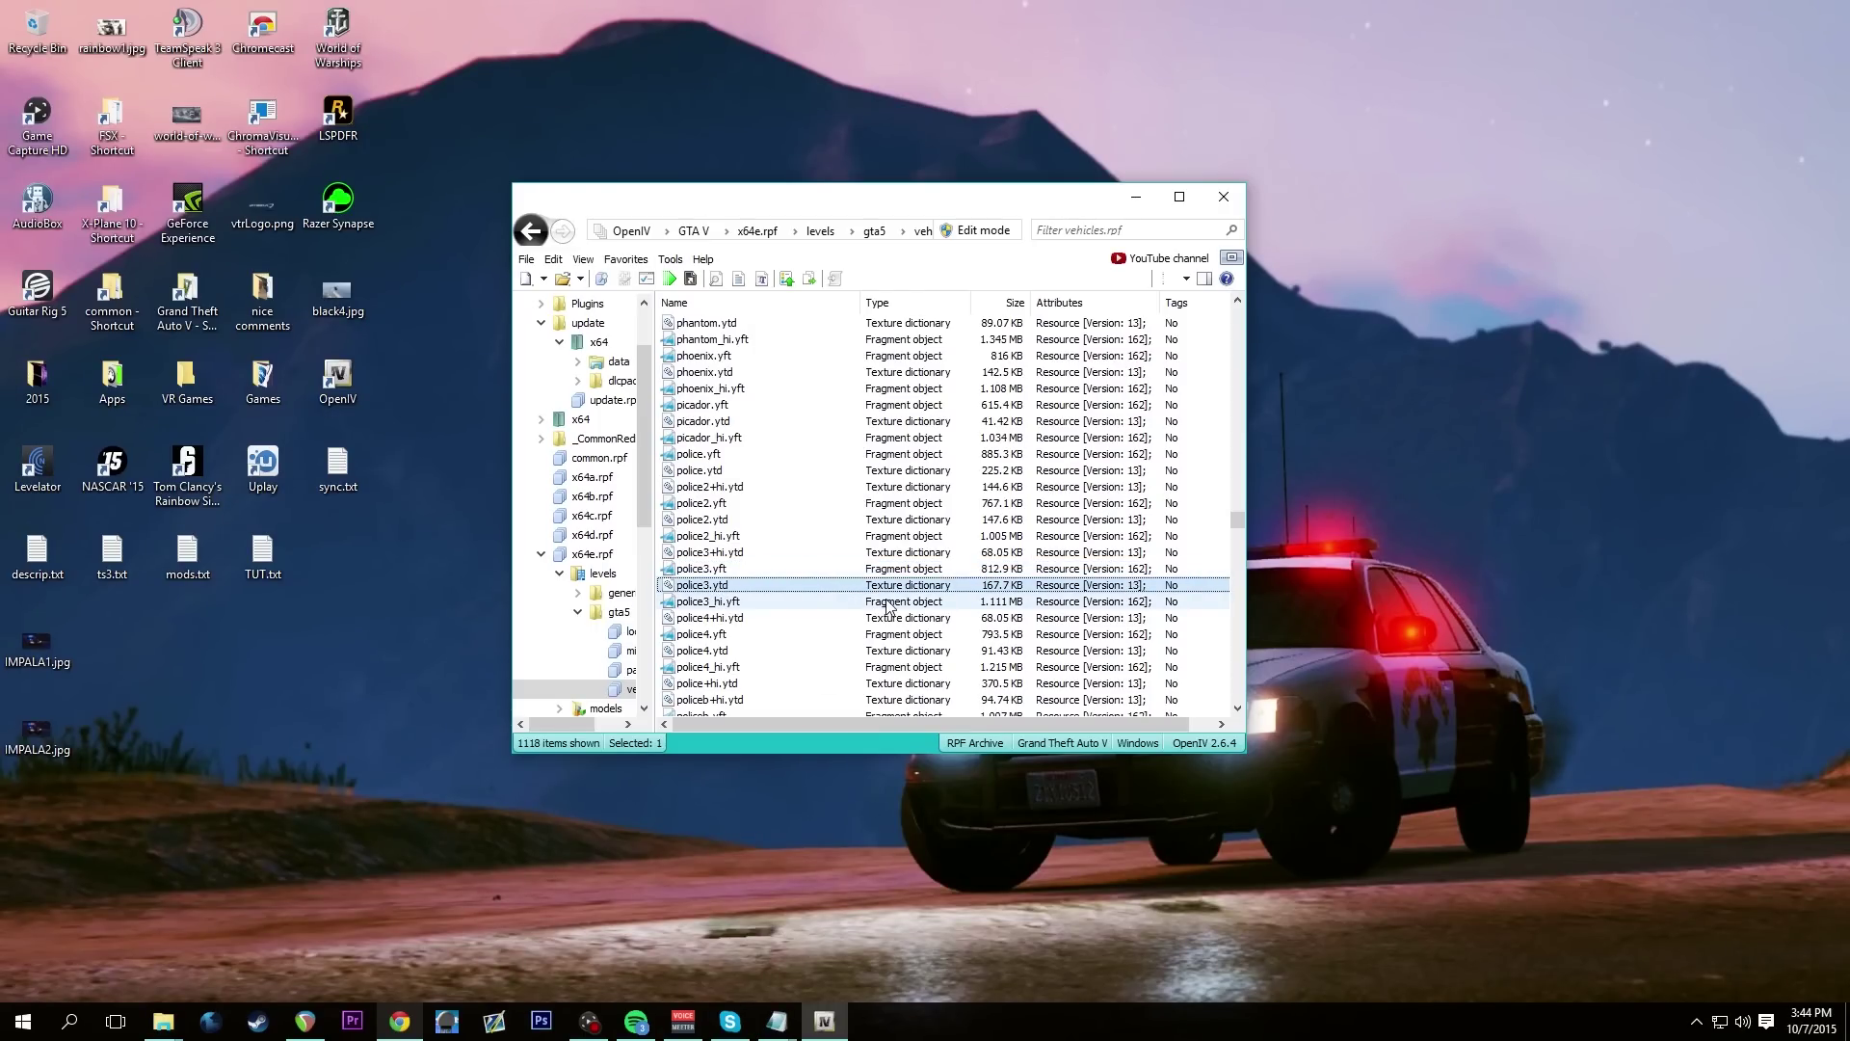
Open police3.ytd and browse its textures, including police3_xhatch and police3_lights
{"action": "double_click", "coordinate": [698, 586]}
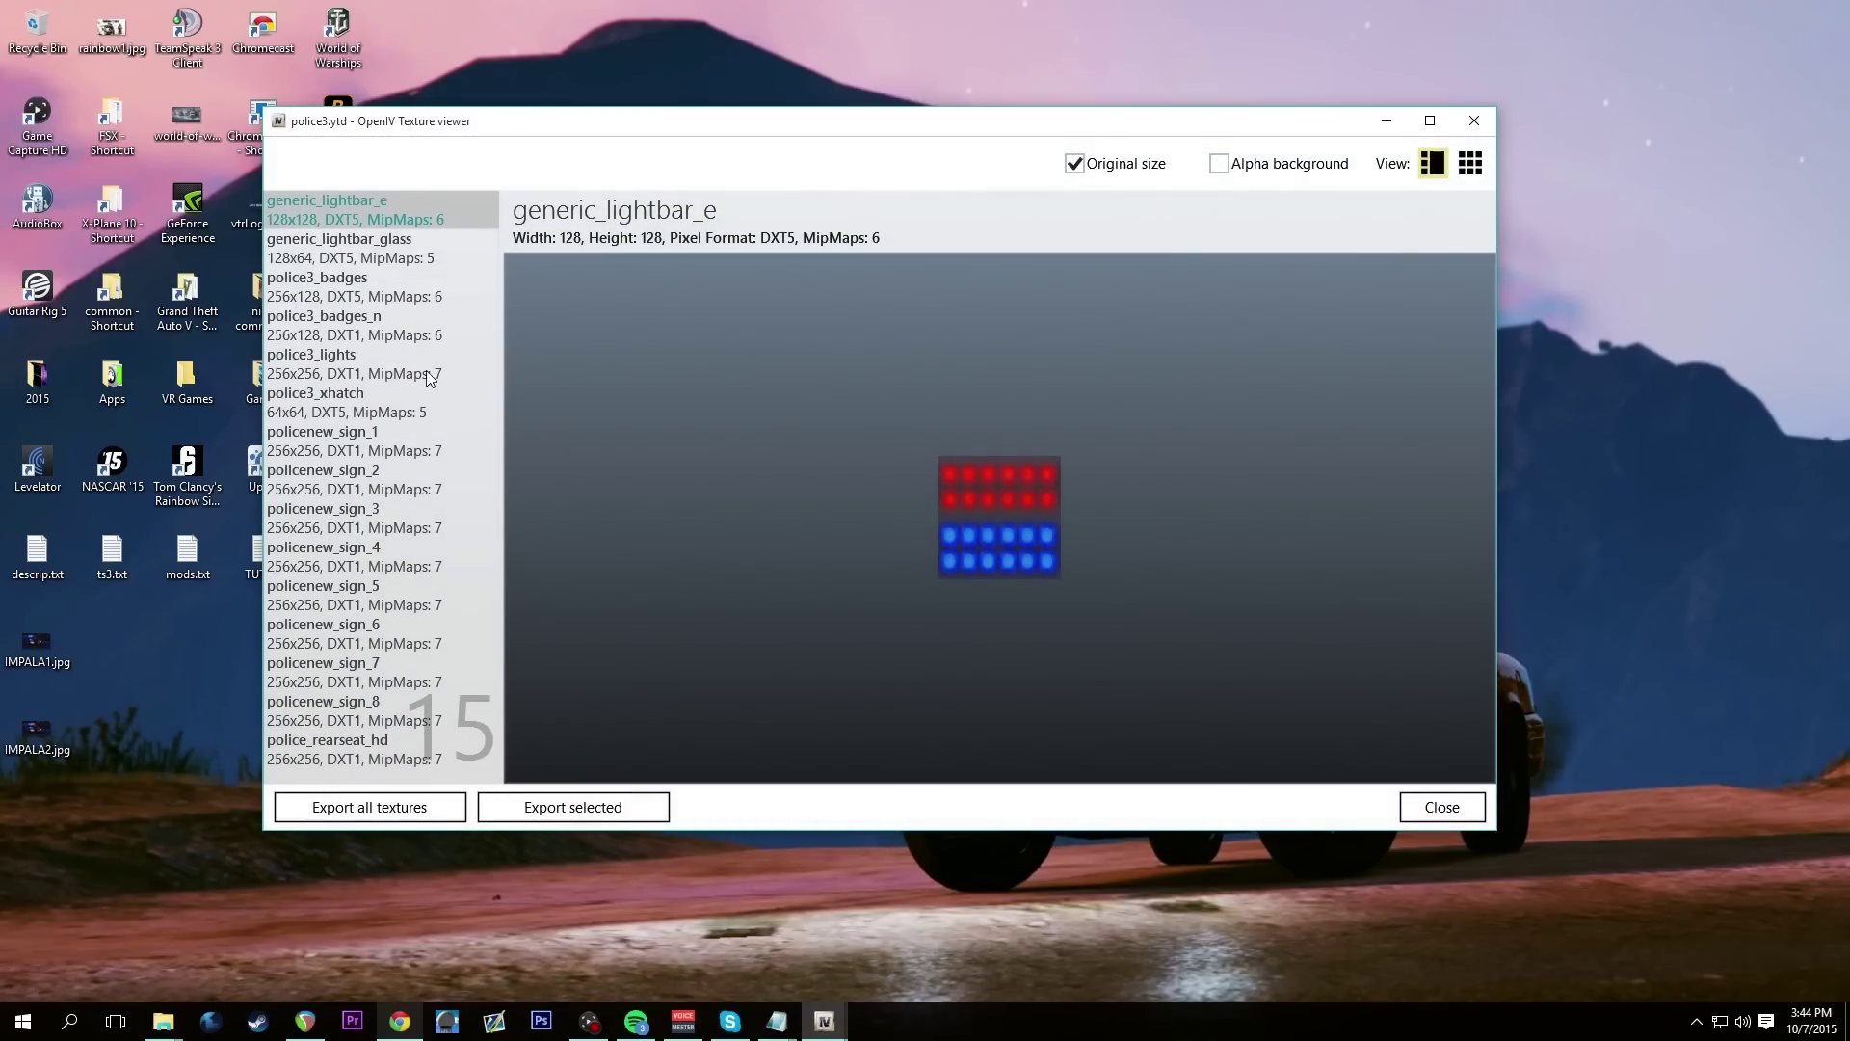
{"action": "left_click_drag", "start_coordinate": [347, 248], "coordinate": [365, 642]}
{"action": "key", "text": "Up"}
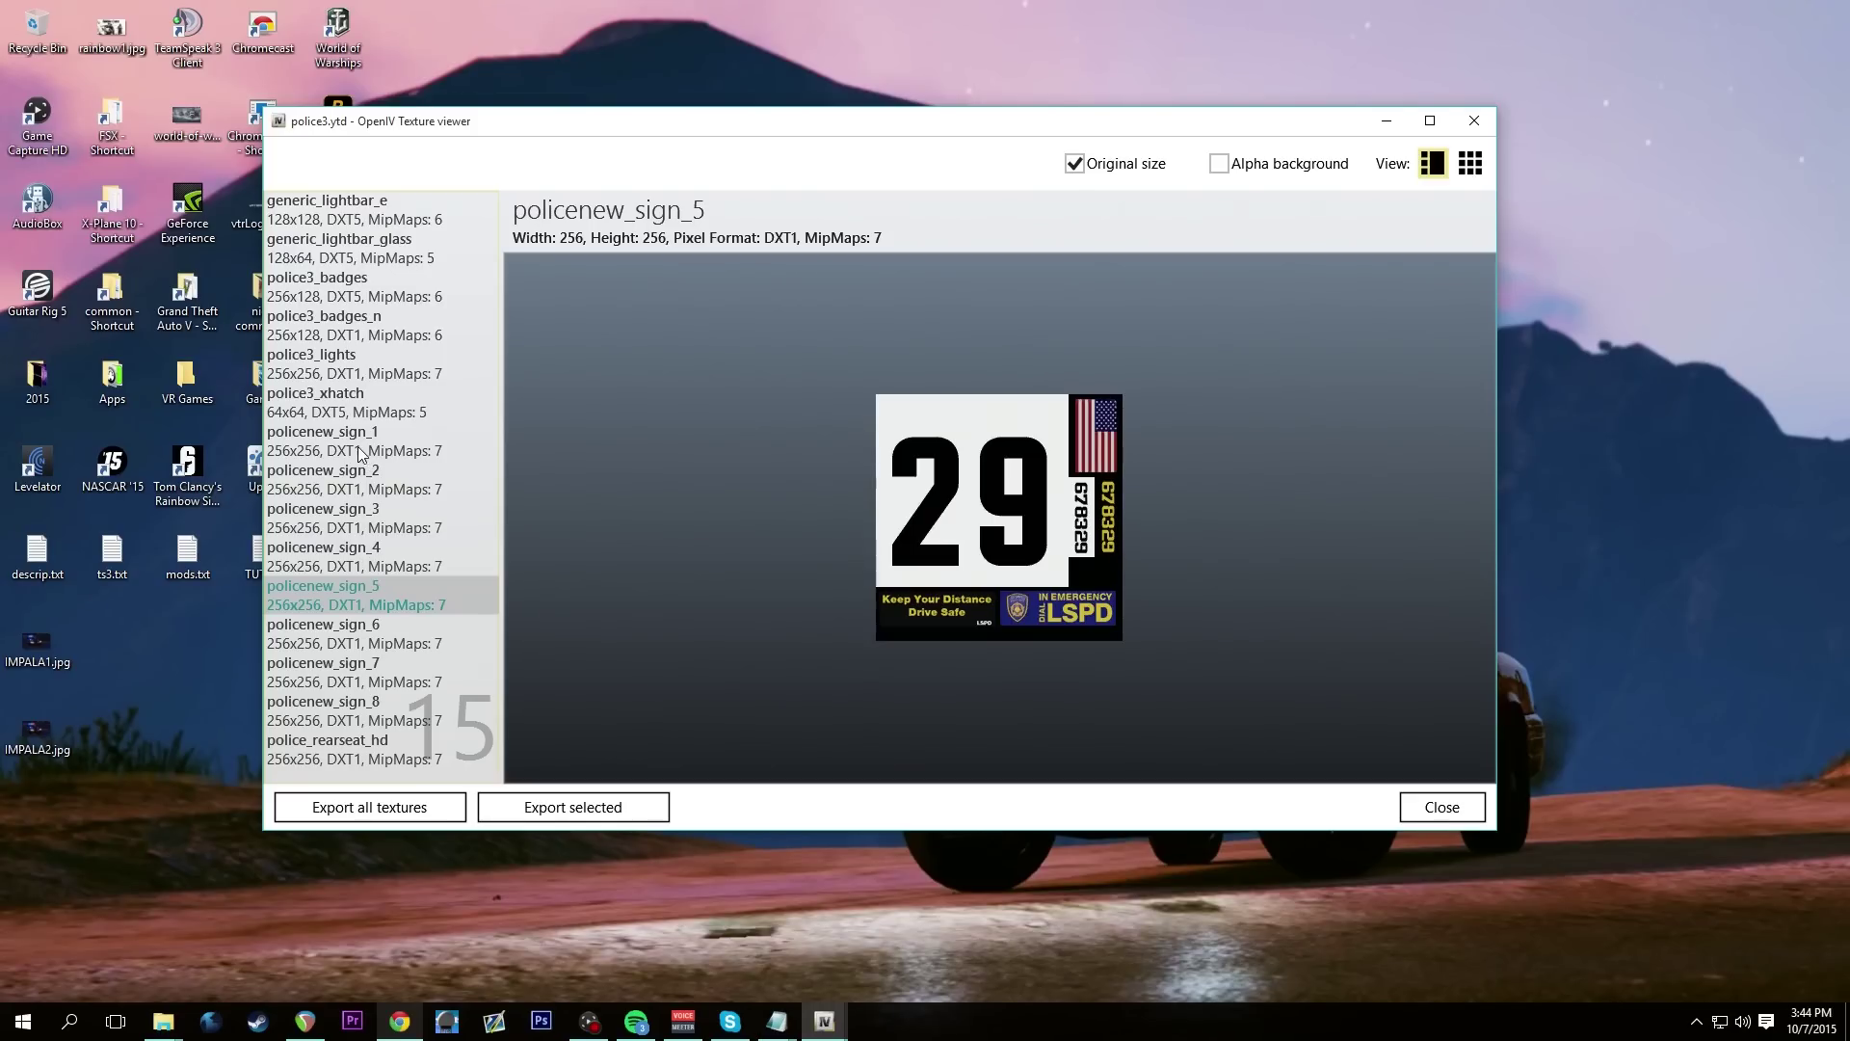
{"action": "left_click_drag", "start_coordinate": [359, 454], "coordinate": [350, 362]}
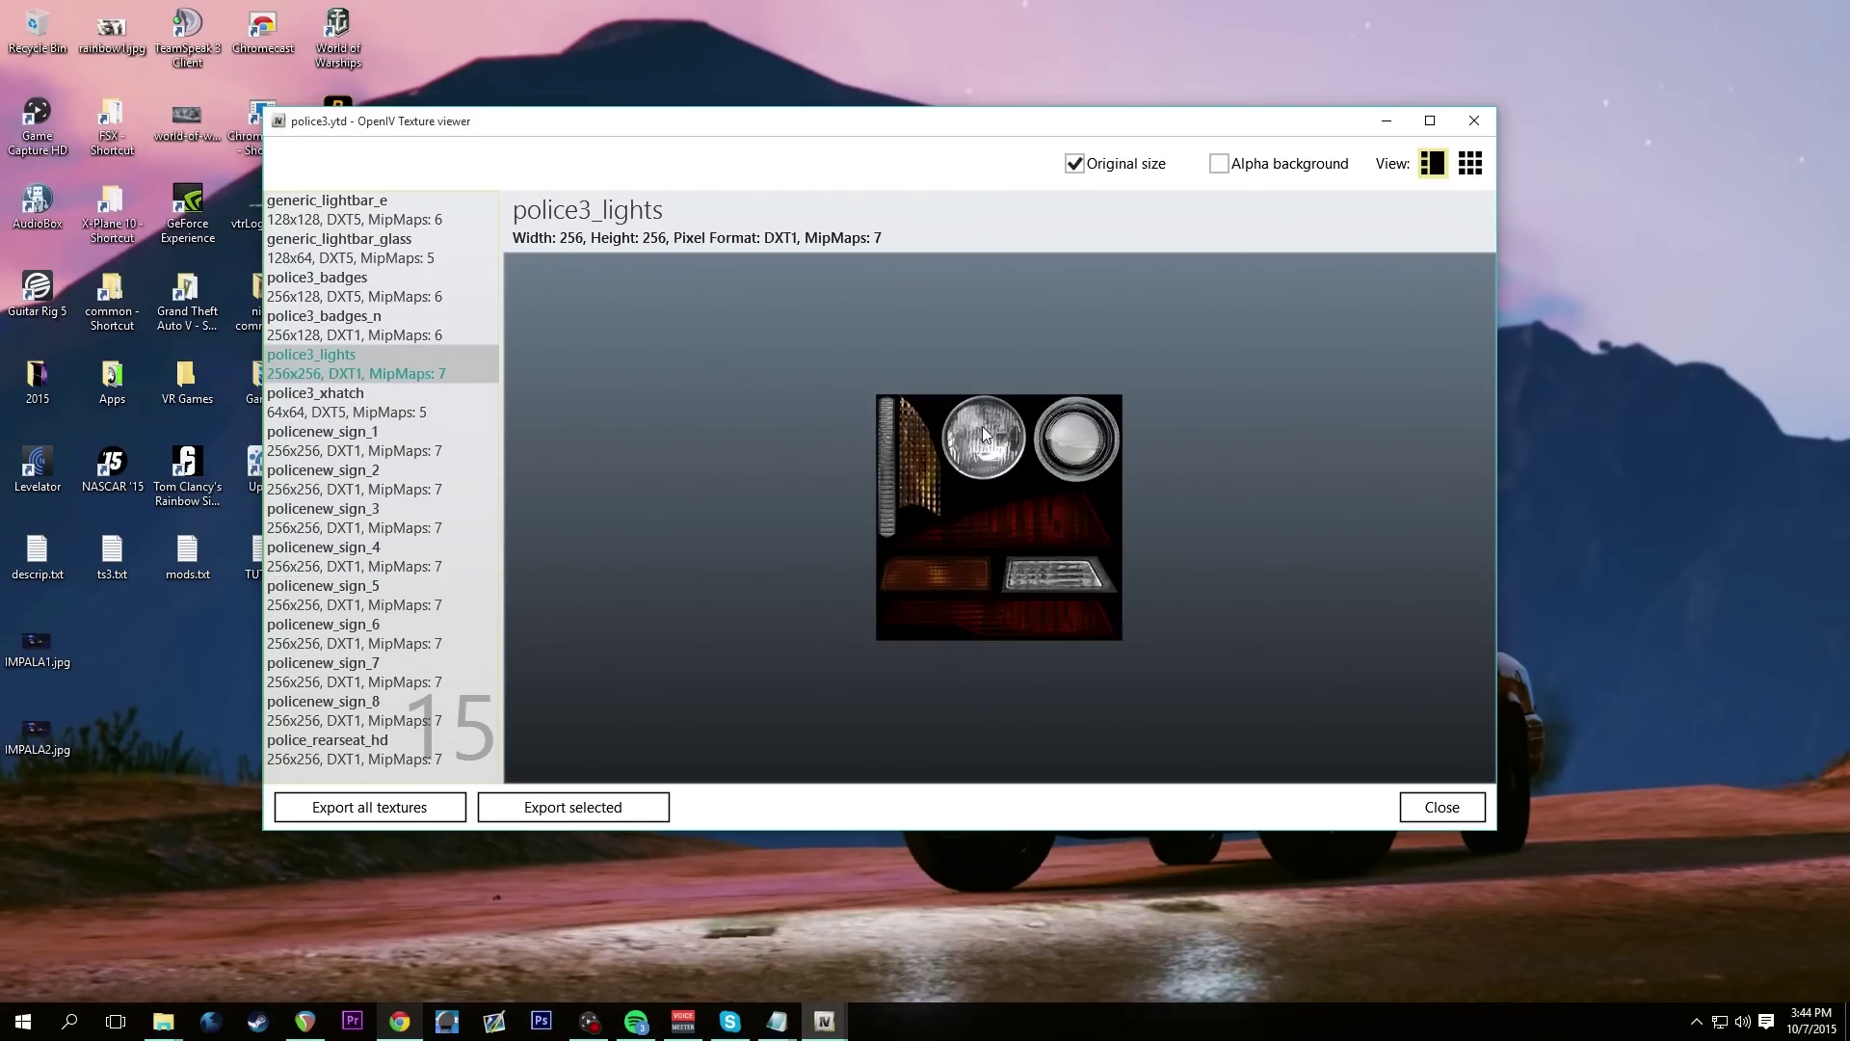
{"action": "left_click", "coordinate": [333, 401]}
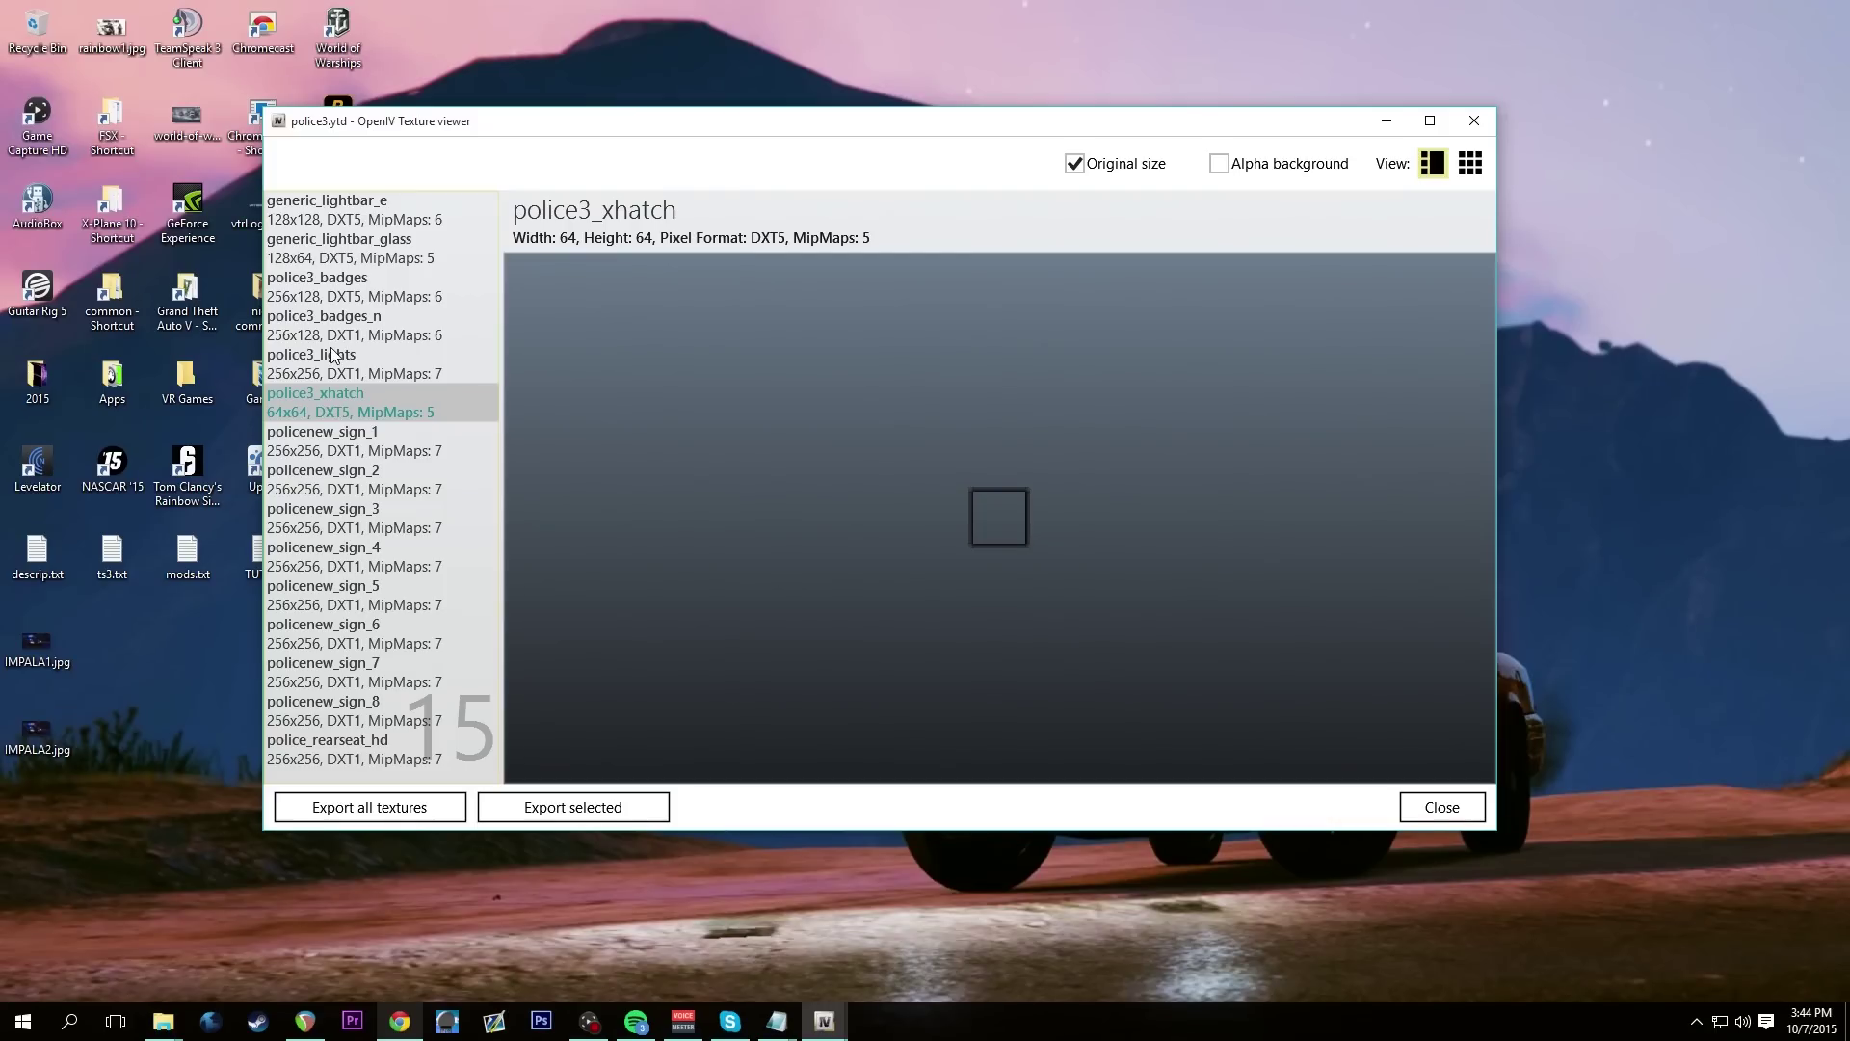
{"action": "left_click", "coordinate": [334, 359]}
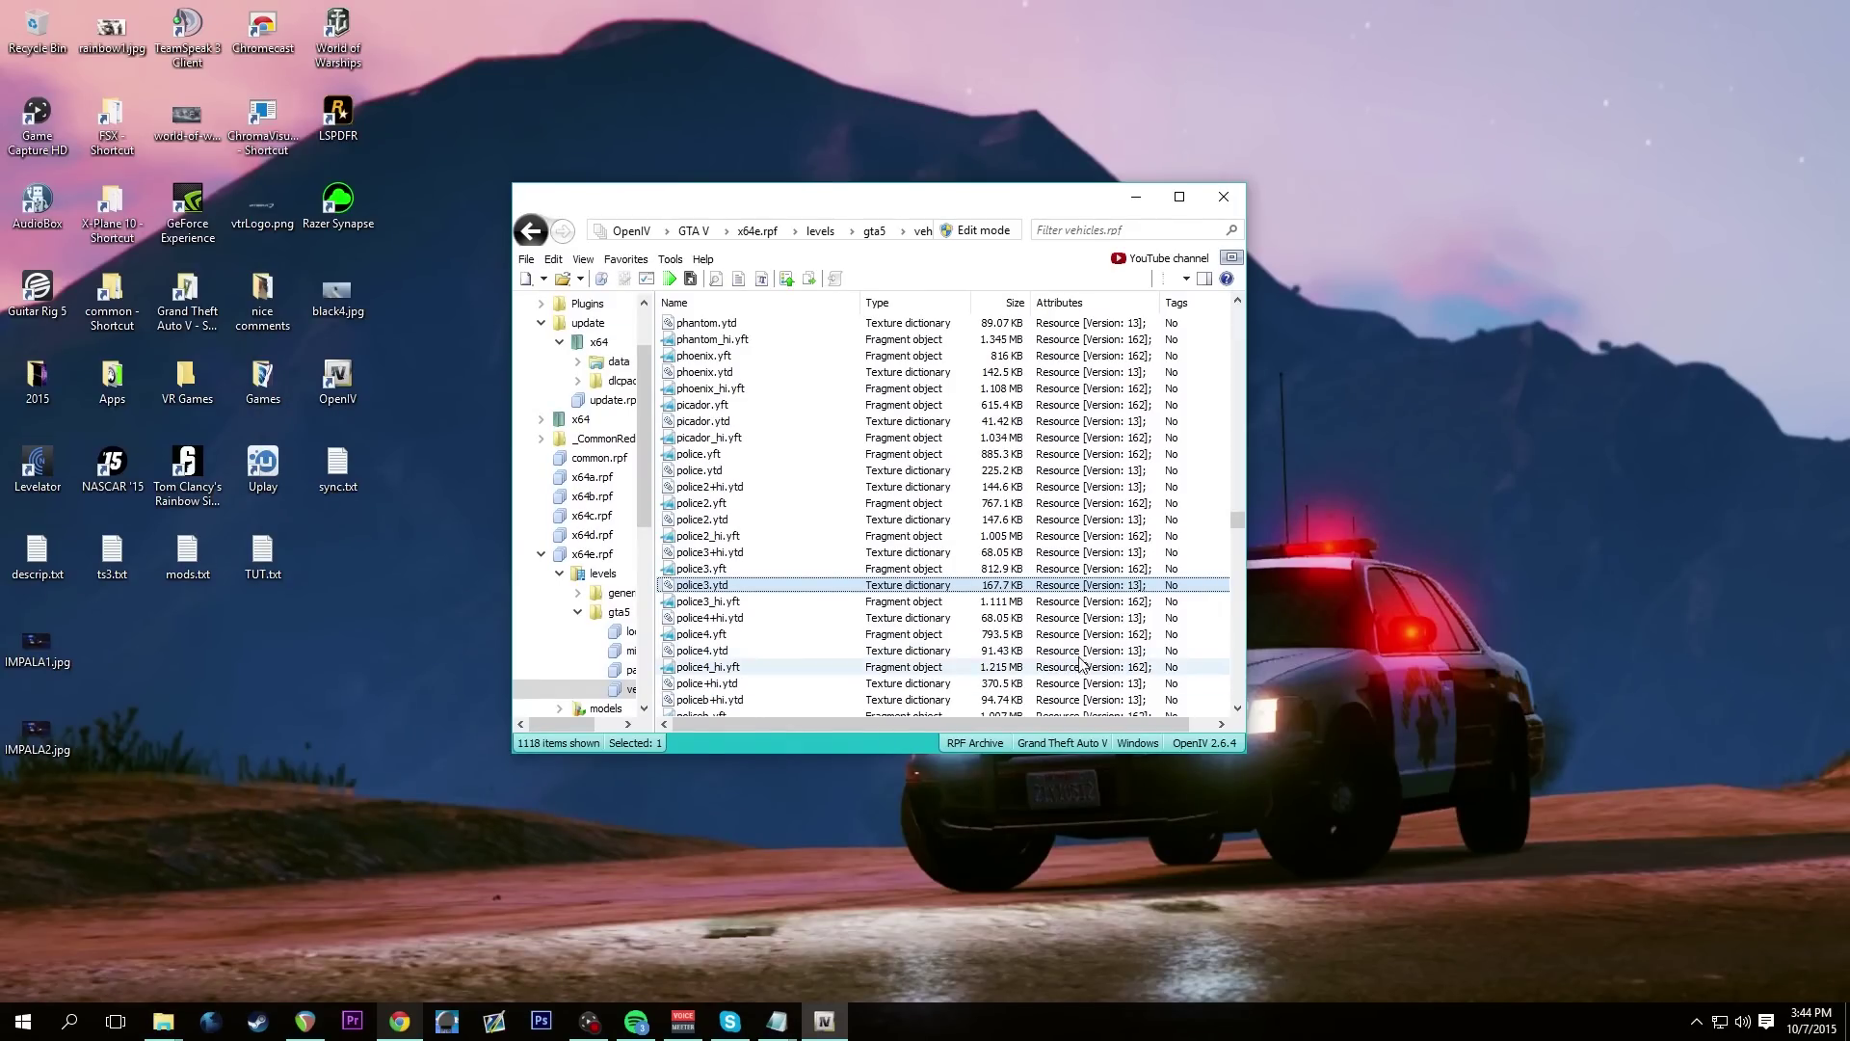
{"action": "left_click_drag", "start_coordinate": [922, 198], "coordinate": [783, 202]}
Switch vehicles.rpf into edit mode, answering Yes to the editing warning
{"action": "left_click", "coordinate": [832, 232]}
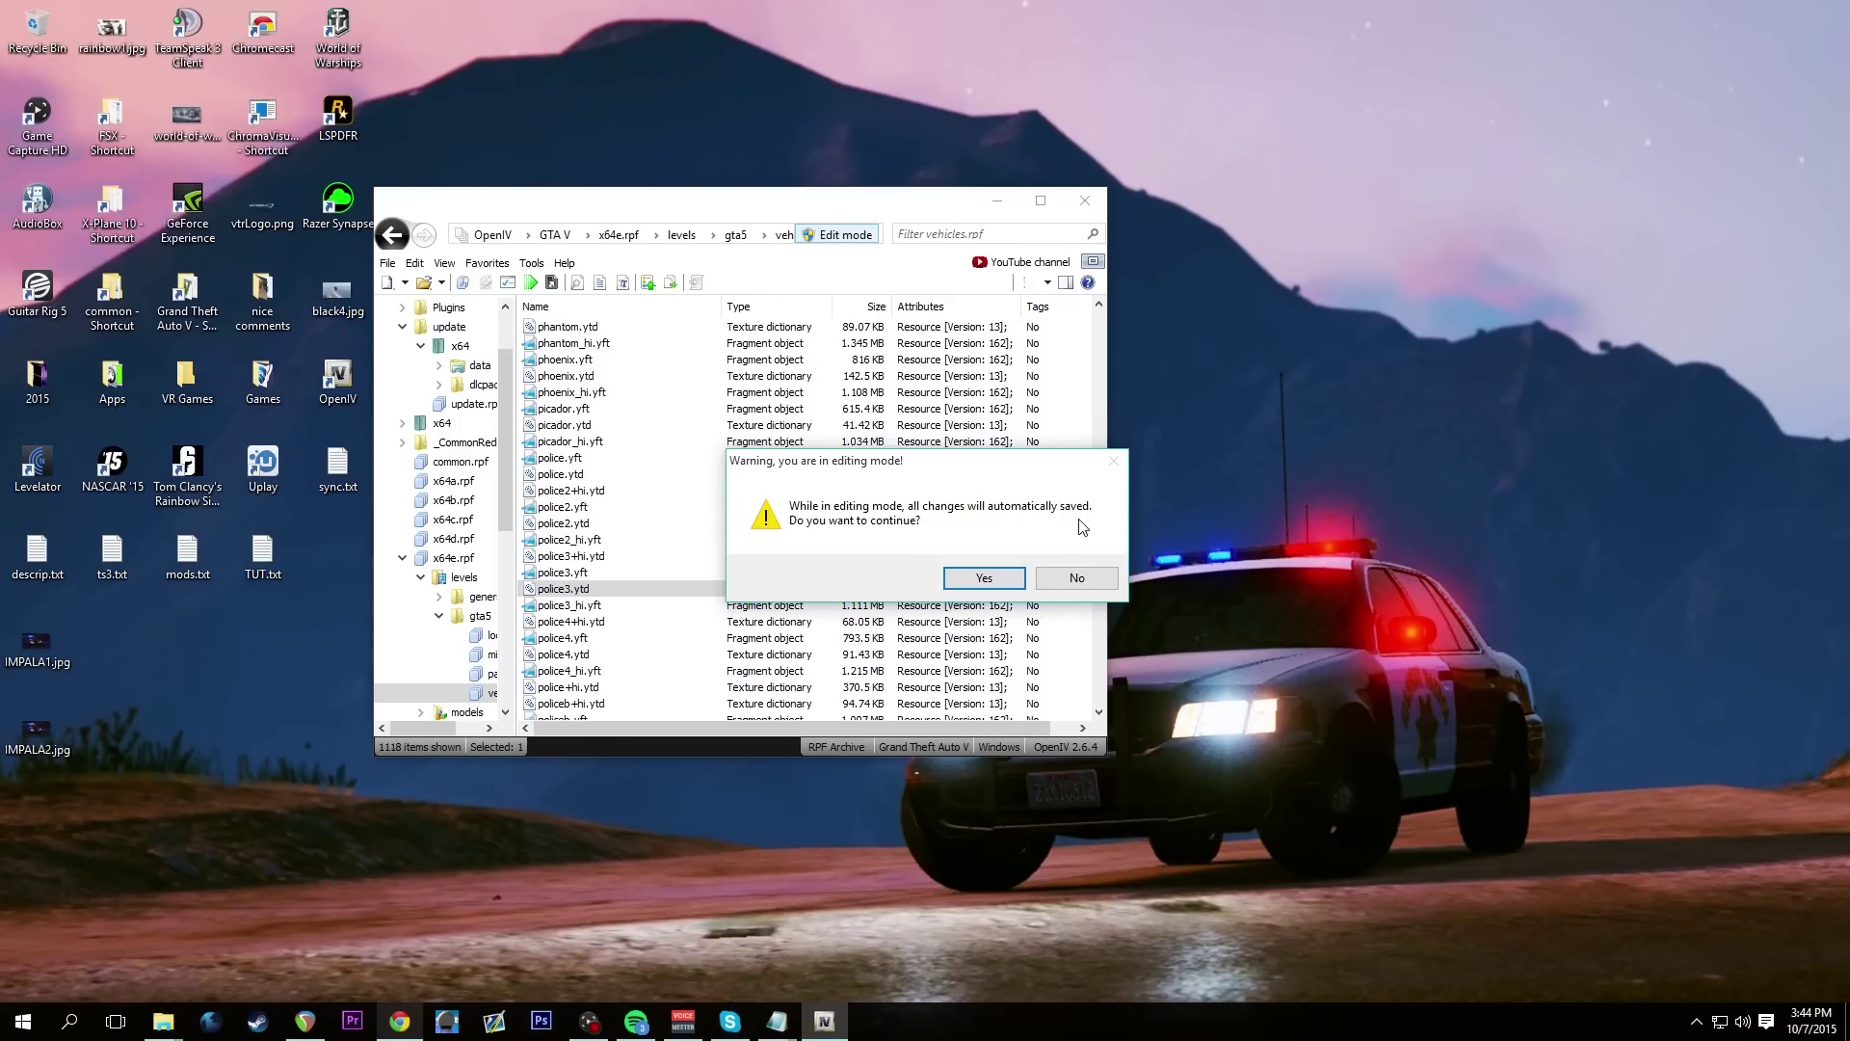
{"action": "left_click", "coordinate": [978, 581]}
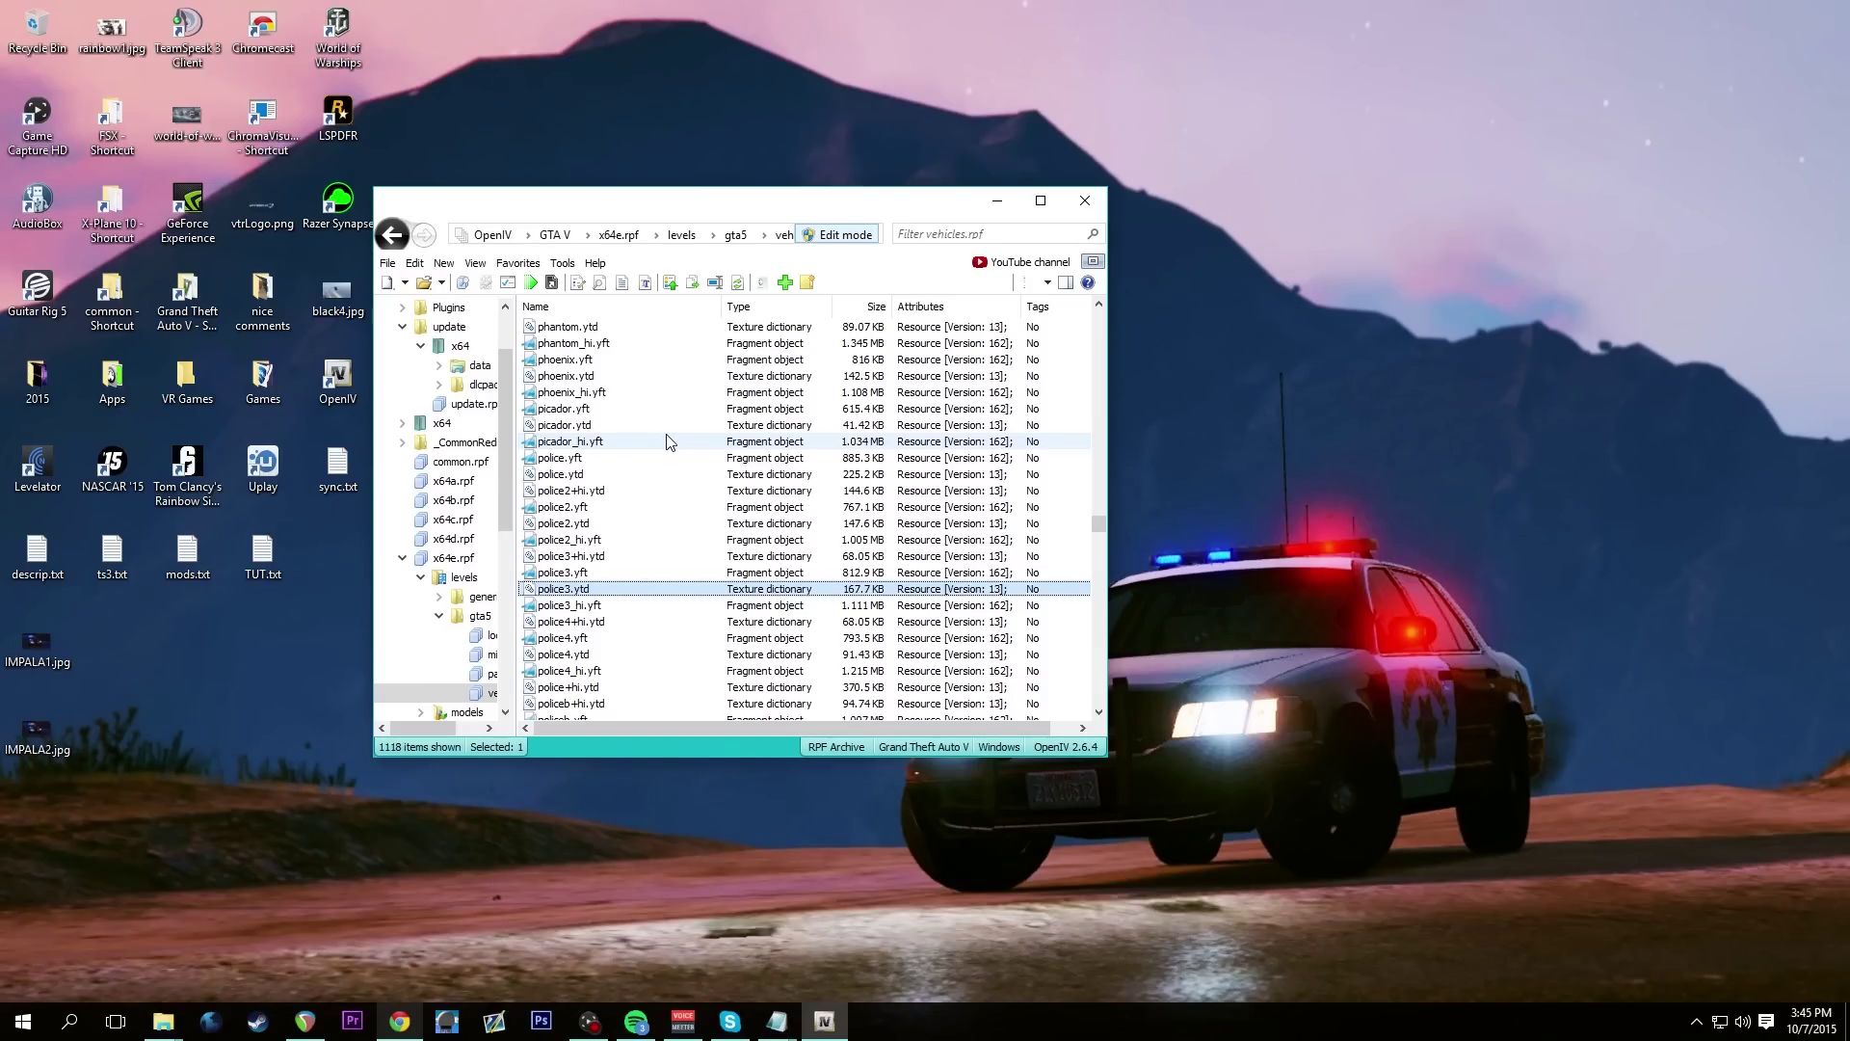
{"action": "left_click", "coordinate": [1696, 1023]}
{"action": "left_click", "coordinate": [1695, 1023]}
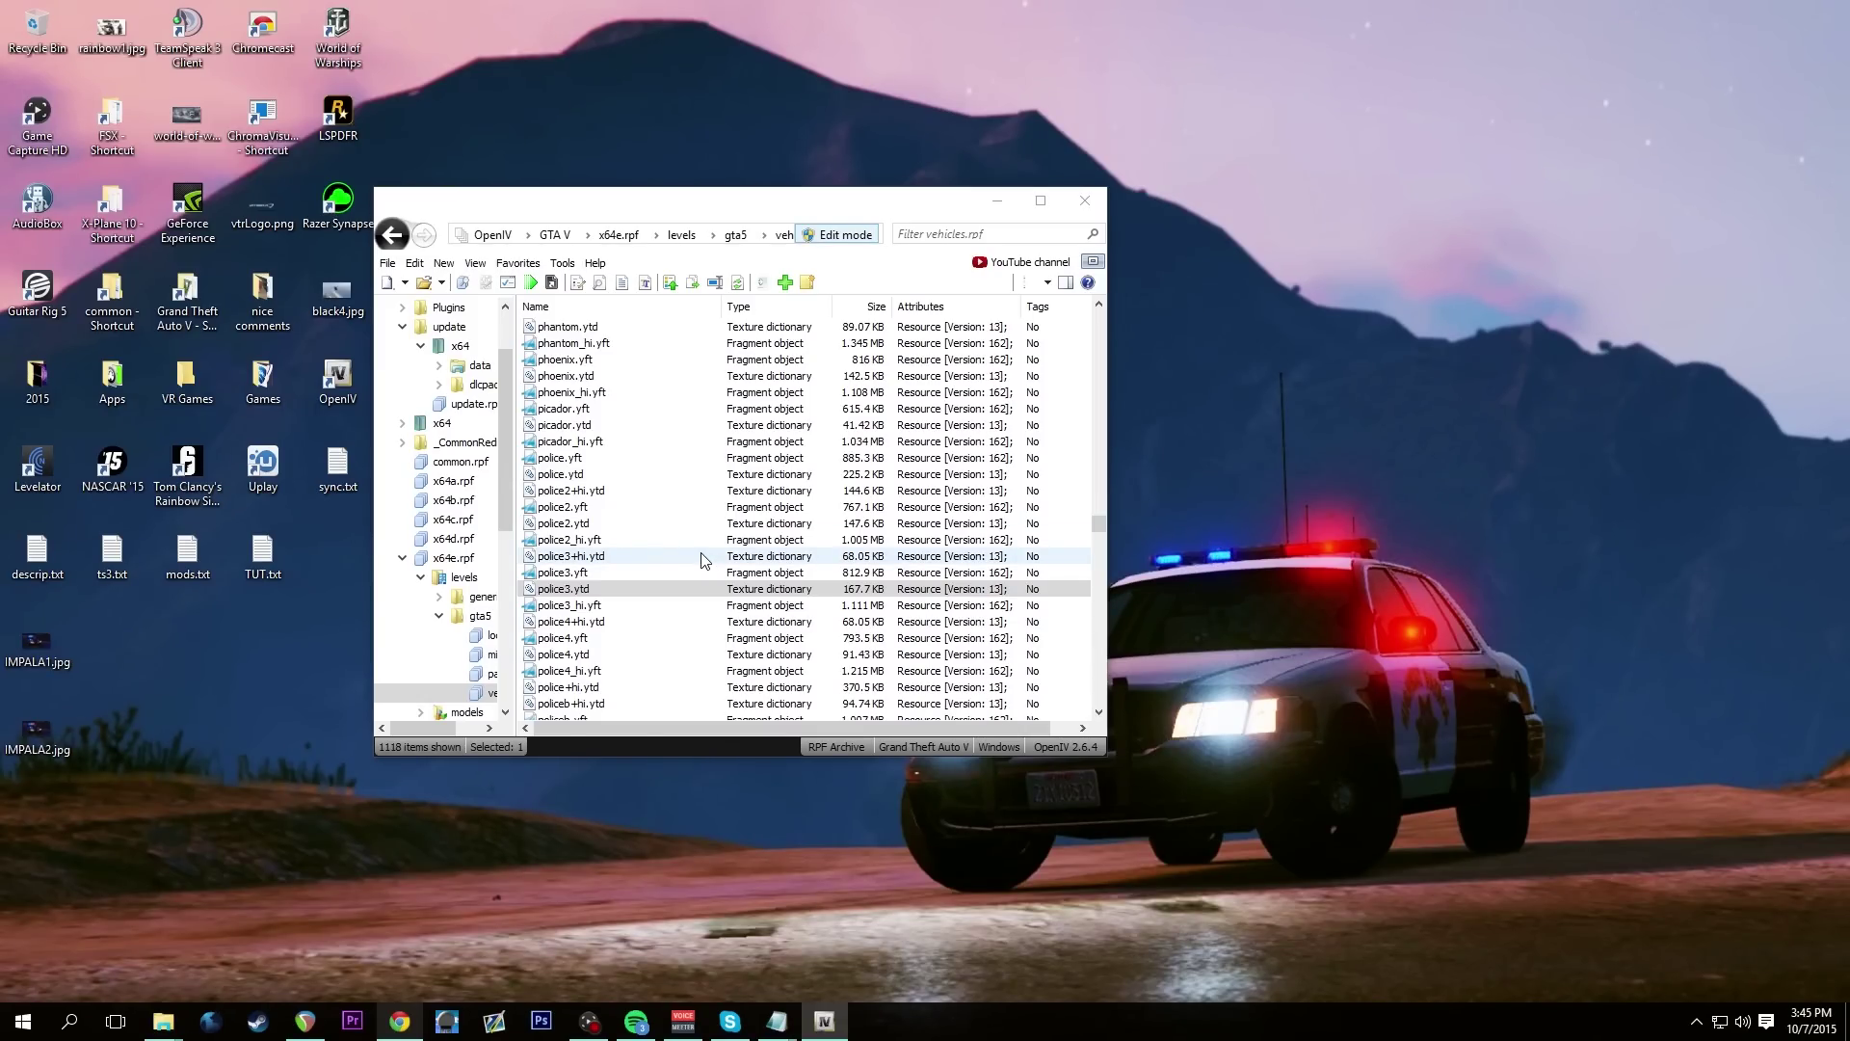
Show the Impala mod's VEHICLE FILES folder in Explorer, placed beside OpenIV
{"action": "left_click", "coordinate": [163, 1020]}
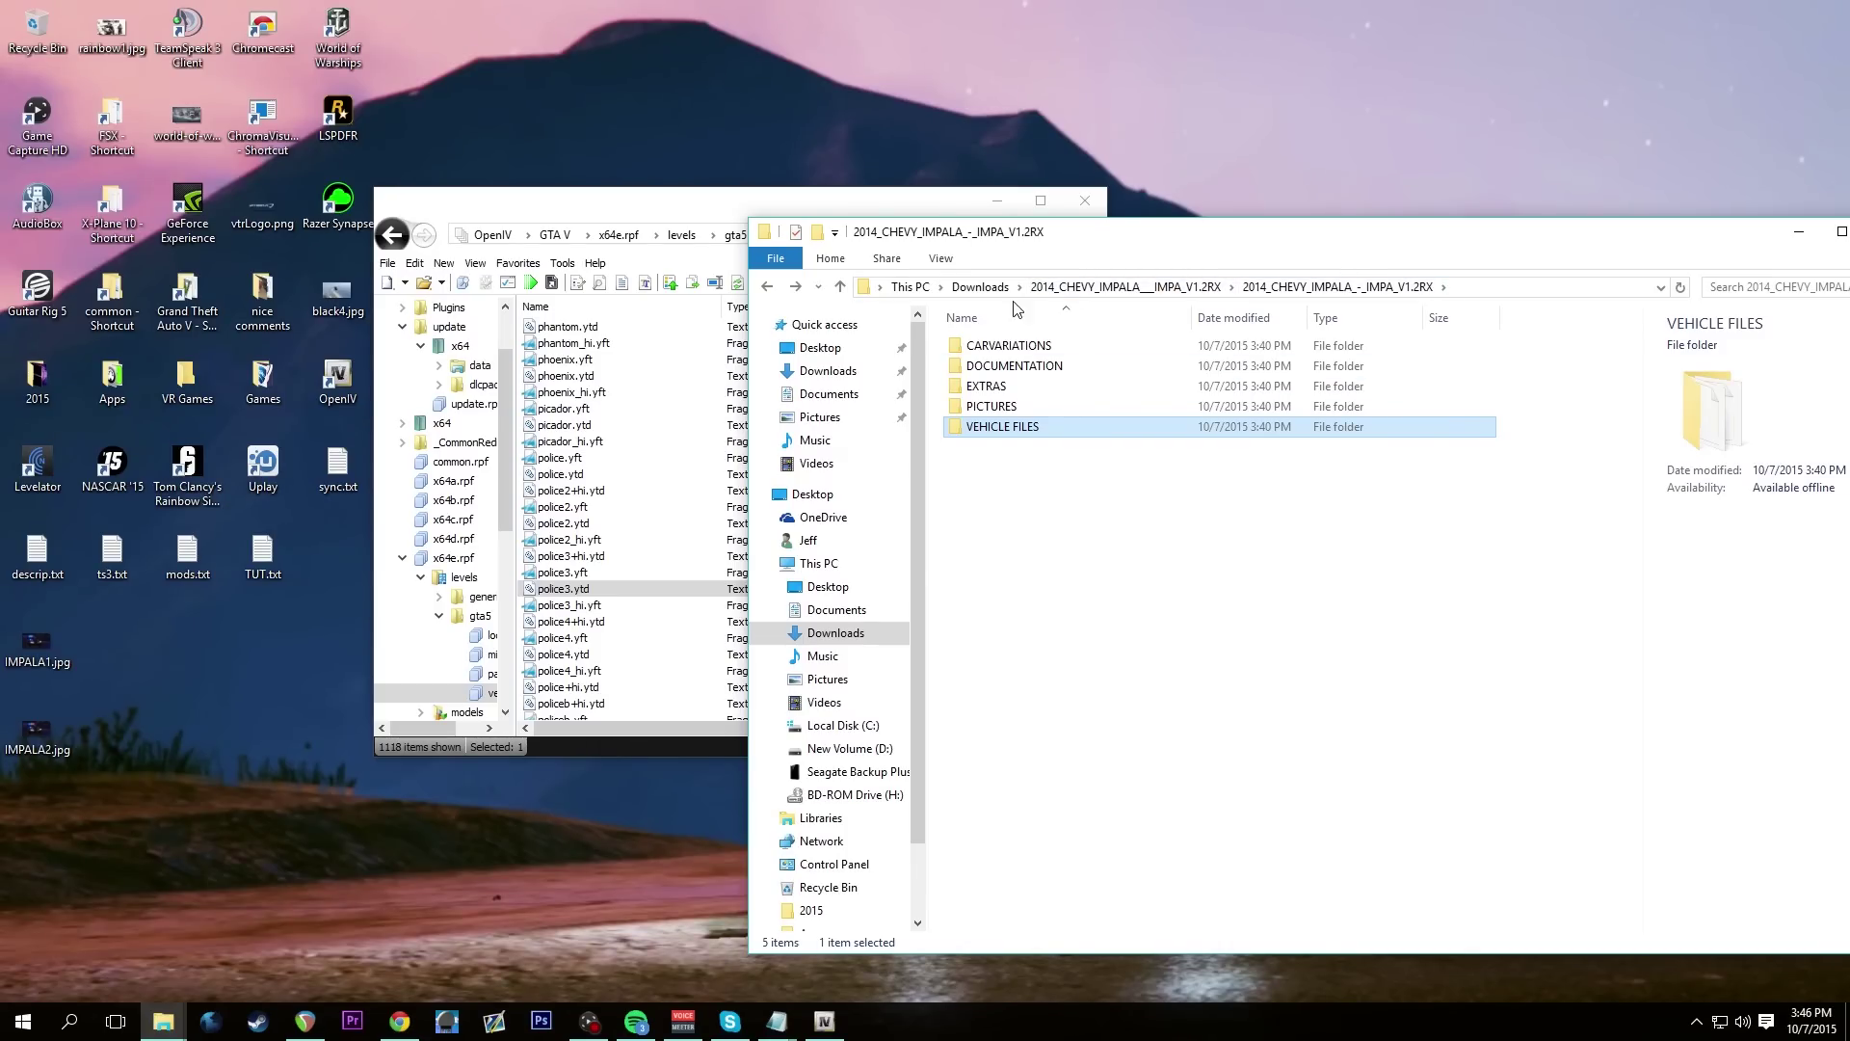
{"action": "left_click", "coordinate": [1012, 346]}
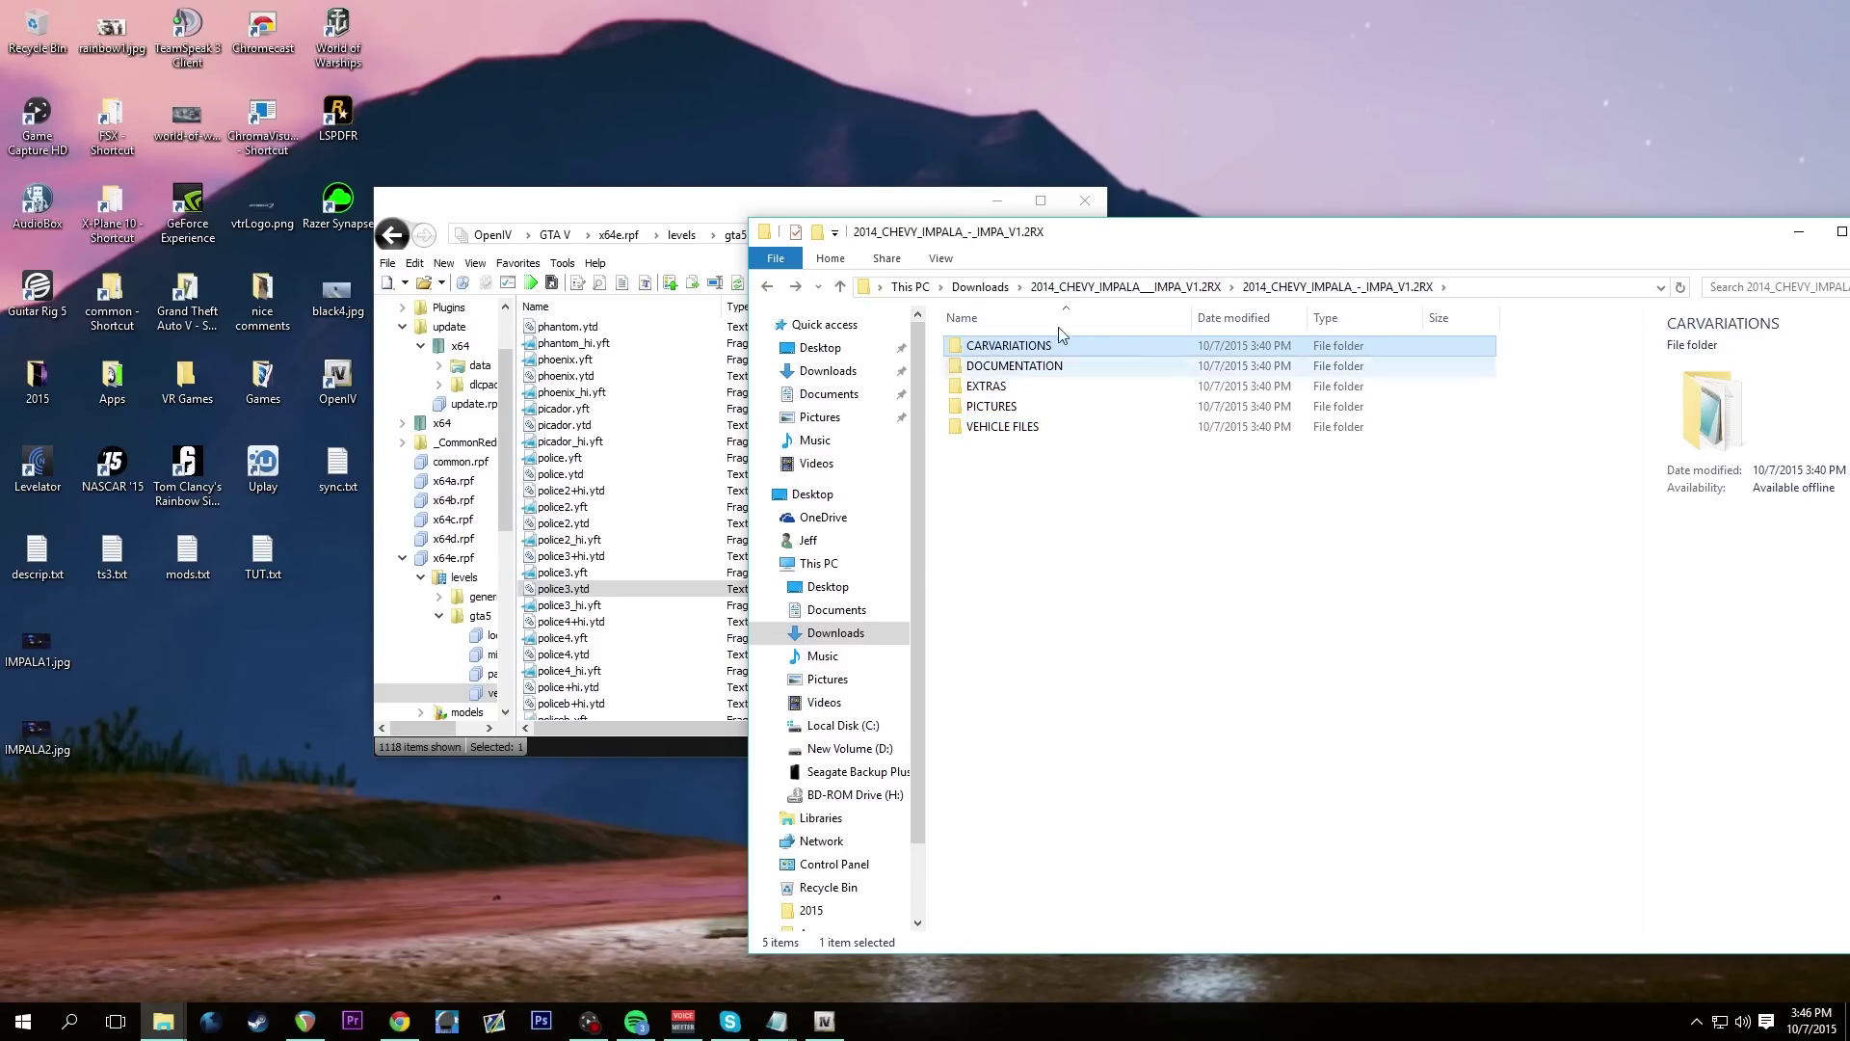
{"action": "double_click", "coordinate": [994, 432]}
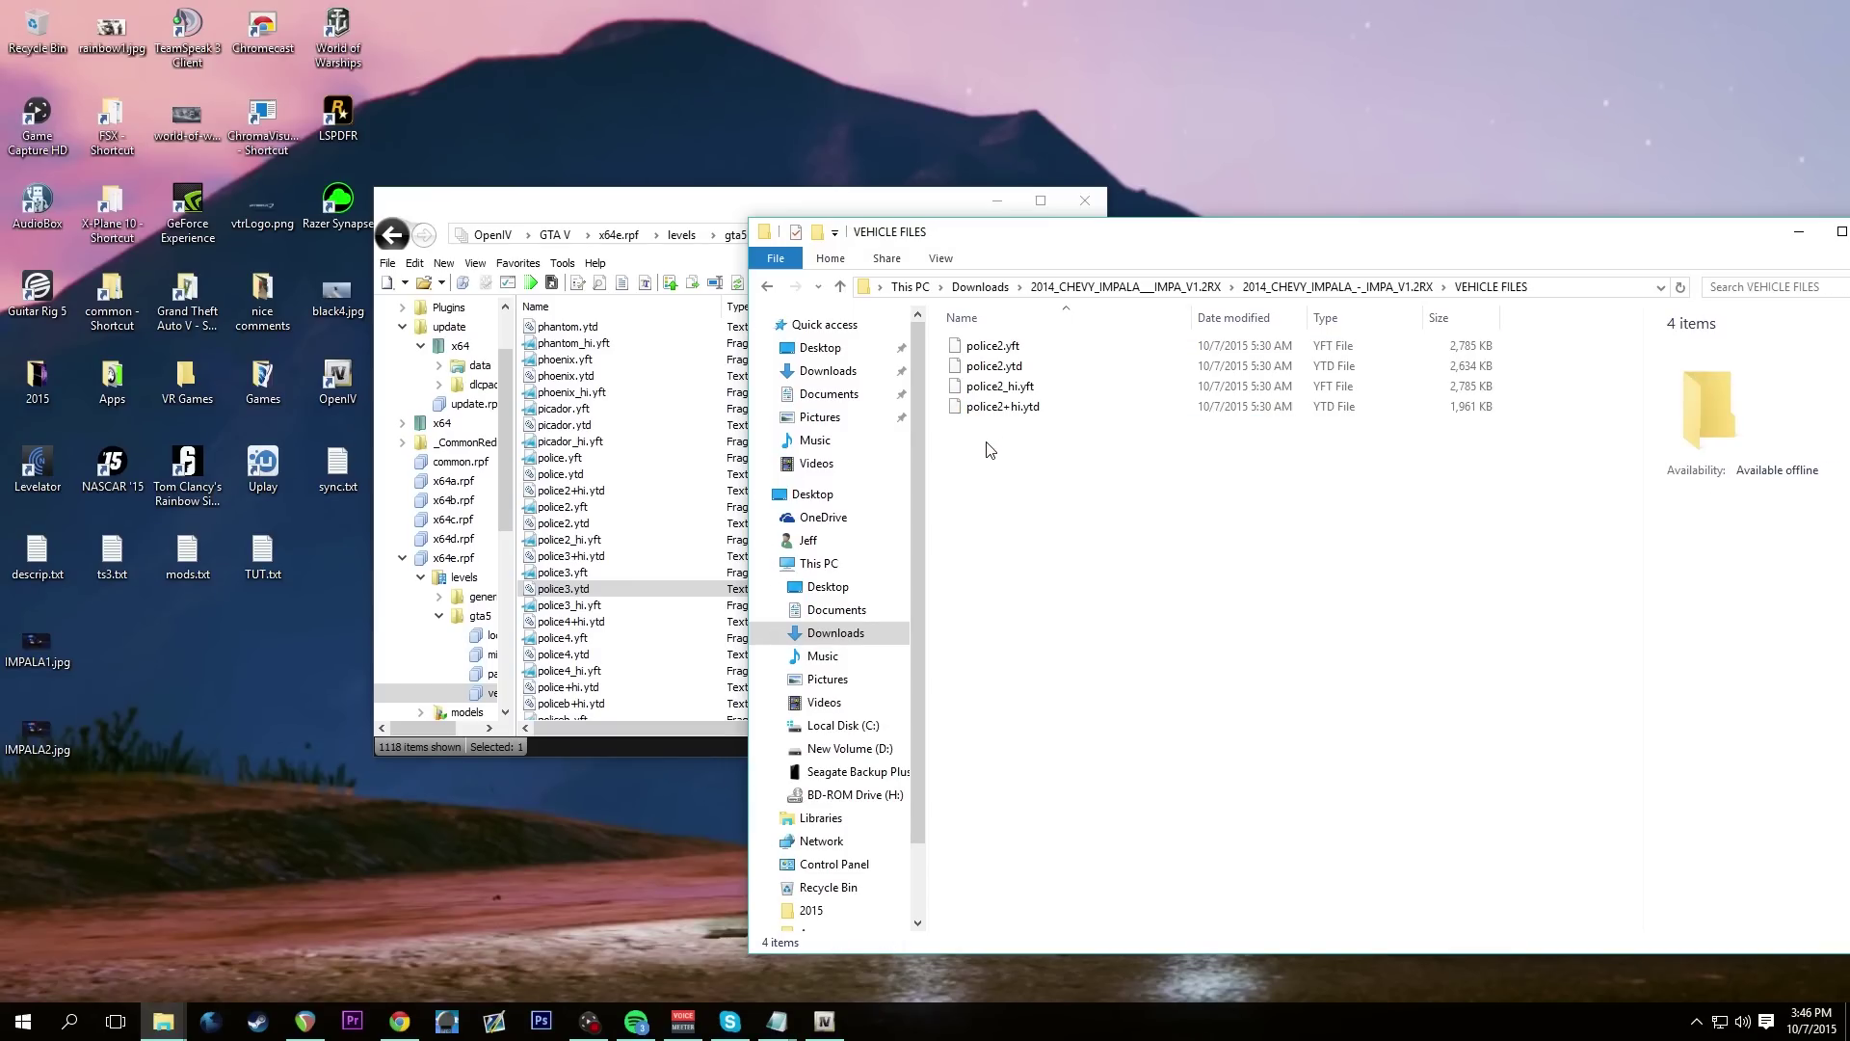
{"action": "left_click_drag", "start_coordinate": [1004, 240], "coordinate": [1180, 301]}
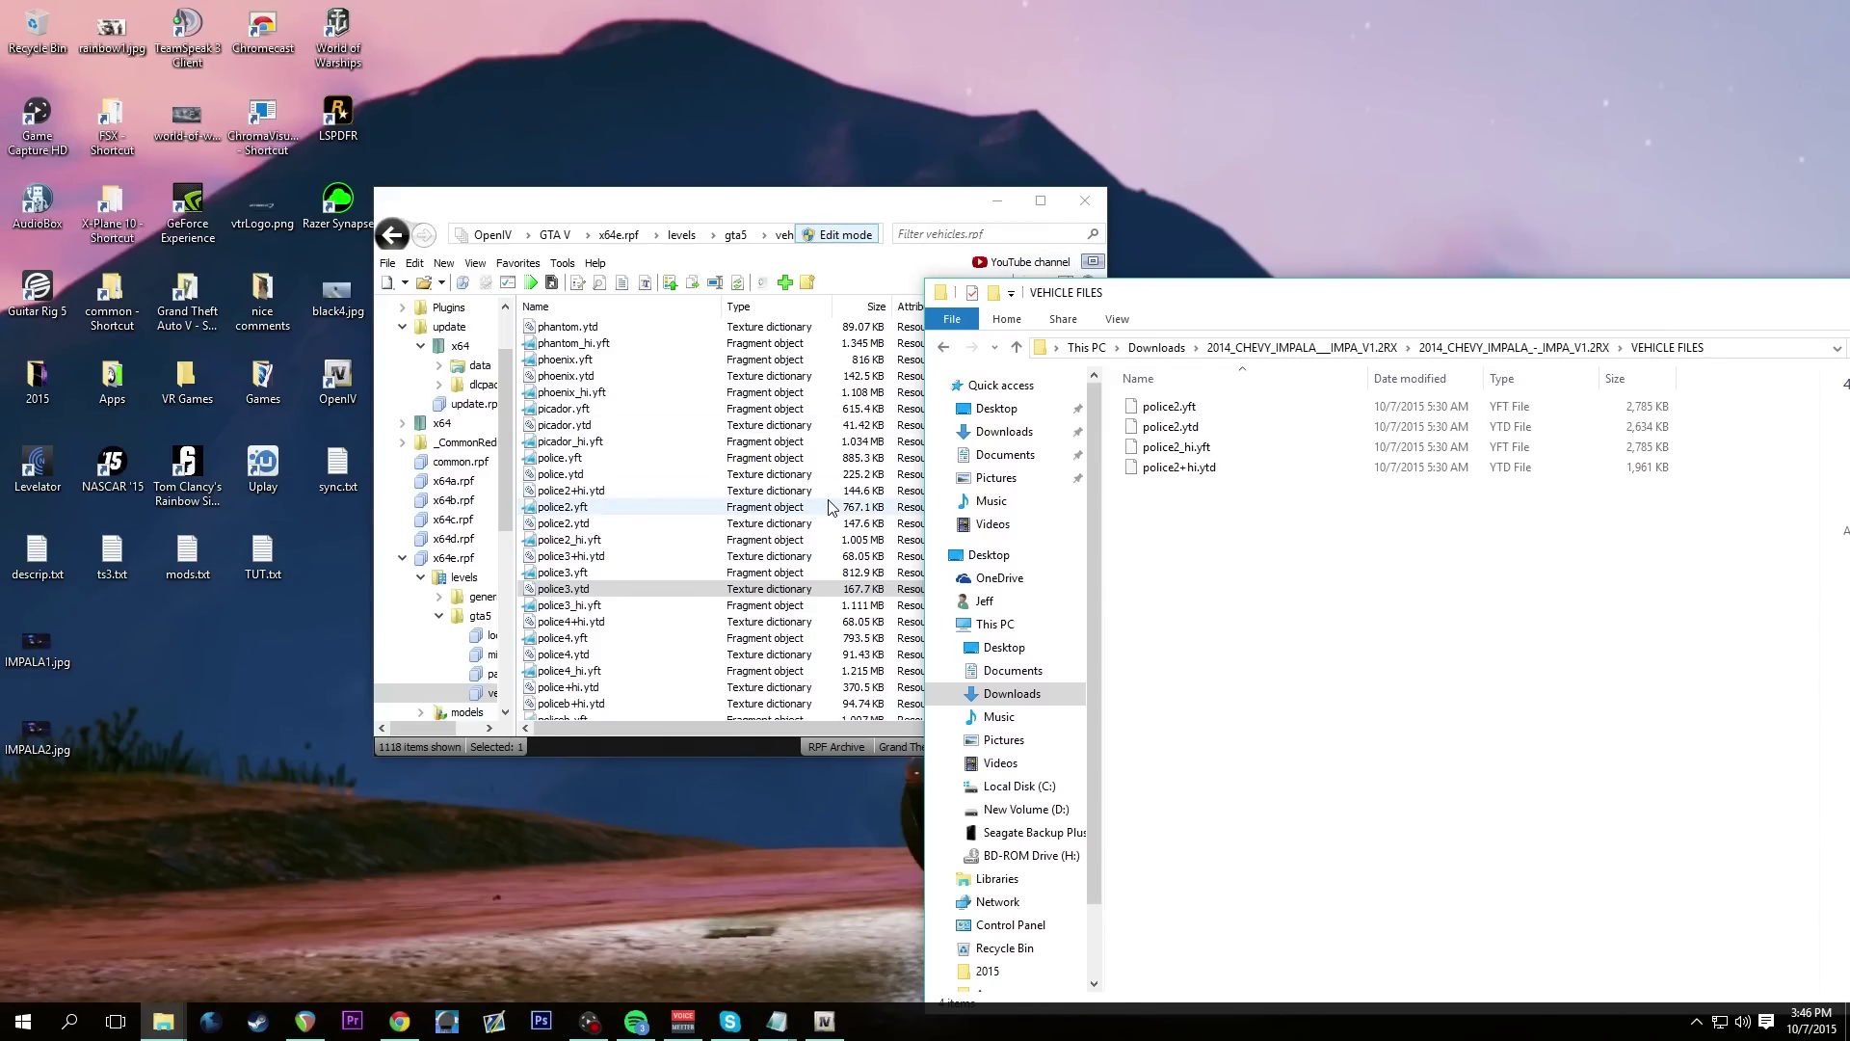
Select the four downloaded police2 files and compare them with OpenIV's police entries
{"action": "left_click_drag", "start_coordinate": [1362, 600], "coordinate": [678, 524]}
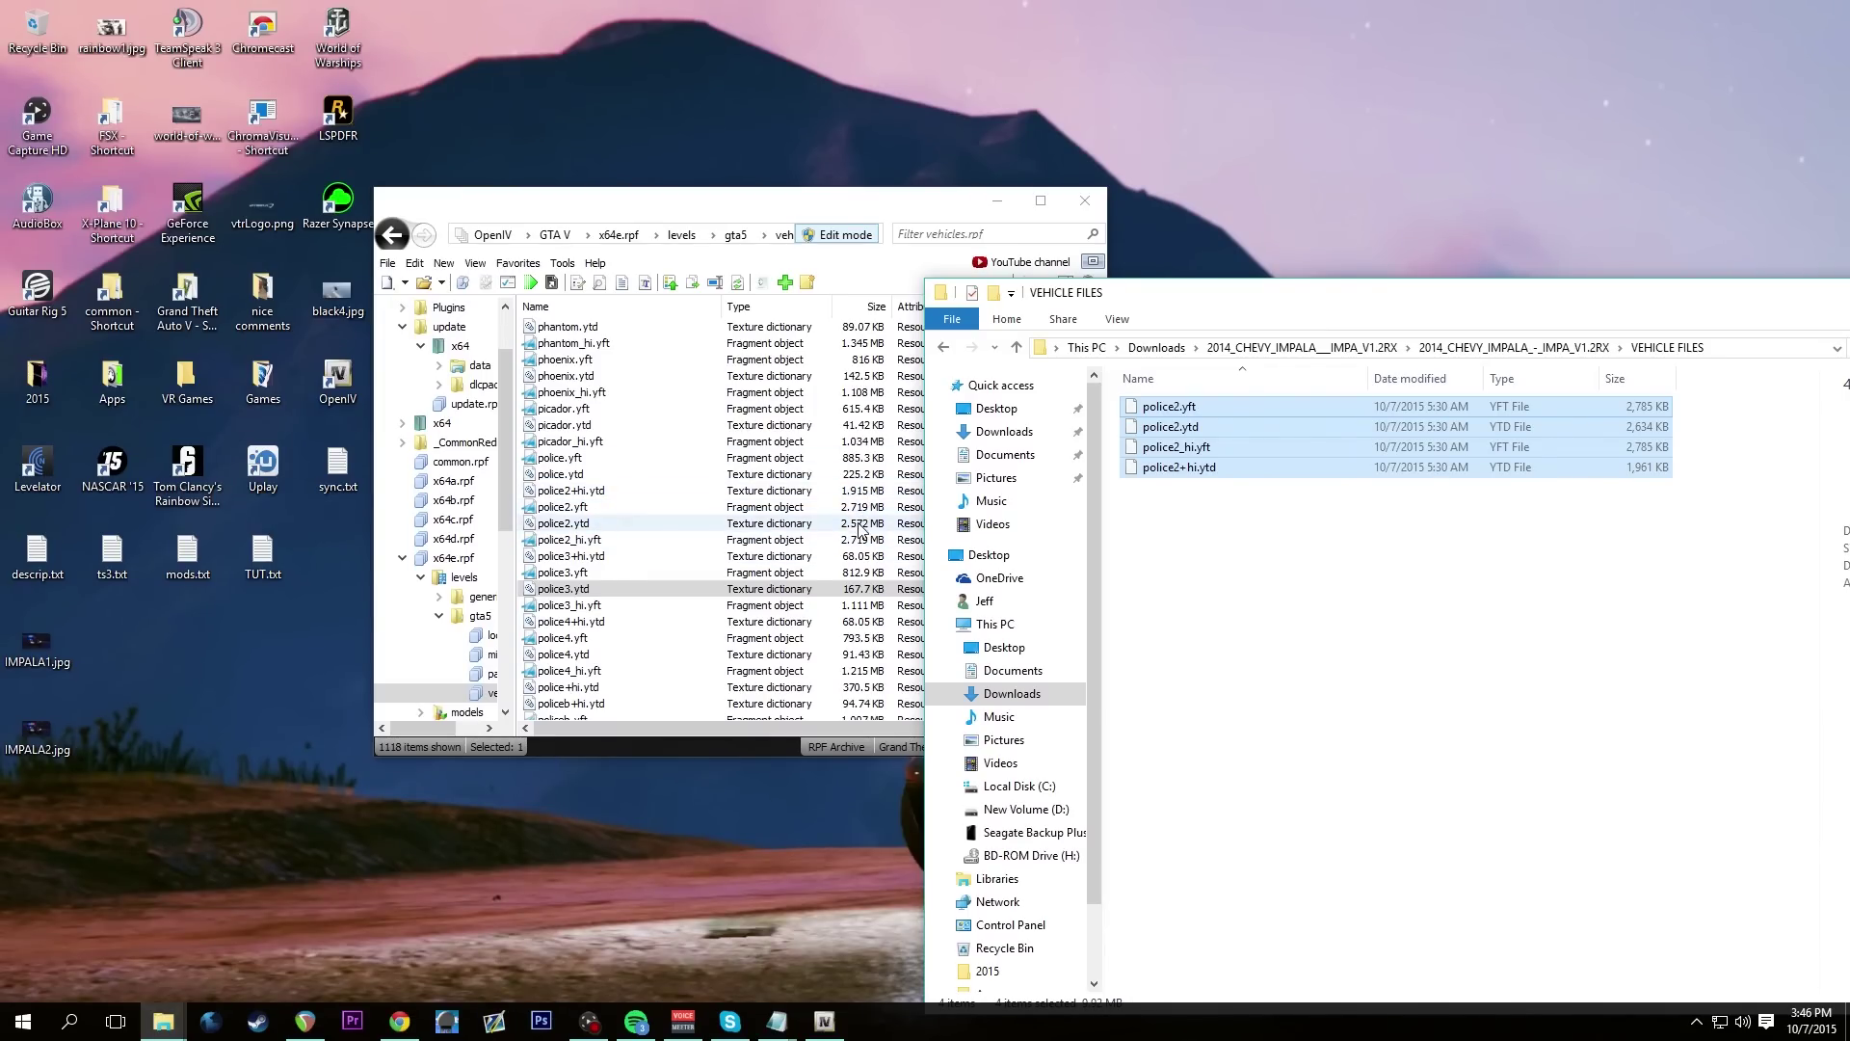
{"action": "left_click", "coordinate": [795, 215]}
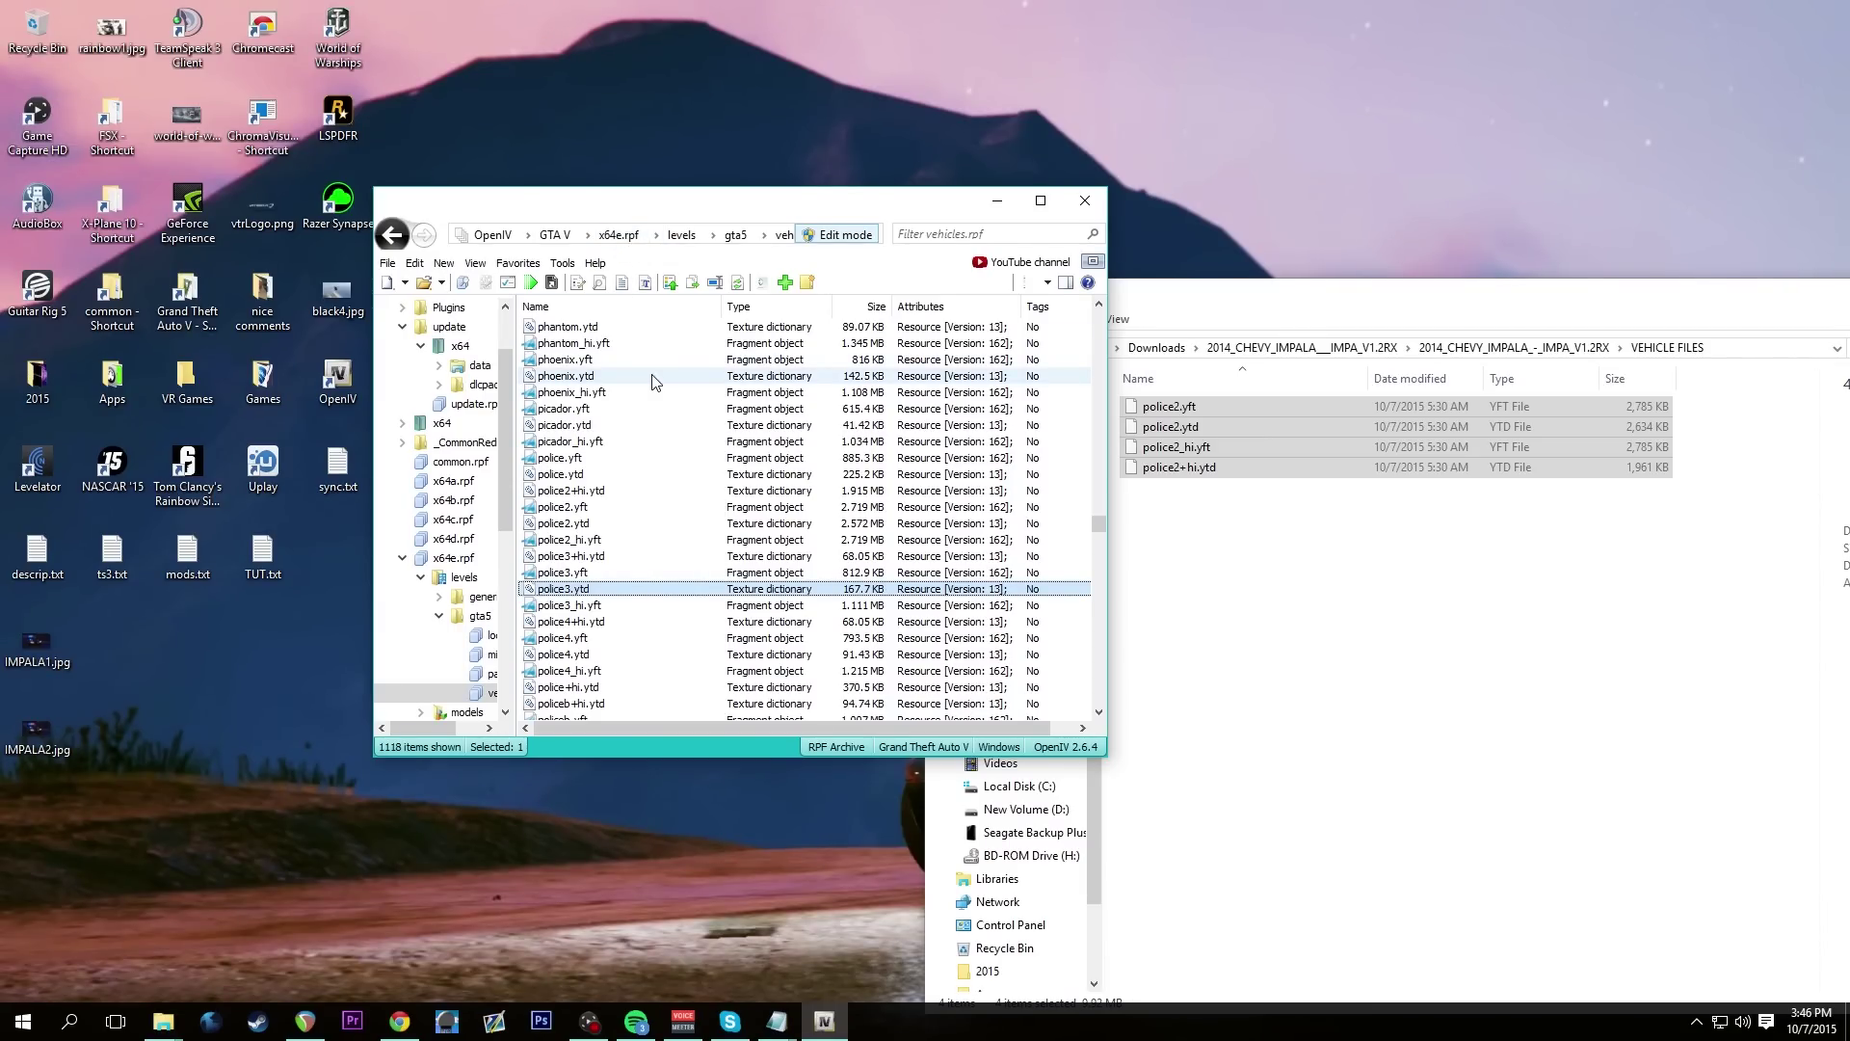
{"action": "left_click", "coordinate": [1346, 683]}
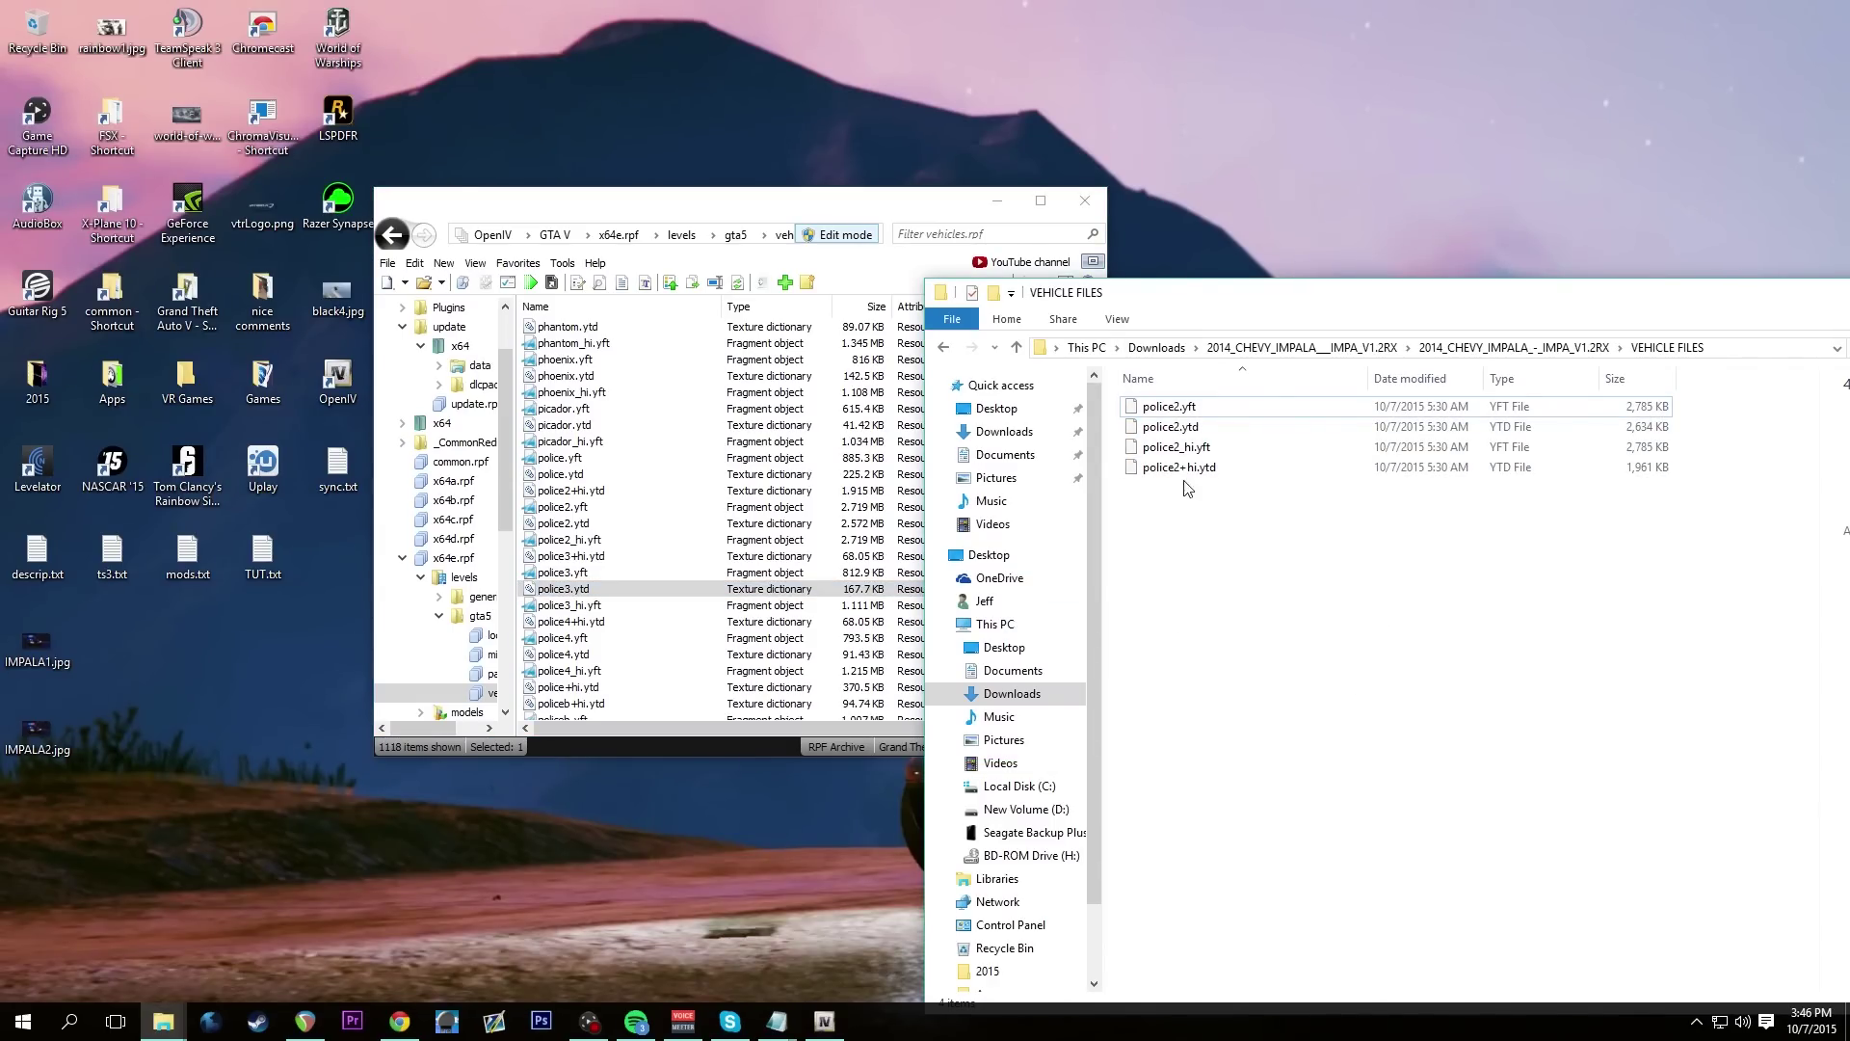
{"action": "left_click", "coordinate": [945, 348]}
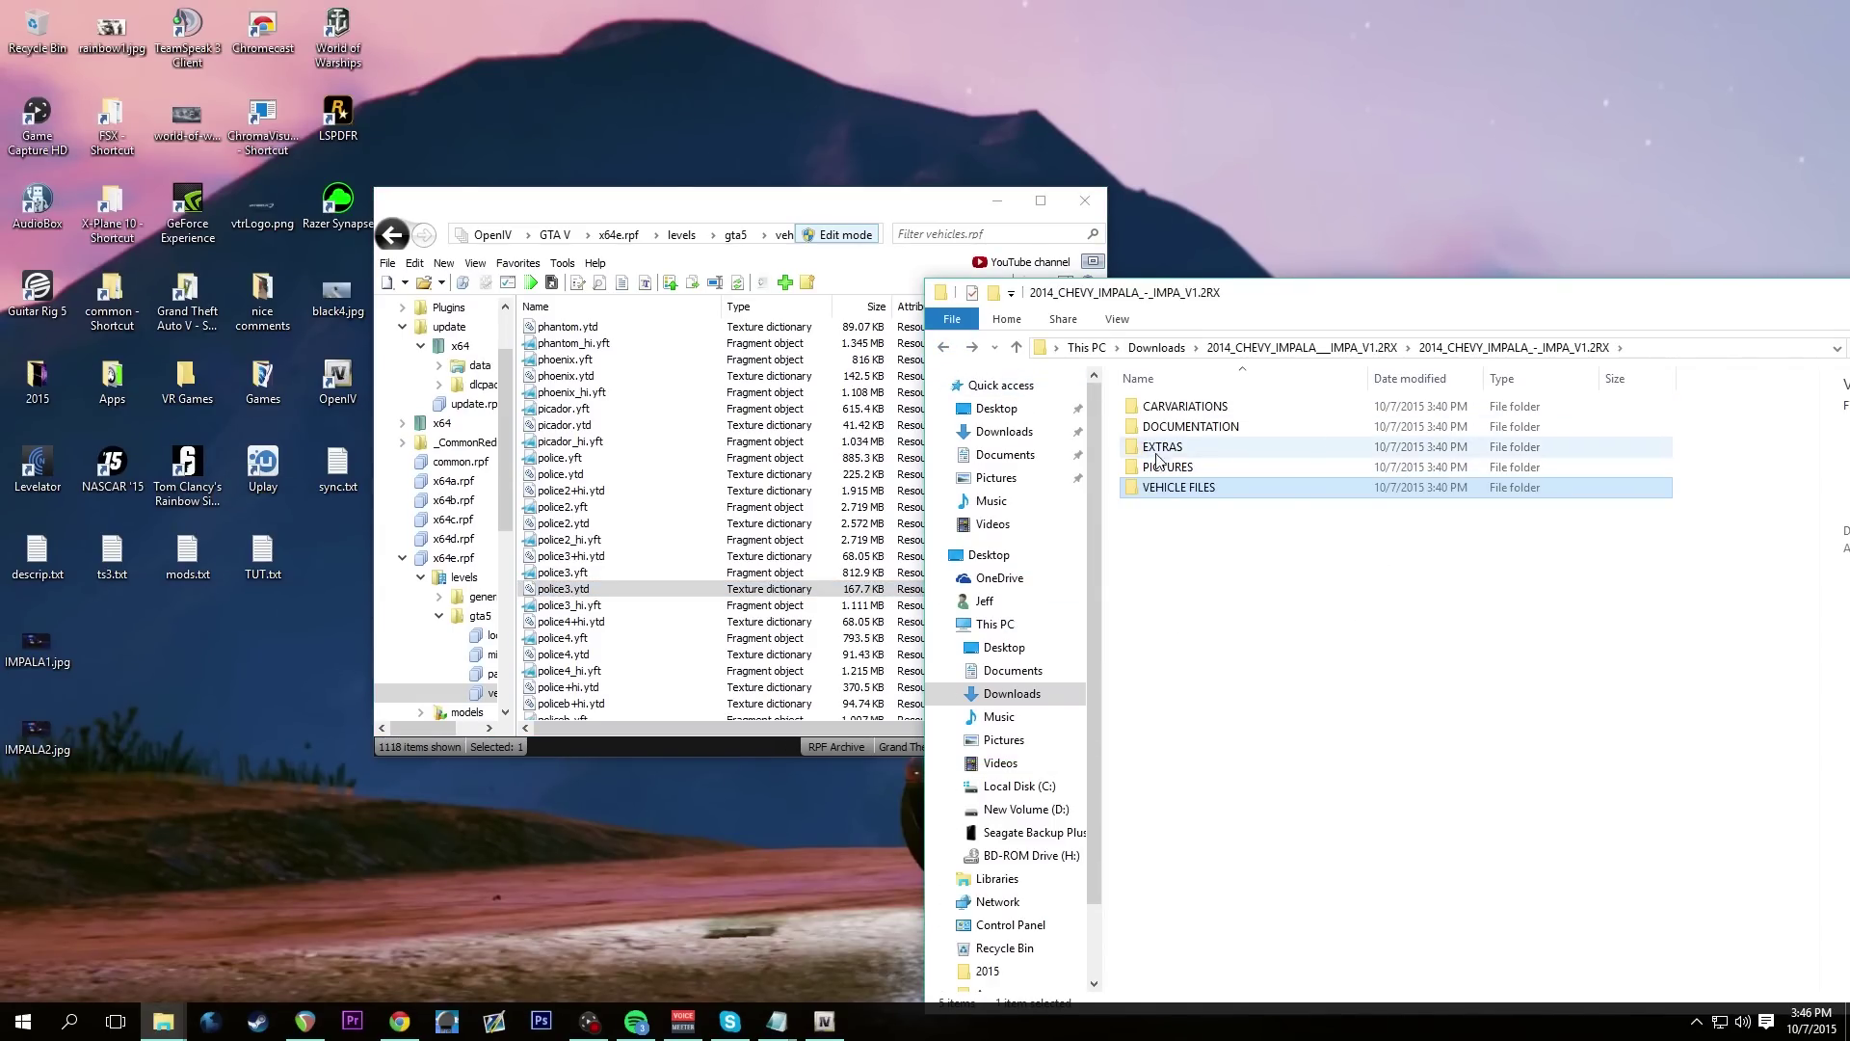
{"action": "double_click", "coordinate": [1180, 407]}
{"action": "double_click", "coordinate": [1180, 409]}
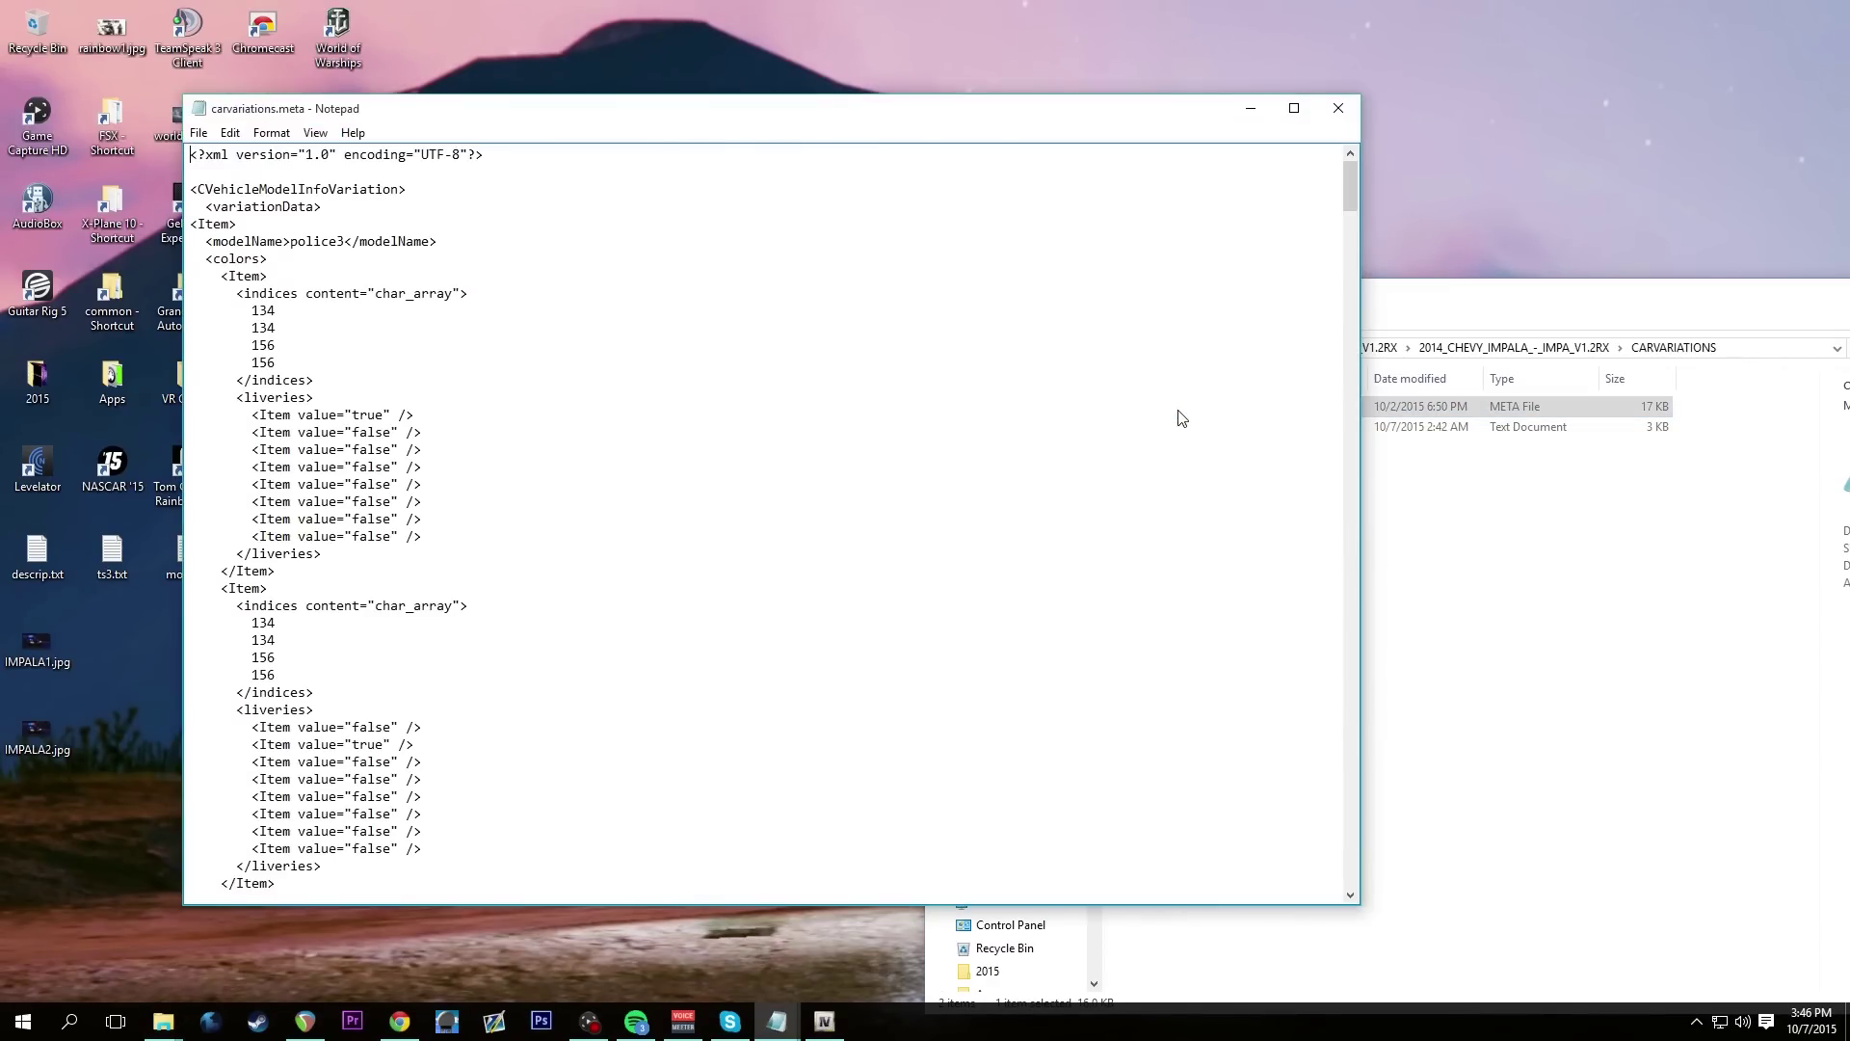
{"action": "left_click", "coordinate": [1339, 107]}
{"action": "double_click", "coordinate": [1222, 430]}
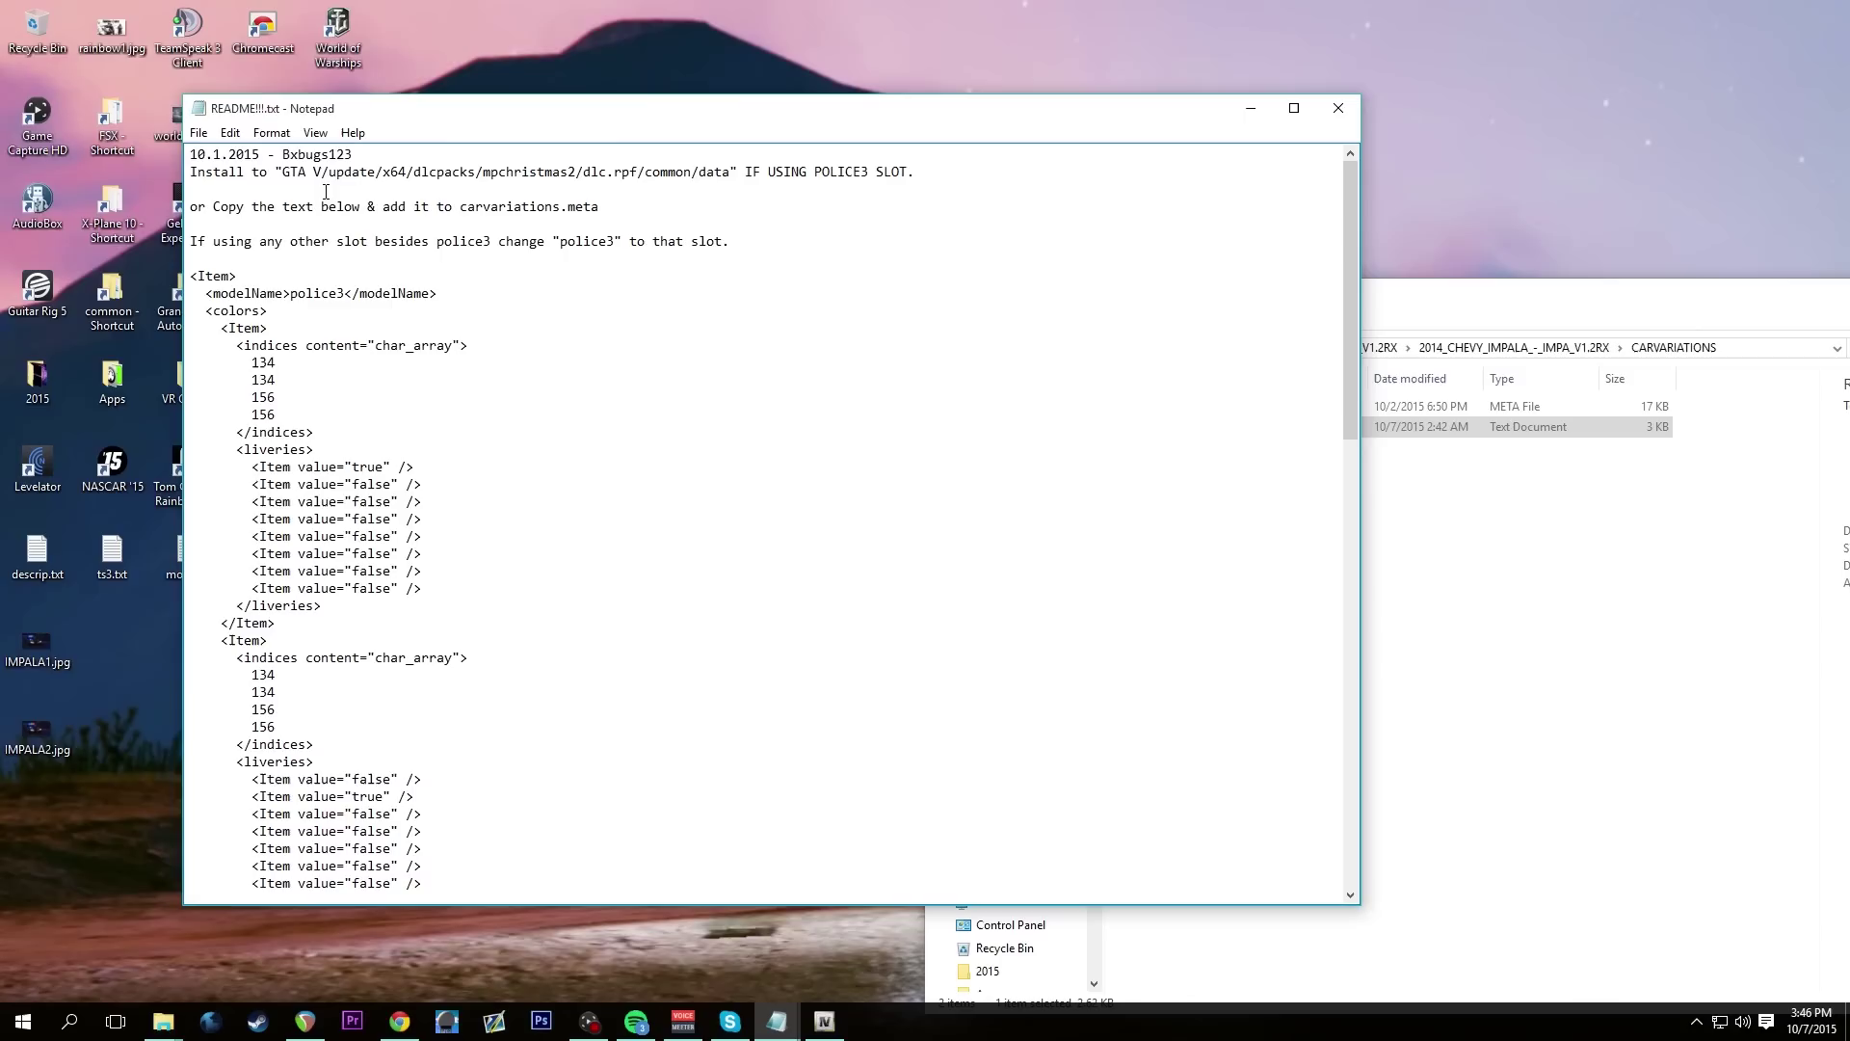
{"action": "left_click_drag", "start_coordinate": [275, 173], "coordinate": [931, 176]}
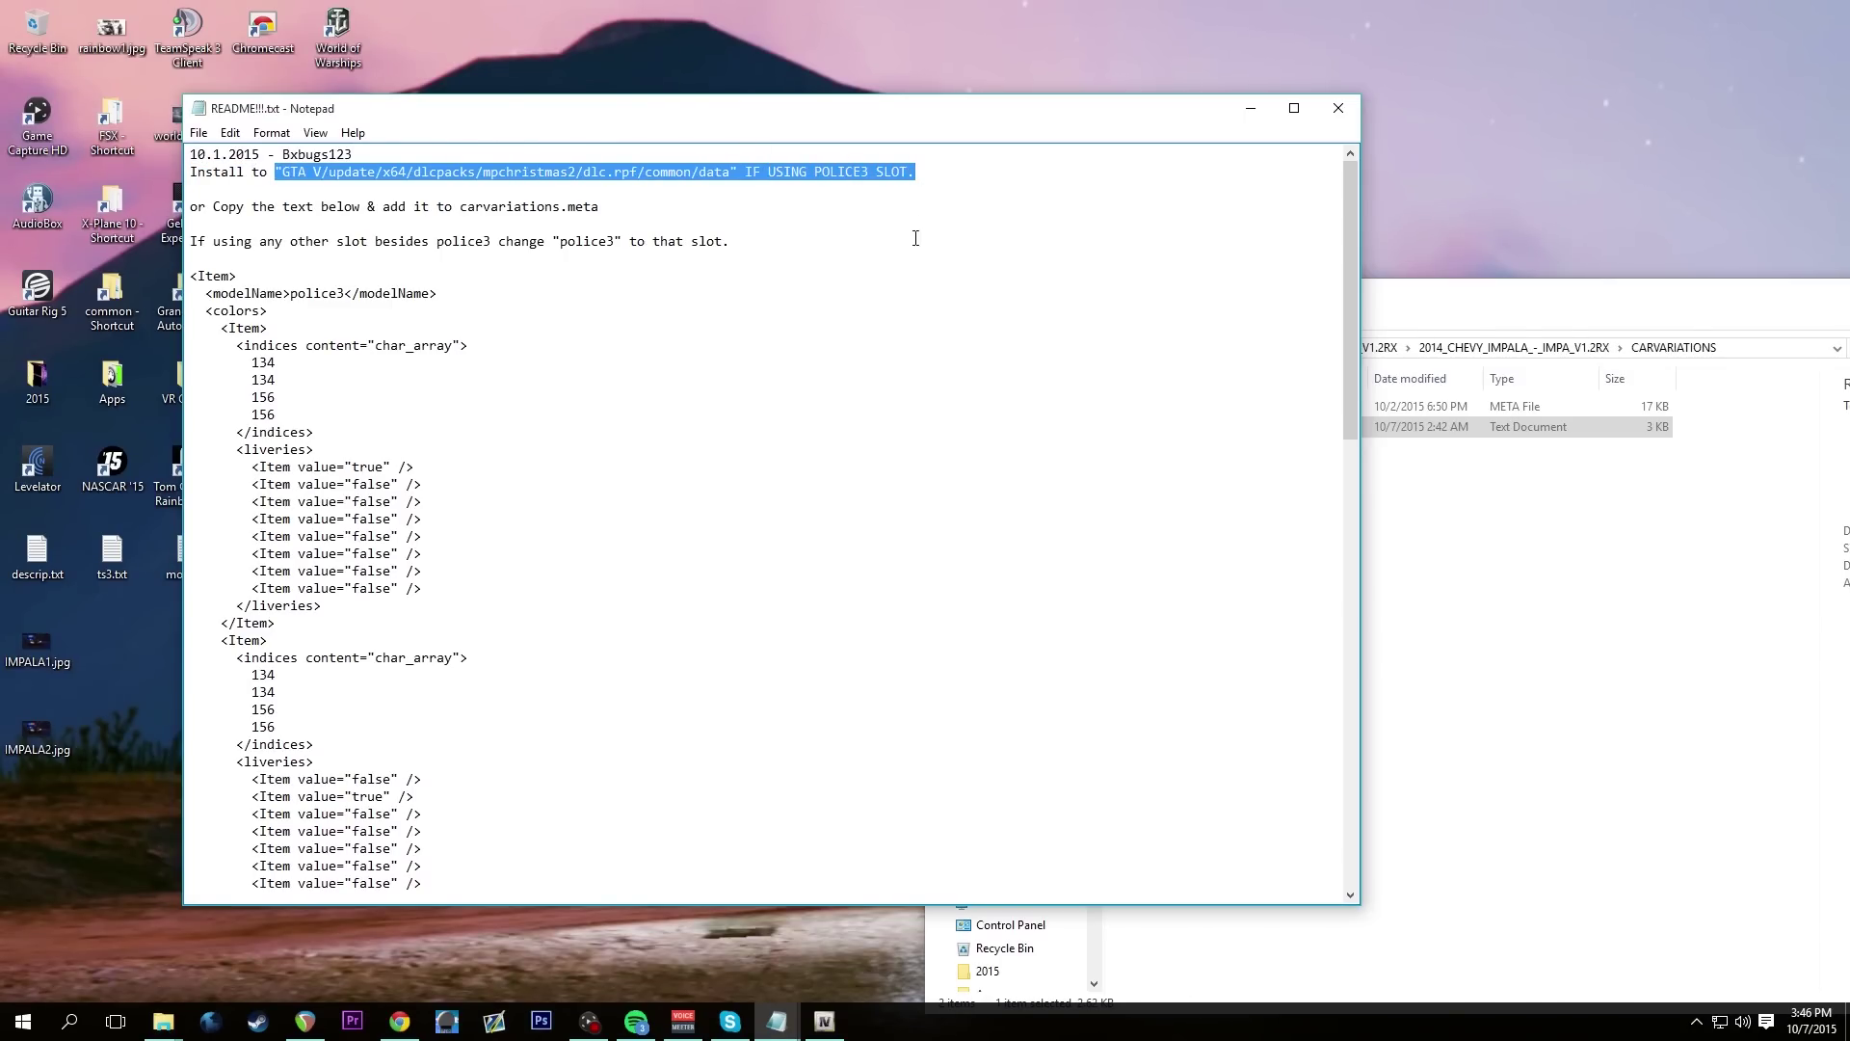
{"action": "left_click", "coordinate": [1337, 122]}
{"action": "left_click", "coordinate": [1236, 664]}
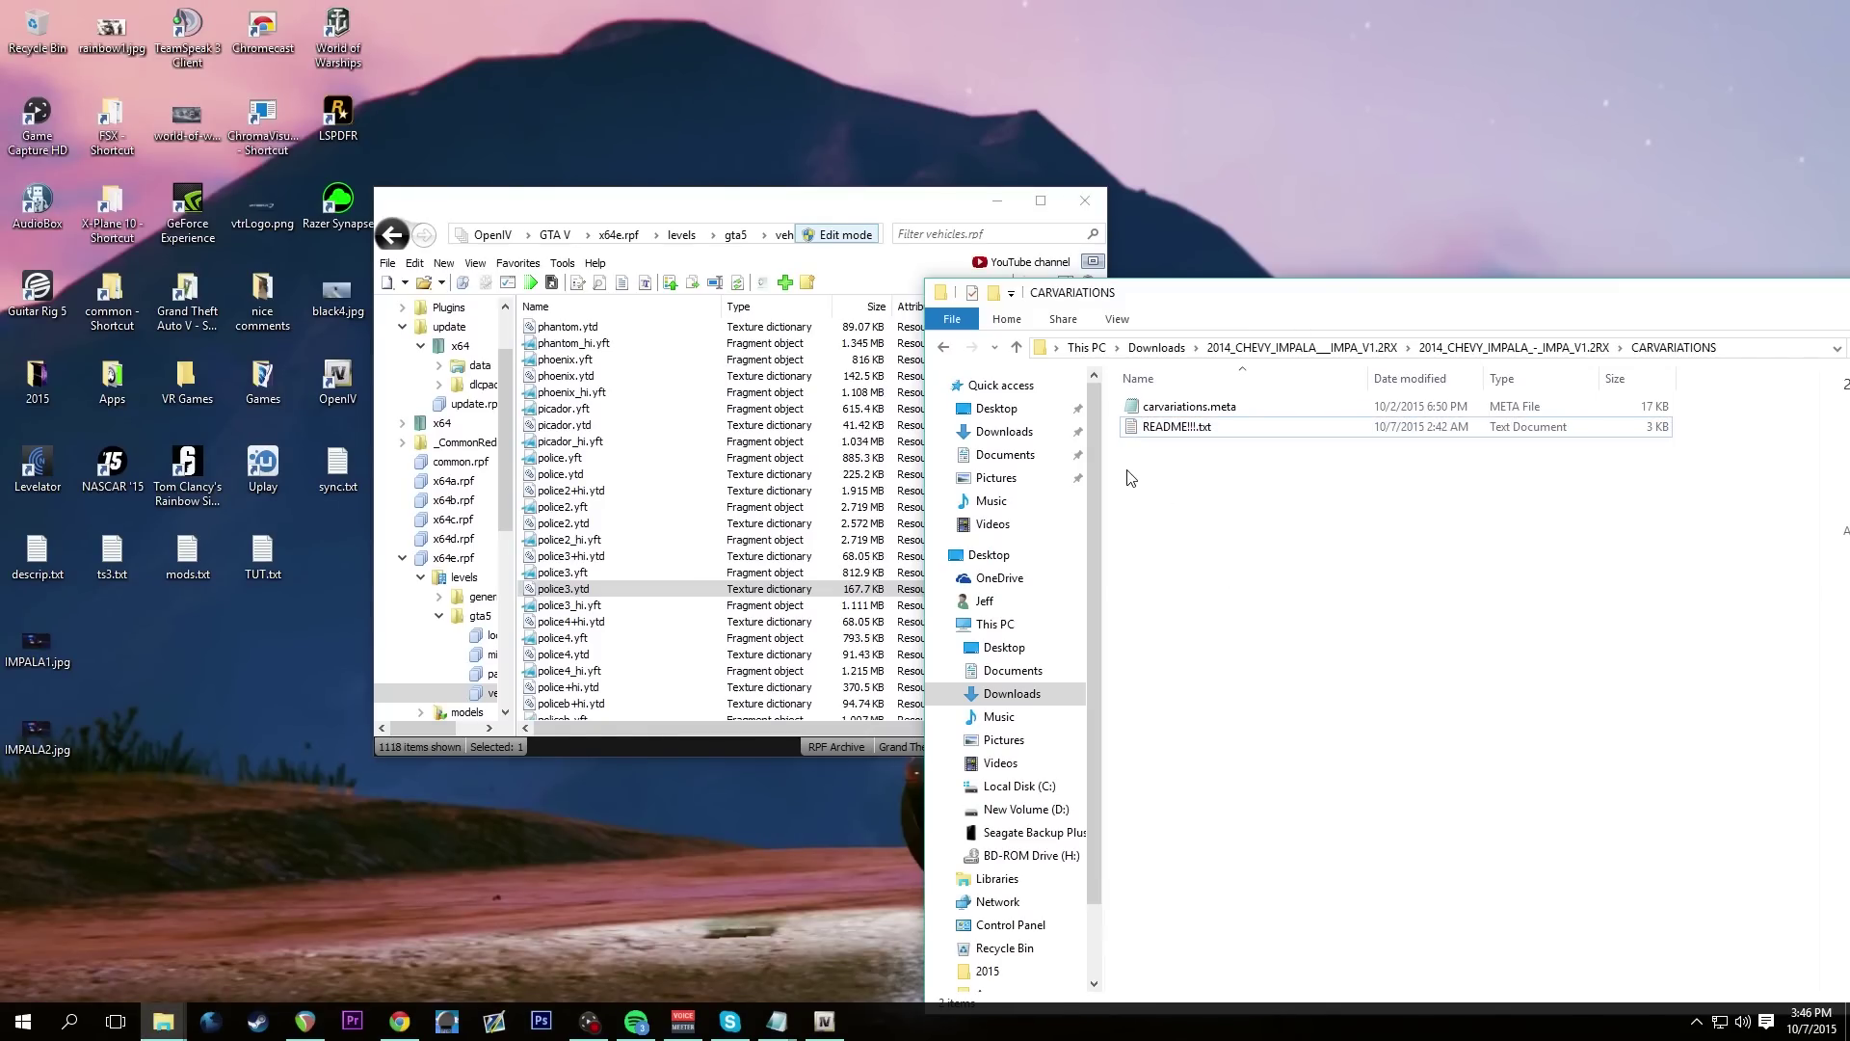
In VEHICLE FILES, rename police2.yft and police2.ytd to police3.yft and police3.ytd
{"action": "left_click", "coordinate": [944, 349]}
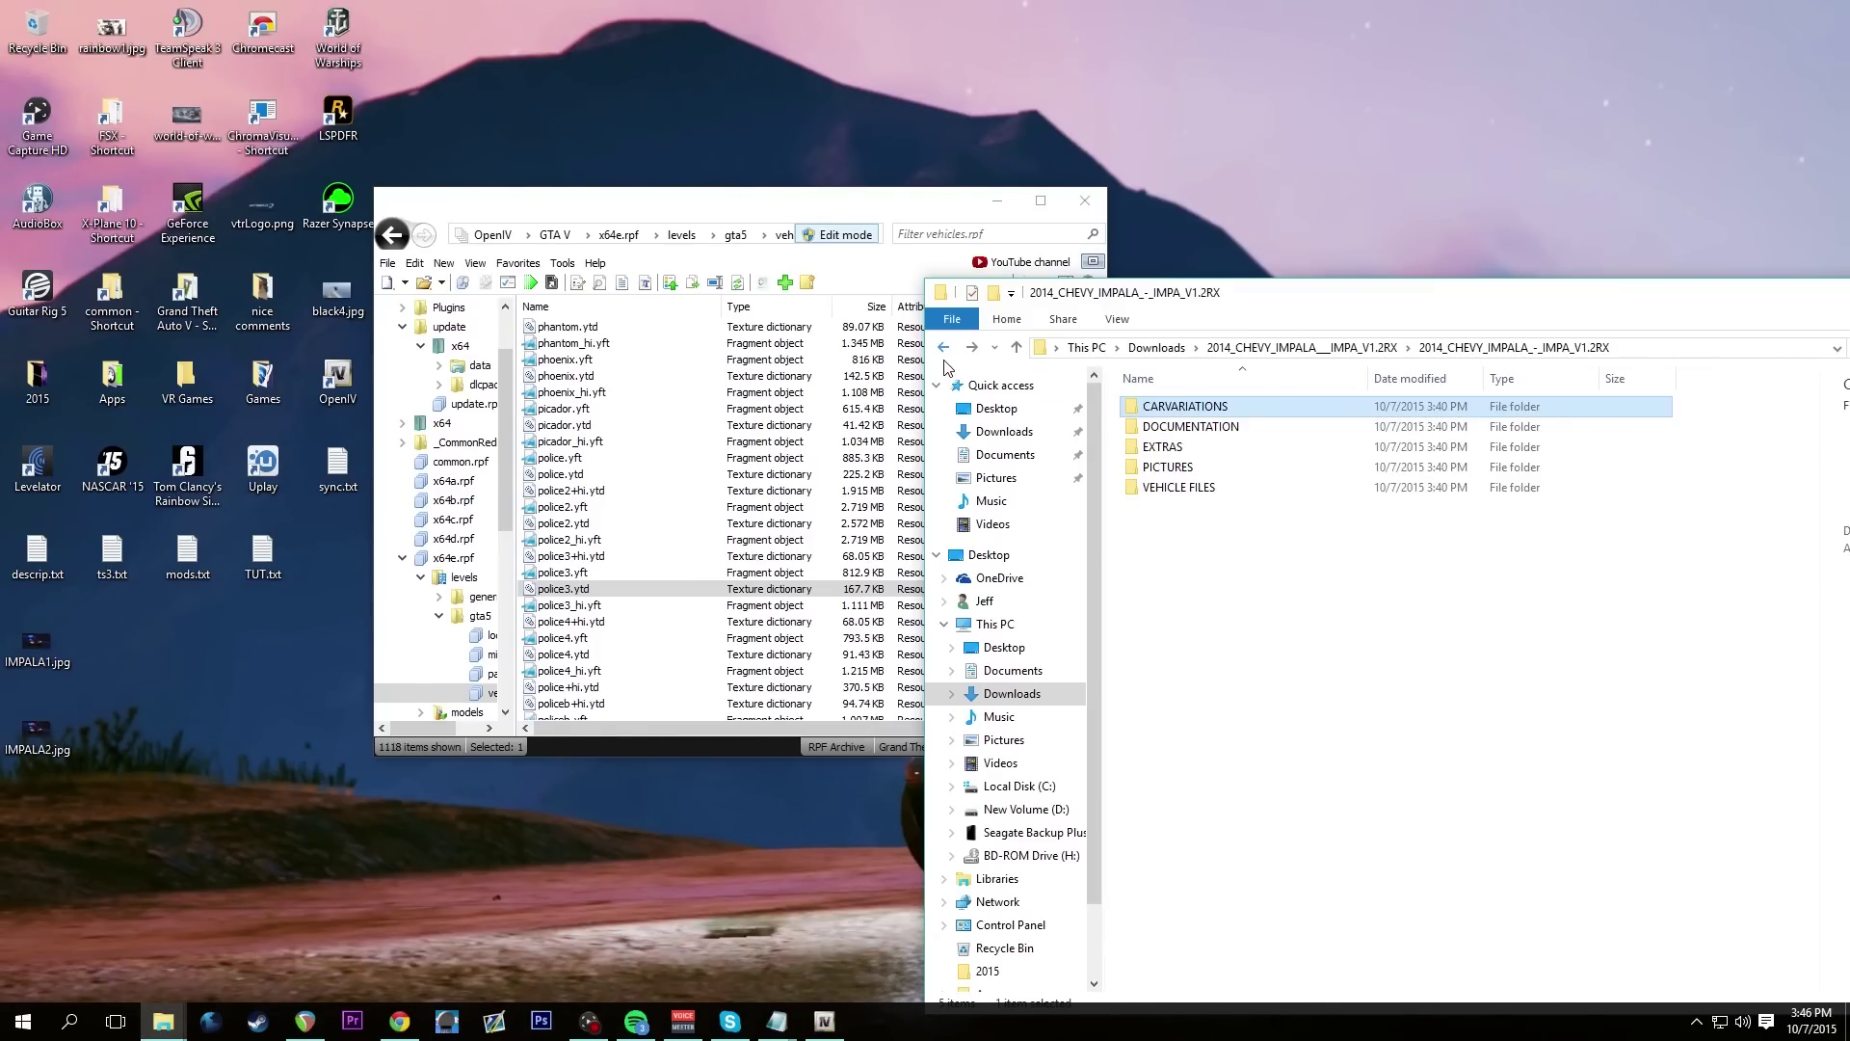
{"action": "double_click", "coordinate": [1191, 489]}
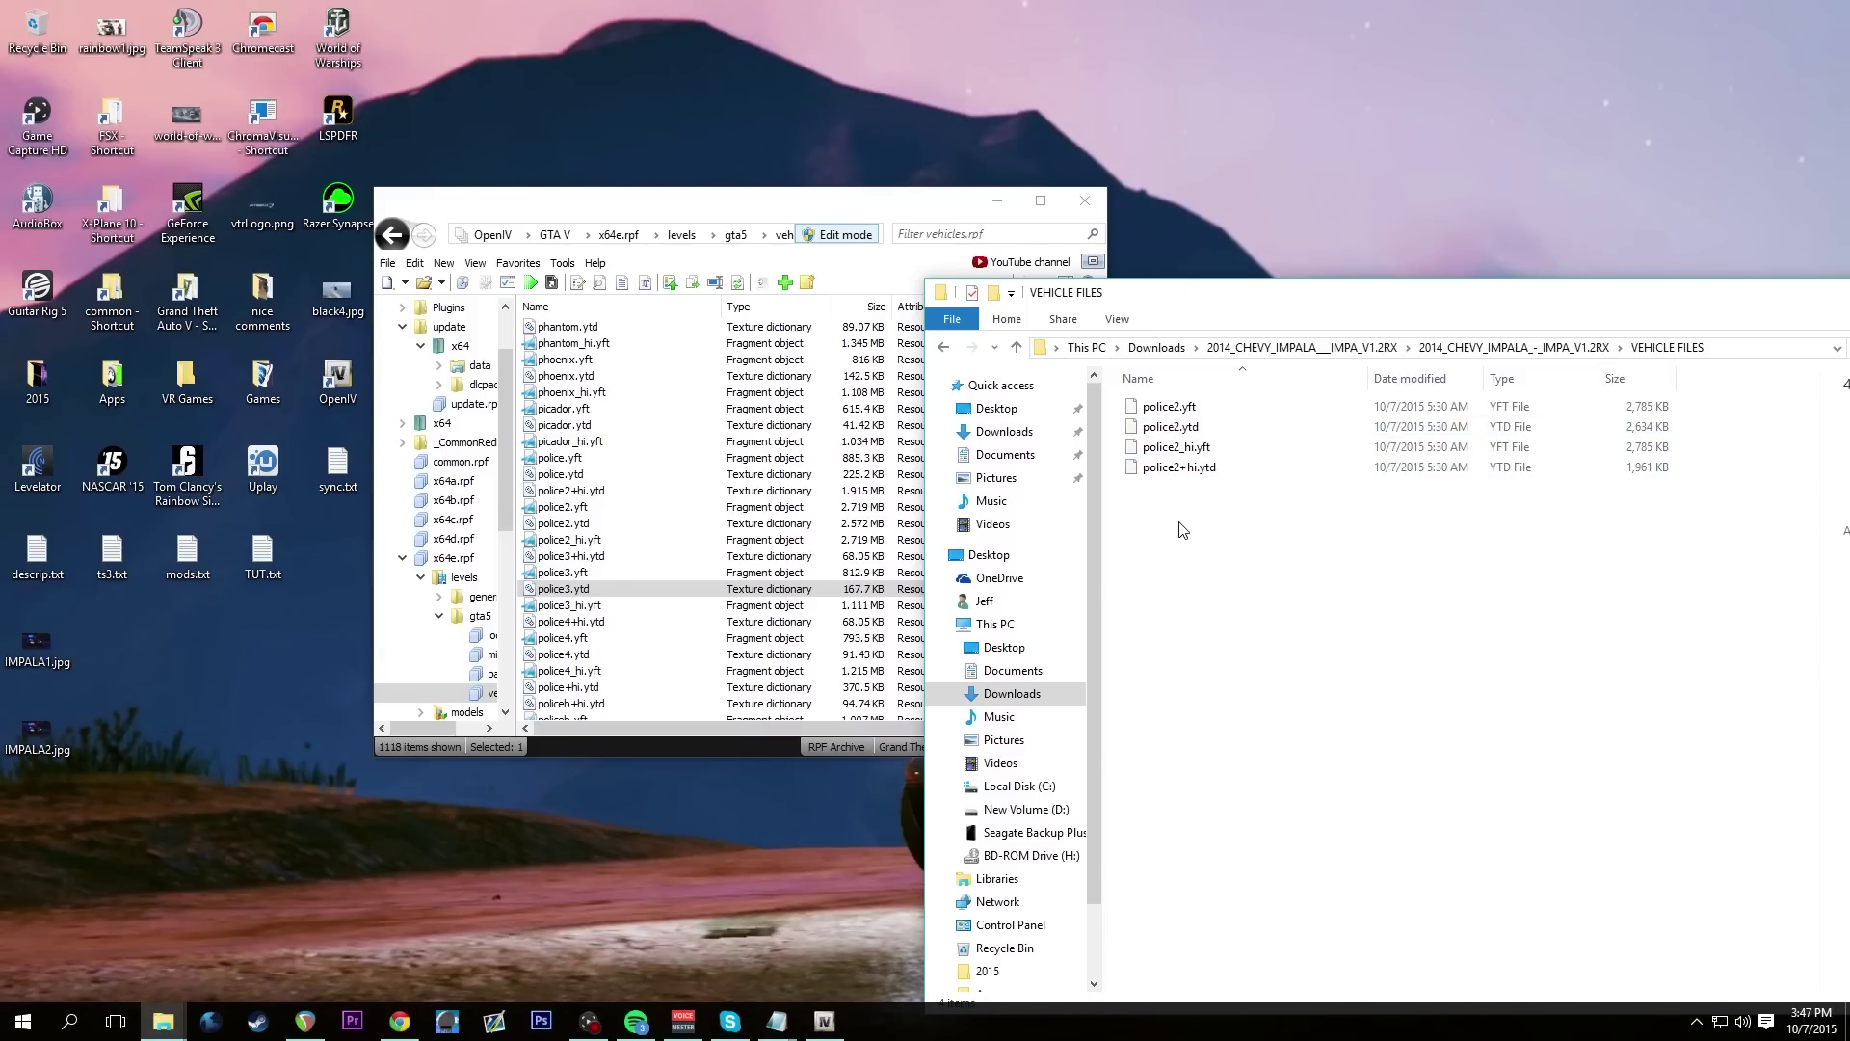
{"action": "left_click", "coordinate": [1184, 411]}
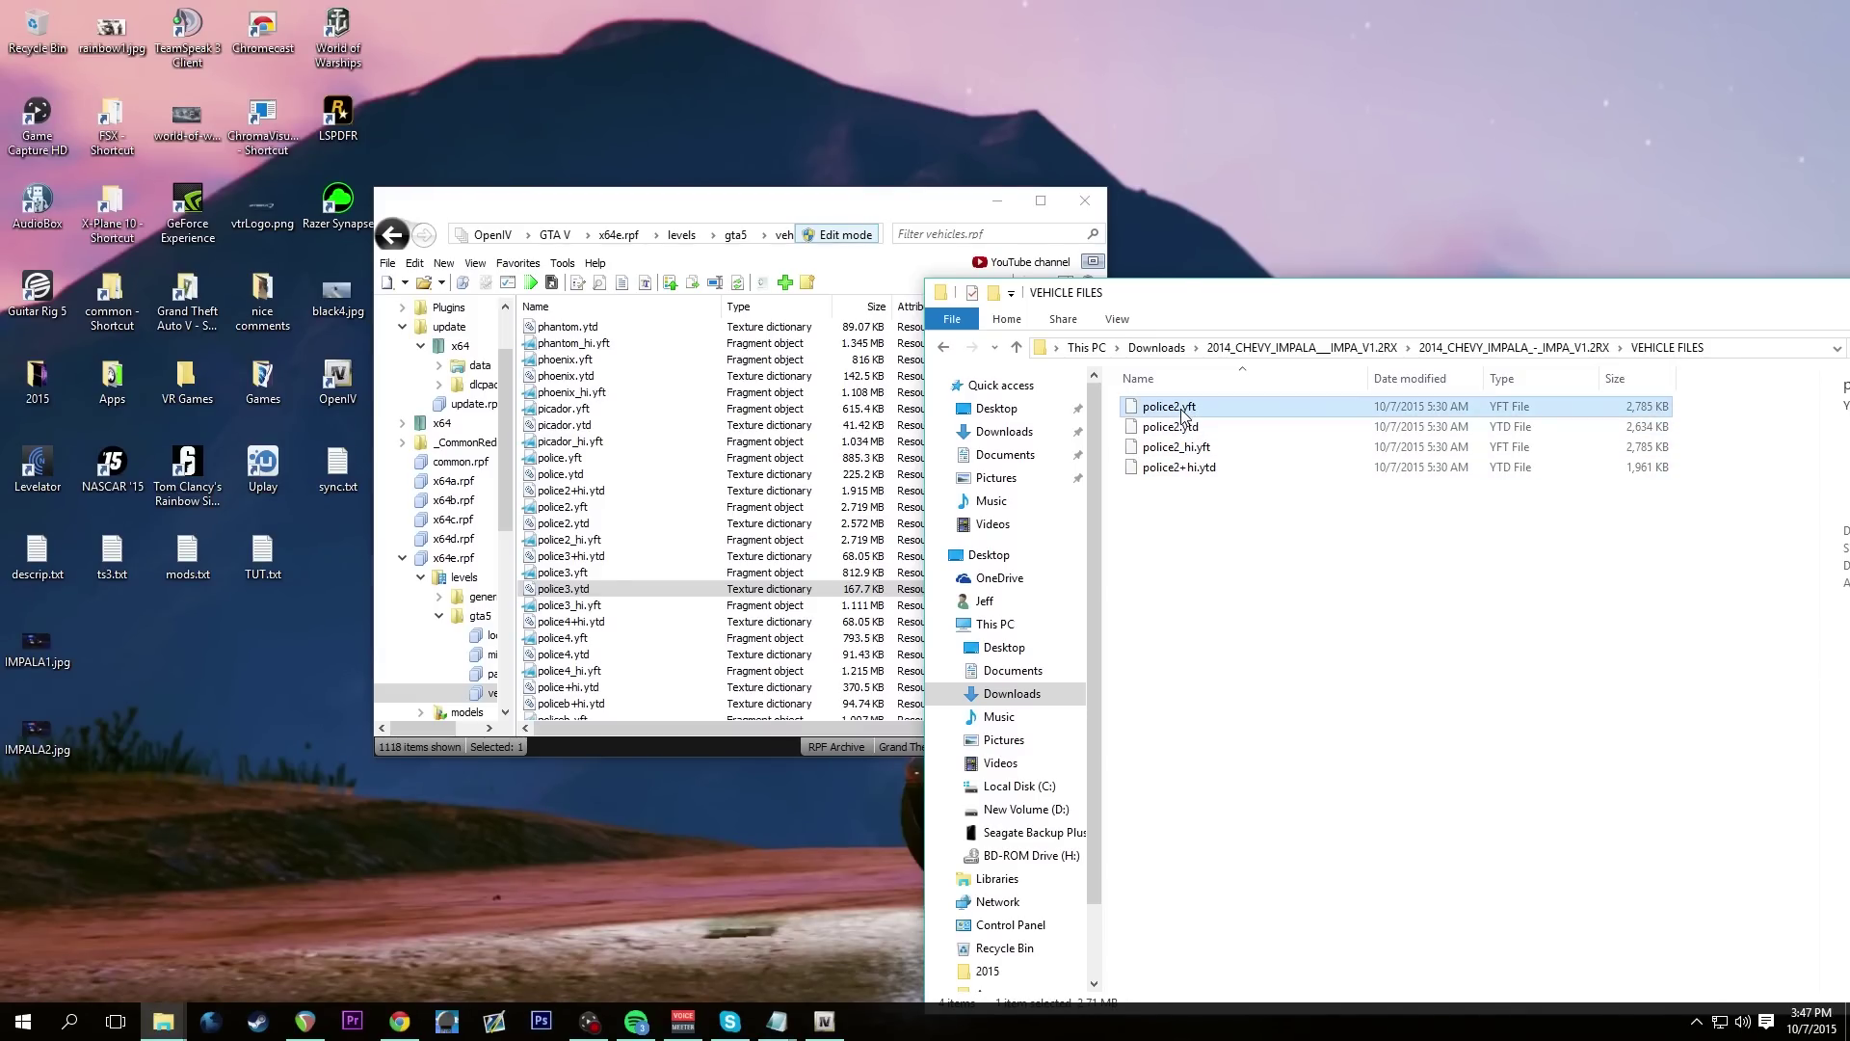
{"action": "right_click", "coordinate": [1183, 412]}
{"action": "left_click", "coordinate": [1250, 681]}
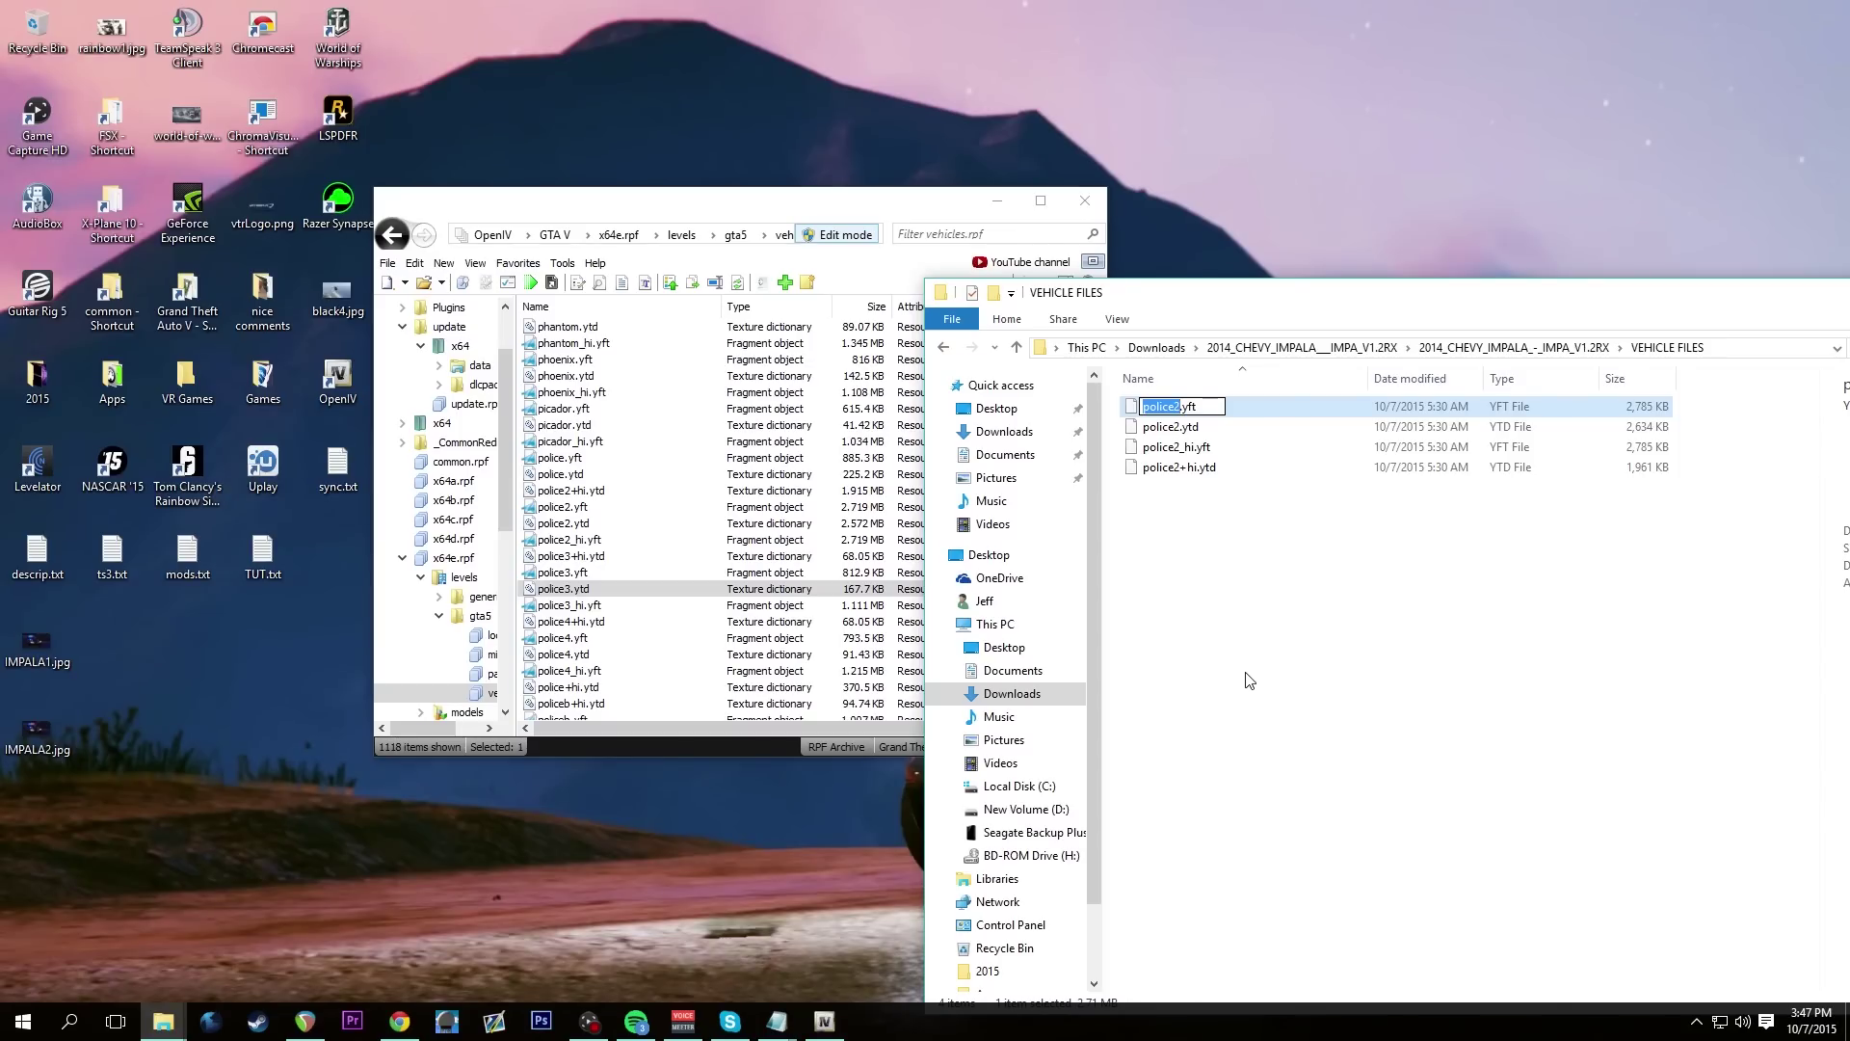
{"action": "key", "text": "Right"}
{"action": "key", "text": "BackSpace"}
{"action": "type", "text": "3"}
{"action": "key", "text": "Return"}
{"action": "key", "text": "Up"}
{"action": "key", "text": "Up"}
{"action": "key", "text": "Up"}
{"action": "key", "text": "shift+F10"}
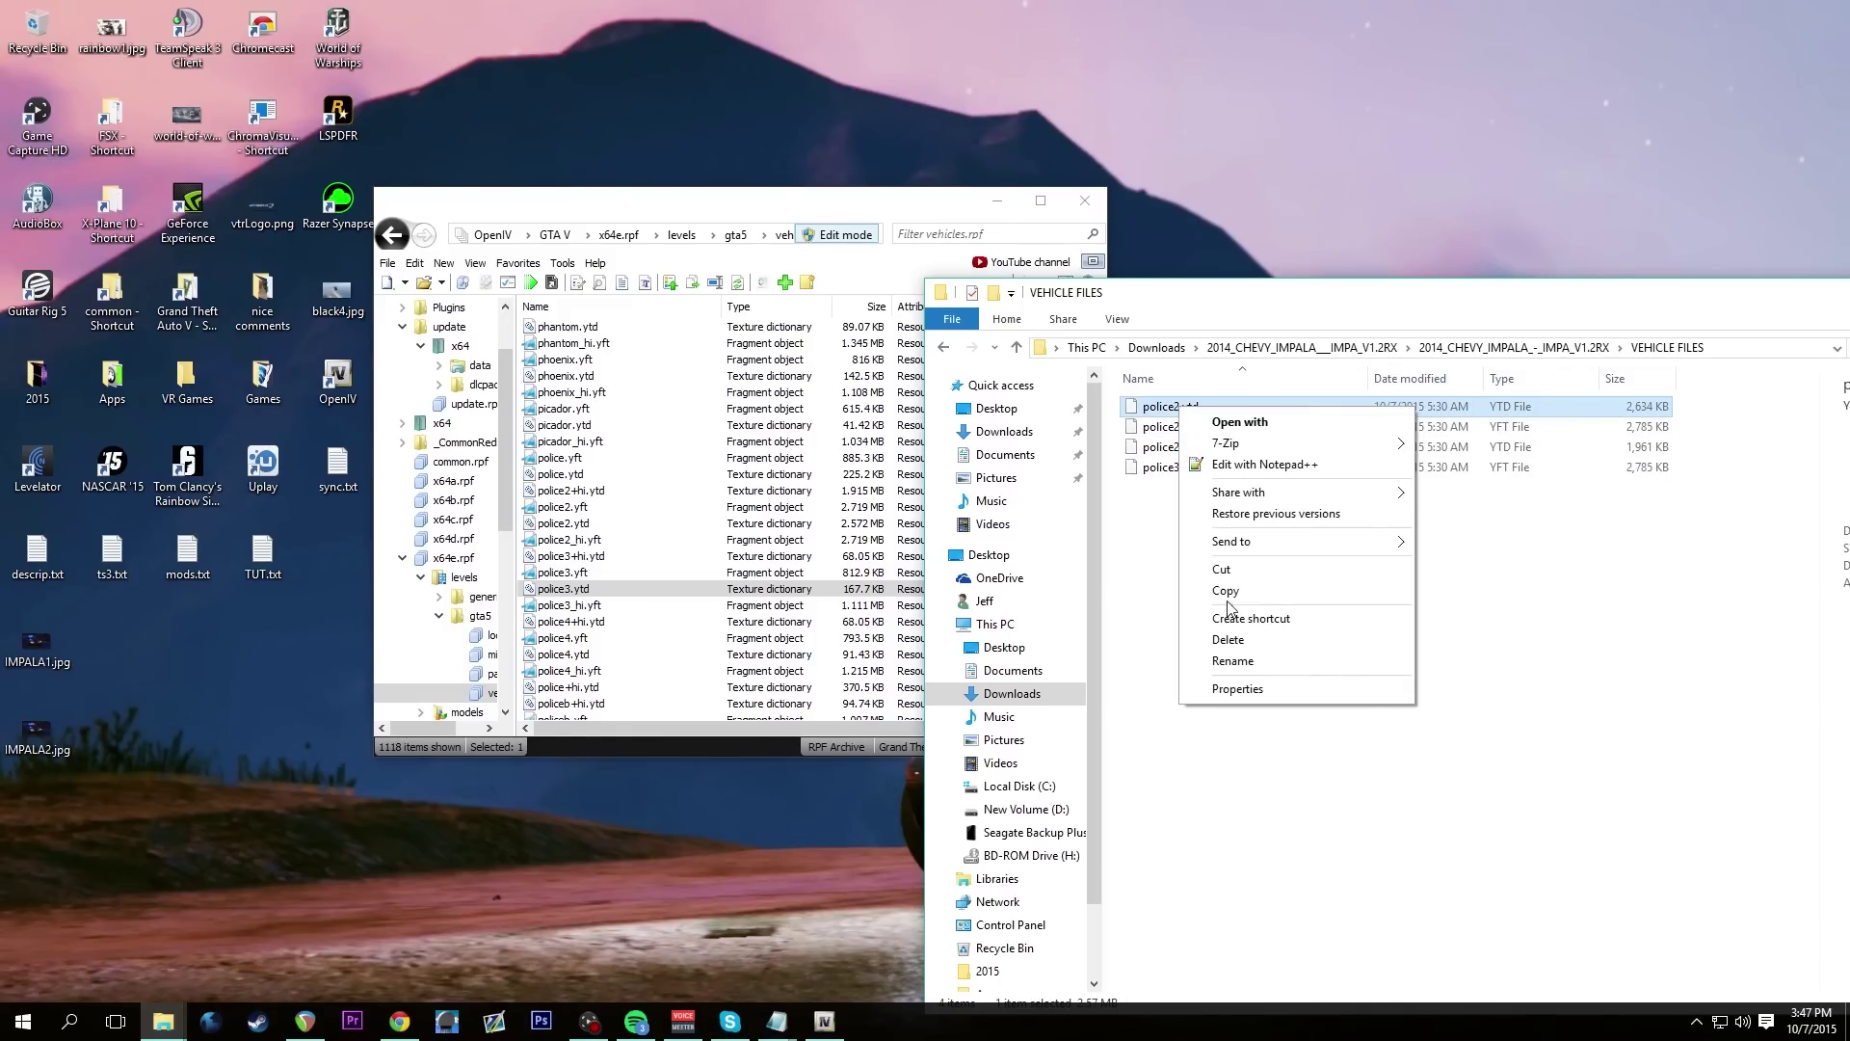
{"action": "left_click", "coordinate": [1237, 661]}
{"action": "key", "text": "Right"}
{"action": "key", "text": "BackSpace"}
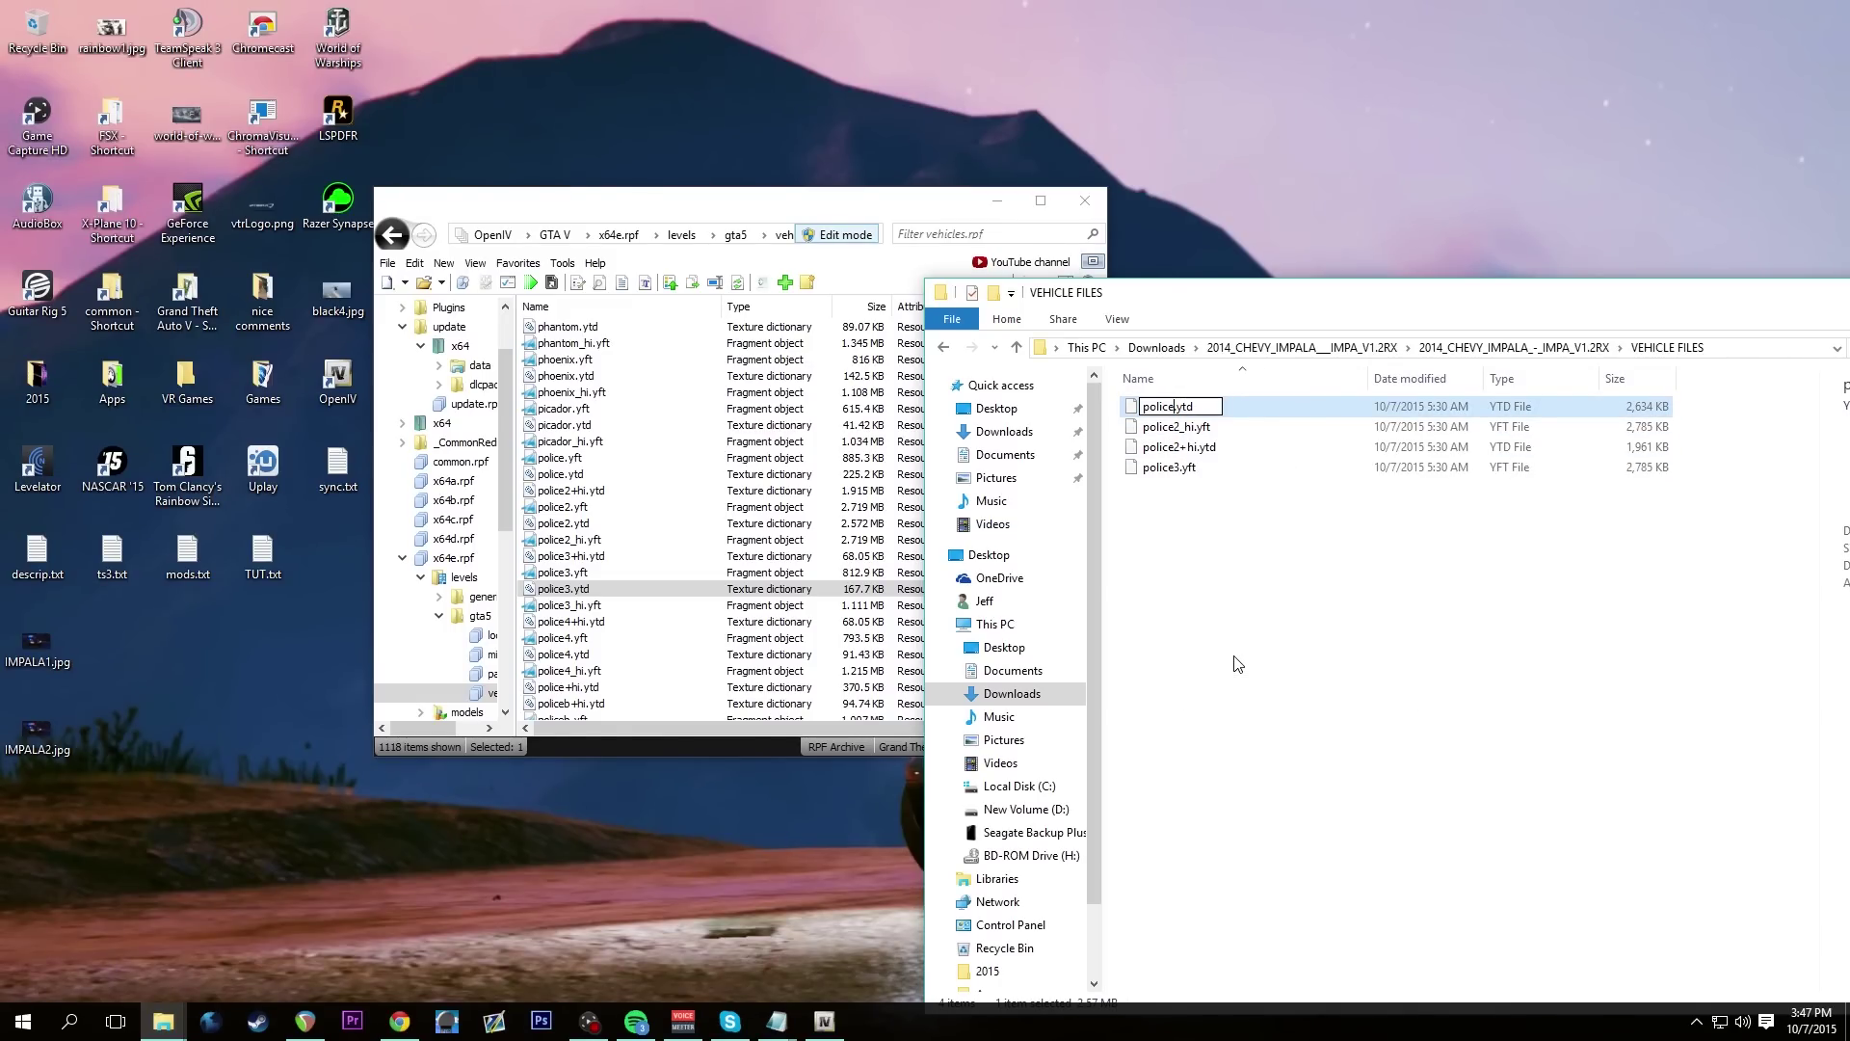
{"action": "type", "text": "3"}
{"action": "key", "text": "Return"}
Rename police2_hi.yft and police2+hi.ytd to police3_hi.yft and police3+hi.ytd
{"action": "key", "text": "Up"}
{"action": "key", "text": "Up"}
{"action": "key", "text": "Up"}
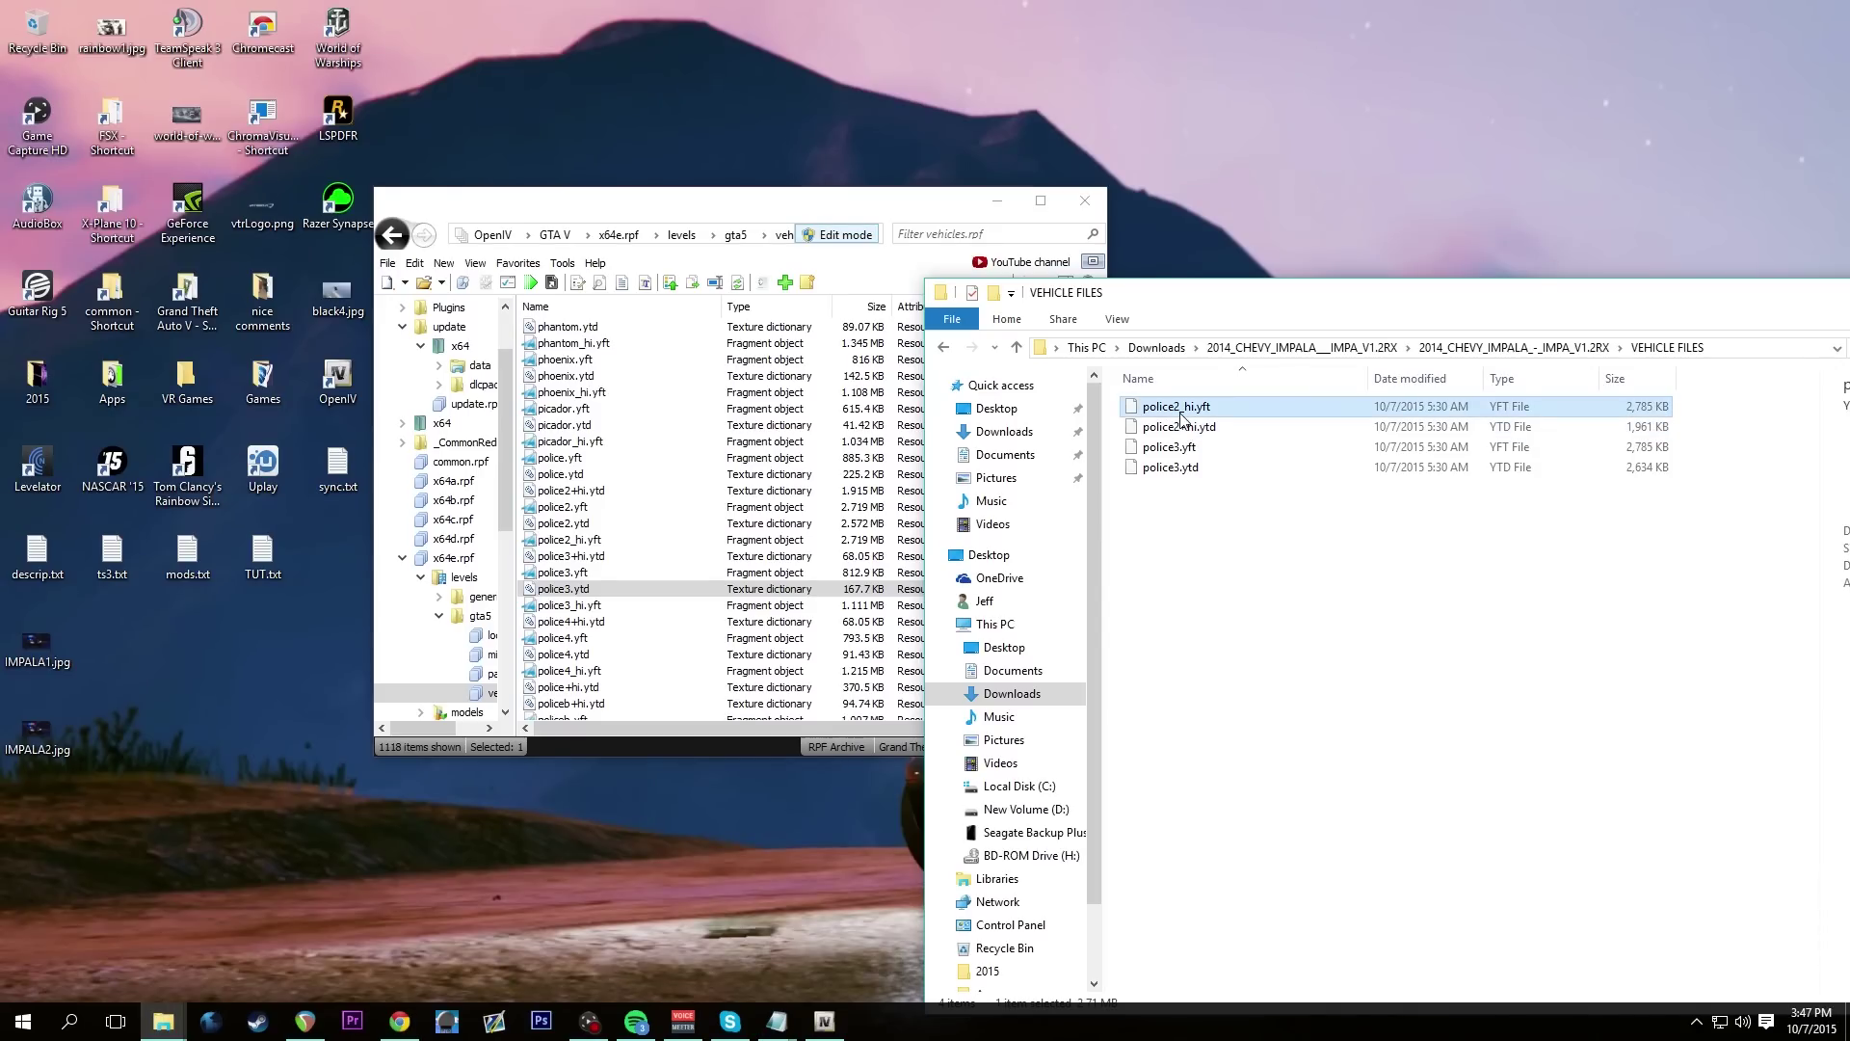
{"action": "key", "text": "shift+F10"}
{"action": "left_click", "coordinate": [1236, 667]}
{"action": "key", "text": "Right"}
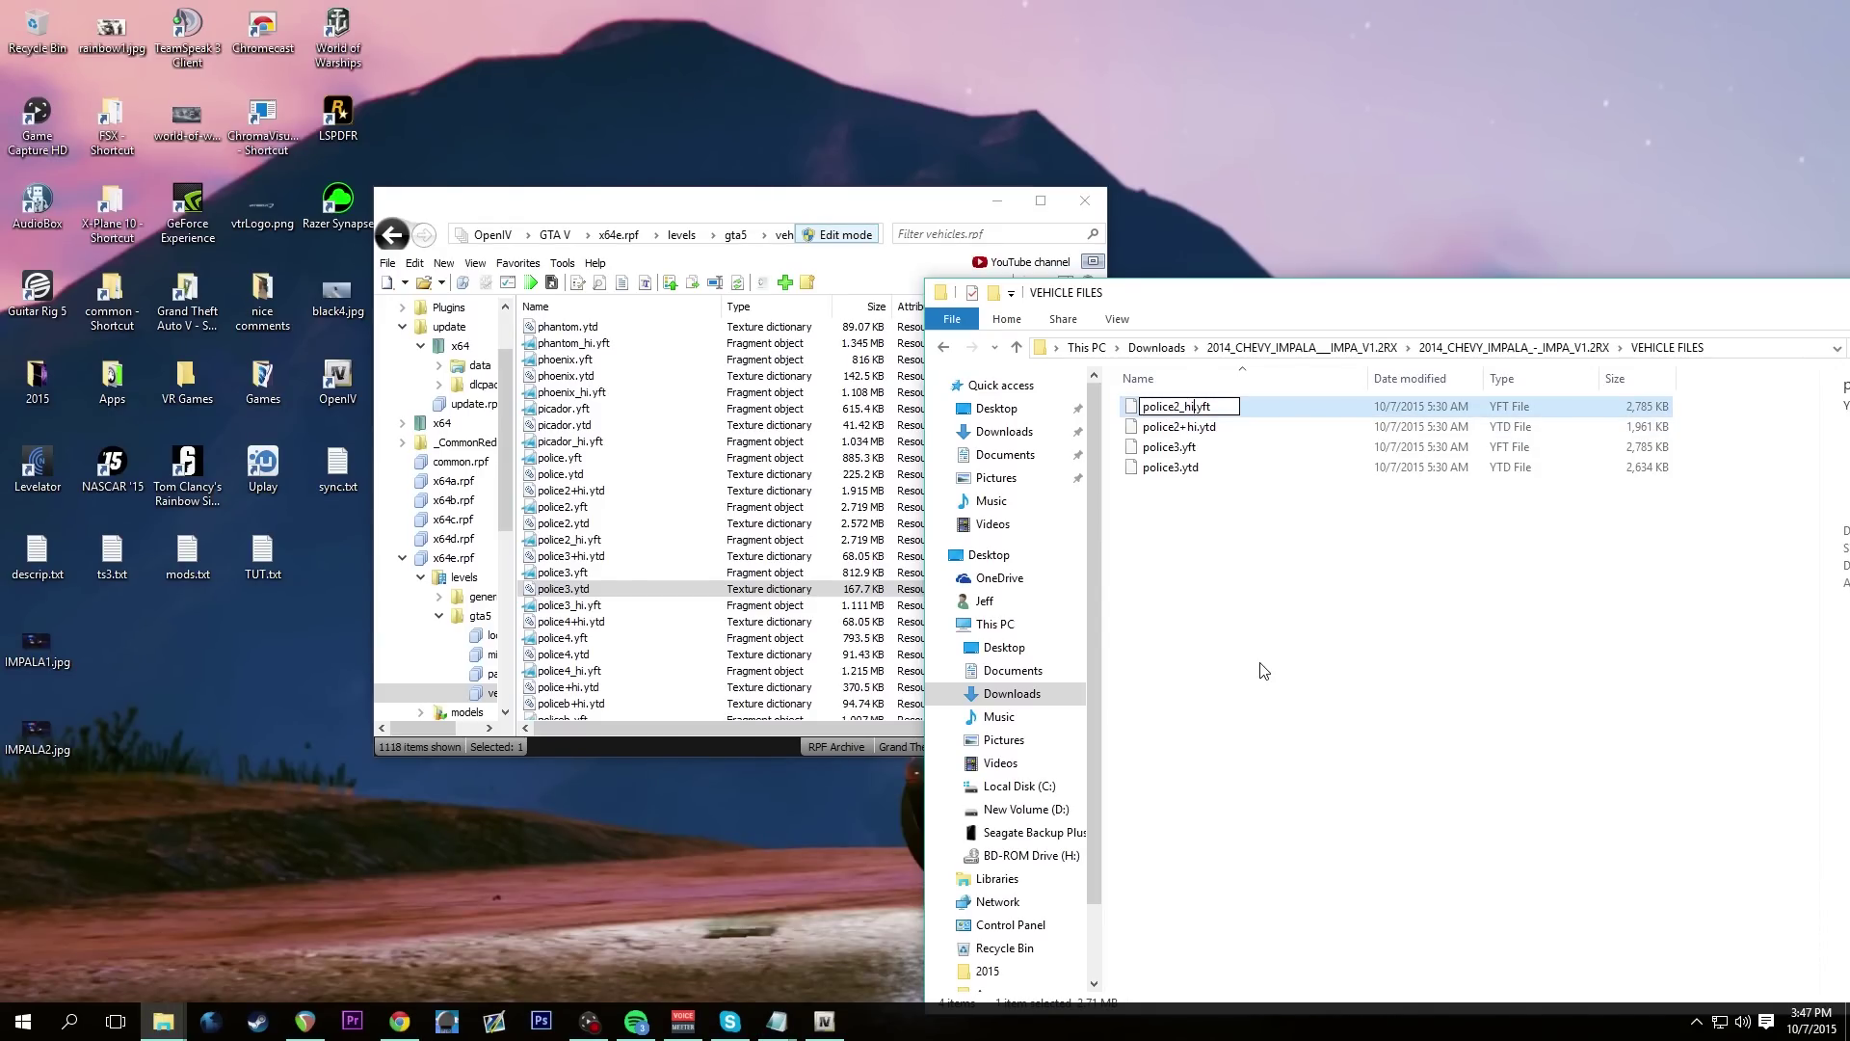
{"action": "key", "text": "BackSpace"}
{"action": "type", "text": "3"}
{"action": "key", "text": "Return"}
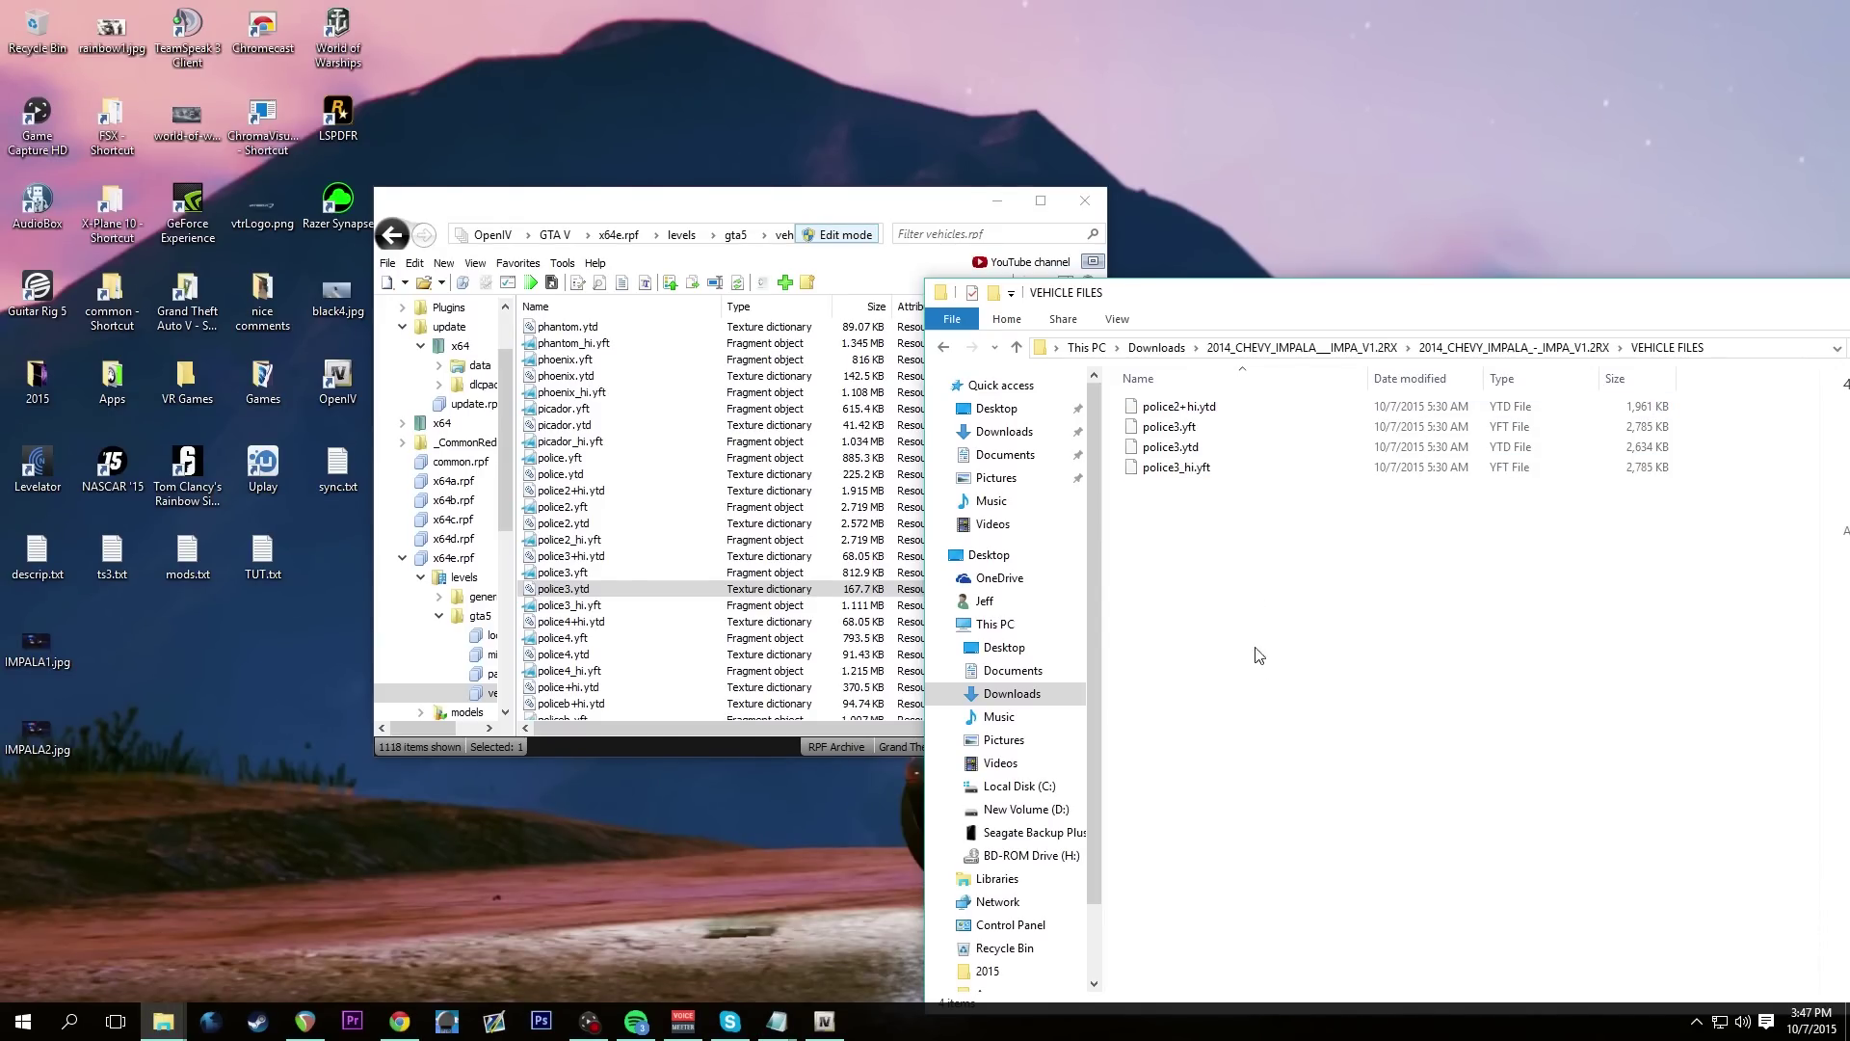
{"action": "key", "text": "Up"}
{"action": "key", "text": "Up"}
{"action": "key", "text": "Up"}
{"action": "key", "text": "shift+F10"}
{"action": "left_click", "coordinate": [1269, 665]}
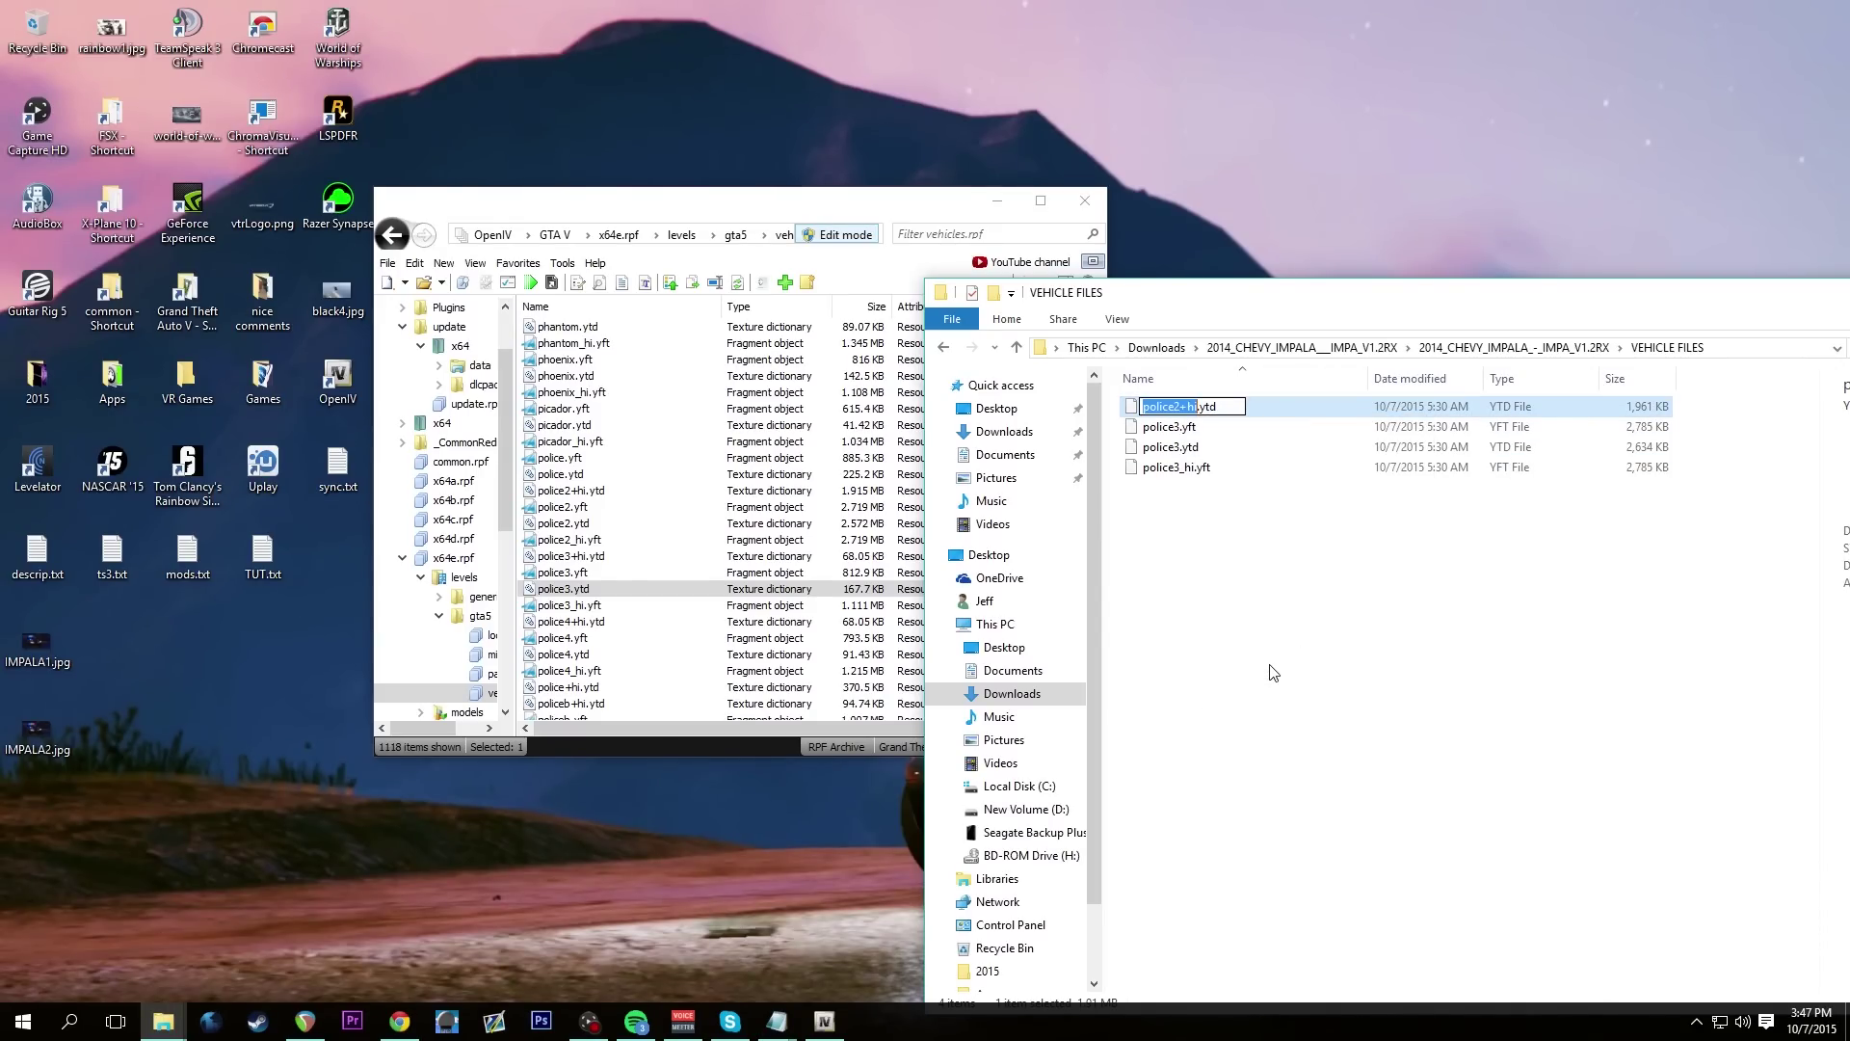
{"action": "key", "text": "Left"}
{"action": "key", "text": "BackSpace"}
{"action": "type", "text": "3"}
{"action": "key", "text": "Return"}
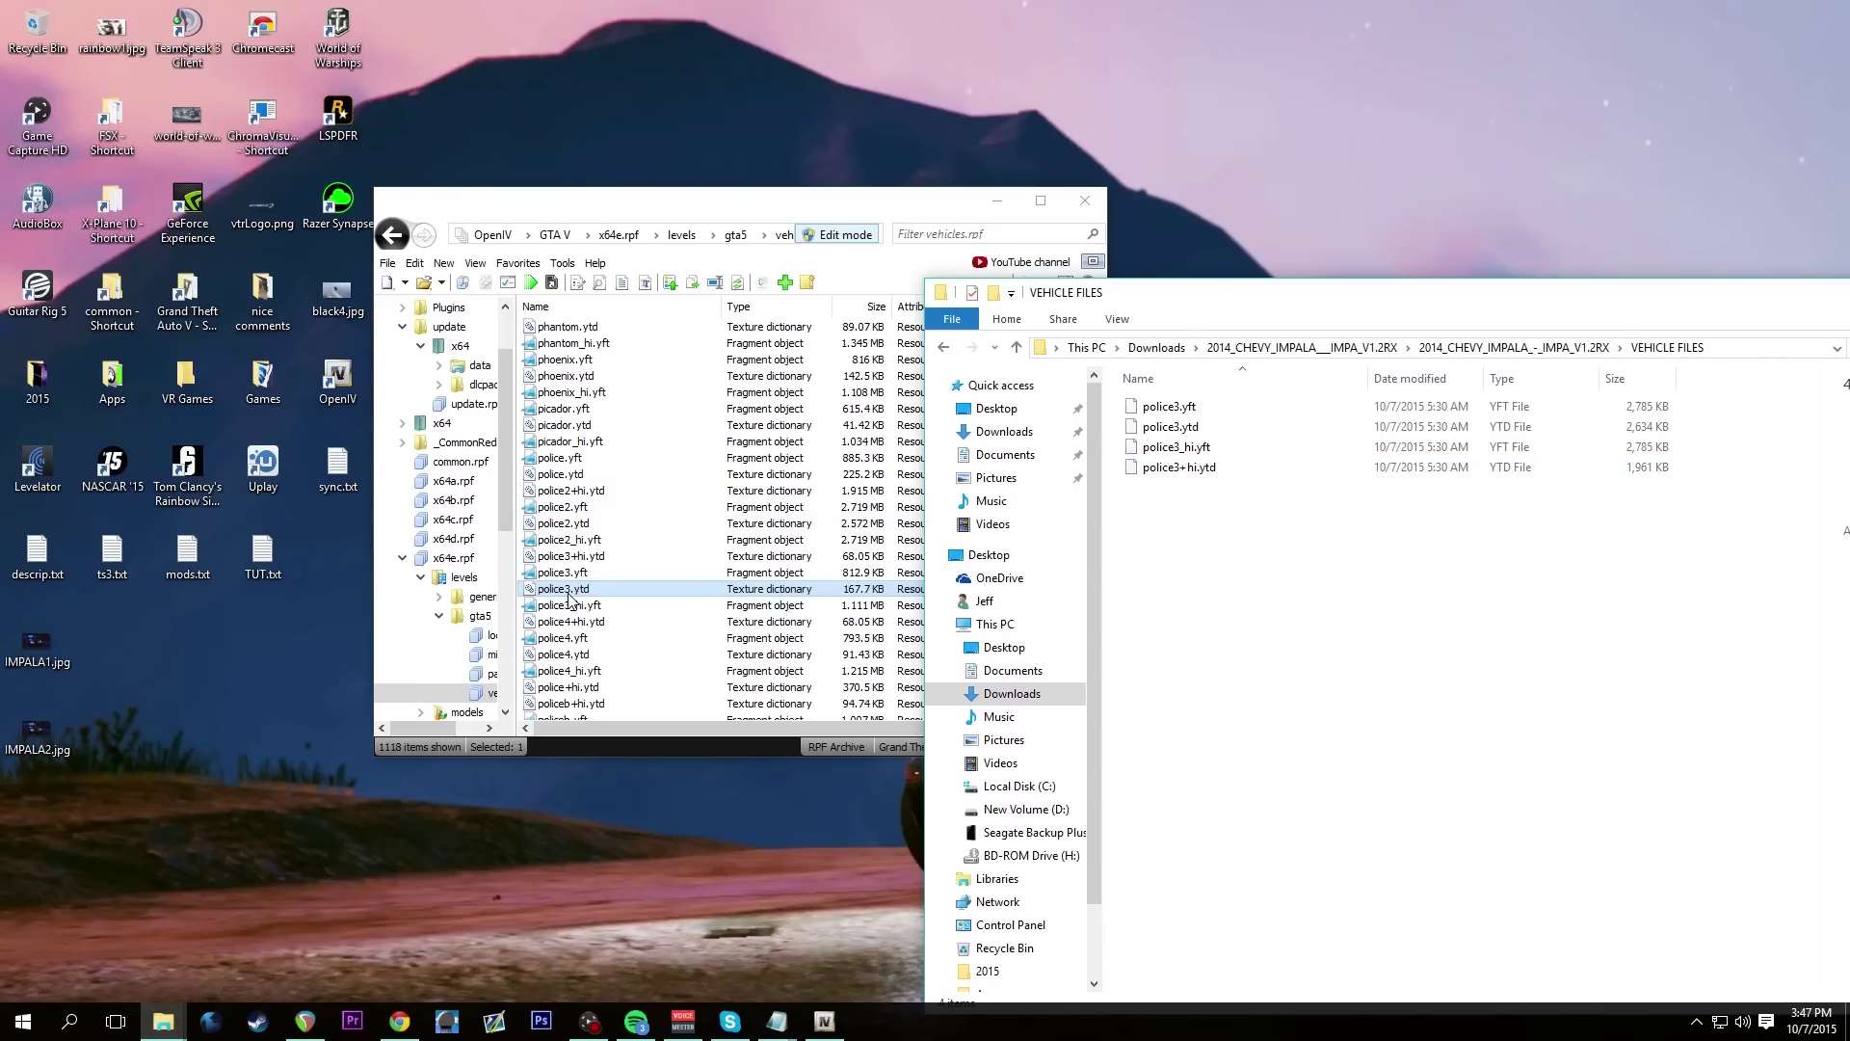
Preview the archive's police2.yft model in 3D and close the viewer
{"action": "left_click", "coordinate": [832, 214]}
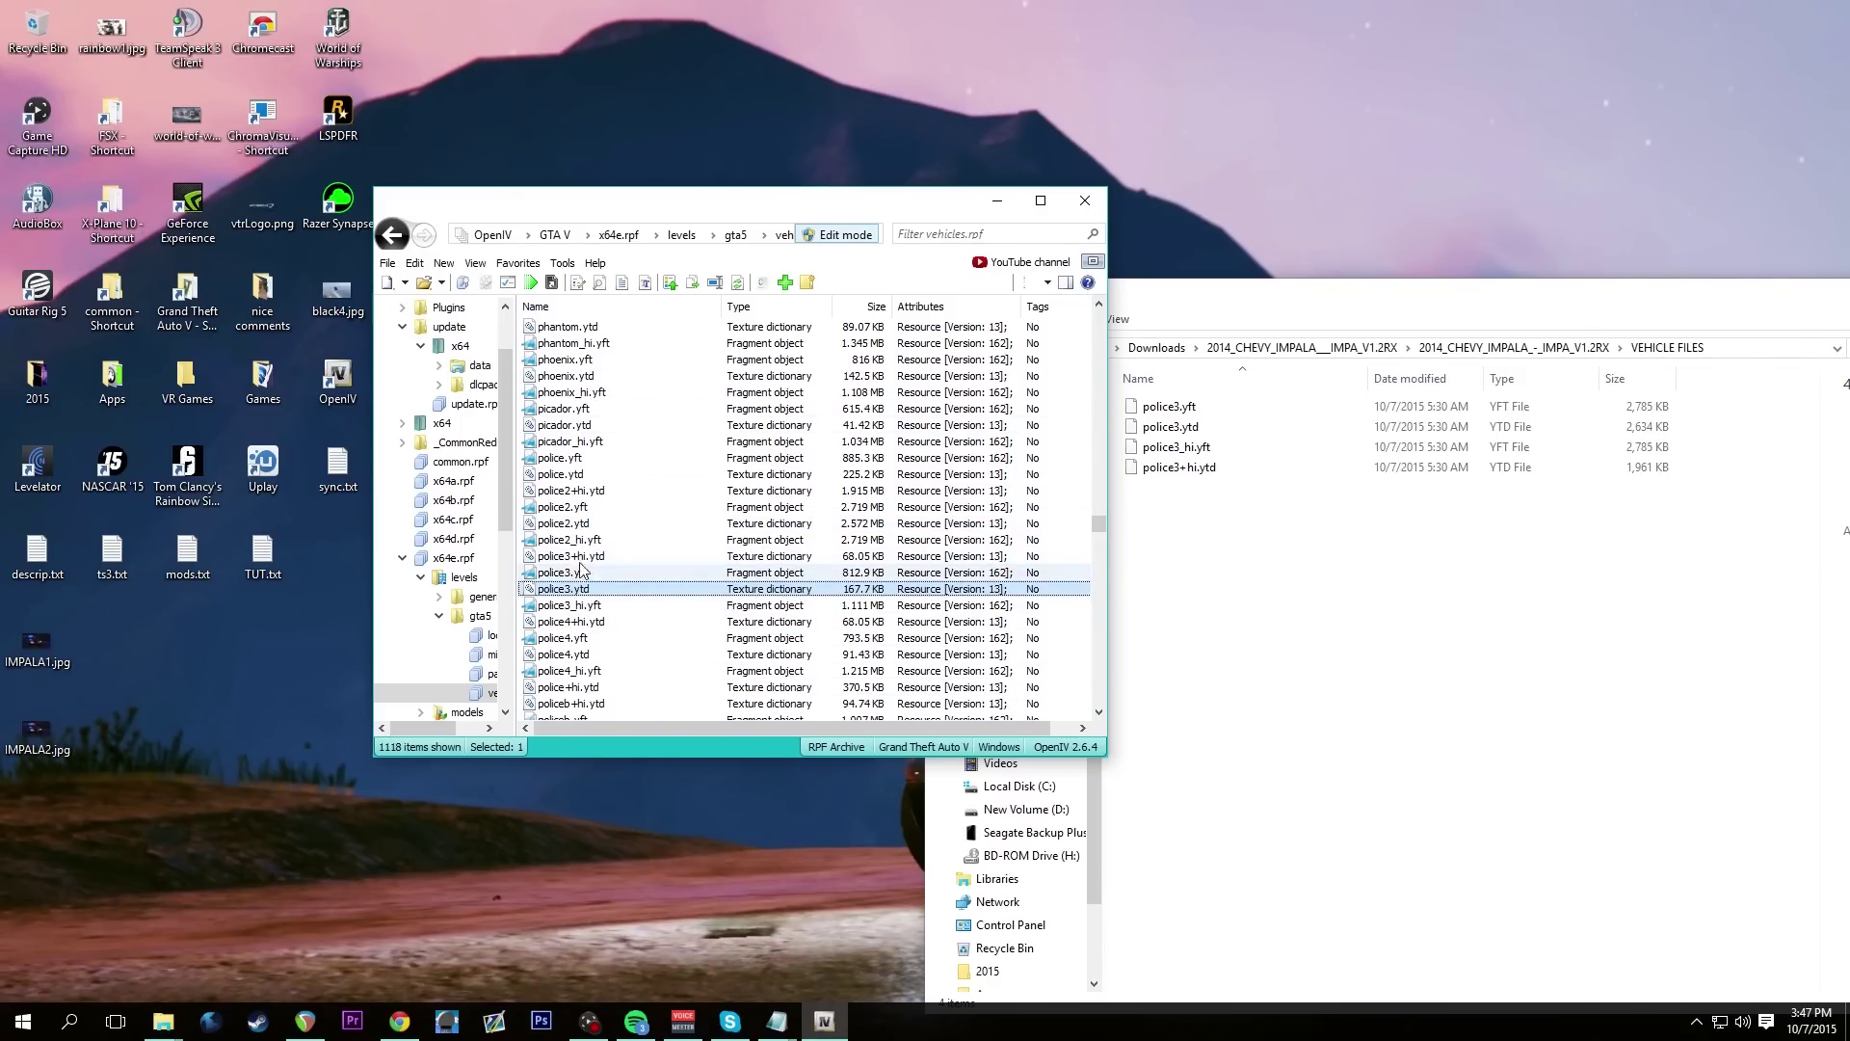
{"action": "left_click", "coordinate": [1306, 586]}
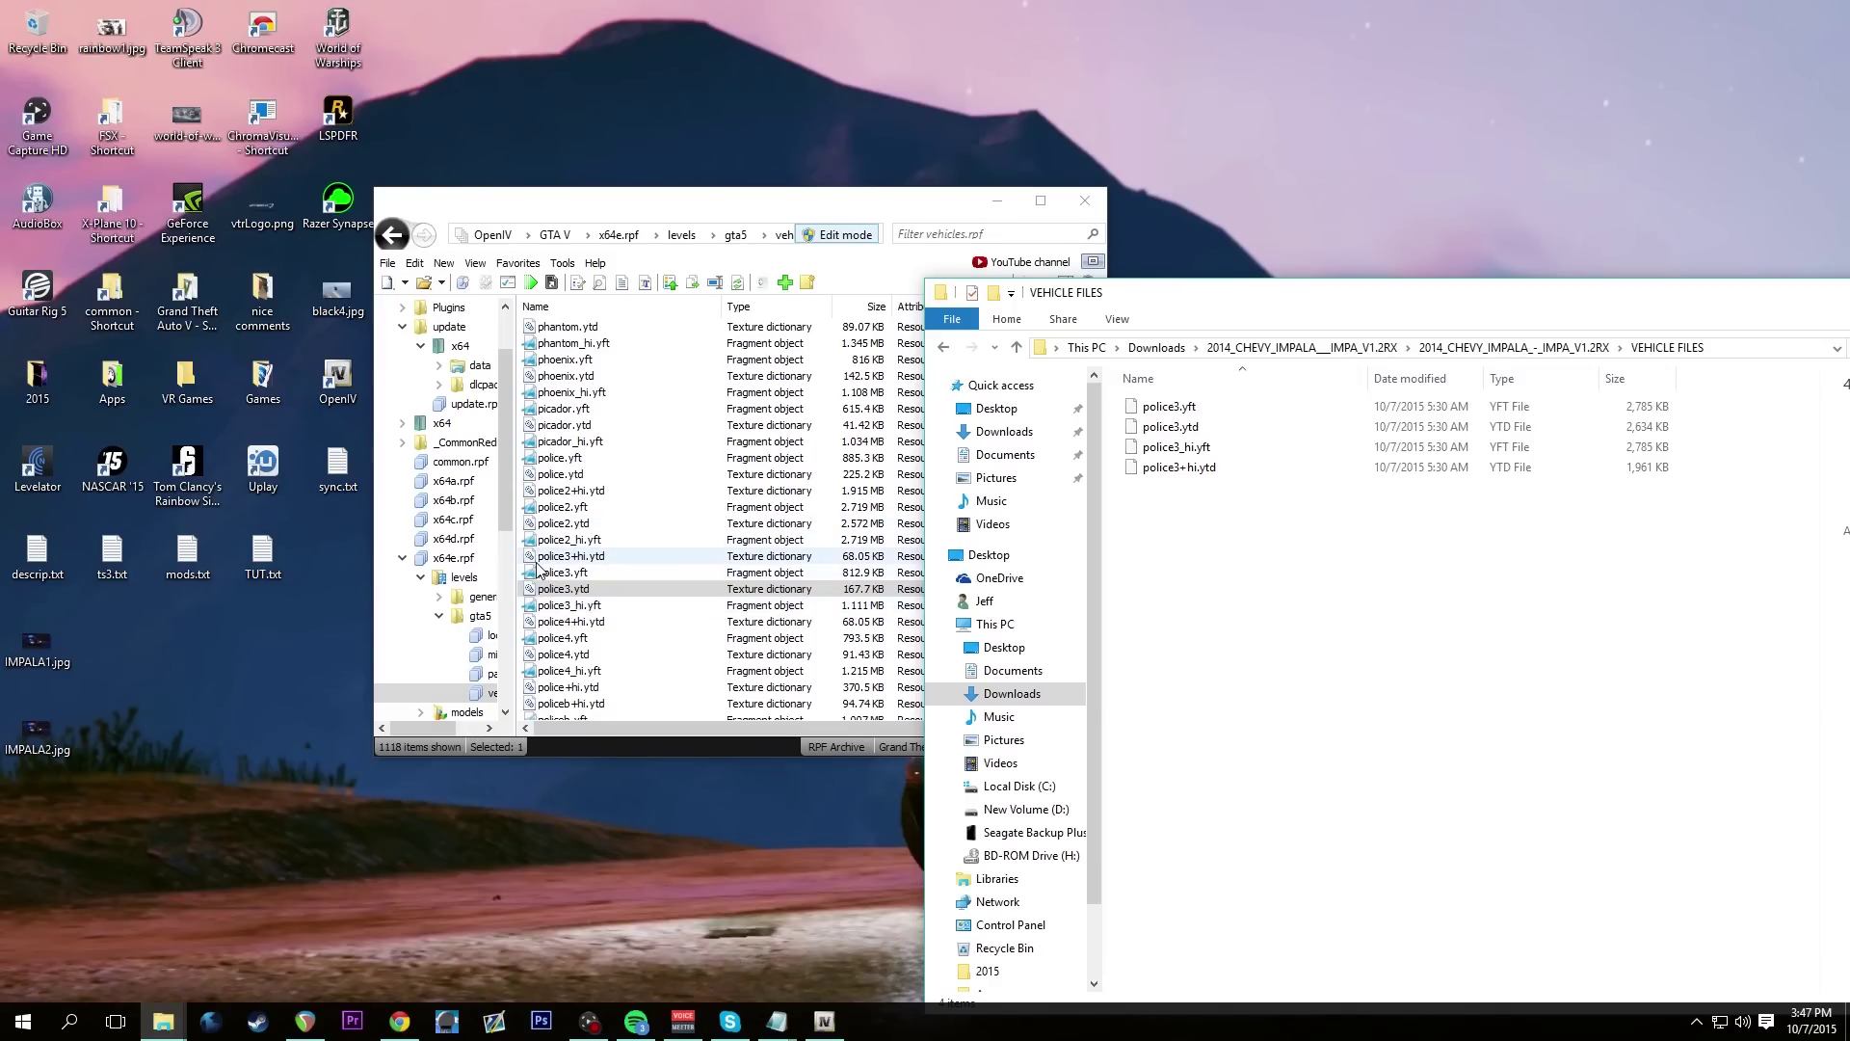
{"action": "left_click", "coordinate": [528, 509]}
{"action": "double_click", "coordinate": [528, 510]}
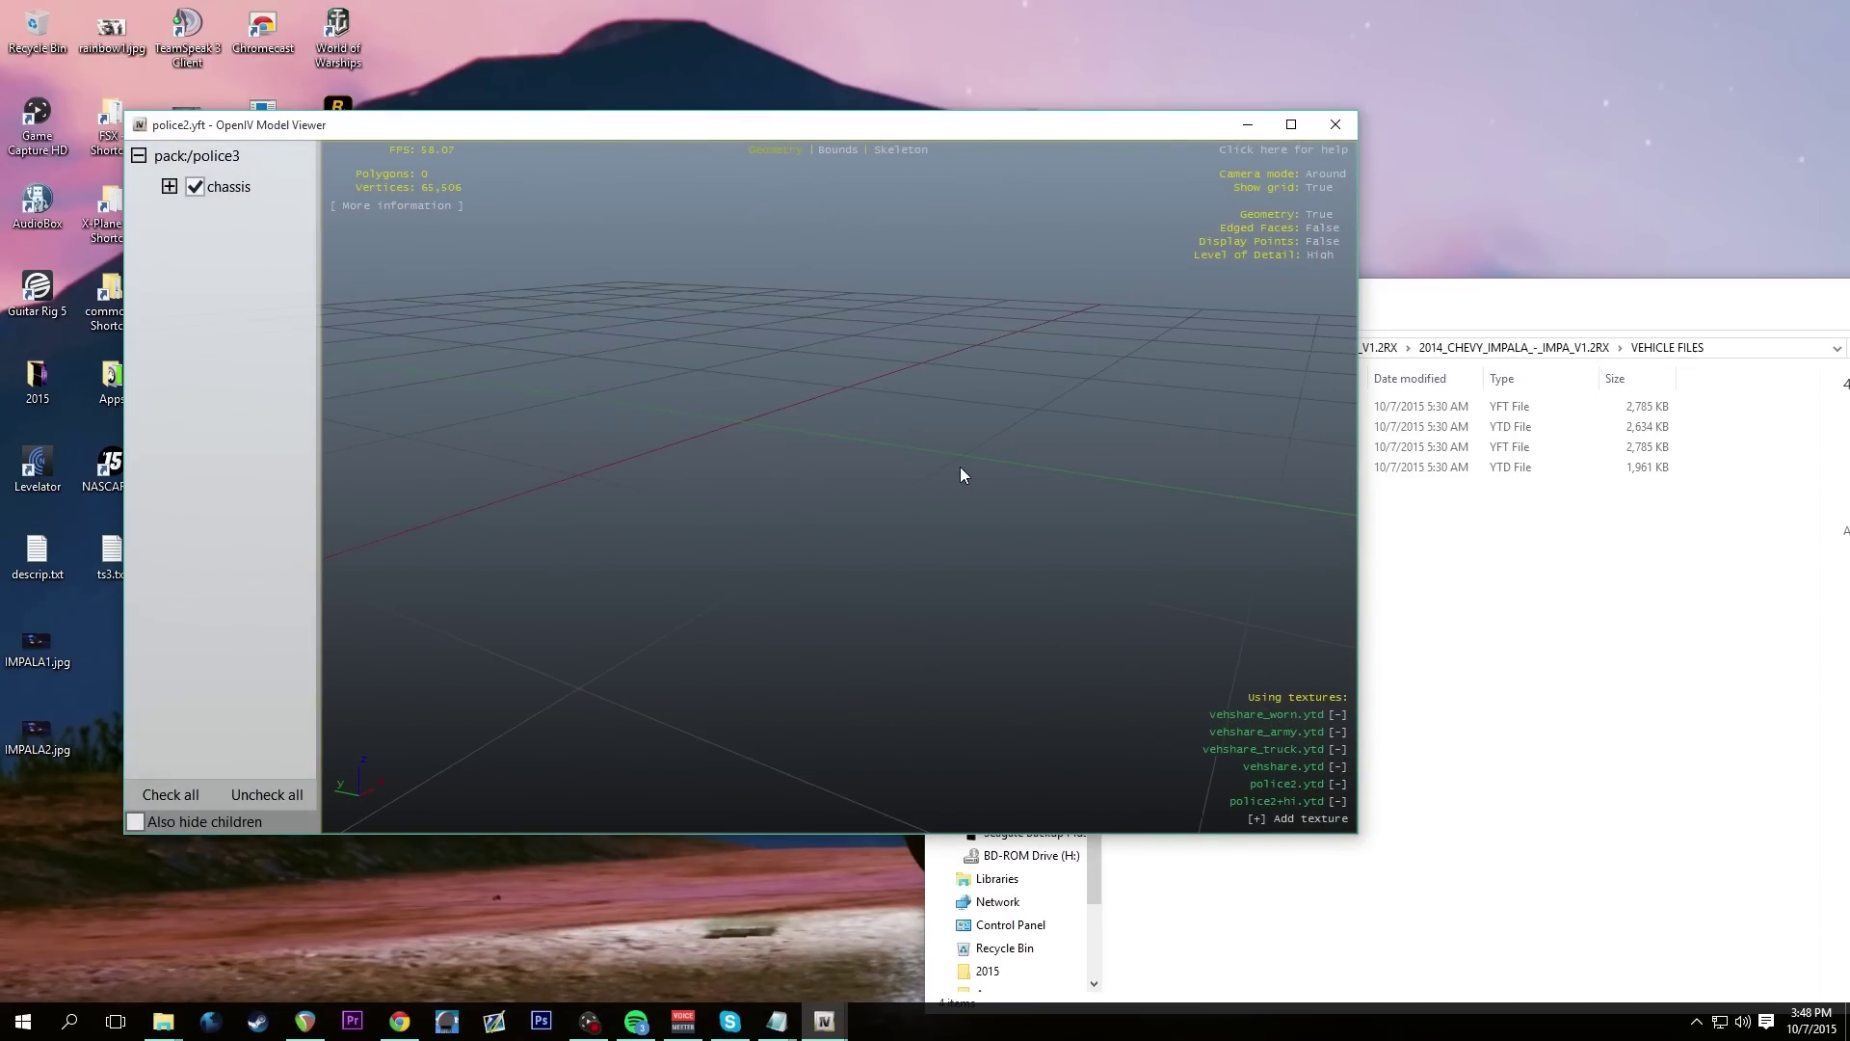
{"action": "left_click", "coordinate": [1334, 125]}
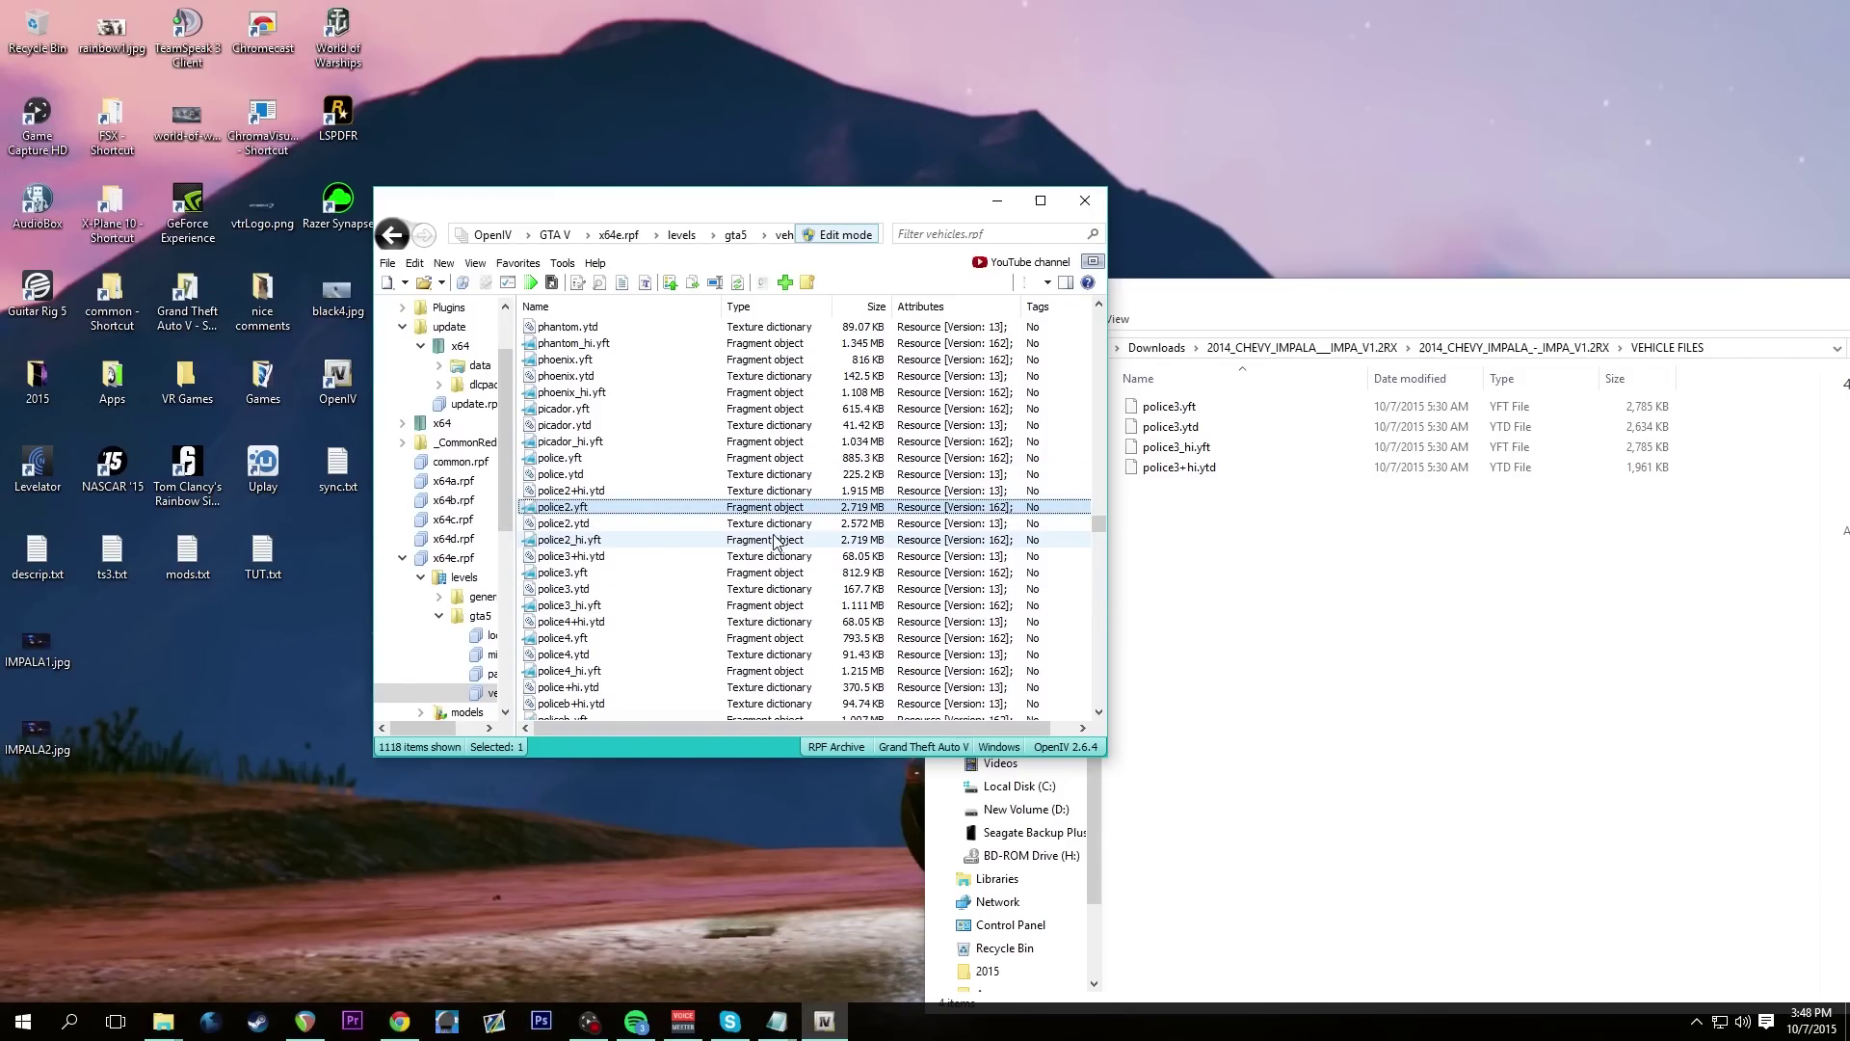
Browse police2.ytd's impa14_sign_1 to 4 textures, then return Explorer to the mod's main folder
{"action": "left_click", "coordinate": [550, 527]}
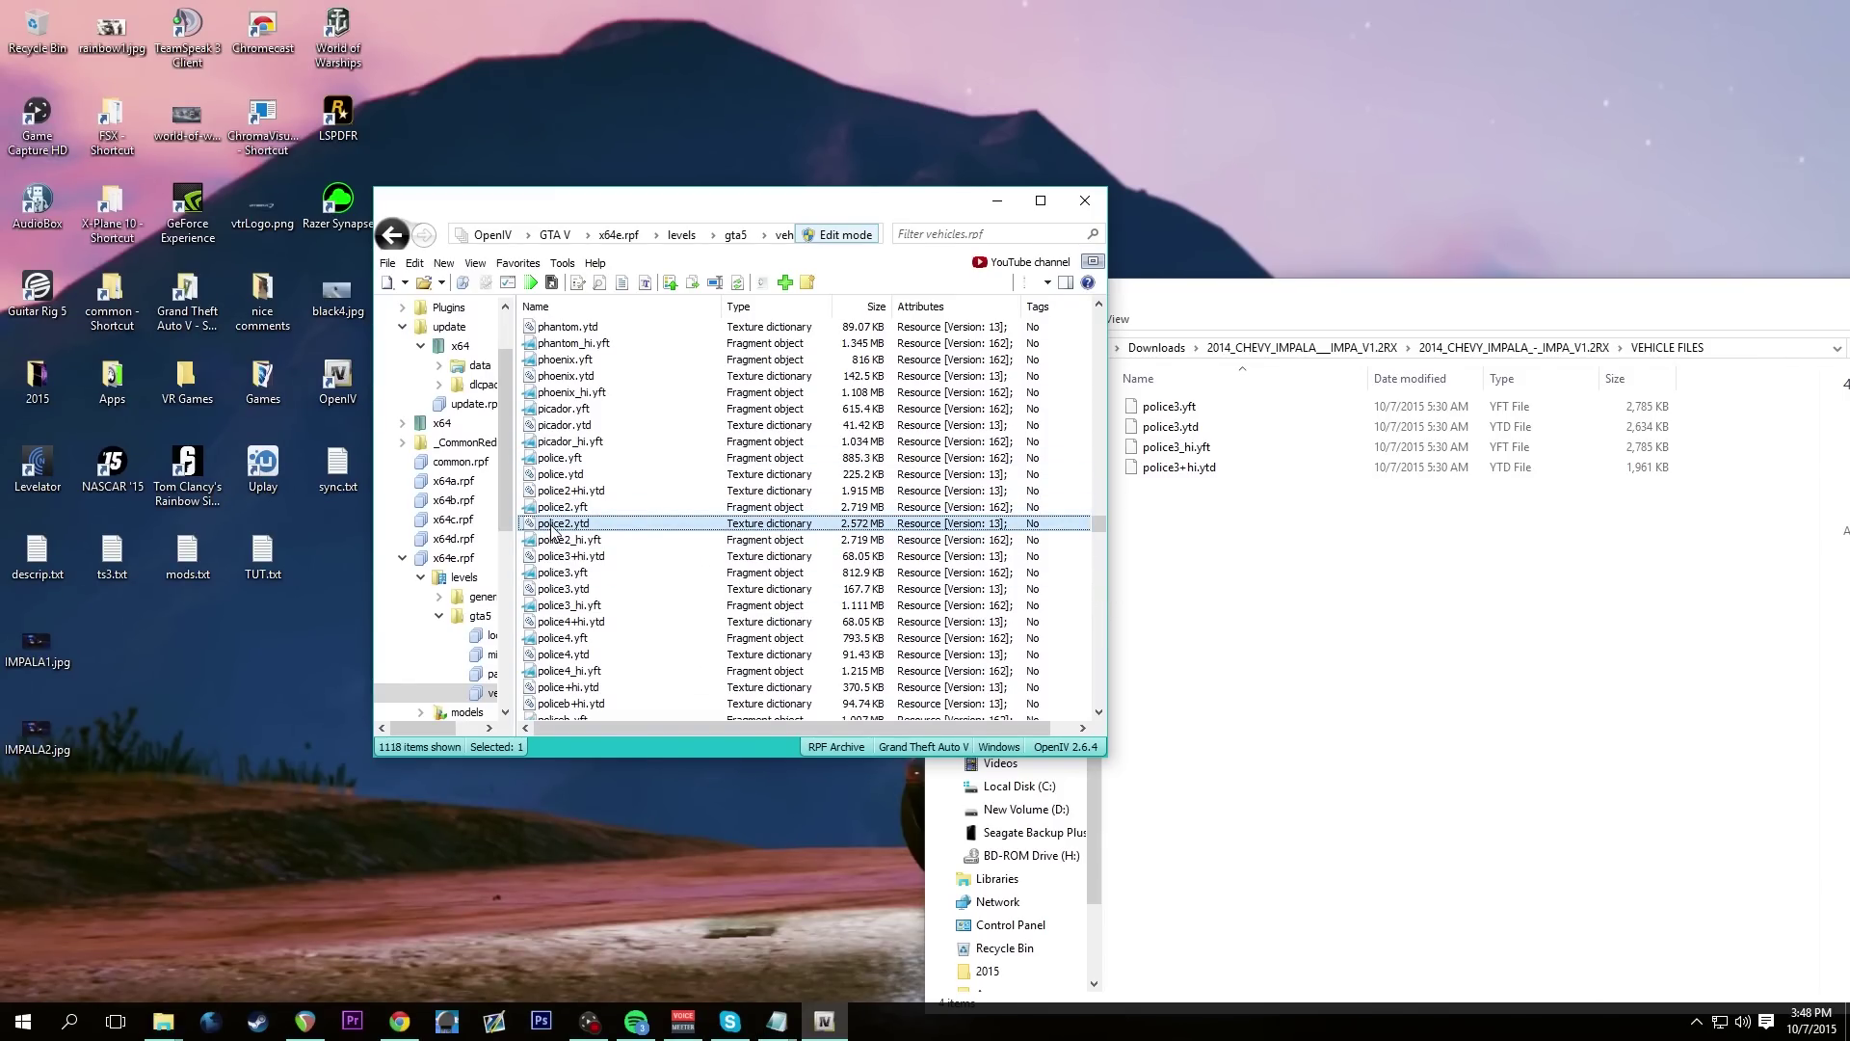
{"action": "double_click", "coordinate": [551, 526]}
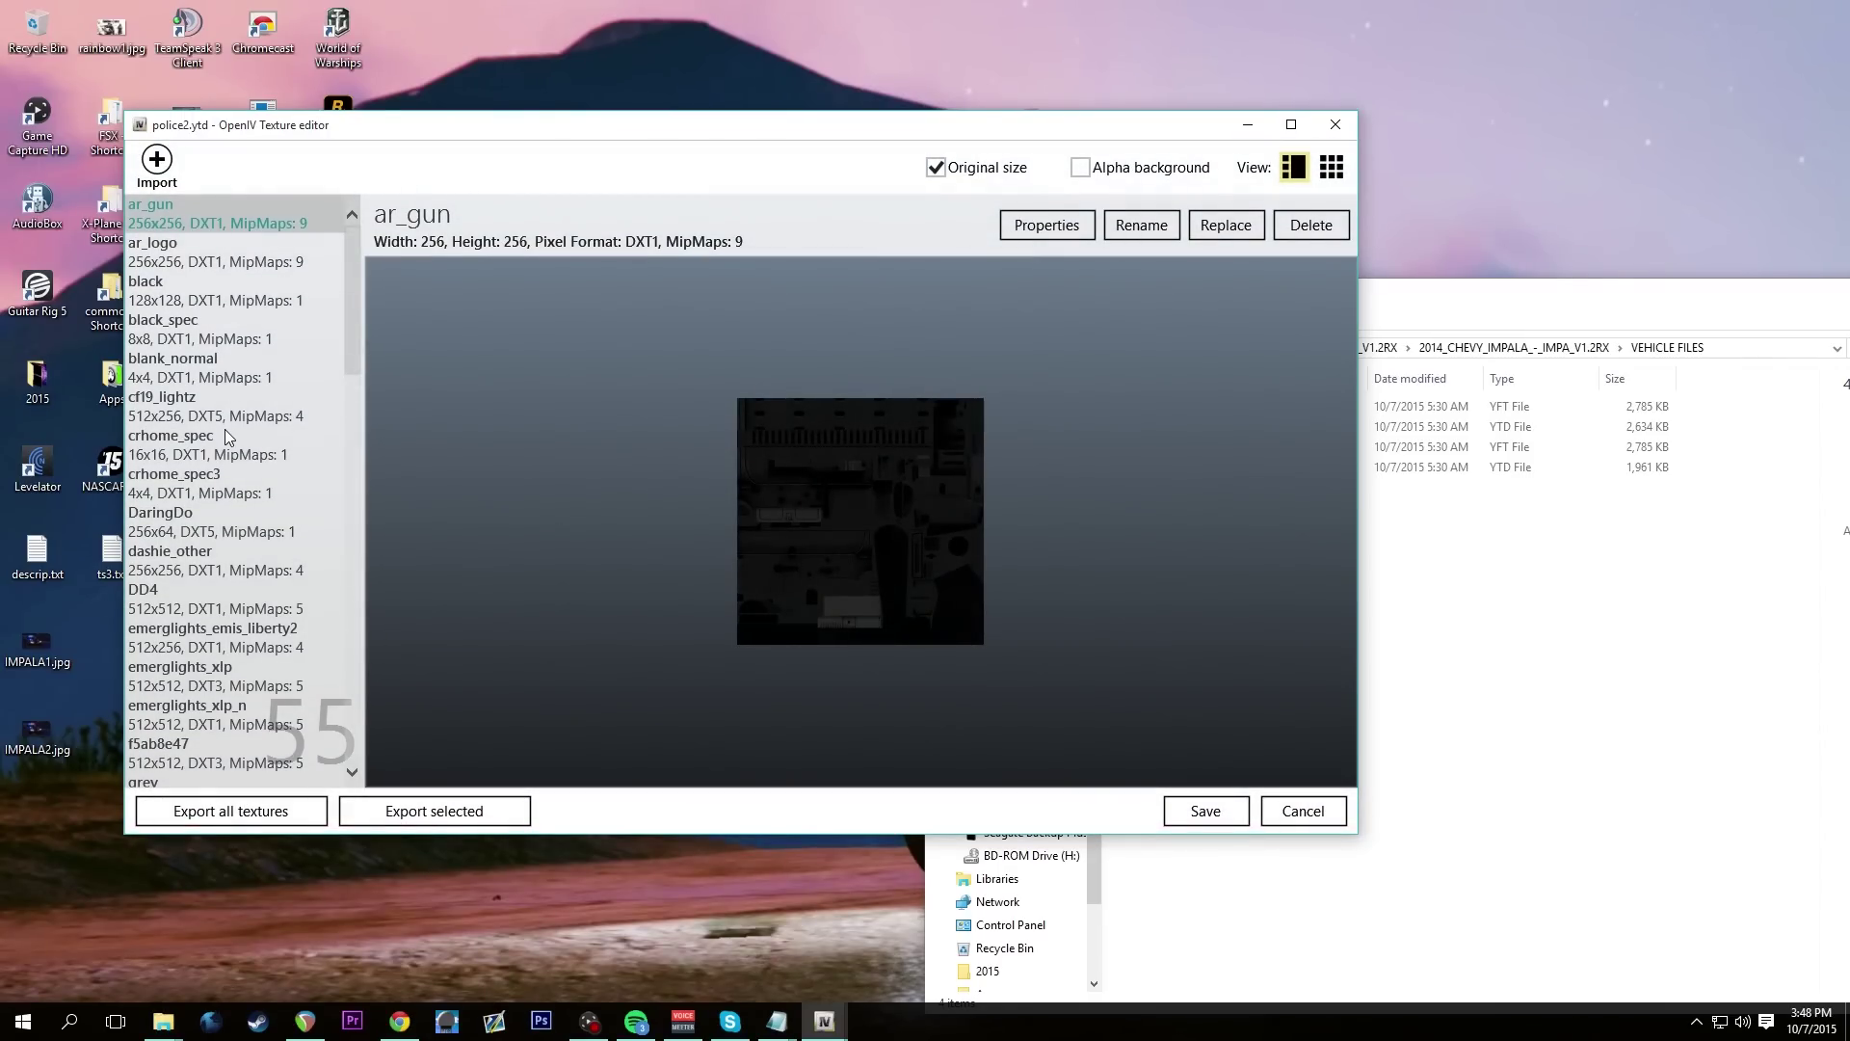
{"action": "scroll", "coordinate": [224, 430], "scroll_direction": "down", "scroll_amount": 5}
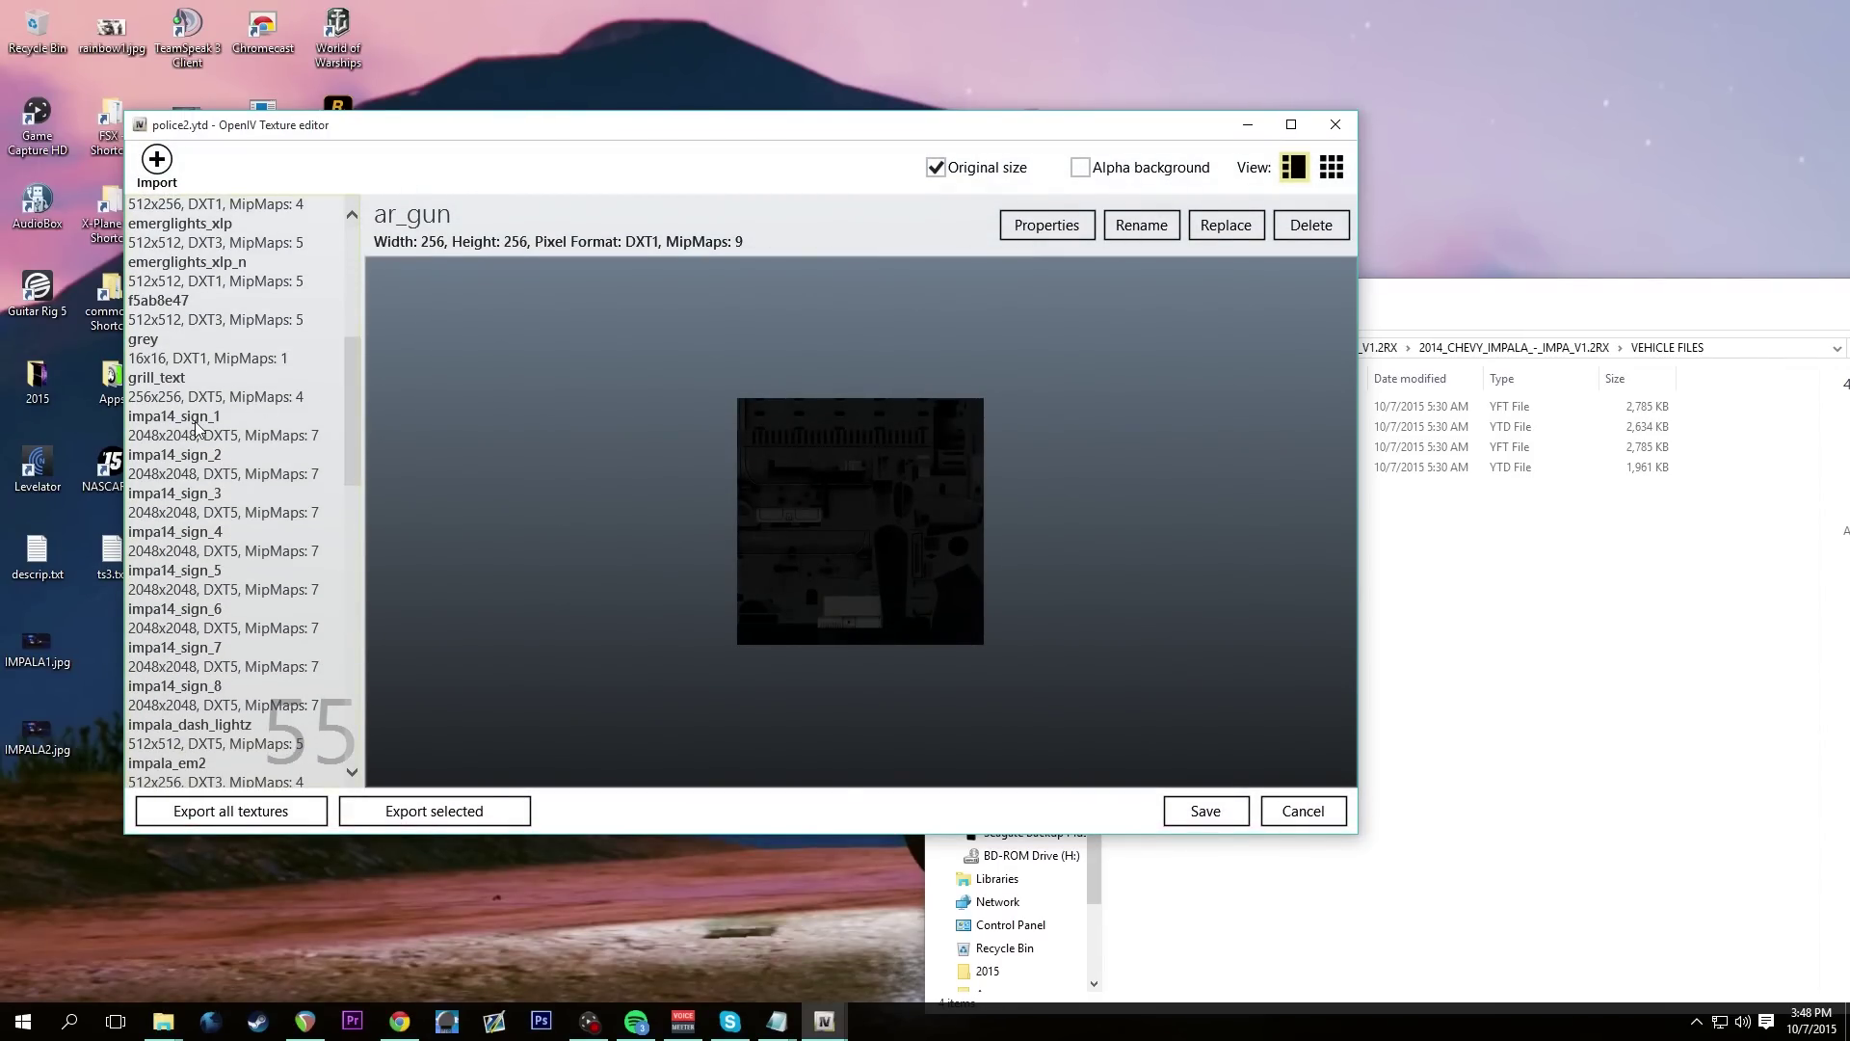
{"action": "left_click", "coordinate": [196, 427]}
{"action": "left_click", "coordinate": [234, 466]}
{"action": "left_click", "coordinate": [228, 508]}
{"action": "left_click", "coordinate": [224, 548]}
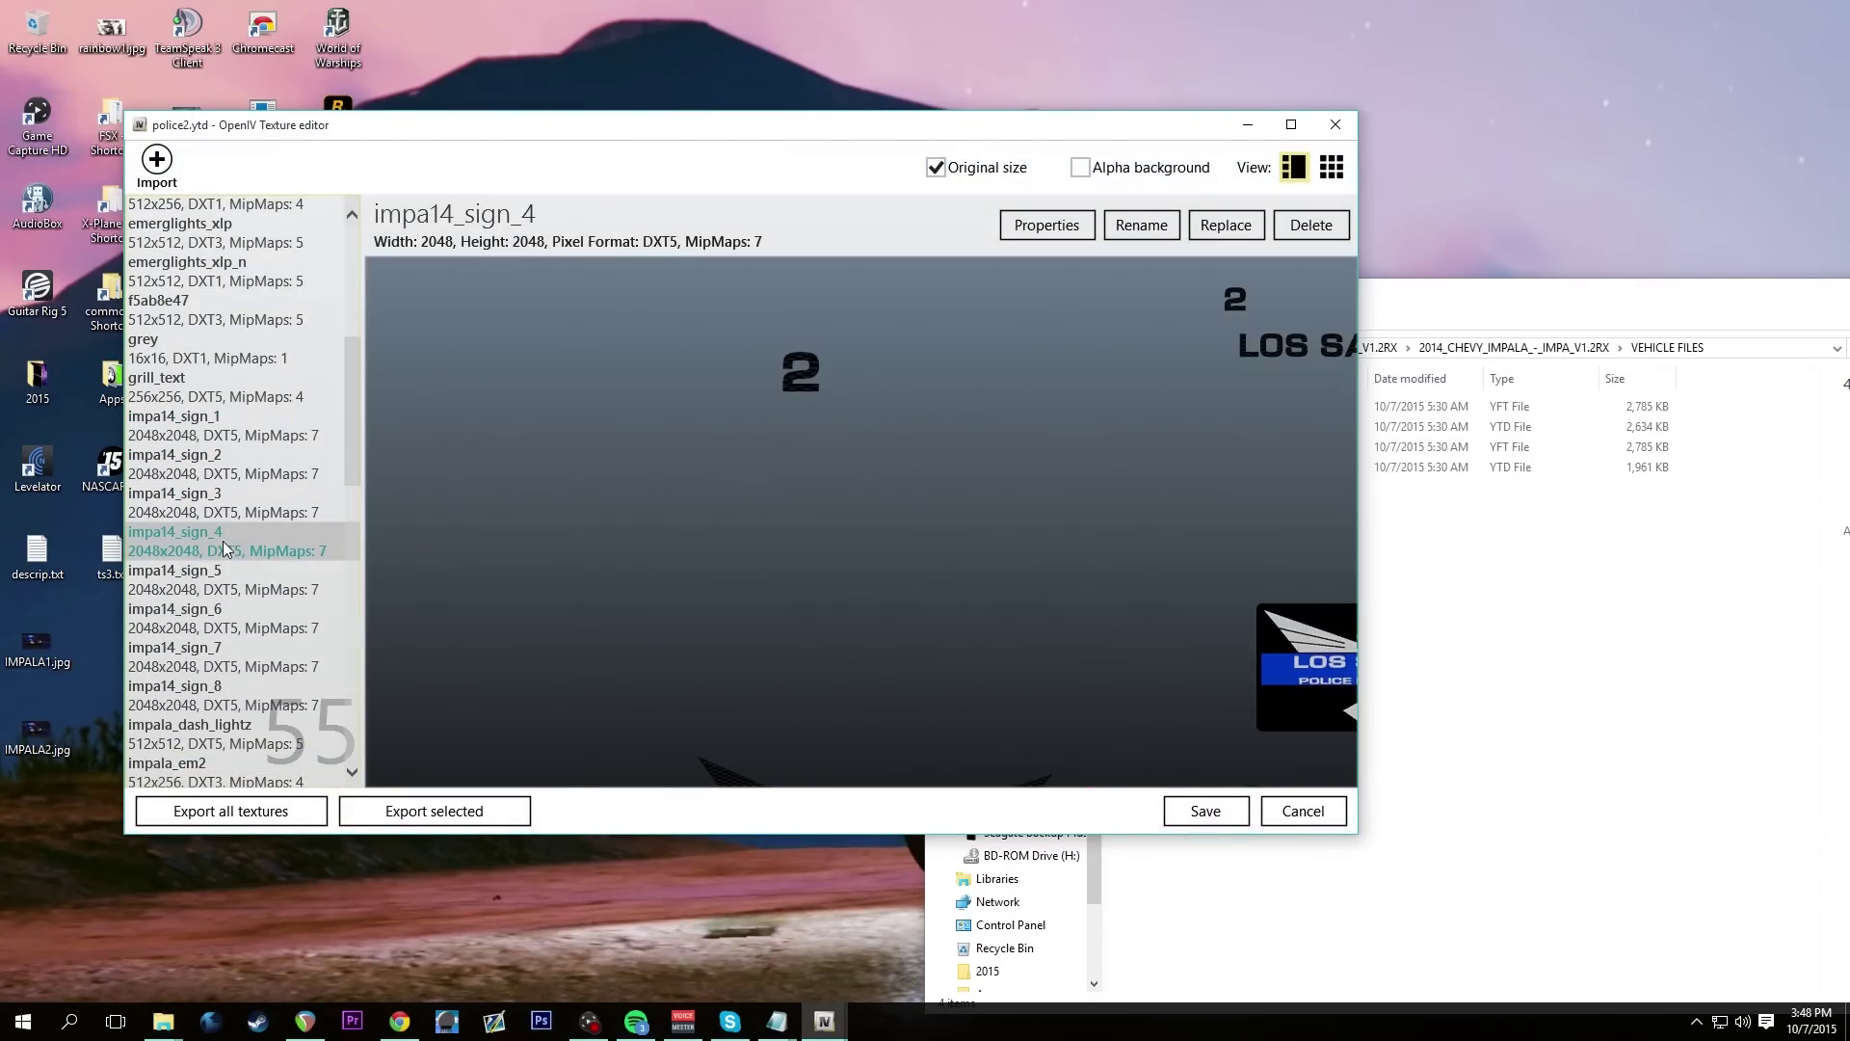
{"action": "left_click", "coordinate": [1294, 819]}
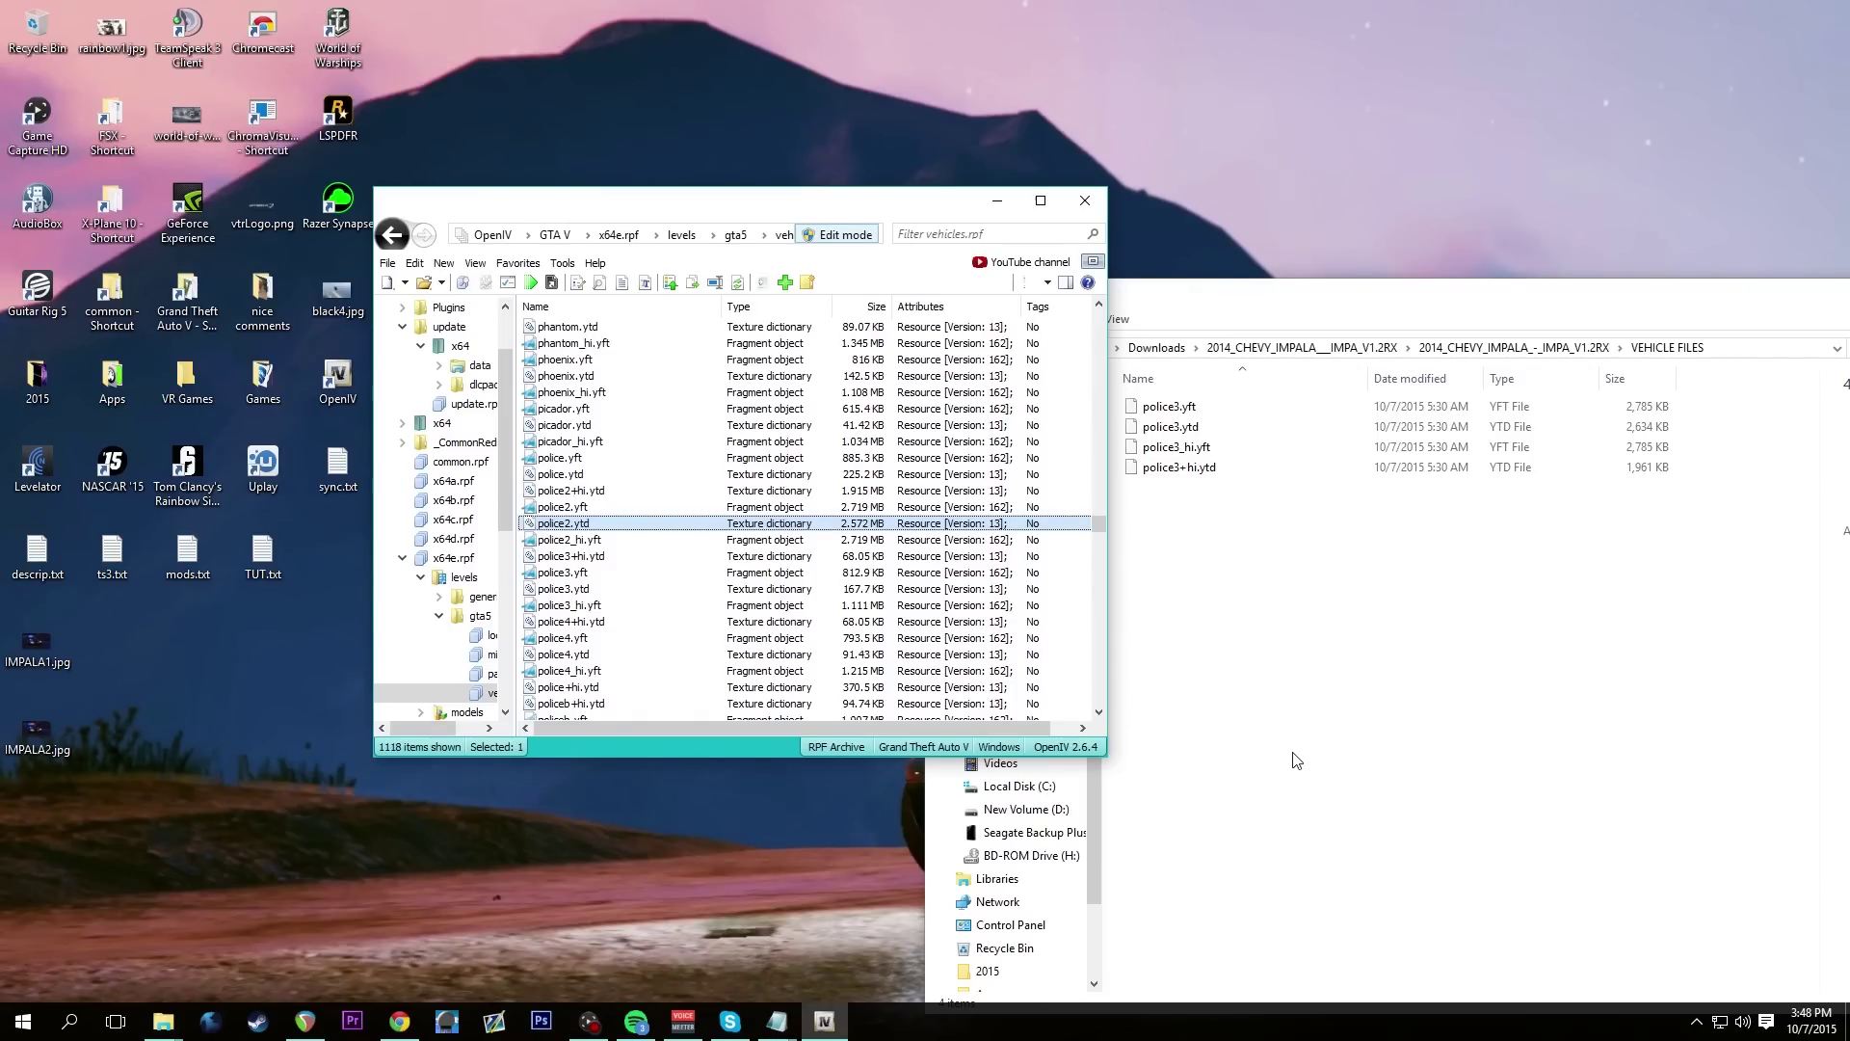
{"action": "left_click", "coordinate": [1295, 760]}
{"action": "key", "text": "BackSpace"}
Read the install folder path in CARVARIATIONS' README!!!.txt, reopening it once before closing
{"action": "double_click", "coordinate": [1205, 408]}
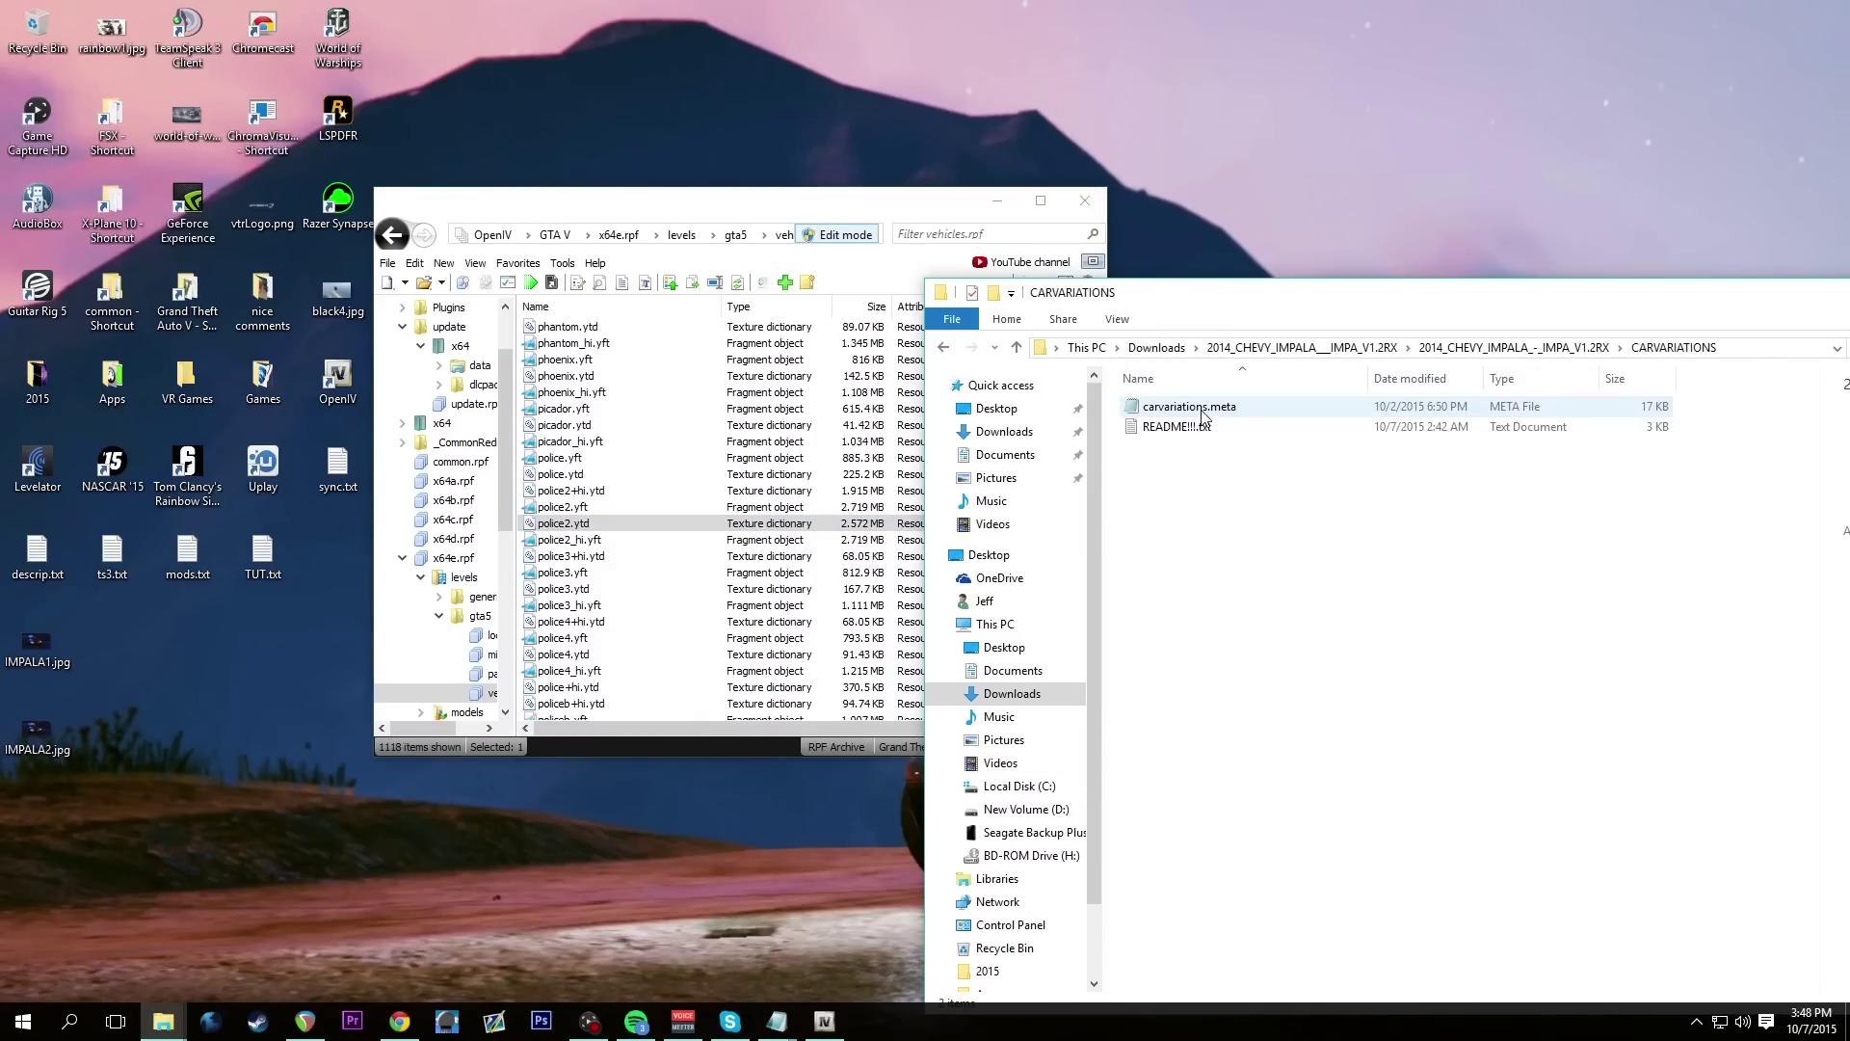
{"action": "double_click", "coordinate": [1203, 430]}
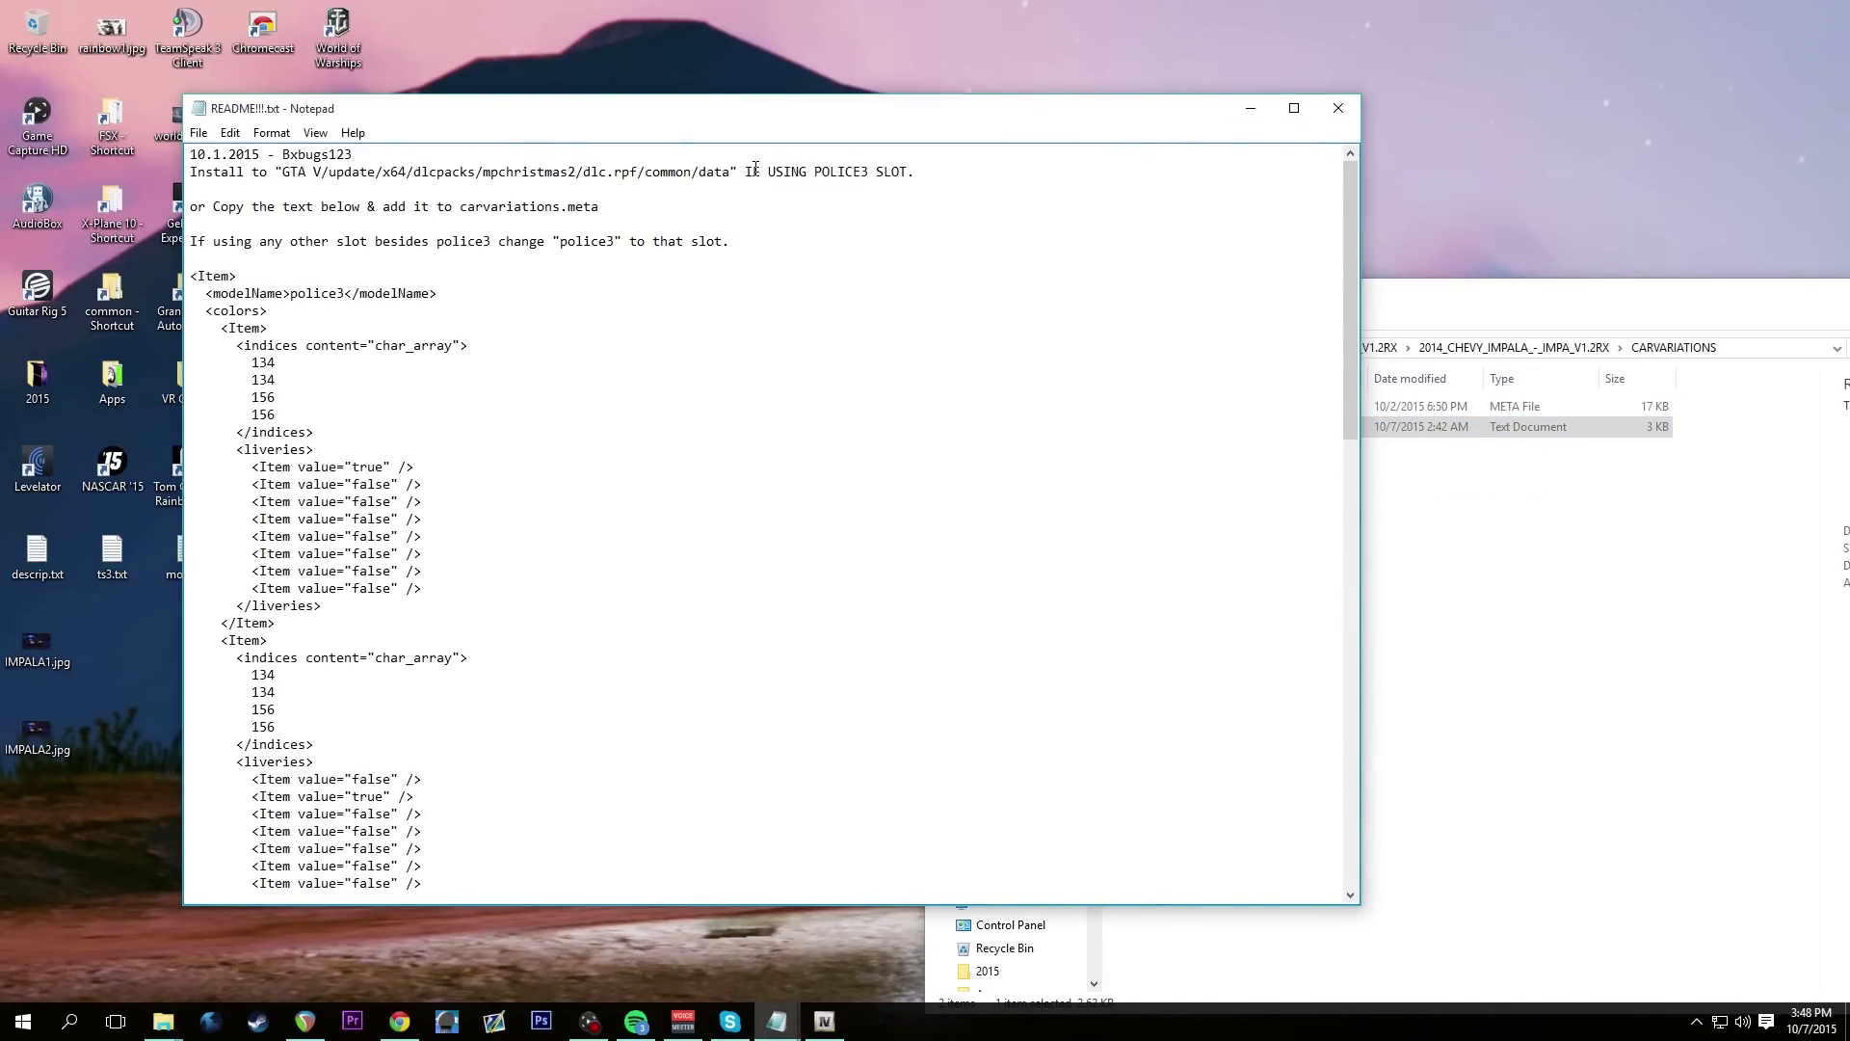
{"action": "left_click_drag", "start_coordinate": [755, 168], "coordinate": [935, 182]}
{"action": "left_click_drag", "start_coordinate": [229, 171], "coordinate": [561, 180]}
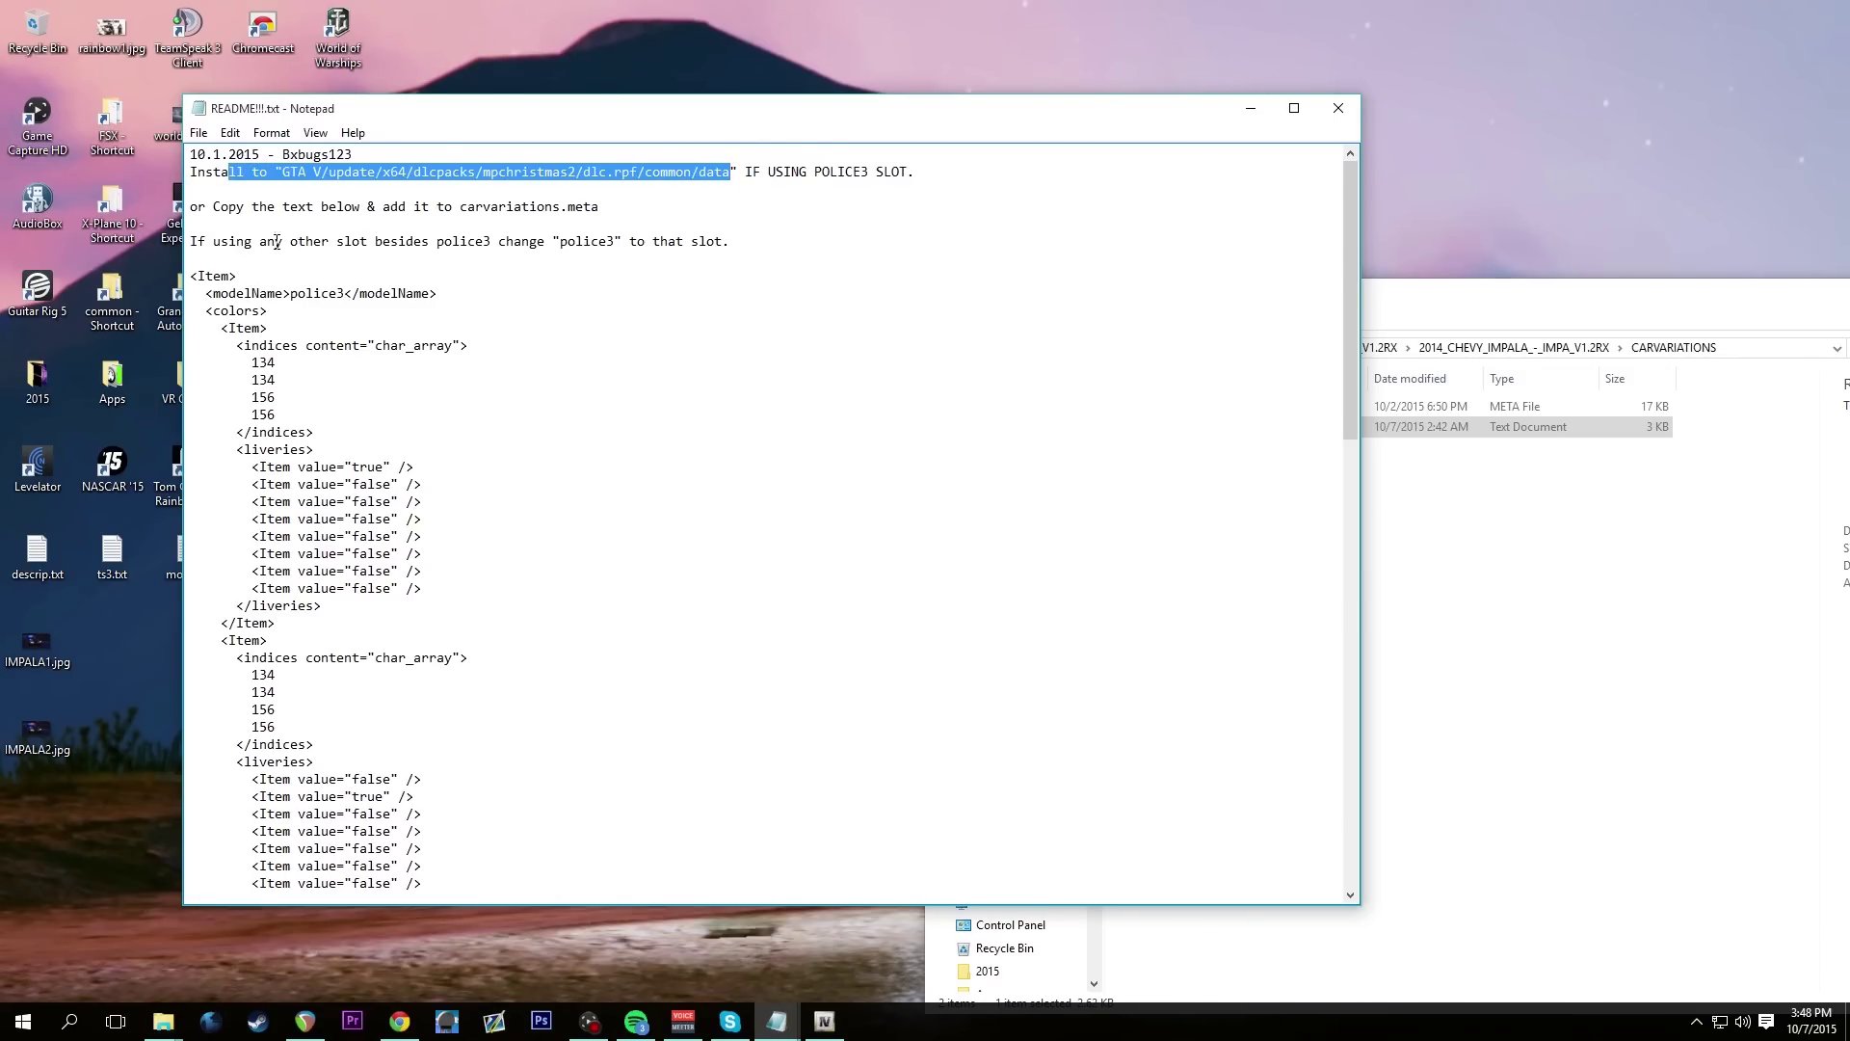
{"action": "scroll", "coordinate": [345, 615], "scroll_direction": "down", "scroll_amount": 10}
{"action": "scroll", "coordinate": [345, 615], "scroll_direction": "up", "scroll_amount": 10}
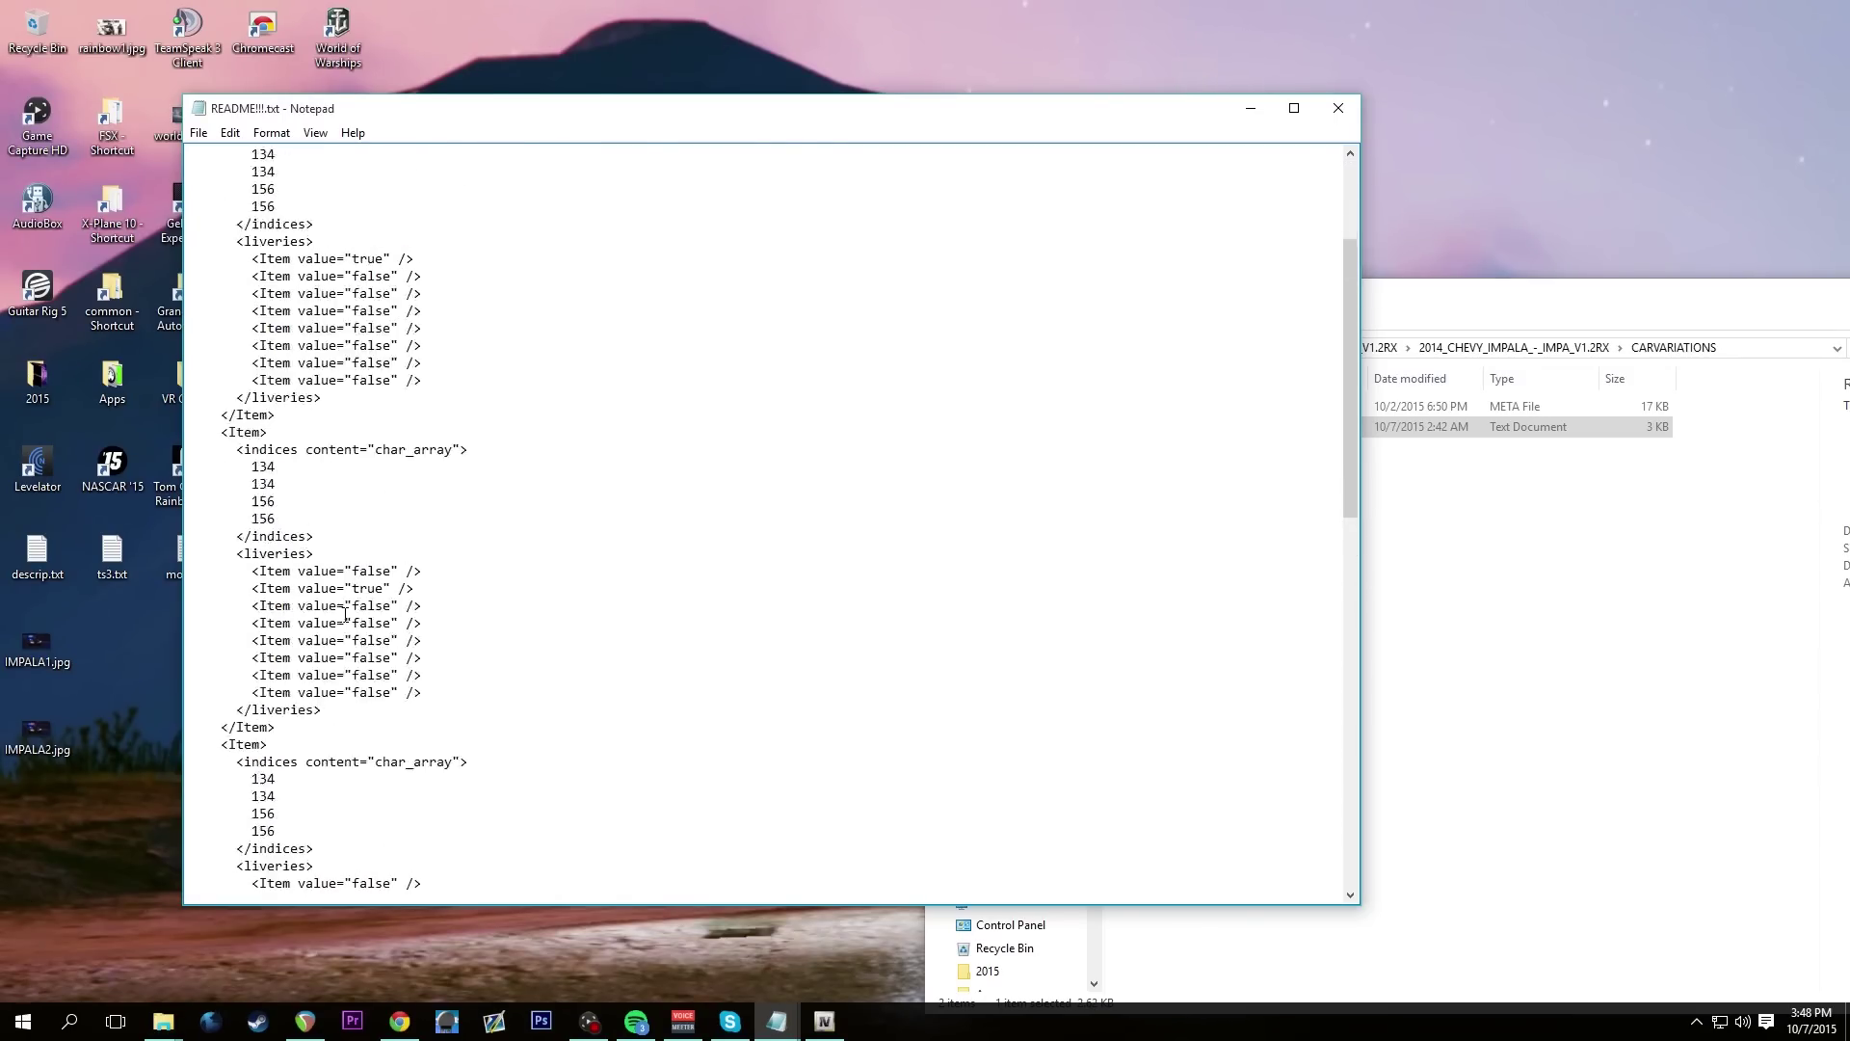
{"action": "scroll", "coordinate": [345, 615], "scroll_direction": "down", "scroll_amount": 10}
{"action": "scroll", "coordinate": [326, 408], "scroll_direction": "up", "scroll_amount": 10}
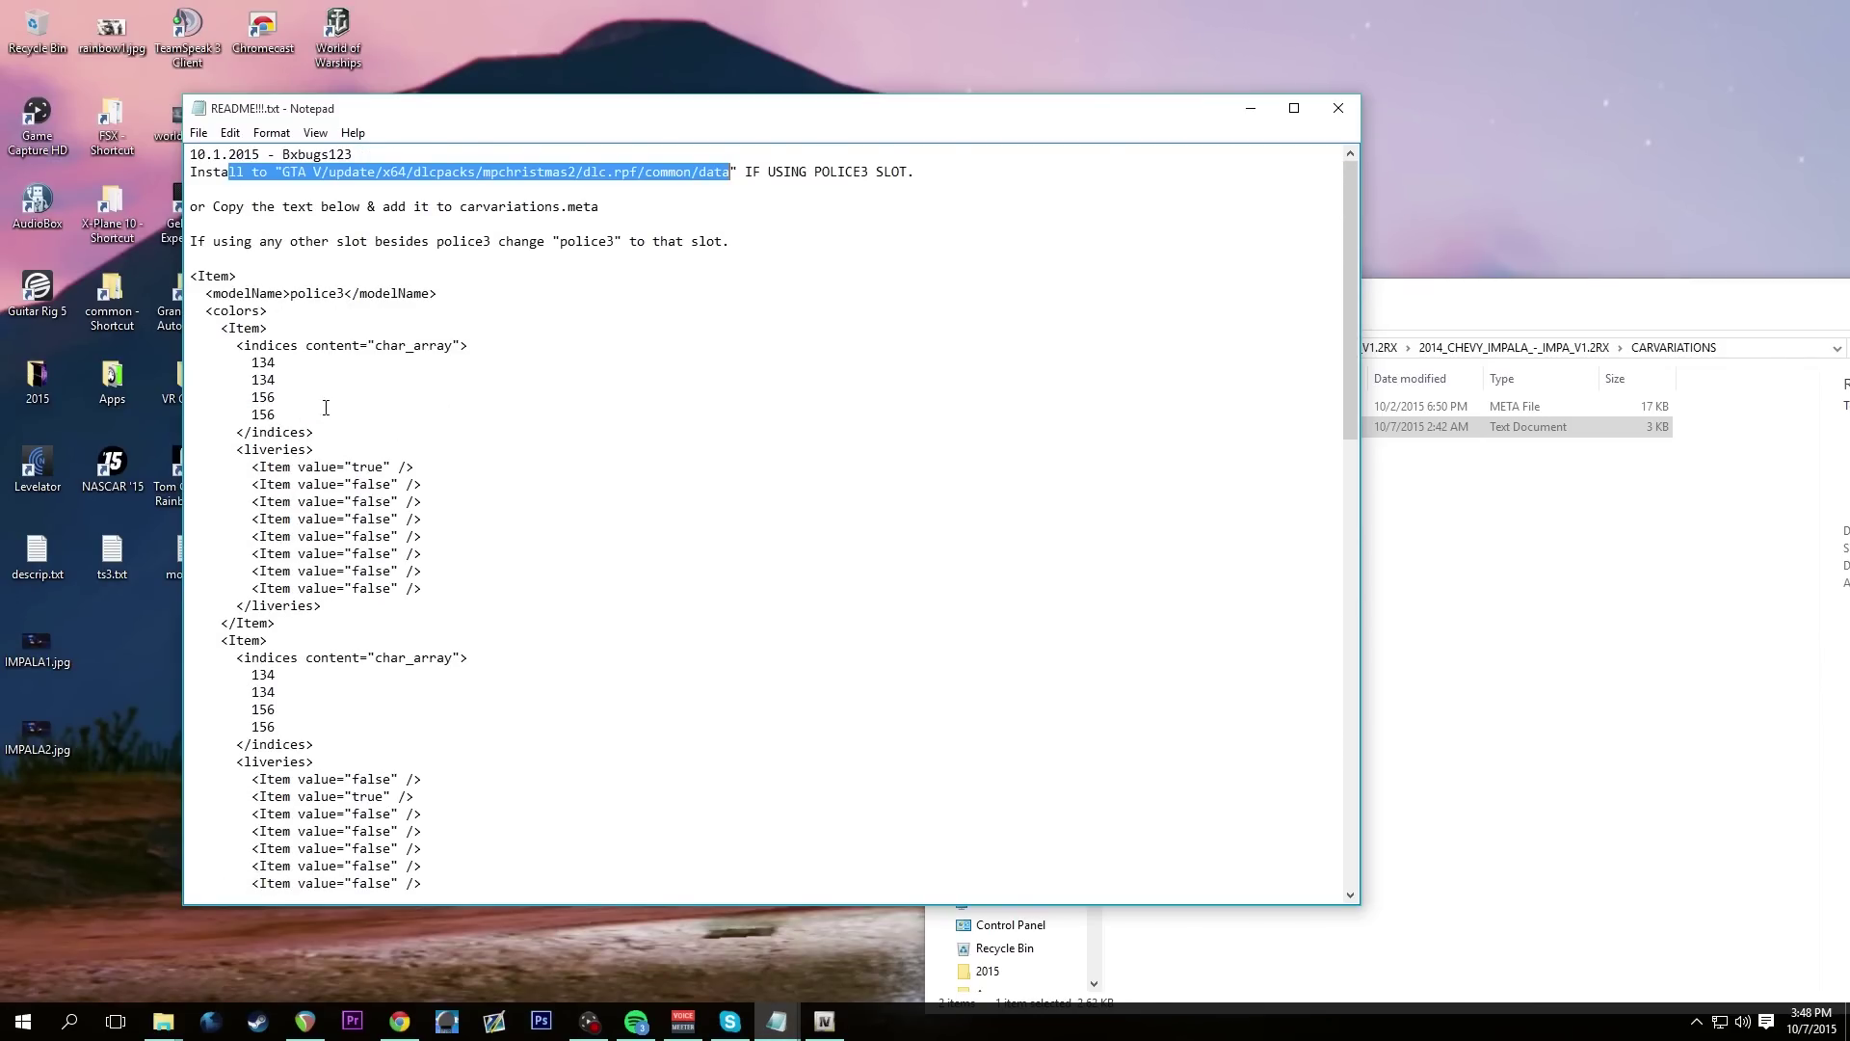
{"action": "left_click", "coordinate": [1335, 106]}
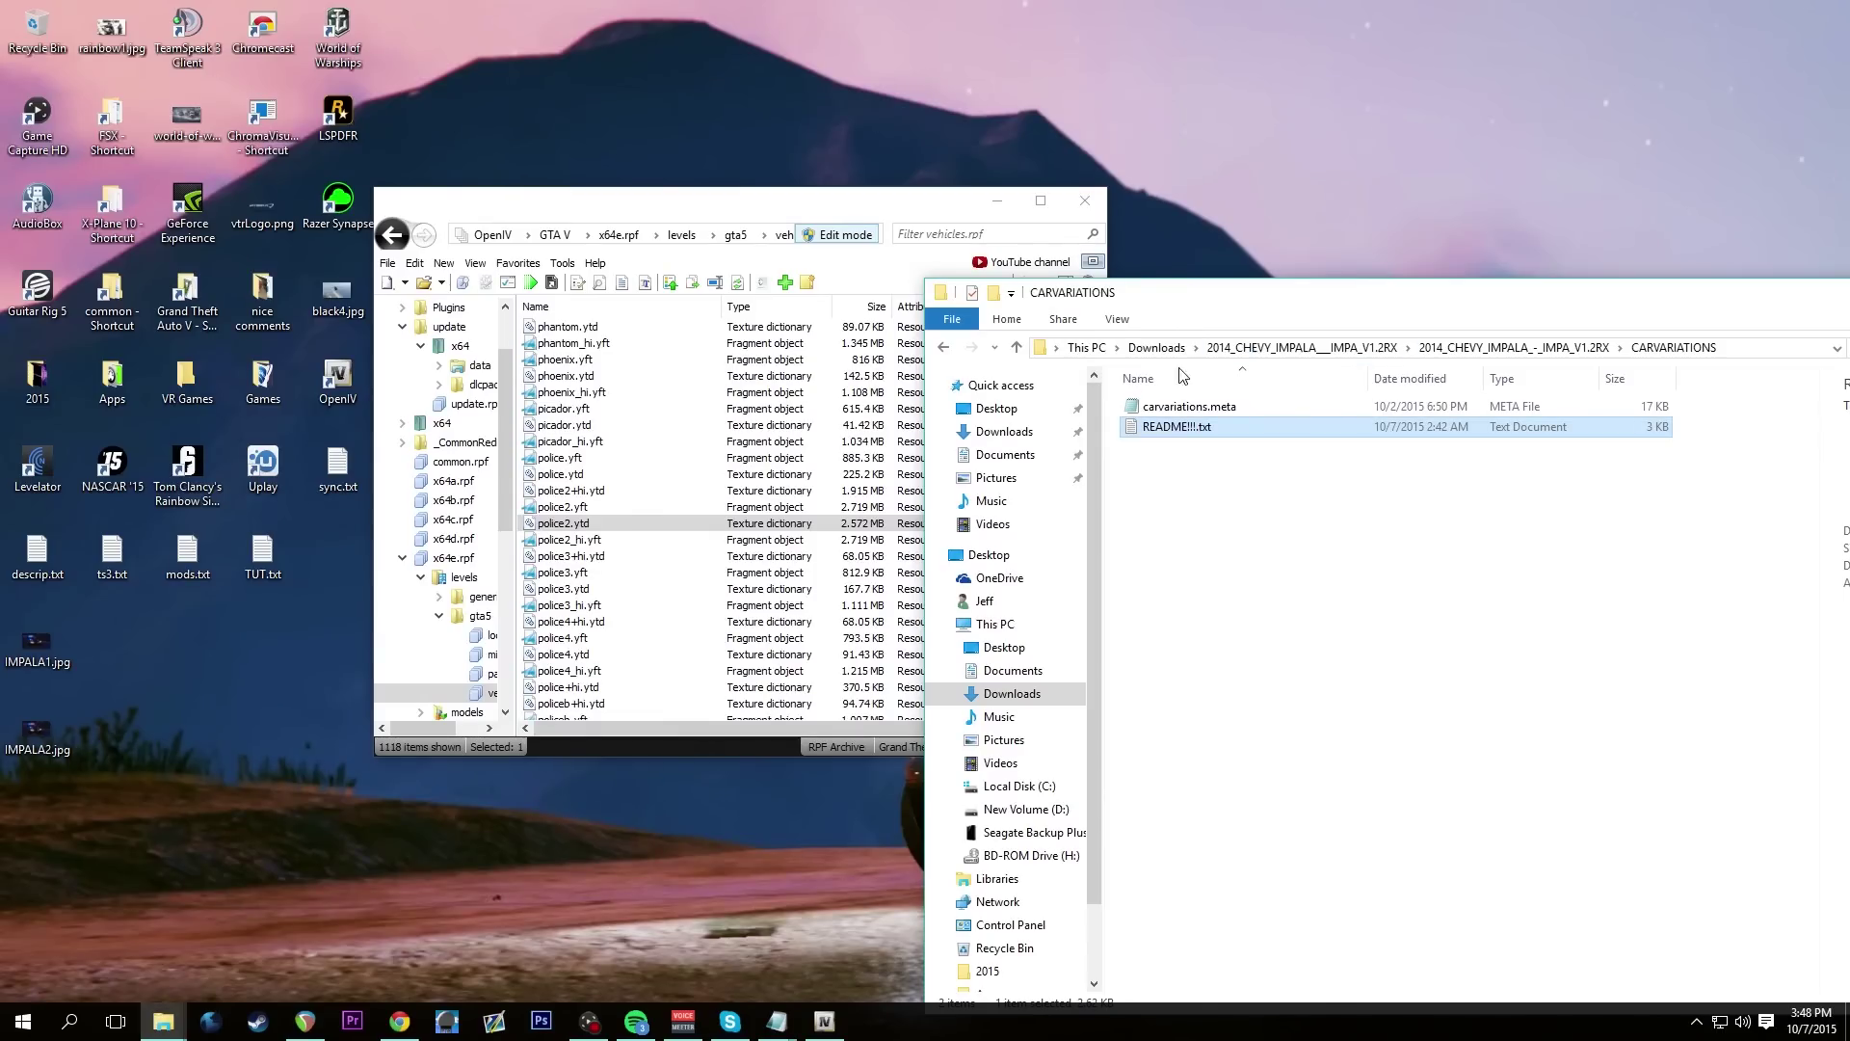
{"action": "double_click", "coordinate": [1181, 429]}
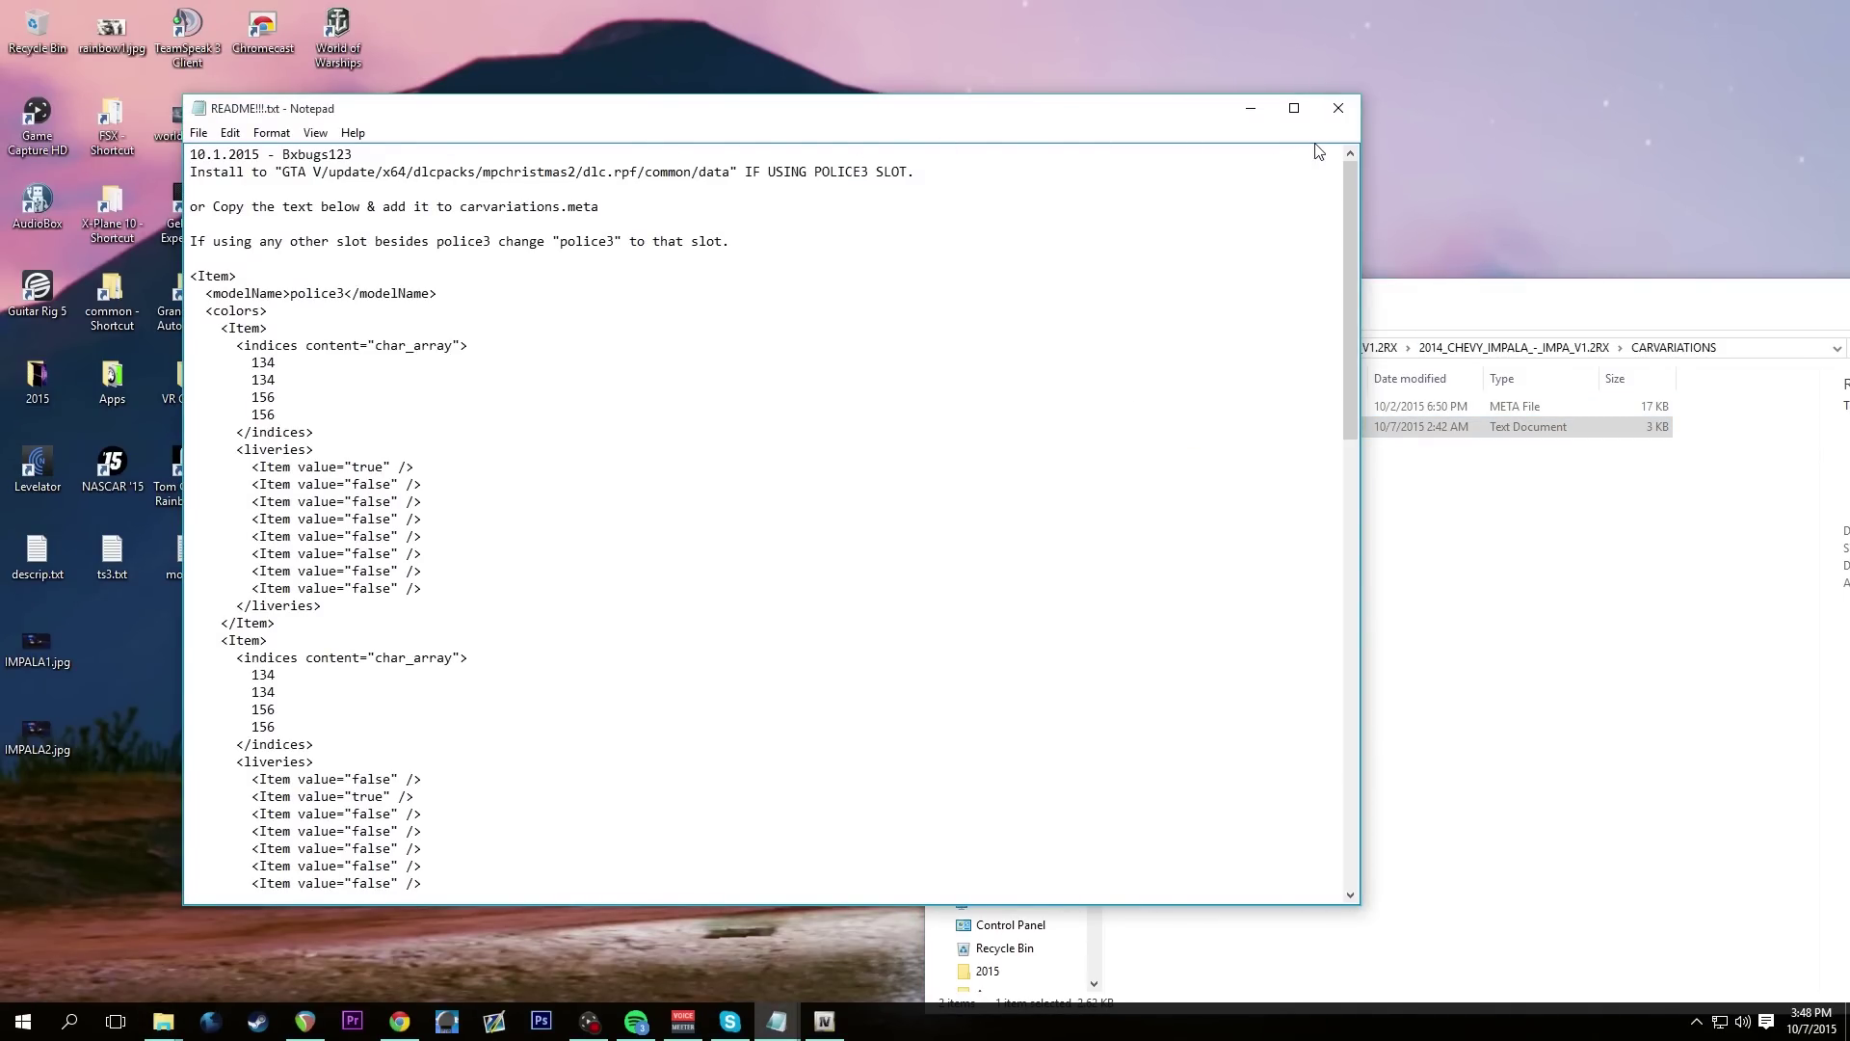
{"action": "left_click", "coordinate": [1349, 115]}
Browse to update > x64 > dlcpacks > mpchristmas2 > dlc.rpf > common
{"action": "left_click", "coordinate": [560, 236]}
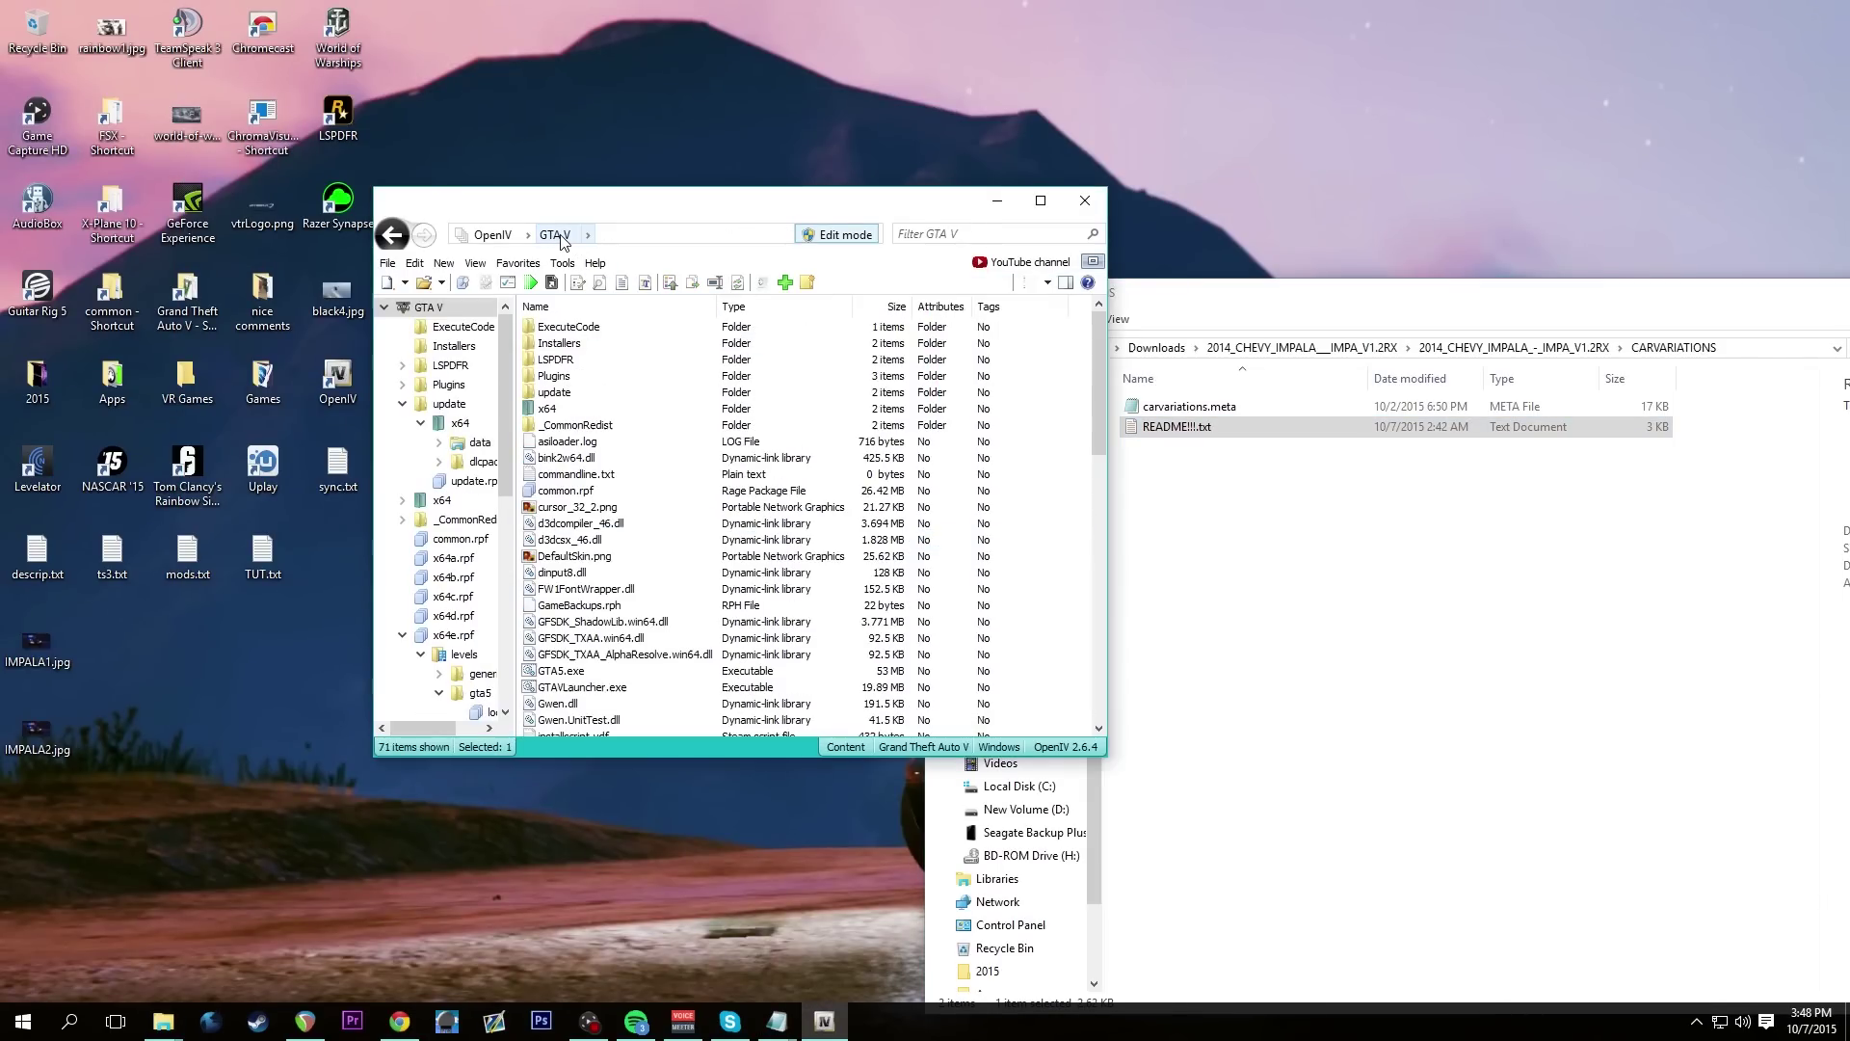
{"action": "double_click", "coordinate": [554, 392]}
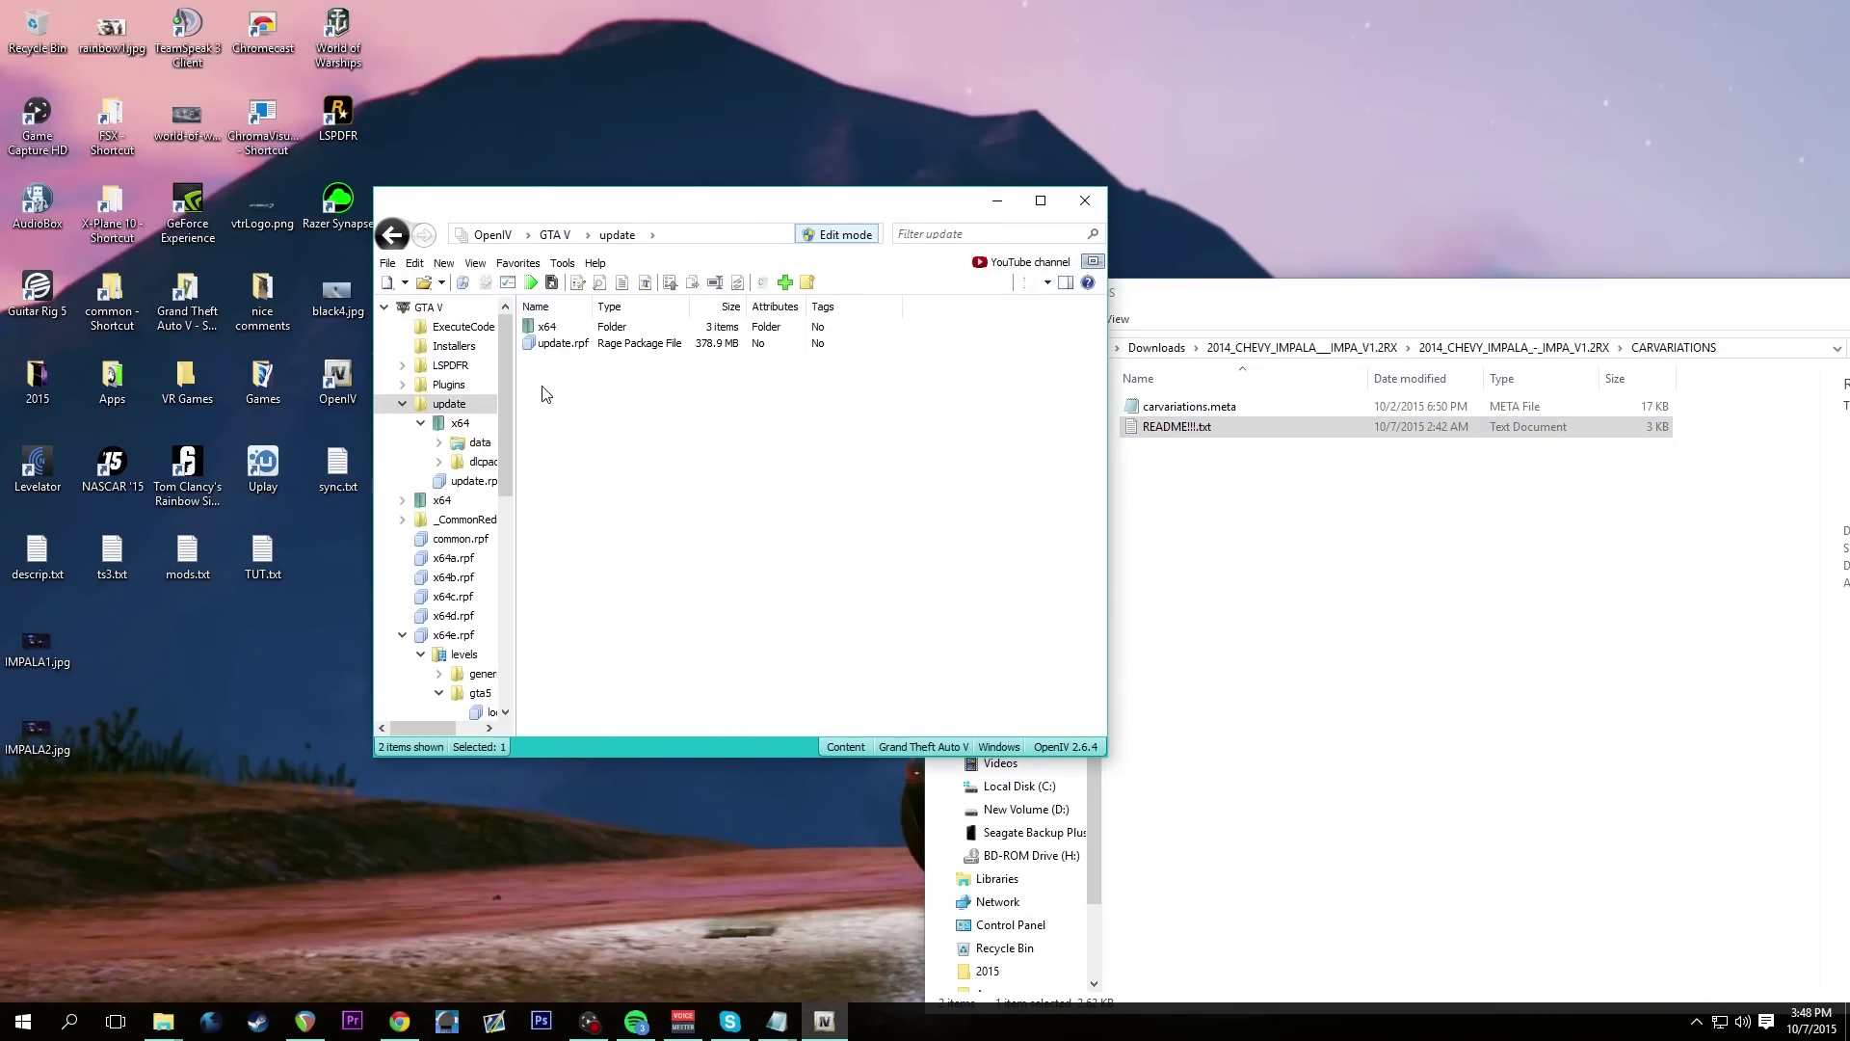
{"action": "double_click", "coordinate": [546, 327]}
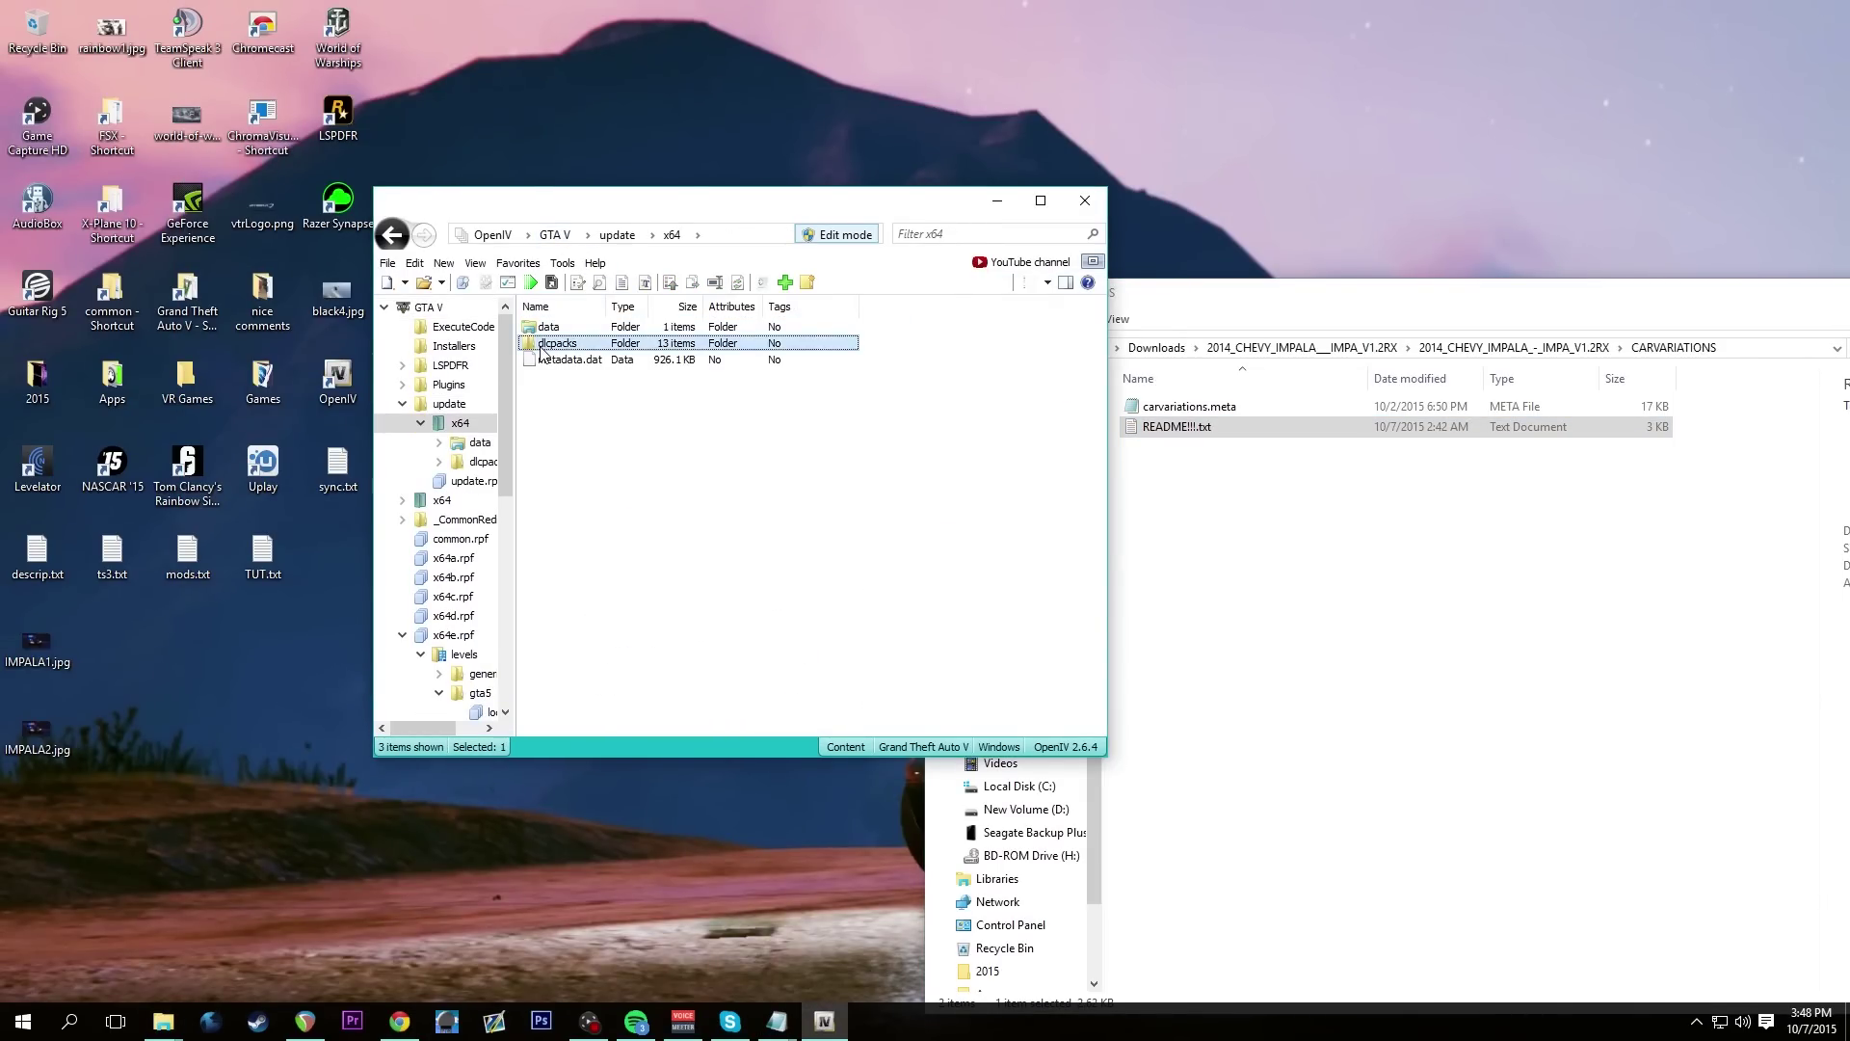
{"action": "double_click", "coordinate": [543, 344]}
{"action": "double_click", "coordinate": [590, 328]}
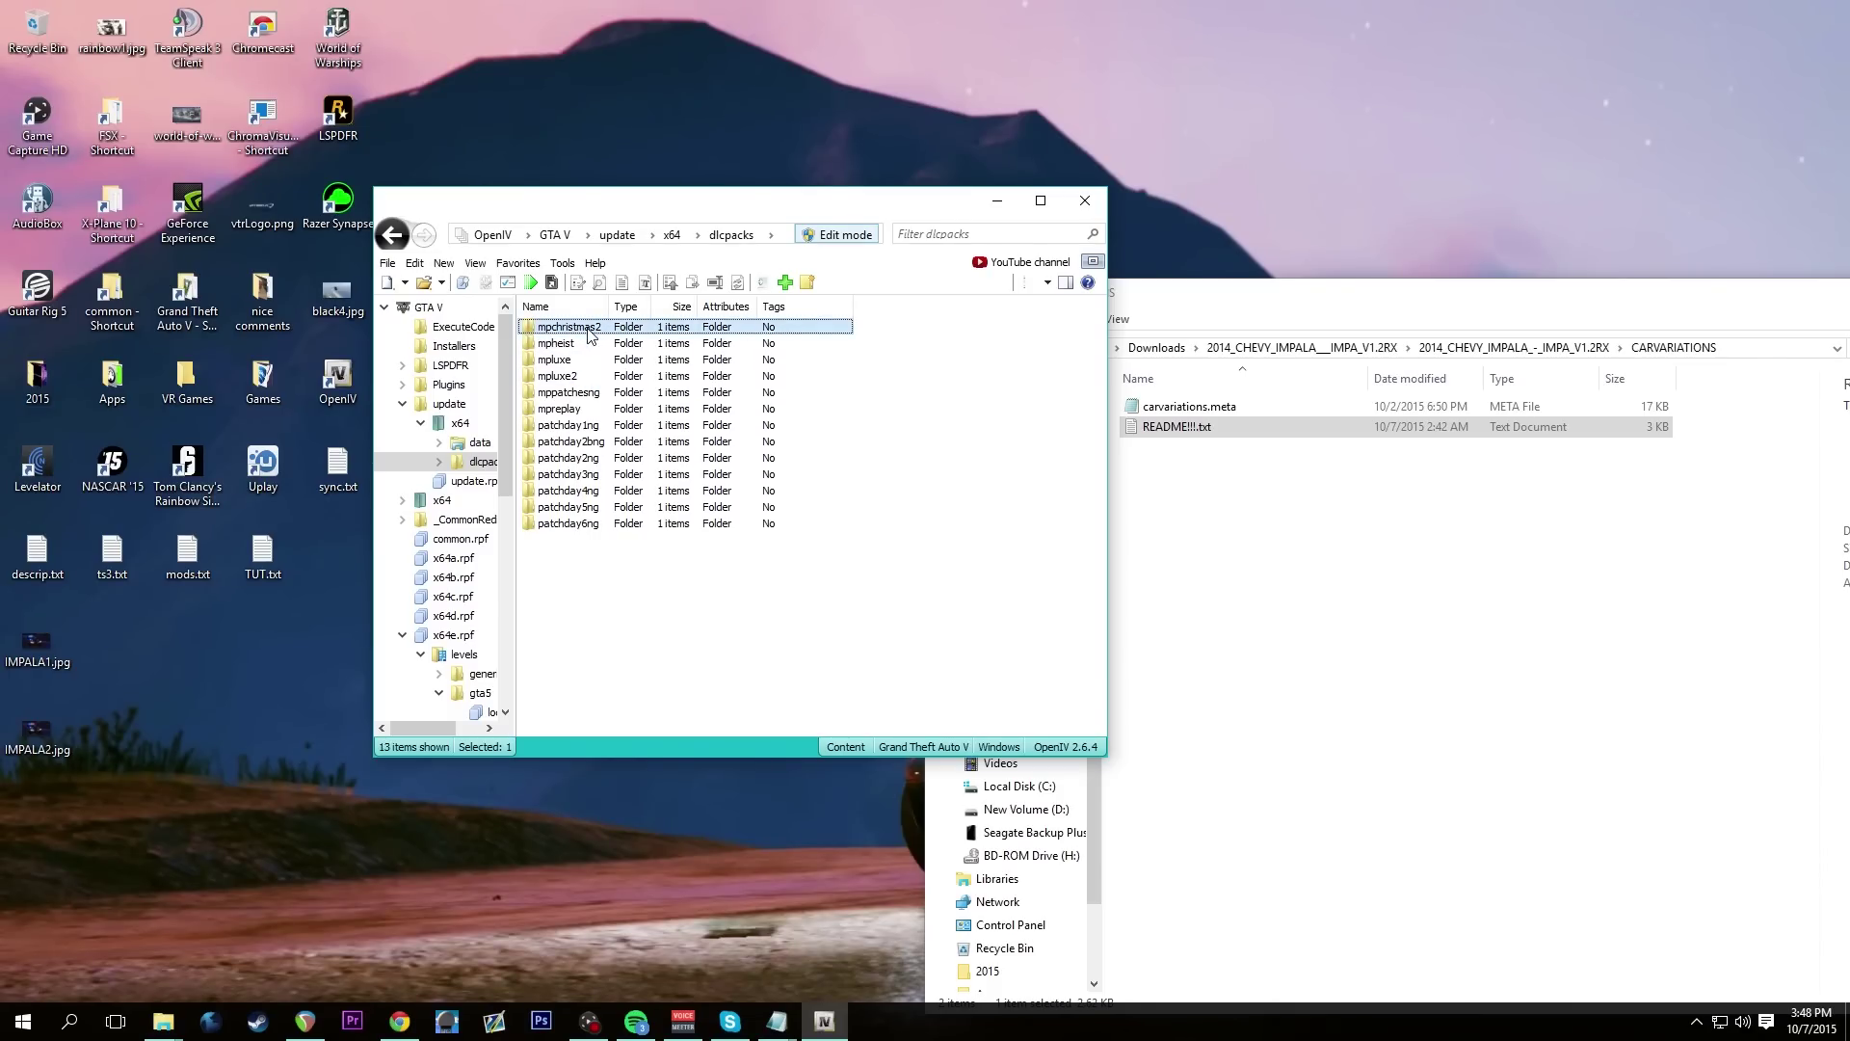
{"action": "double_click", "coordinate": [551, 328]}
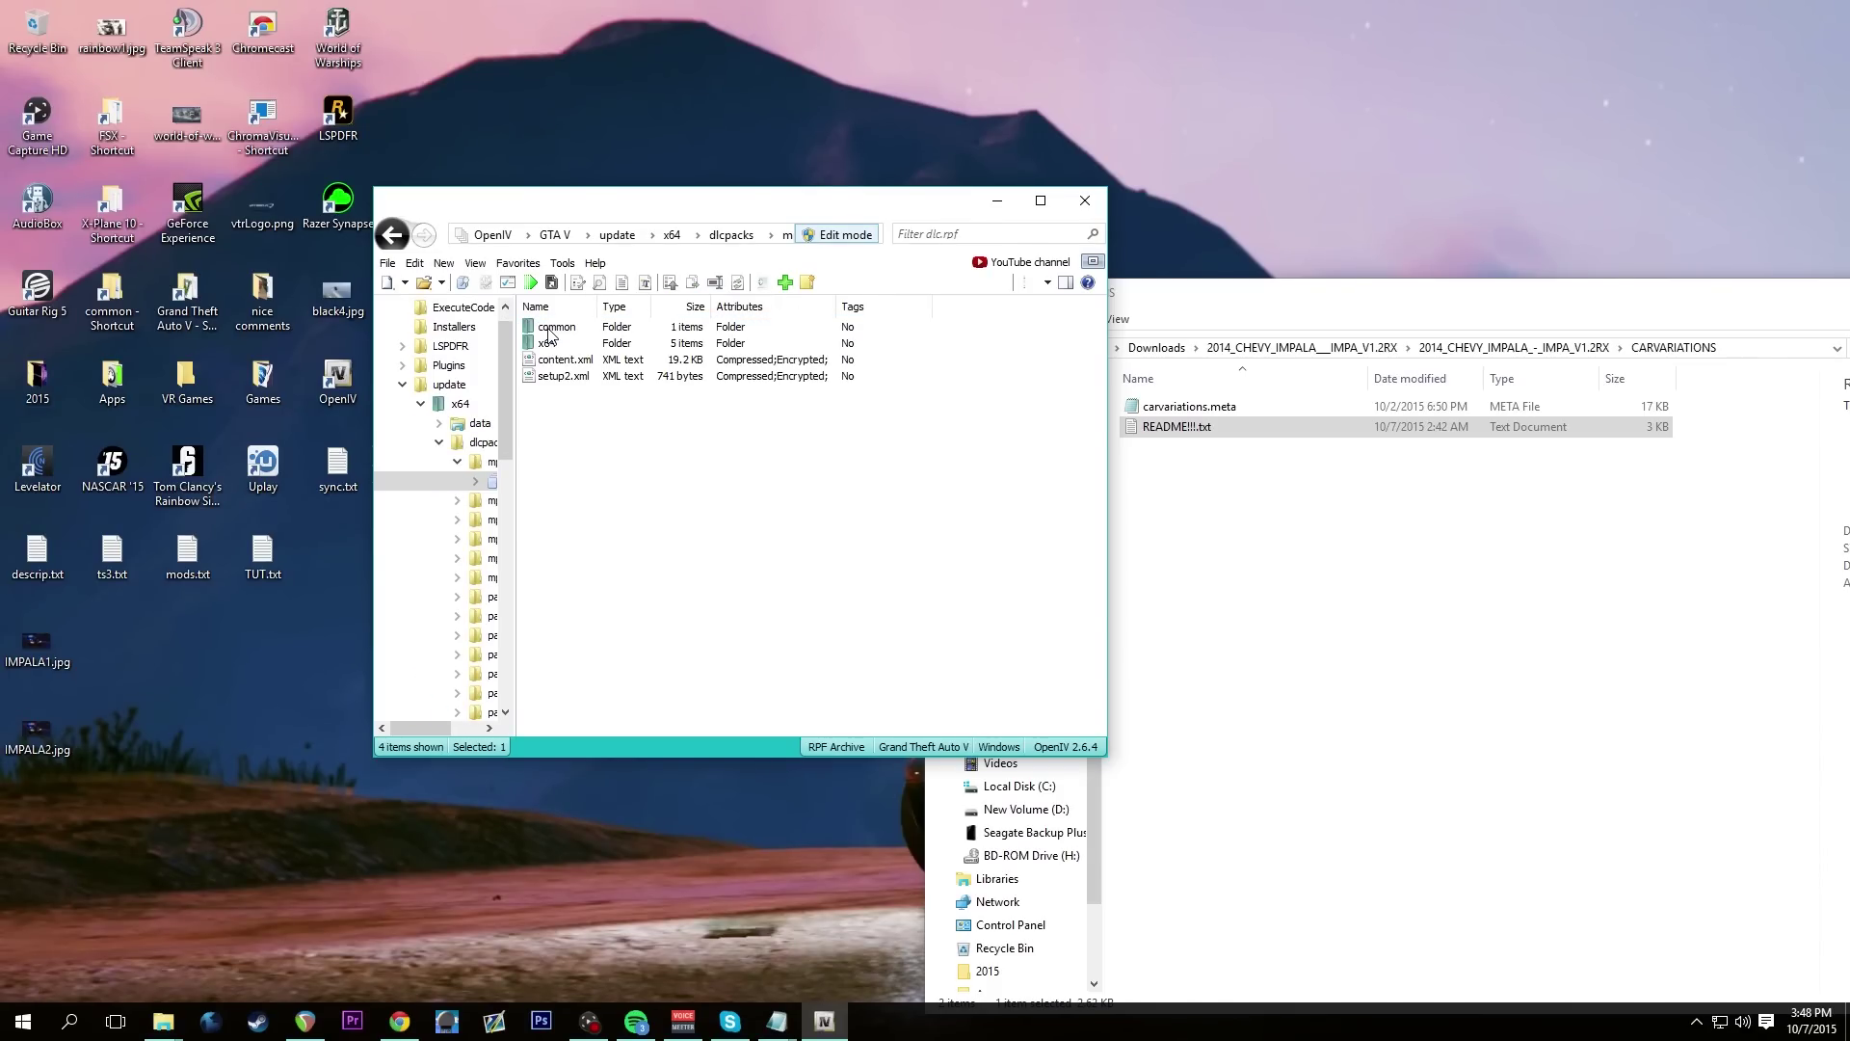
{"action": "double_click", "coordinate": [549, 328]}
In Edit mode, replace common's carvariations.meta with the downloaded 16.06 KB version, then exit Edit mode
{"action": "left_click", "coordinate": [1211, 551]}
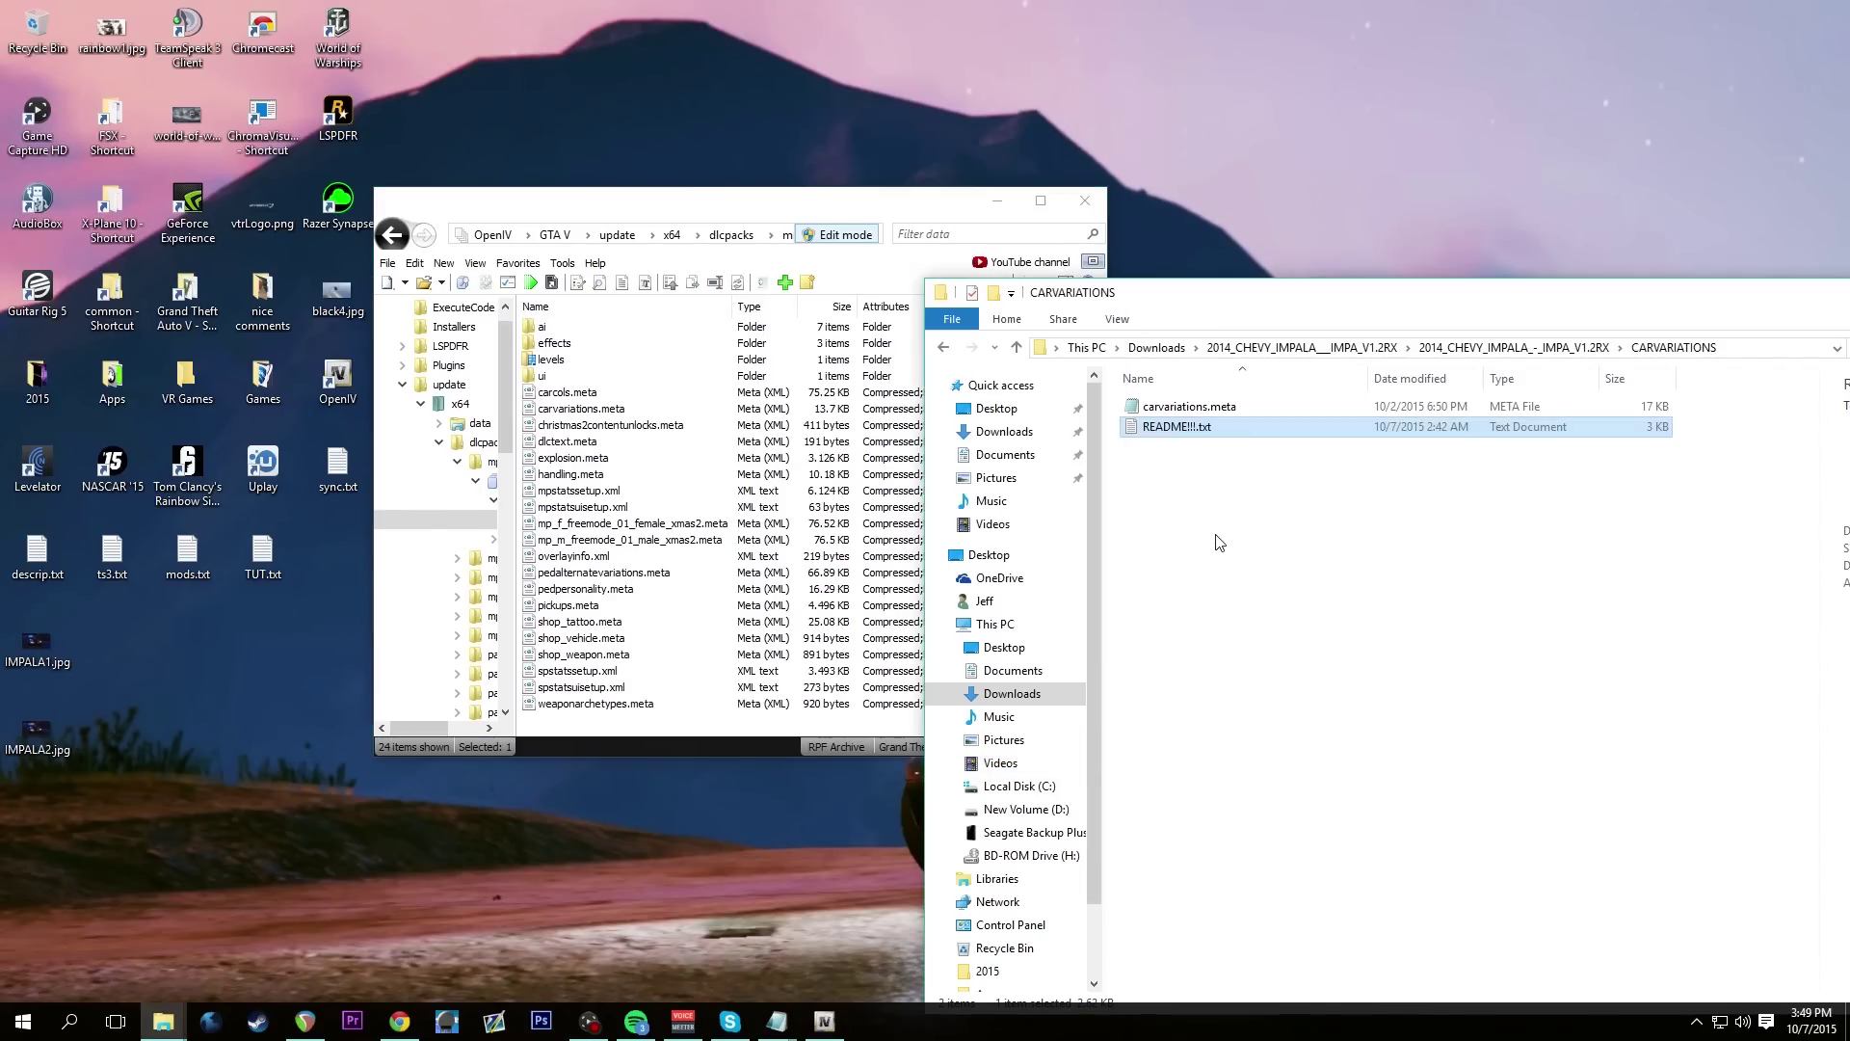
{"action": "left_click_drag", "start_coordinate": [1206, 415], "coordinate": [755, 416]}
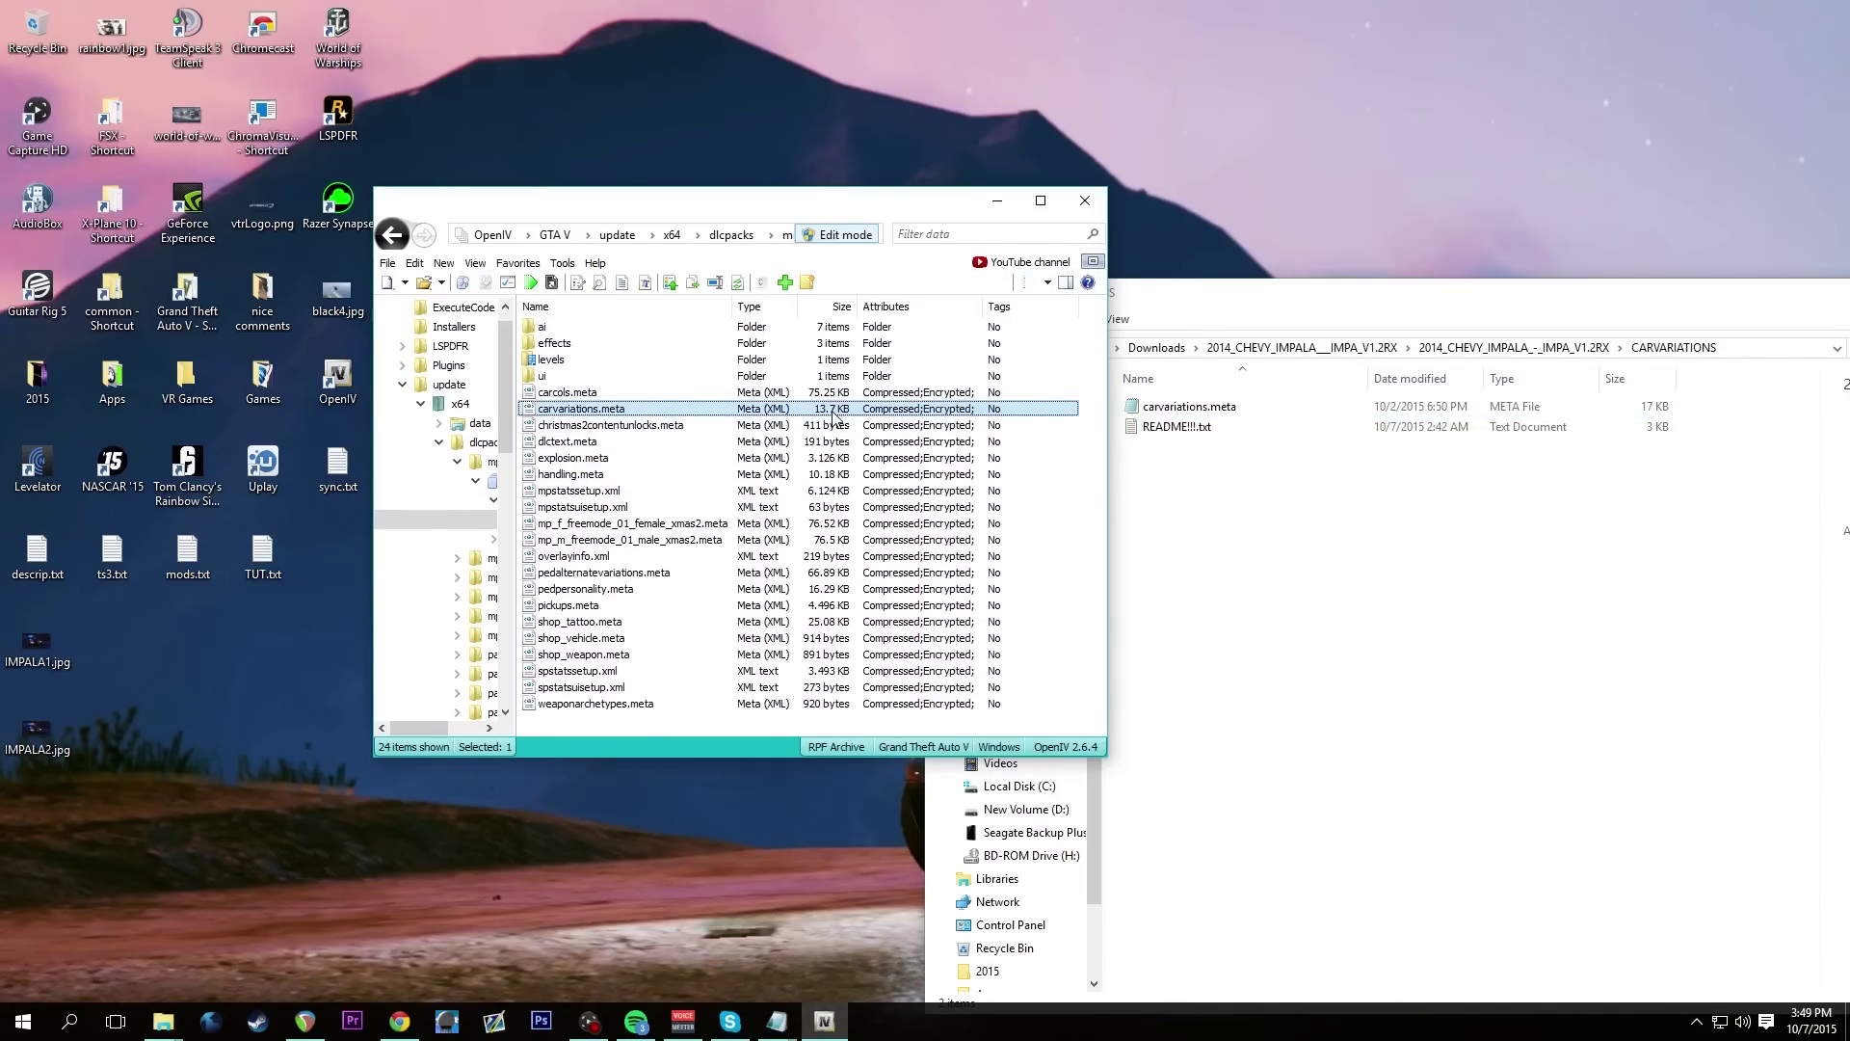
{"action": "left_click", "coordinate": [1317, 518]}
{"action": "left_click", "coordinate": [858, 235]}
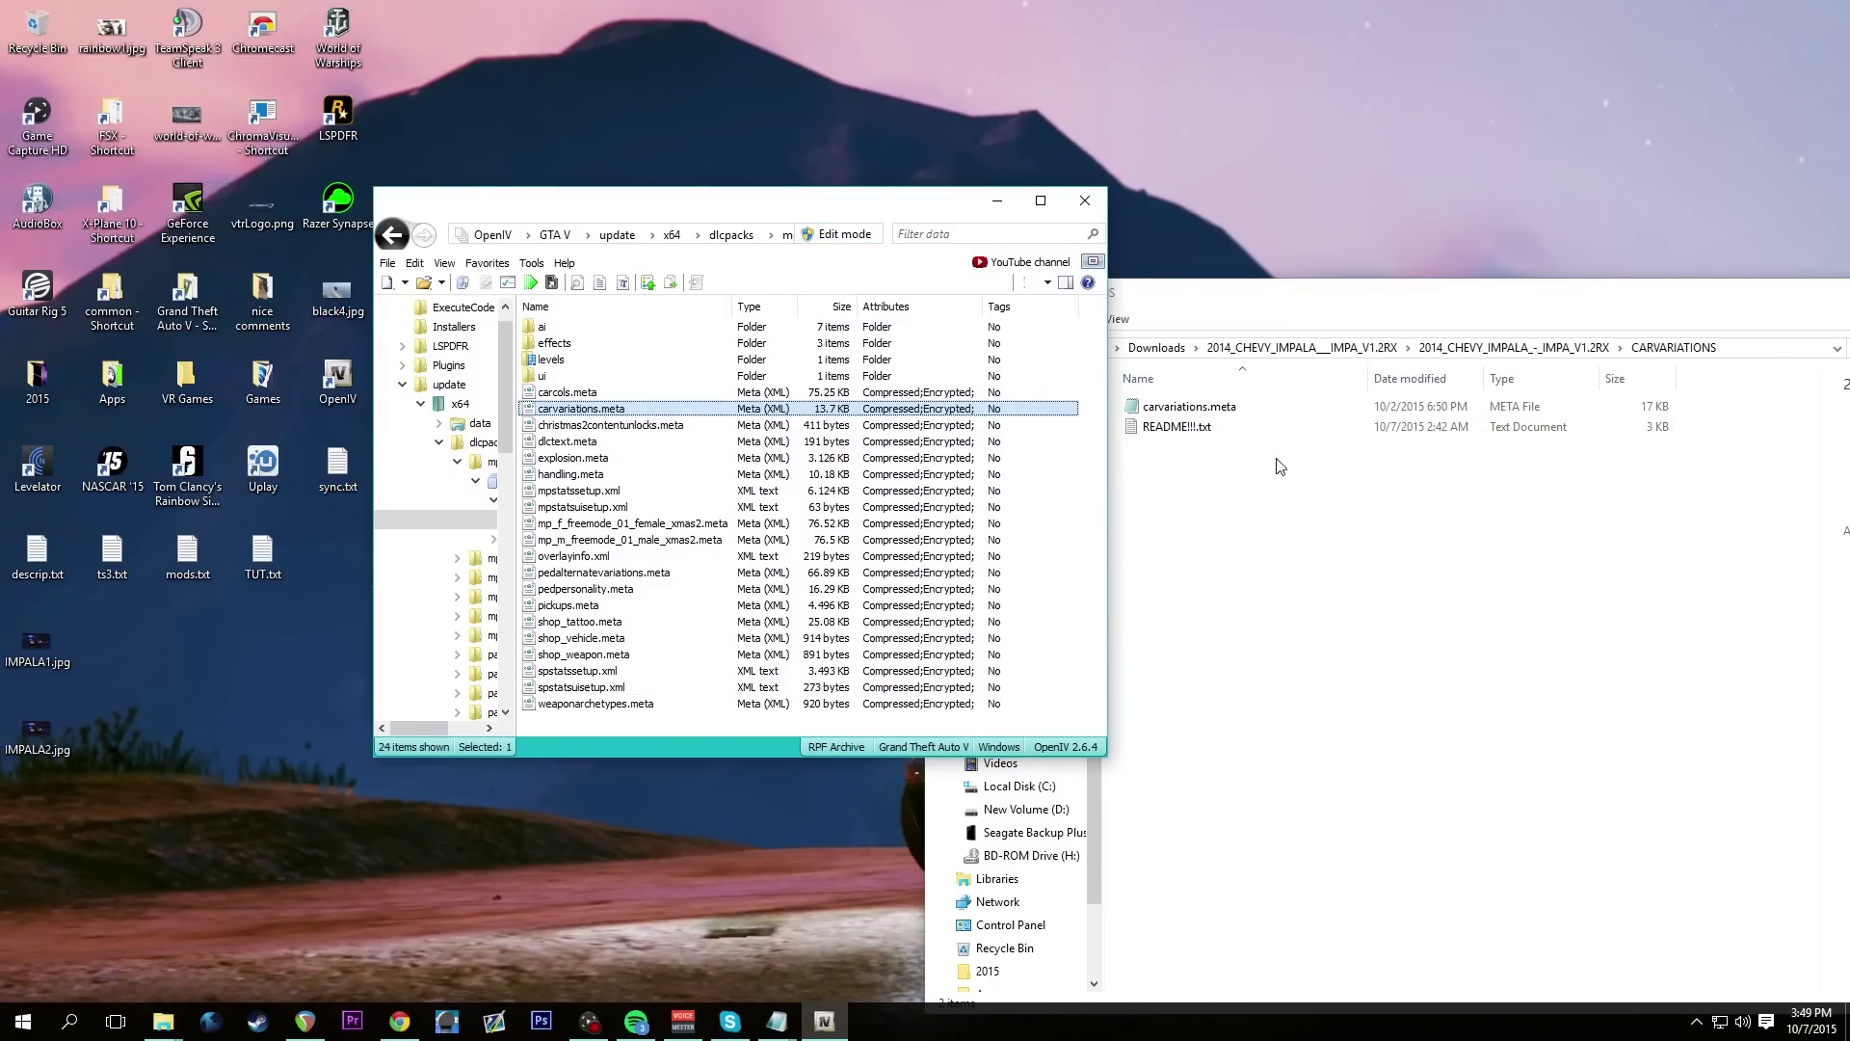
{"action": "left_click", "coordinate": [857, 235]}
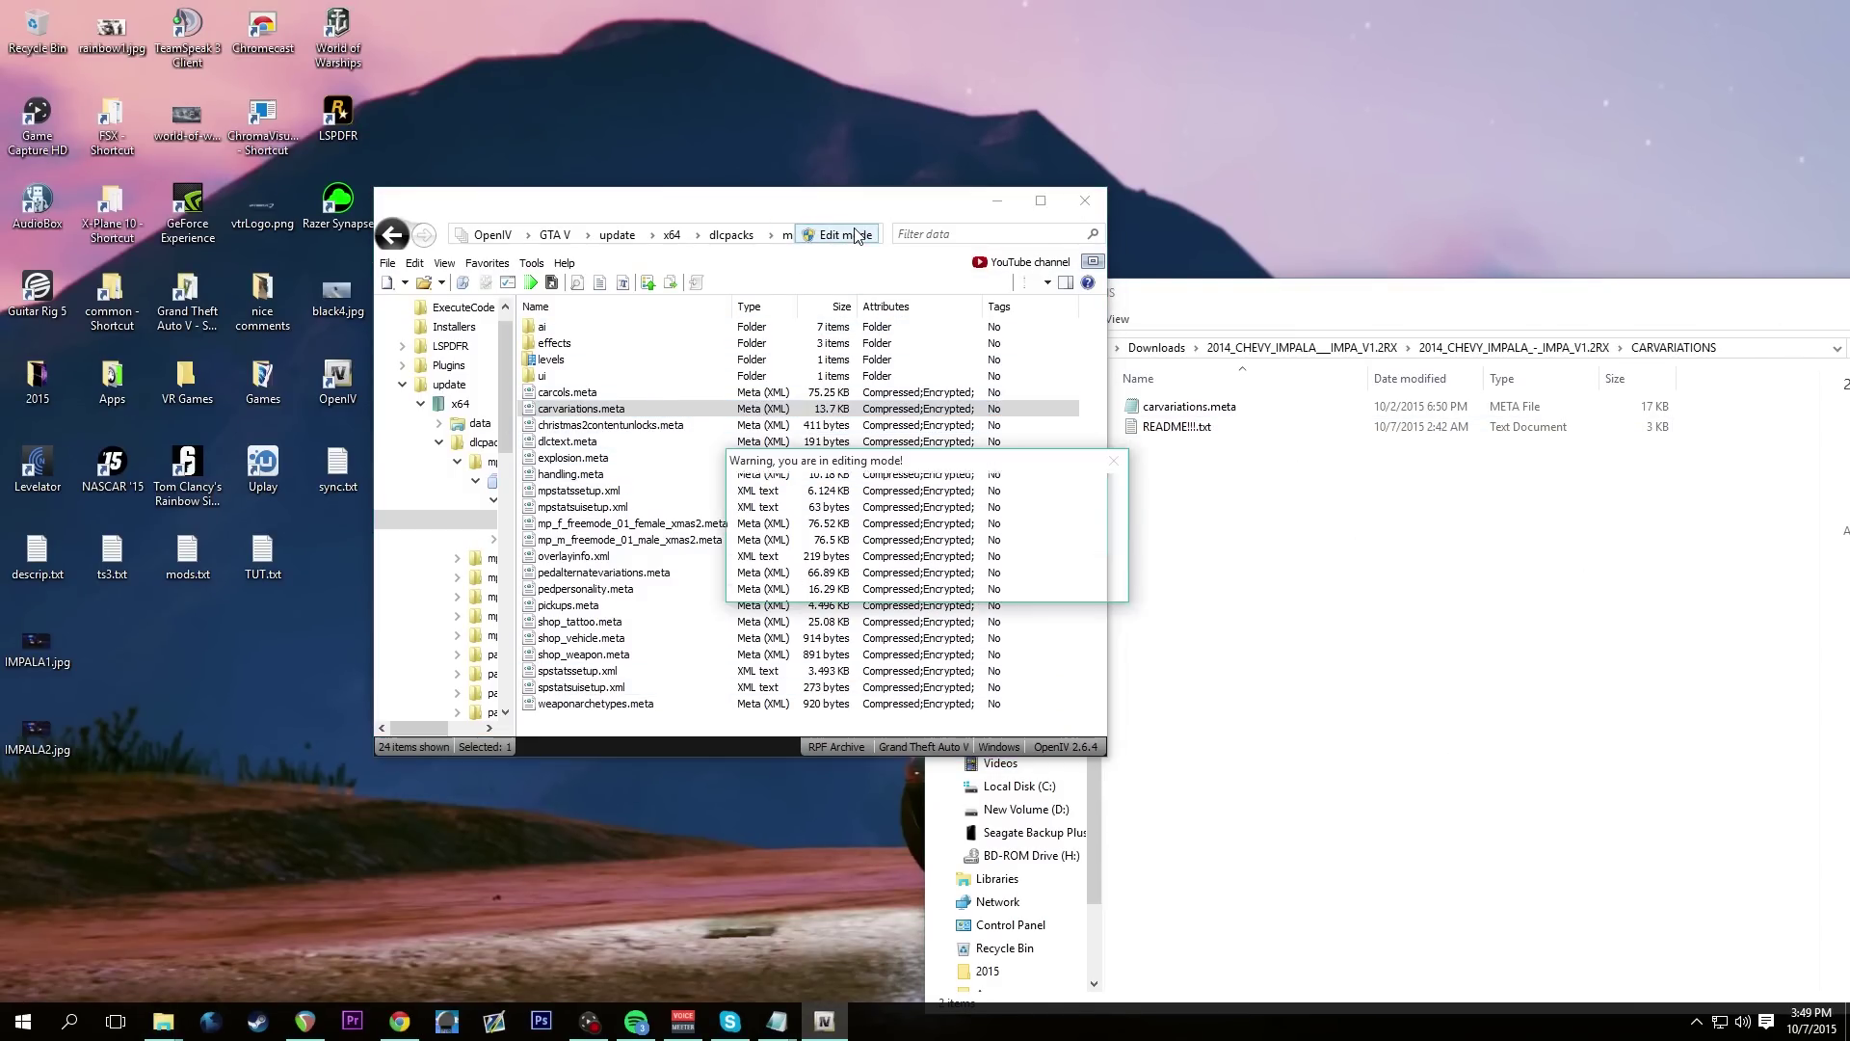
{"action": "left_click", "coordinate": [984, 578]}
{"action": "left_click_drag", "start_coordinate": [1183, 407], "coordinate": [792, 460]}
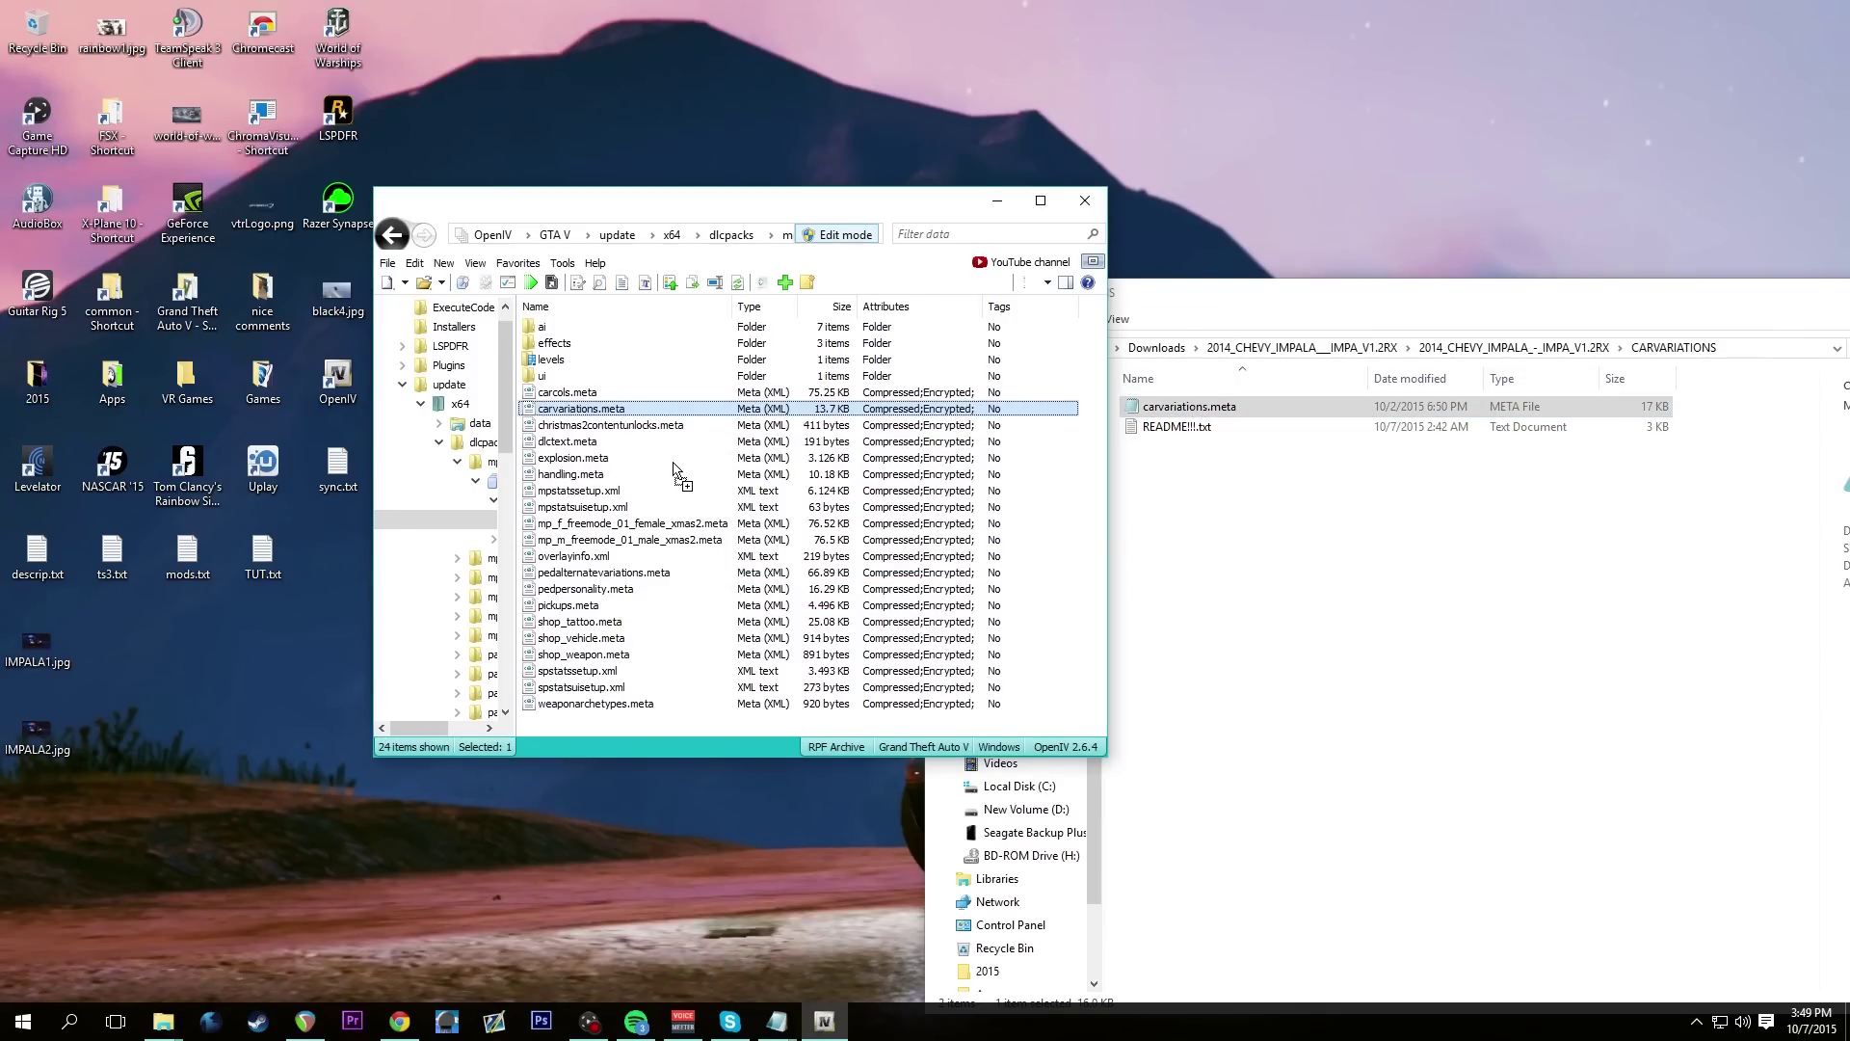
{"action": "left_click_drag", "start_coordinate": [673, 470], "coordinate": [675, 470]}
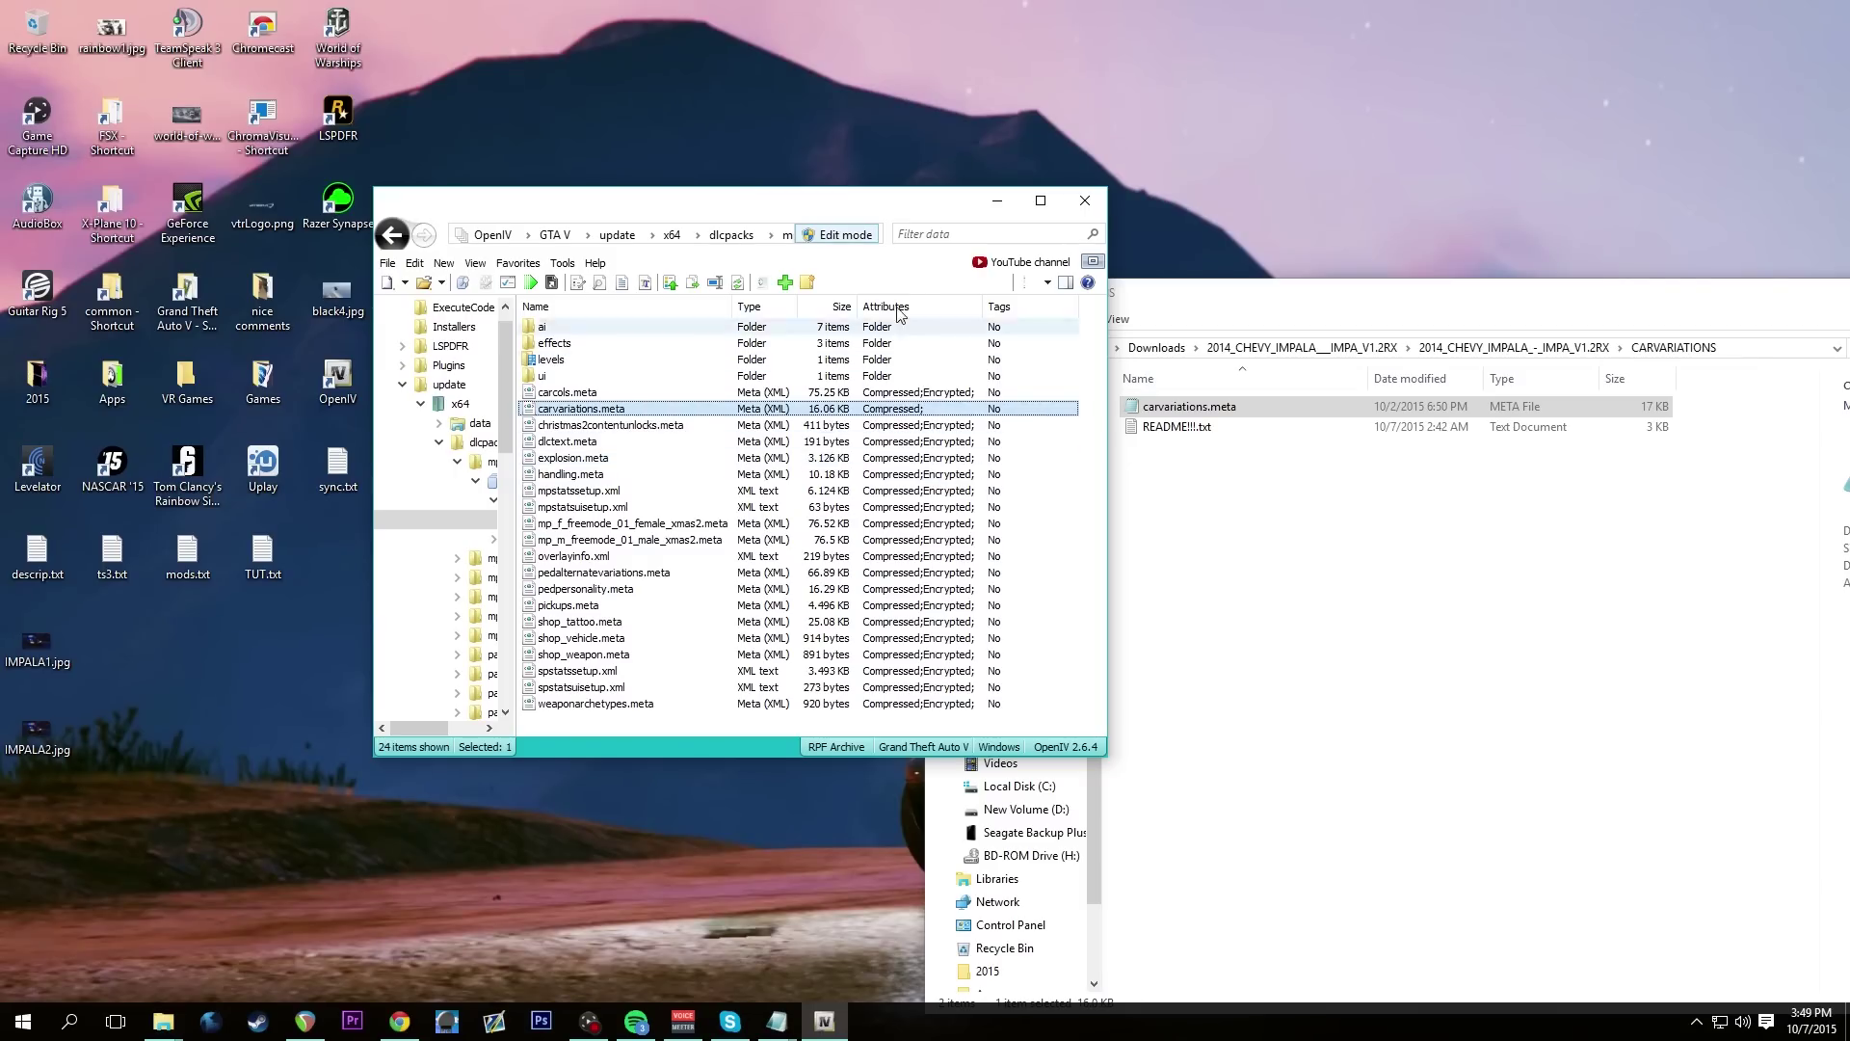
{"action": "left_click", "coordinate": [841, 236]}
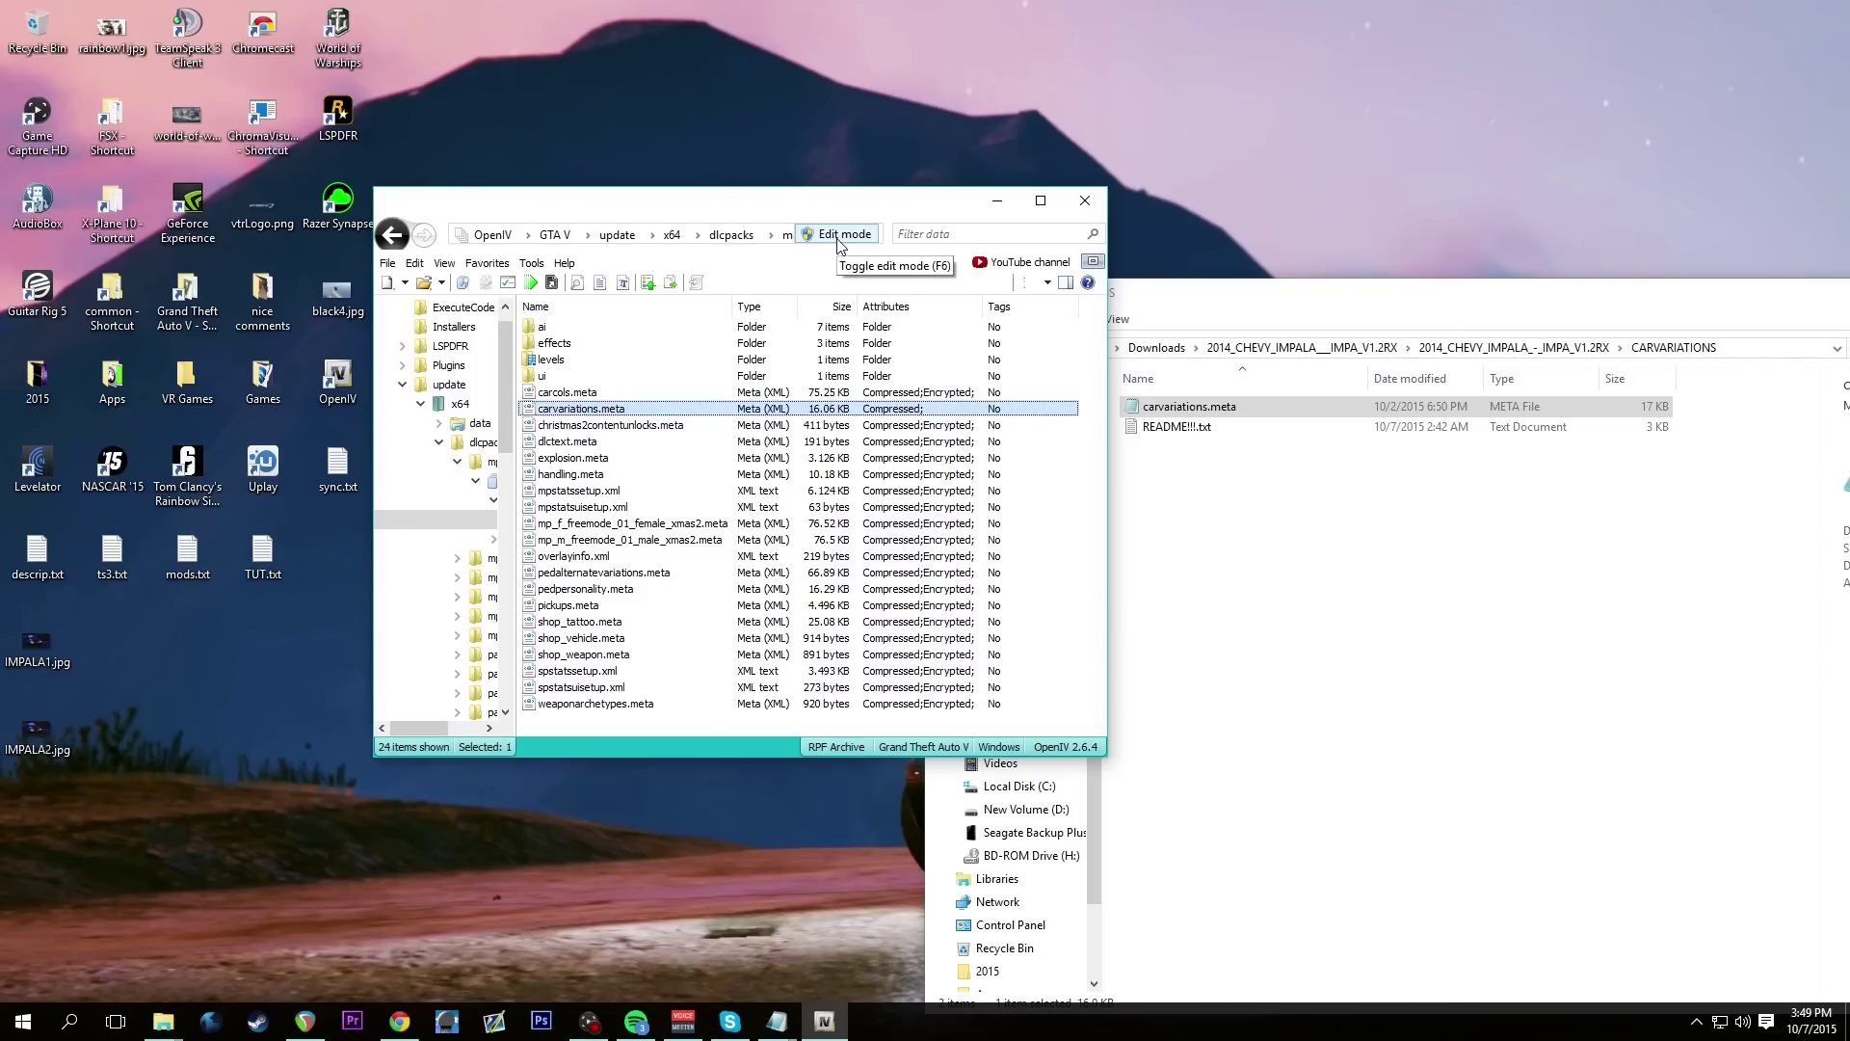
{"action": "left_click", "coordinate": [1411, 661]}
In Explorer, open the mod's 2014_CHEVY_IMPALA_-_IMPA_V1.2RX > VEHICLE FILES folder
{"action": "left_click", "coordinate": [947, 348]}
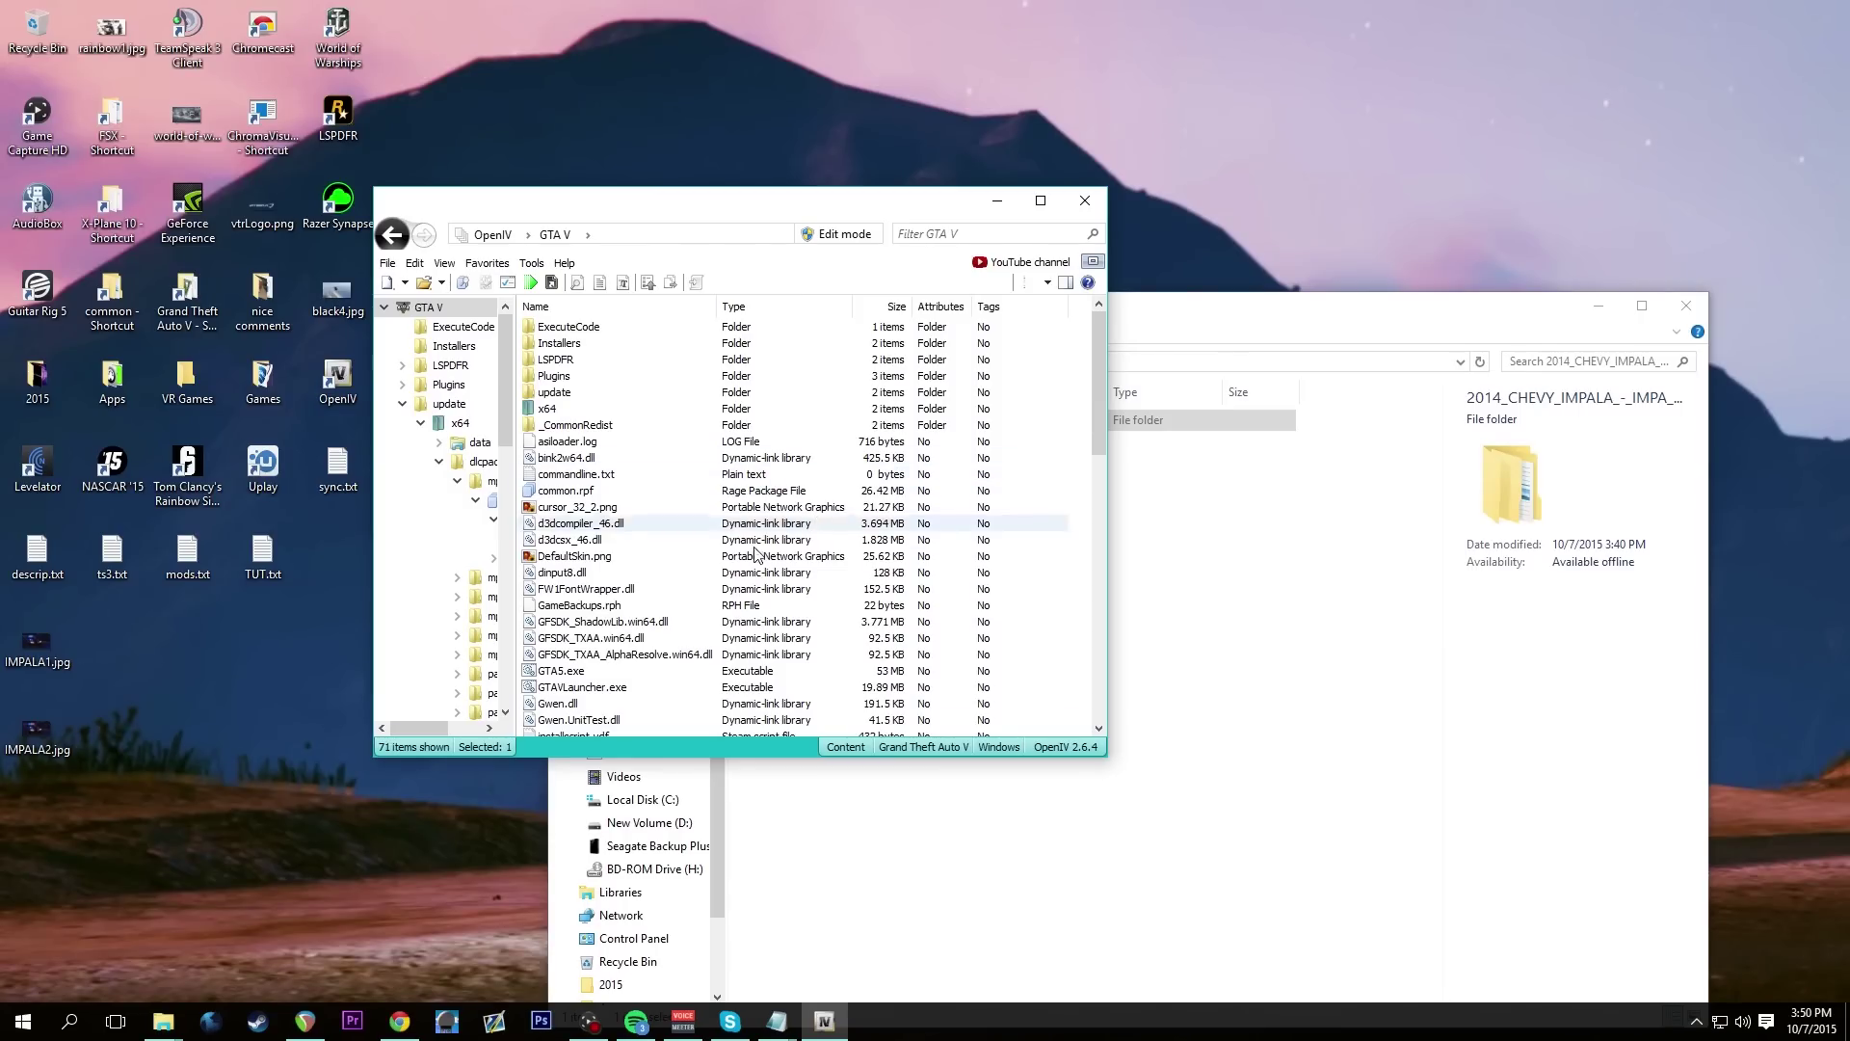
{"action": "scroll", "coordinate": [757, 554], "scroll_direction": "down", "scroll_amount": 12}
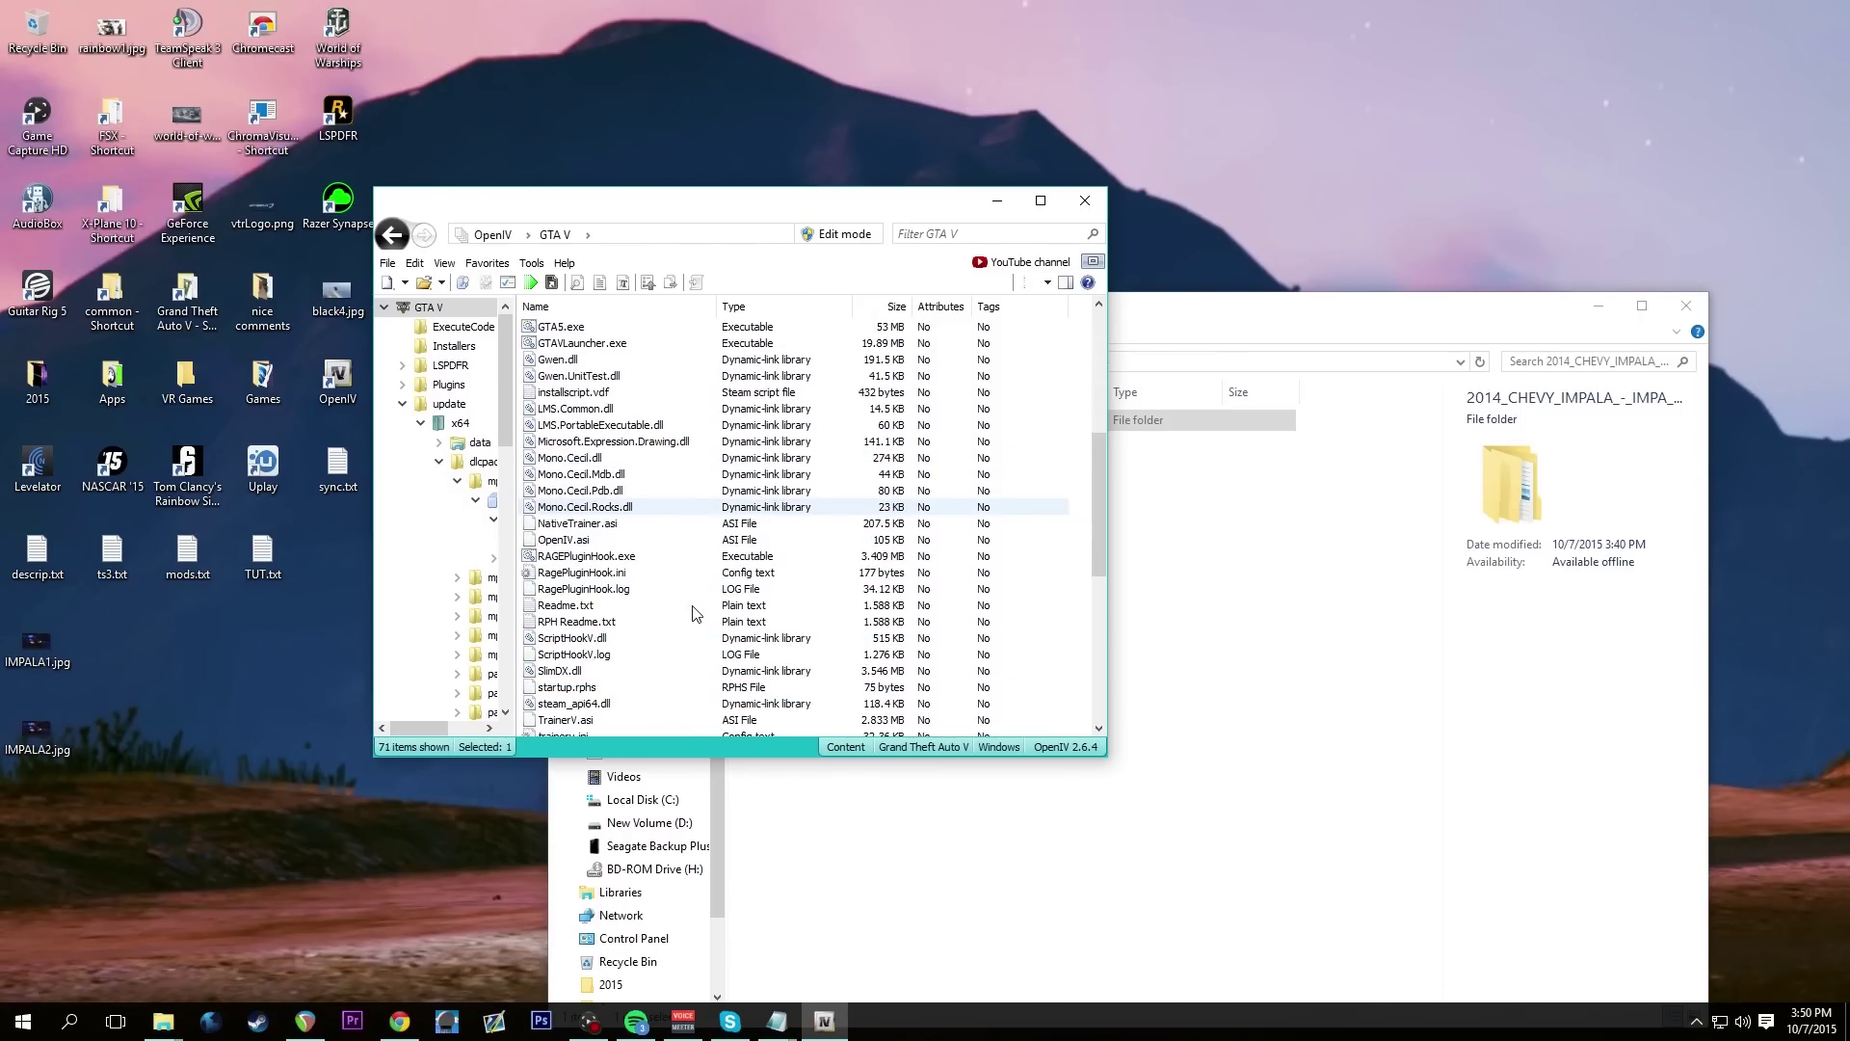
{"action": "left_click", "coordinate": [1320, 612]}
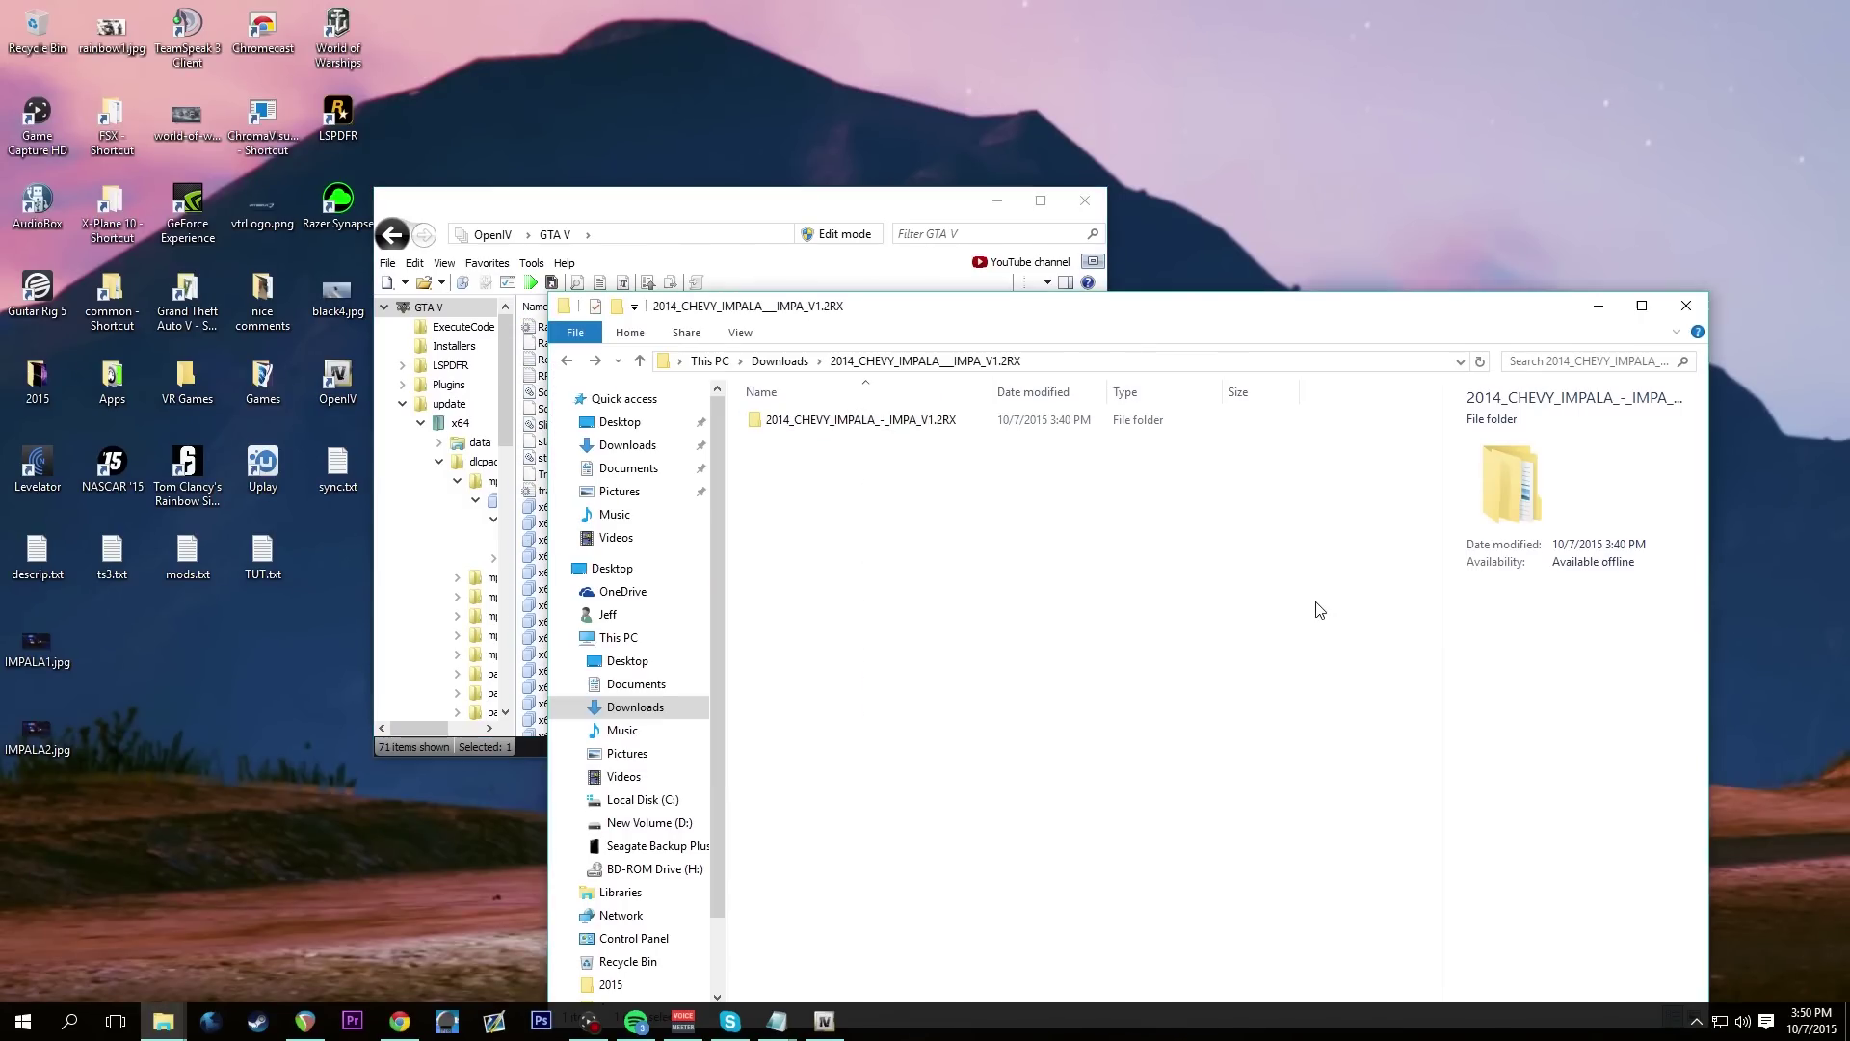
{"action": "double_click", "coordinate": [849, 421]}
{"action": "double_click", "coordinate": [824, 498]}
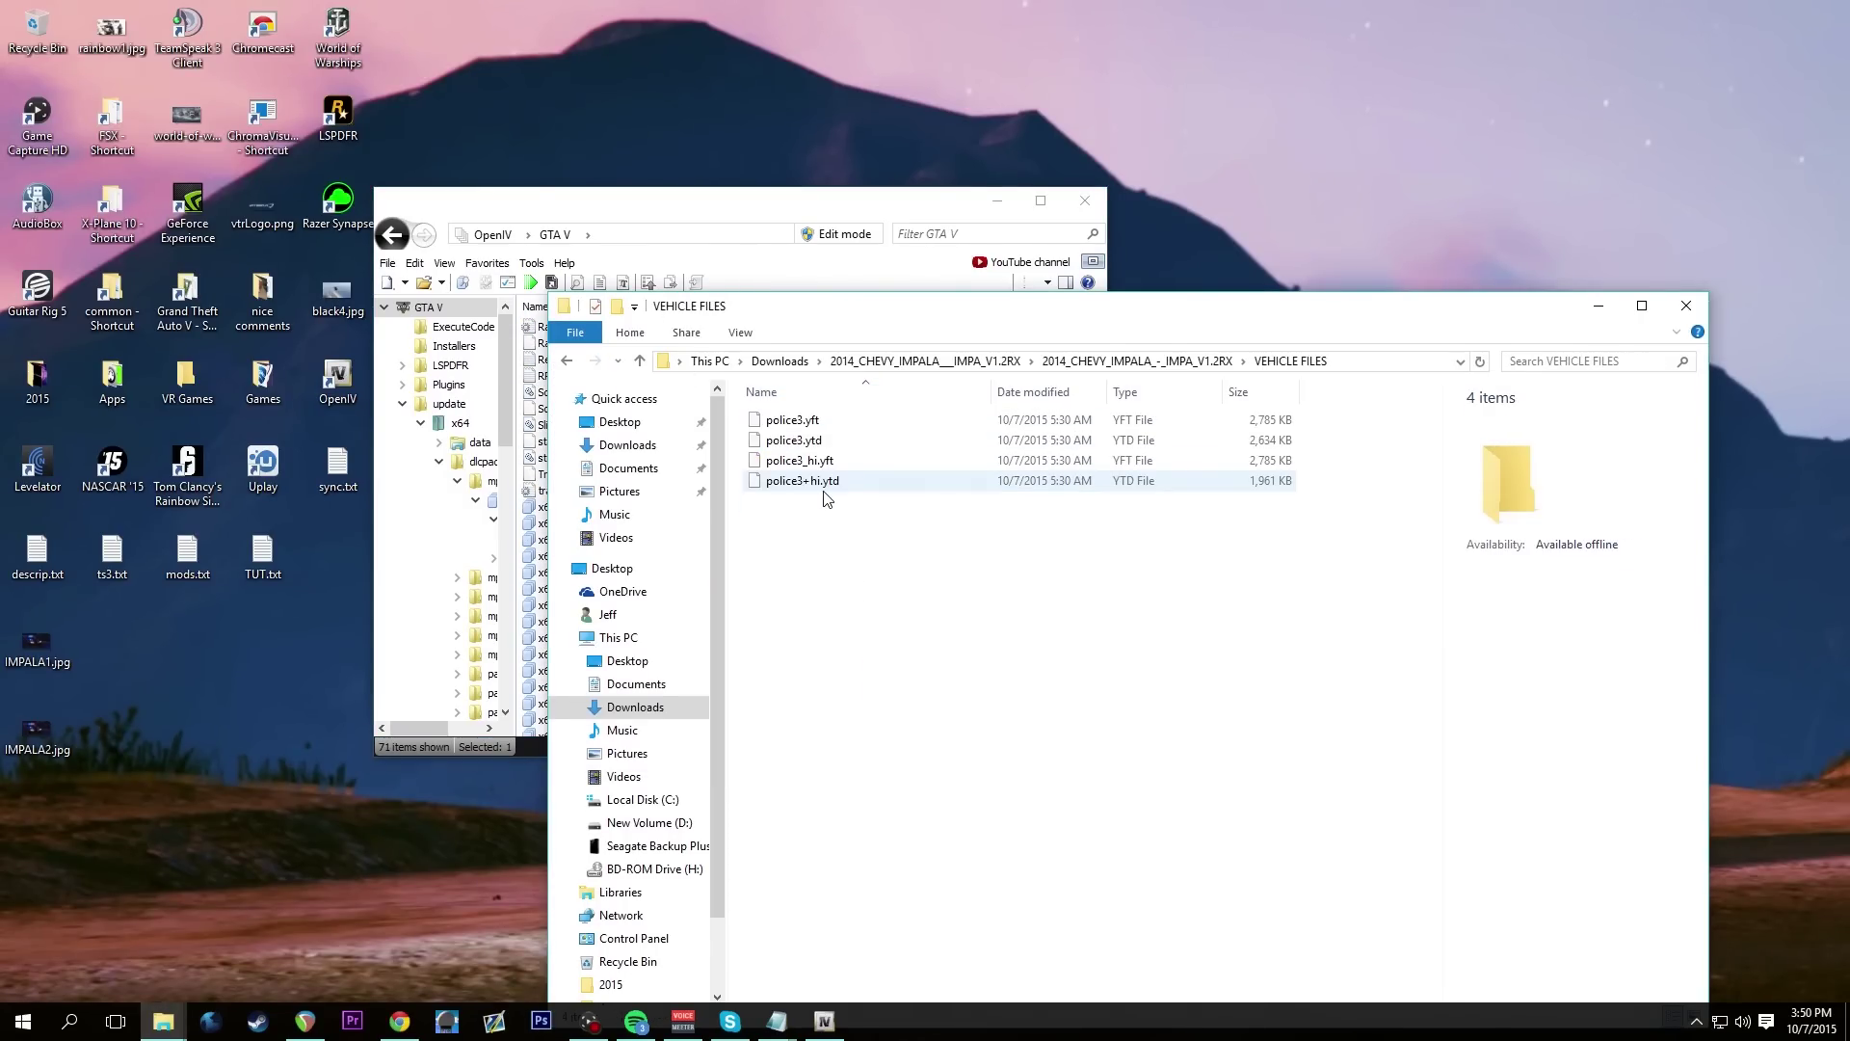
{"action": "left_click_drag", "start_coordinate": [855, 321], "coordinate": [1101, 218]}
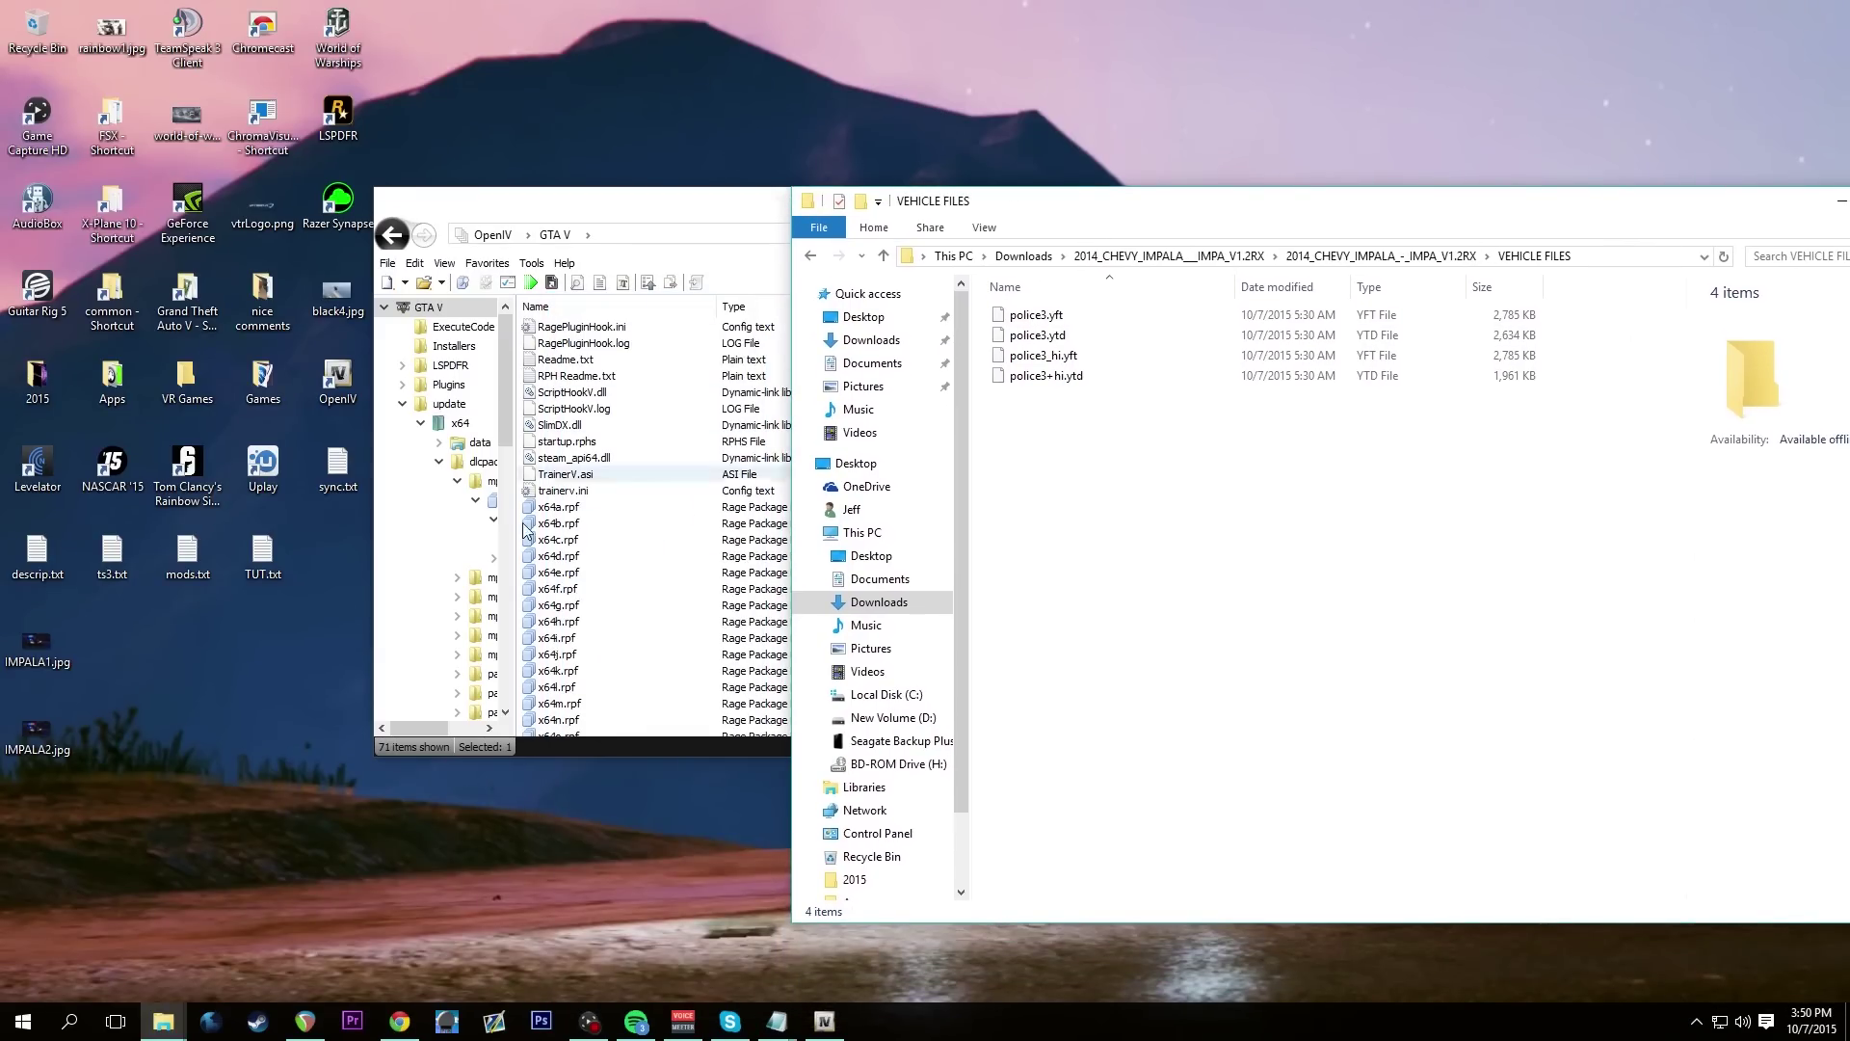
Open x64e.rpf > levels > gta5 > vehicles.rpf in OpenIV
{"action": "double_click", "coordinate": [559, 572]}
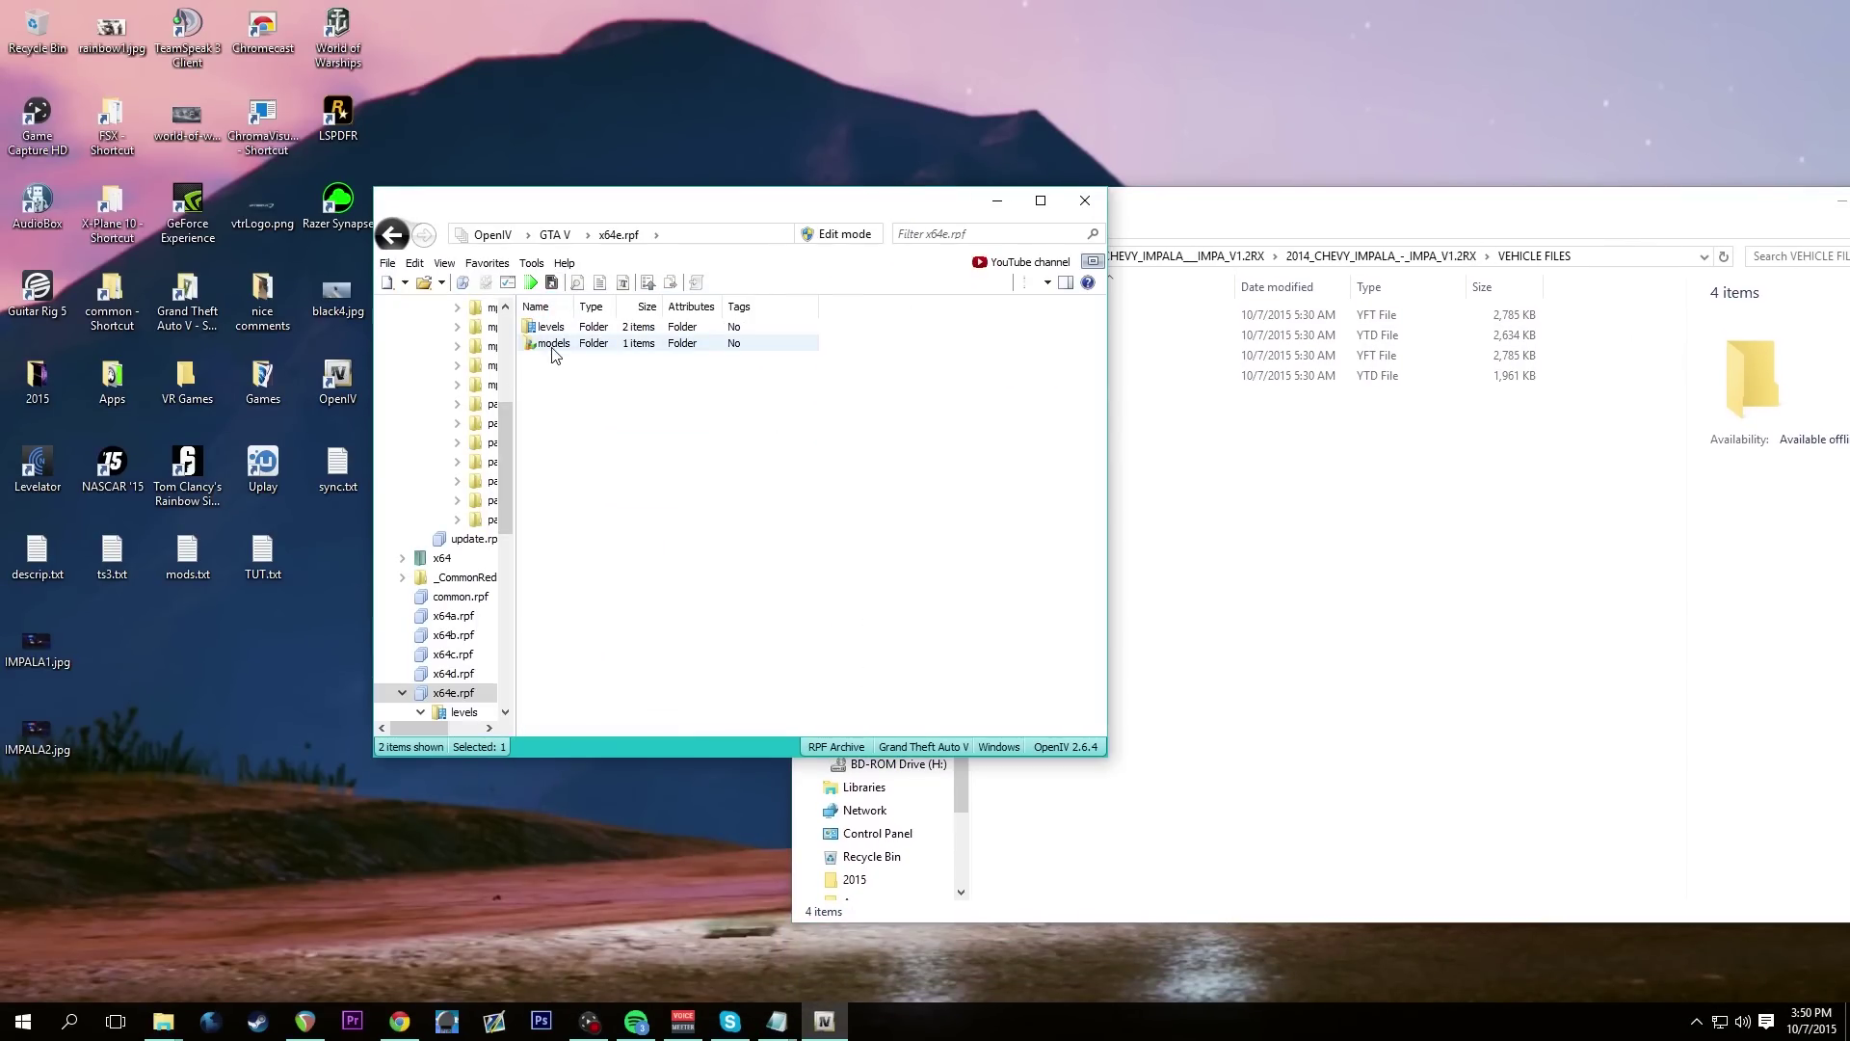
{"action": "double_click", "coordinate": [551, 328]}
{"action": "double_click", "coordinate": [554, 343]}
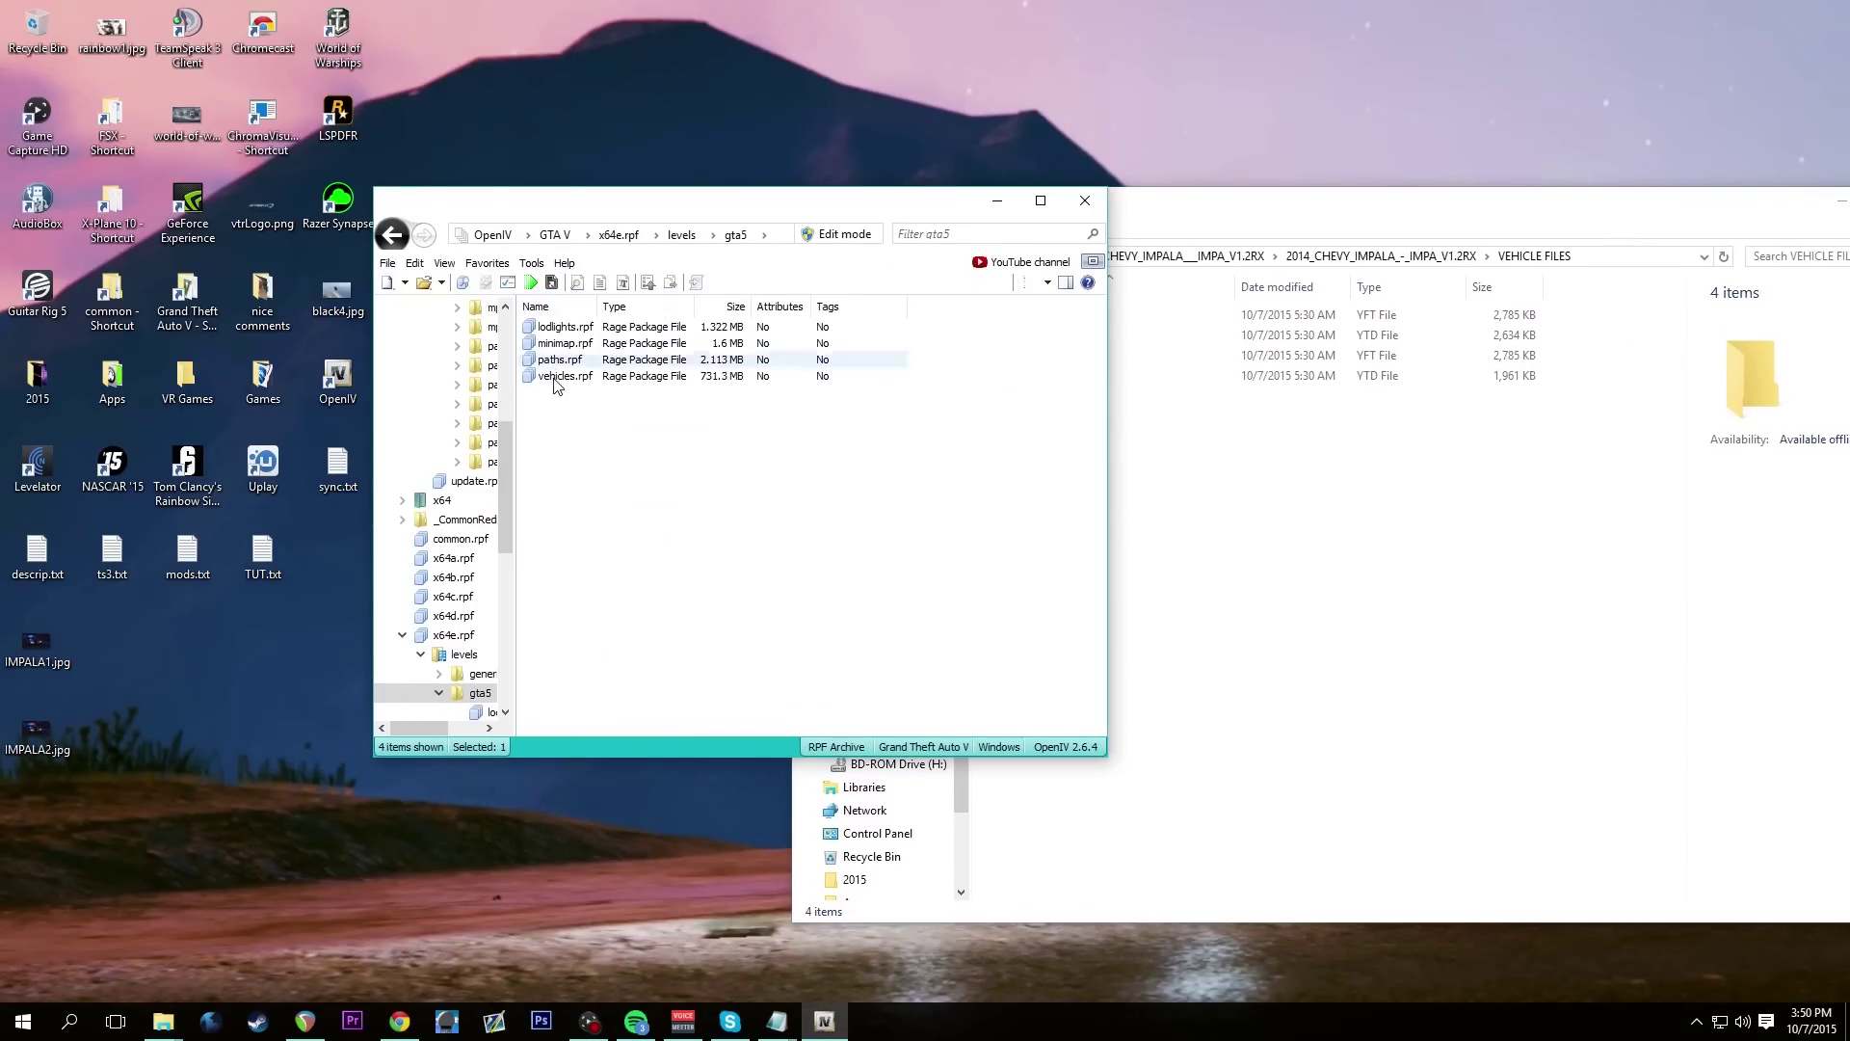
{"action": "double_click", "coordinate": [567, 377]}
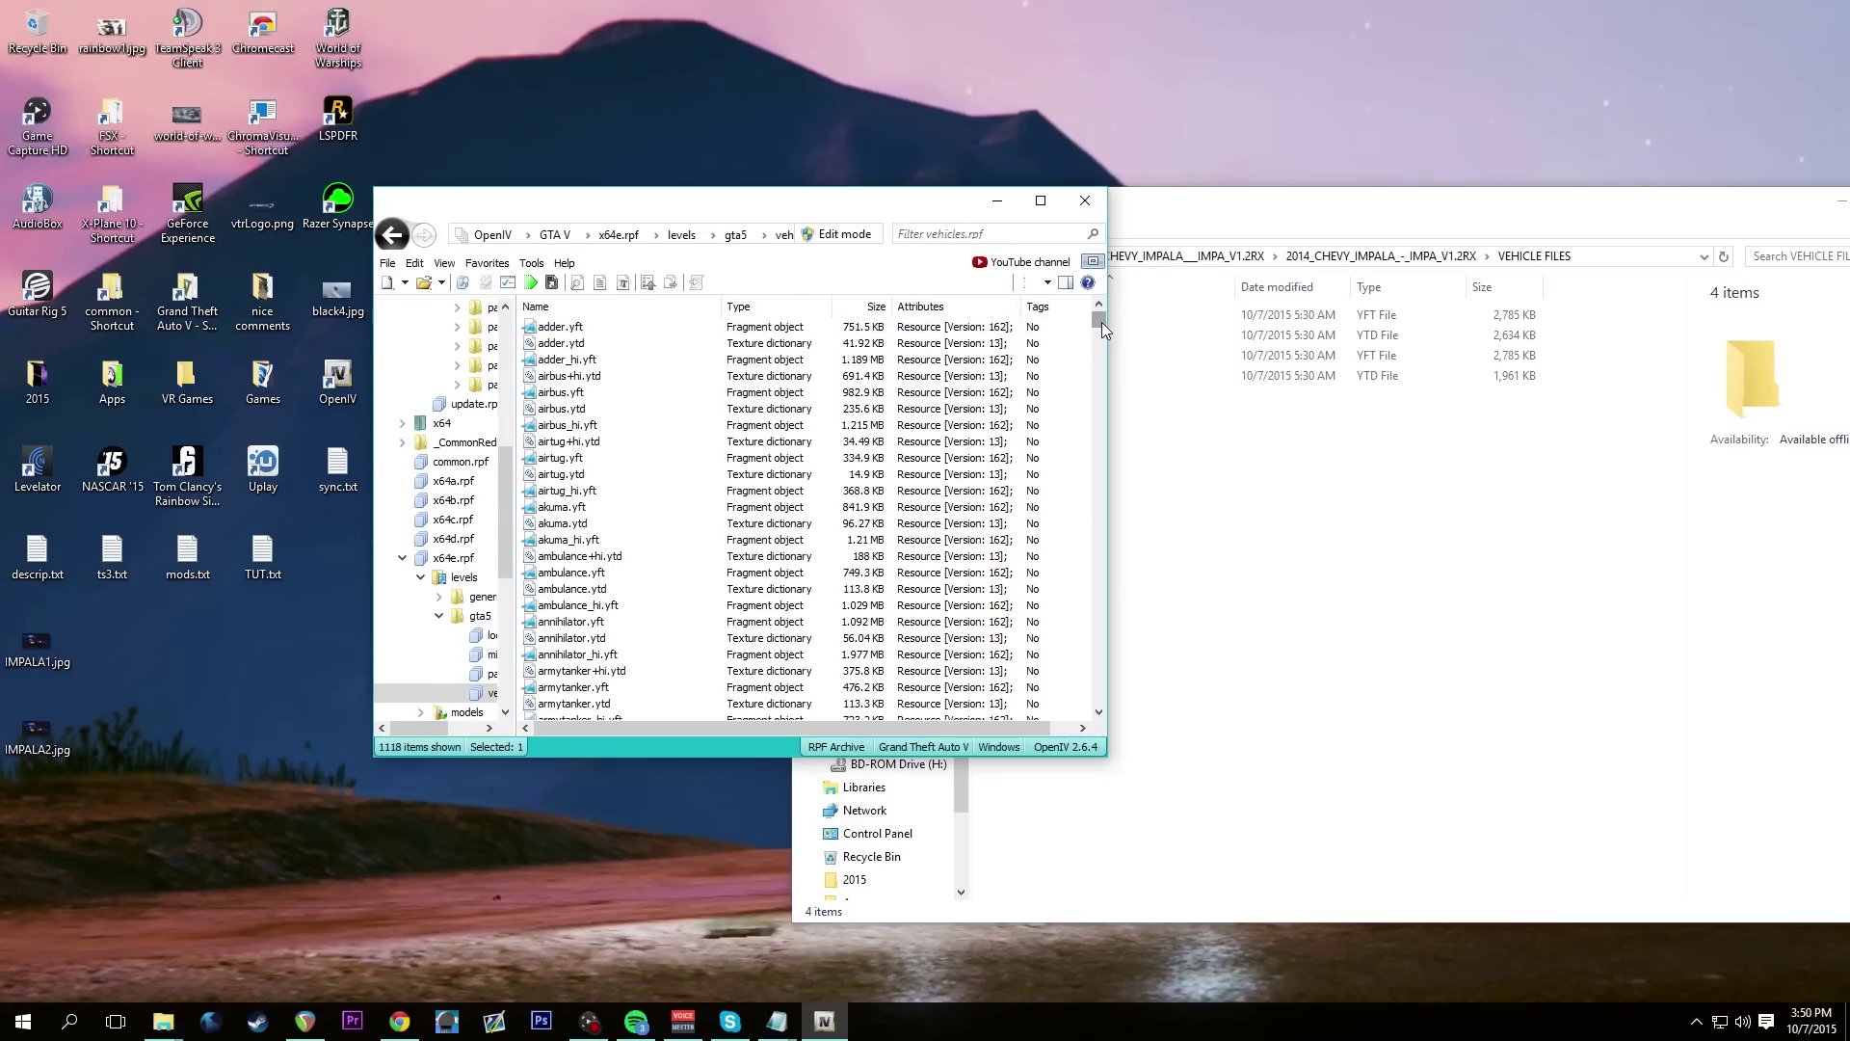
{"action": "left_click_drag", "start_coordinate": [1102, 322], "coordinate": [1135, 533]}
{"action": "scroll", "coordinate": [596, 528], "scroll_direction": "up", "scroll_amount": 3}
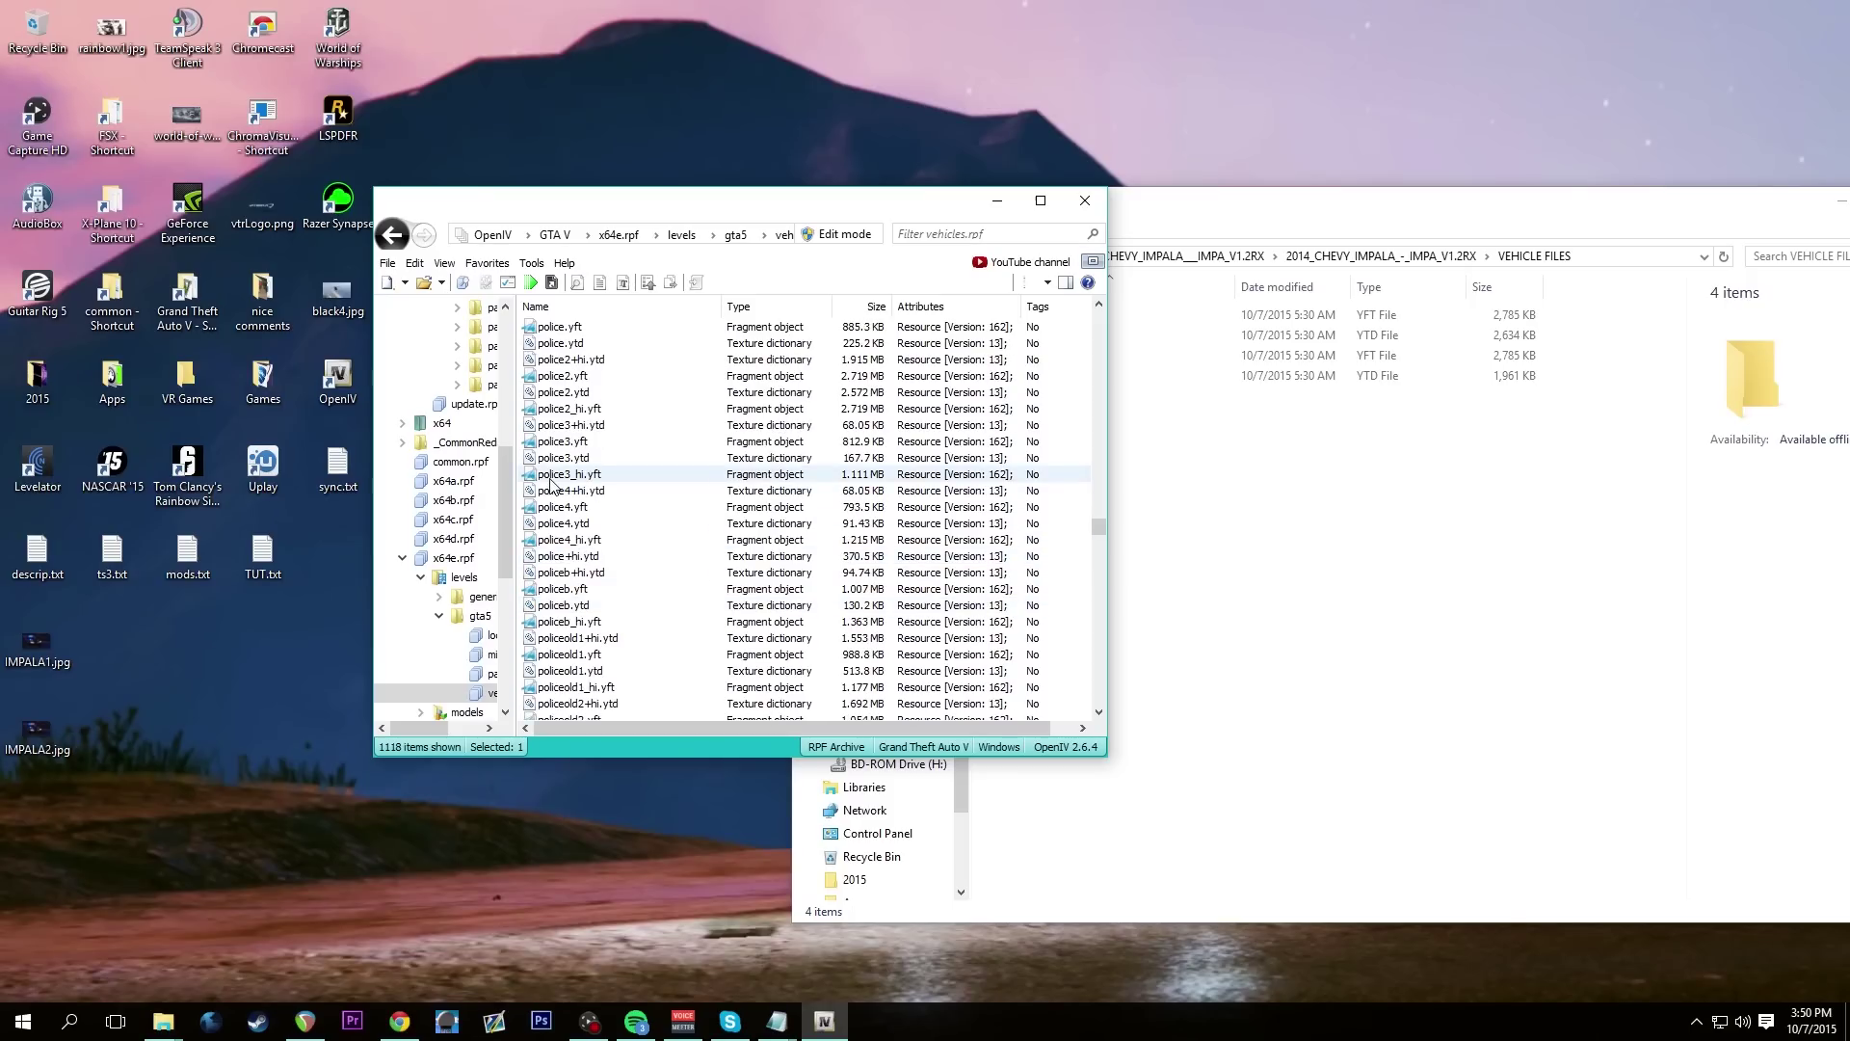
Select the four police3 files and enable Edit mode on vehicles.rpf
{"action": "left_click", "coordinate": [1376, 519]}
{"action": "left_click_drag", "start_coordinate": [1168, 525], "coordinate": [704, 191]}
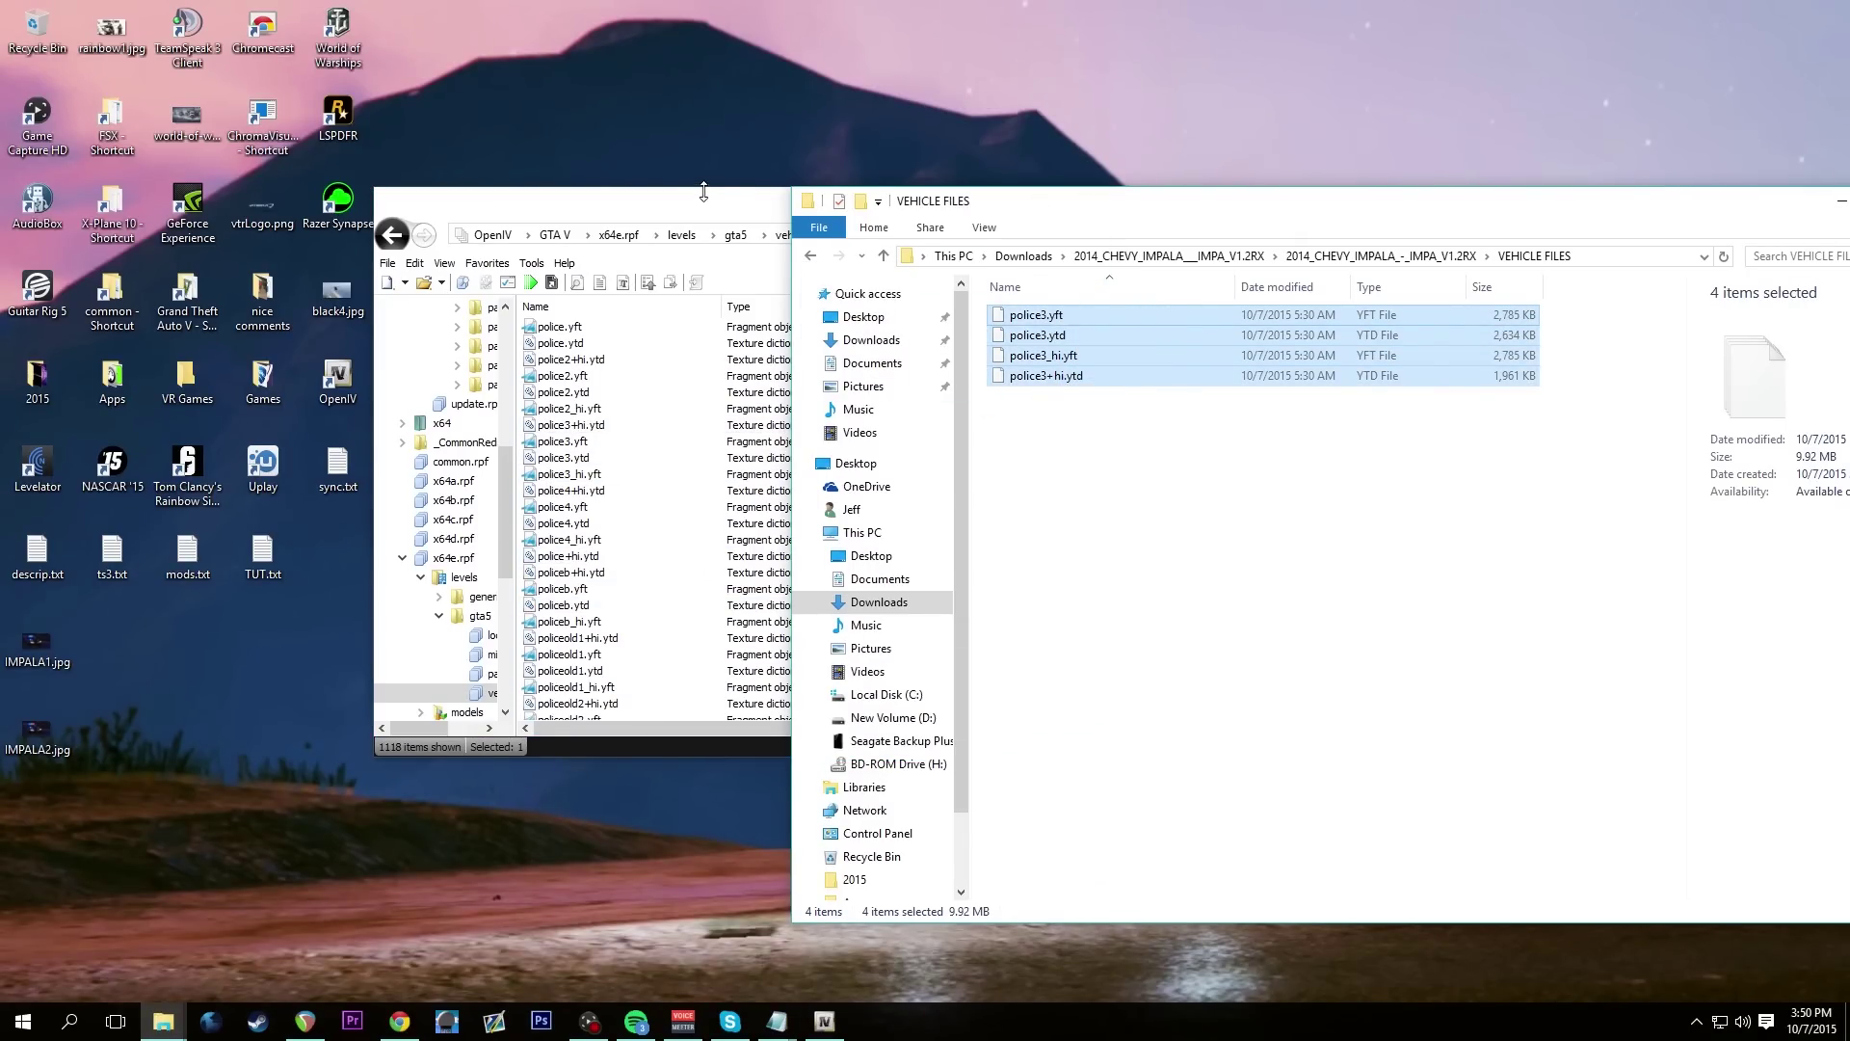
{"action": "left_click", "coordinate": [739, 216]}
{"action": "left_click", "coordinate": [838, 234]}
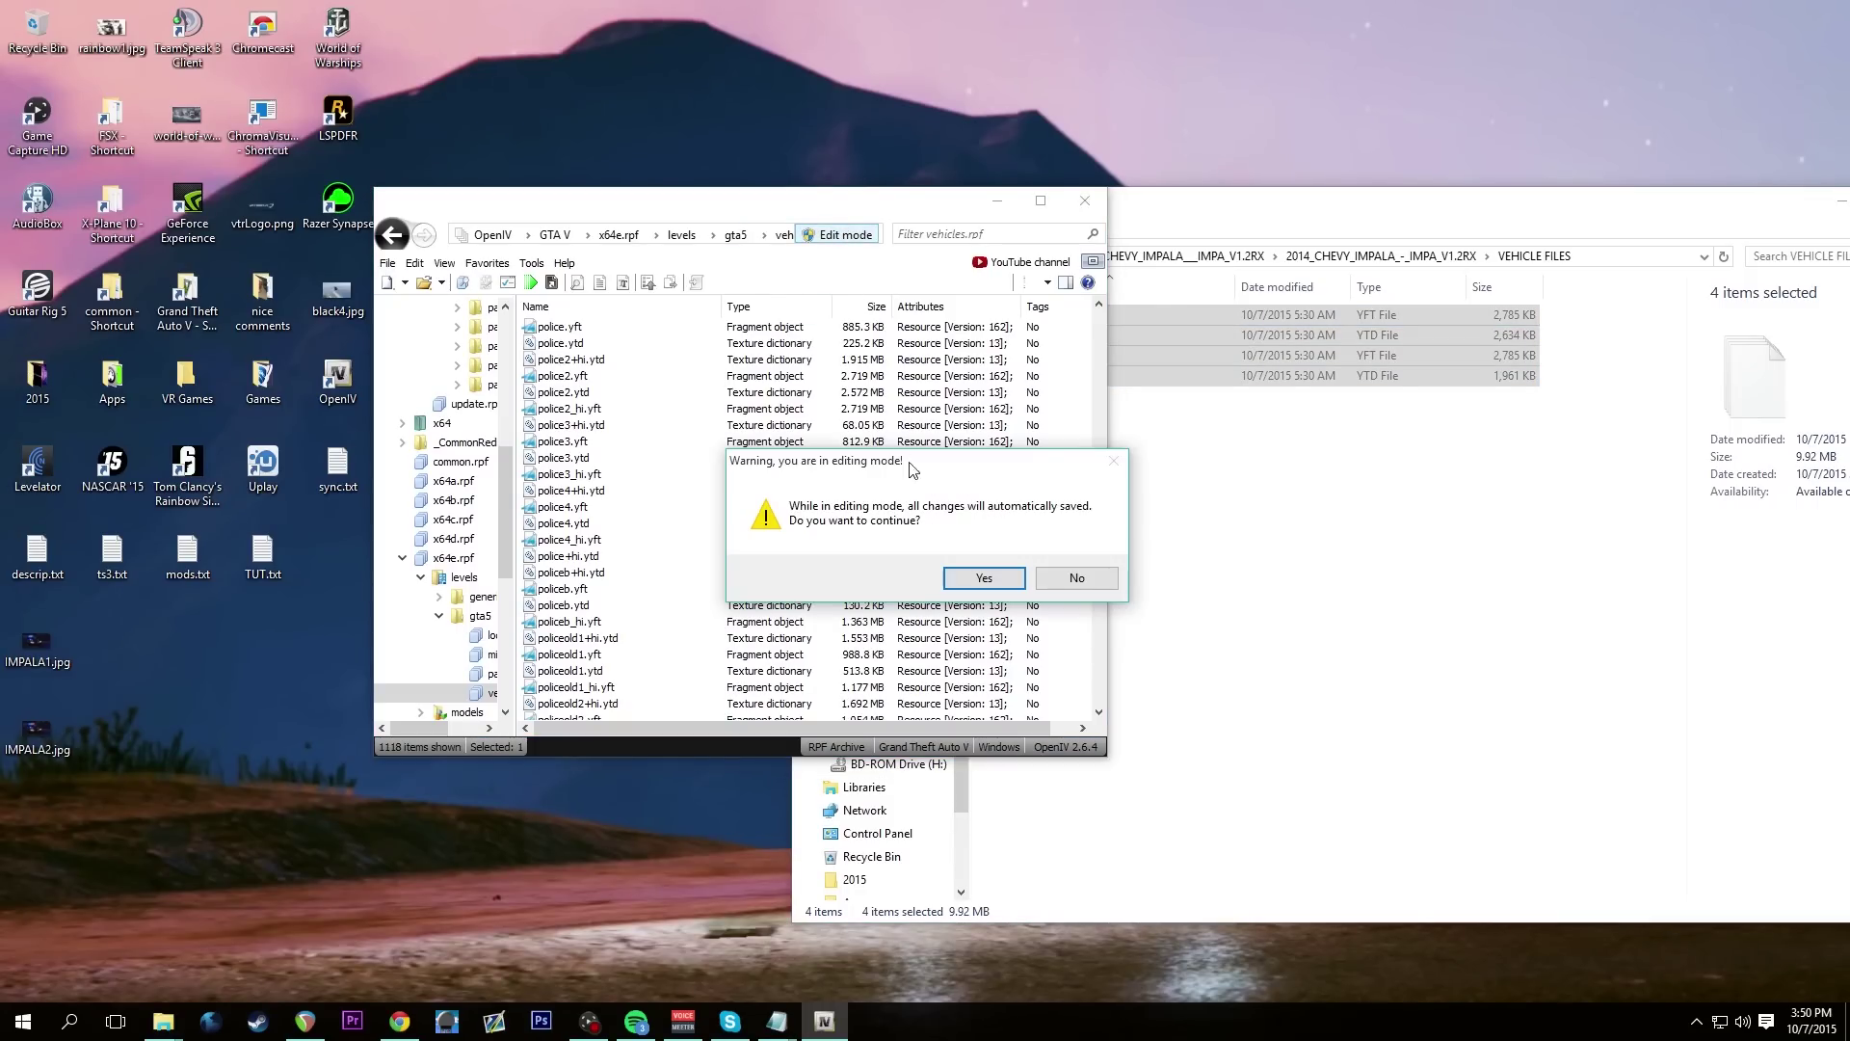
{"action": "left_click", "coordinate": [982, 580]}
{"action": "left_click_drag", "start_coordinate": [1315, 583], "coordinate": [1055, 323]}
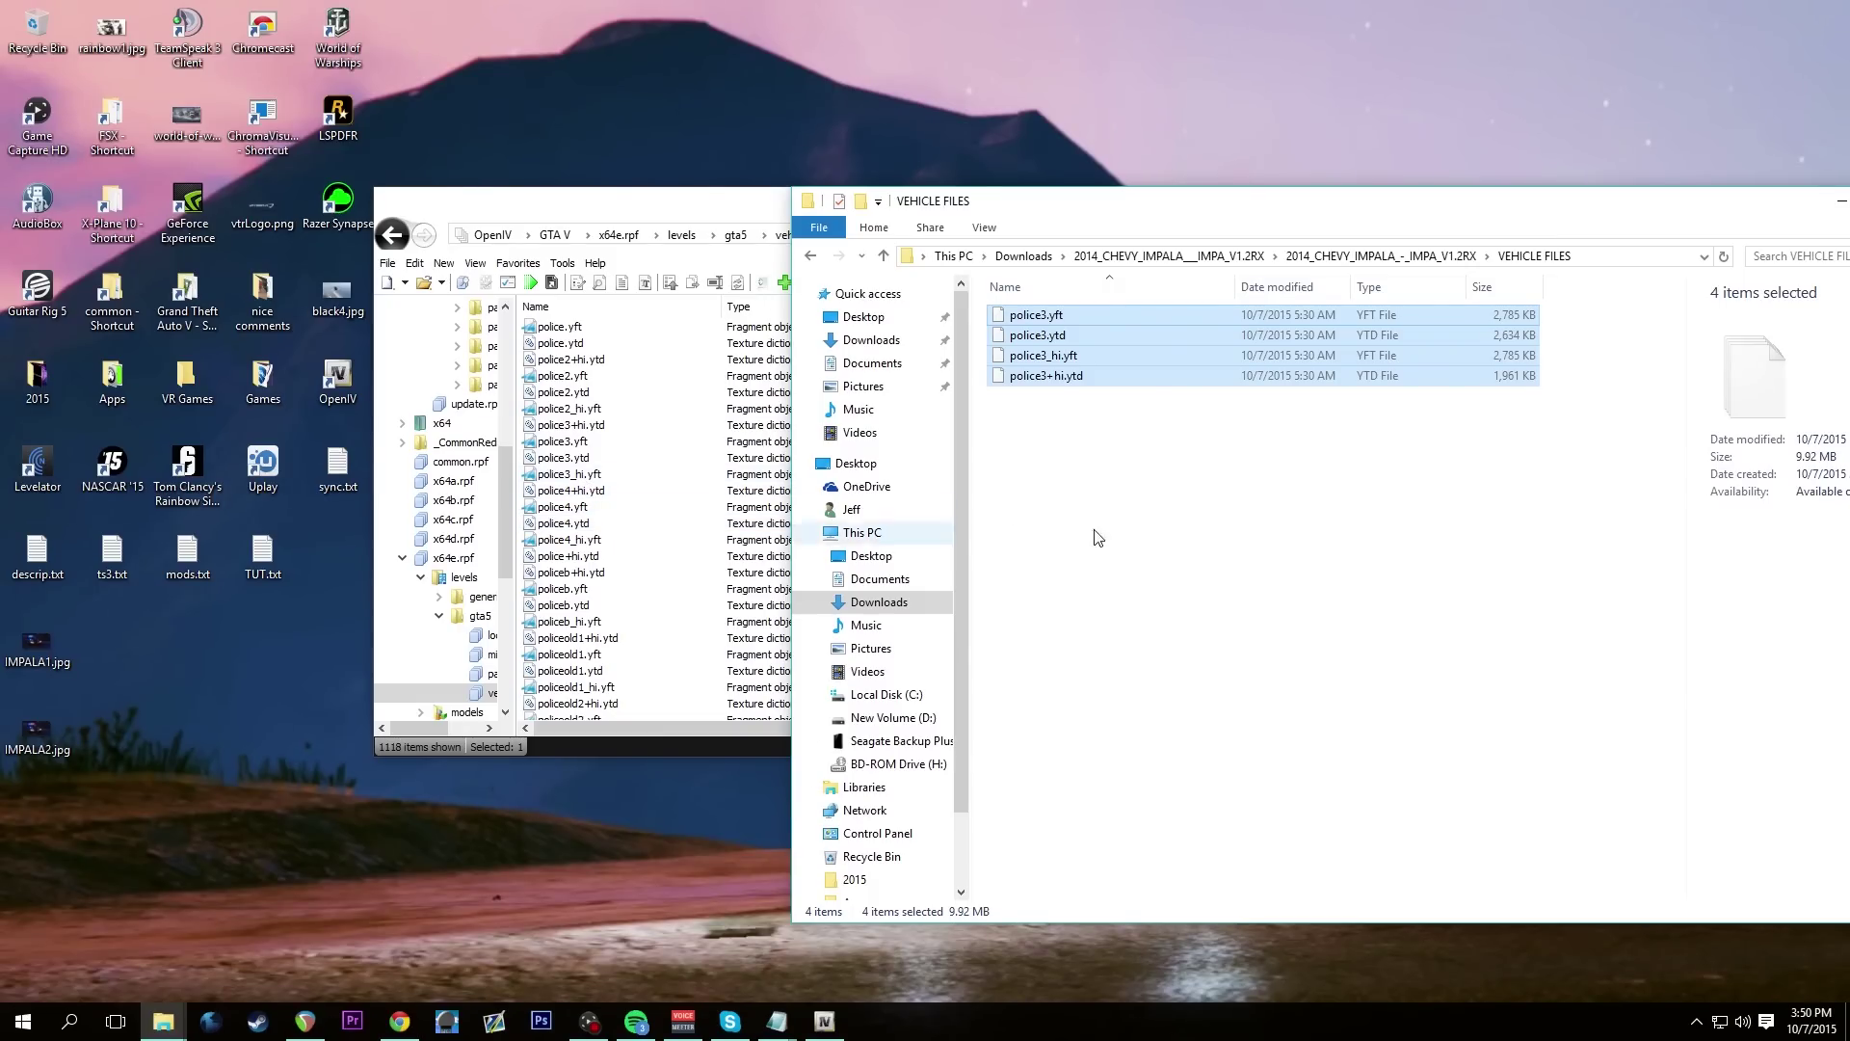
{"action": "left_click", "coordinate": [1145, 538]}
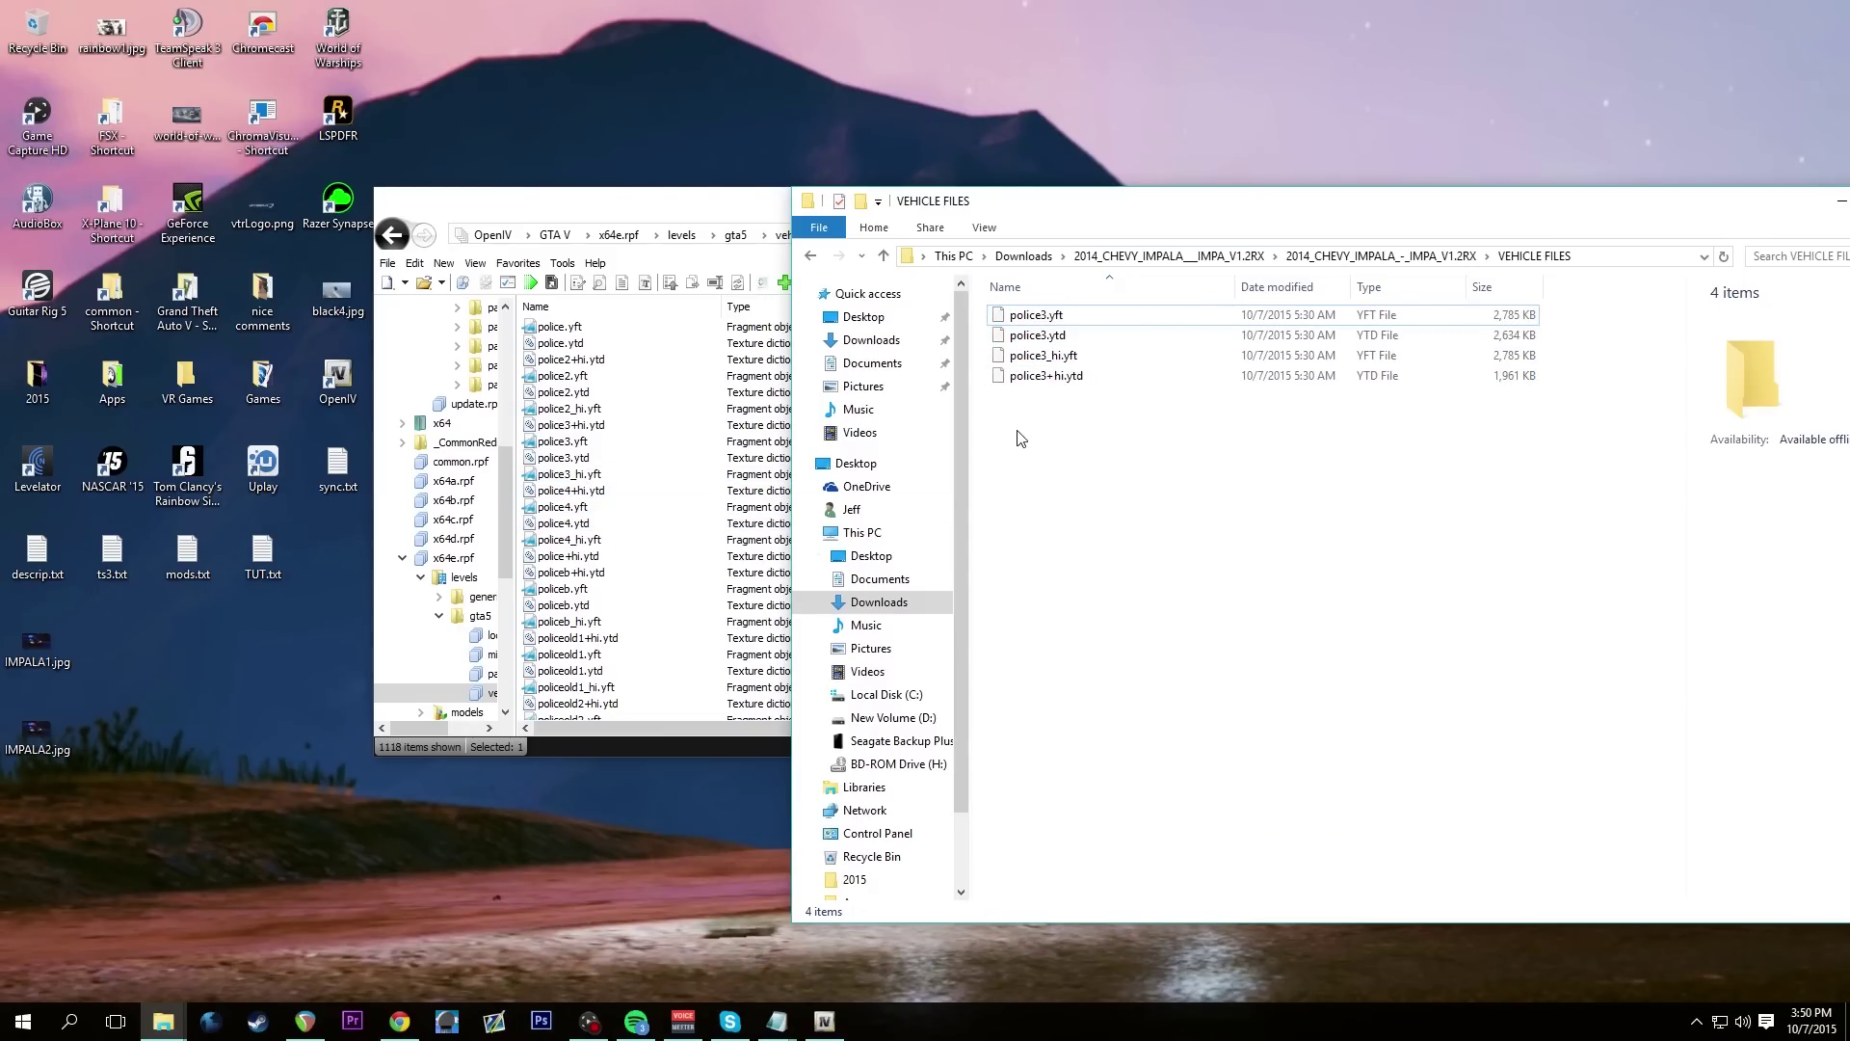
Rename police3.yft to sheriff.yft
{"action": "left_click", "coordinate": [1034, 318]}
{"action": "right_click", "coordinate": [1034, 320]}
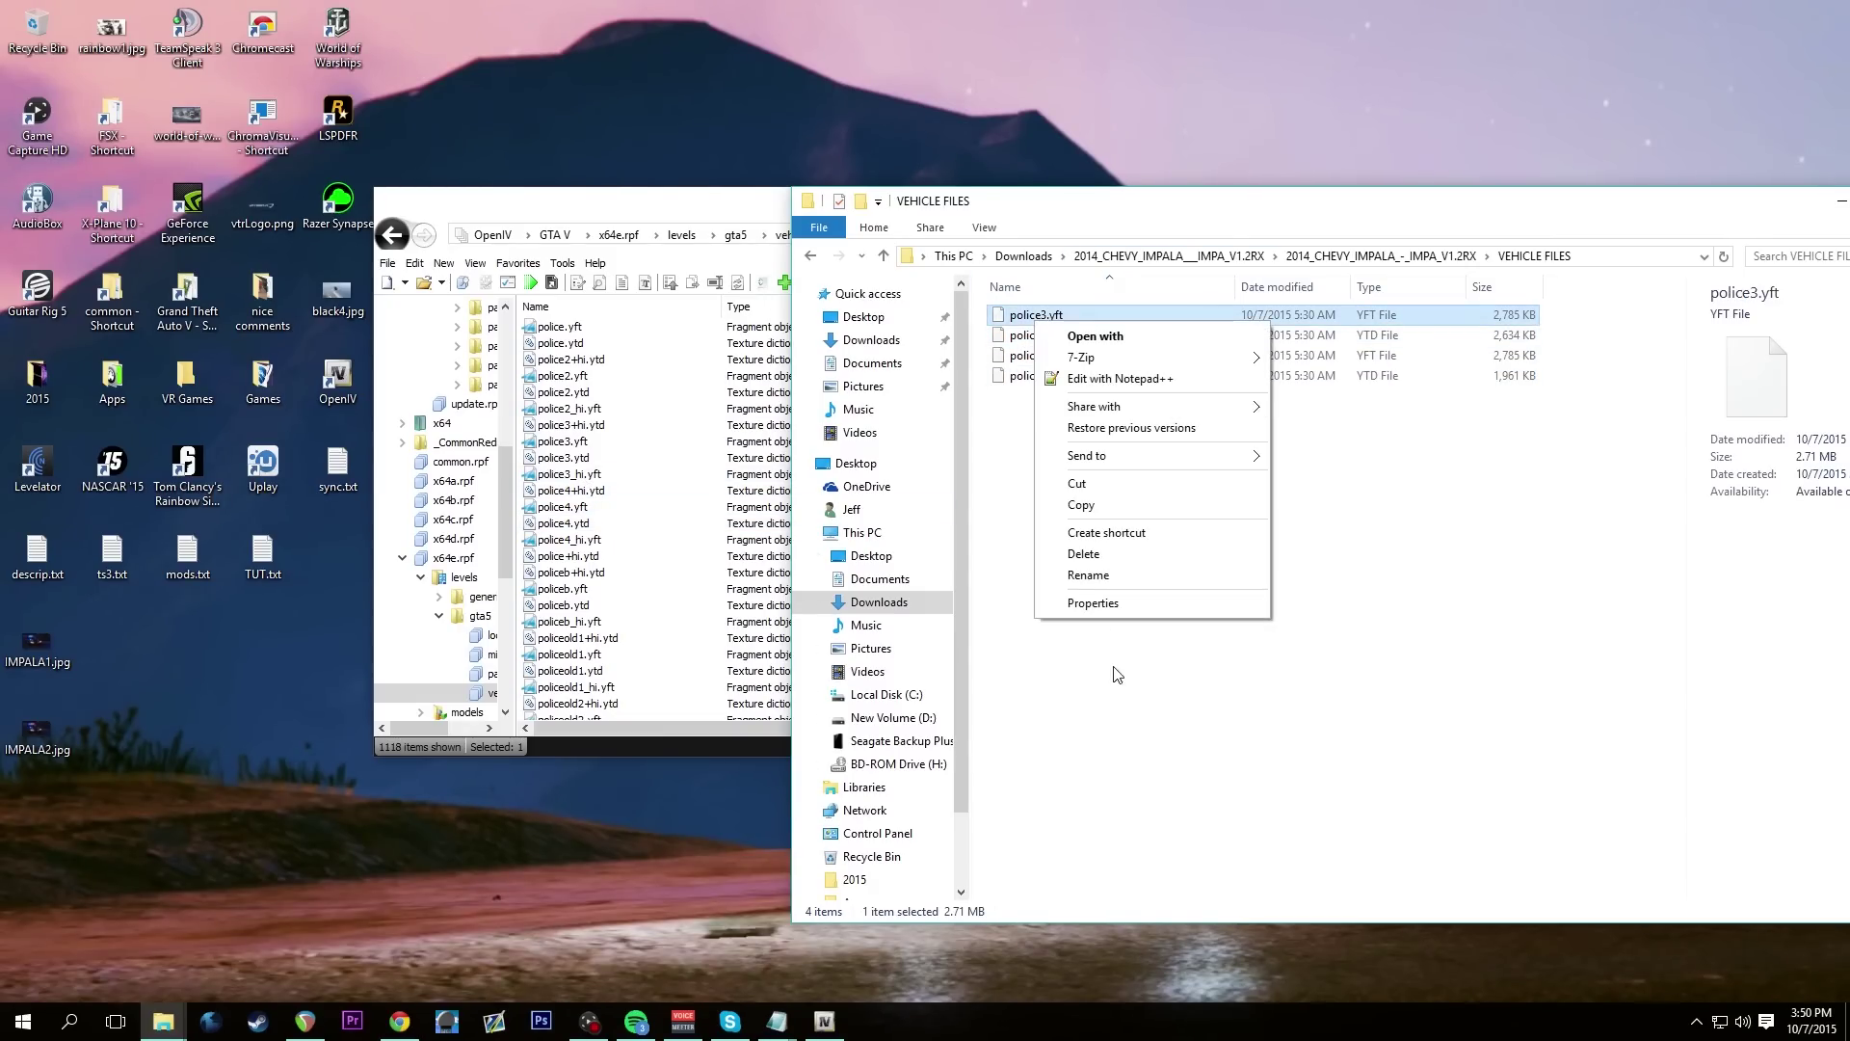
{"action": "left_click", "coordinate": [1088, 575]}
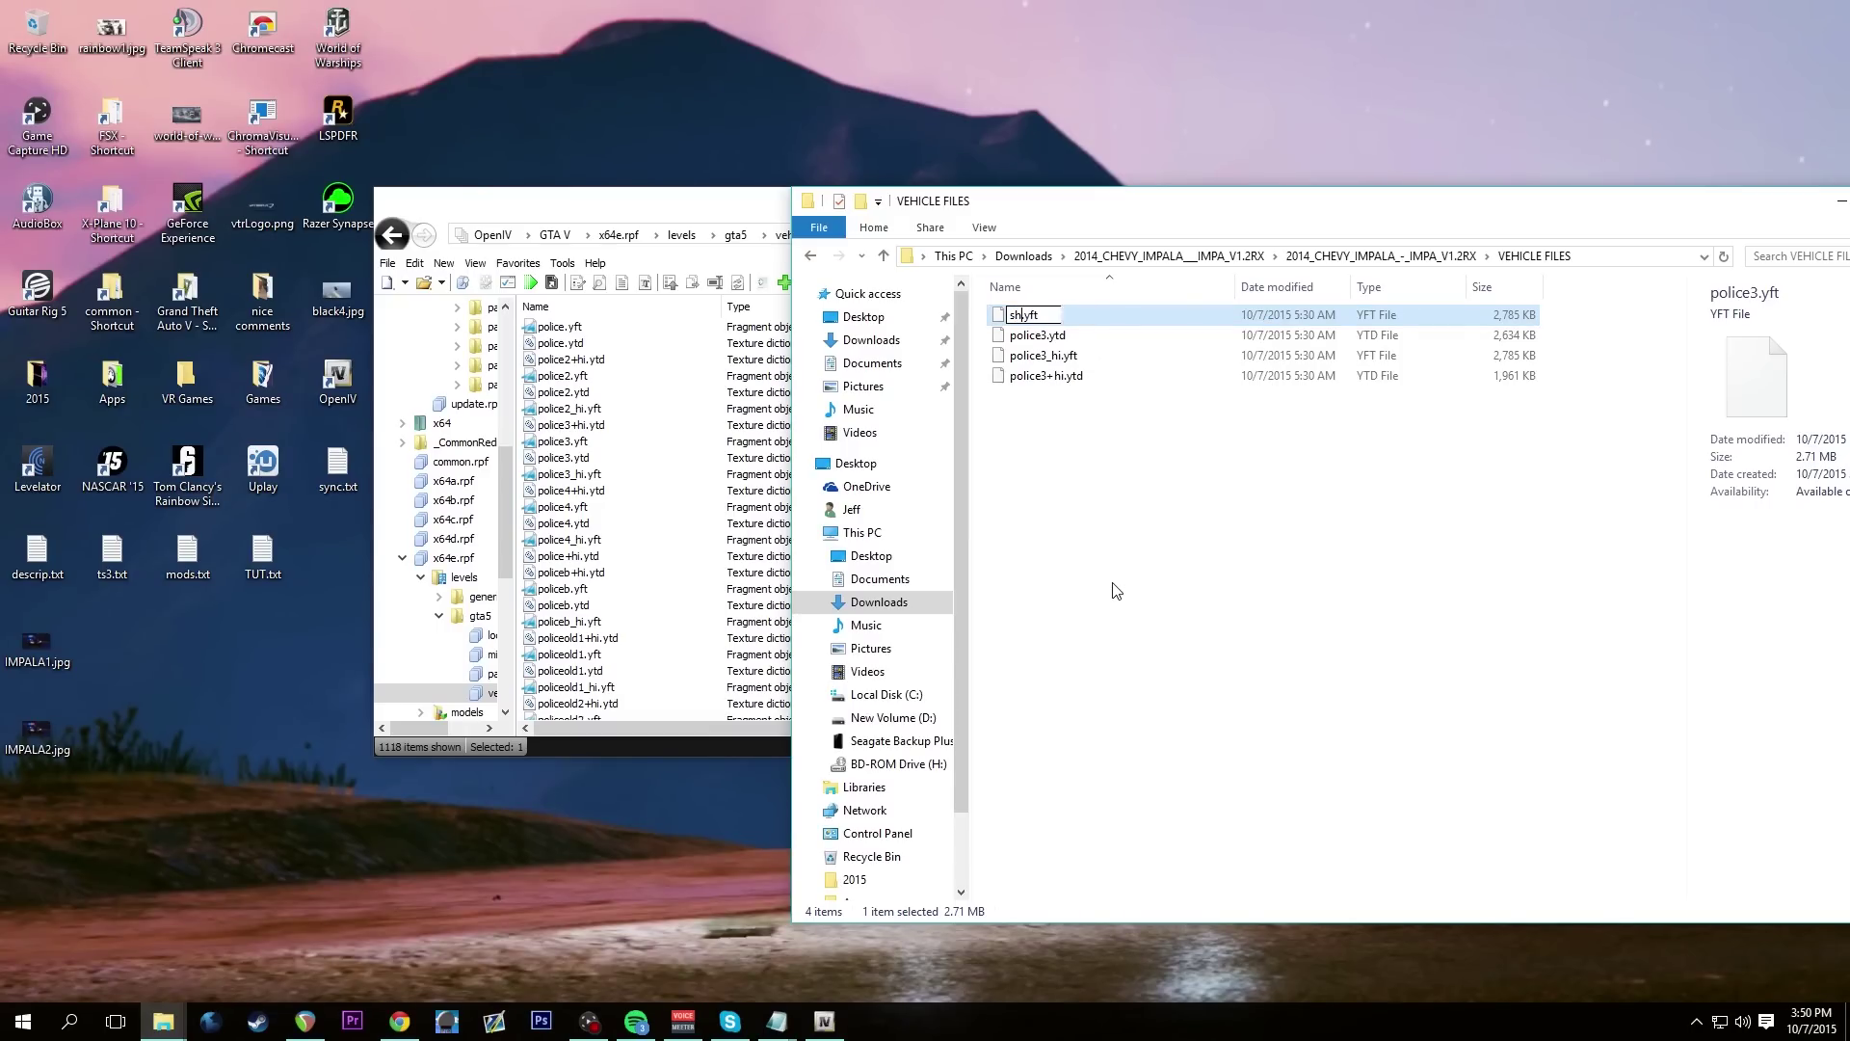
{"action": "left_click", "coordinate": [1116, 590]}
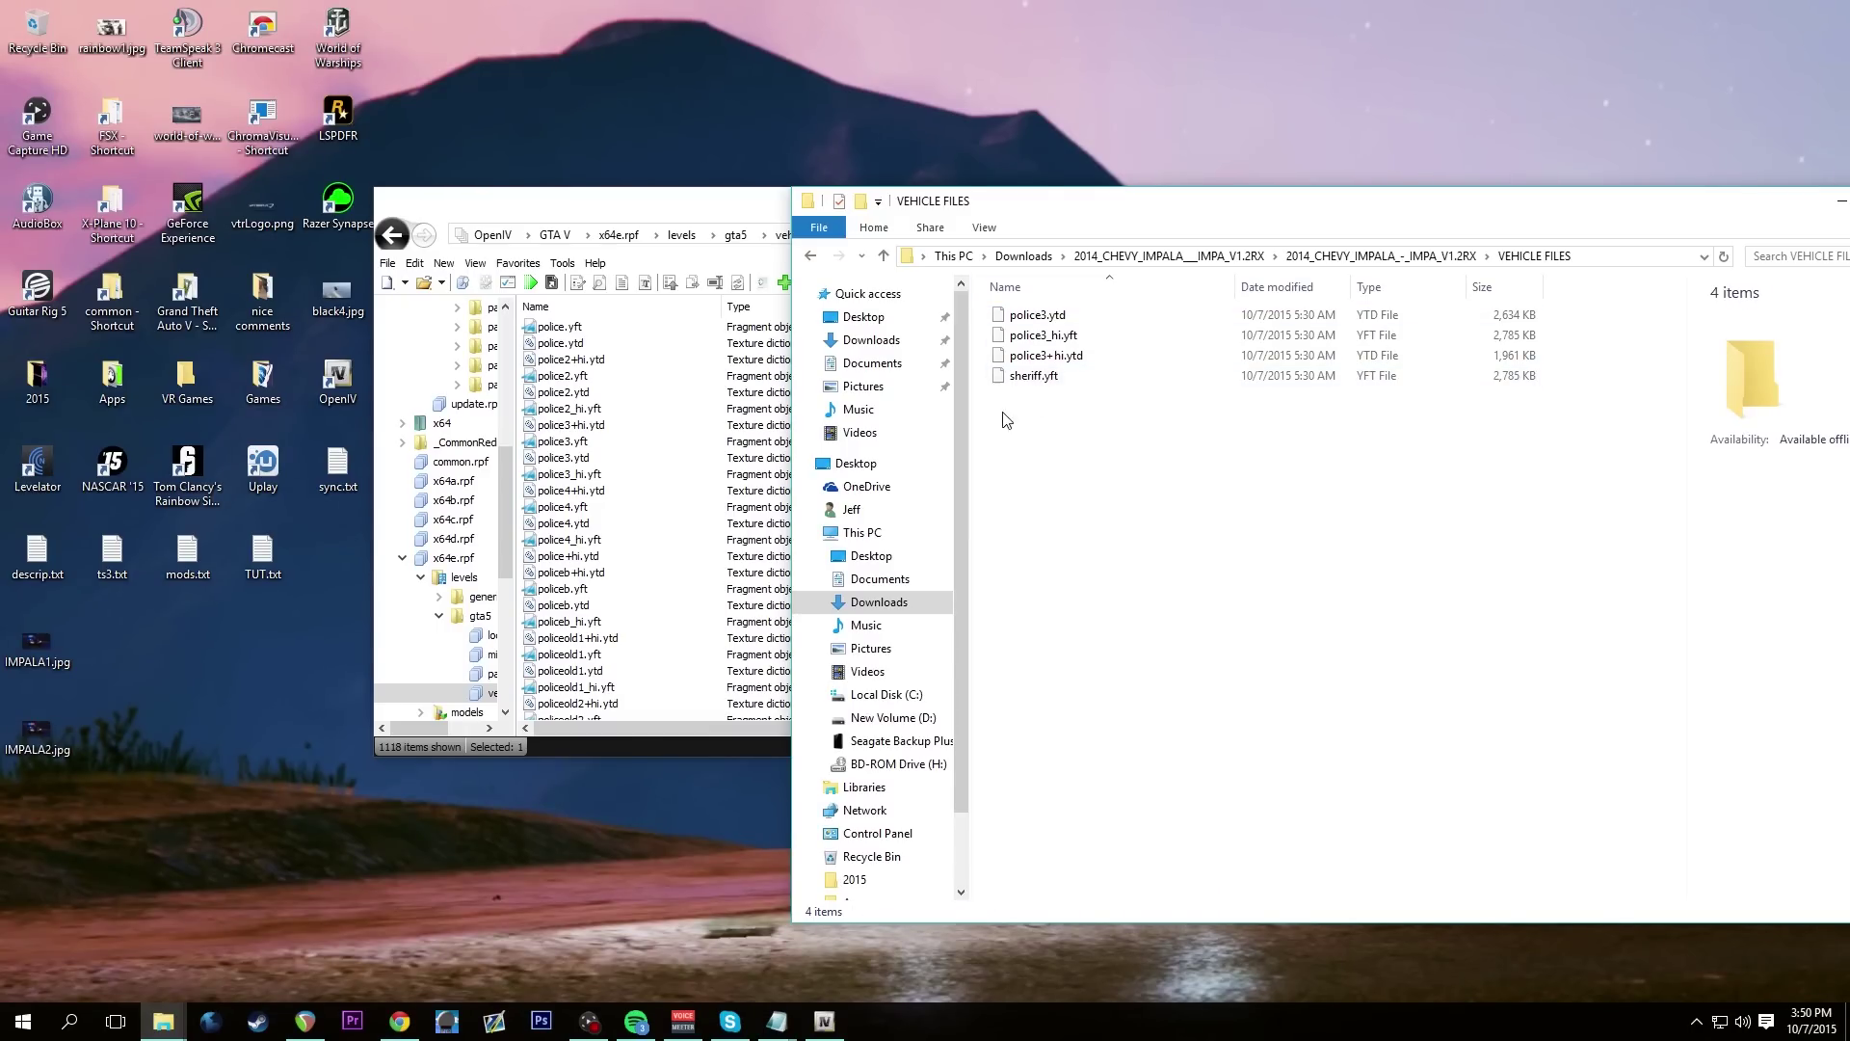
Browse from the GTA V folder to update > x64 > dlcpacks > patchday3ng
{"action": "left_click", "coordinate": [565, 241]}
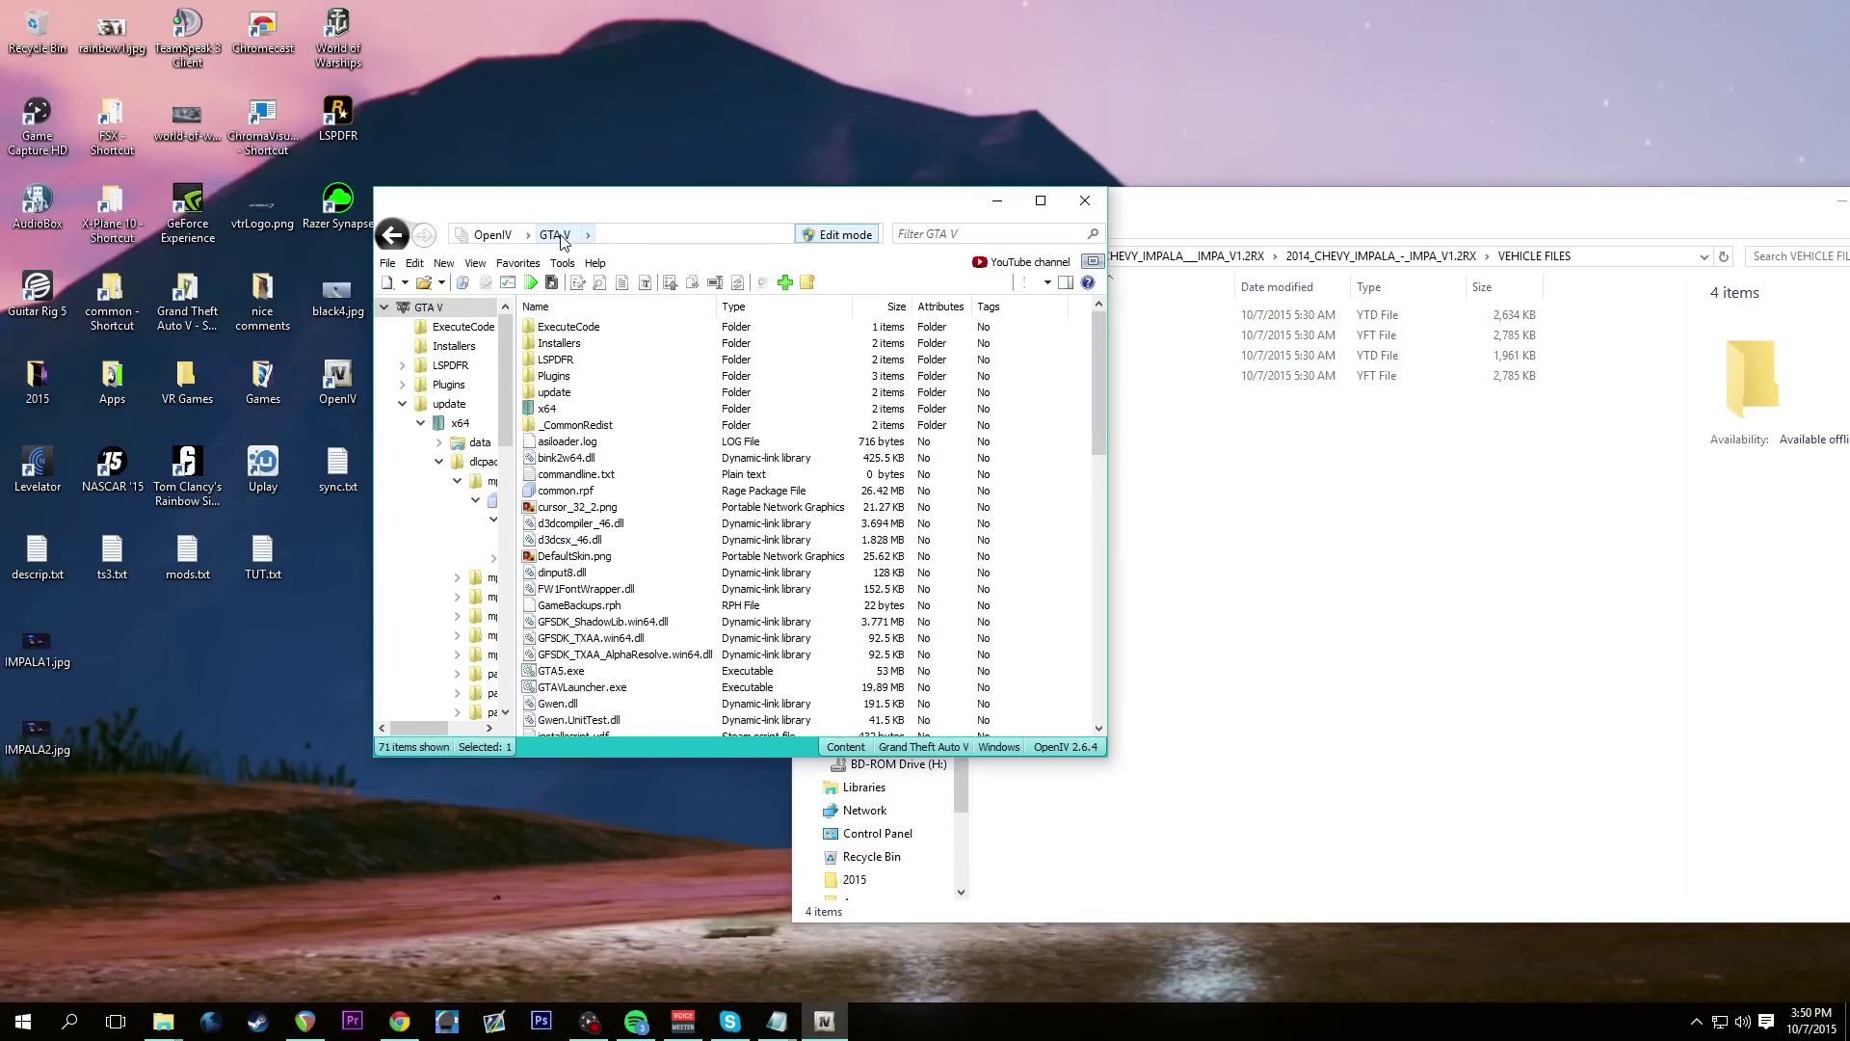
{"action": "double_click", "coordinate": [568, 397]}
{"action": "left_click", "coordinate": [556, 328]}
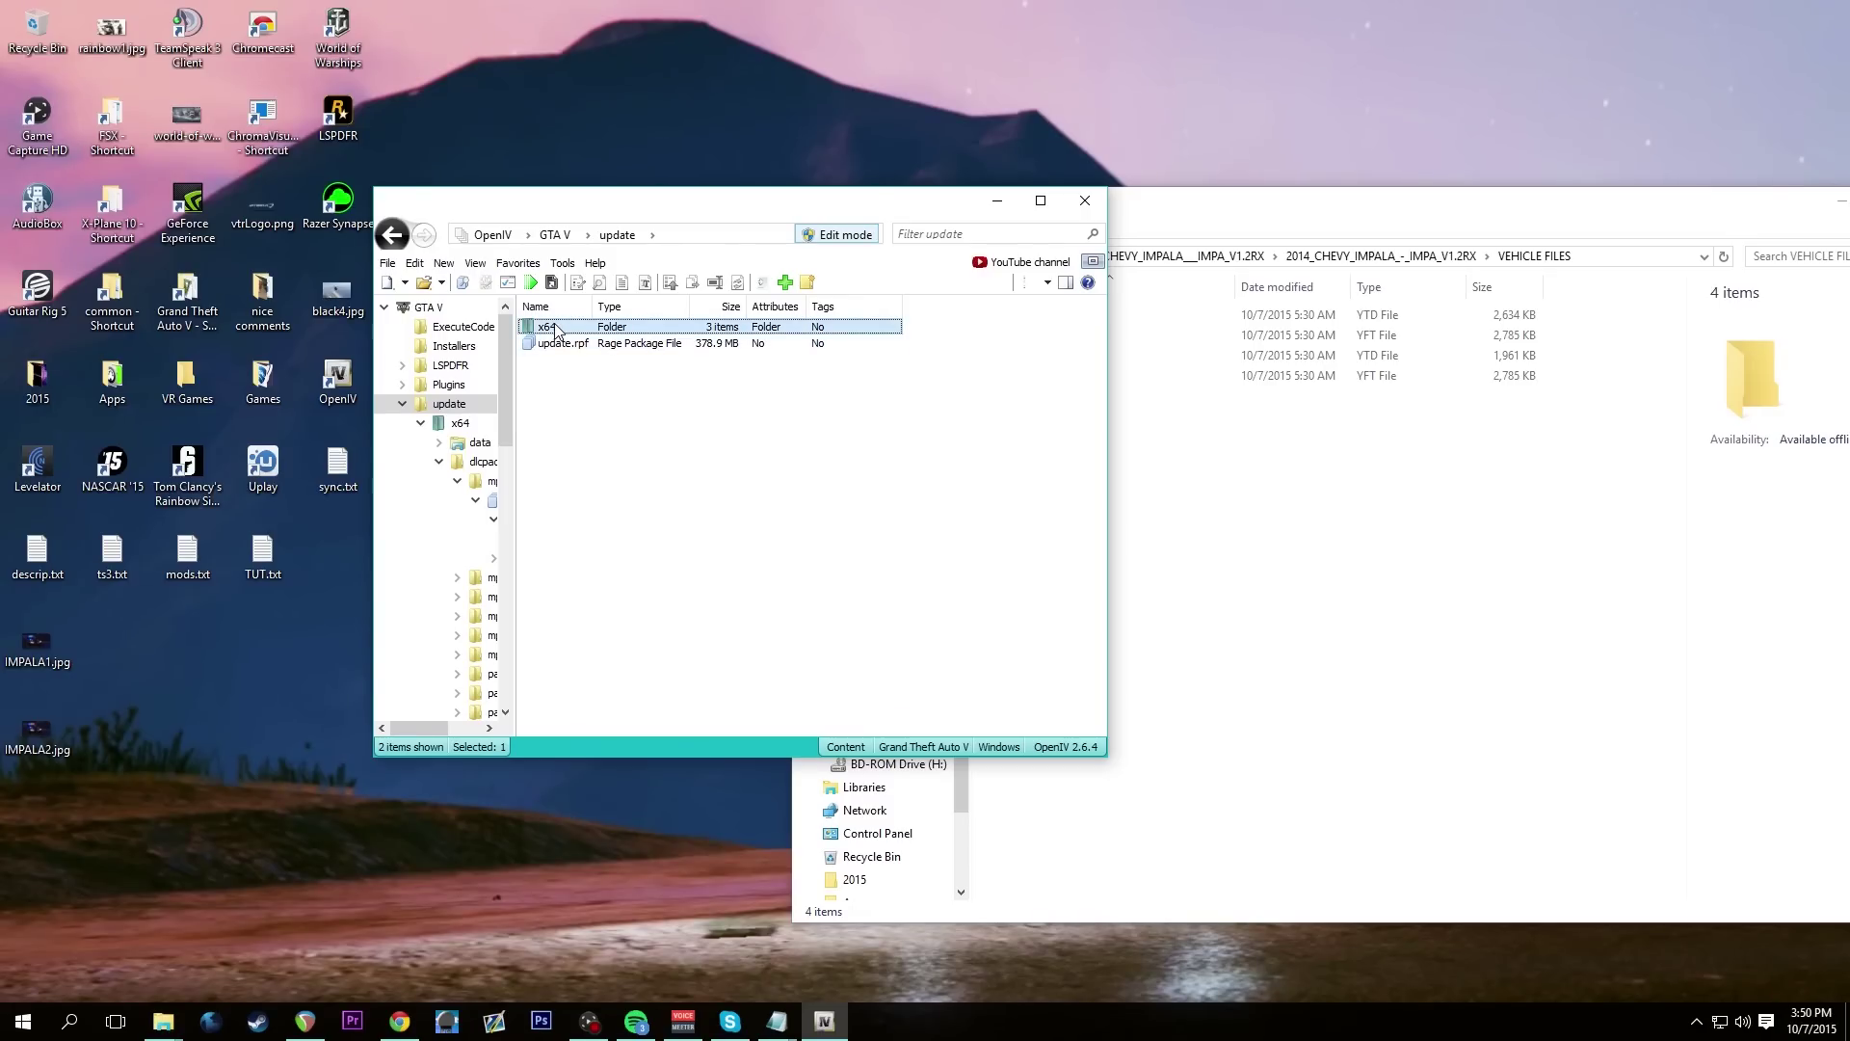
{"action": "double_click", "coordinate": [535, 328]}
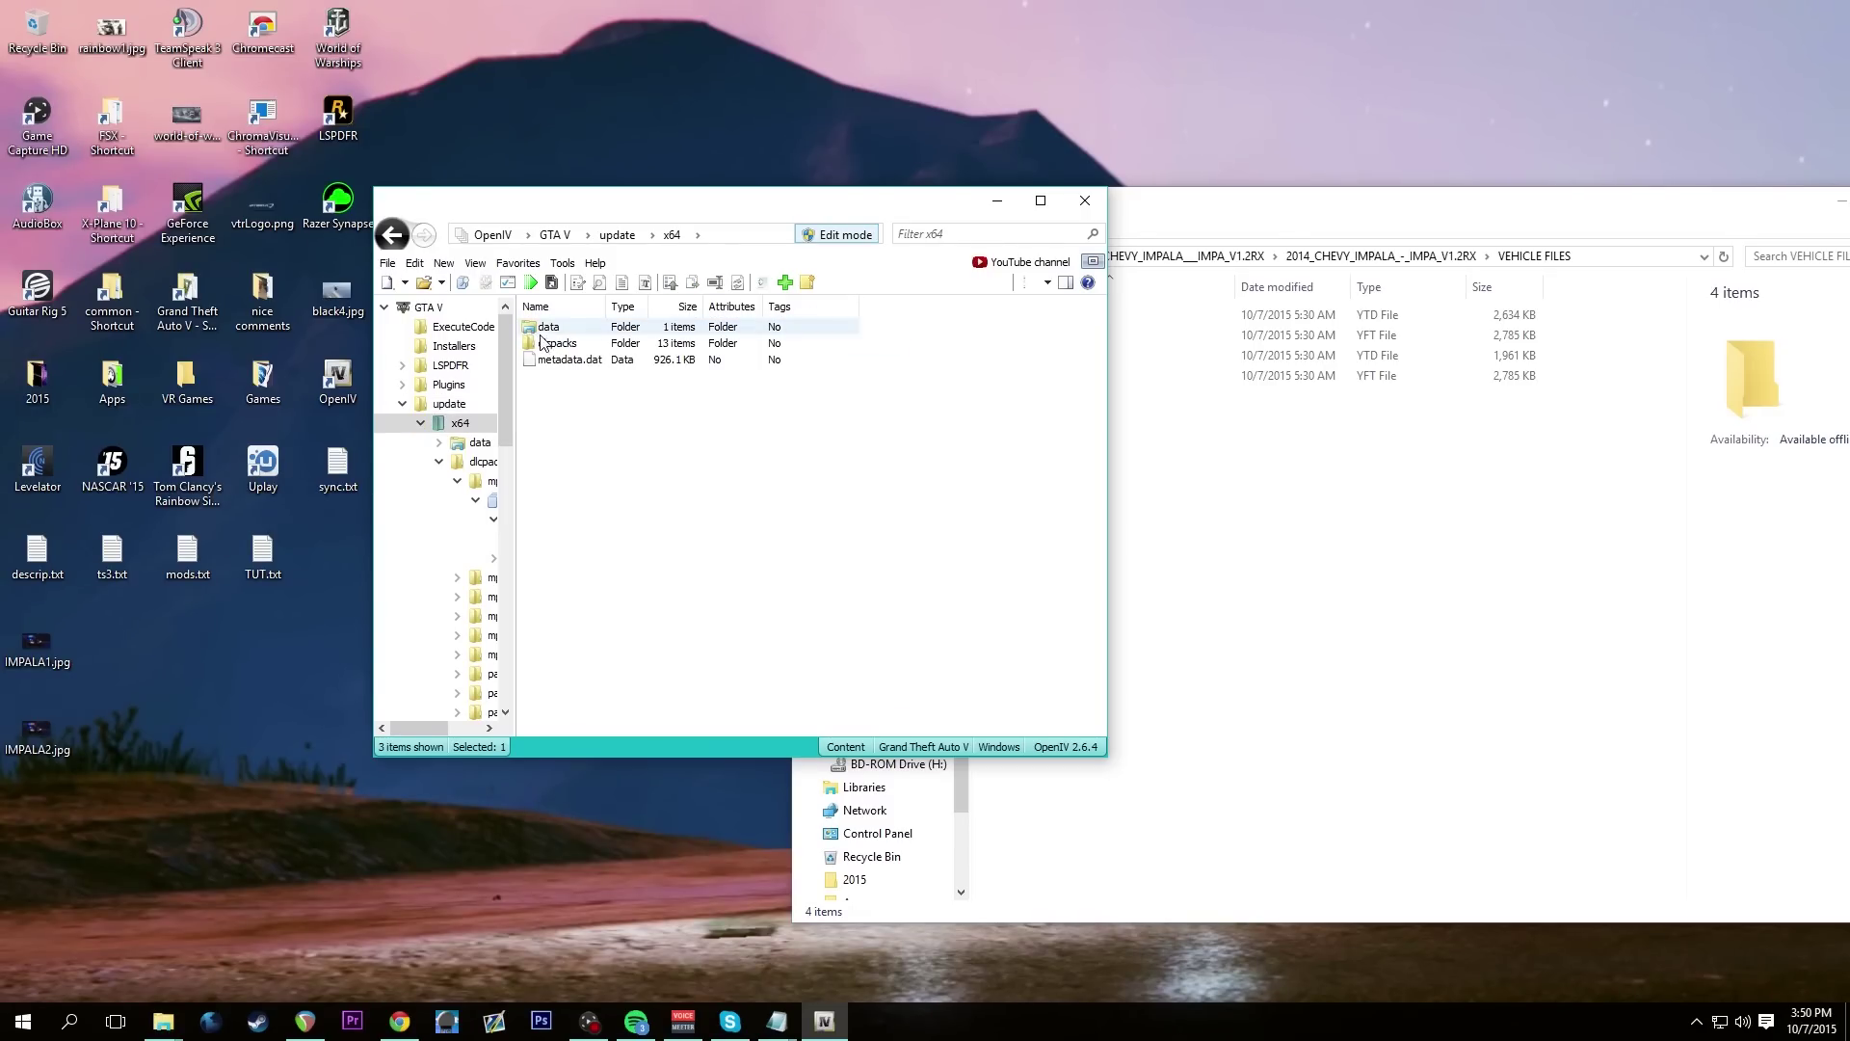
{"action": "double_click", "coordinate": [555, 344]}
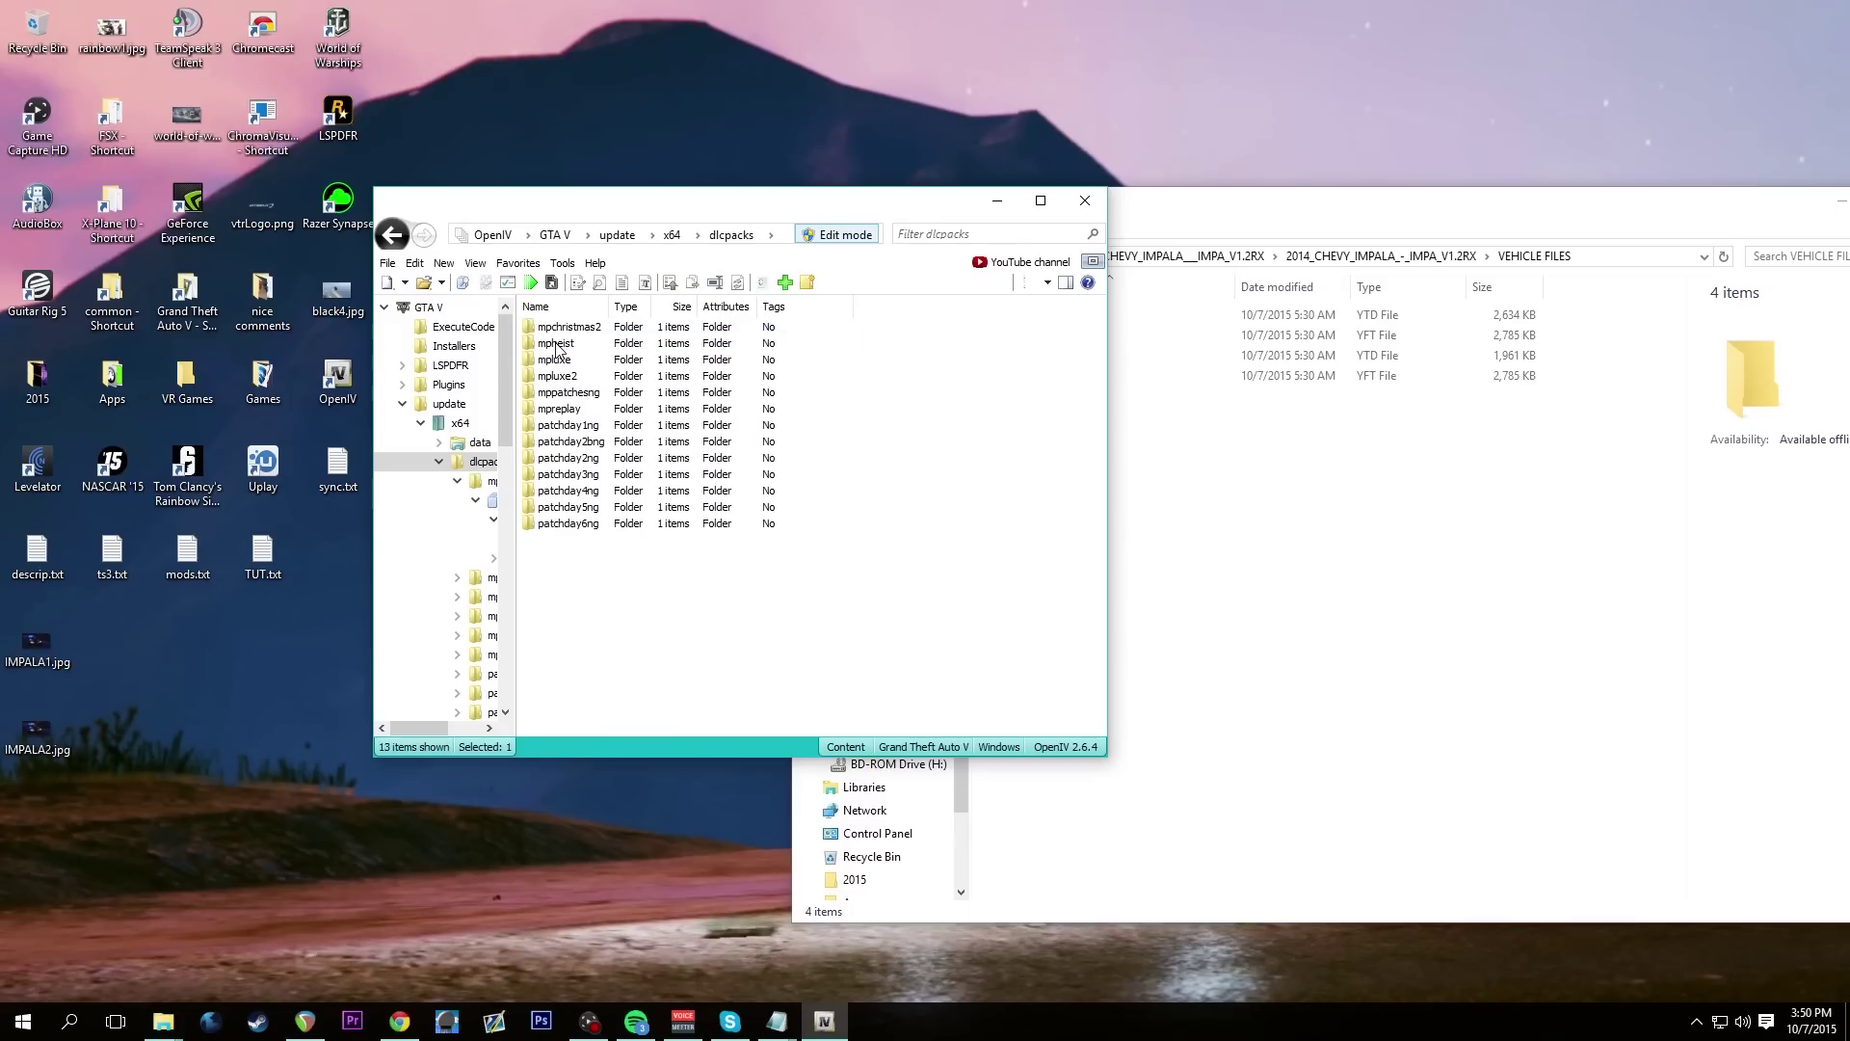
{"action": "double_click", "coordinate": [593, 477]}
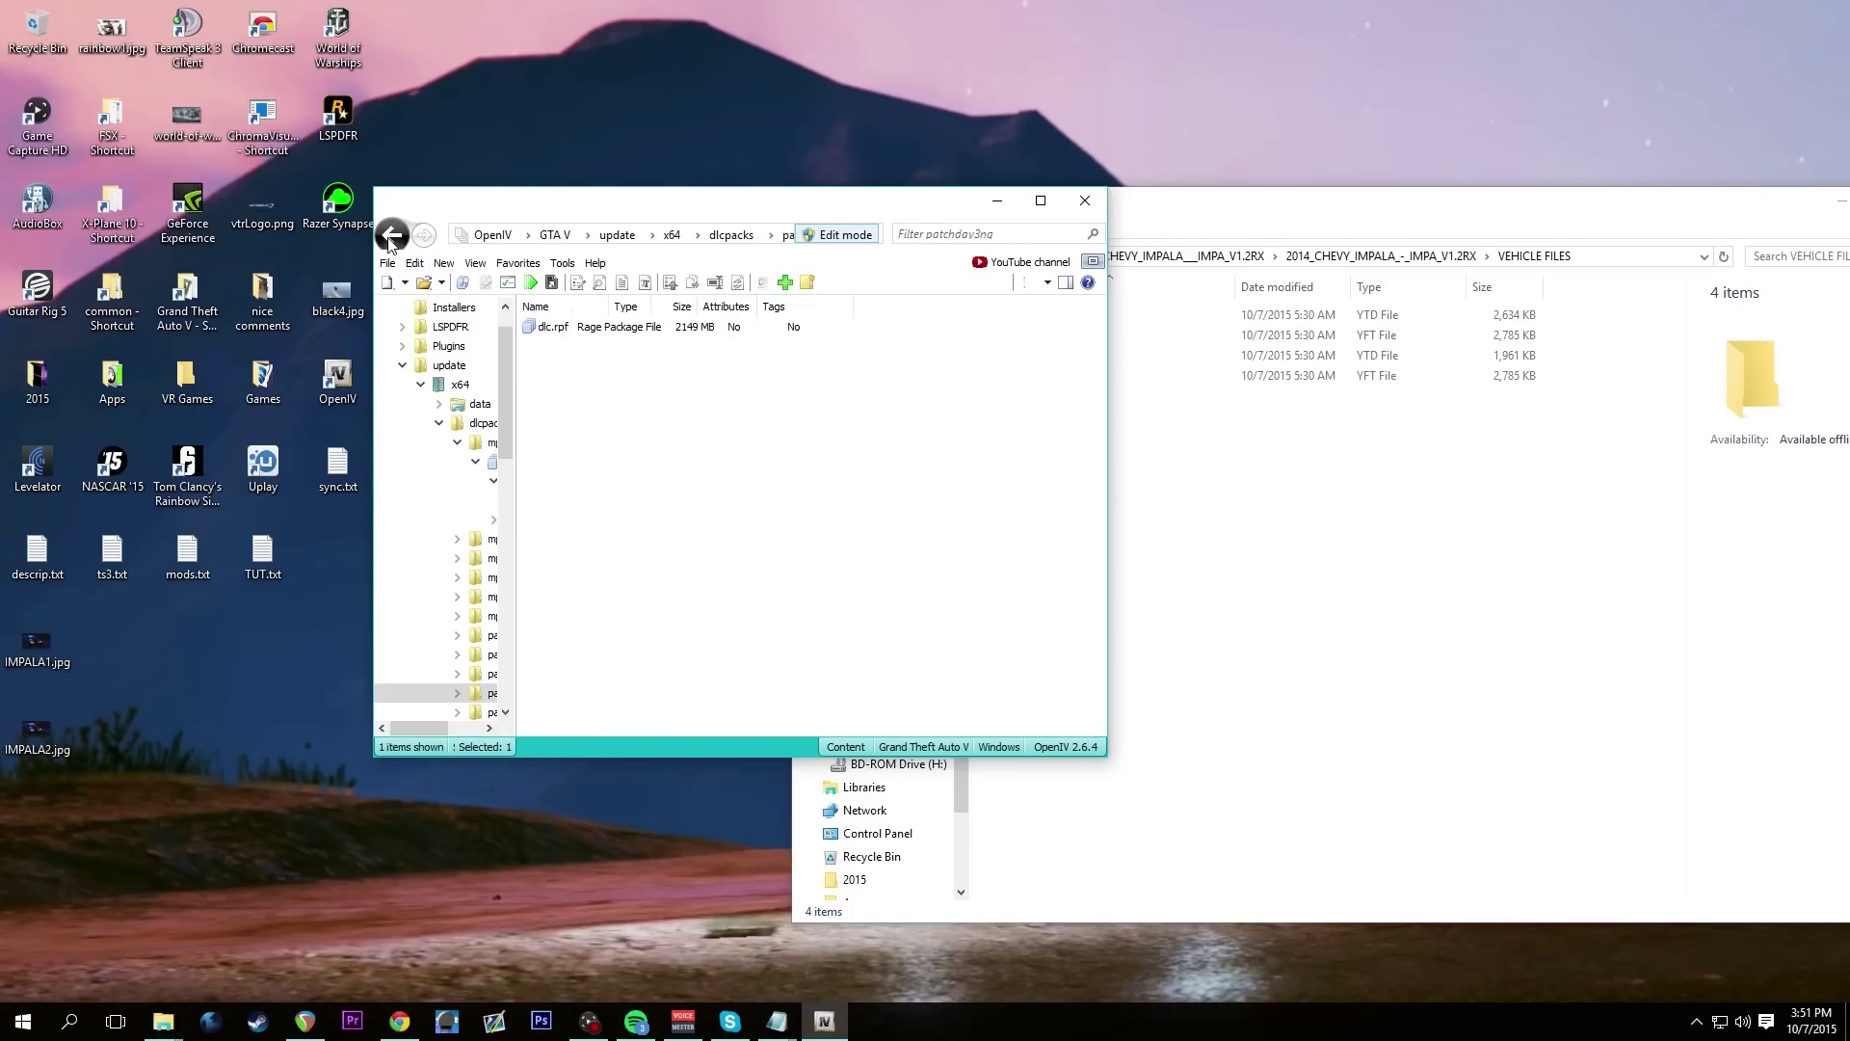
Open vehicles.rpf in patchday4ng's dlc.rpf under x64 > levels > gta5
{"action": "left_click", "coordinate": [392, 235]}
{"action": "double_click", "coordinate": [588, 489]}
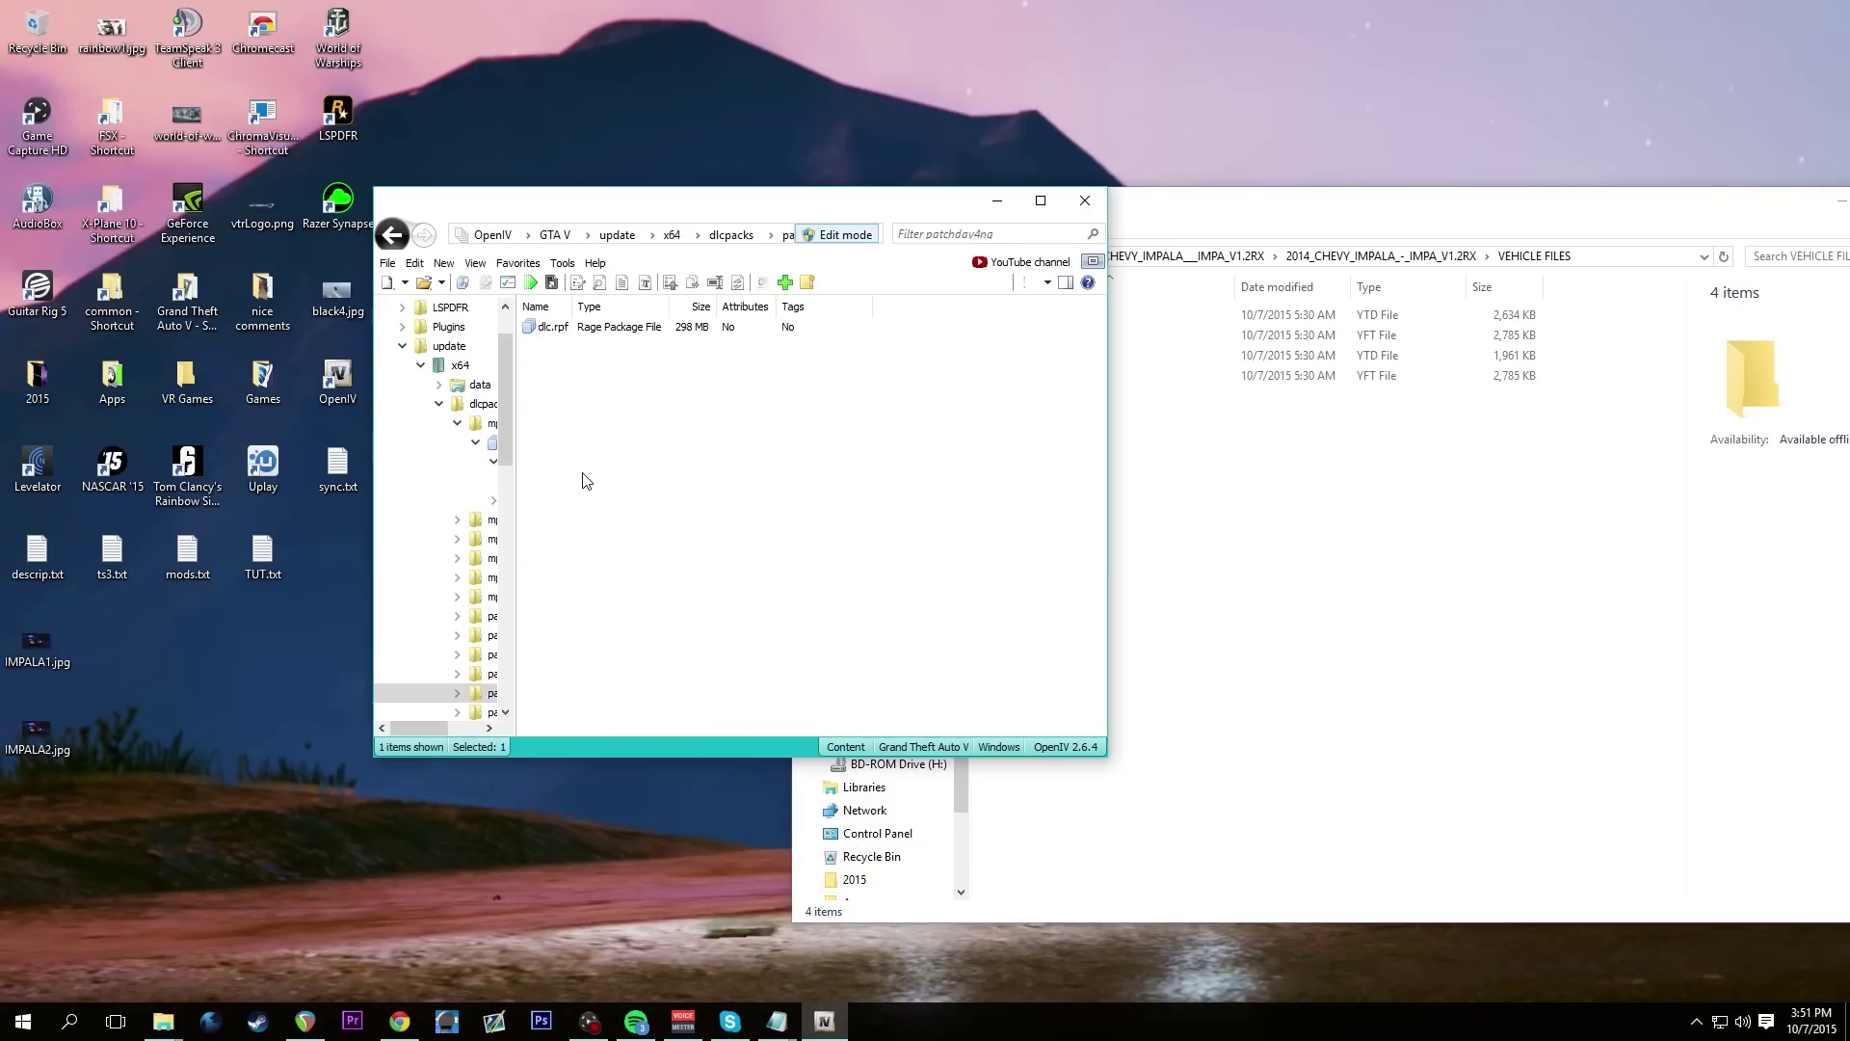
{"action": "double_click", "coordinate": [545, 328]}
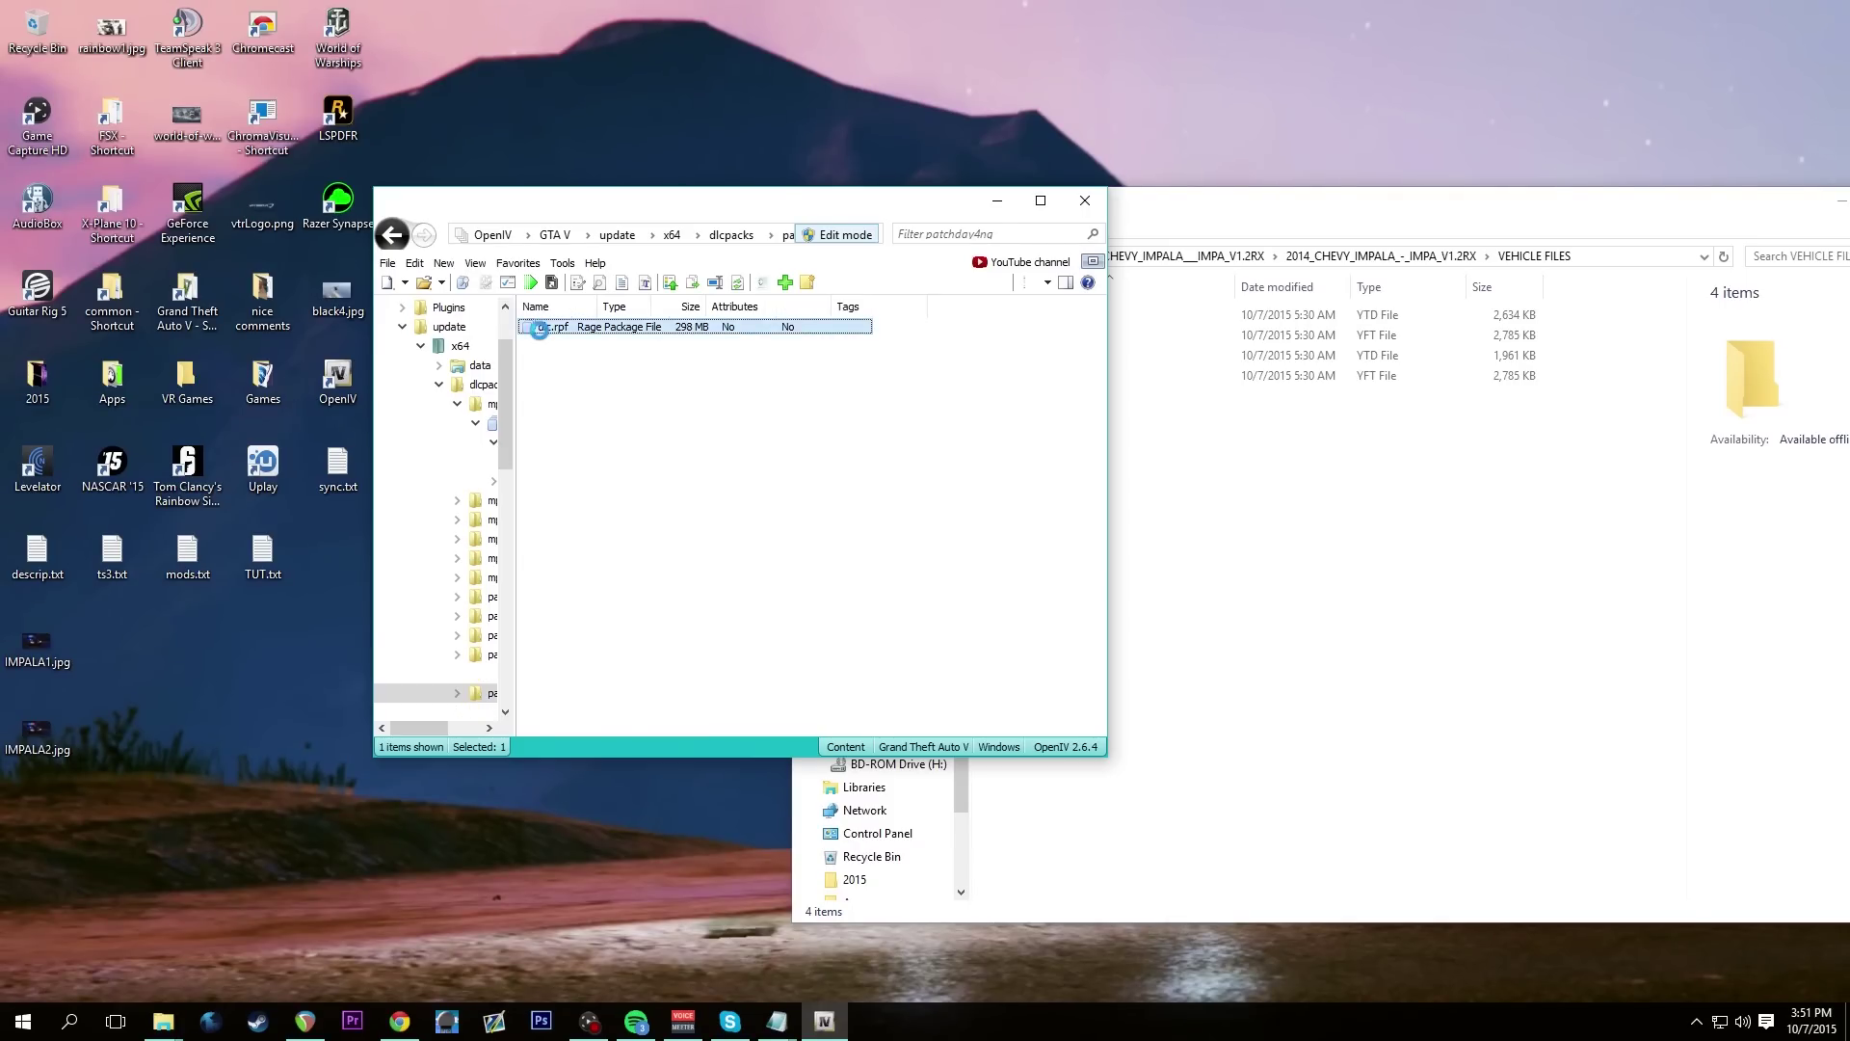
{"action": "double_click", "coordinate": [542, 329]}
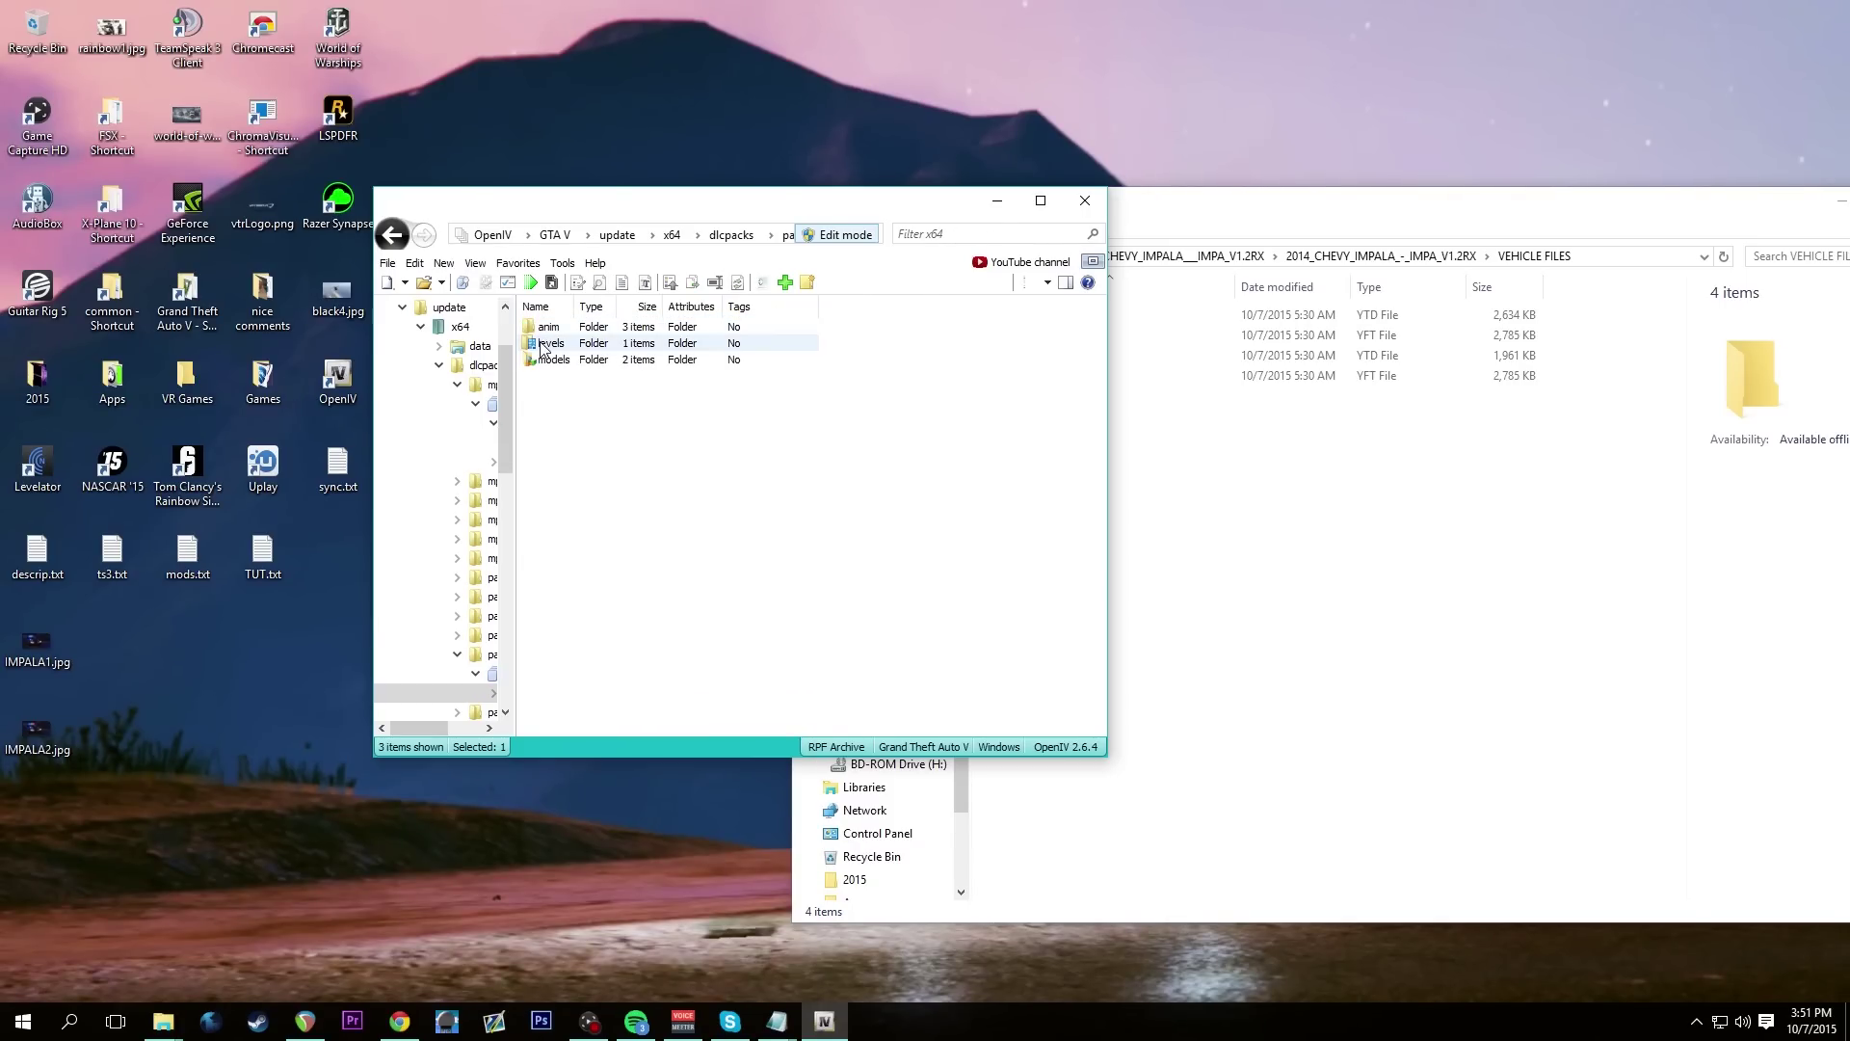
{"action": "double_click", "coordinate": [543, 344]}
{"action": "double_click", "coordinate": [545, 328]}
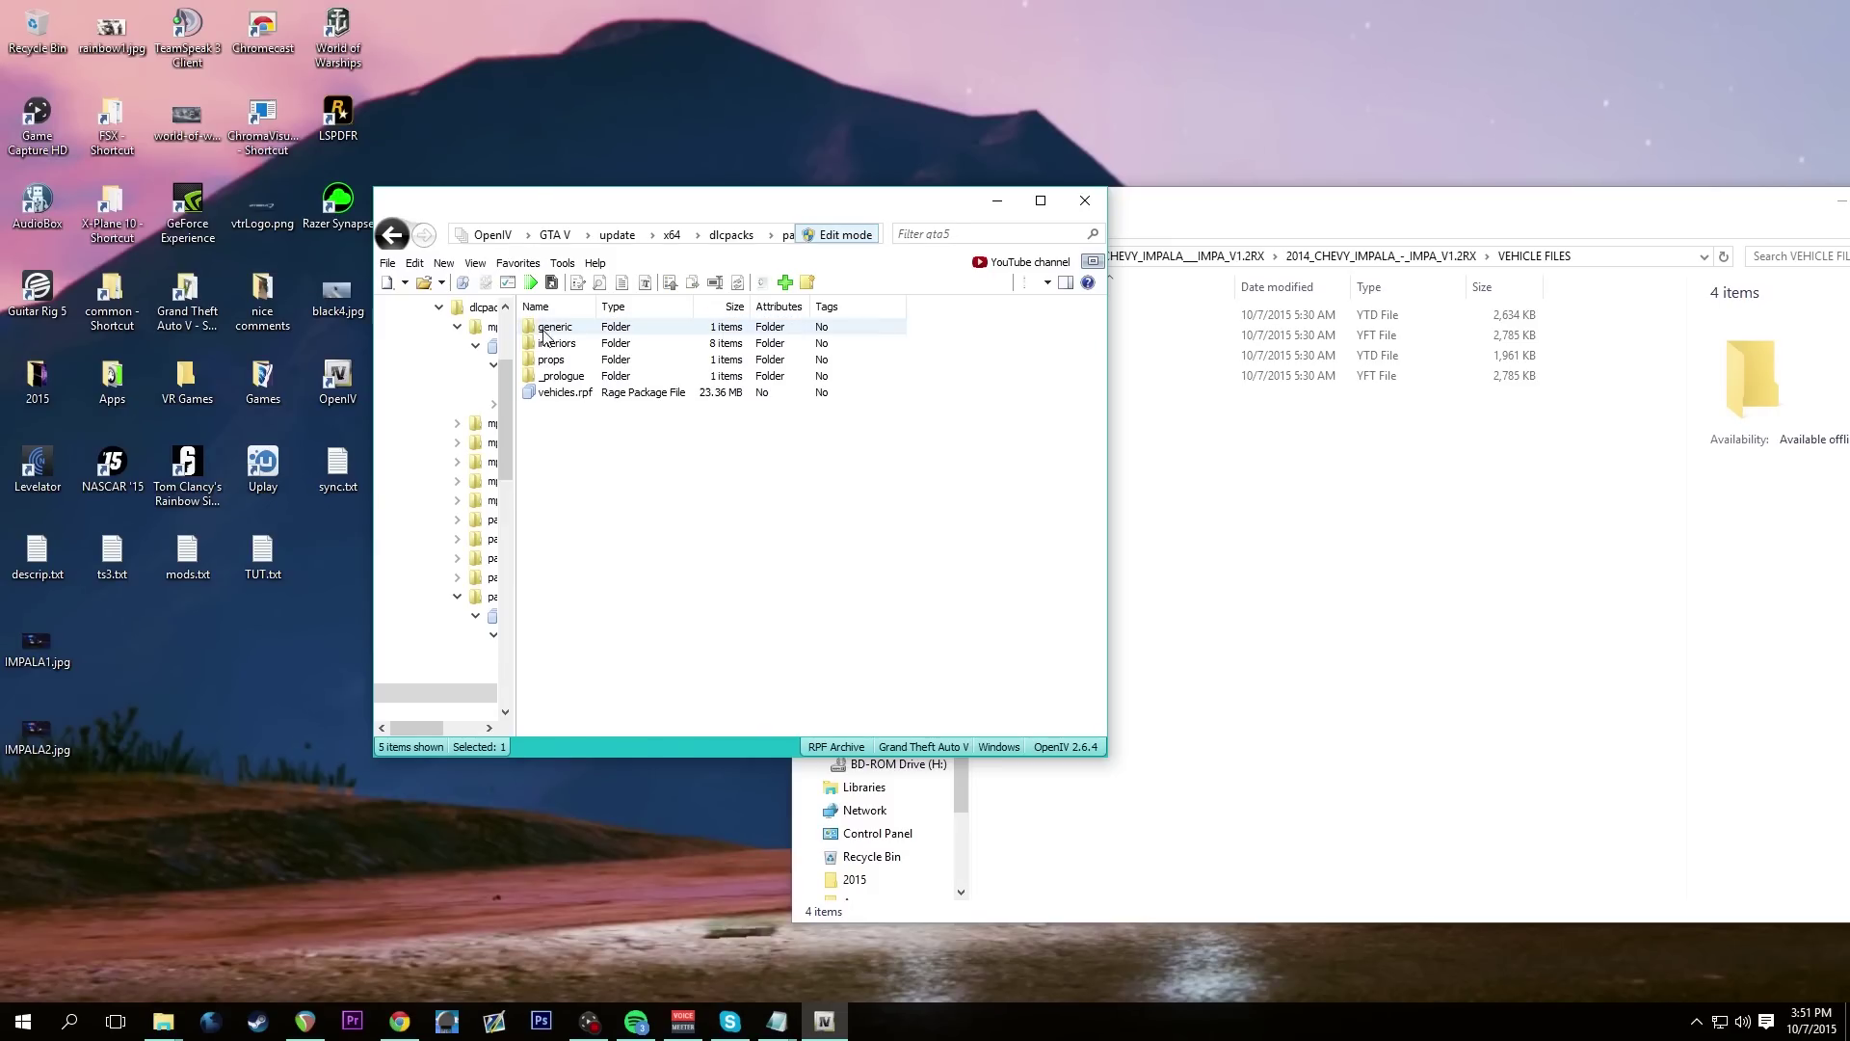
{"action": "double_click", "coordinate": [550, 393]}
{"action": "scroll", "coordinate": [617, 463], "scroll_direction": "down", "scroll_amount": 5}
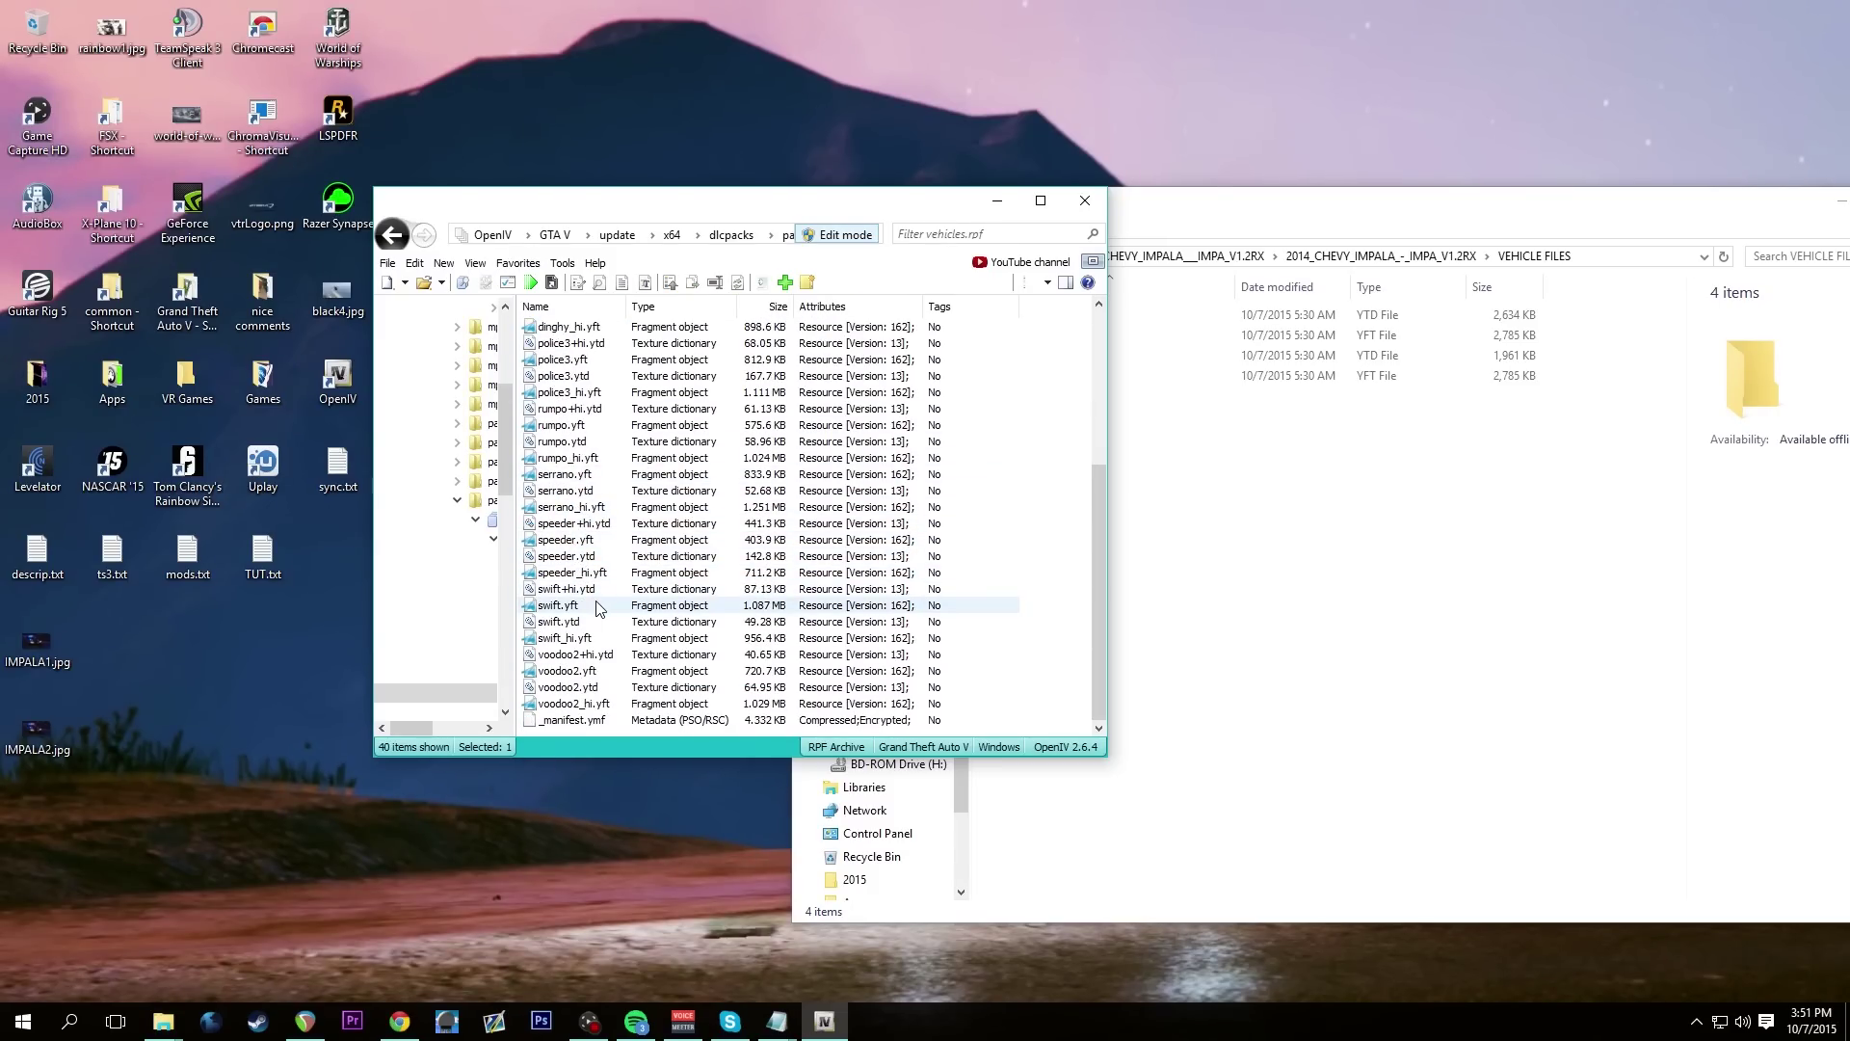
Open the 333-item vehicles.rpf in patchday3ng's dlc.rpf under x64 > levels > gta5
{"action": "left_click", "coordinate": [732, 235]}
{"action": "double_click", "coordinate": [600, 479]}
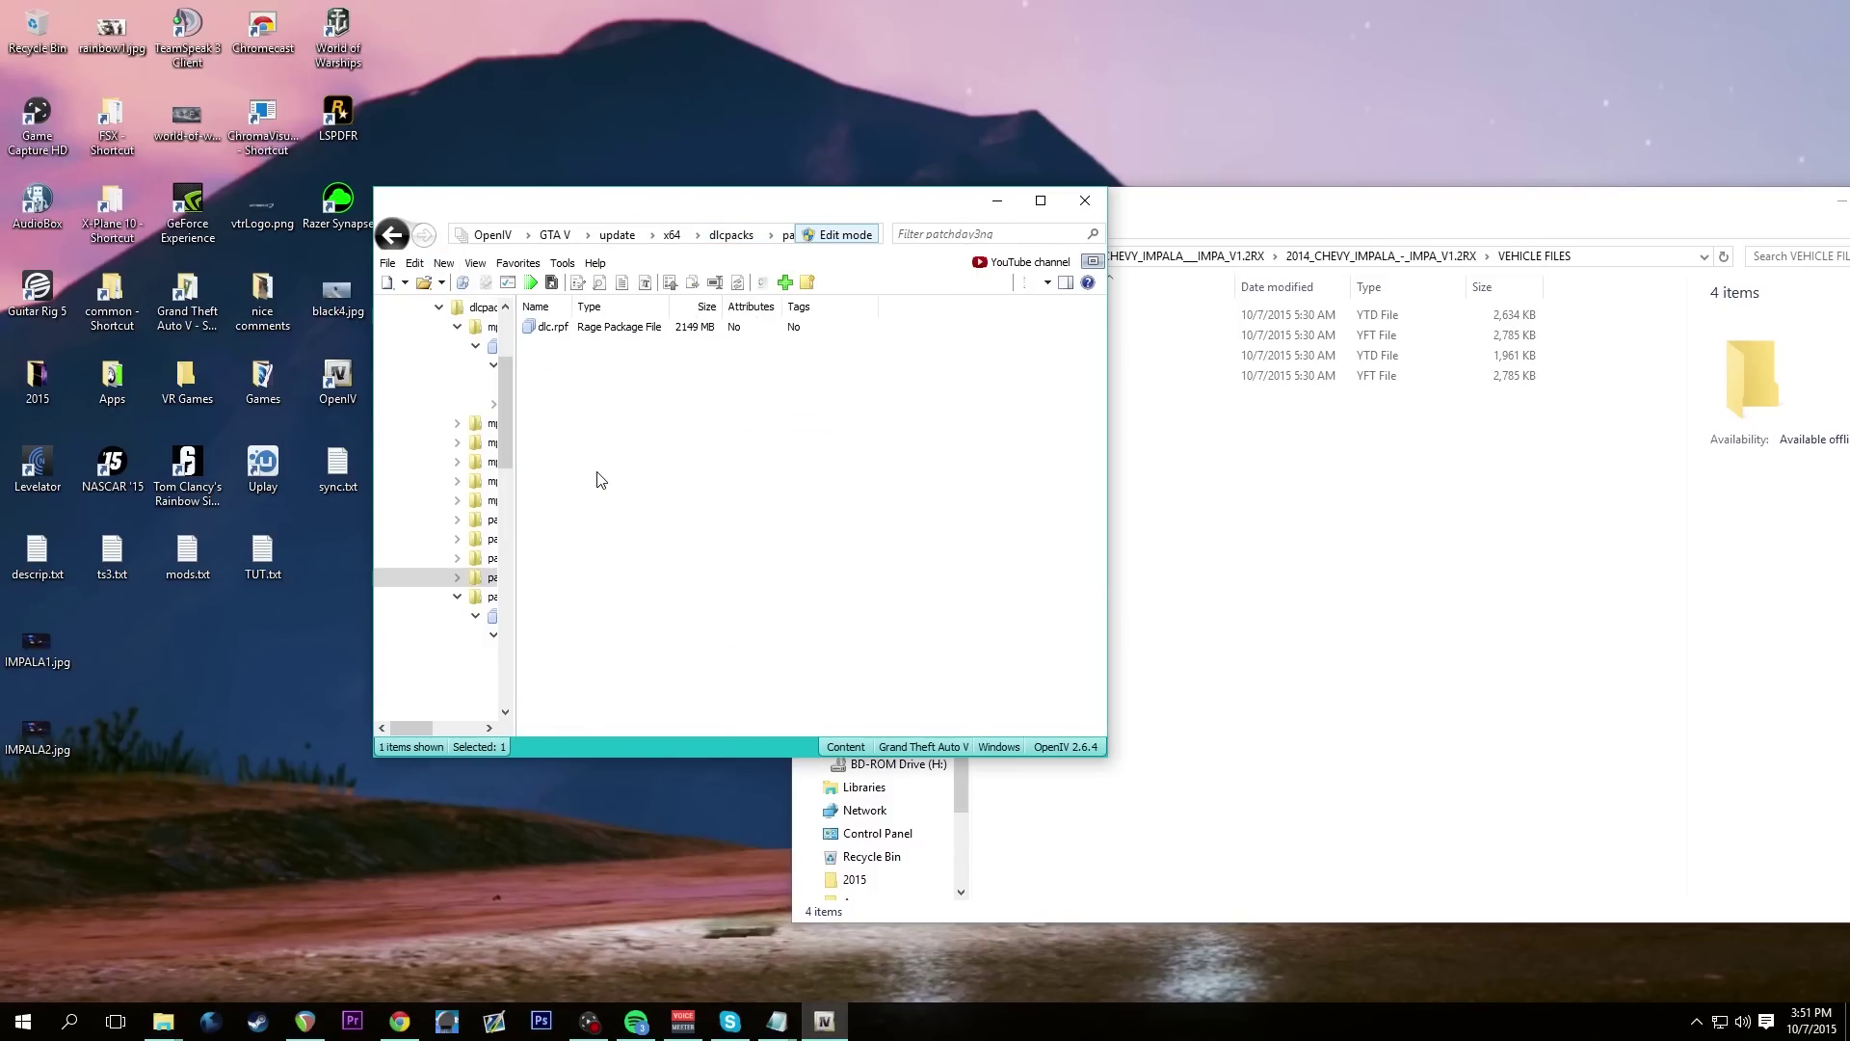
{"action": "double_click", "coordinate": [542, 329]}
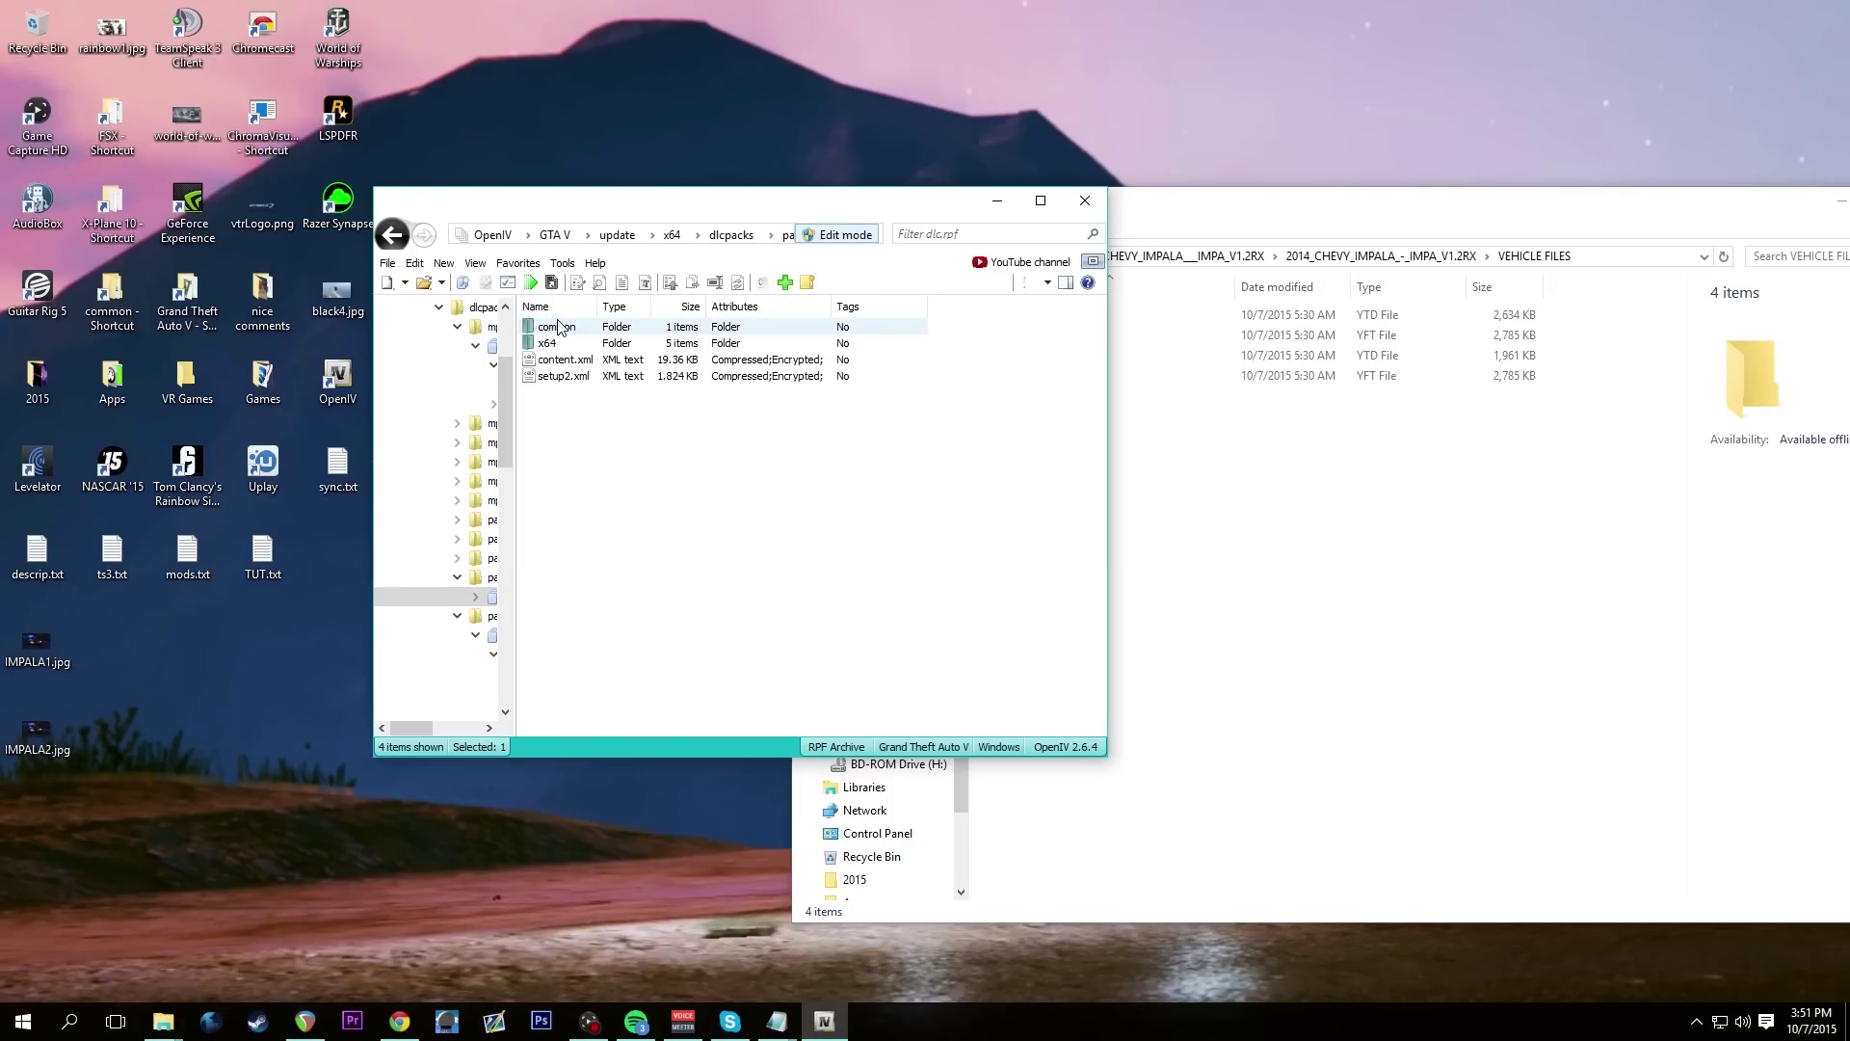
{"action": "double_click", "coordinate": [545, 344]}
{"action": "double_click", "coordinate": [550, 358]}
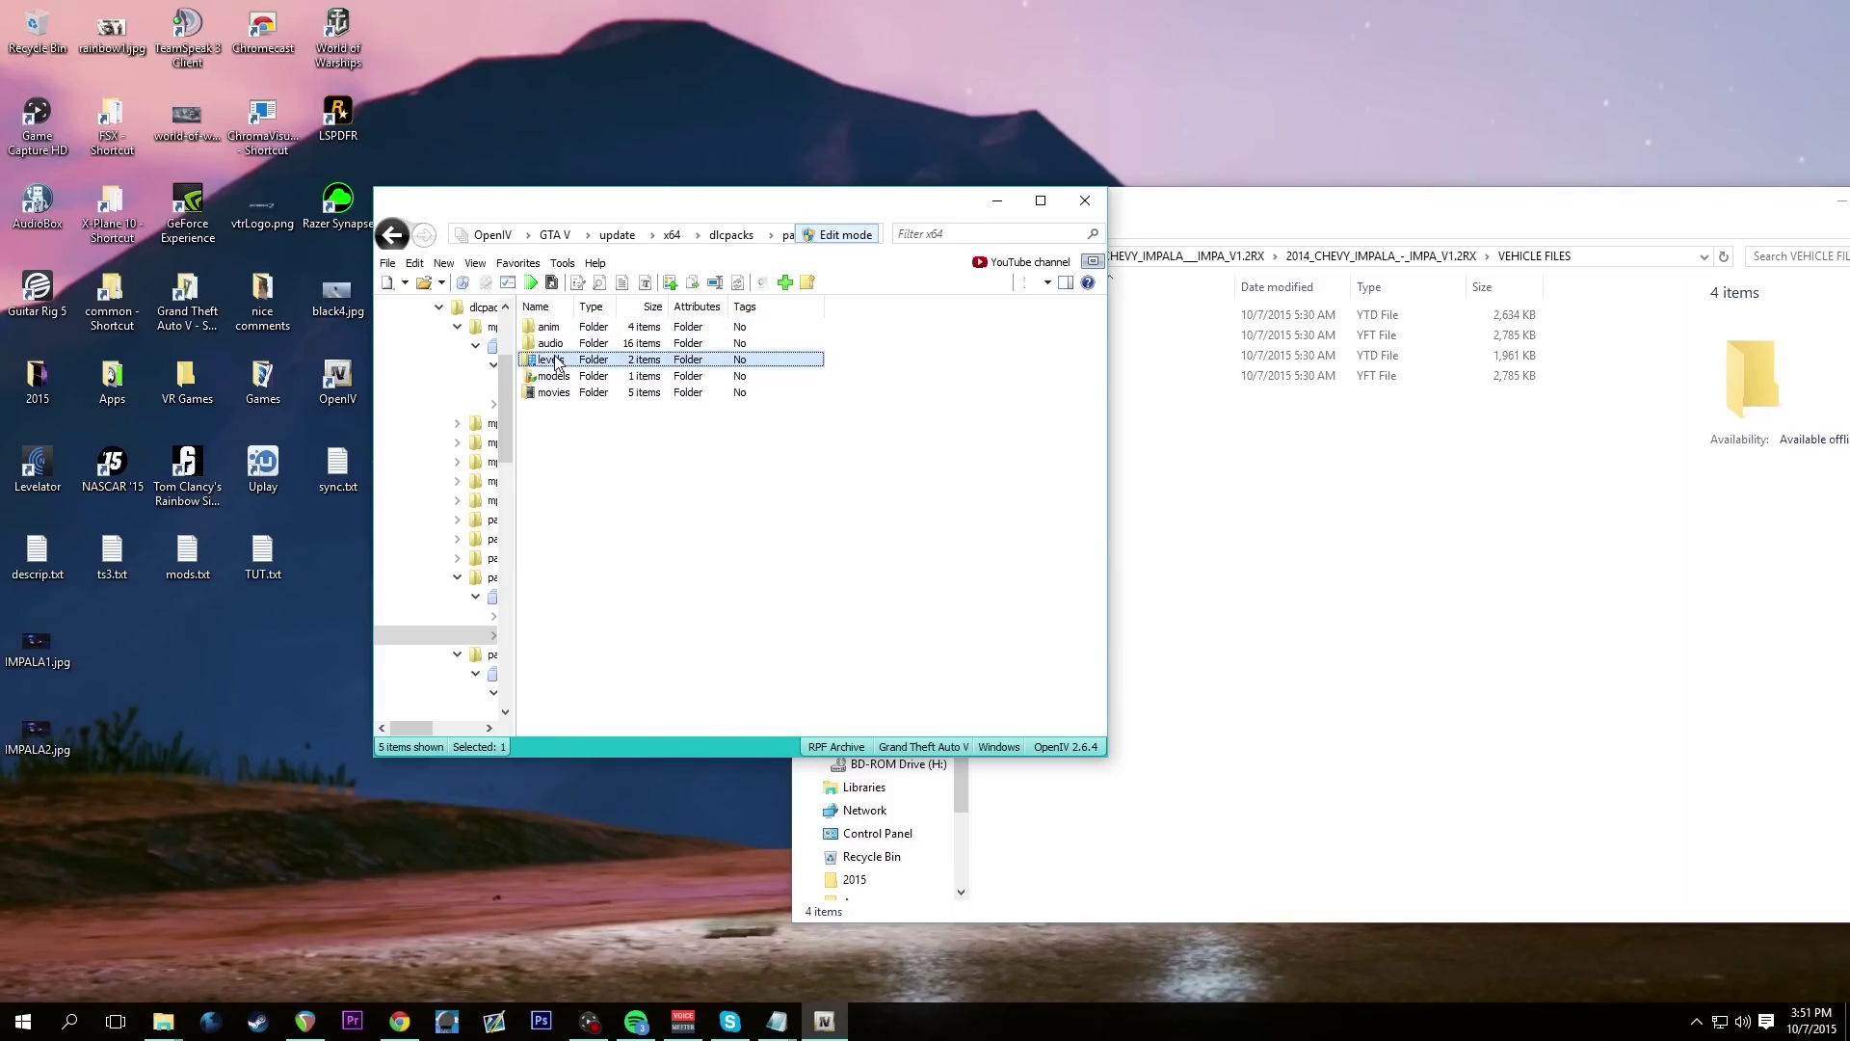
{"action": "double_click", "coordinate": [559, 335]}
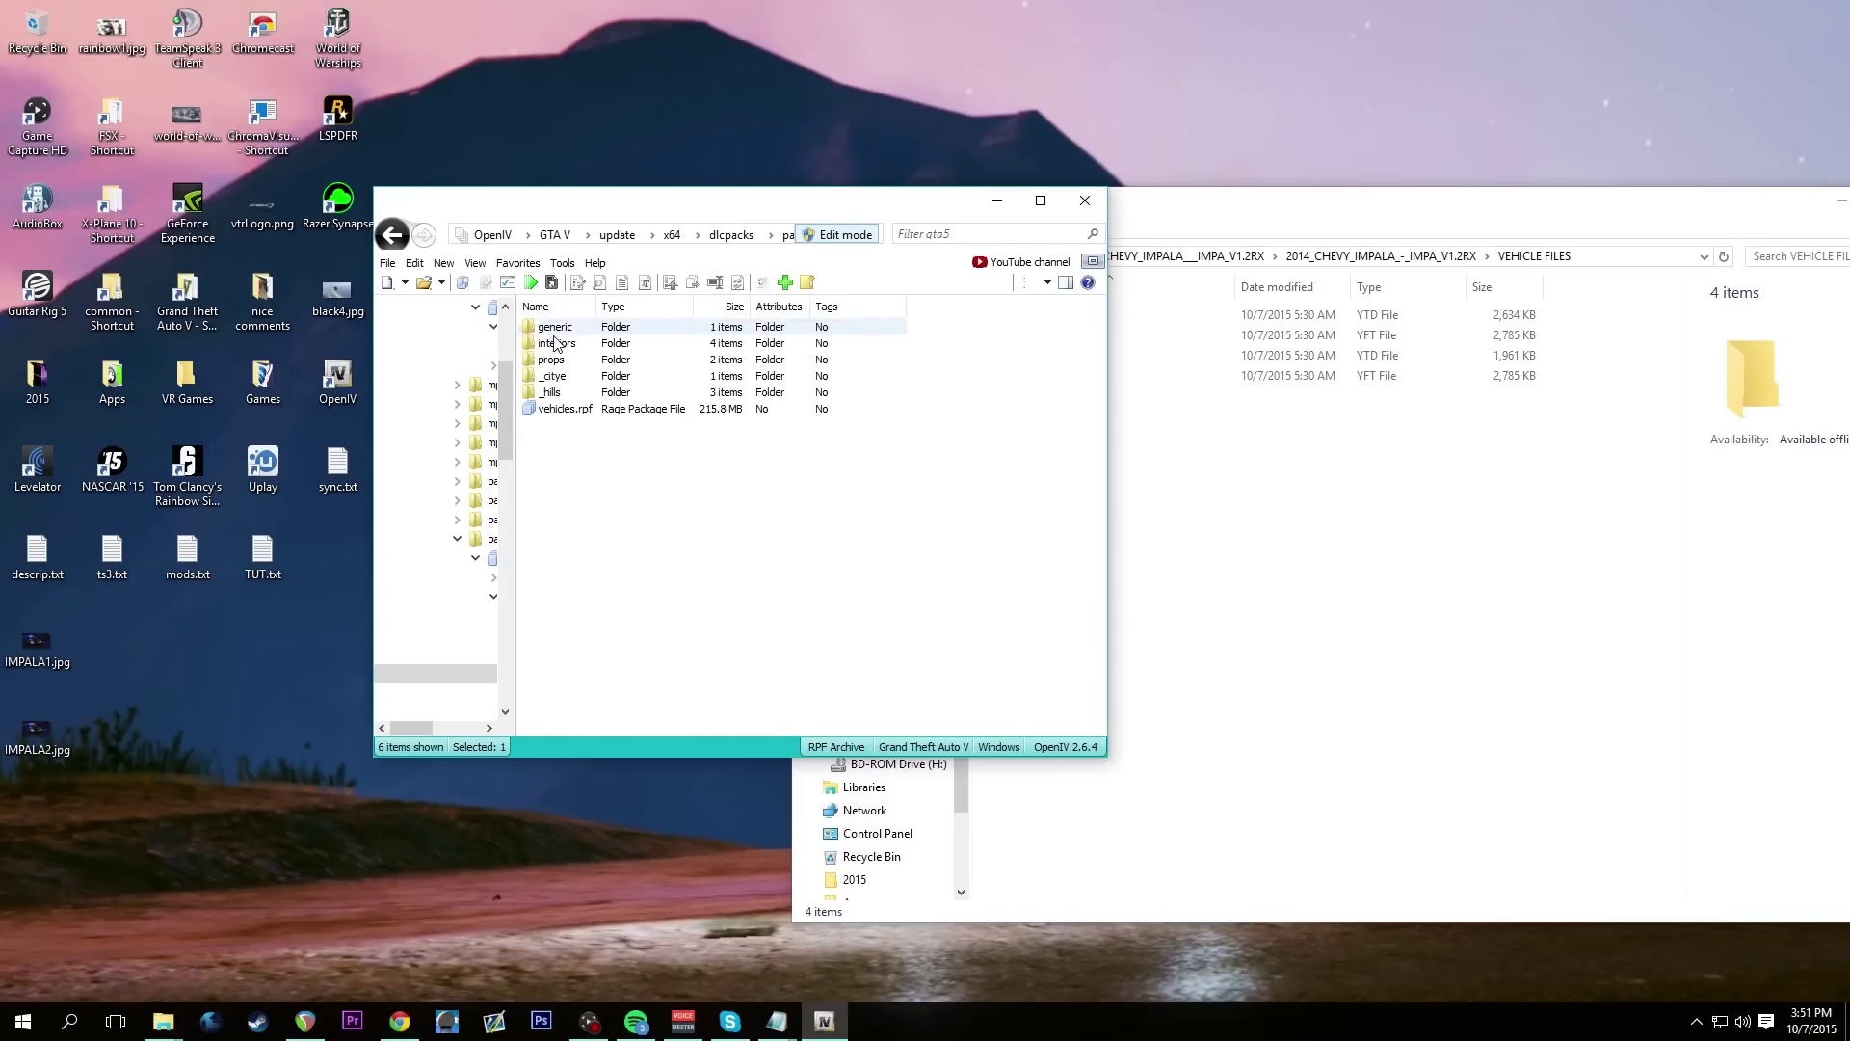
{"action": "double_click", "coordinate": [568, 411]}
Preview the sheriff.yft car model in 3-D, then close the viewer
{"action": "scroll", "coordinate": [645, 680], "scroll_direction": "down", "scroll_amount": 20}
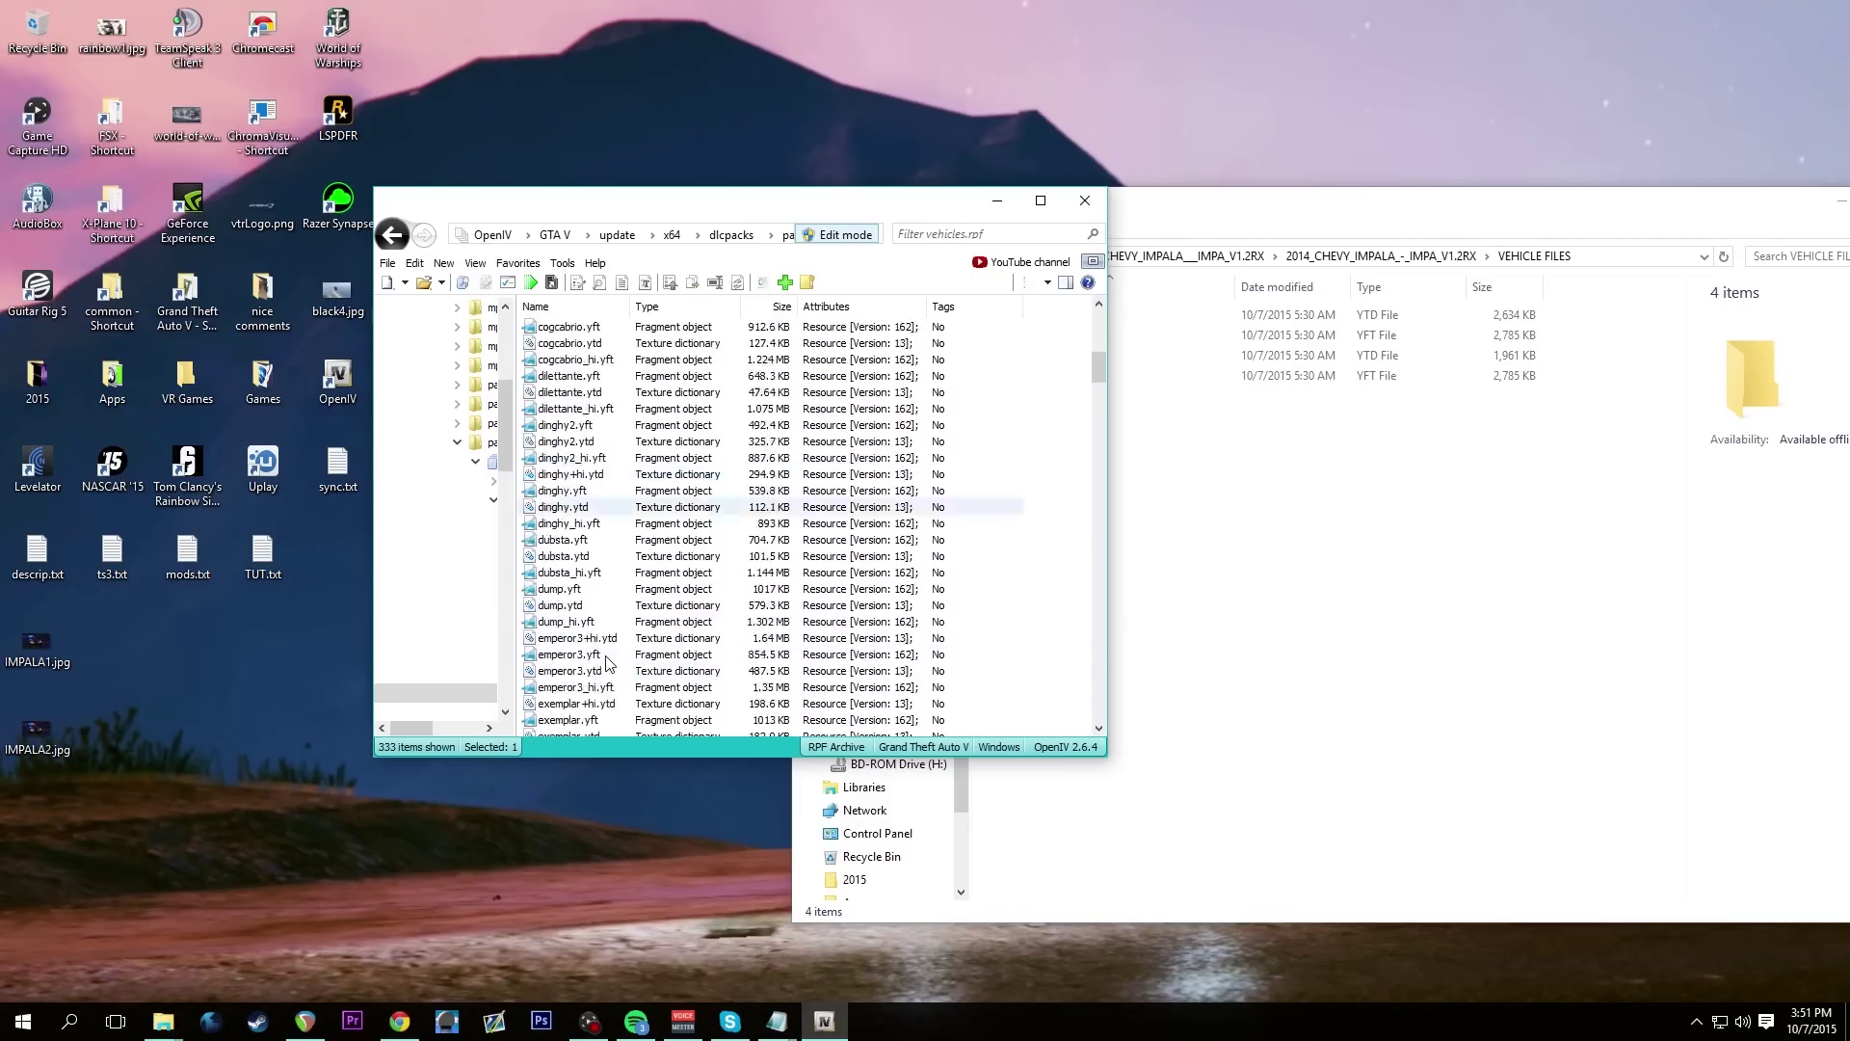
{"action": "scroll", "coordinate": [607, 661], "scroll_direction": "down", "scroll_amount": 20}
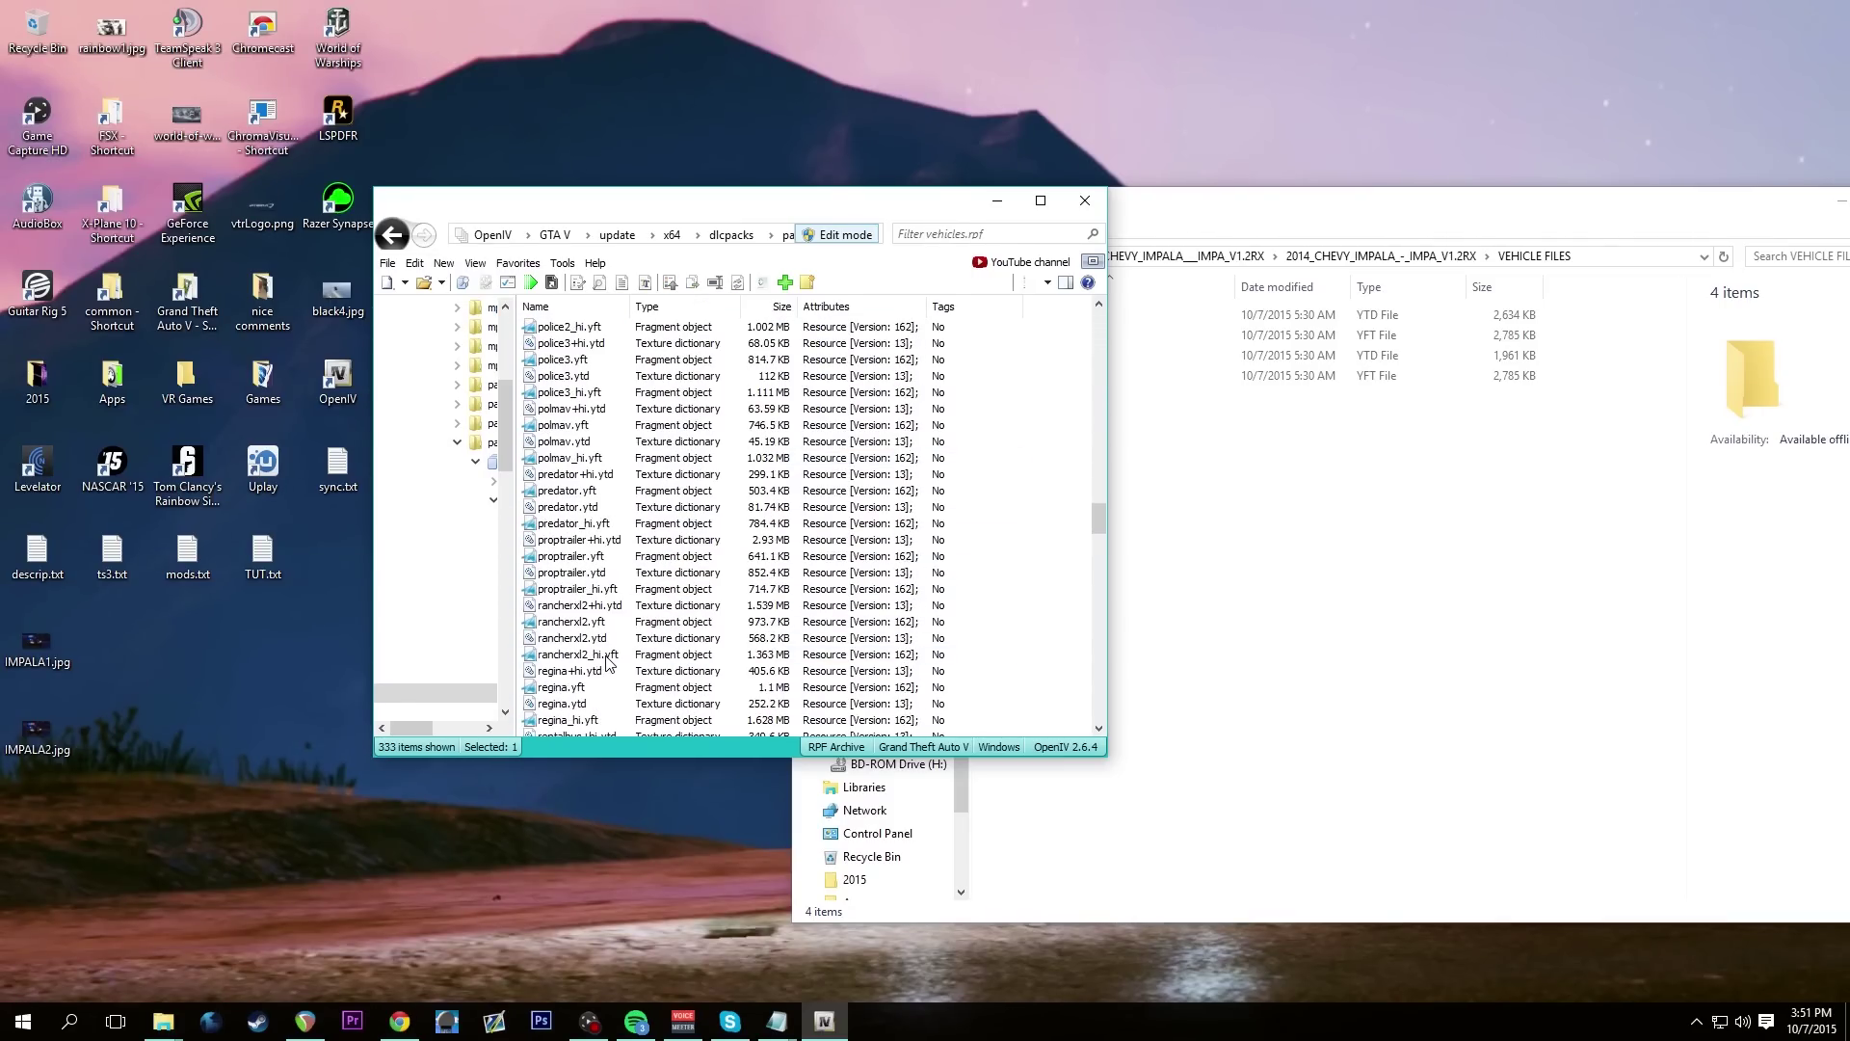
{"action": "scroll", "coordinate": [598, 665], "scroll_direction": "down", "scroll_amount": 6}
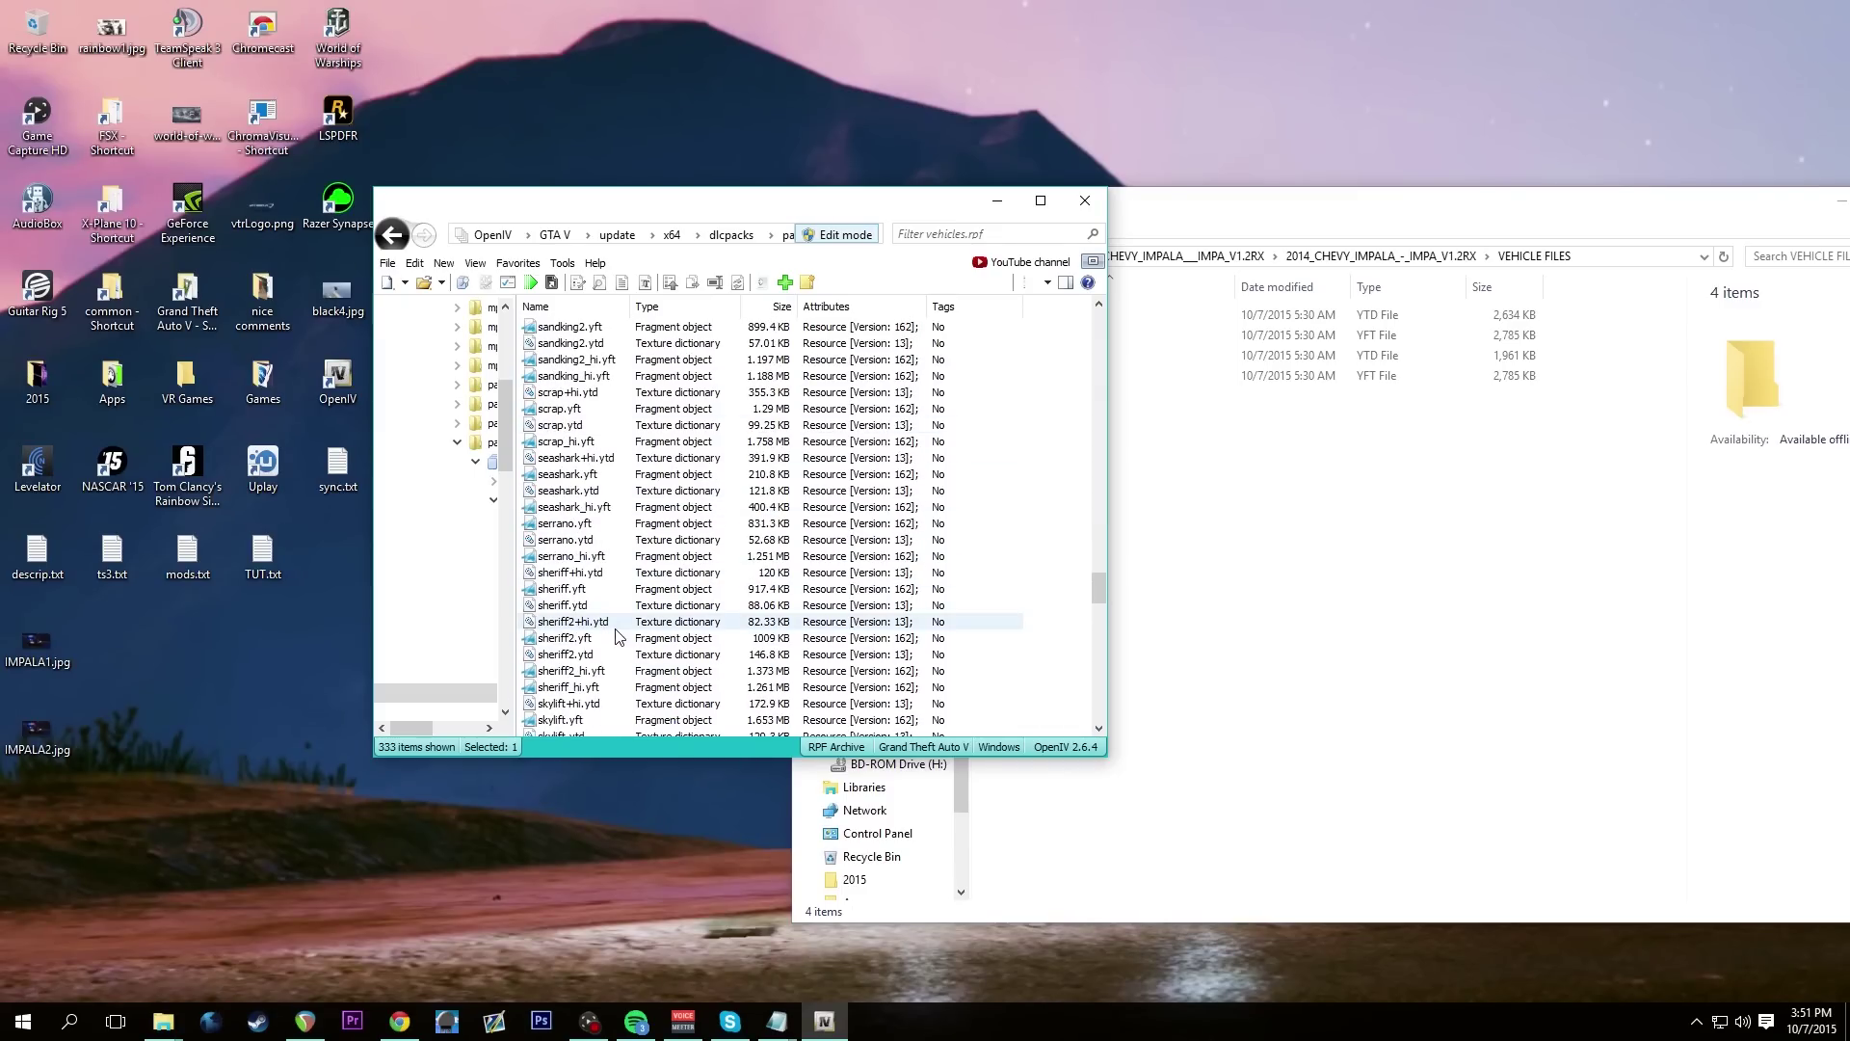
{"action": "left_click", "coordinate": [536, 590]}
{"action": "double_click", "coordinate": [536, 590]}
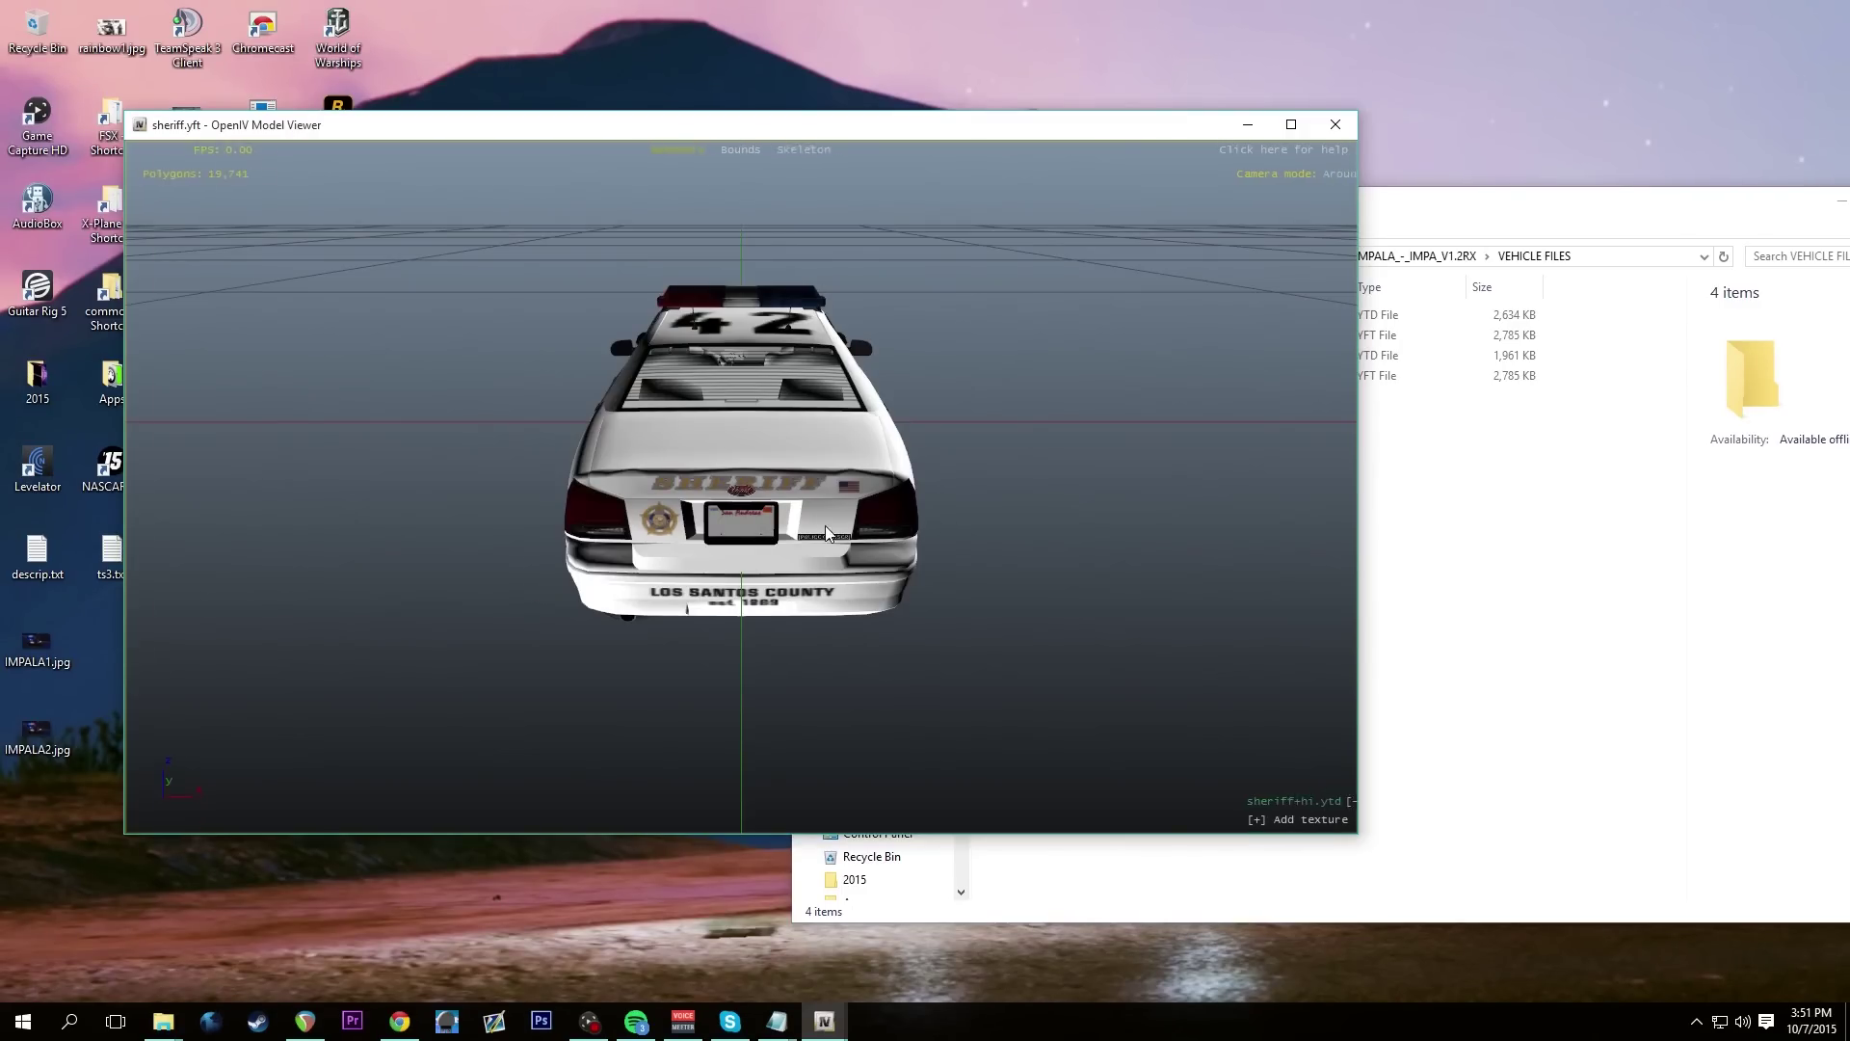
{"action": "left_click", "coordinate": [1335, 124]}
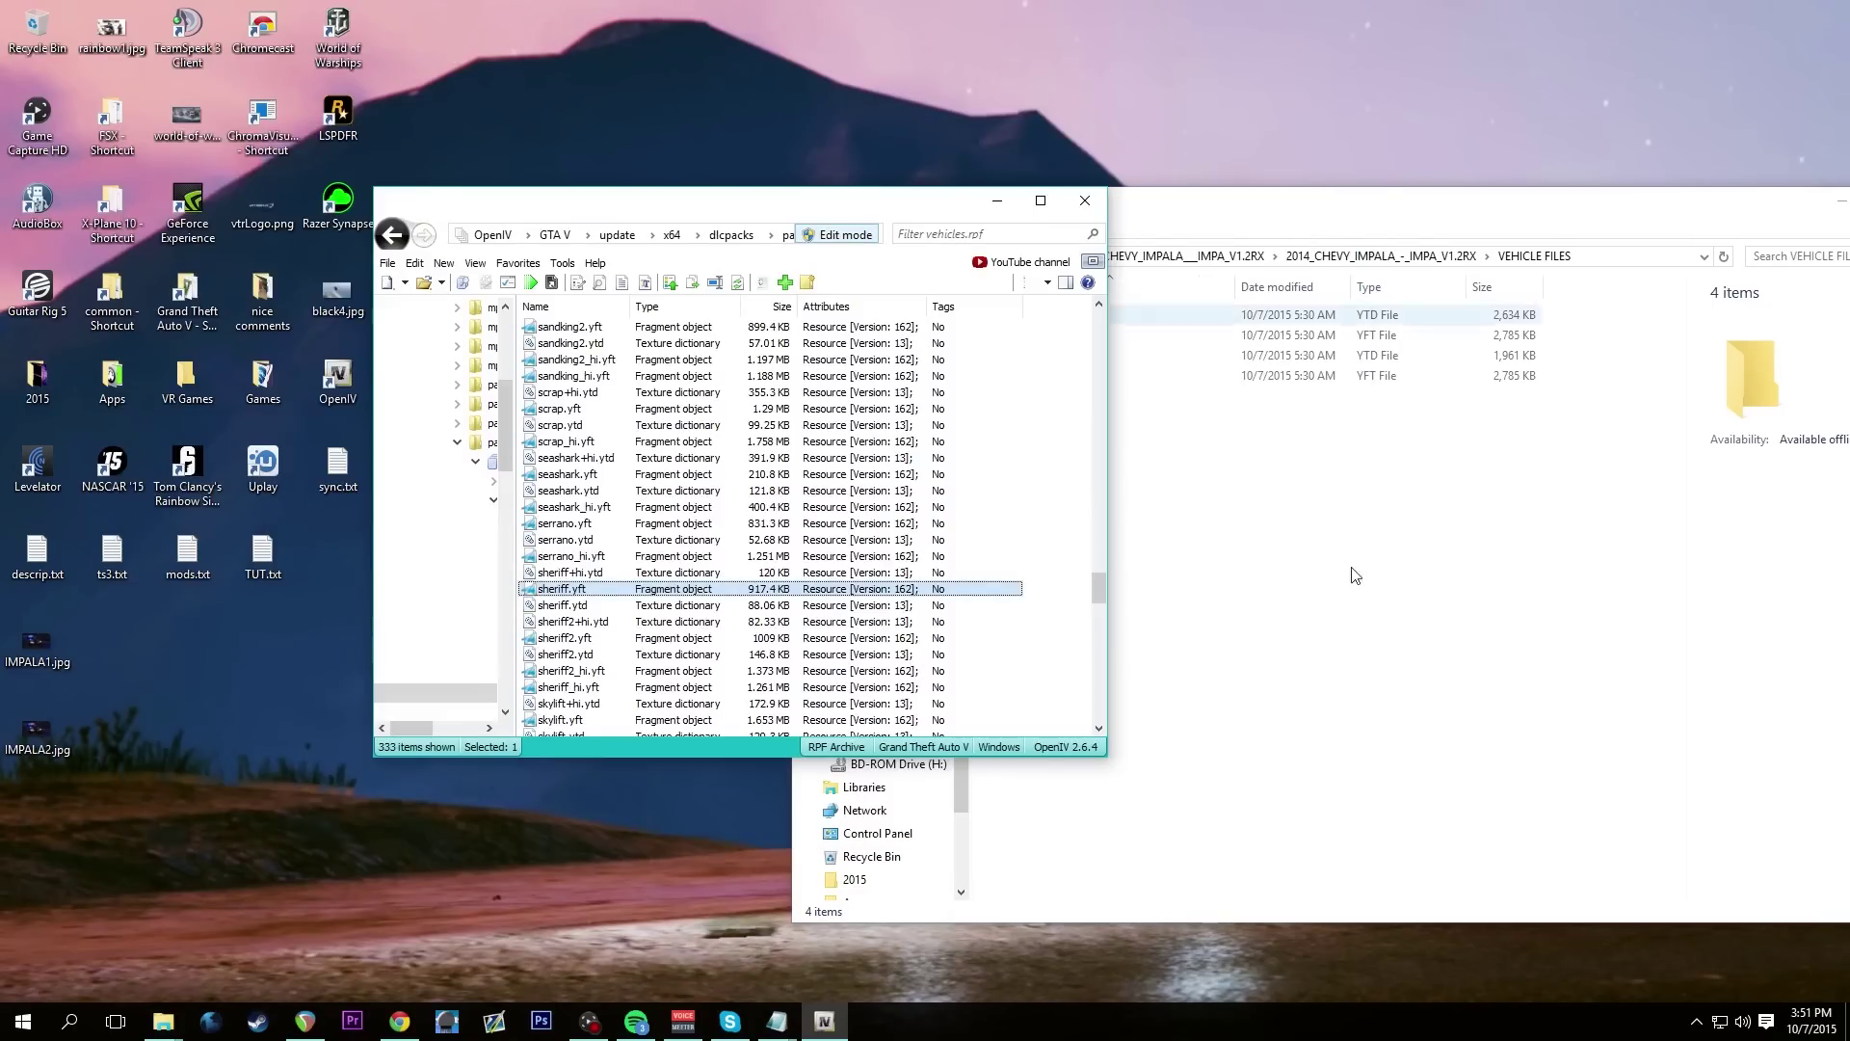
{"action": "left_click", "coordinate": [1350, 575]}
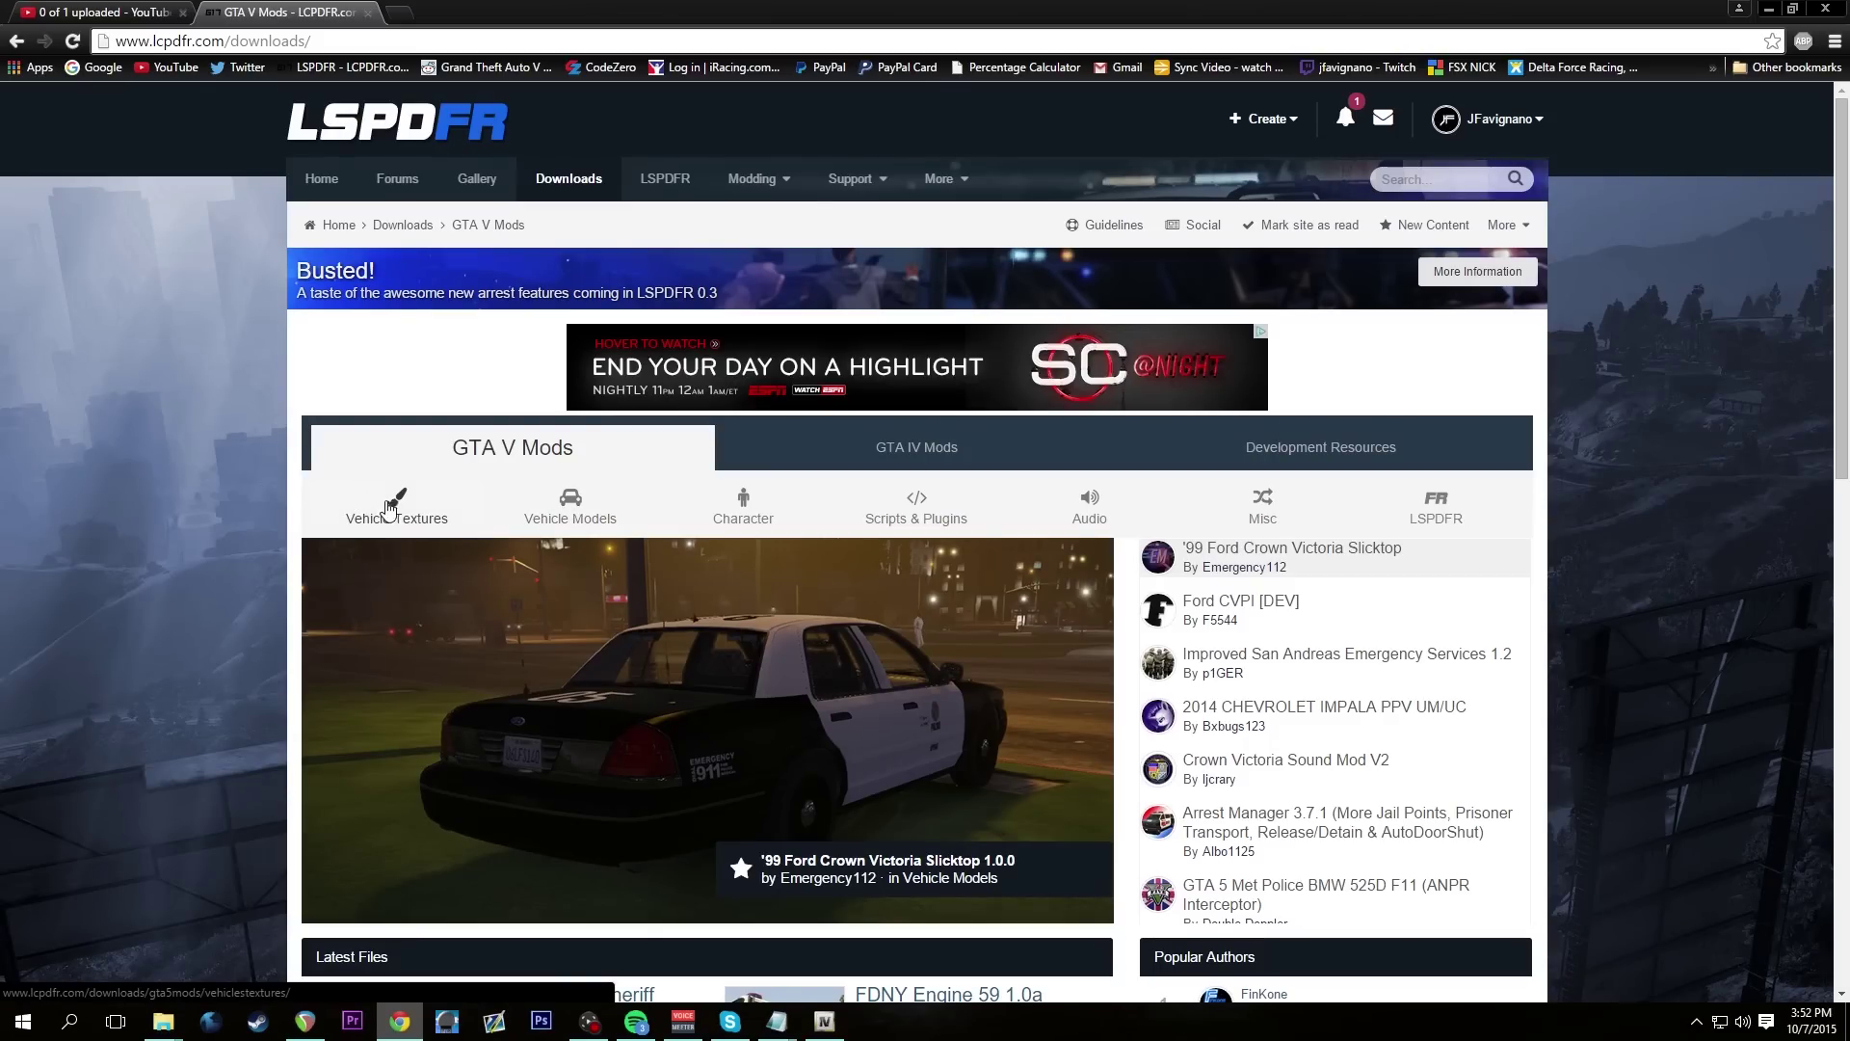
Open the GTA V Vehicle Textures listing (522 files) and scroll to its pagination bar
{"action": "left_click", "coordinate": [400, 511]}
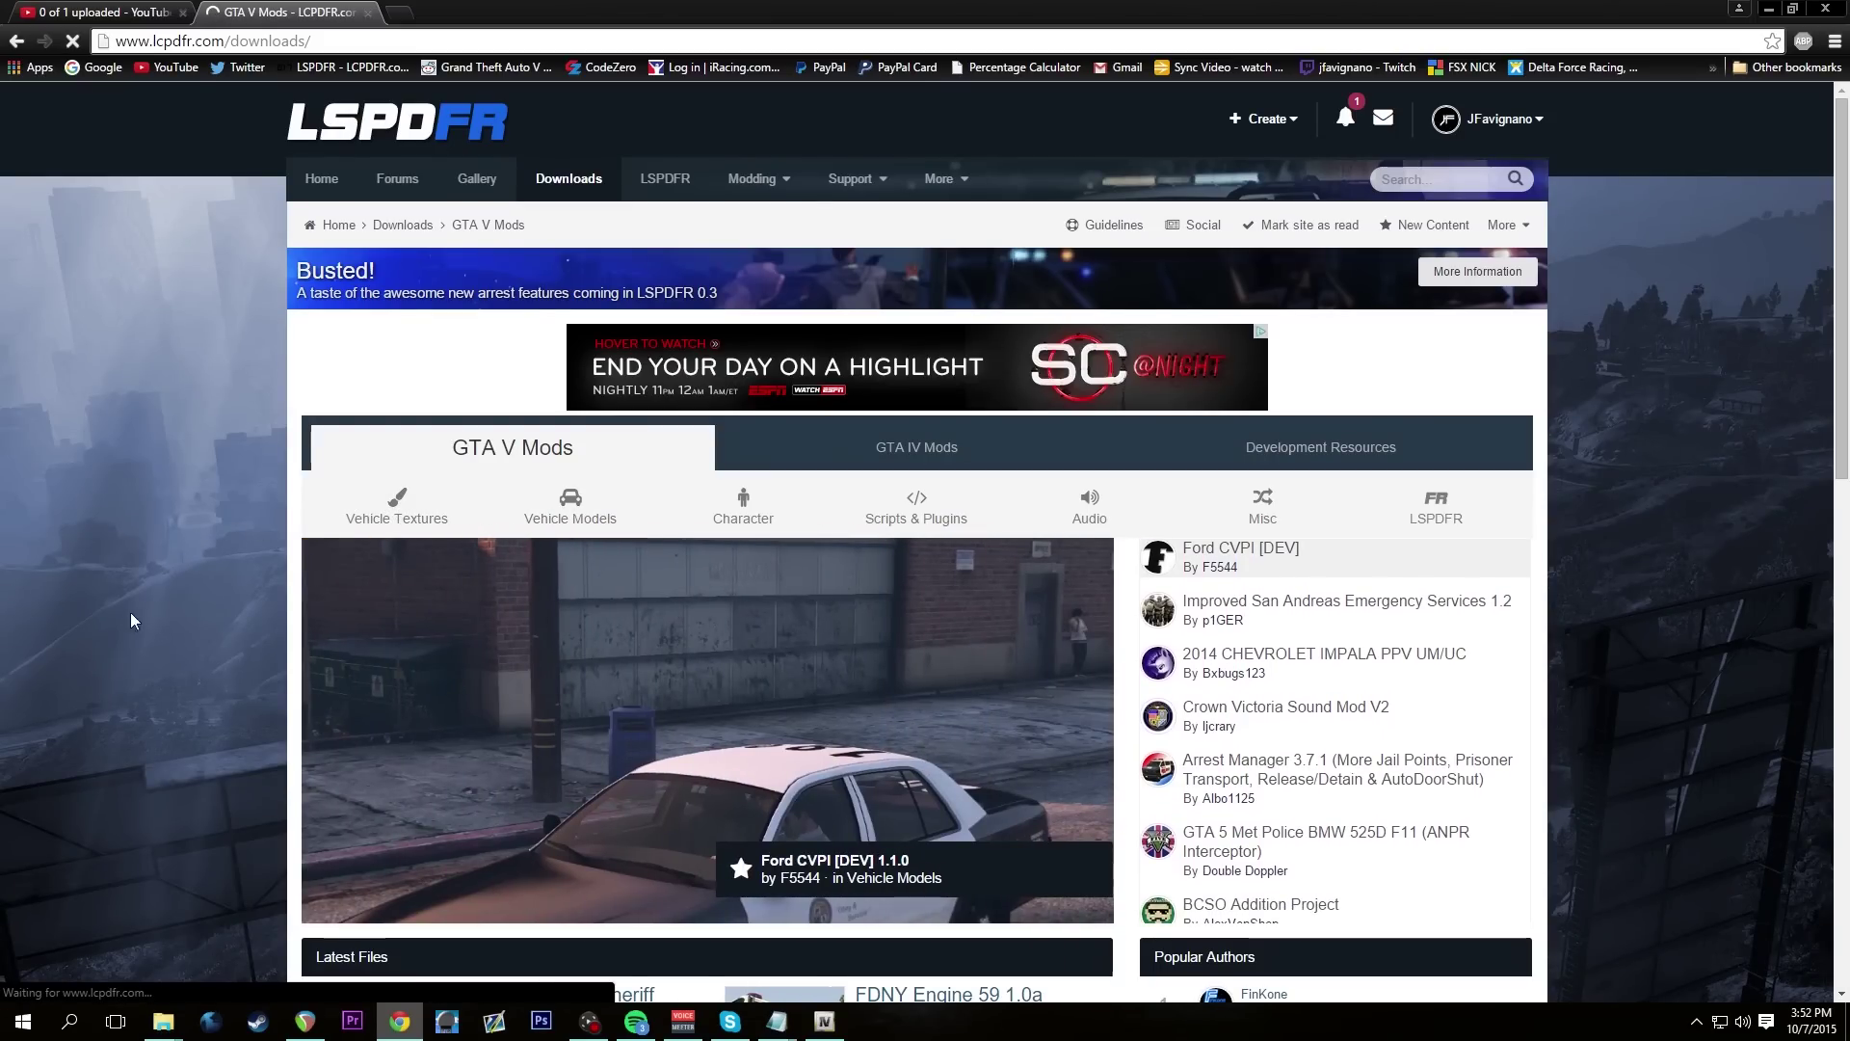
{"action": "scroll", "coordinate": [189, 536], "scroll_direction": "down", "scroll_amount": 5}
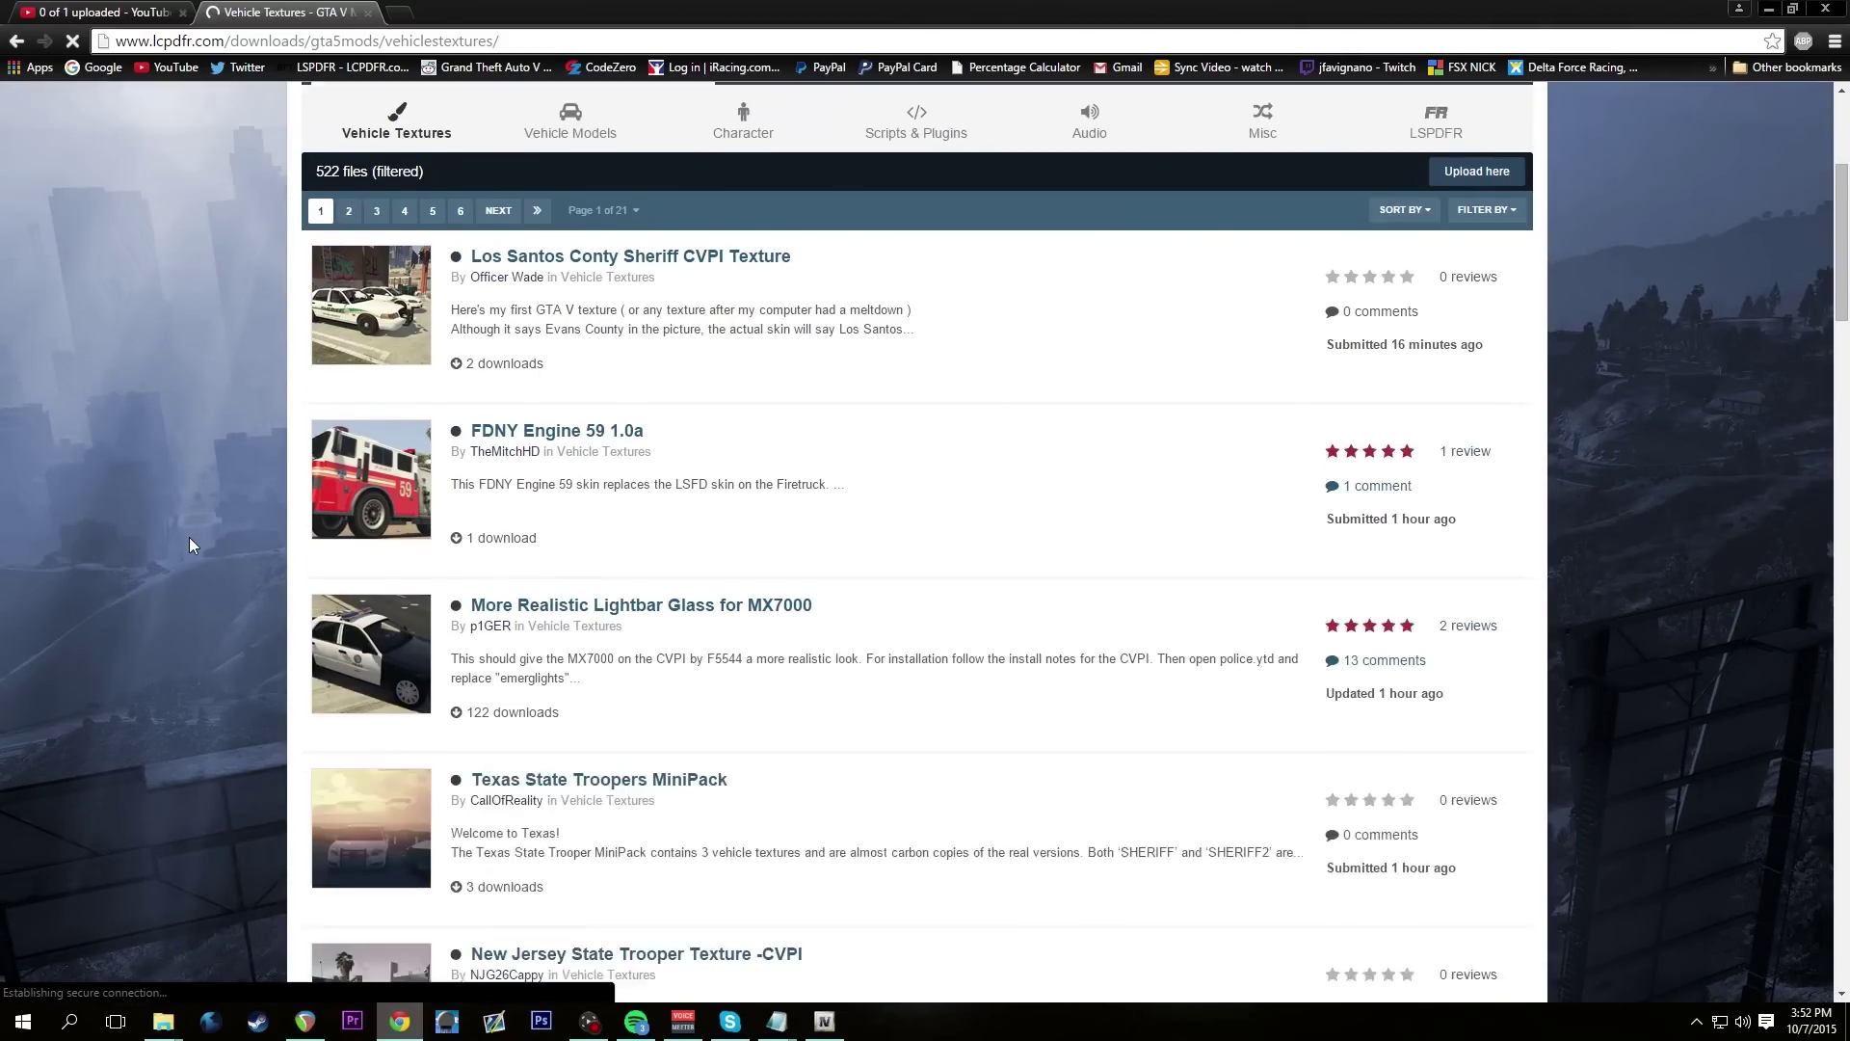
{"action": "scroll", "coordinate": [189, 538], "scroll_direction": "down", "scroll_amount": 8}
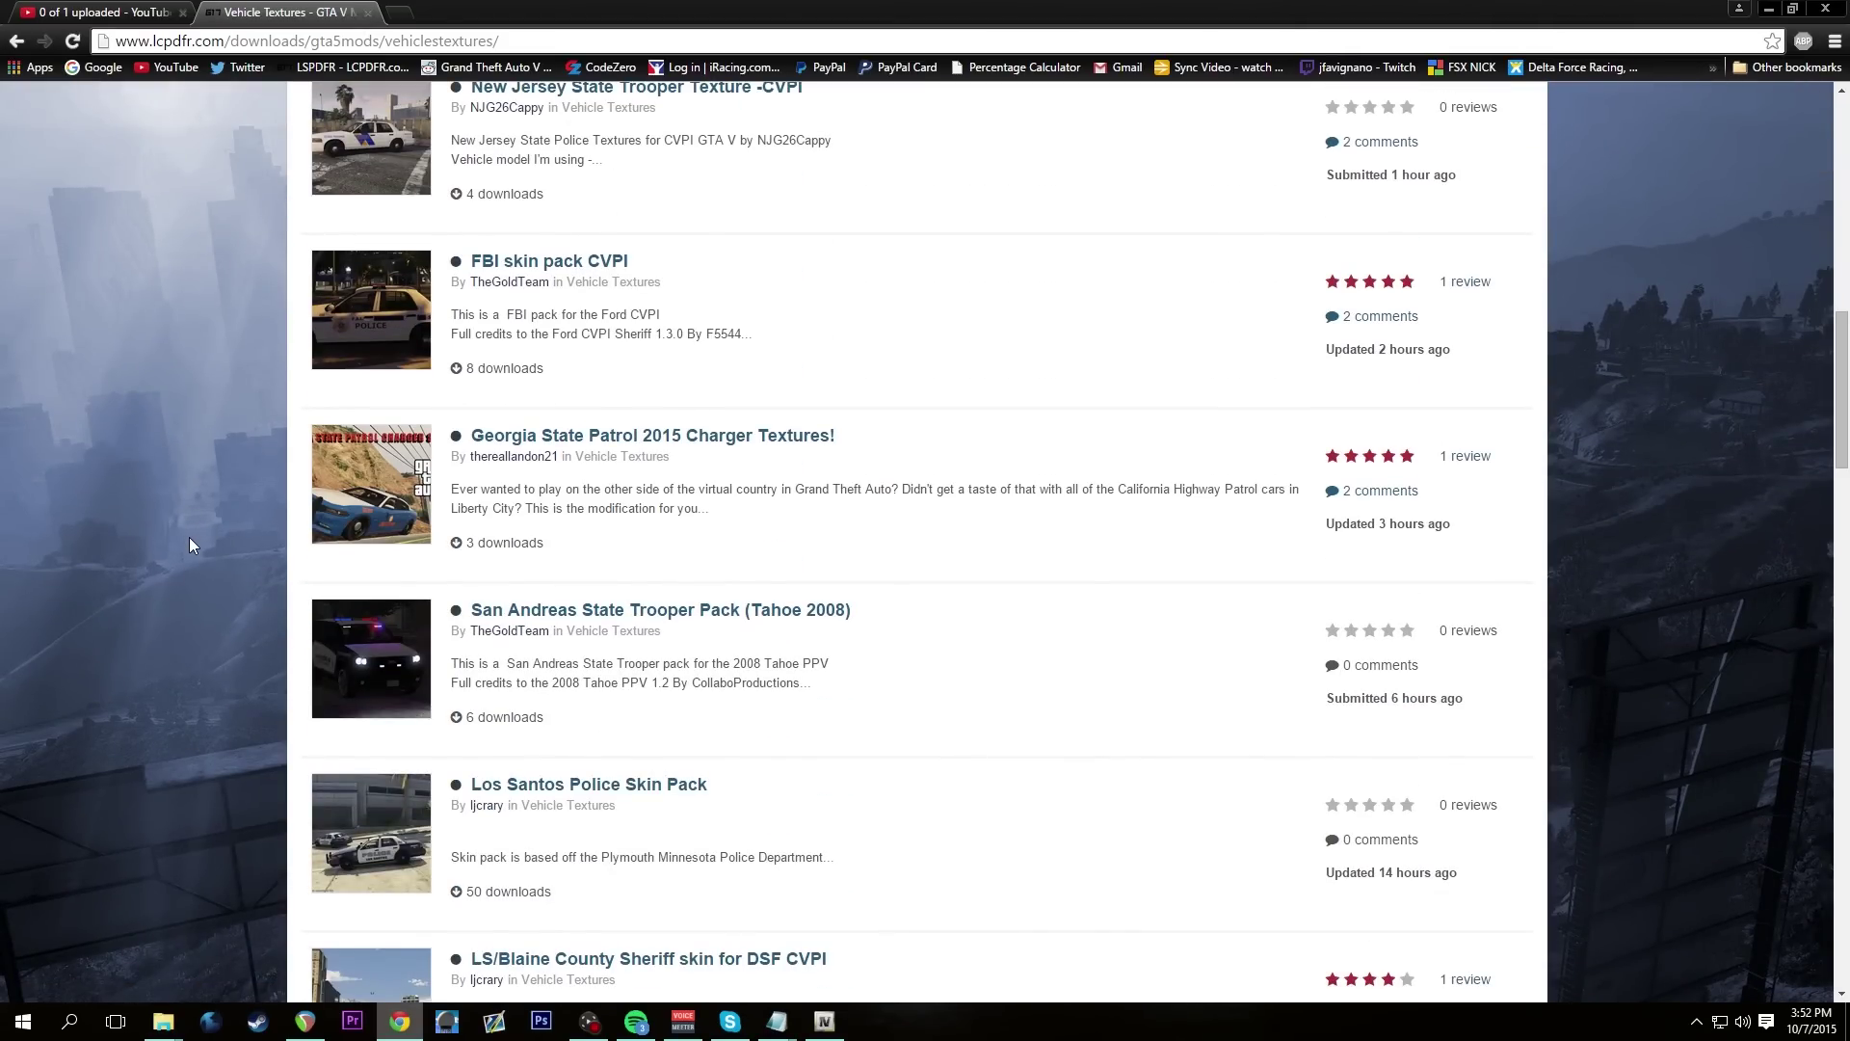
{"action": "scroll", "coordinate": [416, 589], "scroll_direction": "down", "scroll_amount": 9}
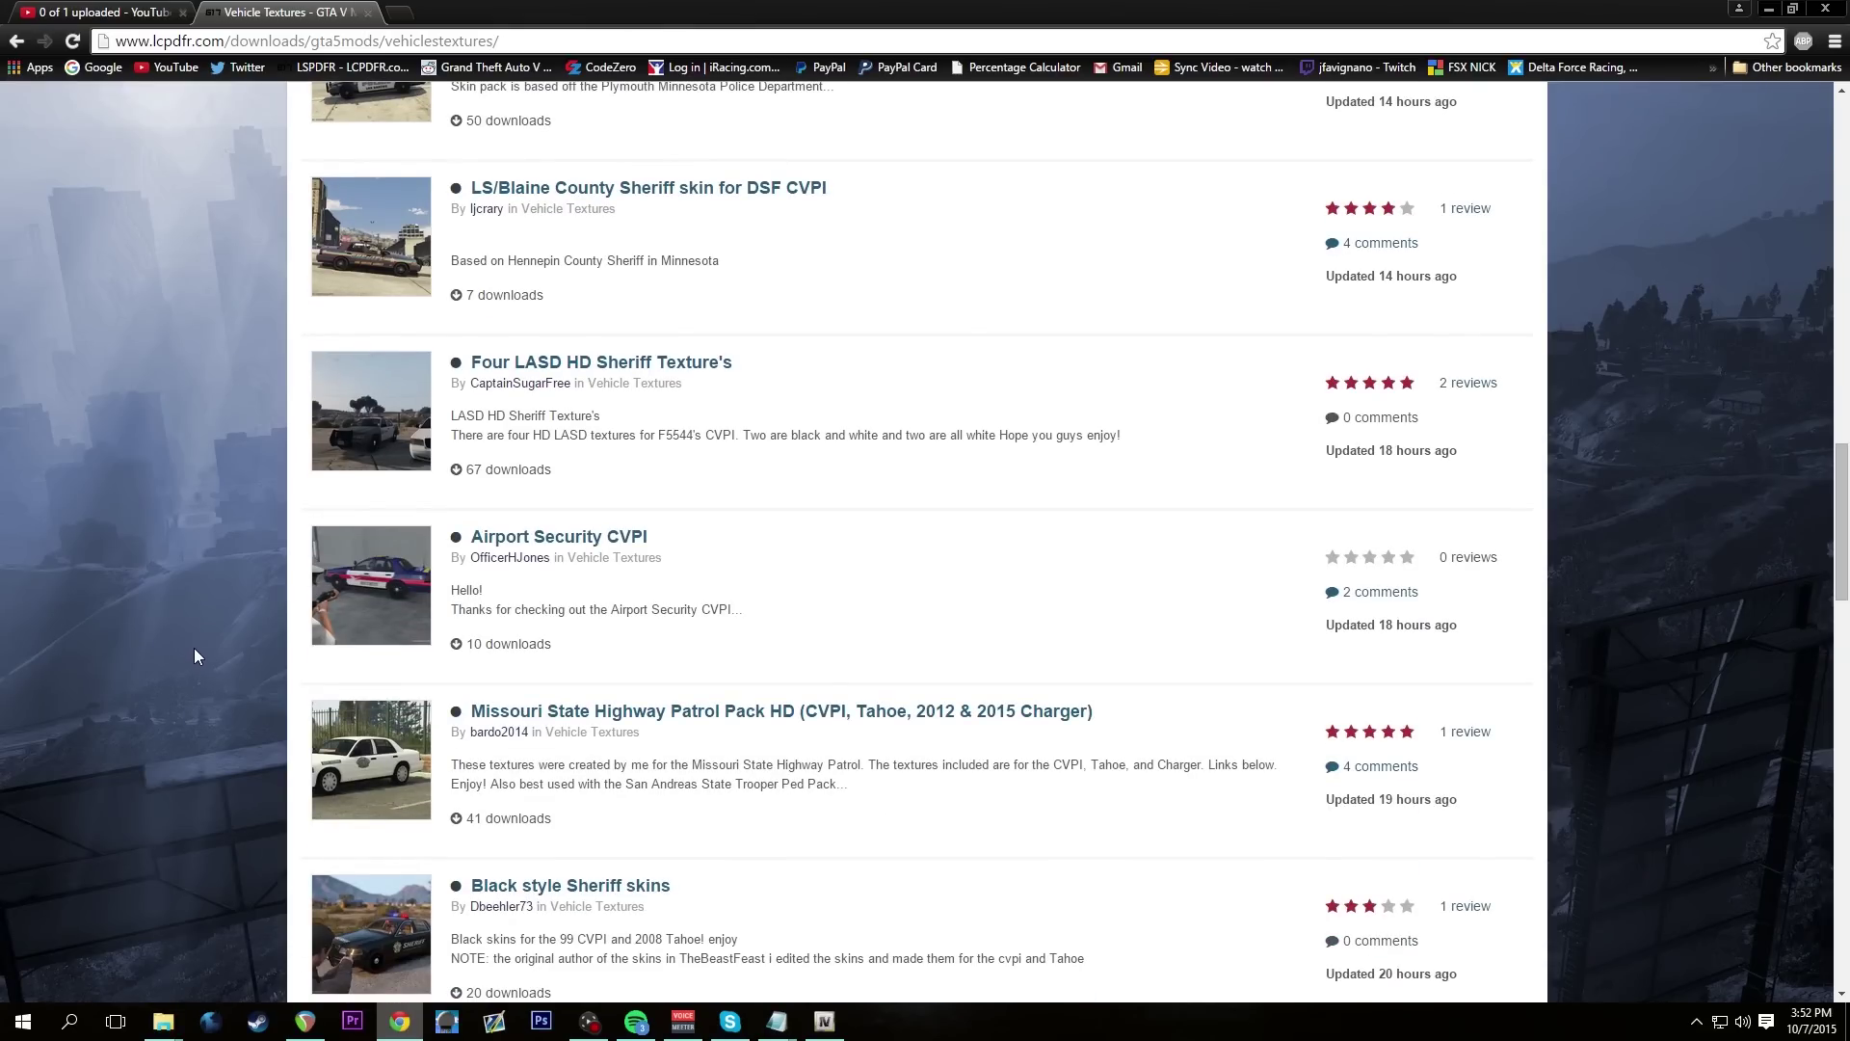
{"action": "scroll", "coordinate": [241, 630], "scroll_direction": "down", "scroll_amount": 9}
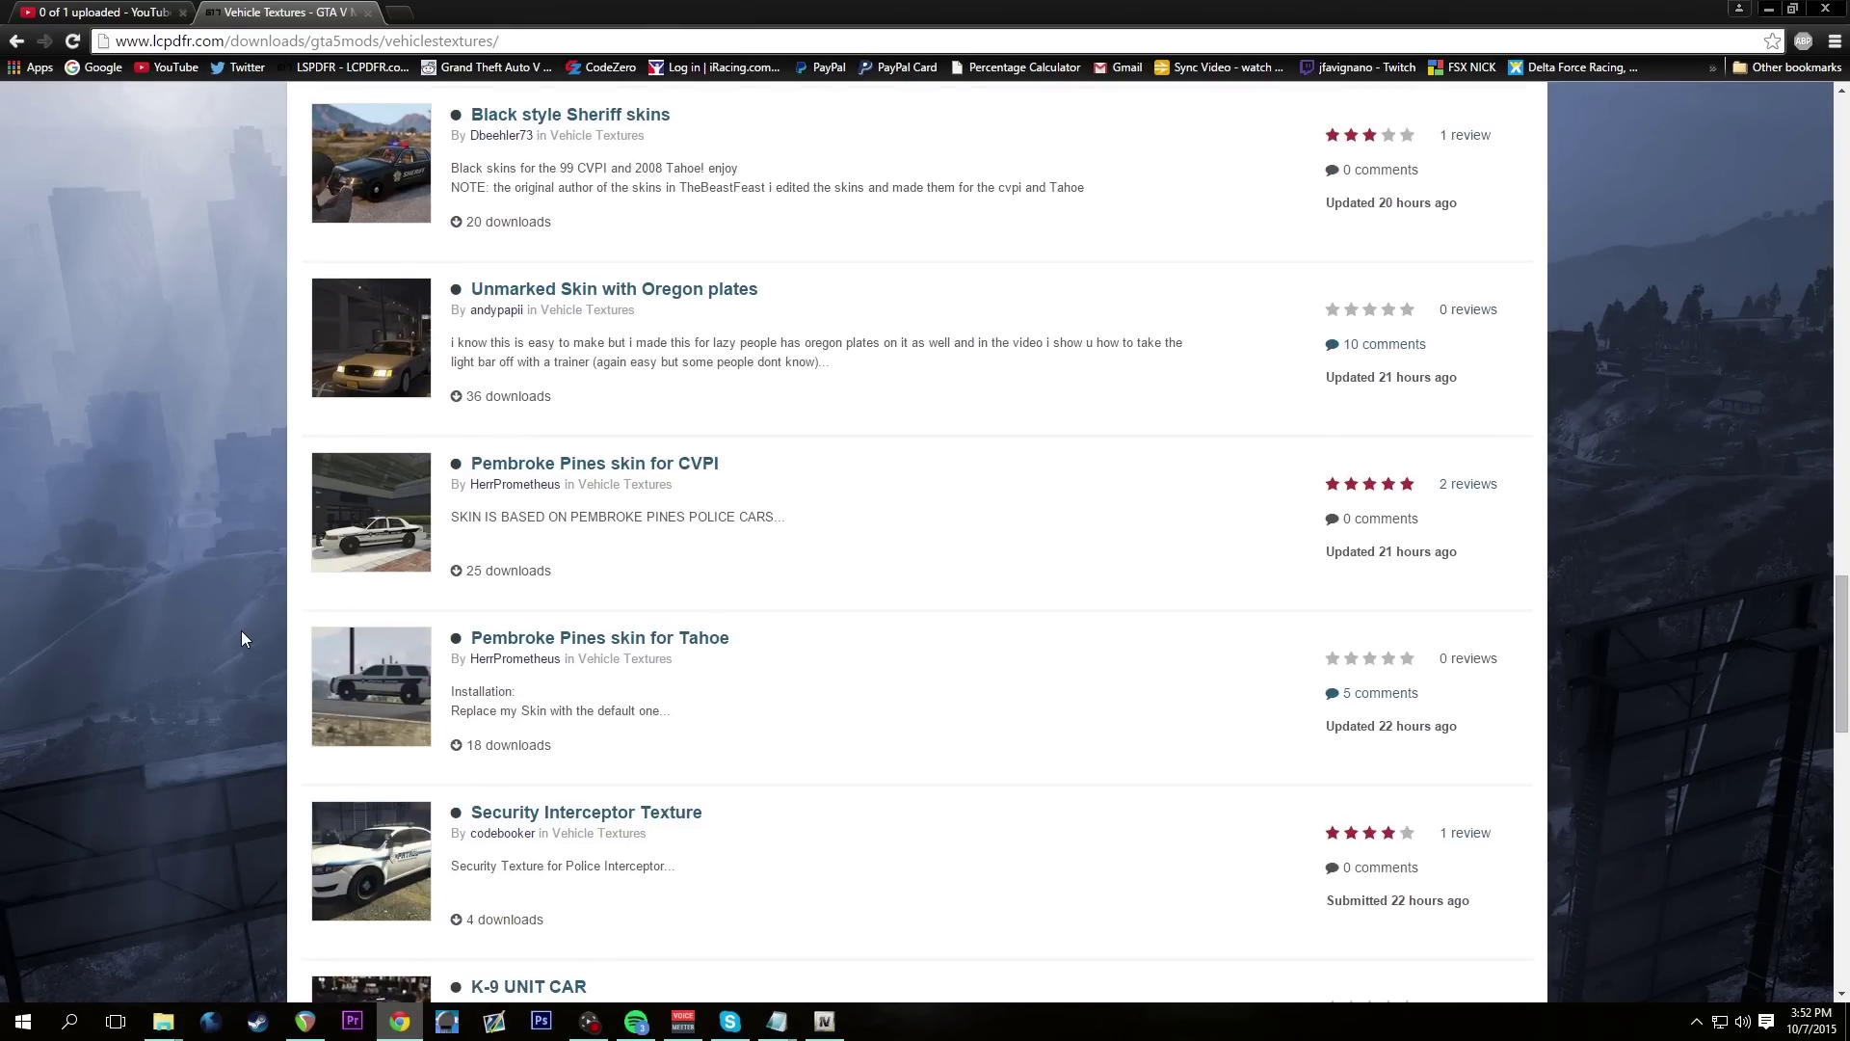
{"action": "scroll", "coordinate": [241, 630], "scroll_direction": "down", "scroll_amount": 10}
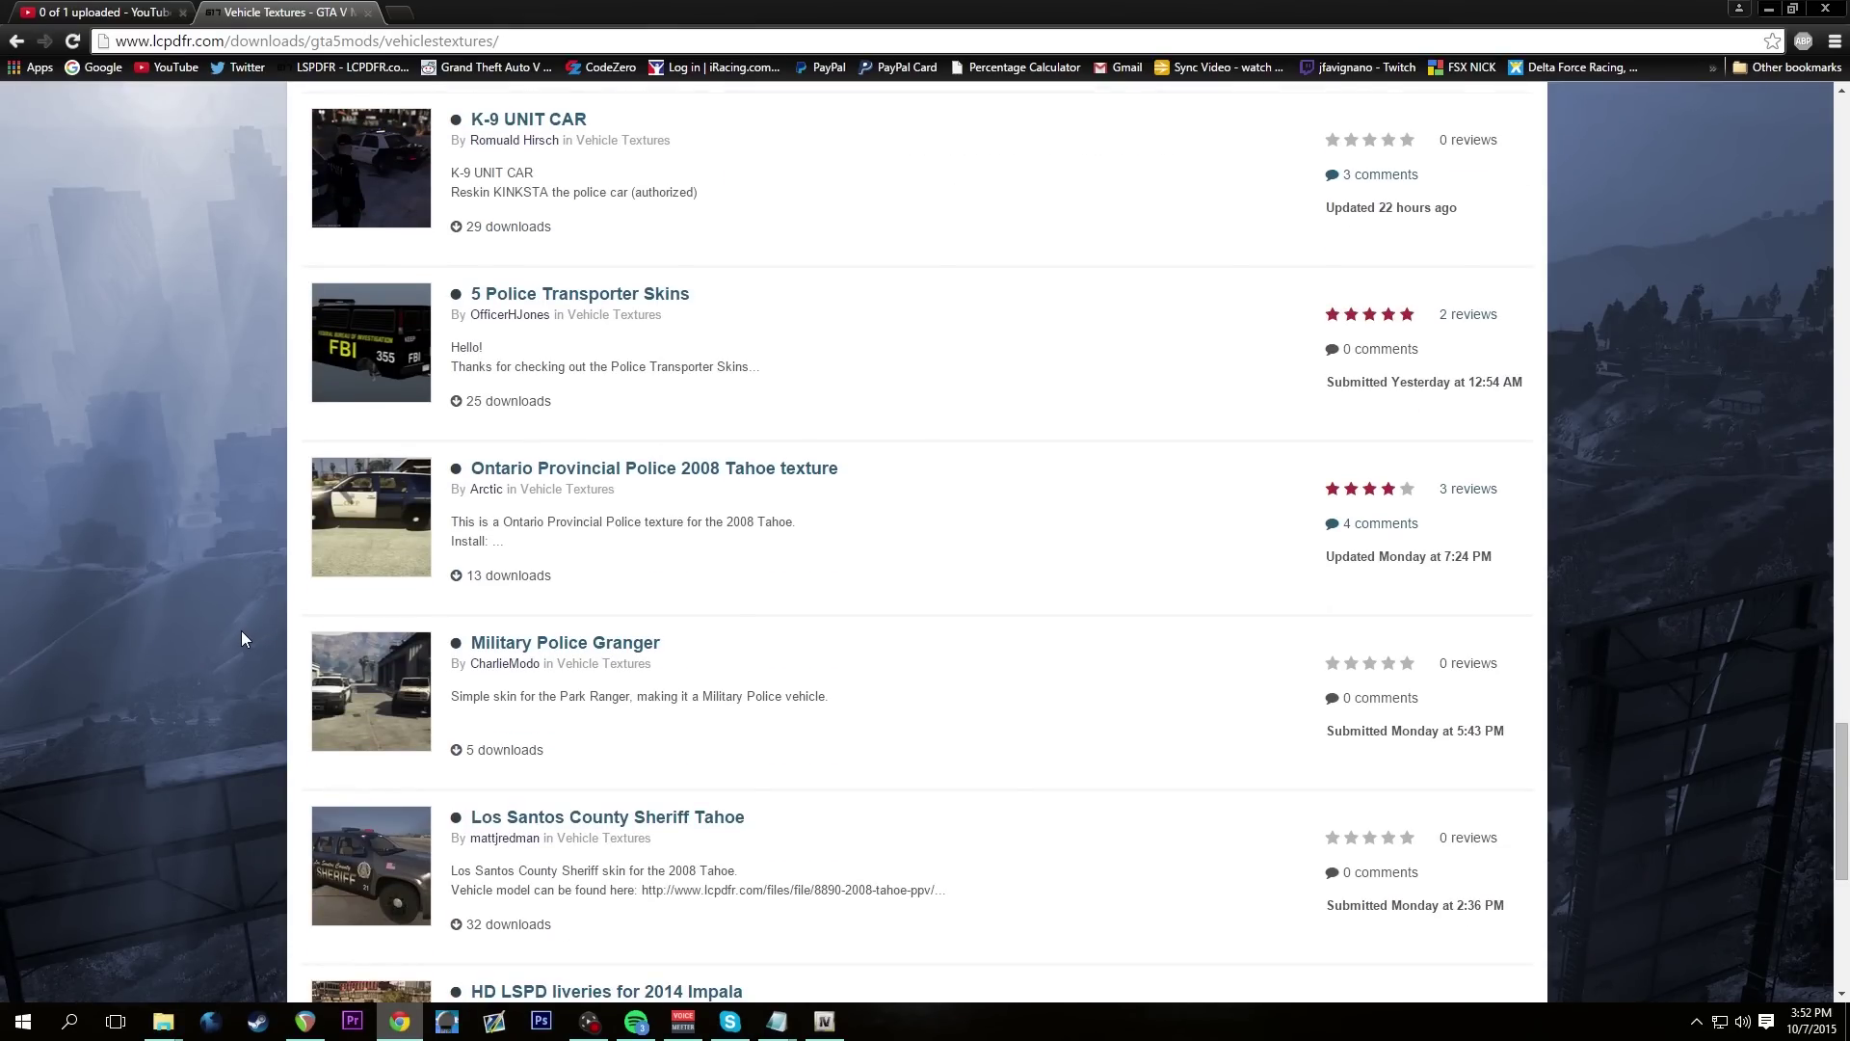
{"action": "scroll", "coordinate": [241, 631], "scroll_direction": "down", "scroll_amount": 3}
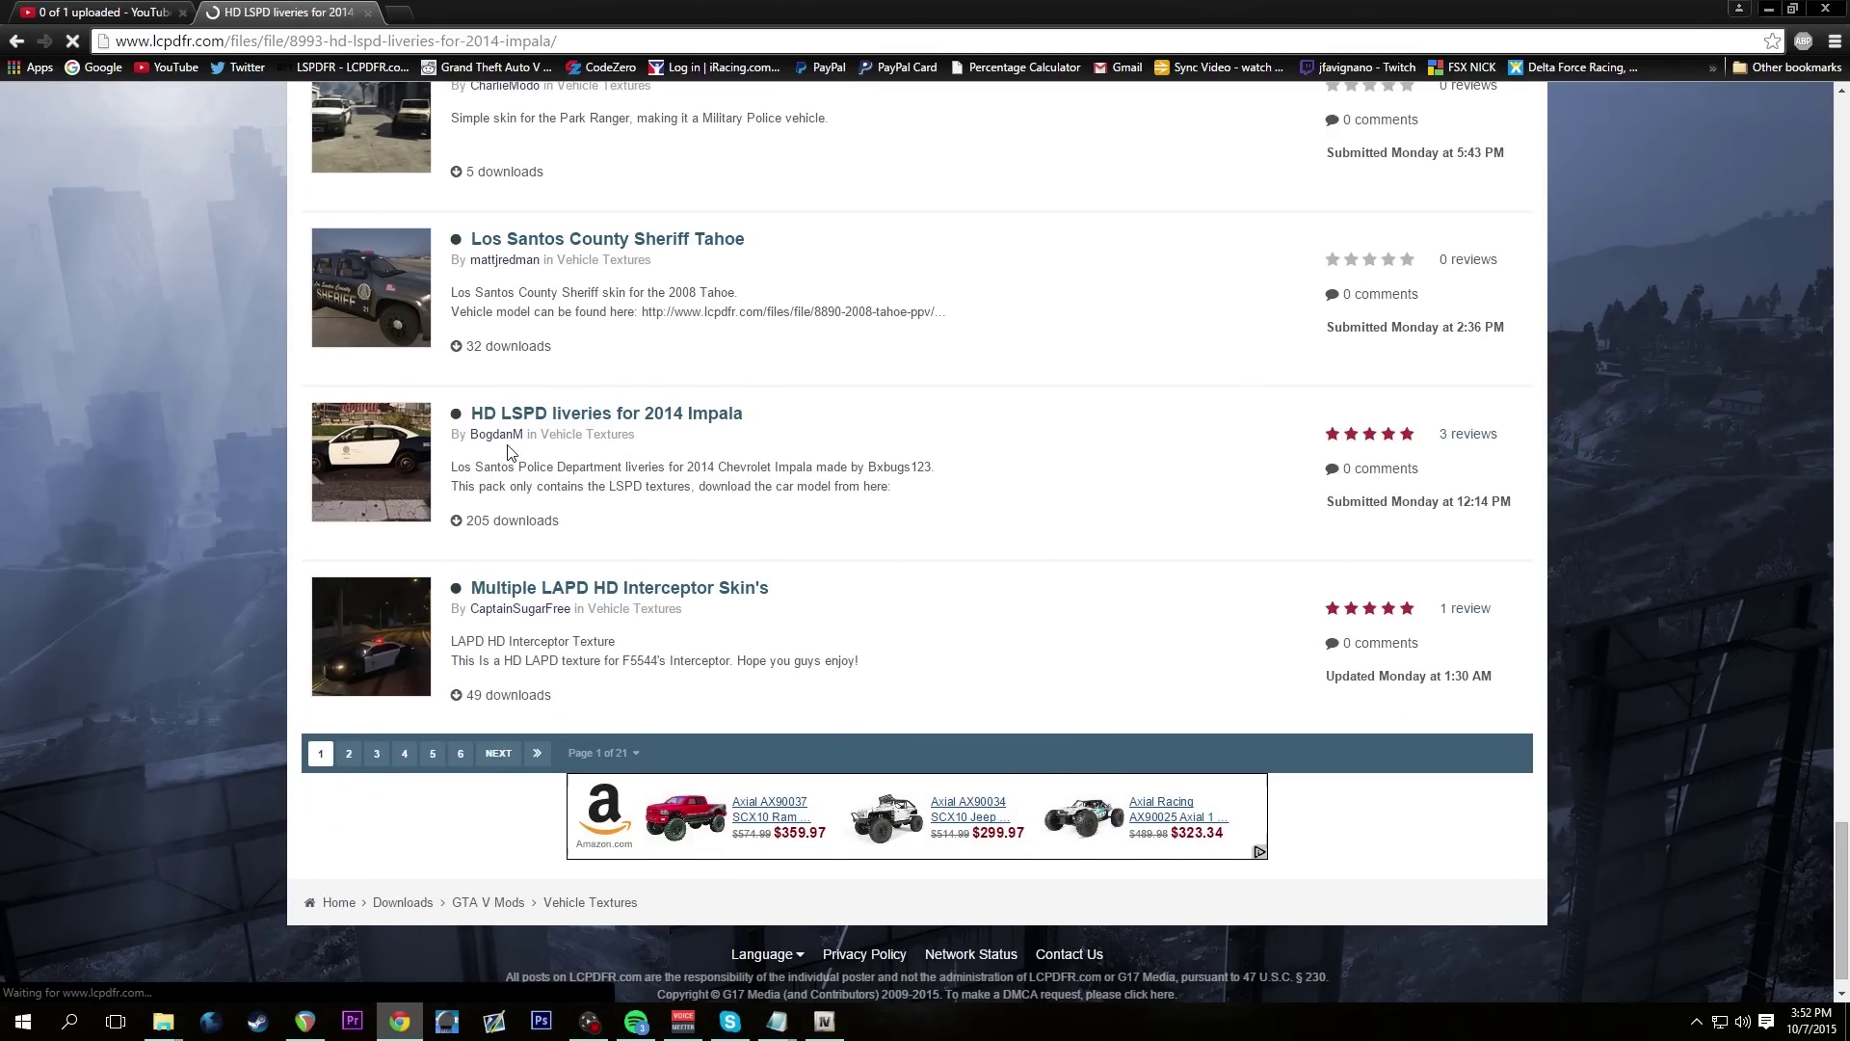
Download HD LSPD liveries for 2014 Impala via reCAPTCHA, getting the 5.95 MB LSPD_Impala RAR
{"action": "scroll", "coordinate": [189, 532], "scroll_direction": "down", "scroll_amount": 3}
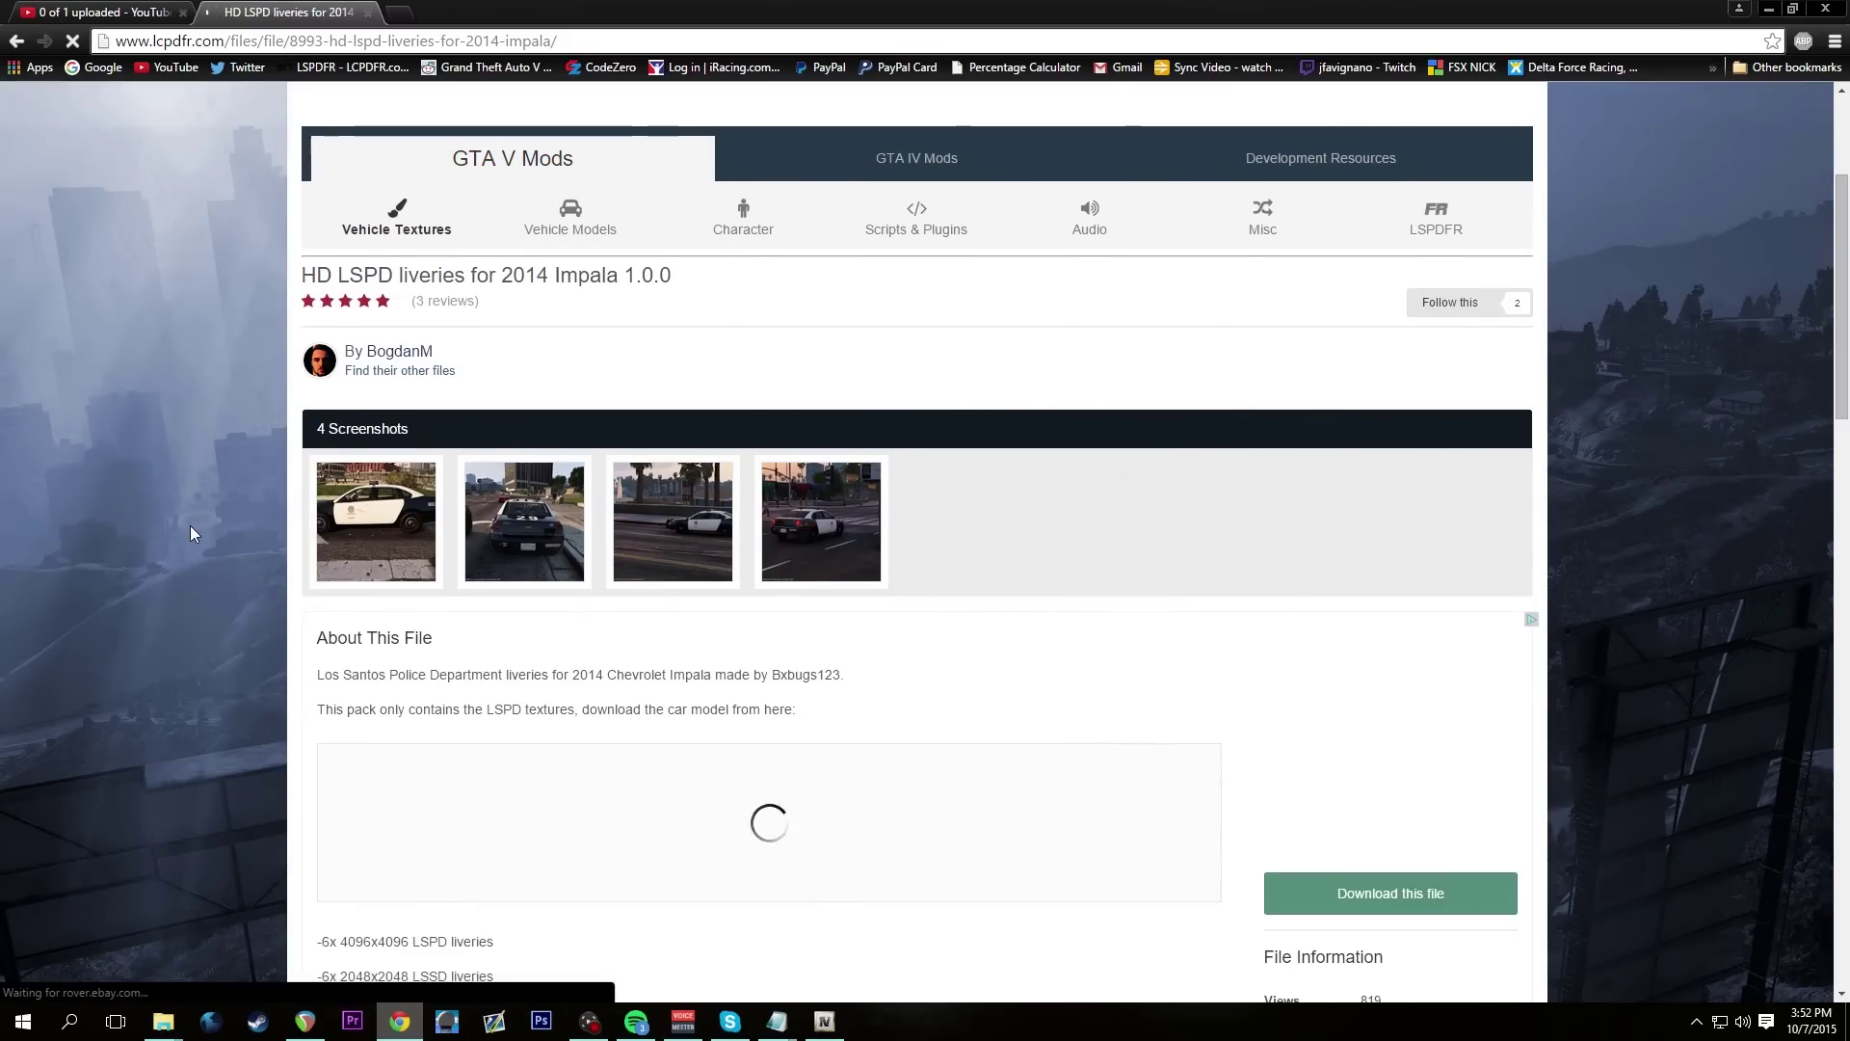
{"action": "scroll", "coordinate": [1621, 569], "scroll_direction": "down", "scroll_amount": 1}
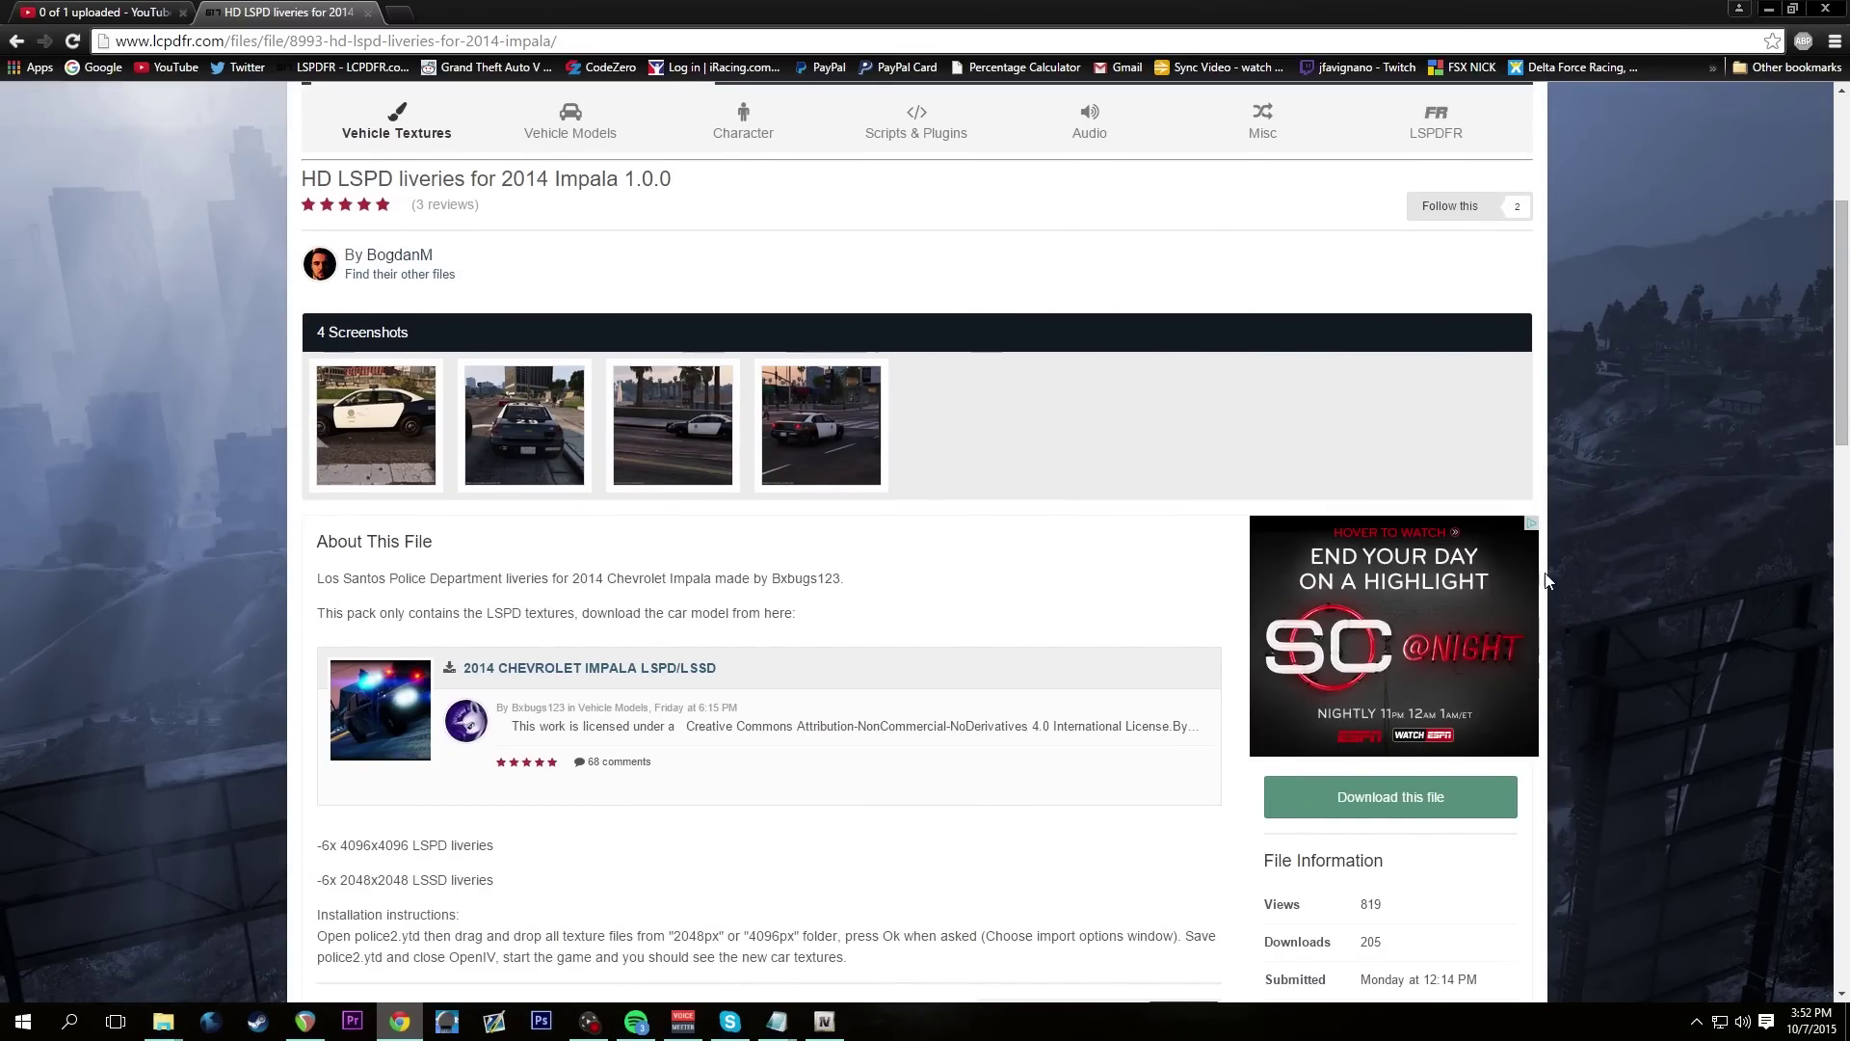
{"action": "left_click", "coordinate": [1386, 806]}
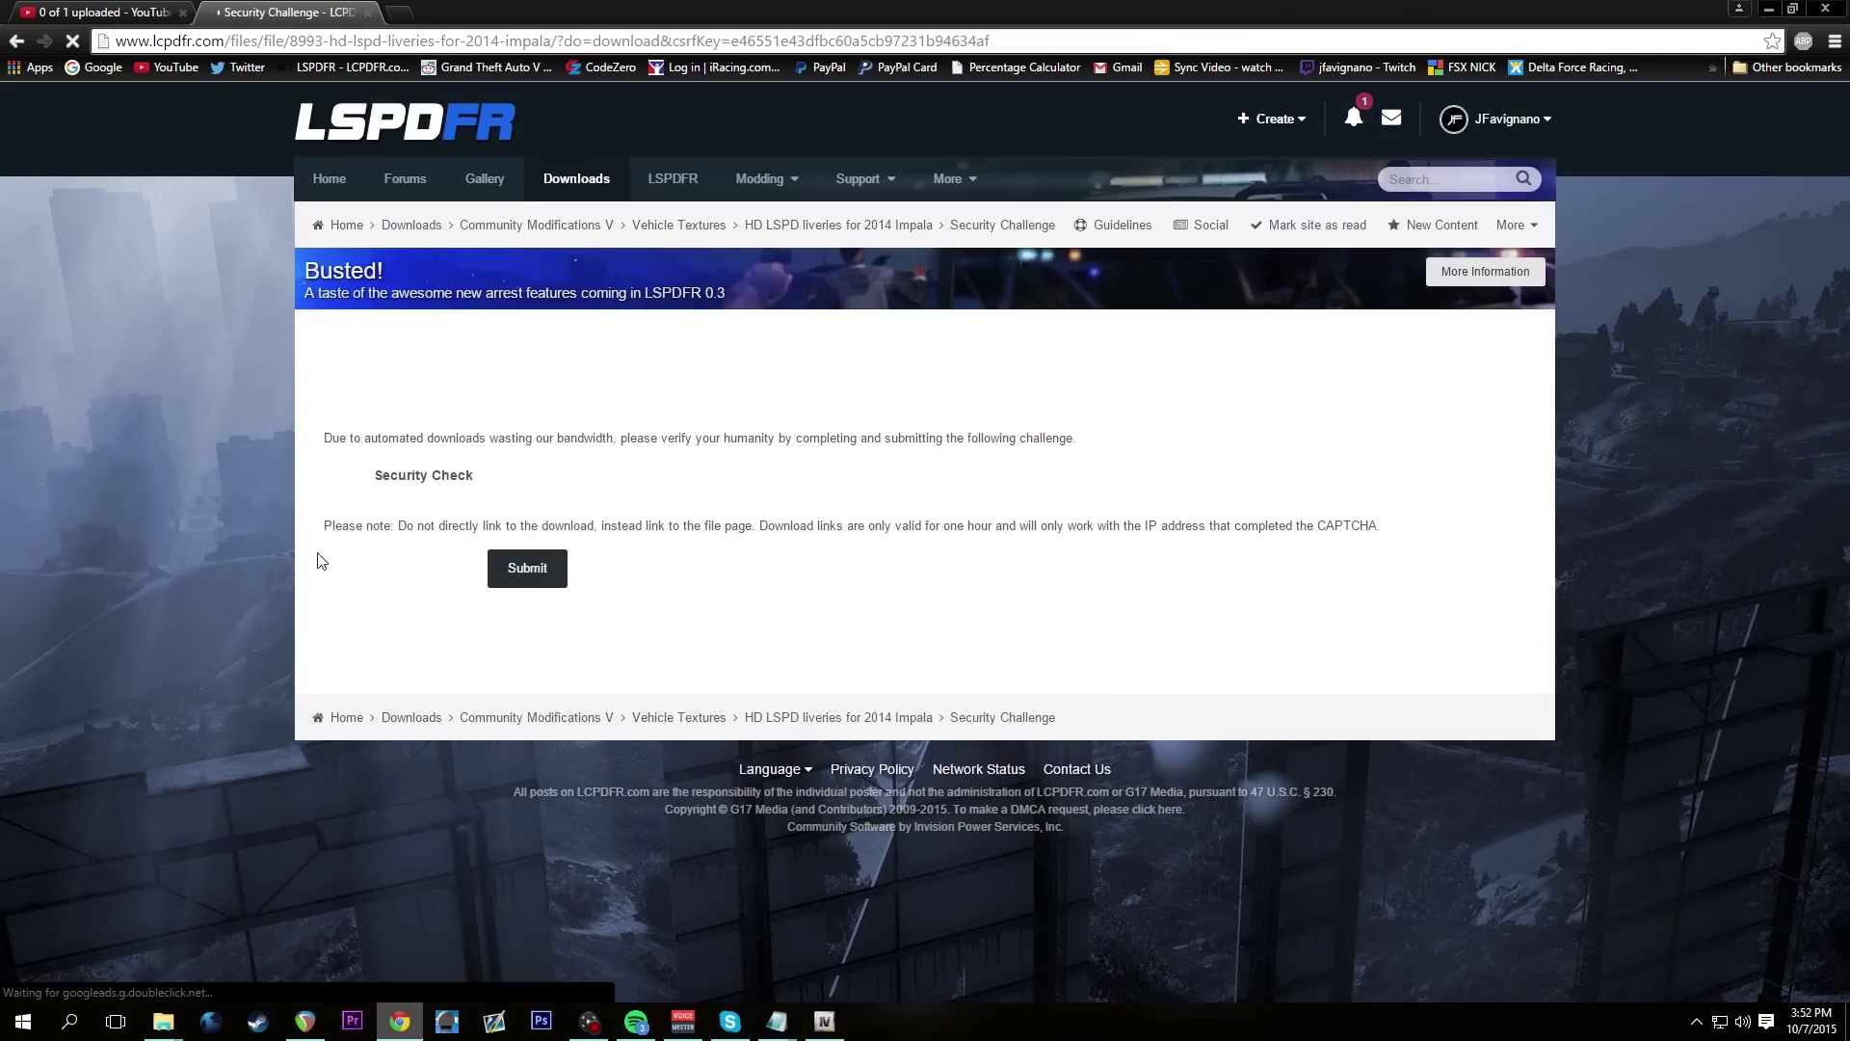
{"action": "left_click", "coordinate": [519, 499]}
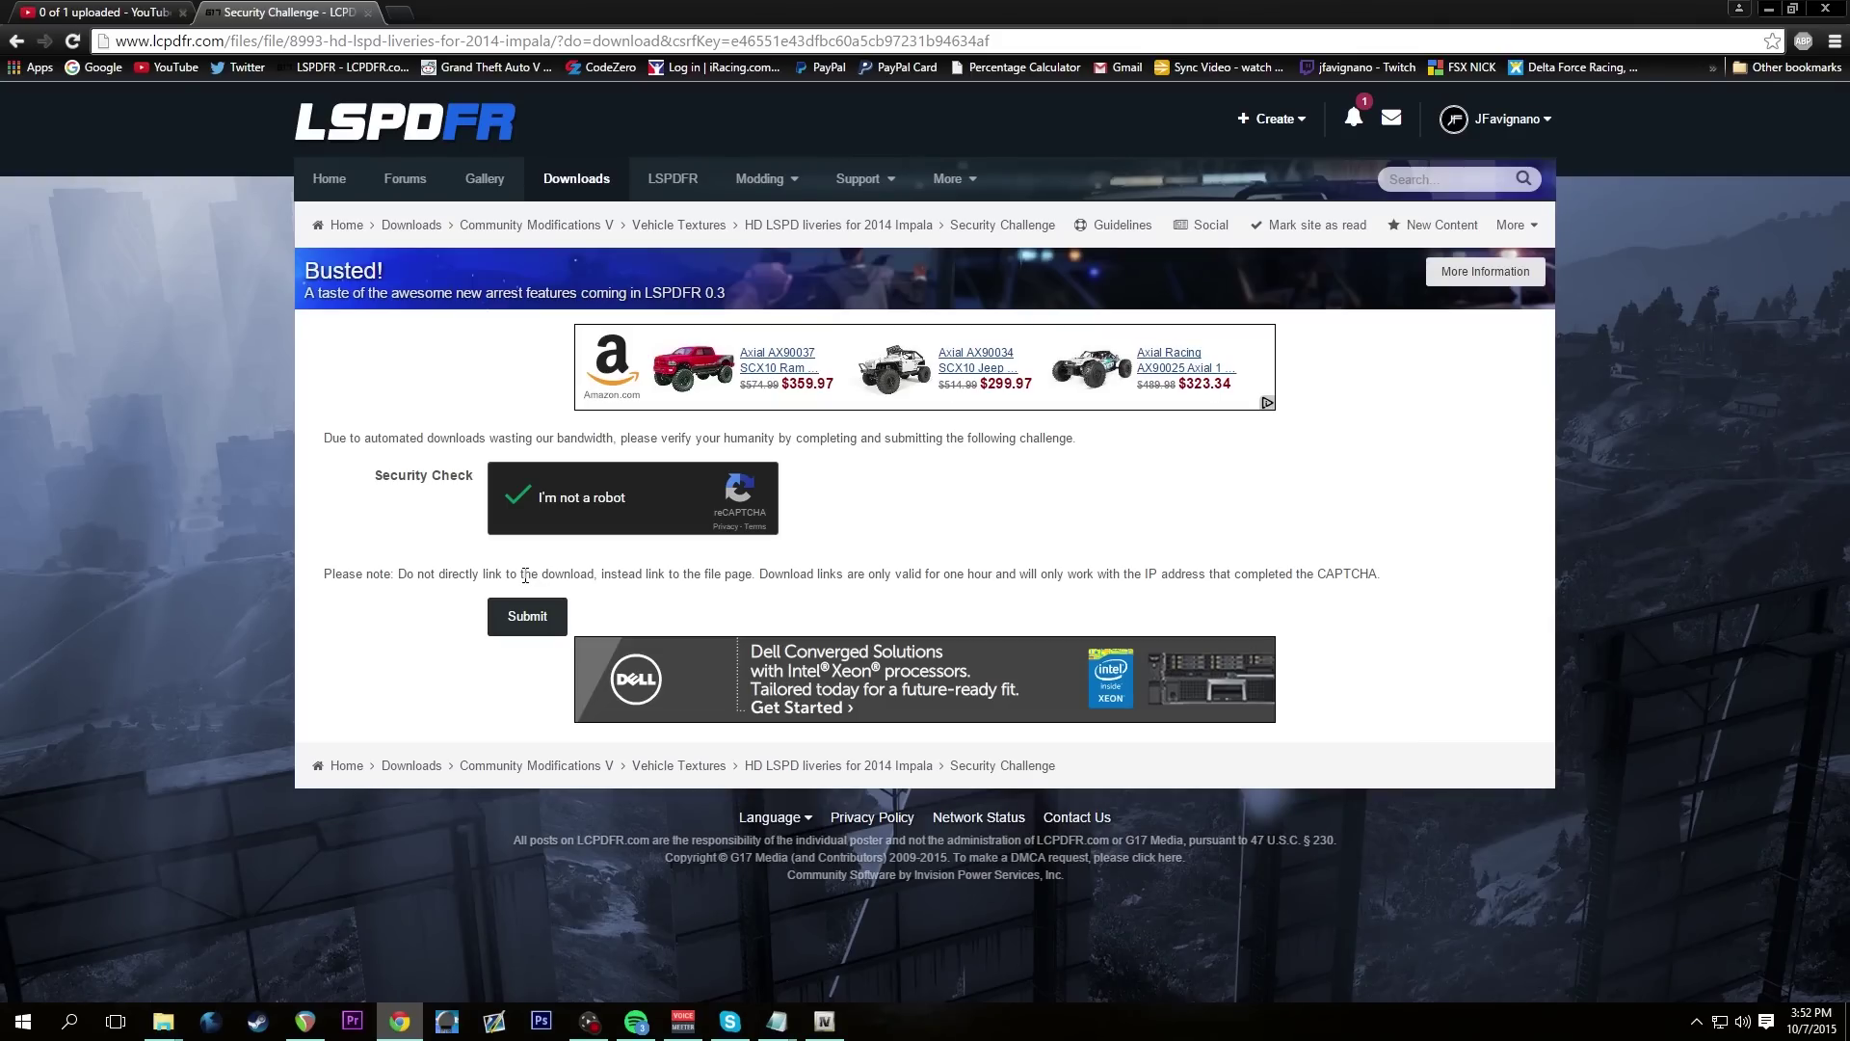
{"action": "left_click", "coordinate": [520, 627]}
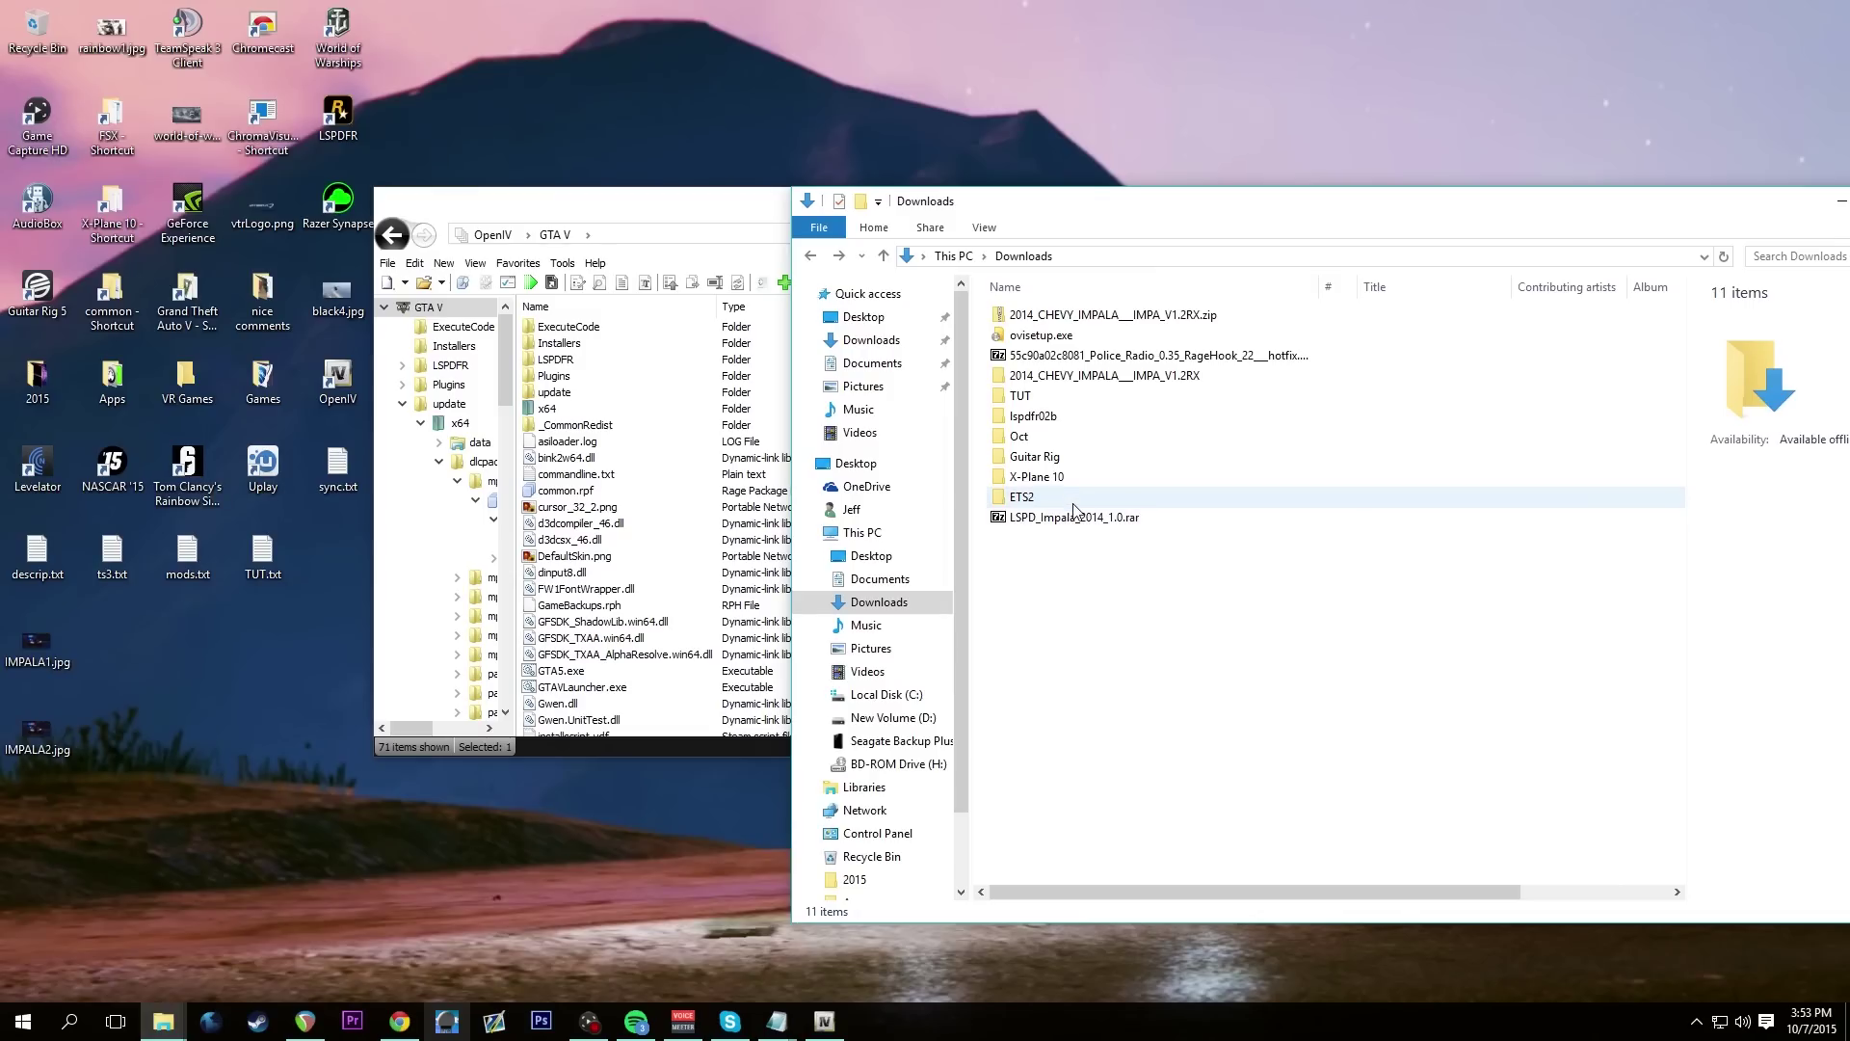
{"action": "left_click", "coordinate": [1077, 519]}
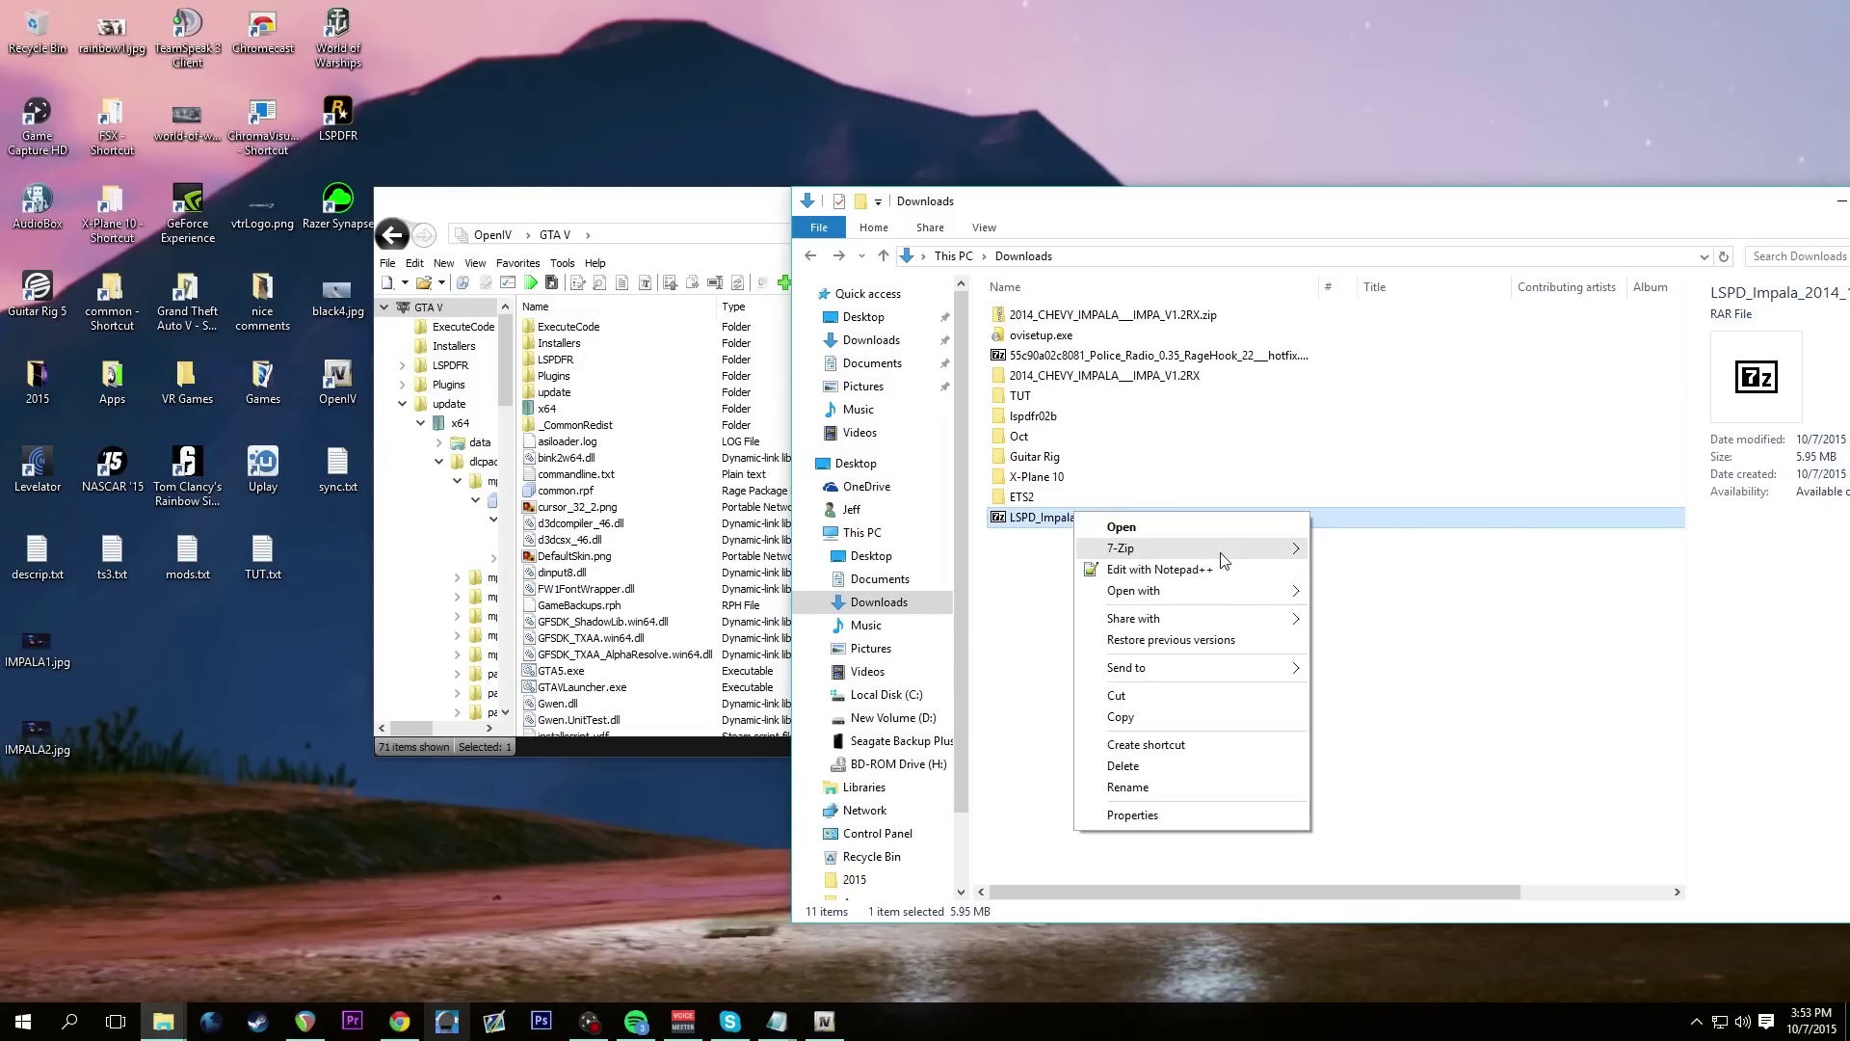
Extract LSPD_Impala_2014_1.0.rar with 7-Zip into its own folder and open it
{"action": "mouse_move", "coordinate": [1228, 549]}
{"action": "left_click", "coordinate": [1407, 613]}
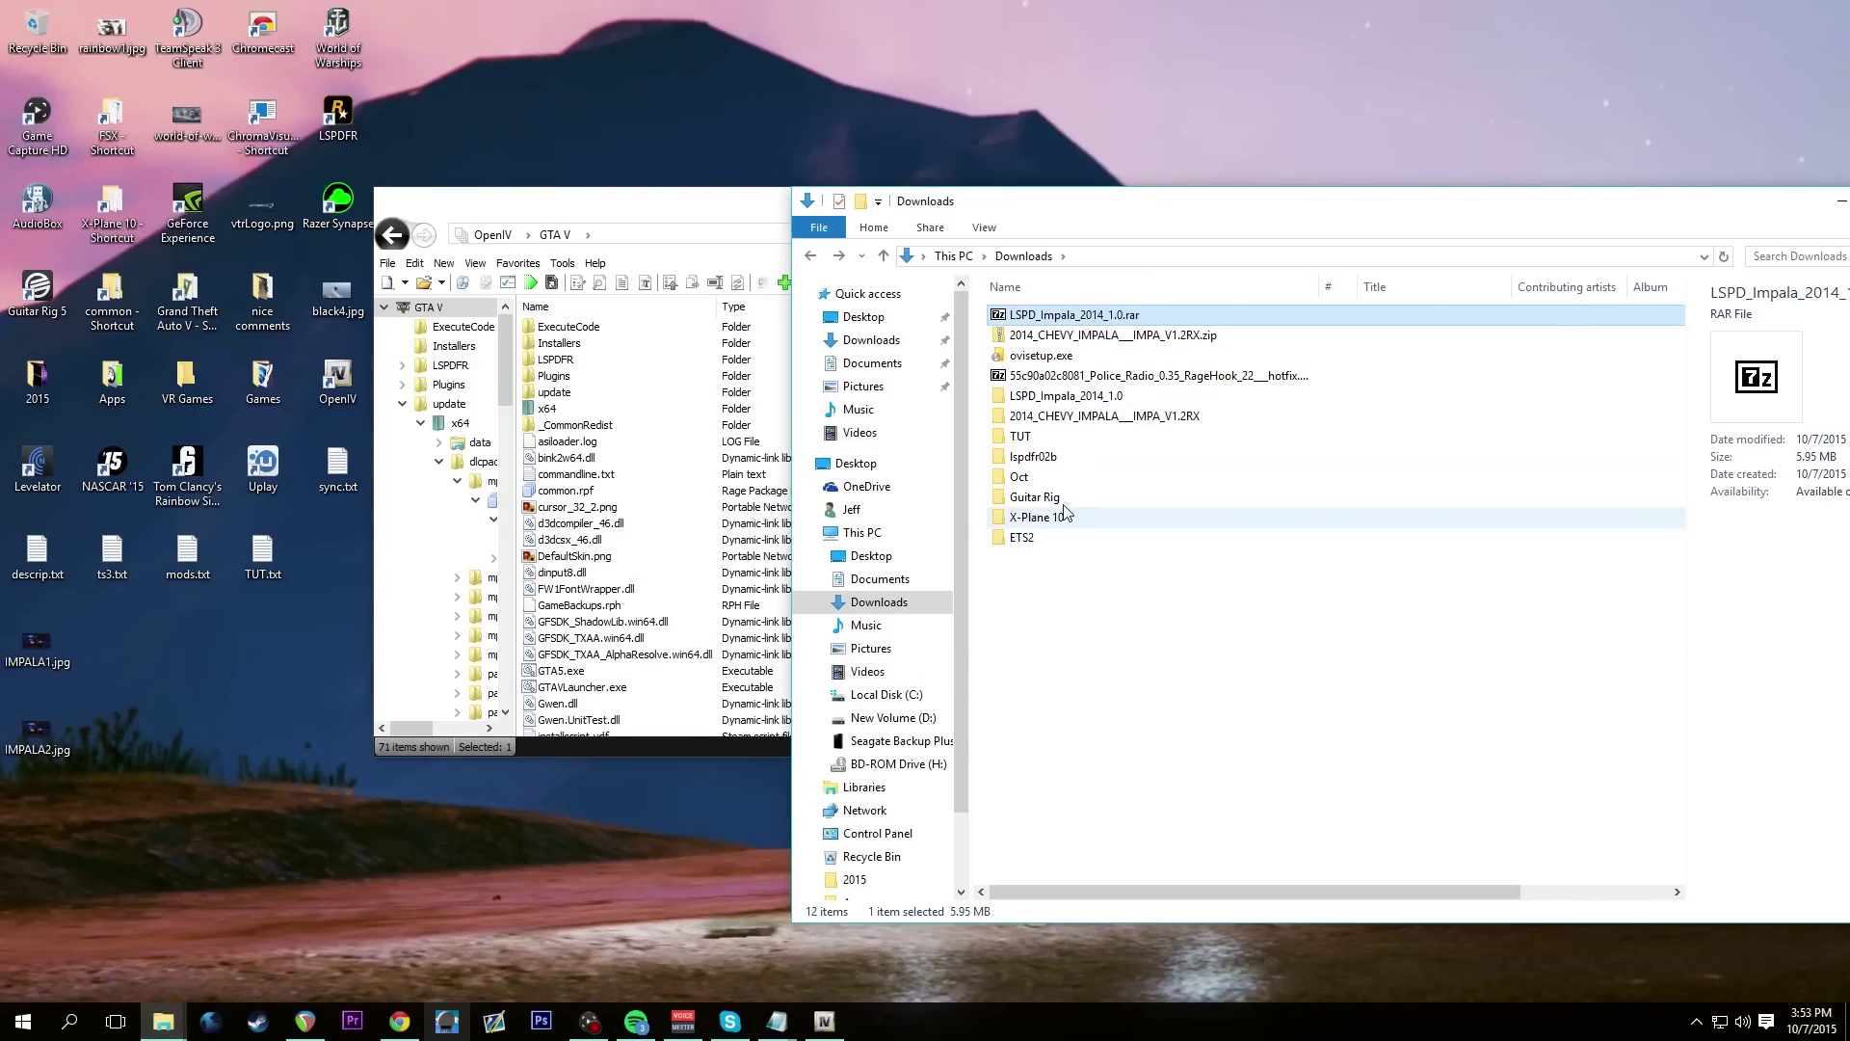
{"action": "double_click", "coordinate": [1070, 397]}
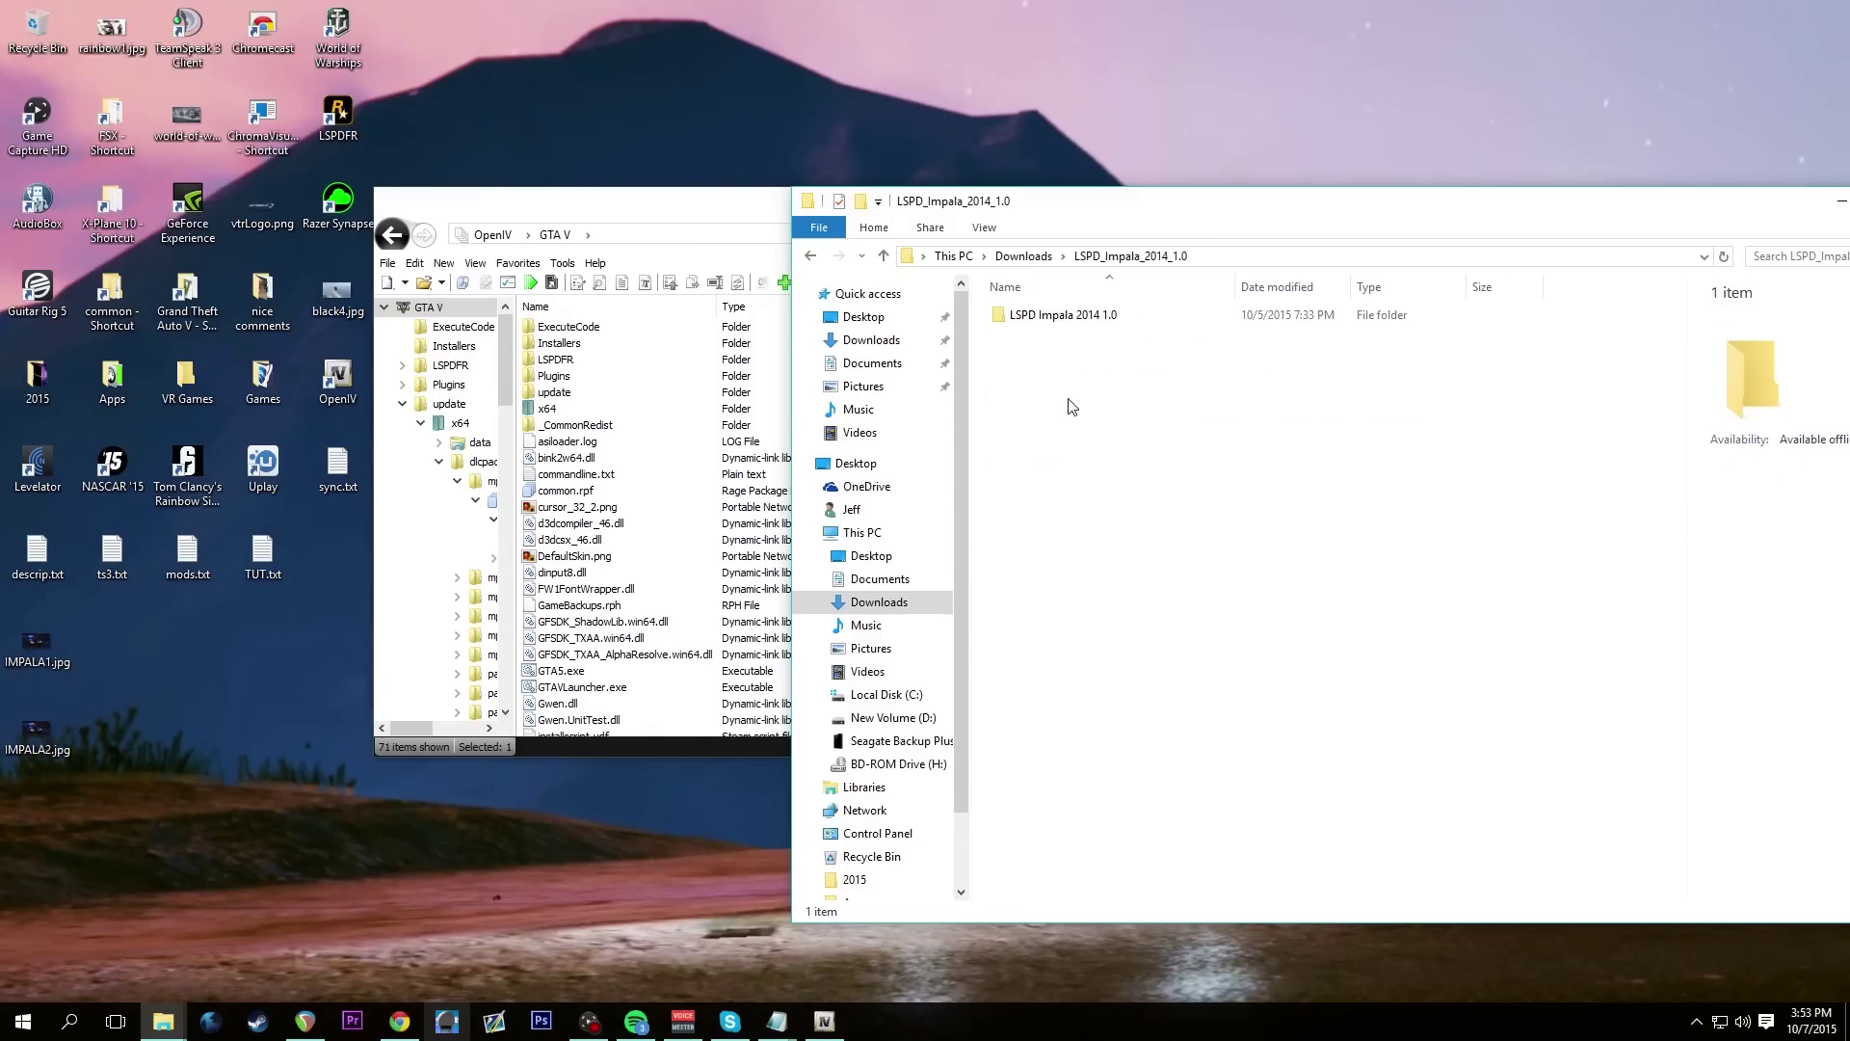
{"action": "double_click", "coordinate": [1047, 316]}
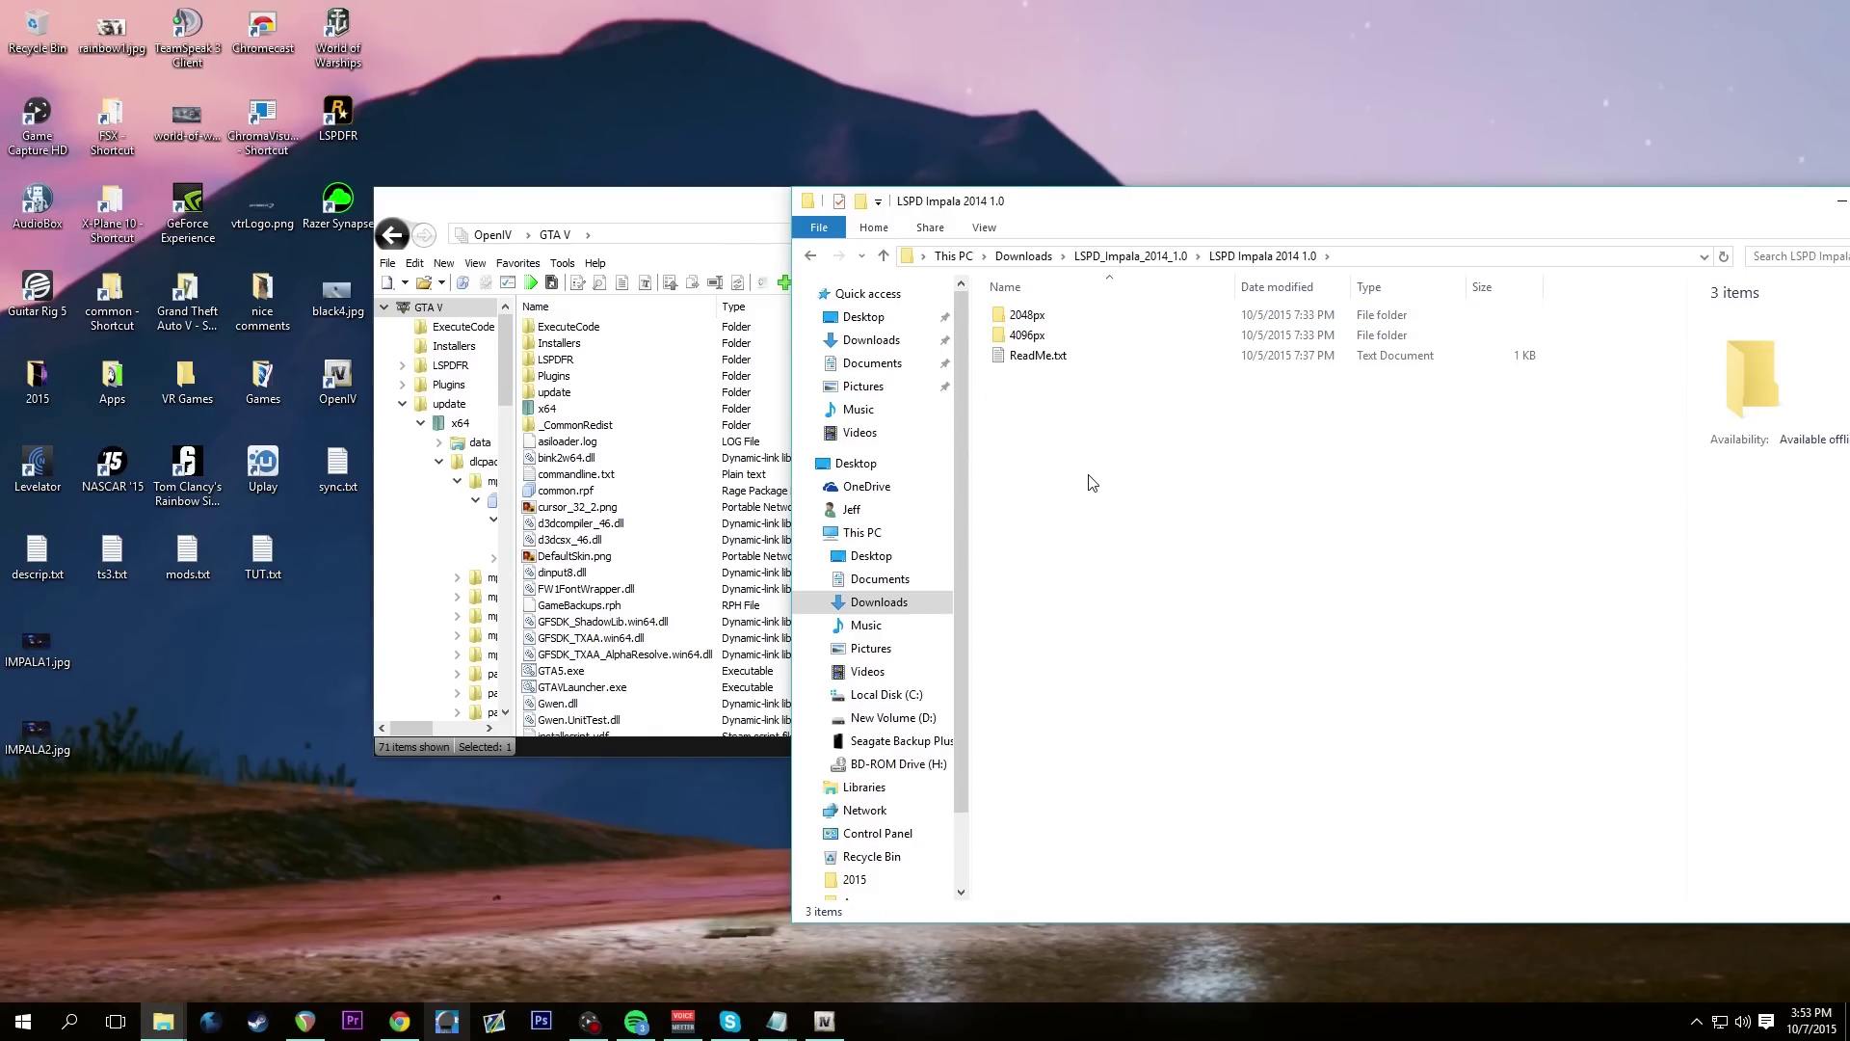
Check the 4096px folder, then open the 2048px folder of six impa14_sign images
{"action": "double_click", "coordinate": [1027, 335]}
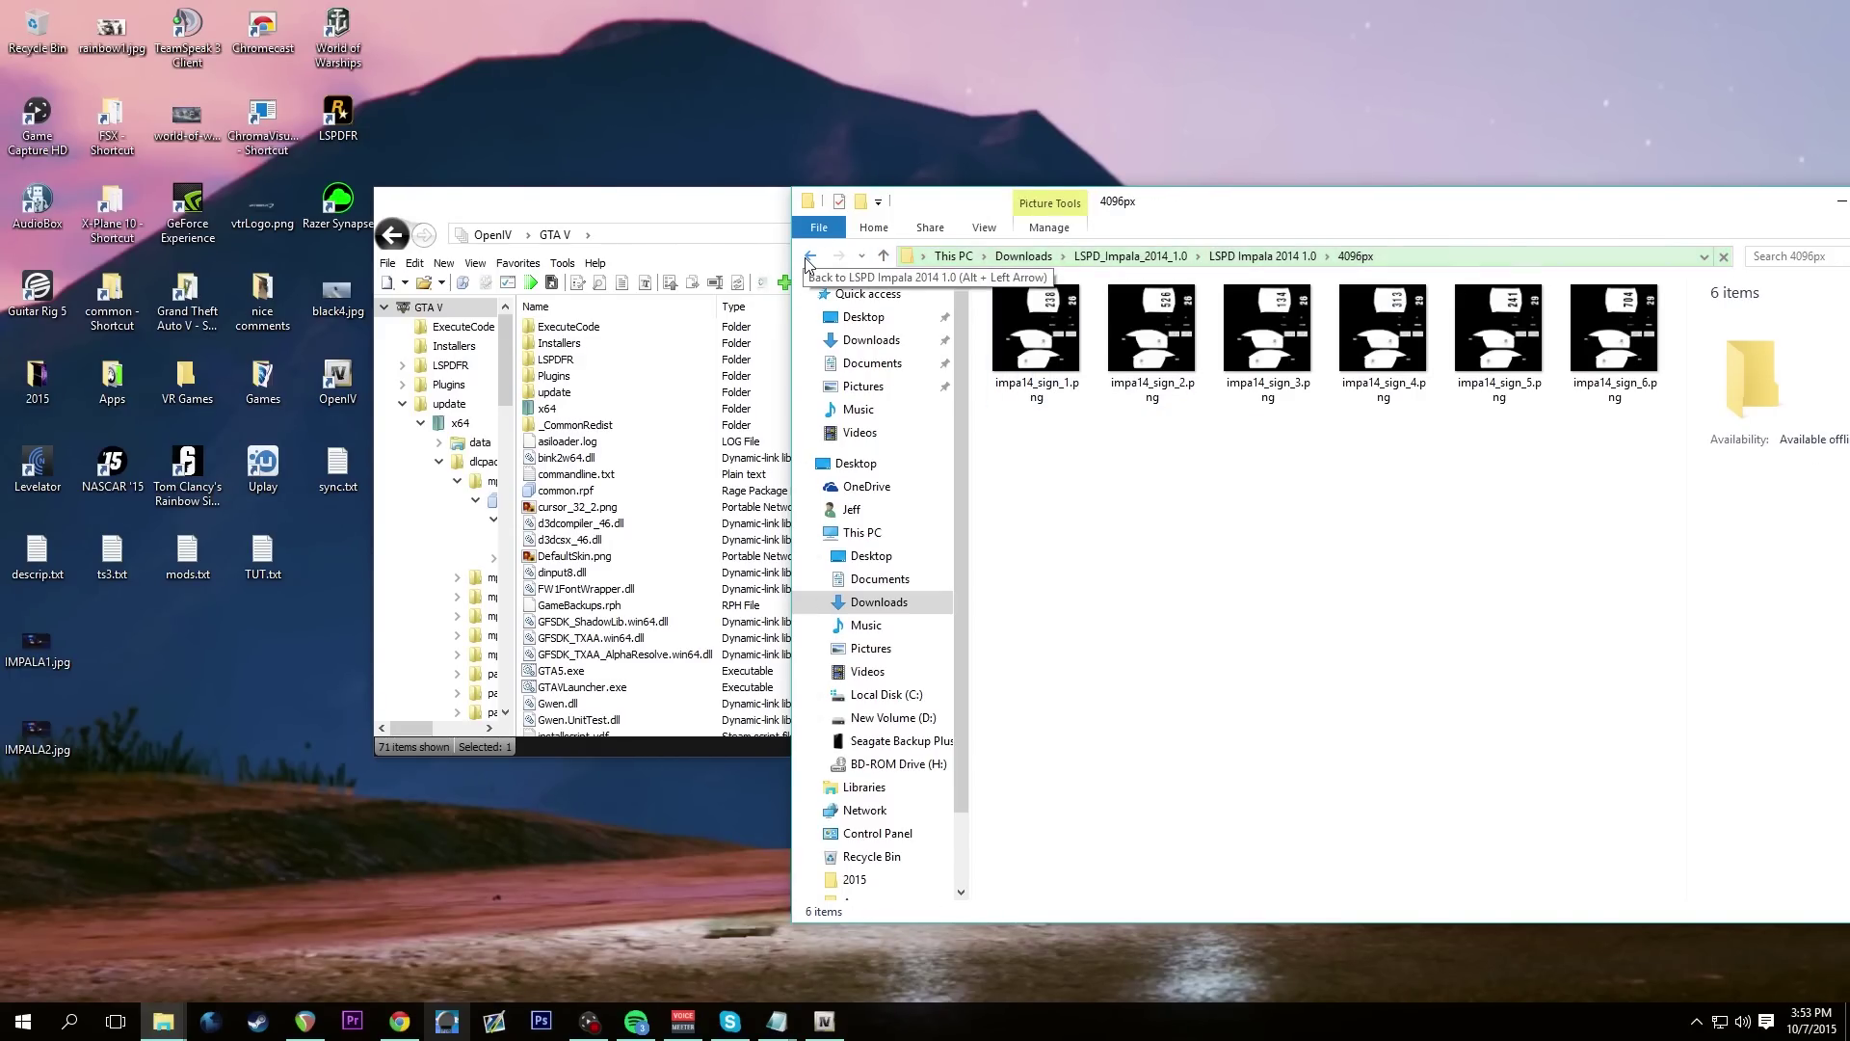
{"action": "left_click", "coordinate": [708, 201]}
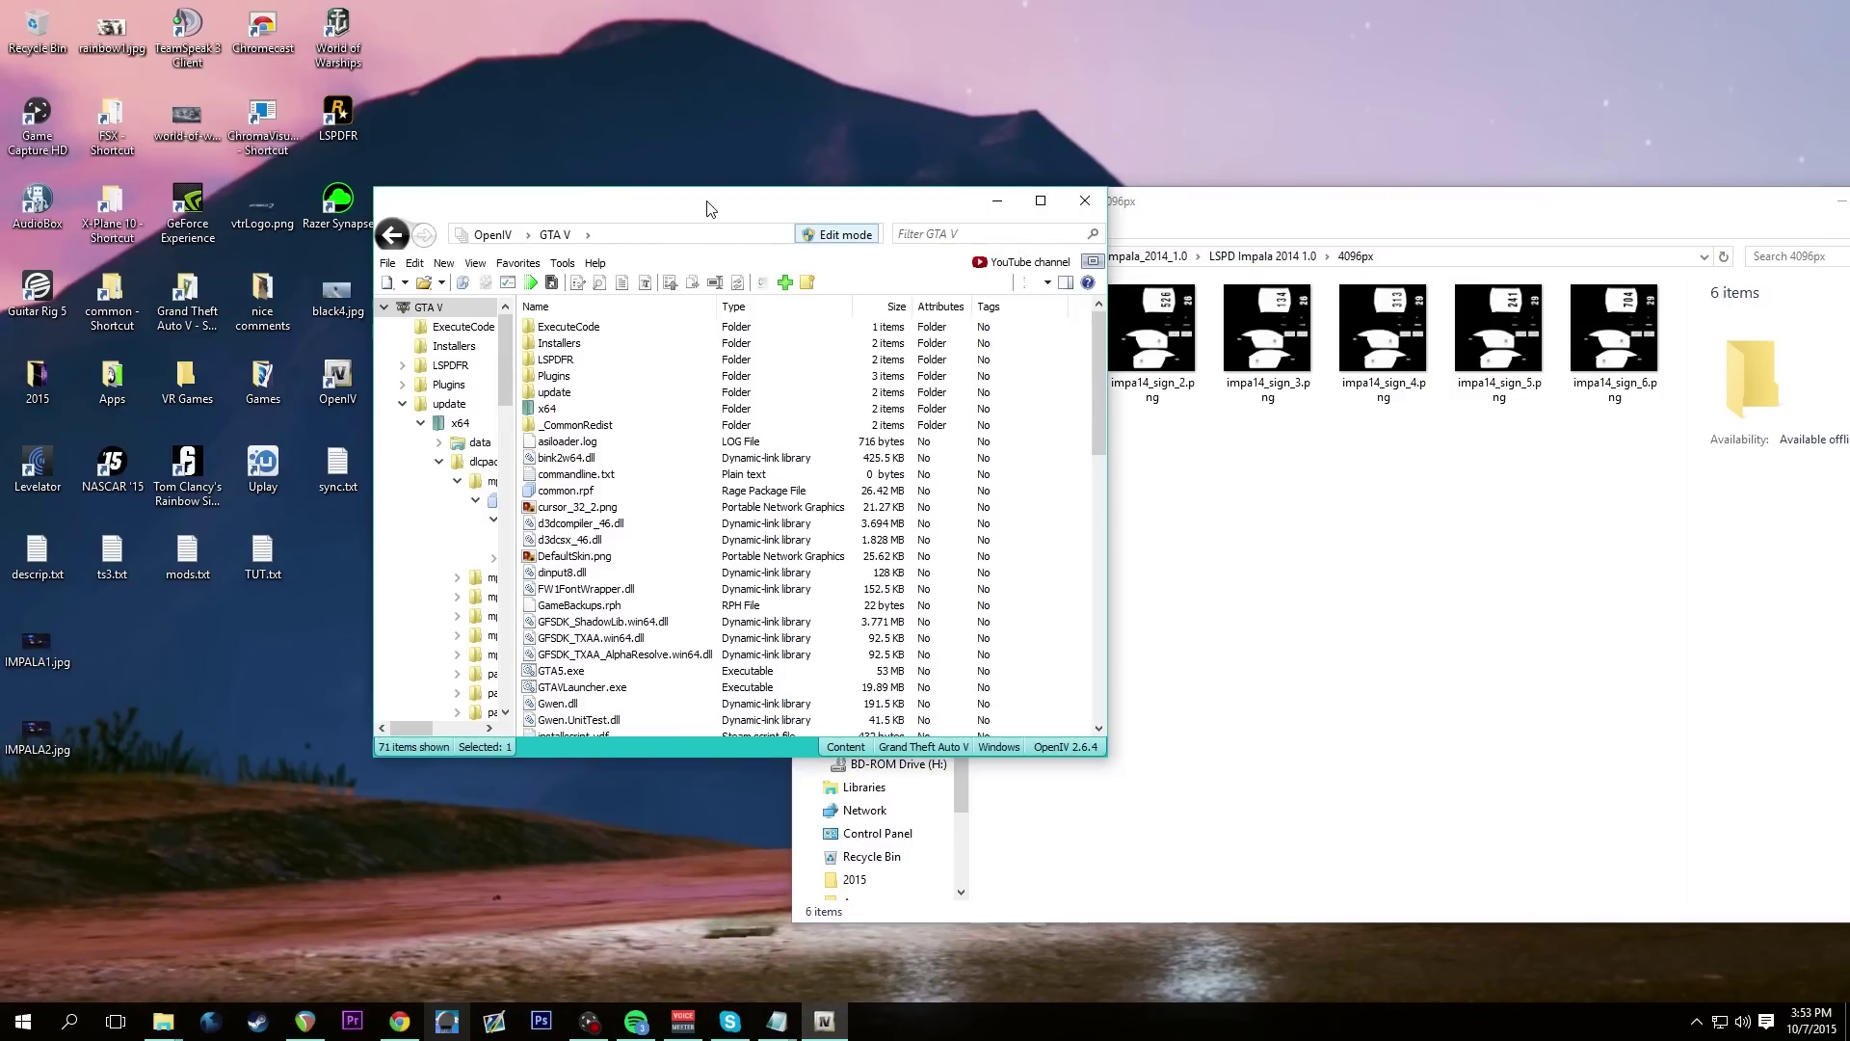
{"action": "left_click", "coordinate": [1292, 593]}
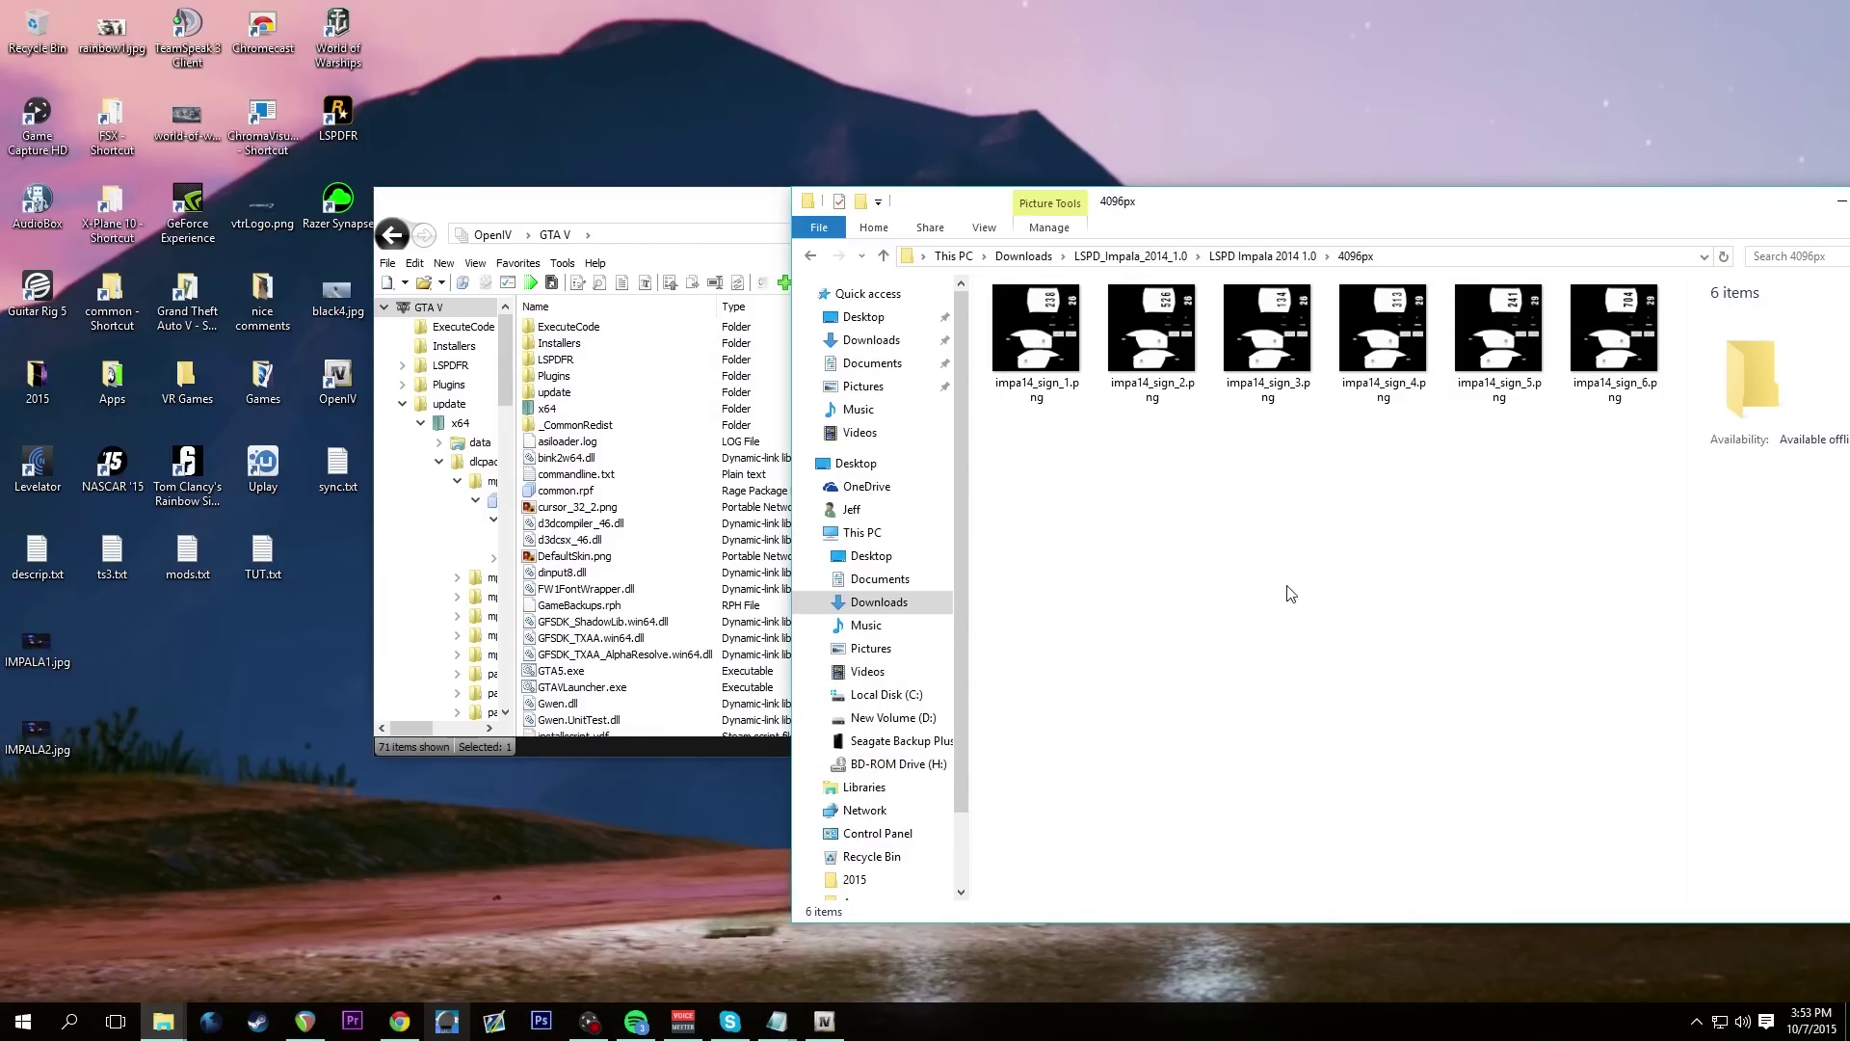
{"action": "left_click", "coordinate": [813, 258]}
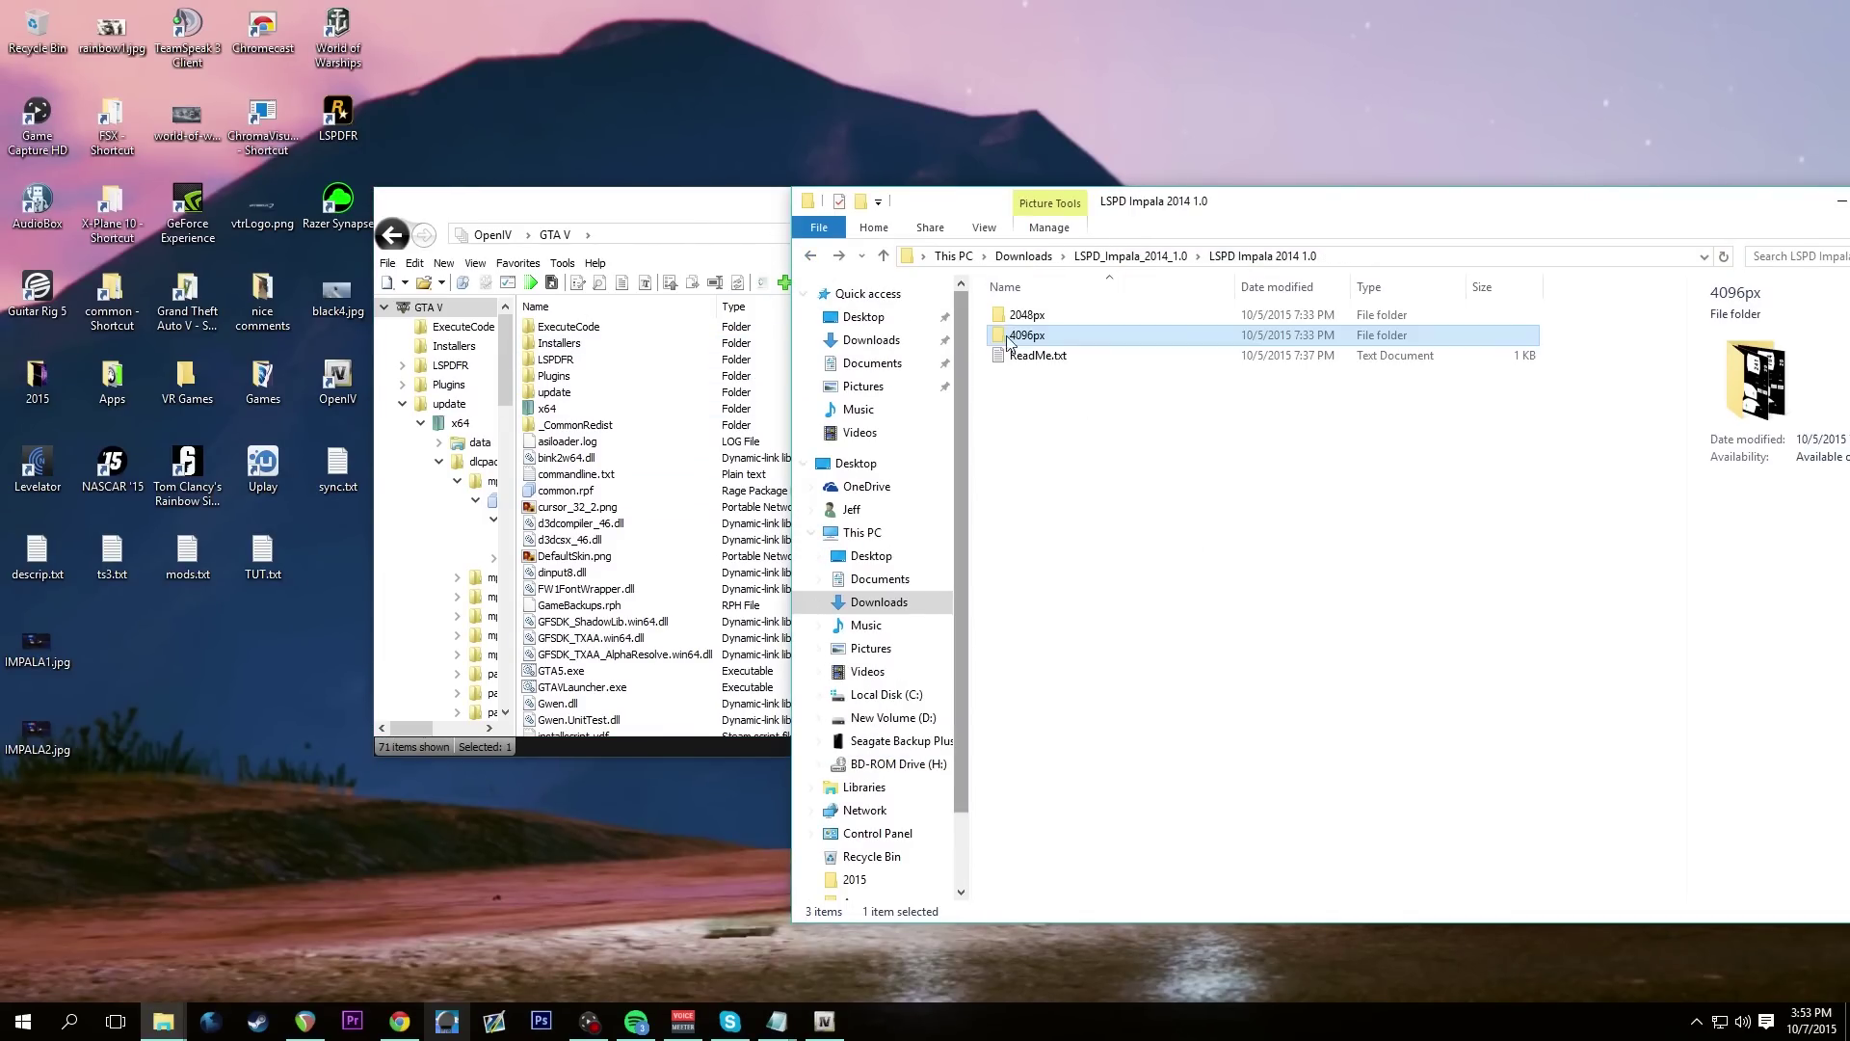
{"action": "double_click", "coordinate": [1039, 310]}
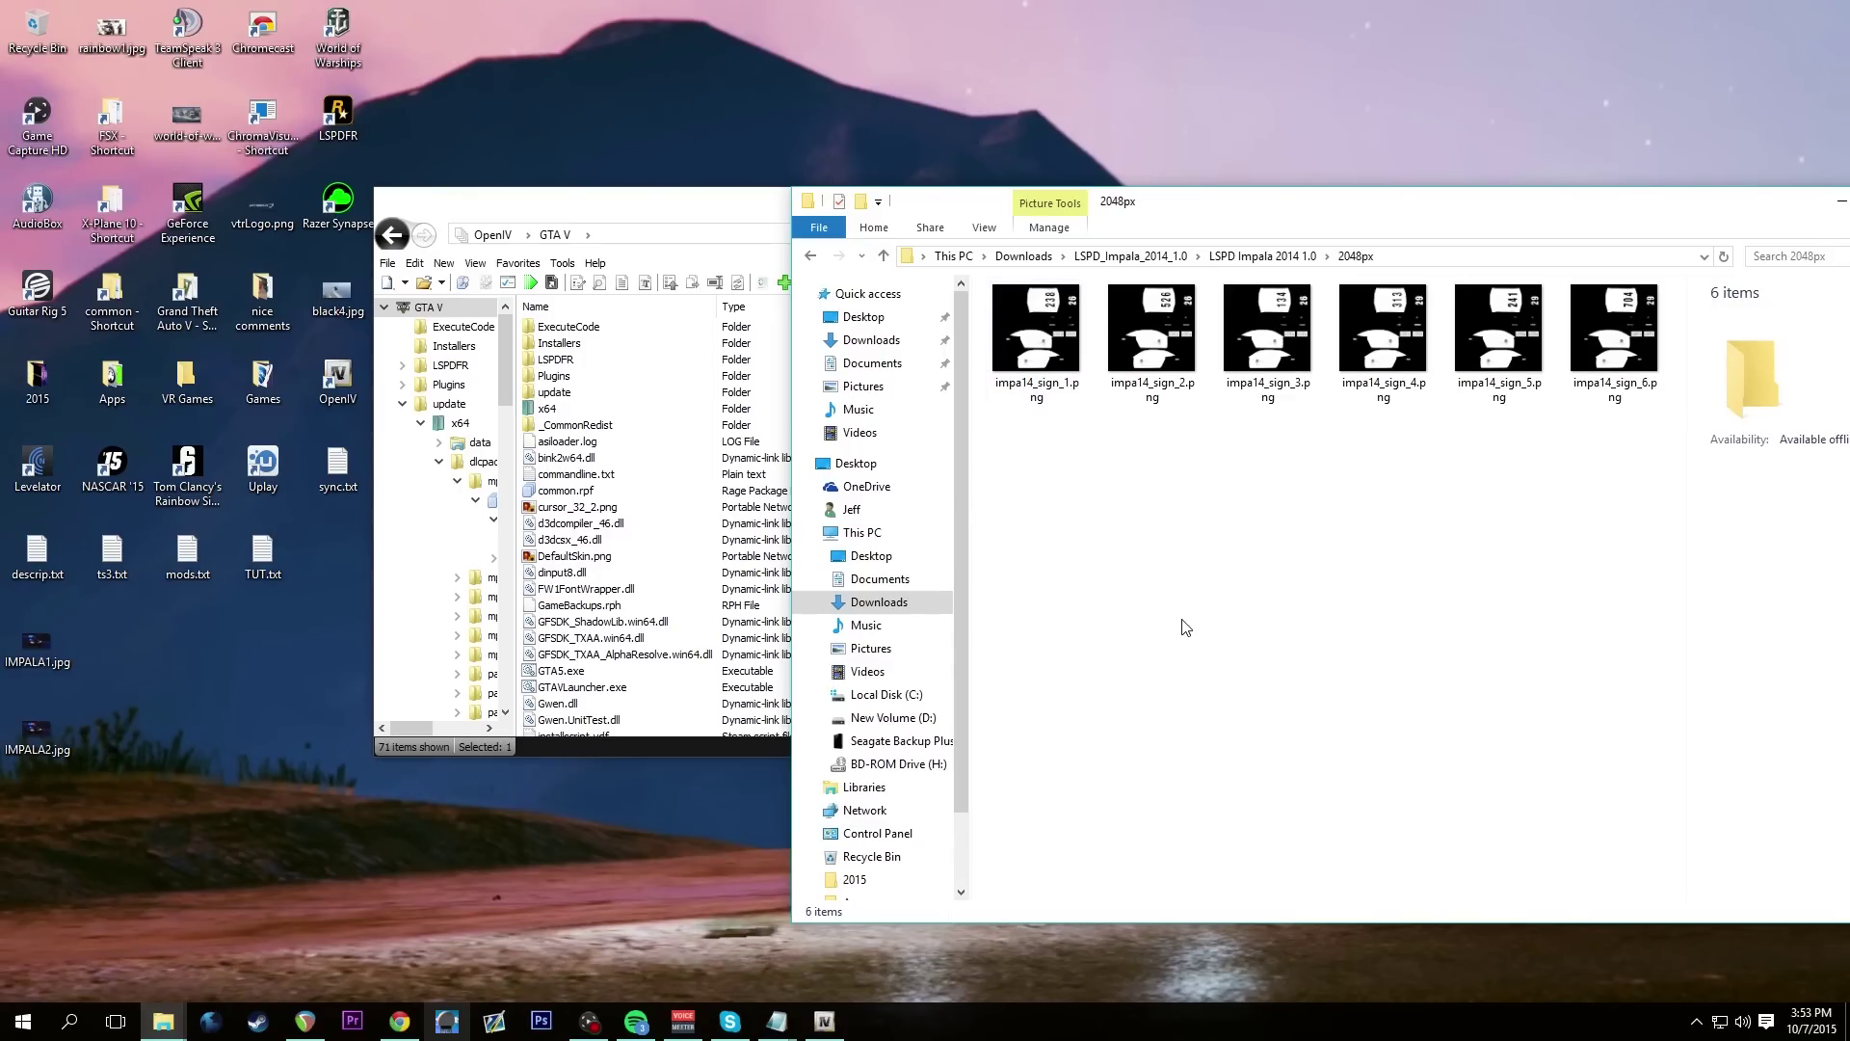
{"action": "left_click", "coordinate": [617, 588]}
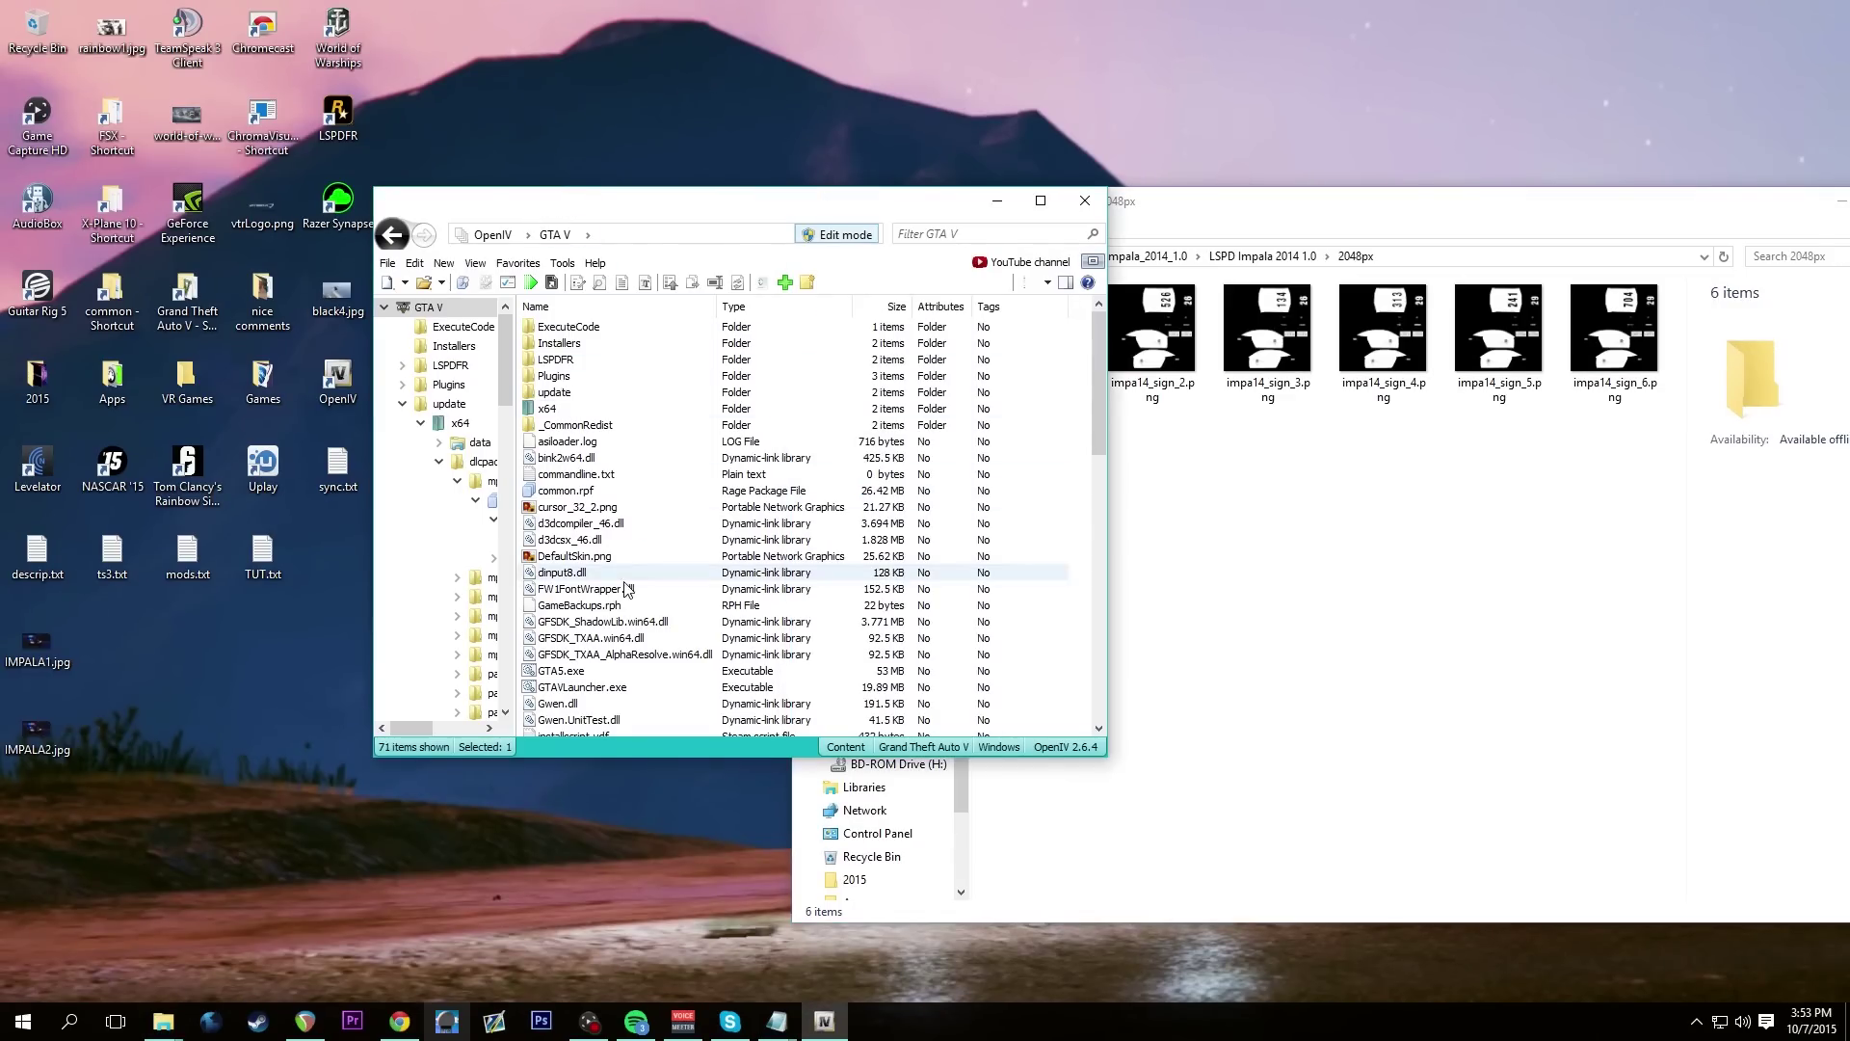
Open x64e.rpf > levels > gta5 > vehicles.rpf in OpenIV
{"action": "scroll", "coordinate": [628, 603], "scroll_direction": "down", "scroll_amount": 4}
{"action": "scroll", "coordinate": [629, 602], "scroll_direction": "up", "scroll_amount": 4}
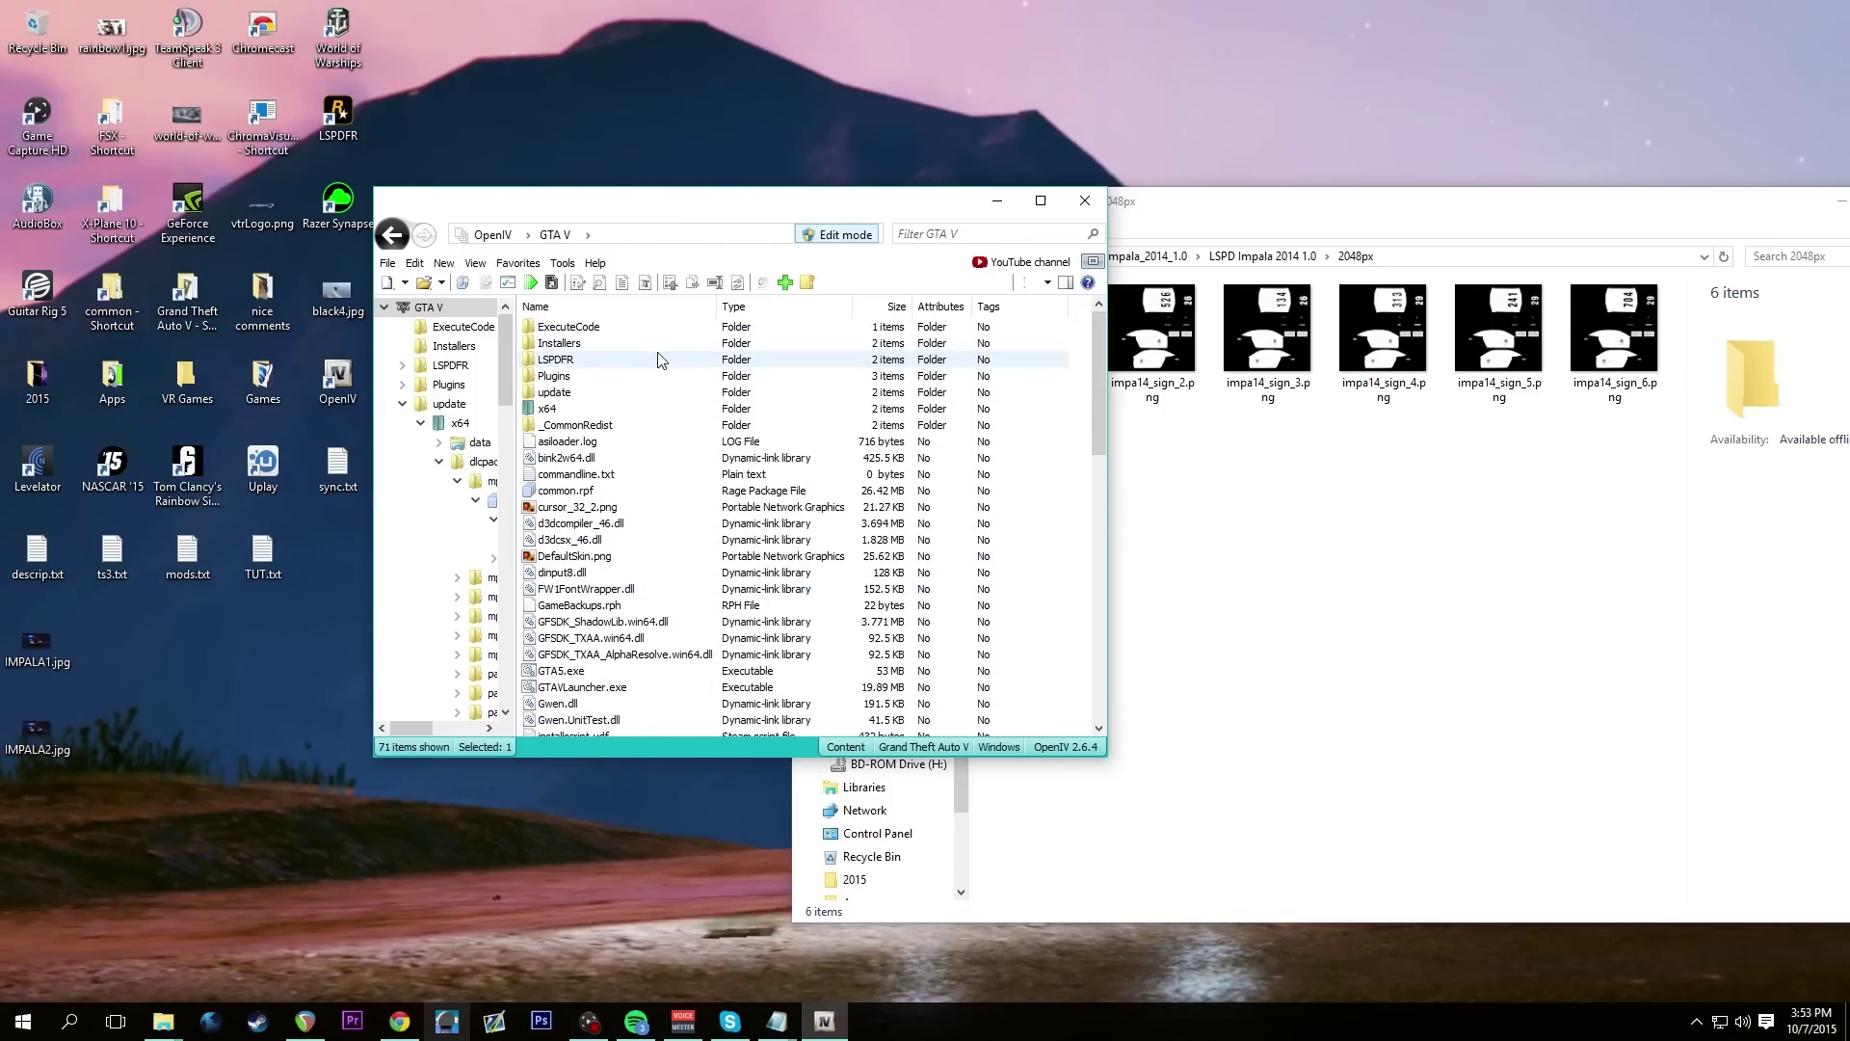
{"action": "scroll", "coordinate": [621, 636], "scroll_direction": "down", "scroll_amount": 6}
{"action": "scroll", "coordinate": [622, 640], "scroll_direction": "down", "scroll_amount": 5}
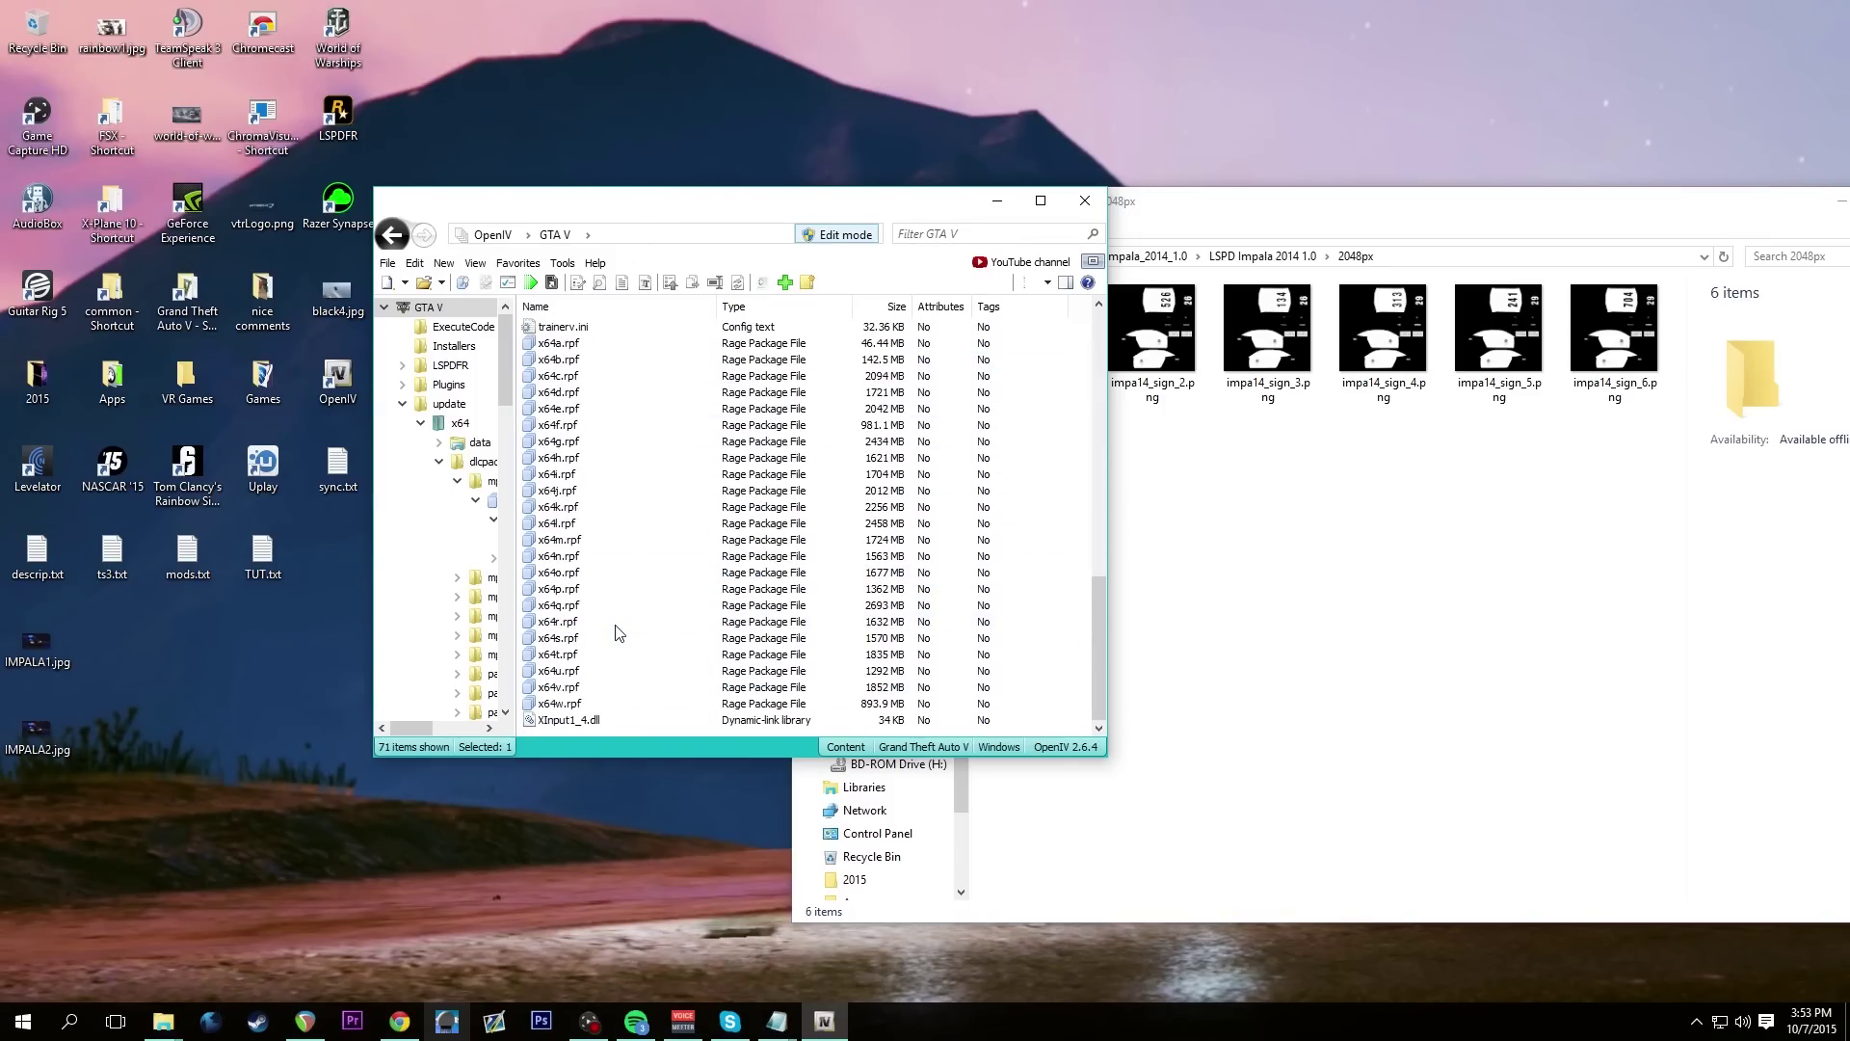
{"action": "double_click", "coordinate": [536, 412]}
{"action": "double_click", "coordinate": [546, 327]}
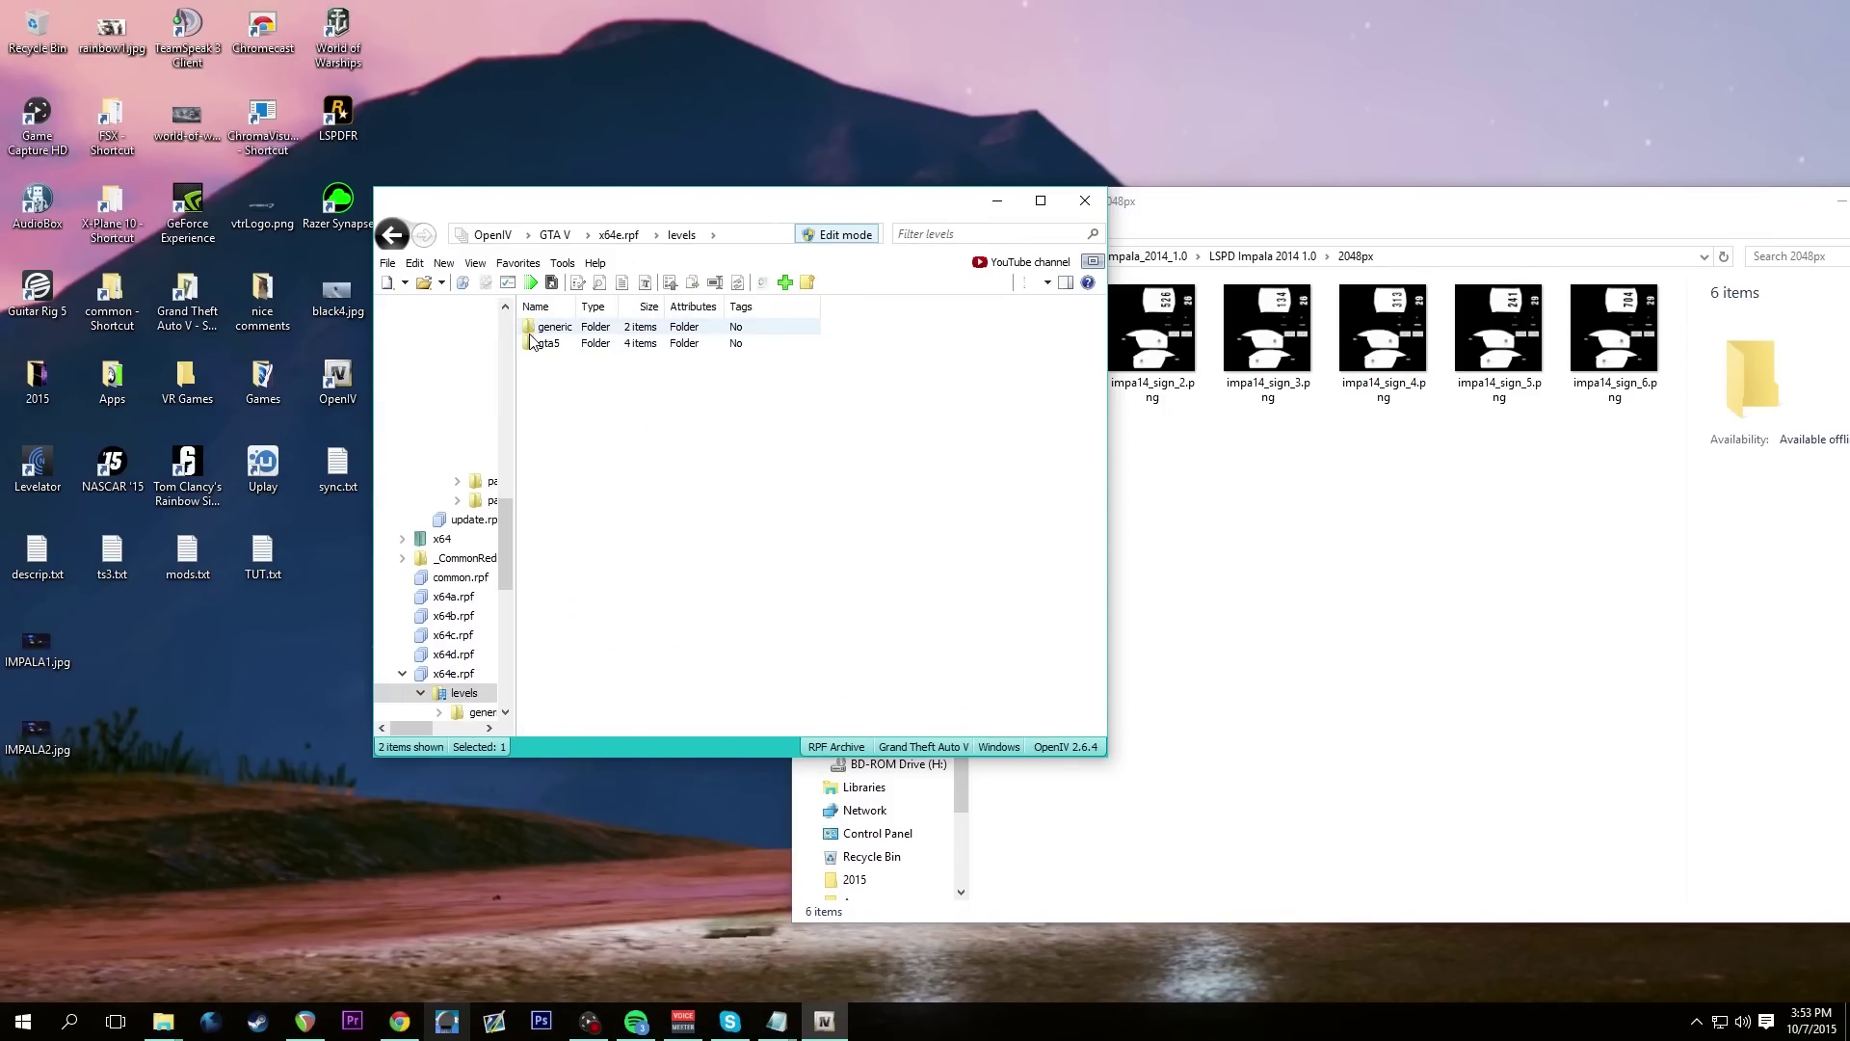
{"action": "left_click", "coordinate": [532, 346]}
{"action": "double_click", "coordinate": [532, 345]}
{"action": "double_click", "coordinate": [541, 377]}
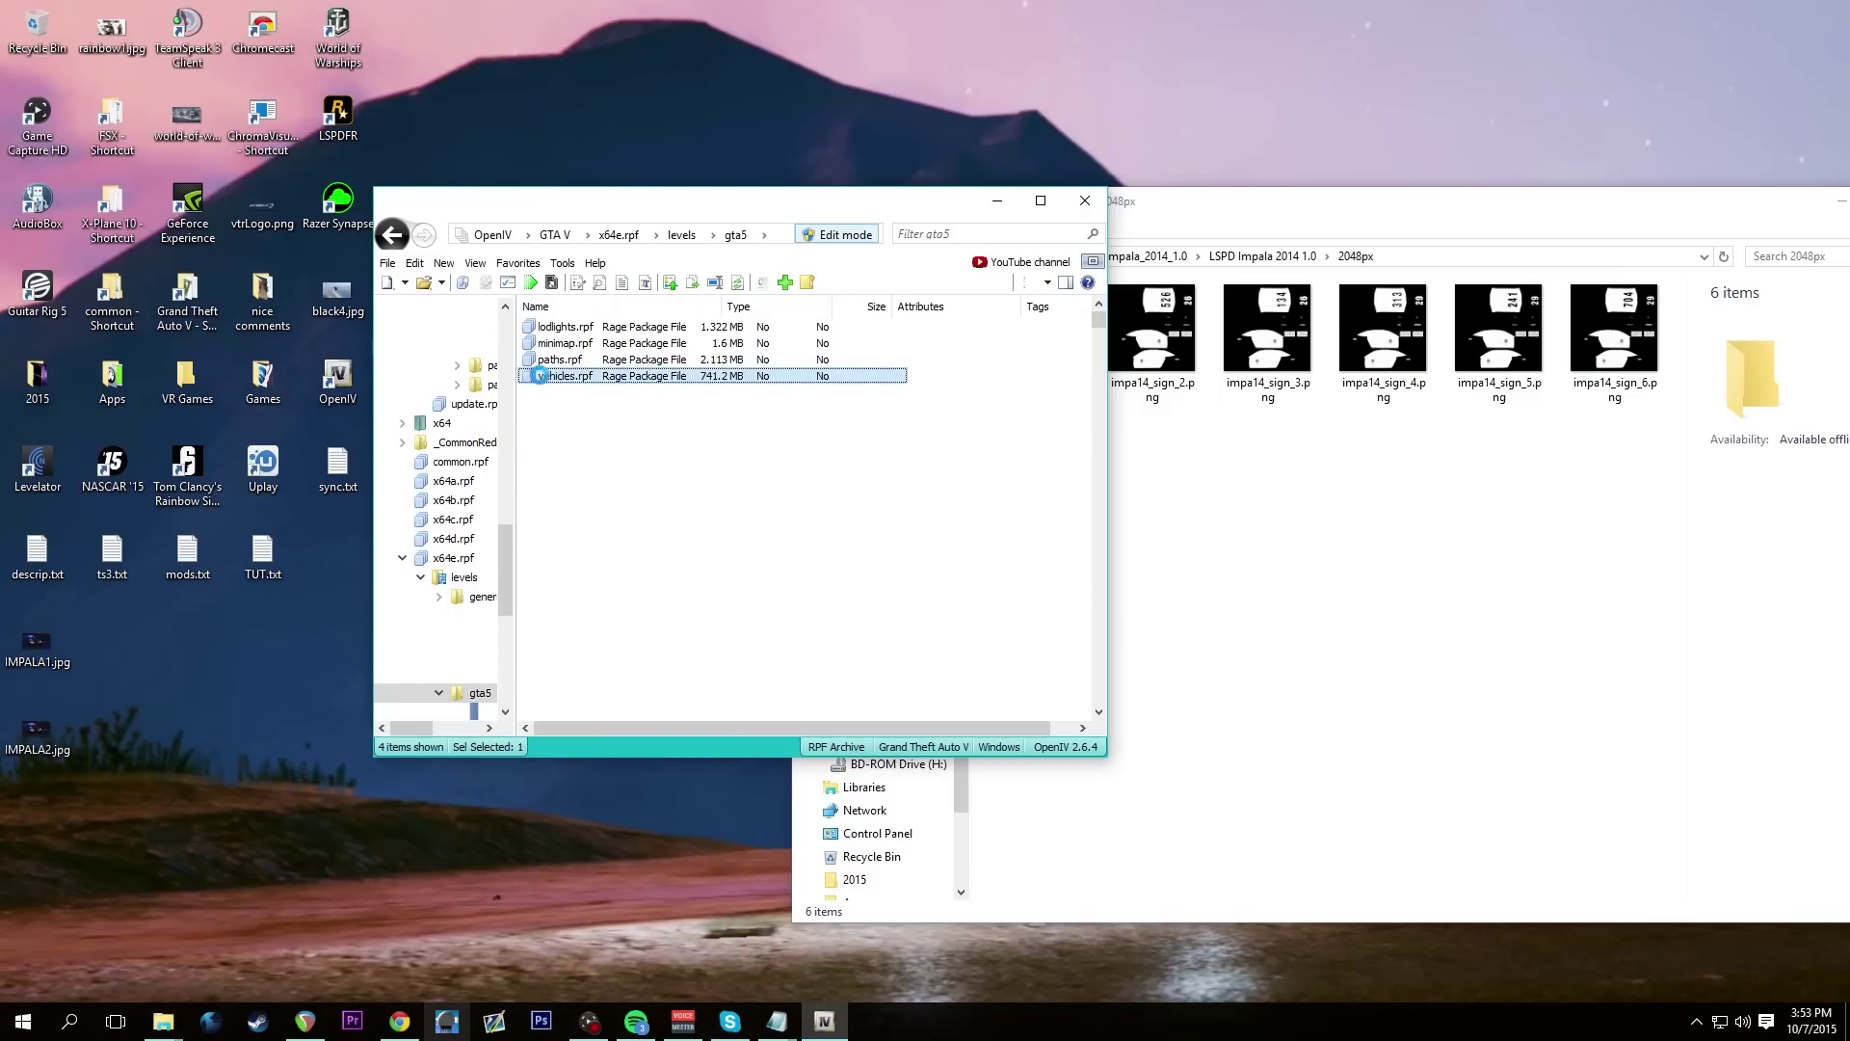
Scroll down to police3.ytd and police3+hi.ytd, ending with police3.ytd selected
{"action": "scroll", "coordinate": [646, 576], "scroll_direction": "down", "scroll_amount": 20}
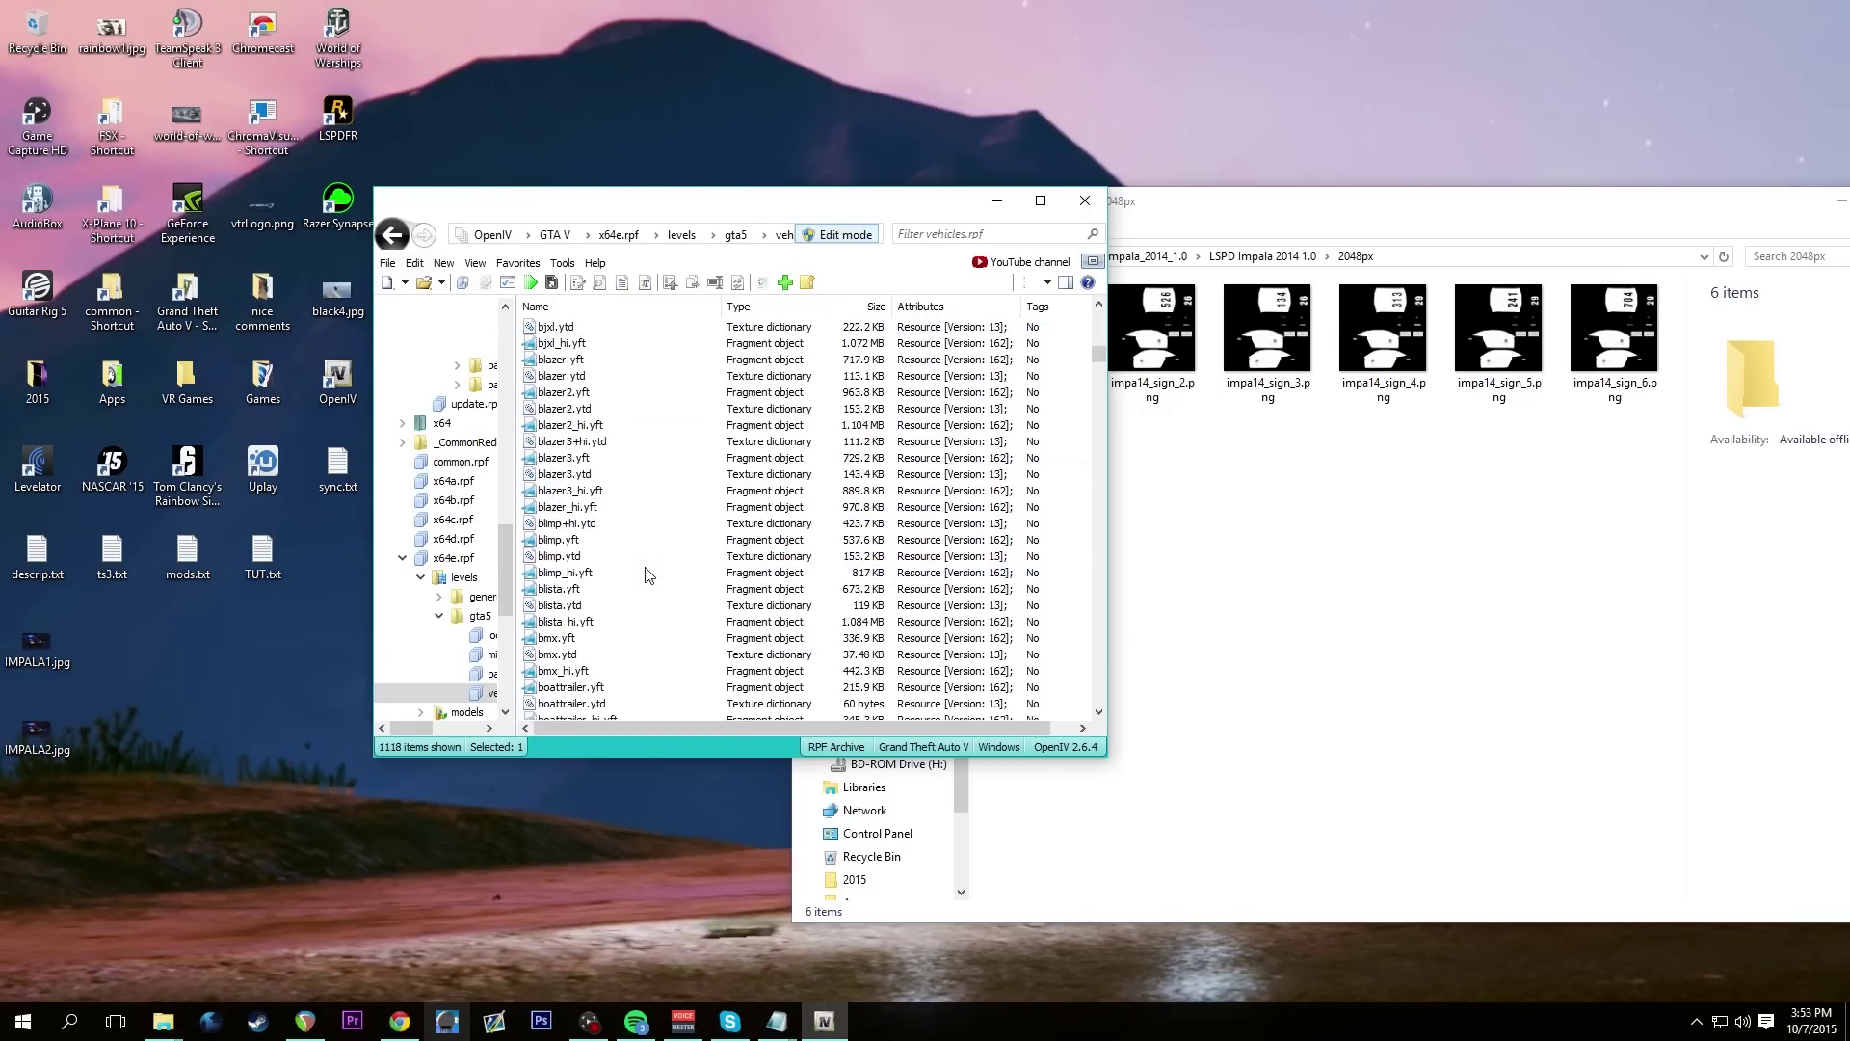
{"action": "scroll", "coordinate": [645, 575], "scroll_direction": "down", "scroll_amount": 5}
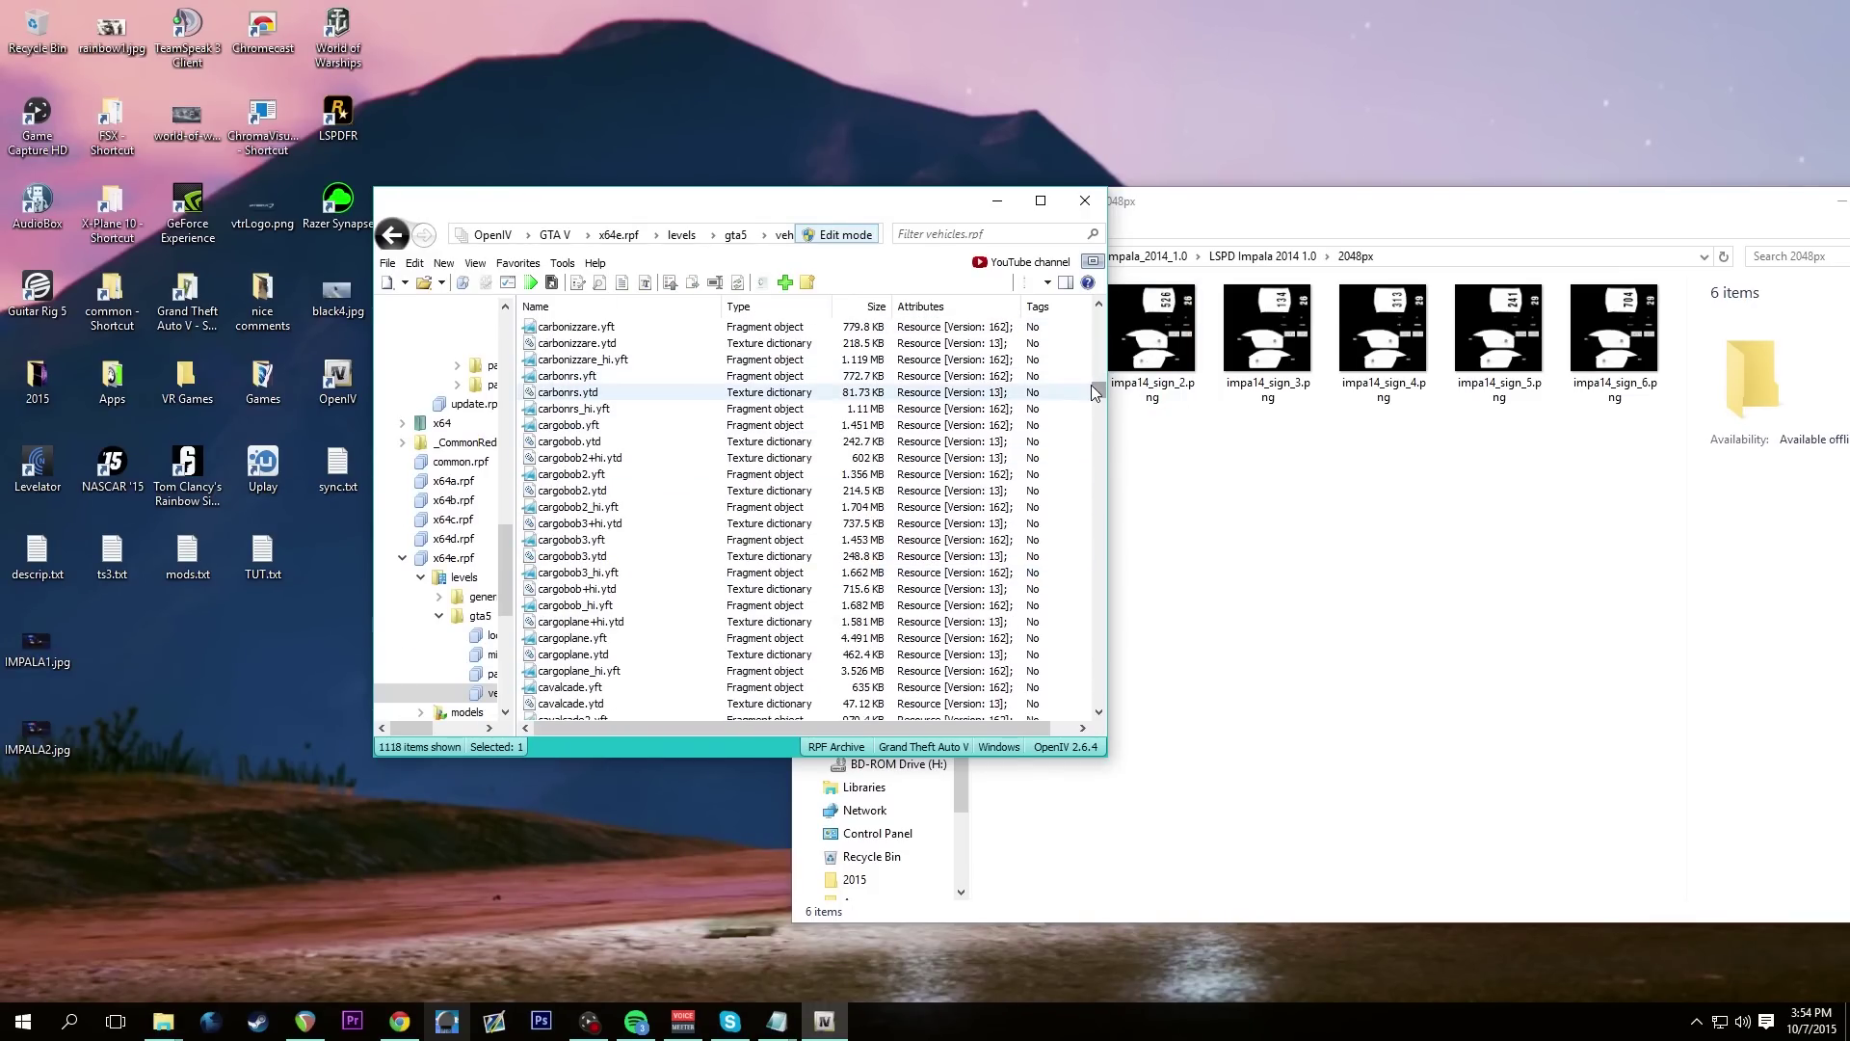
{"action": "left_click_drag", "start_coordinate": [1099, 385], "coordinate": [1101, 531]}
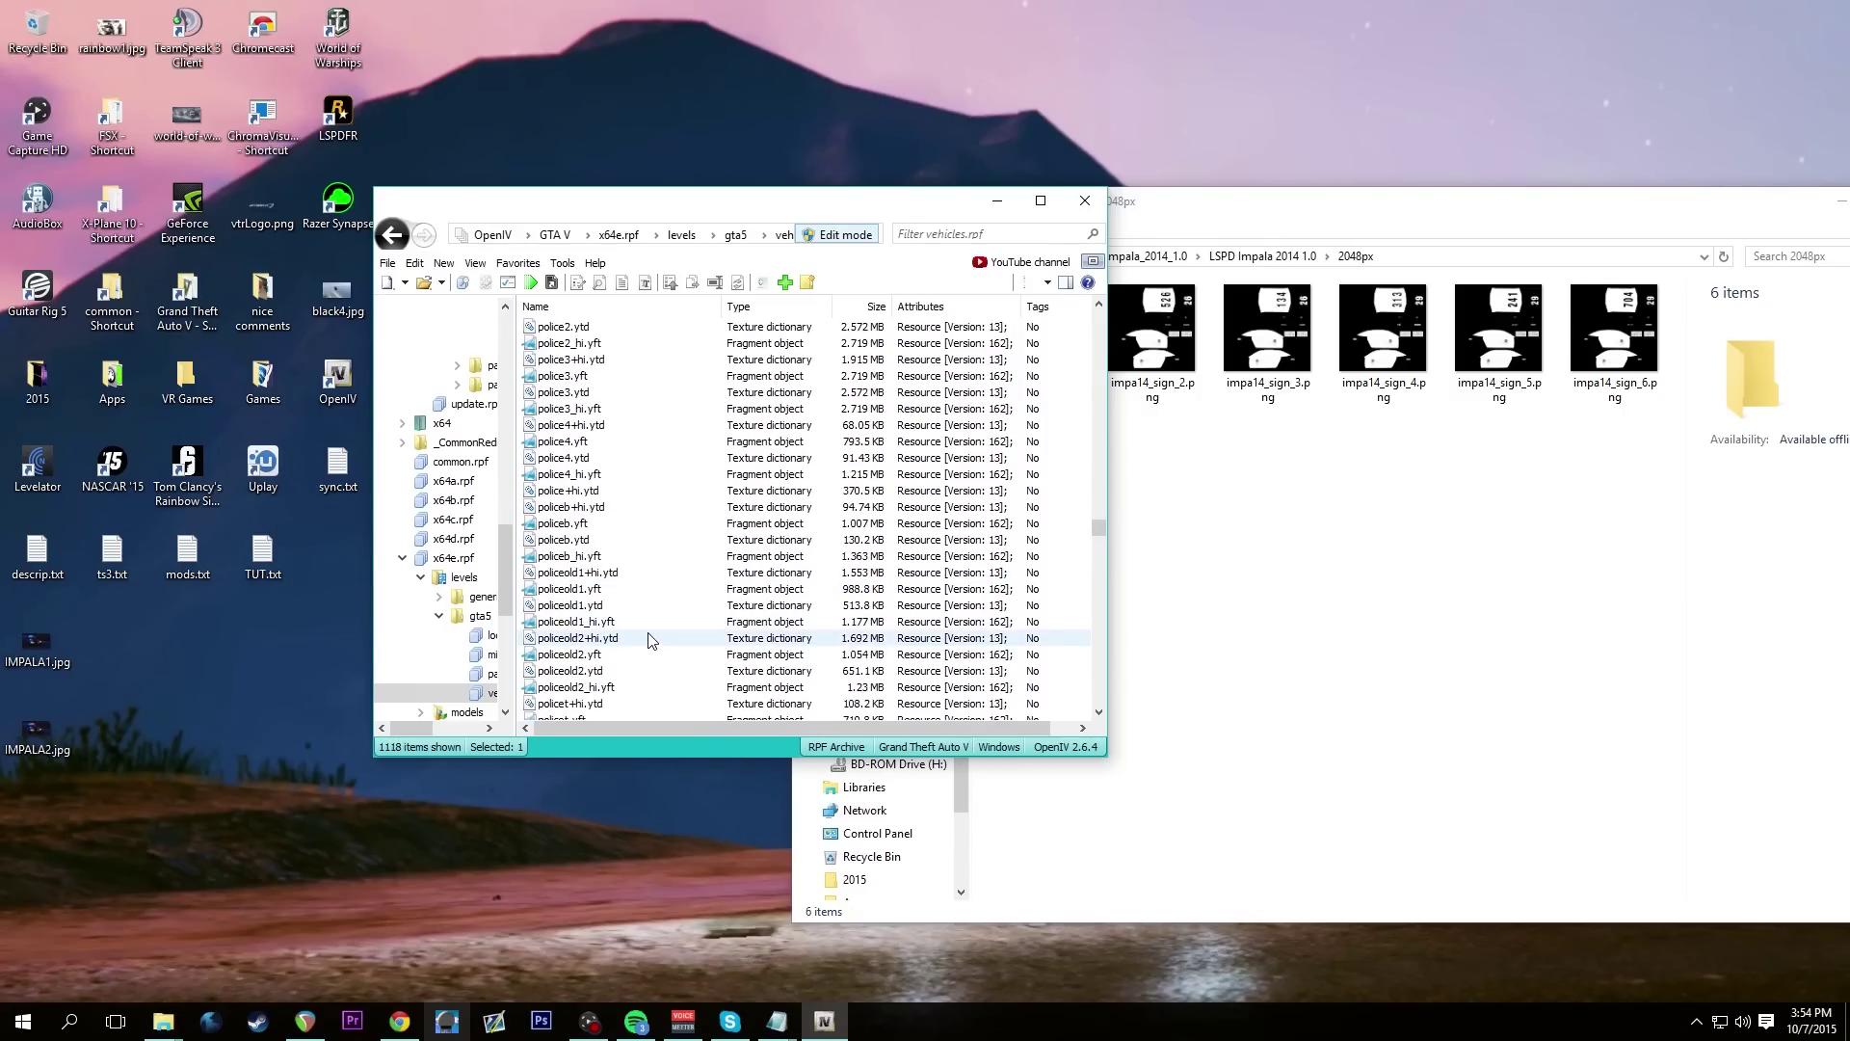
{"action": "scroll", "coordinate": [632, 604], "scroll_direction": "up", "scroll_amount": 4}
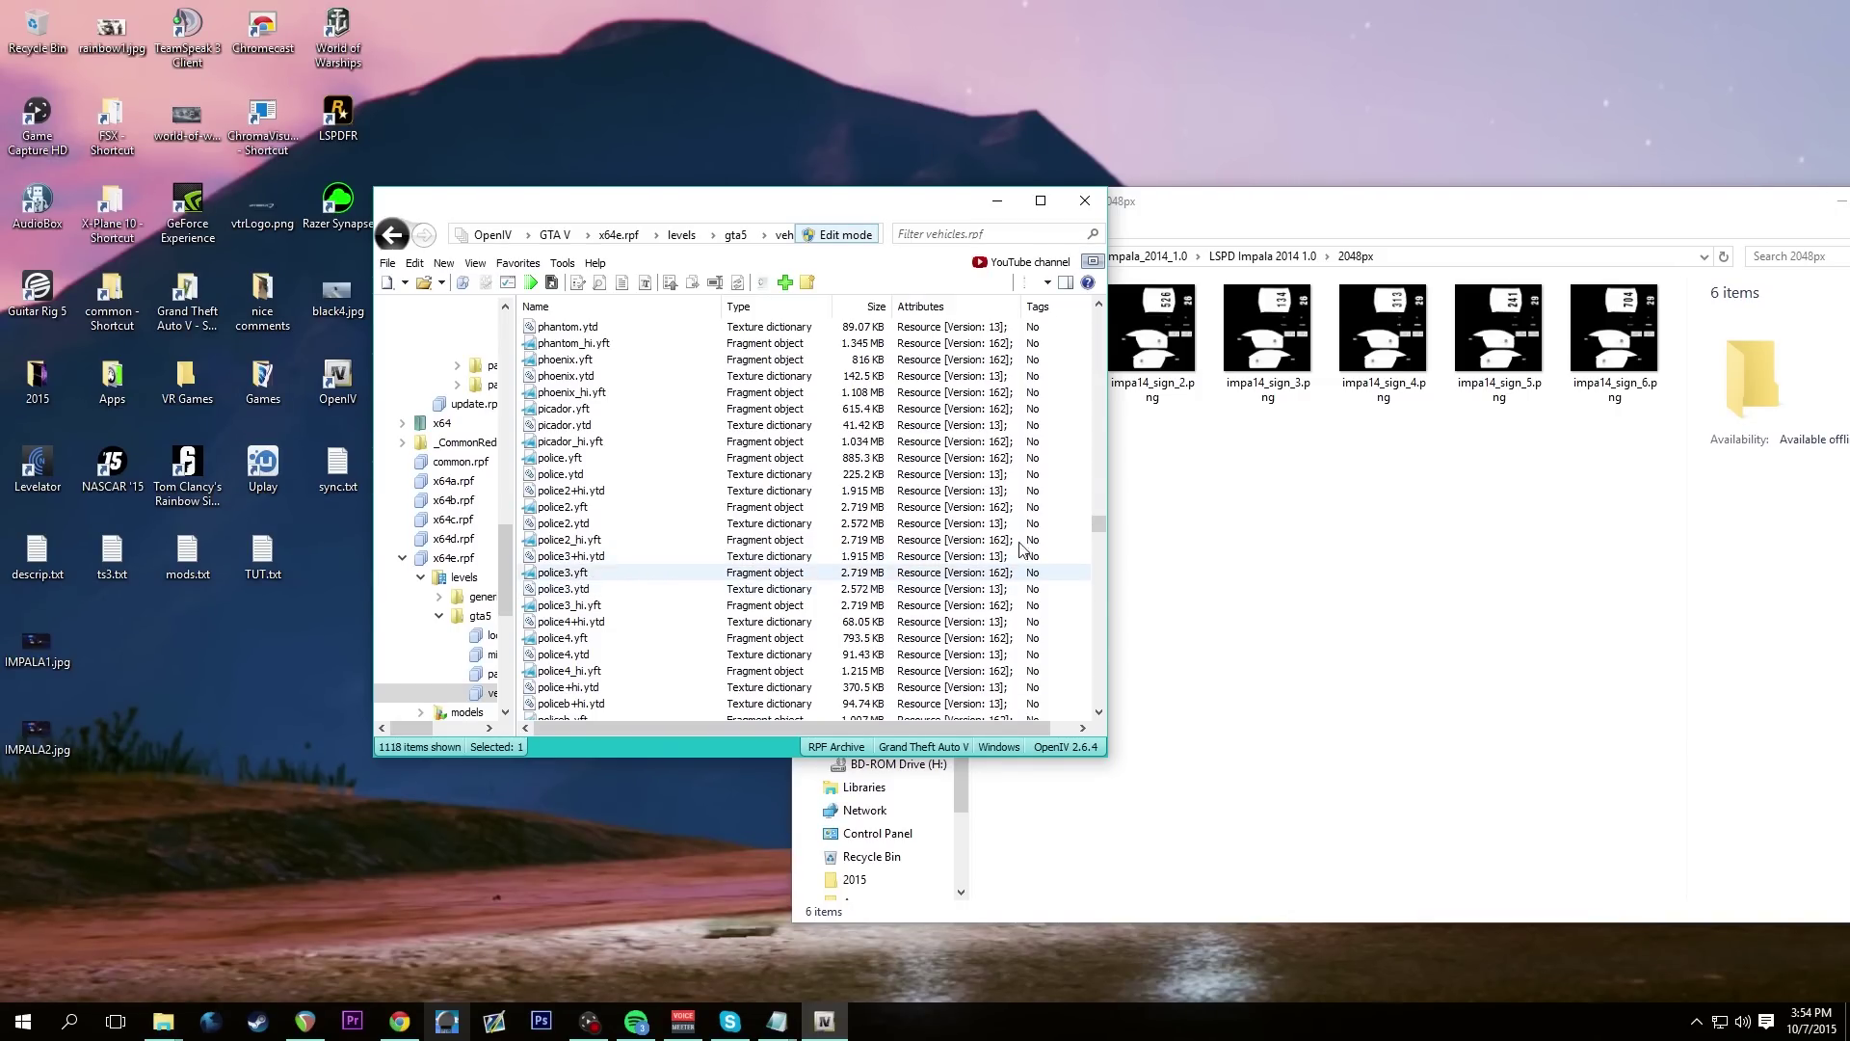
{"action": "left_click", "coordinate": [567, 597]}
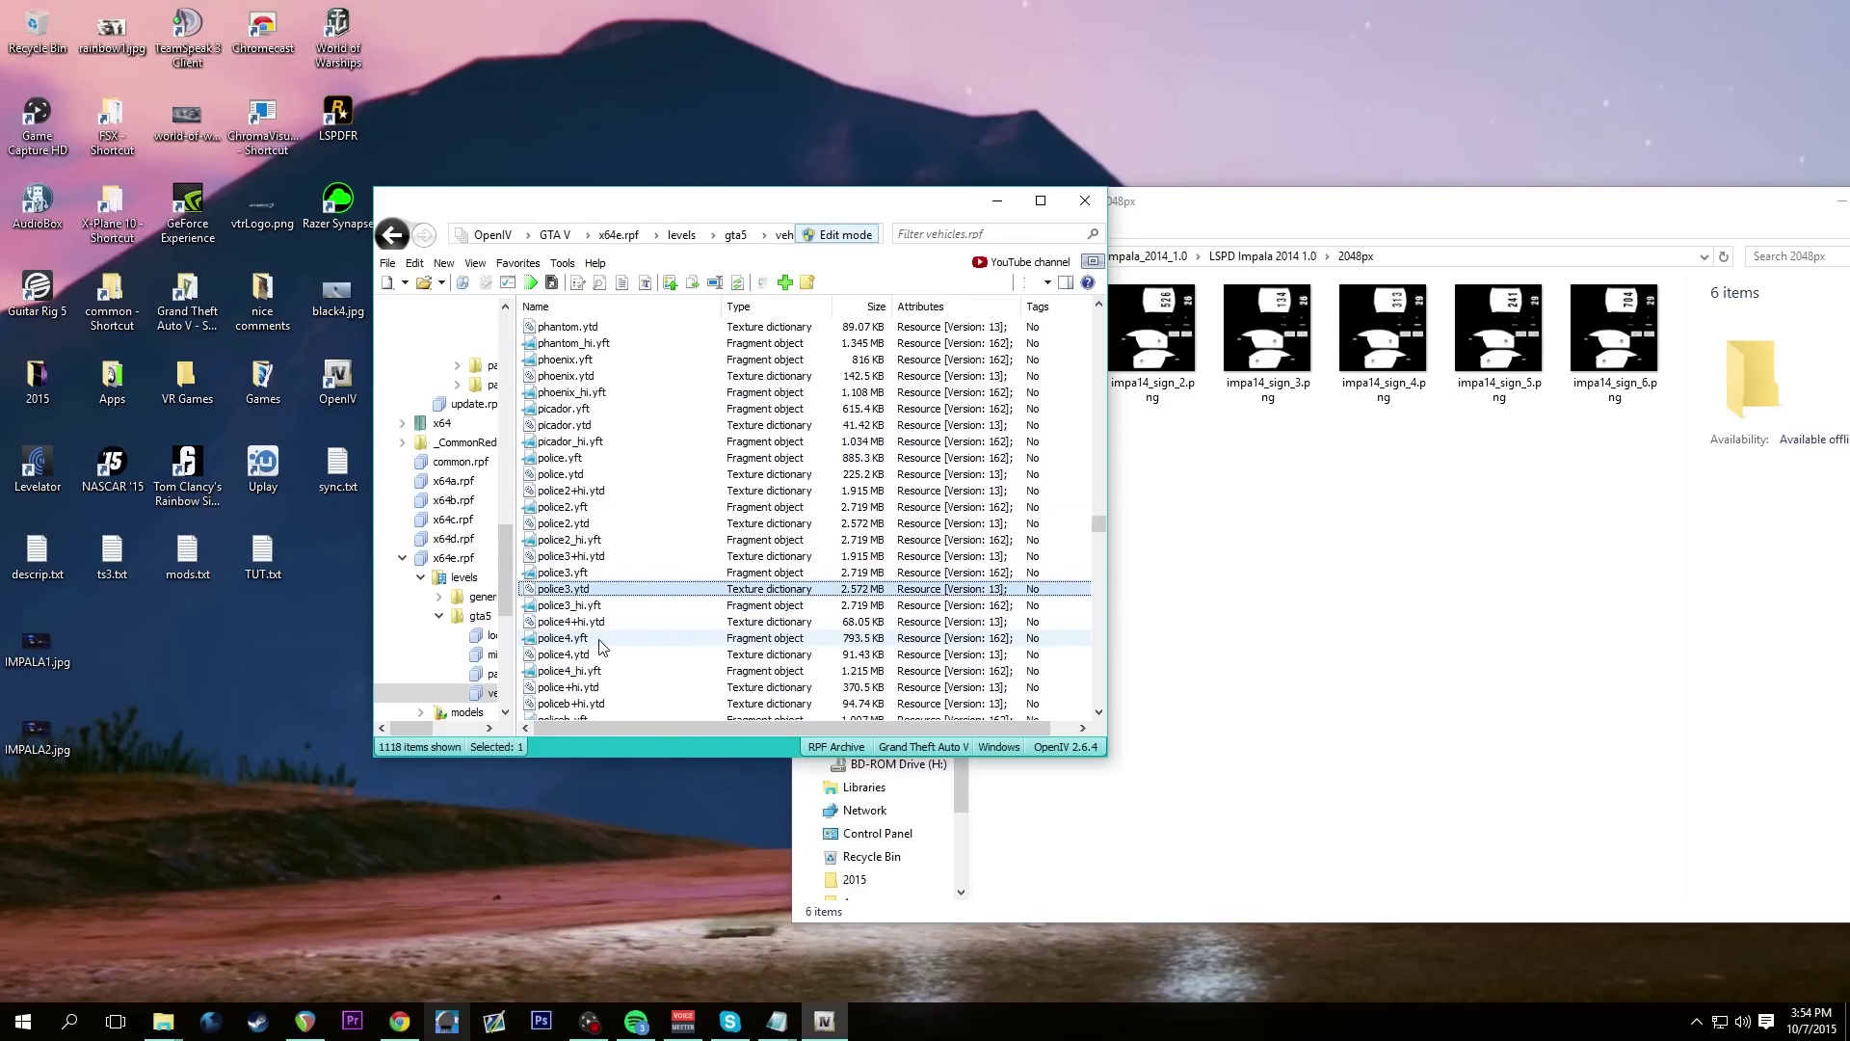
{"action": "left_click", "coordinate": [577, 558]}
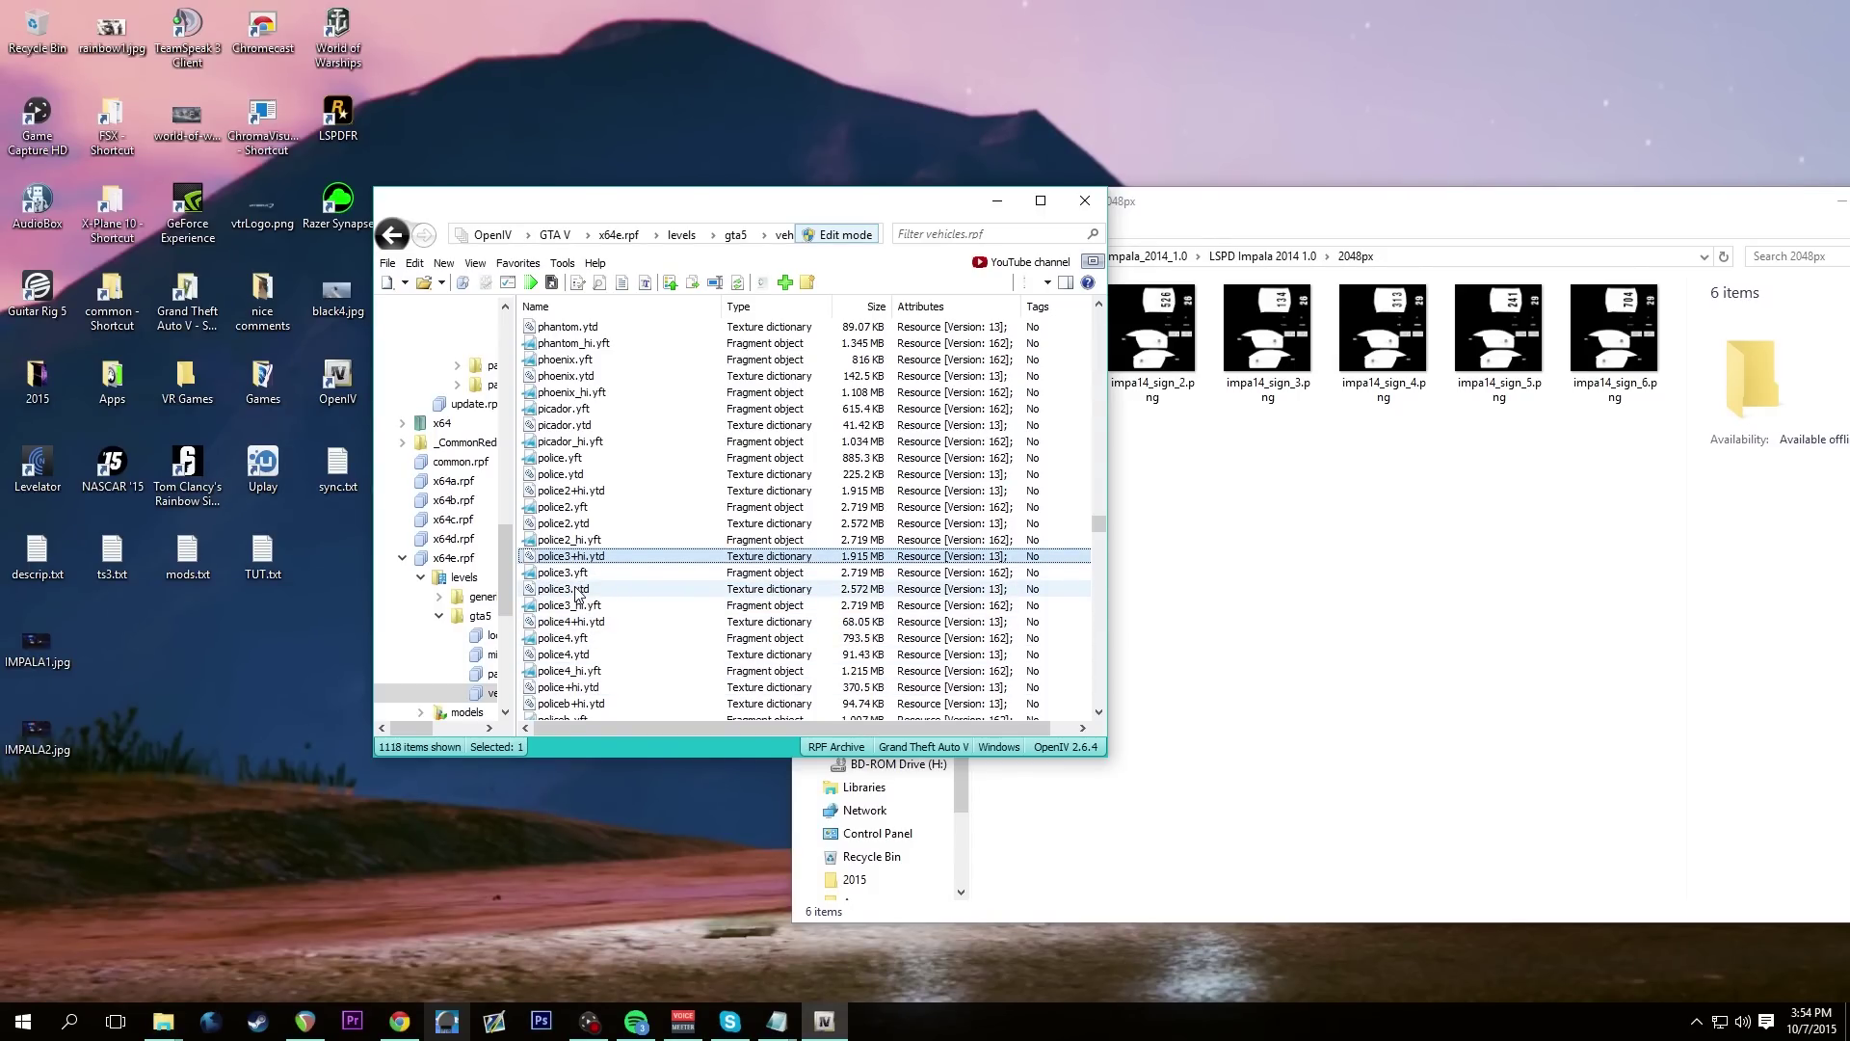
{"action": "left_click", "coordinate": [588, 589]}
Inspect the textures of police3.ytd and police3+hi.ytd, cancelling each editor without saving
{"action": "double_click", "coordinate": [639, 589]}
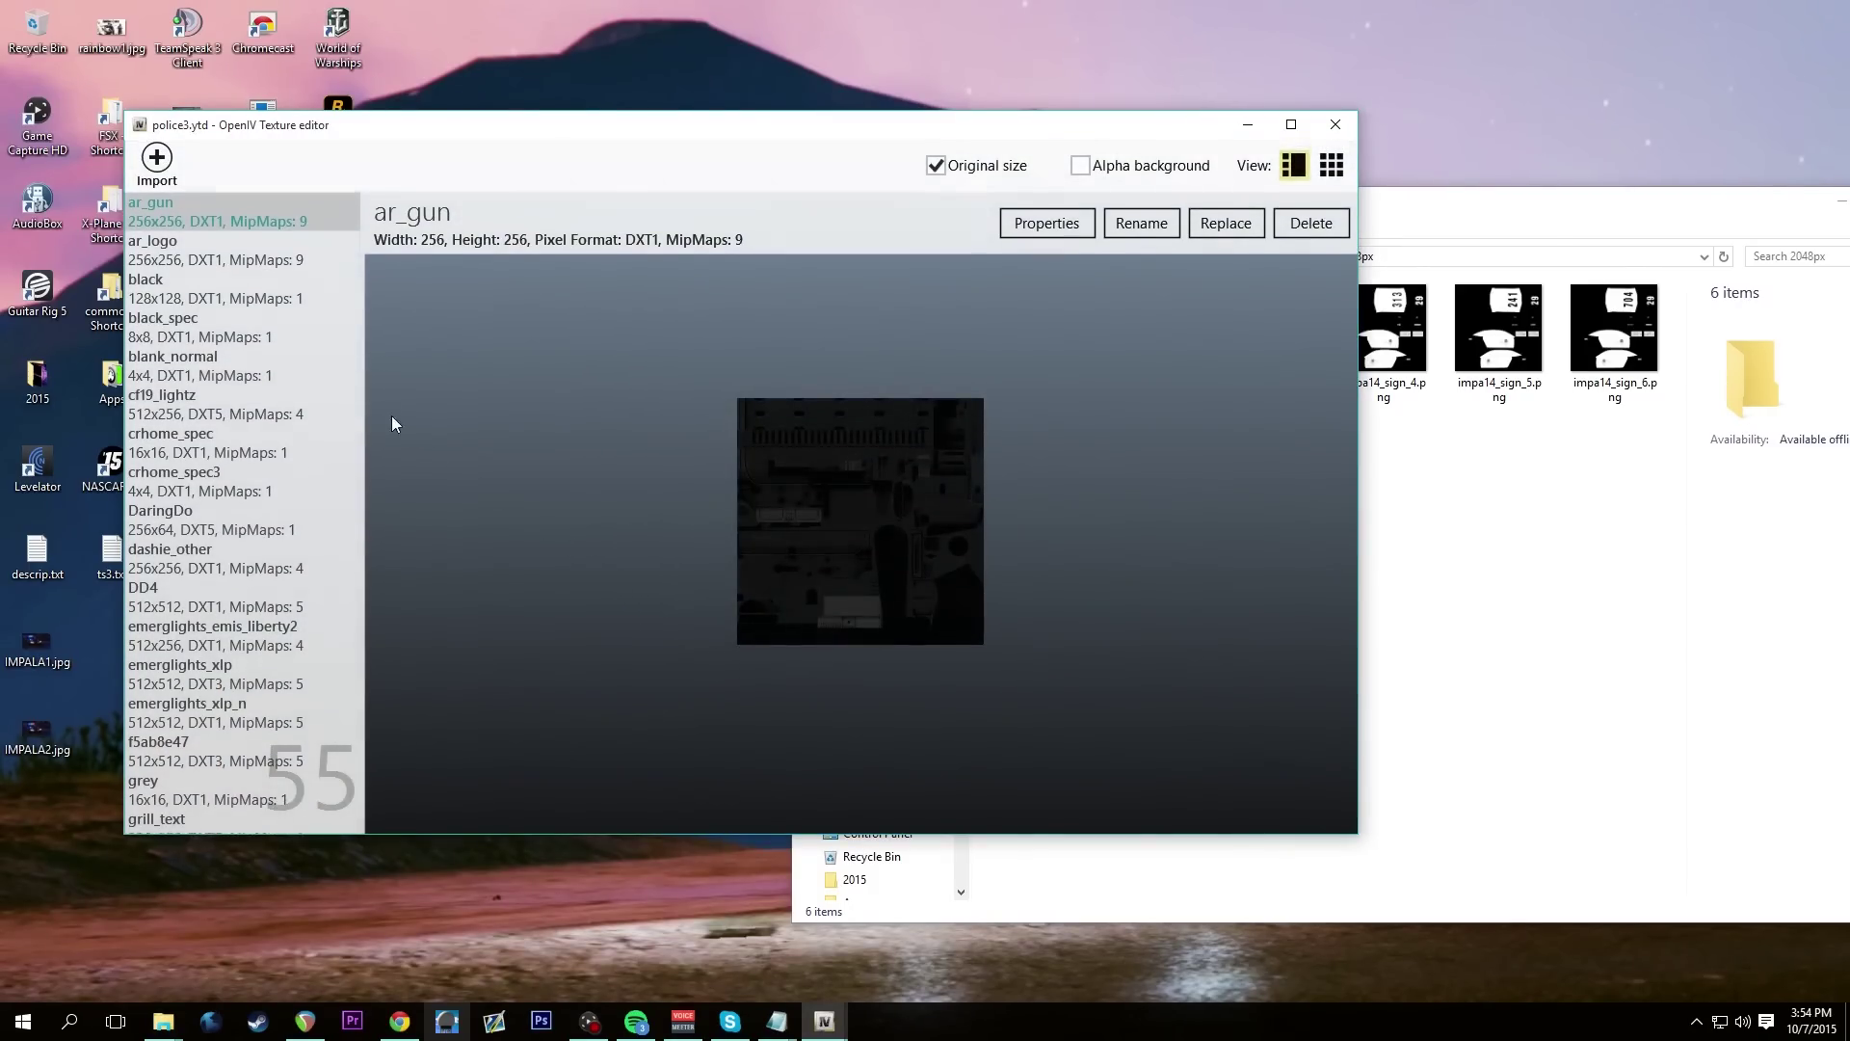
{"action": "left_click_drag", "start_coordinate": [357, 270], "coordinate": [364, 420]}
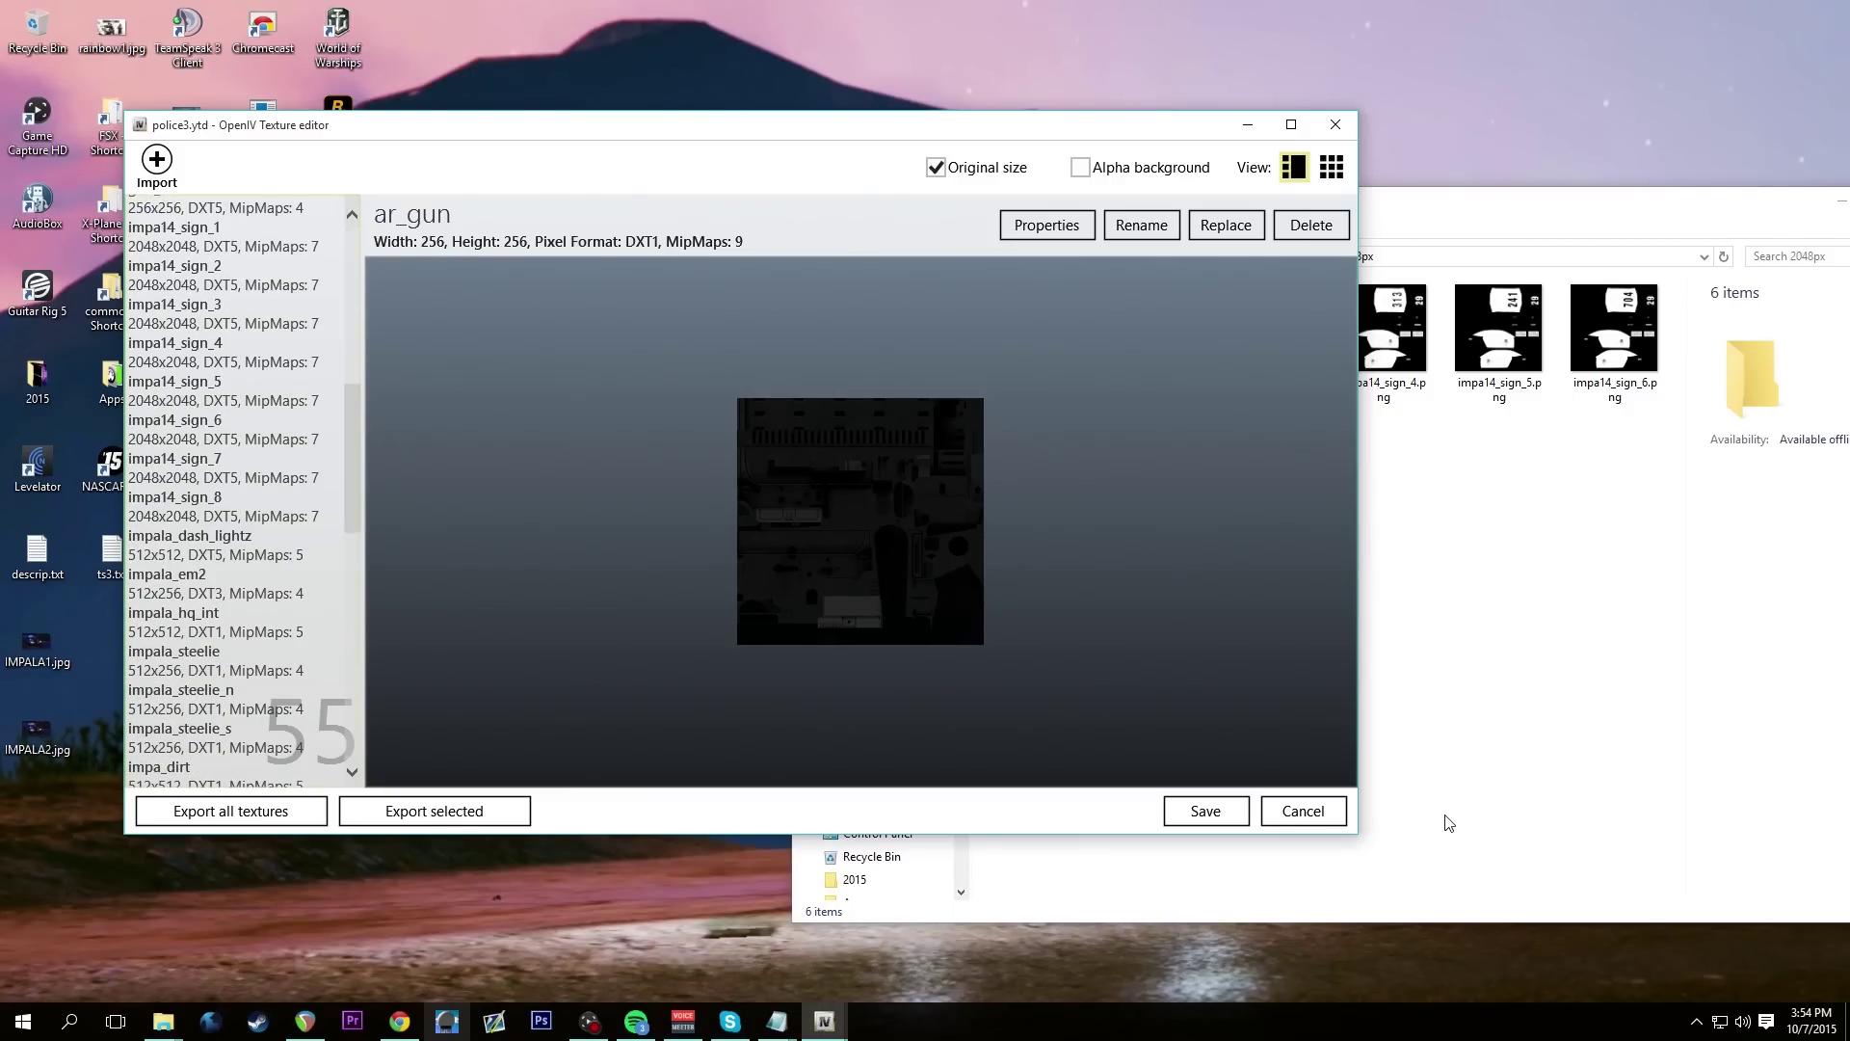
{"action": "left_click", "coordinate": [1303, 811]}
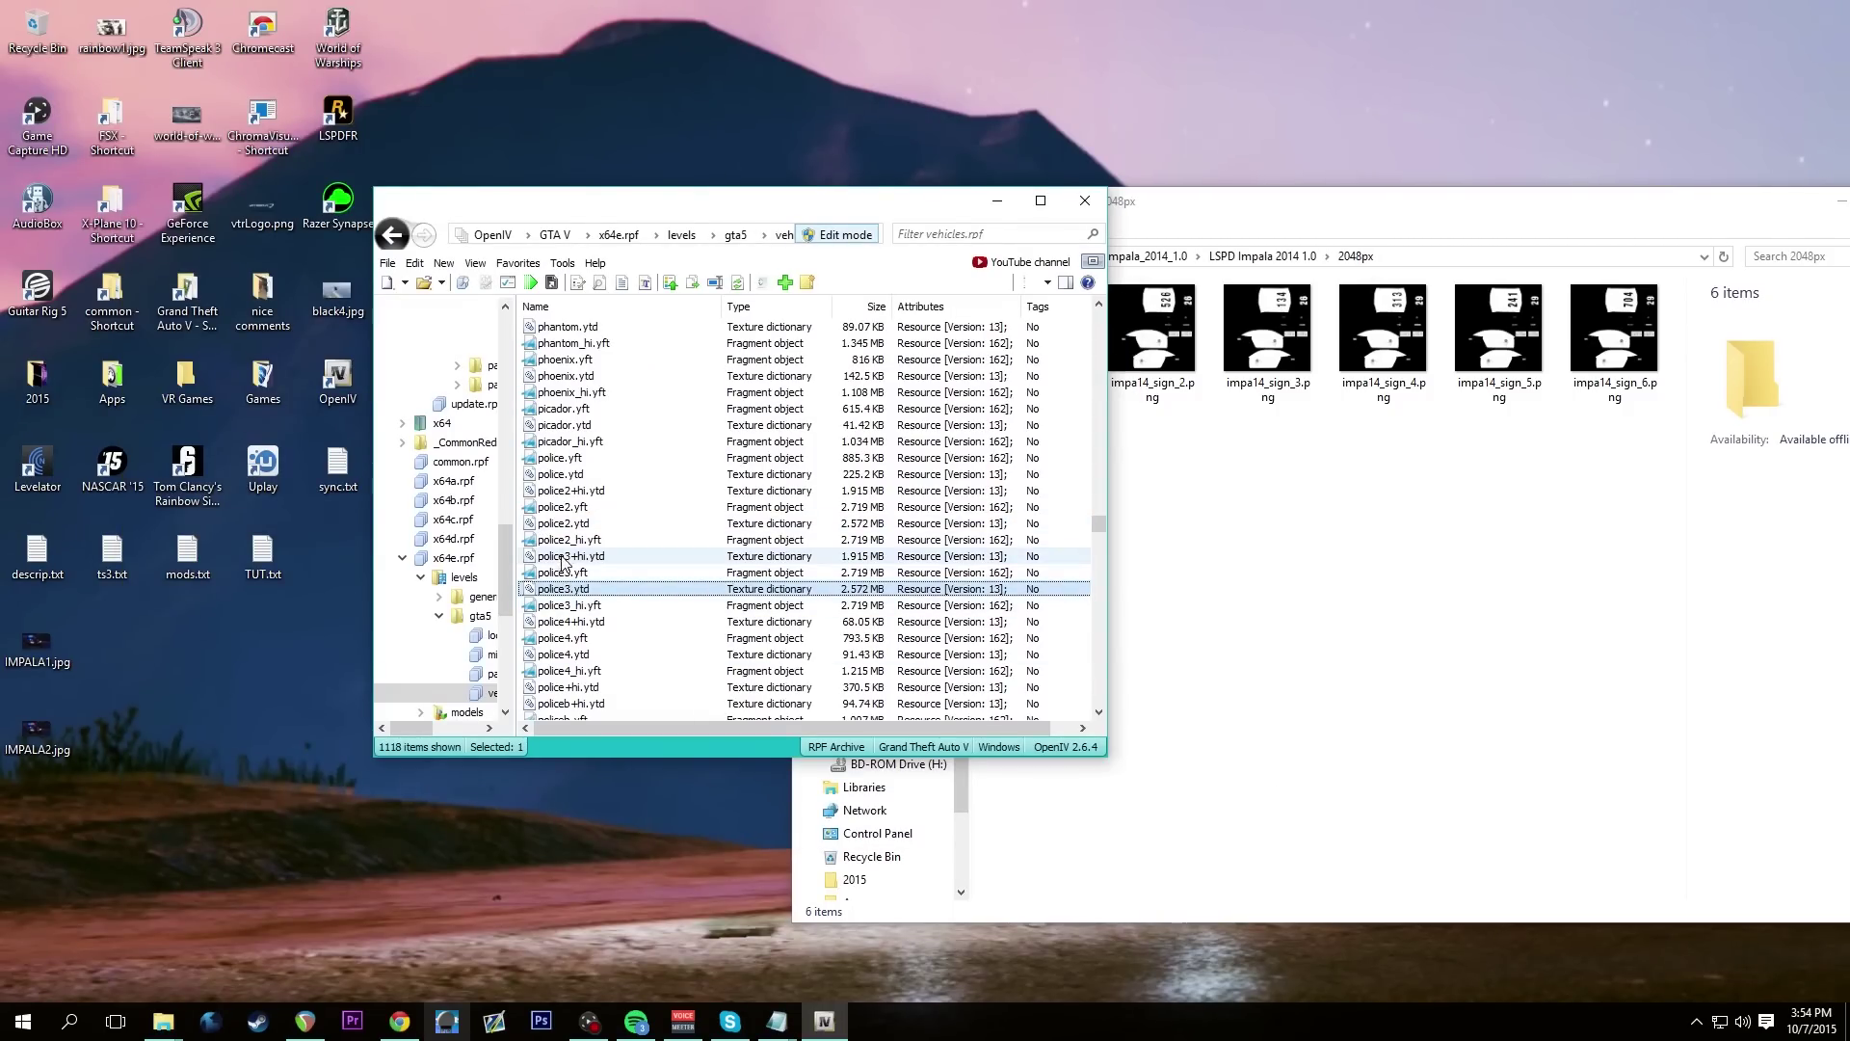
{"action": "double_click", "coordinate": [566, 558]}
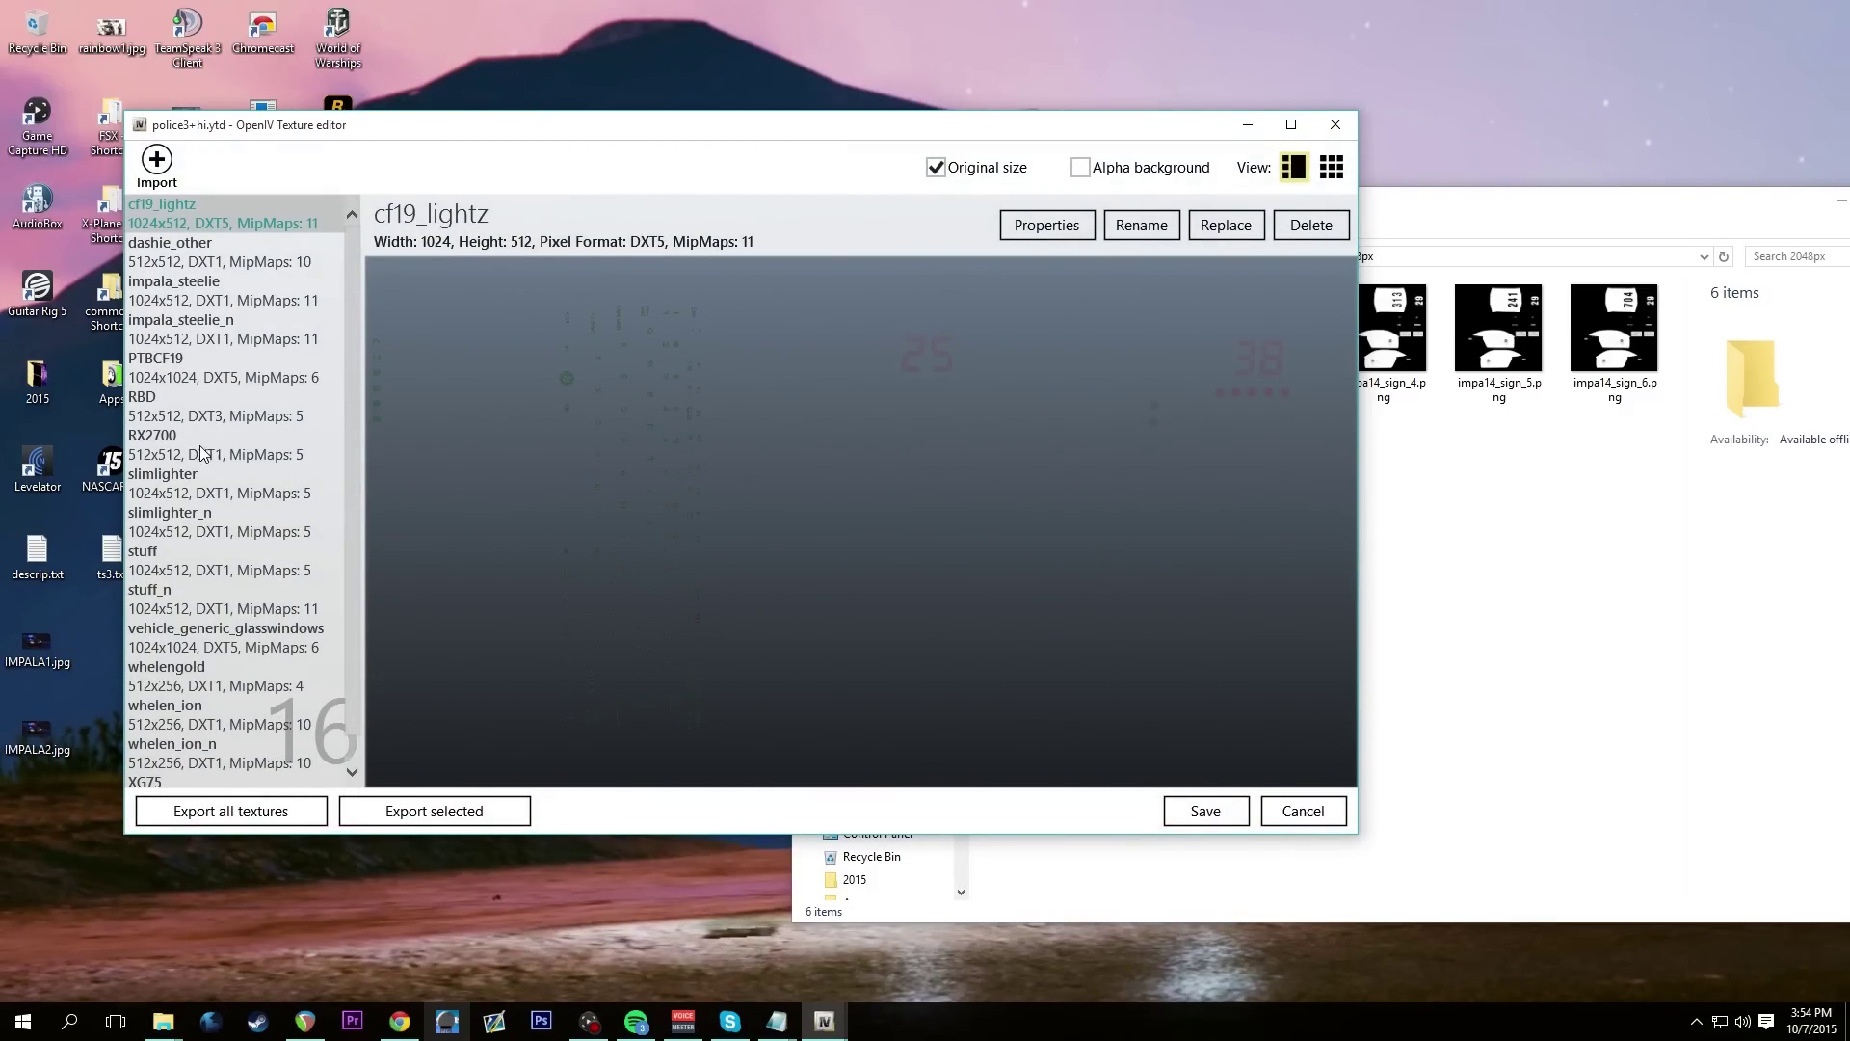
{"action": "left_click", "coordinate": [1303, 812]}
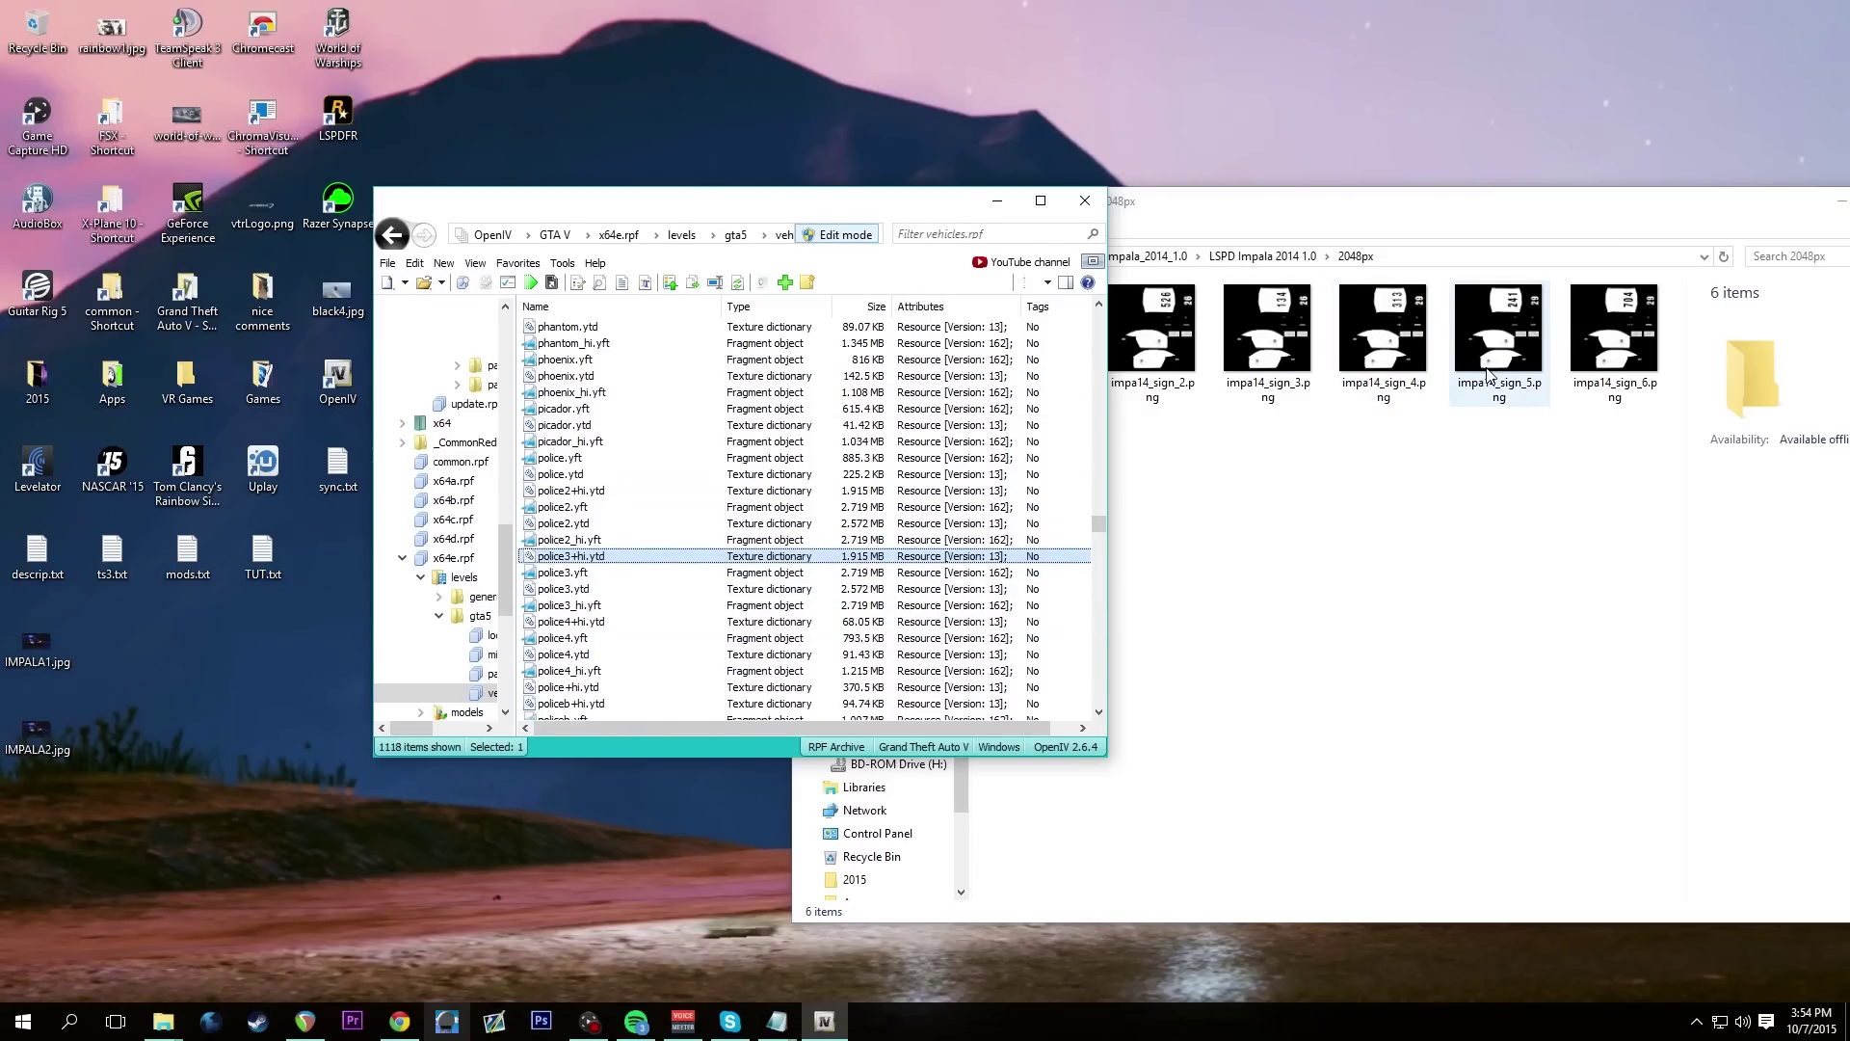
Close police3.ytd's editor, switch Edit mode off, and reopen police3.ytd read-only
{"action": "left_click", "coordinate": [559, 590]}
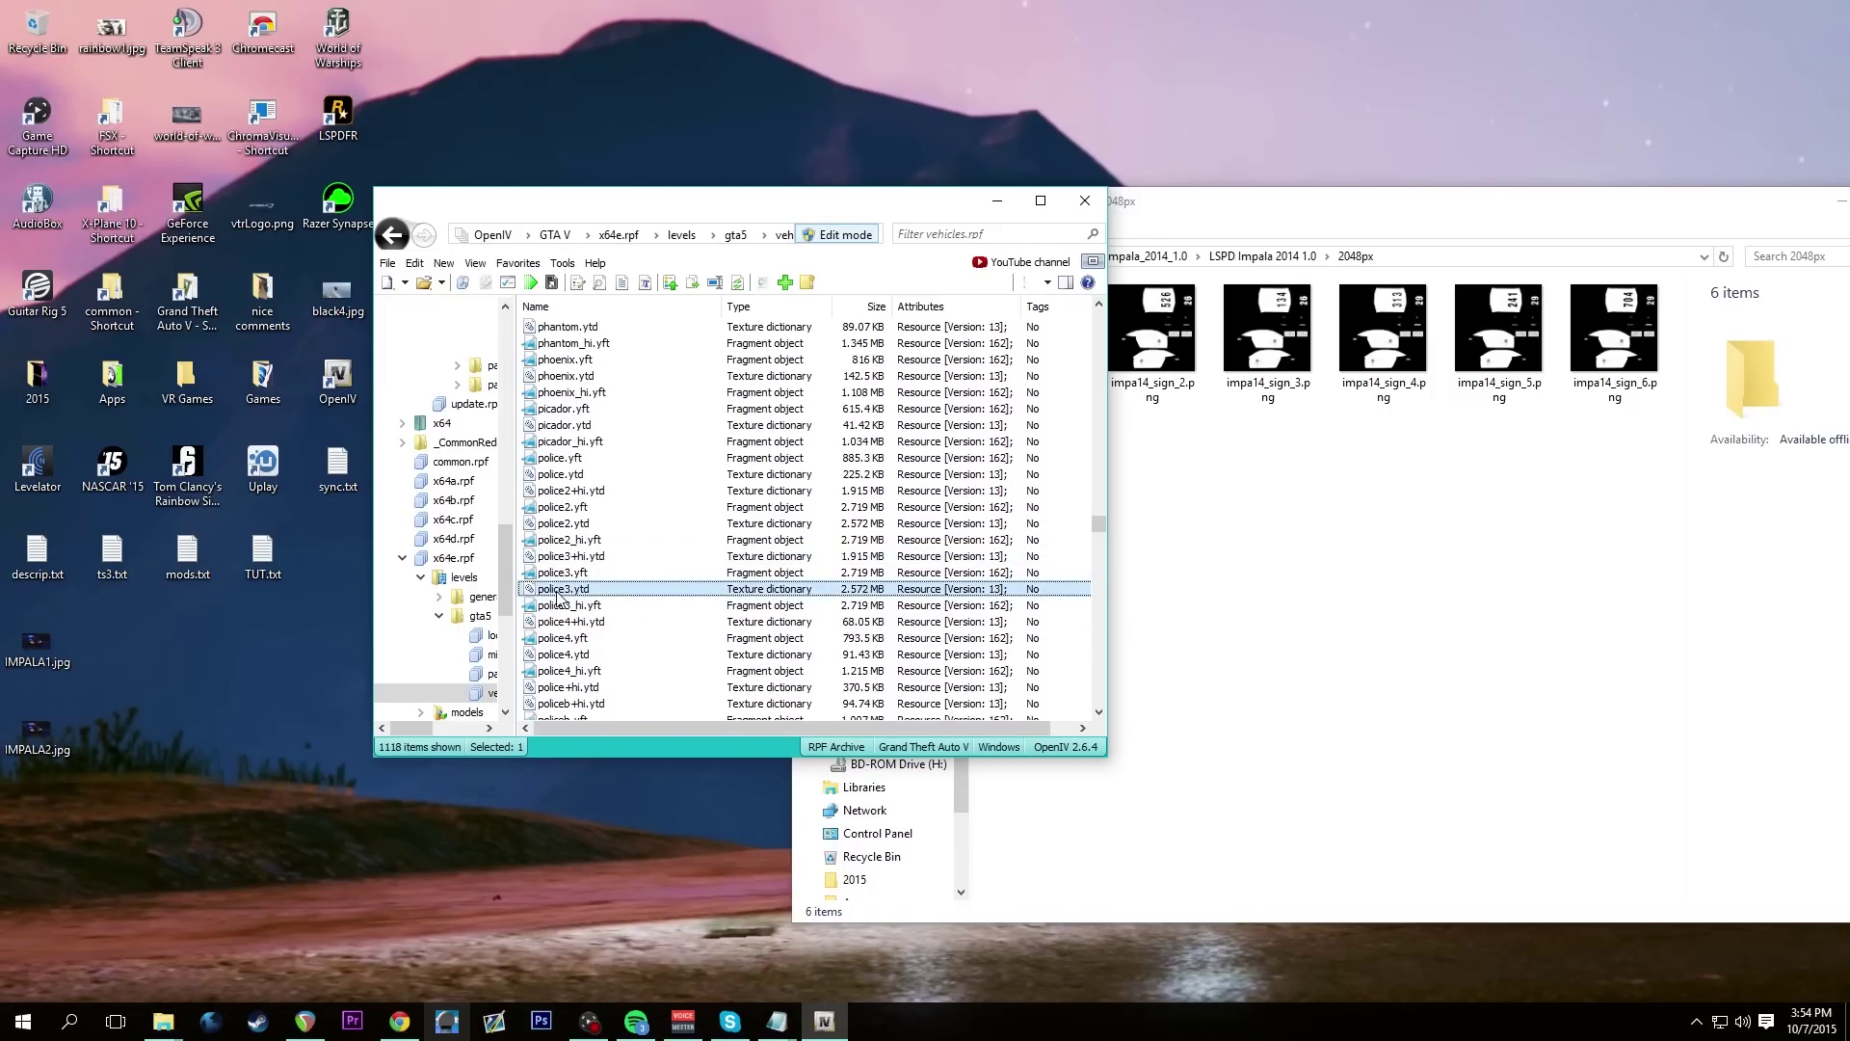
{"action": "double_click", "coordinate": [558, 591]}
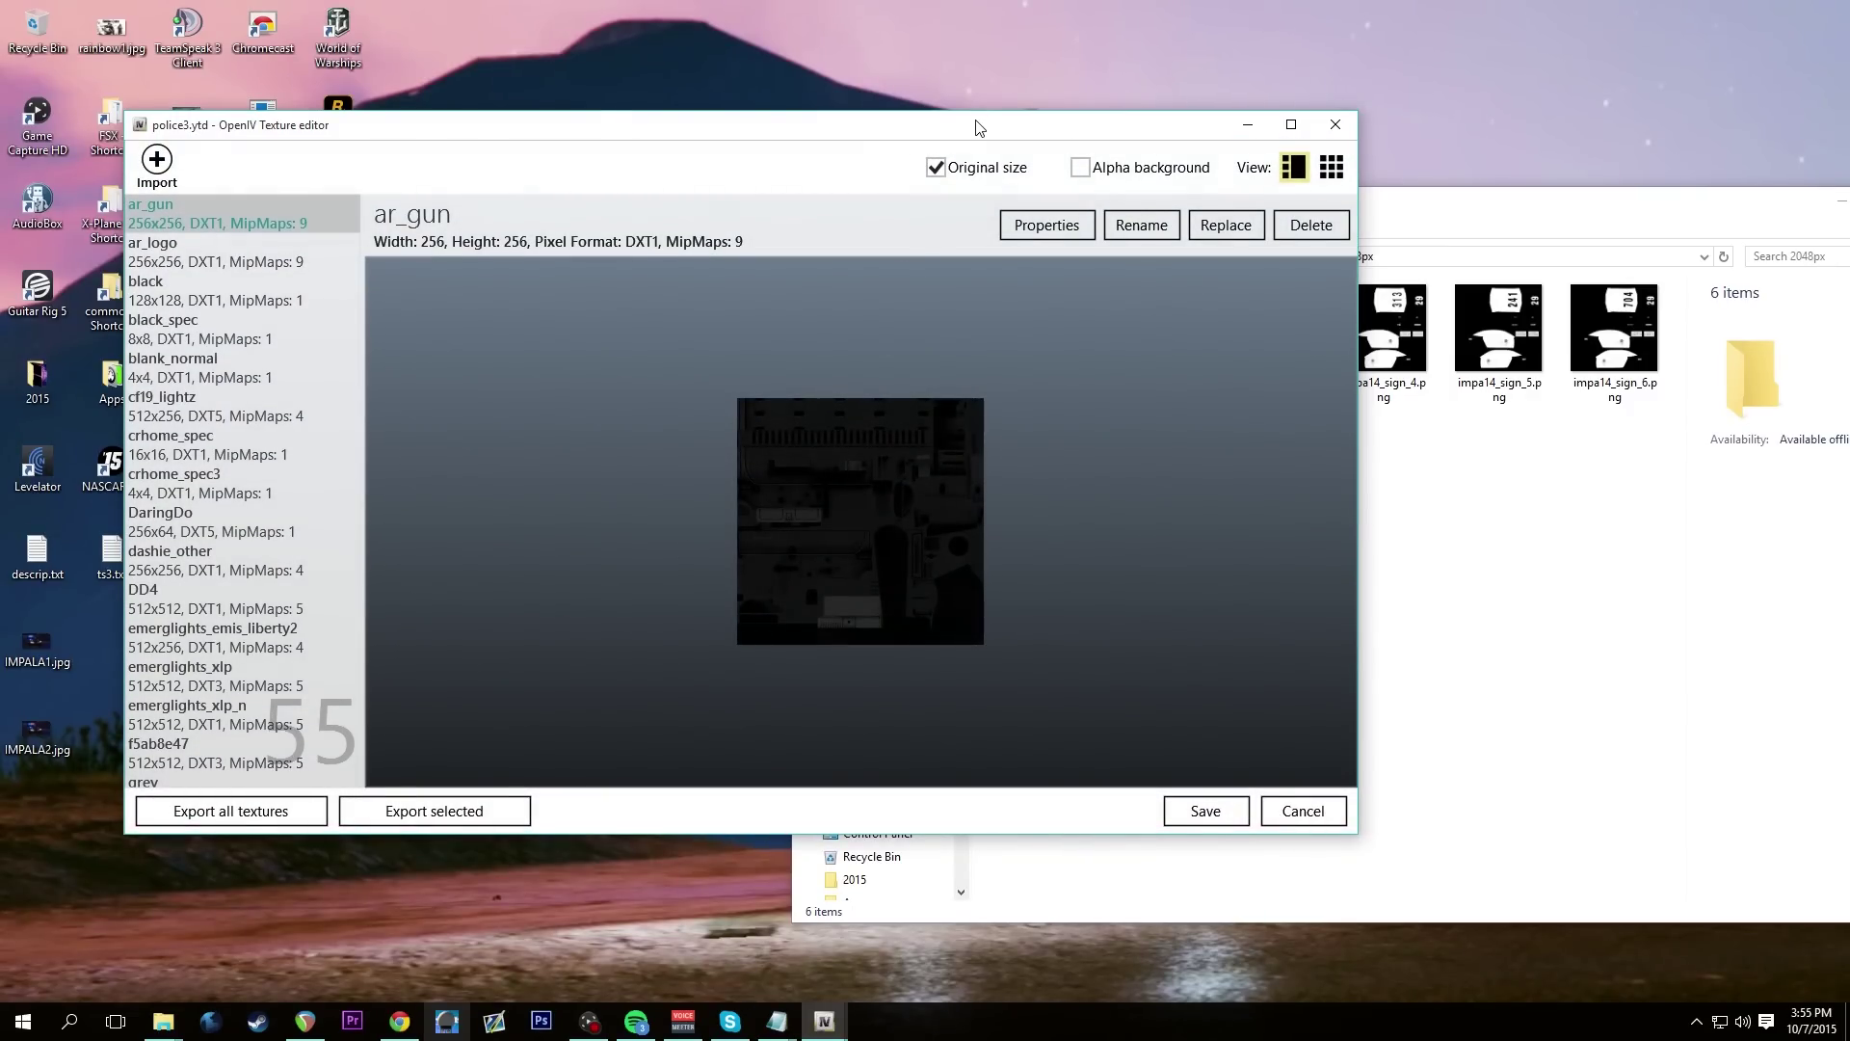
{"action": "left_click_drag", "start_coordinate": [976, 127], "coordinate": [935, 333]}
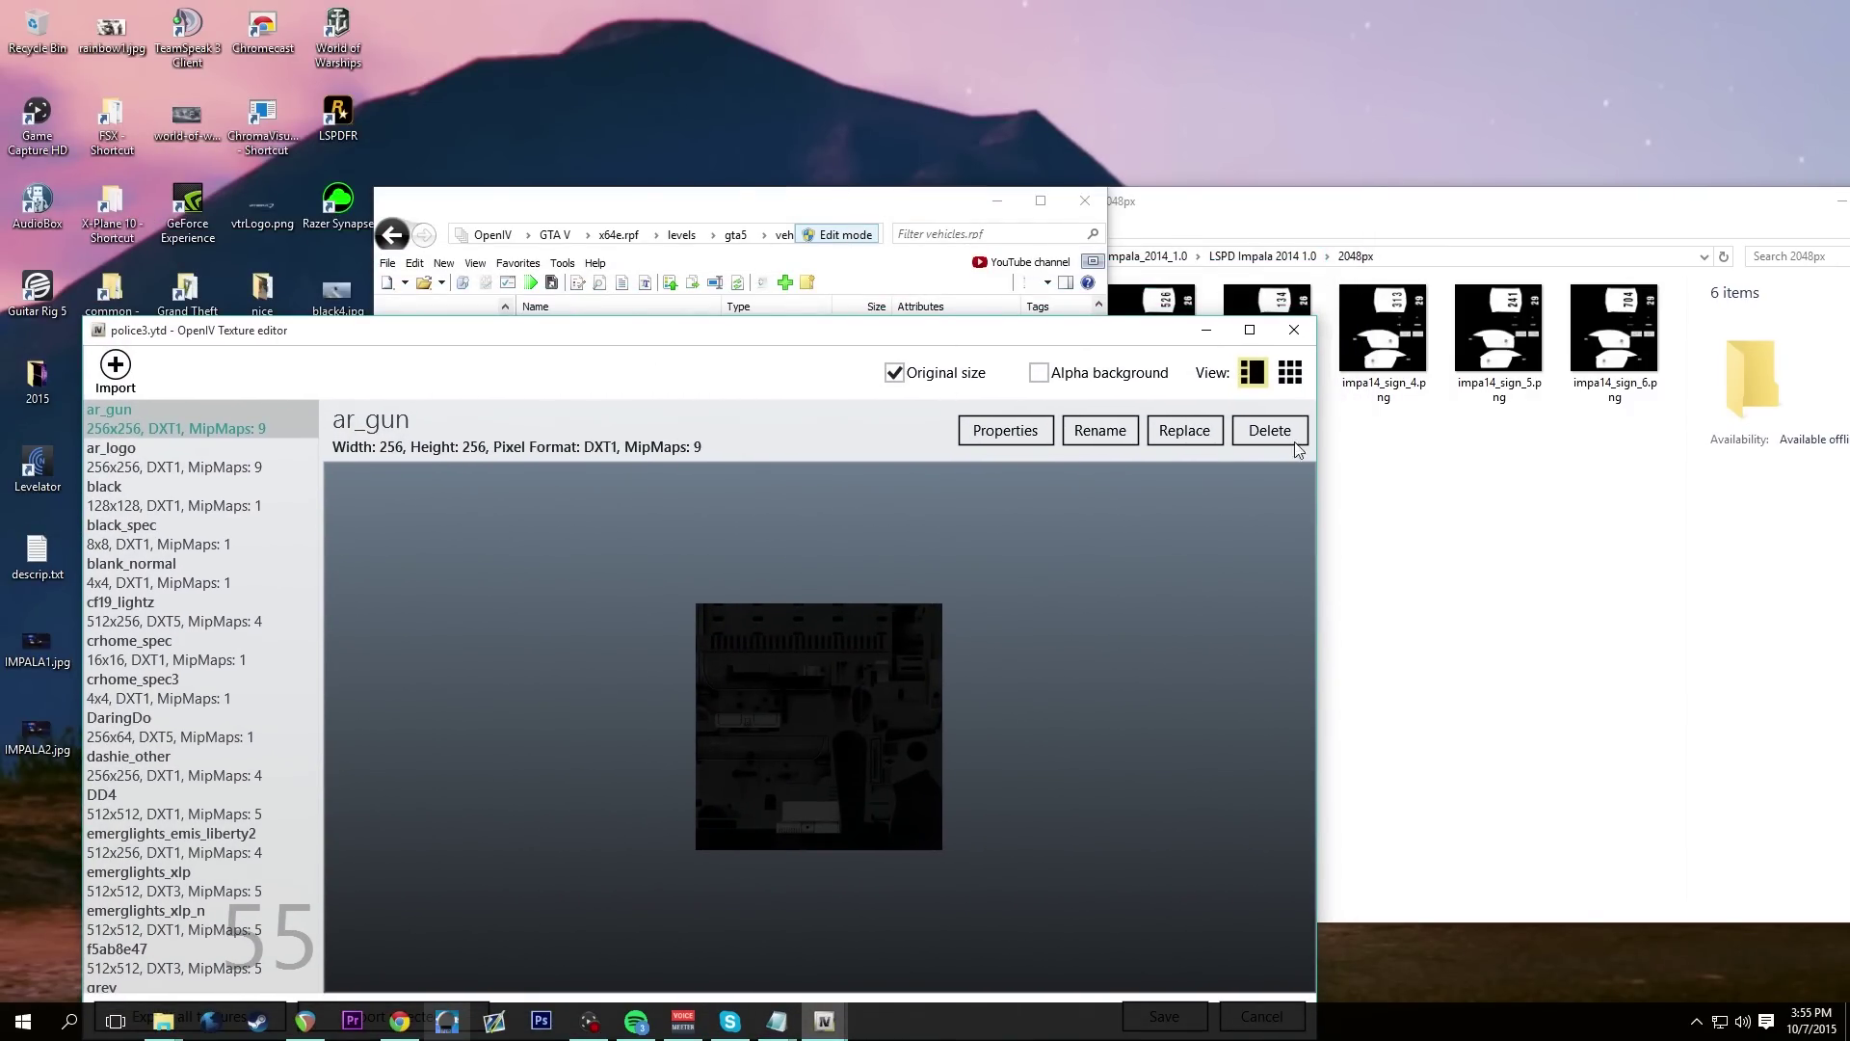
{"action": "left_click", "coordinate": [1293, 329]}
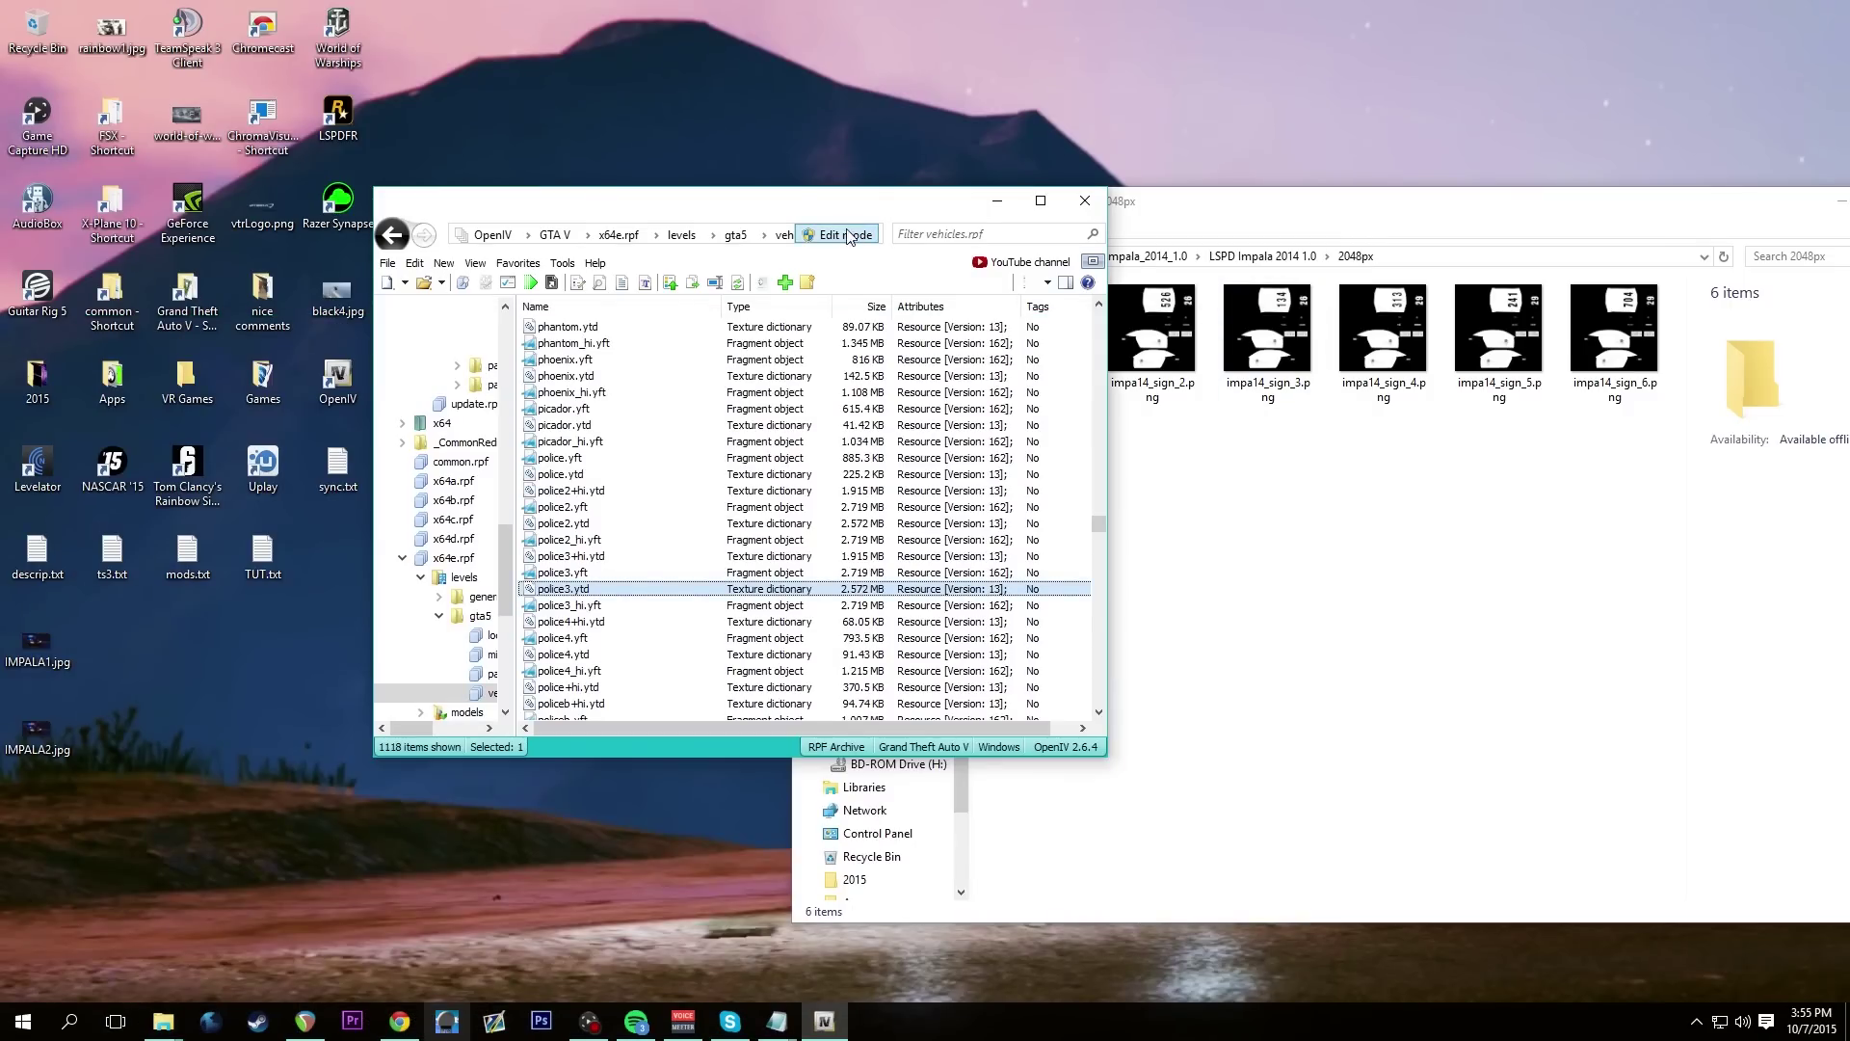
{"action": "left_click", "coordinate": [848, 236]}
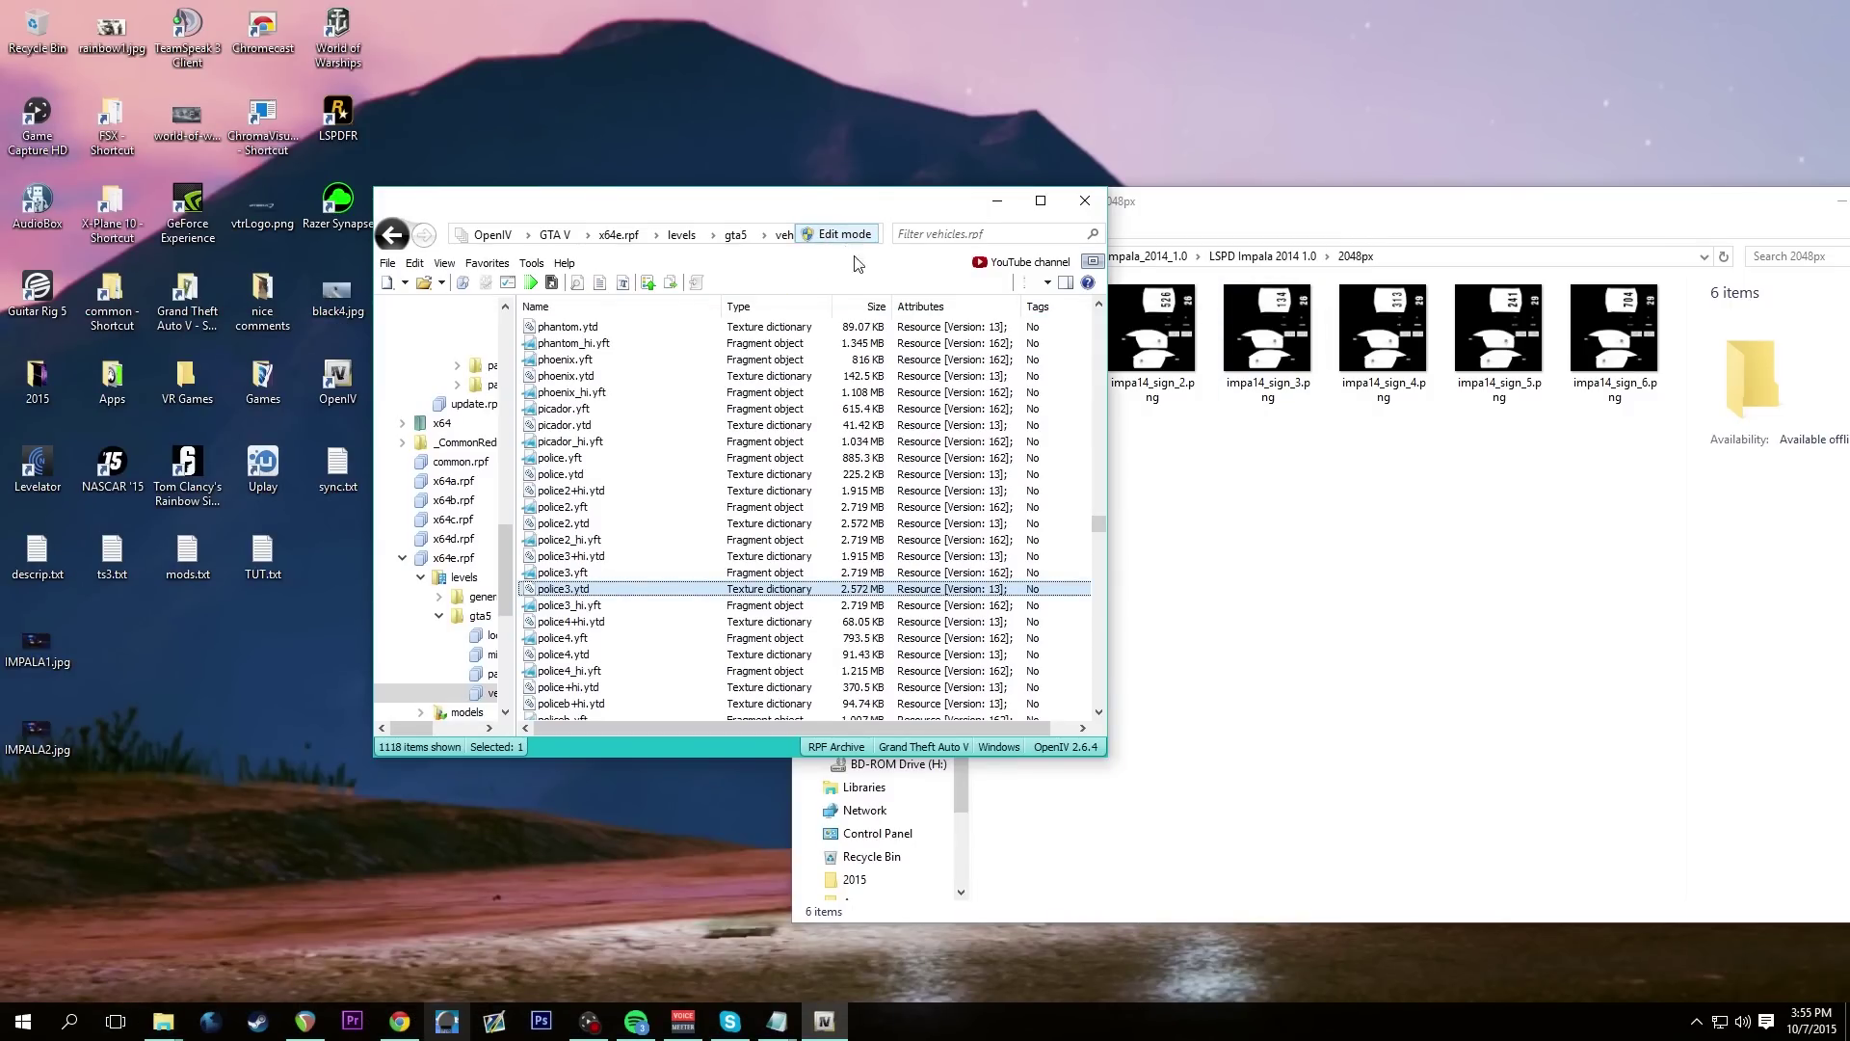
{"action": "double_click", "coordinate": [578, 590]}
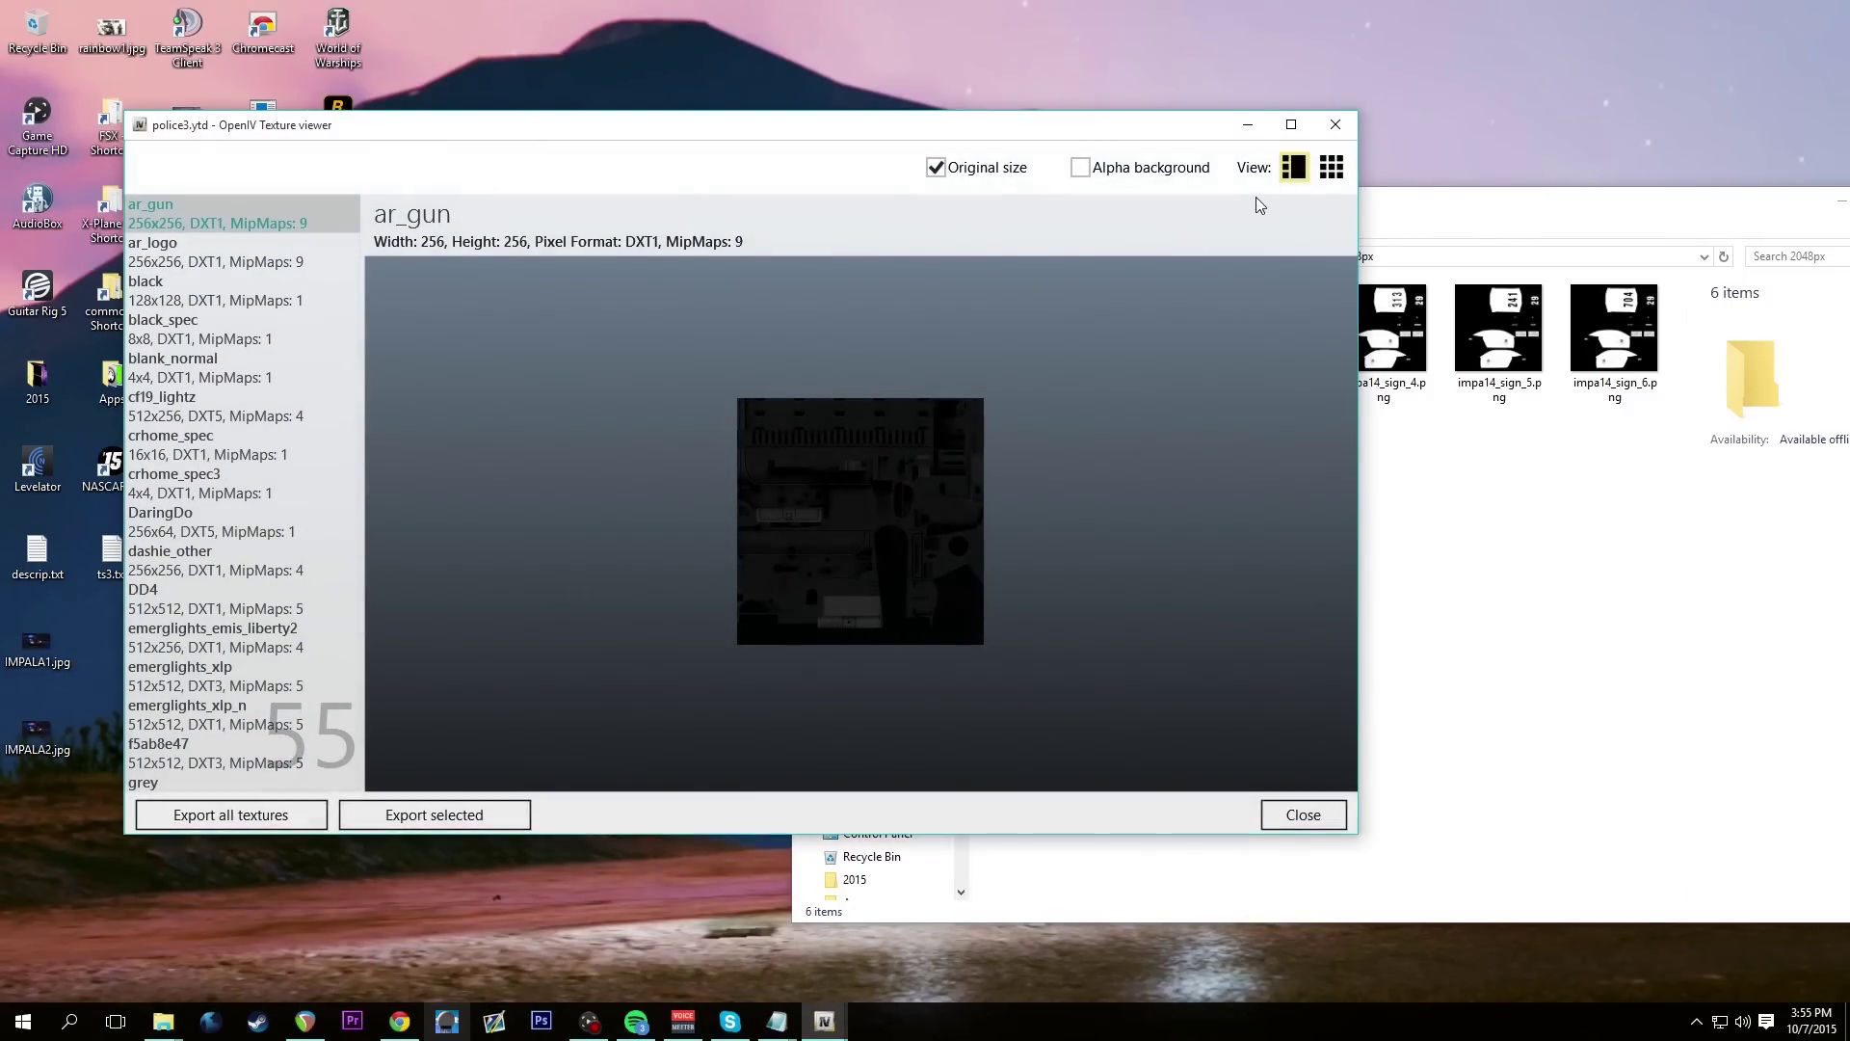
Turn Edit mode back on and open police3.ytd in the Texture editor
{"action": "left_click", "coordinate": [1355, 118]}
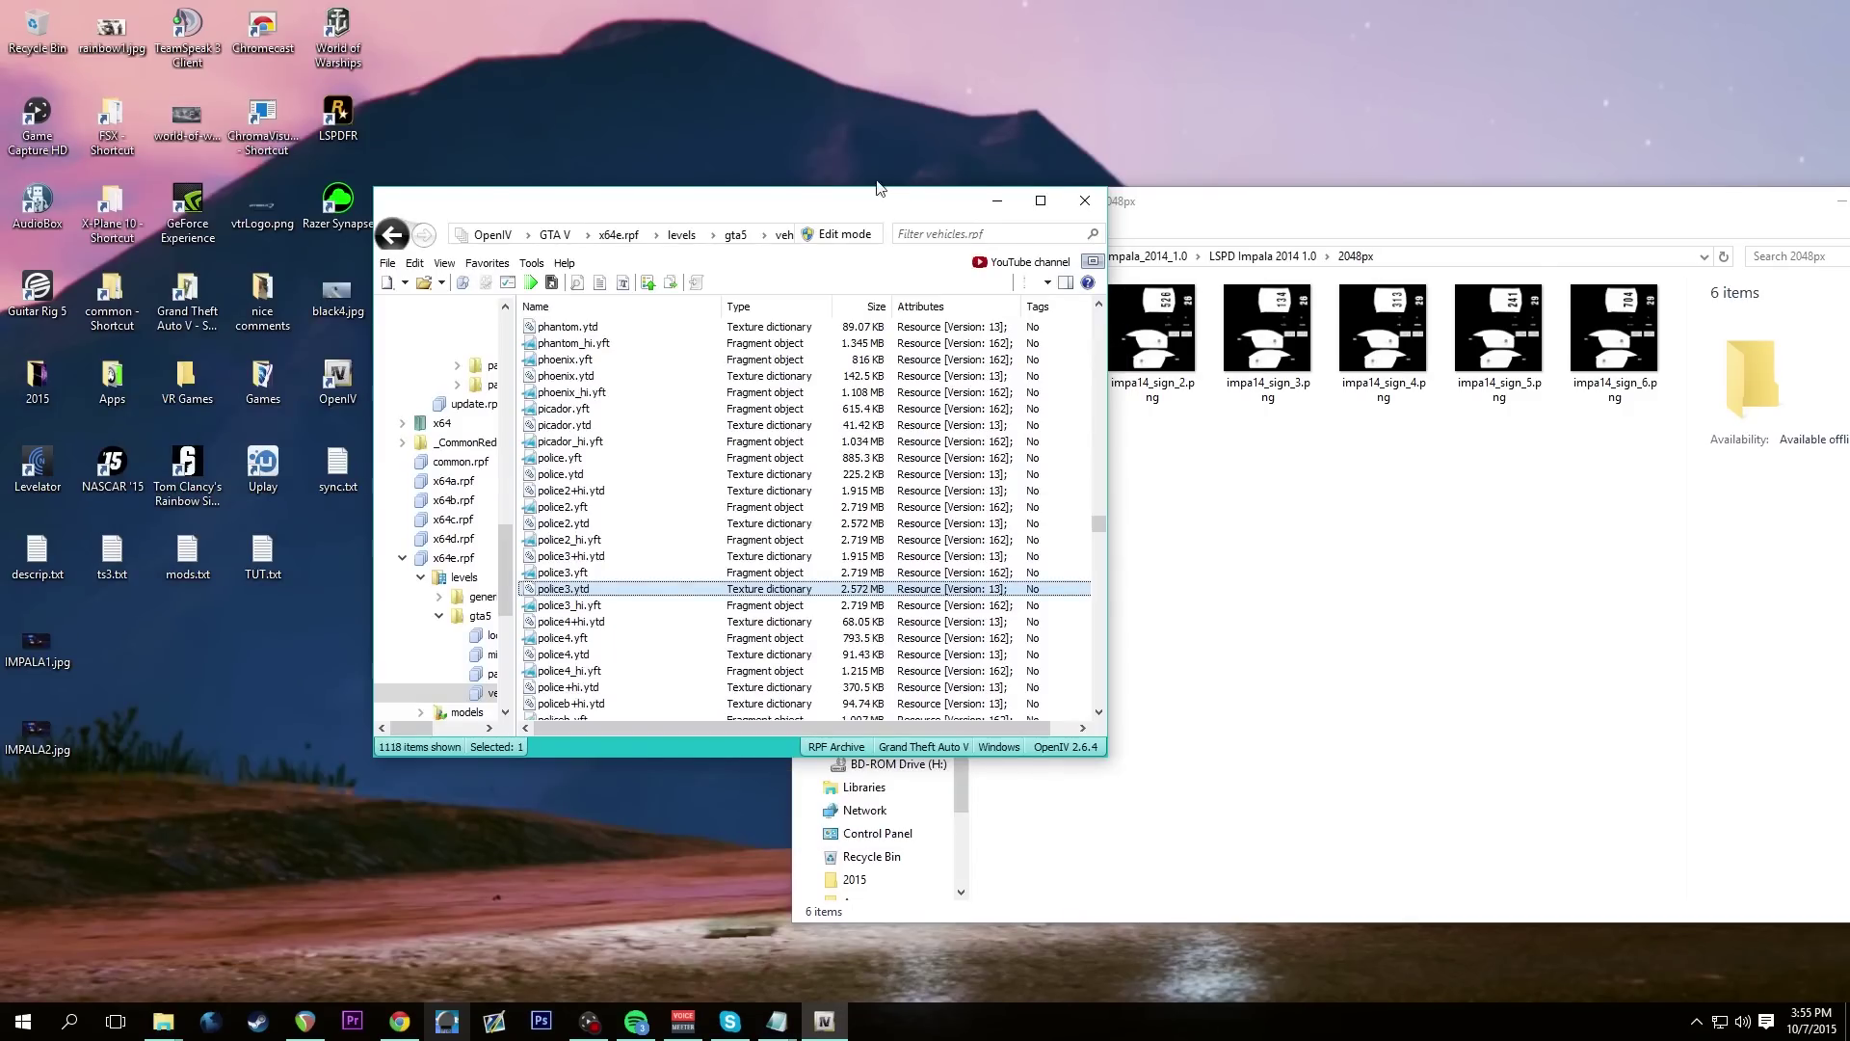
{"action": "left_click", "coordinate": [849, 237]}
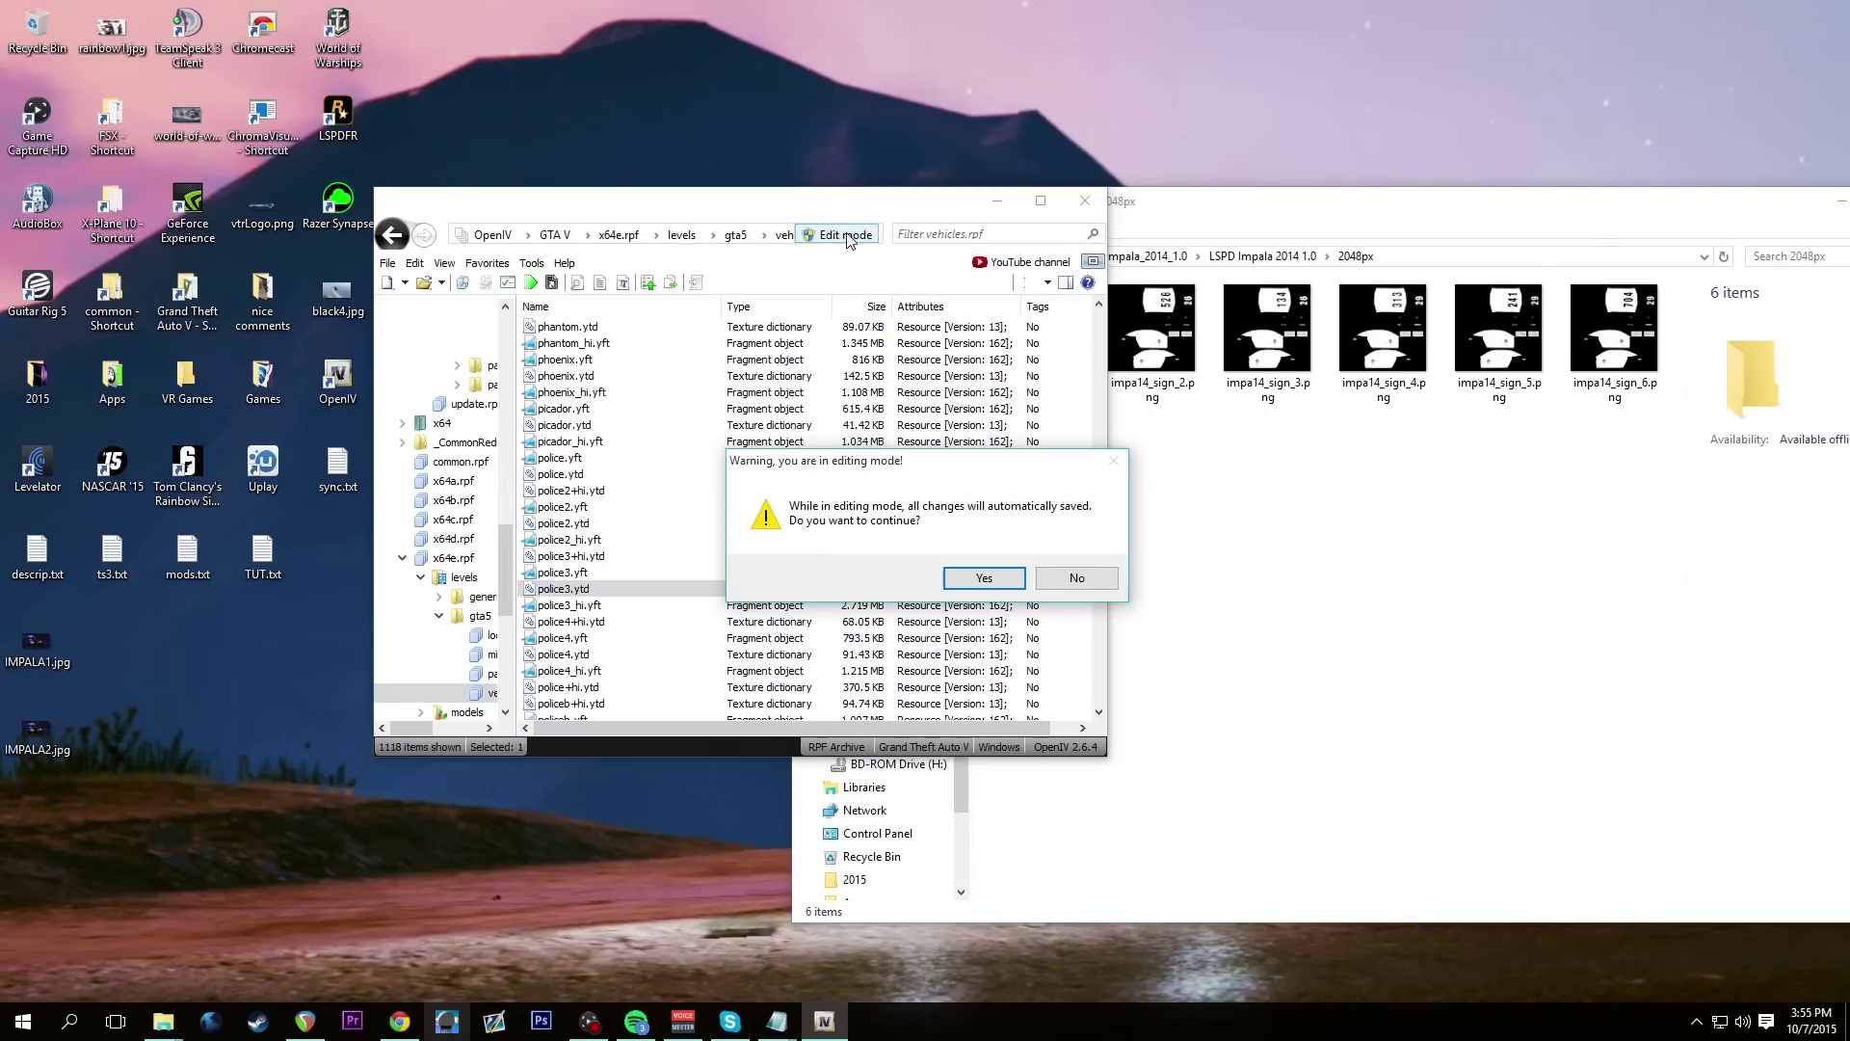
{"action": "left_click", "coordinate": [984, 577]}
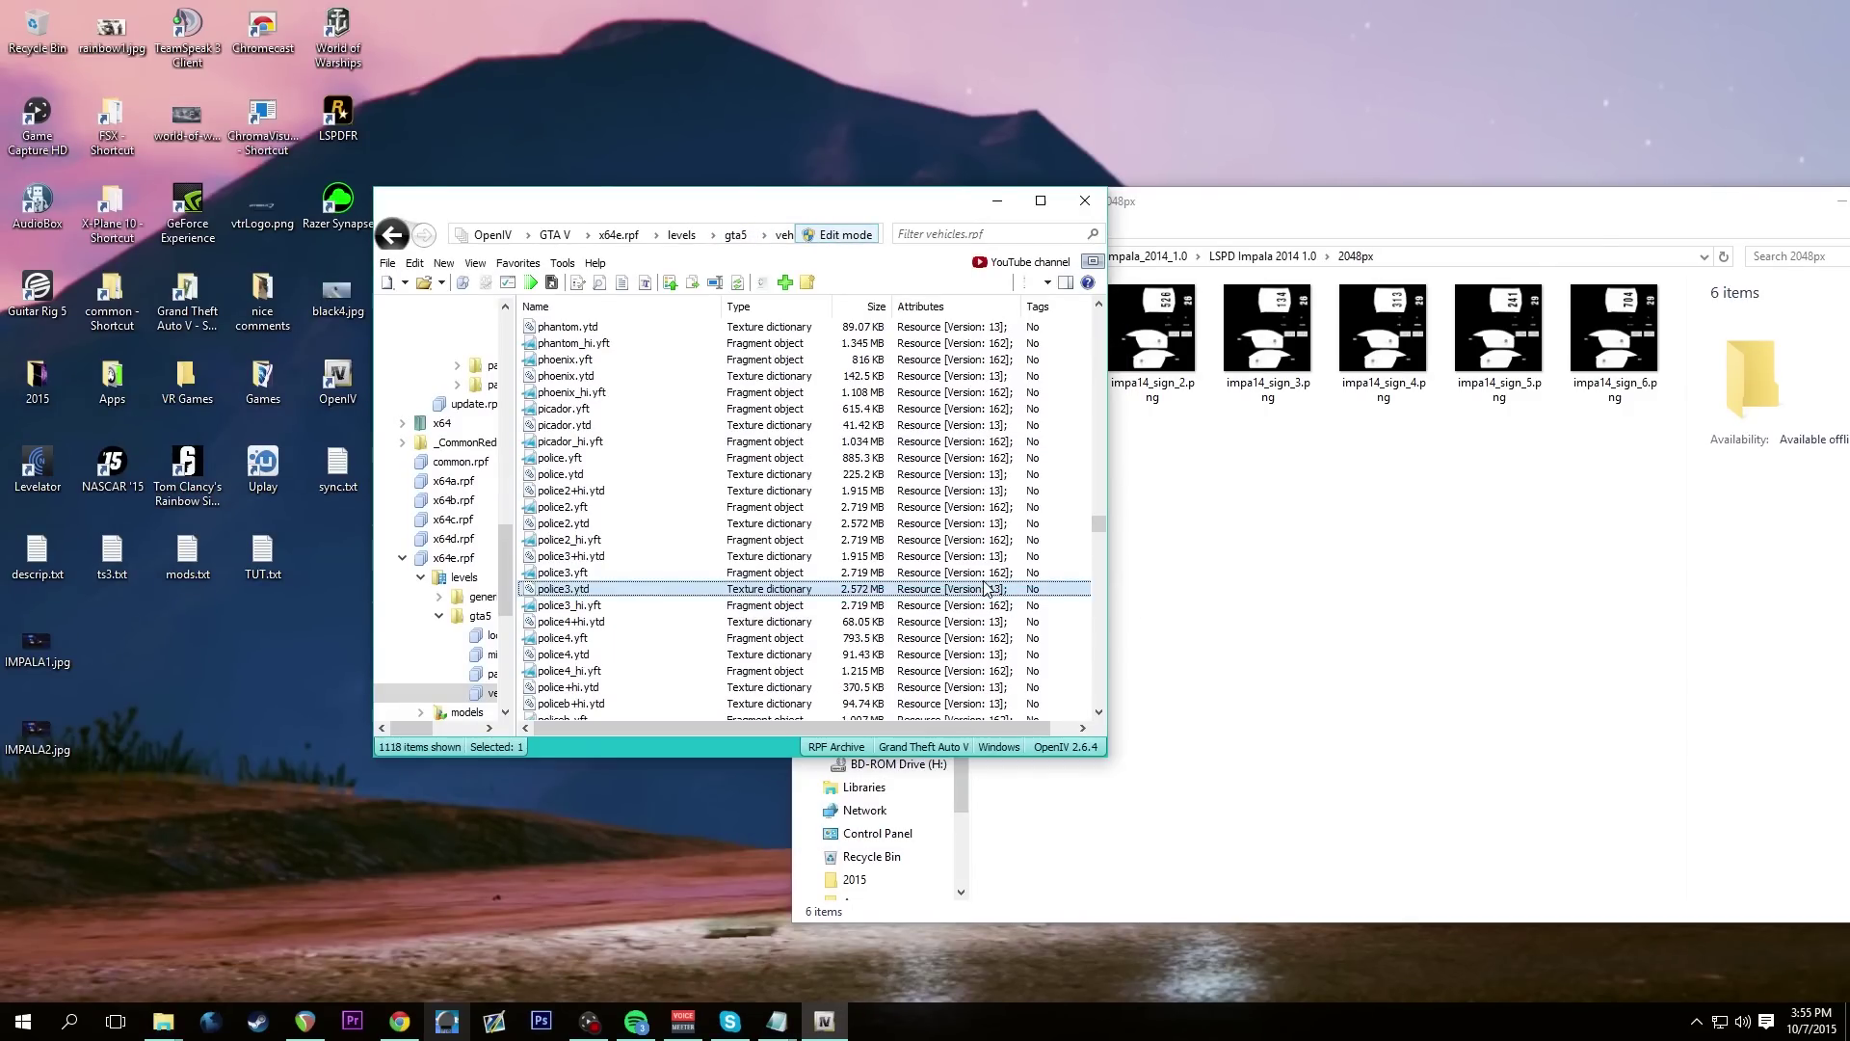
{"action": "double_click", "coordinate": [582, 591]}
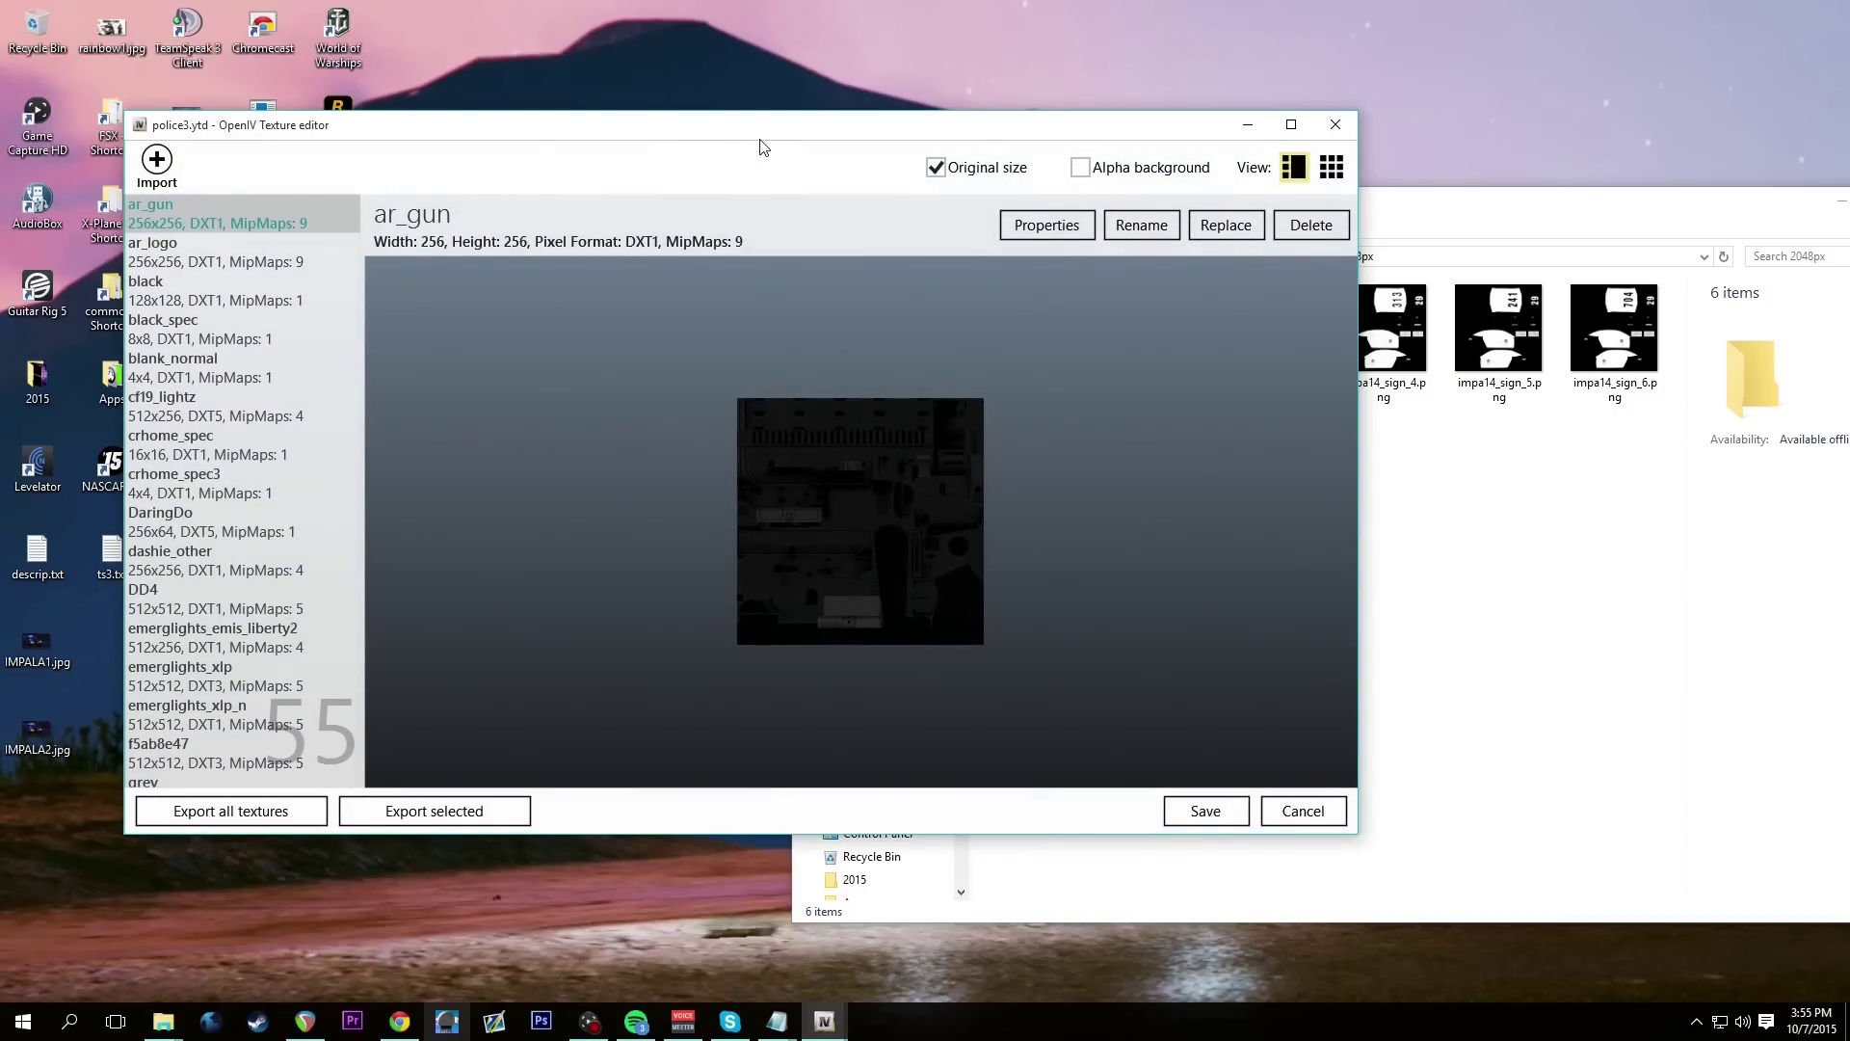
{"action": "key", "text": "Down"}
{"action": "key", "text": "Down"}
{"action": "key", "text": "Down"}
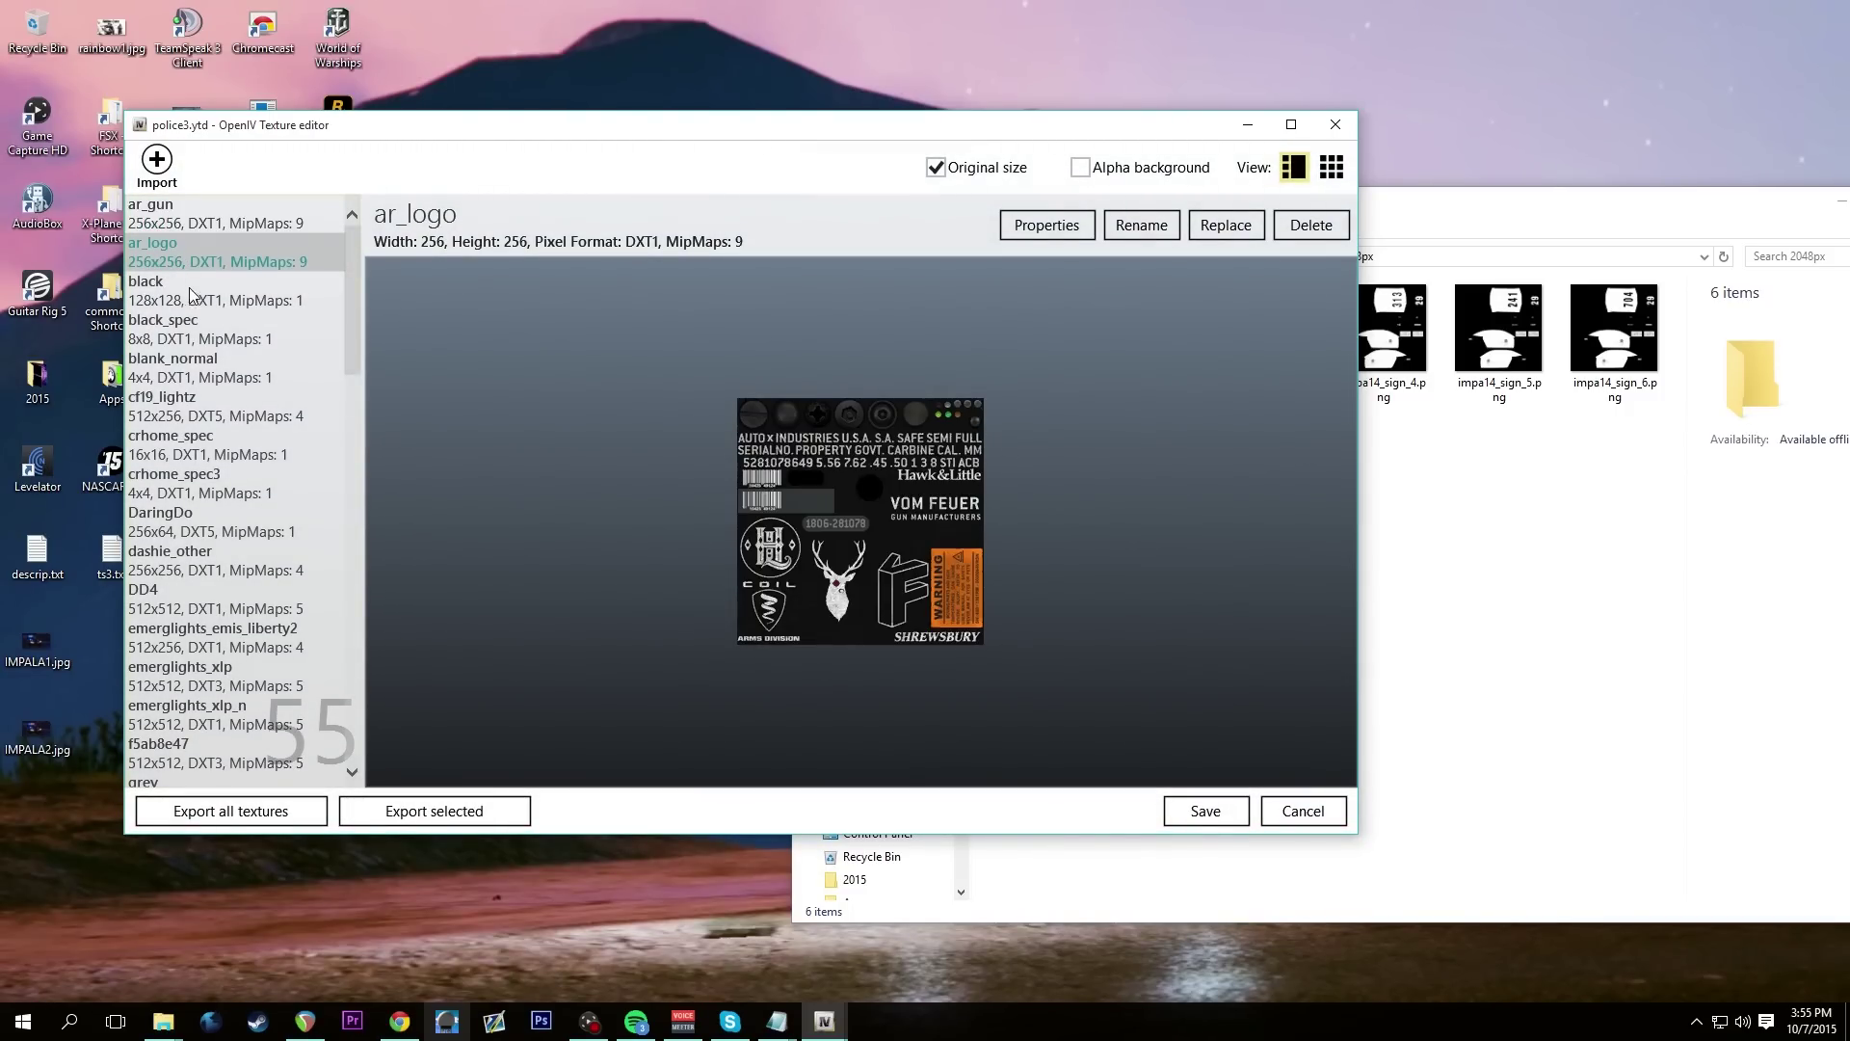
{"action": "scroll", "coordinate": [233, 501], "scroll_direction": "down", "scroll_amount": 5}
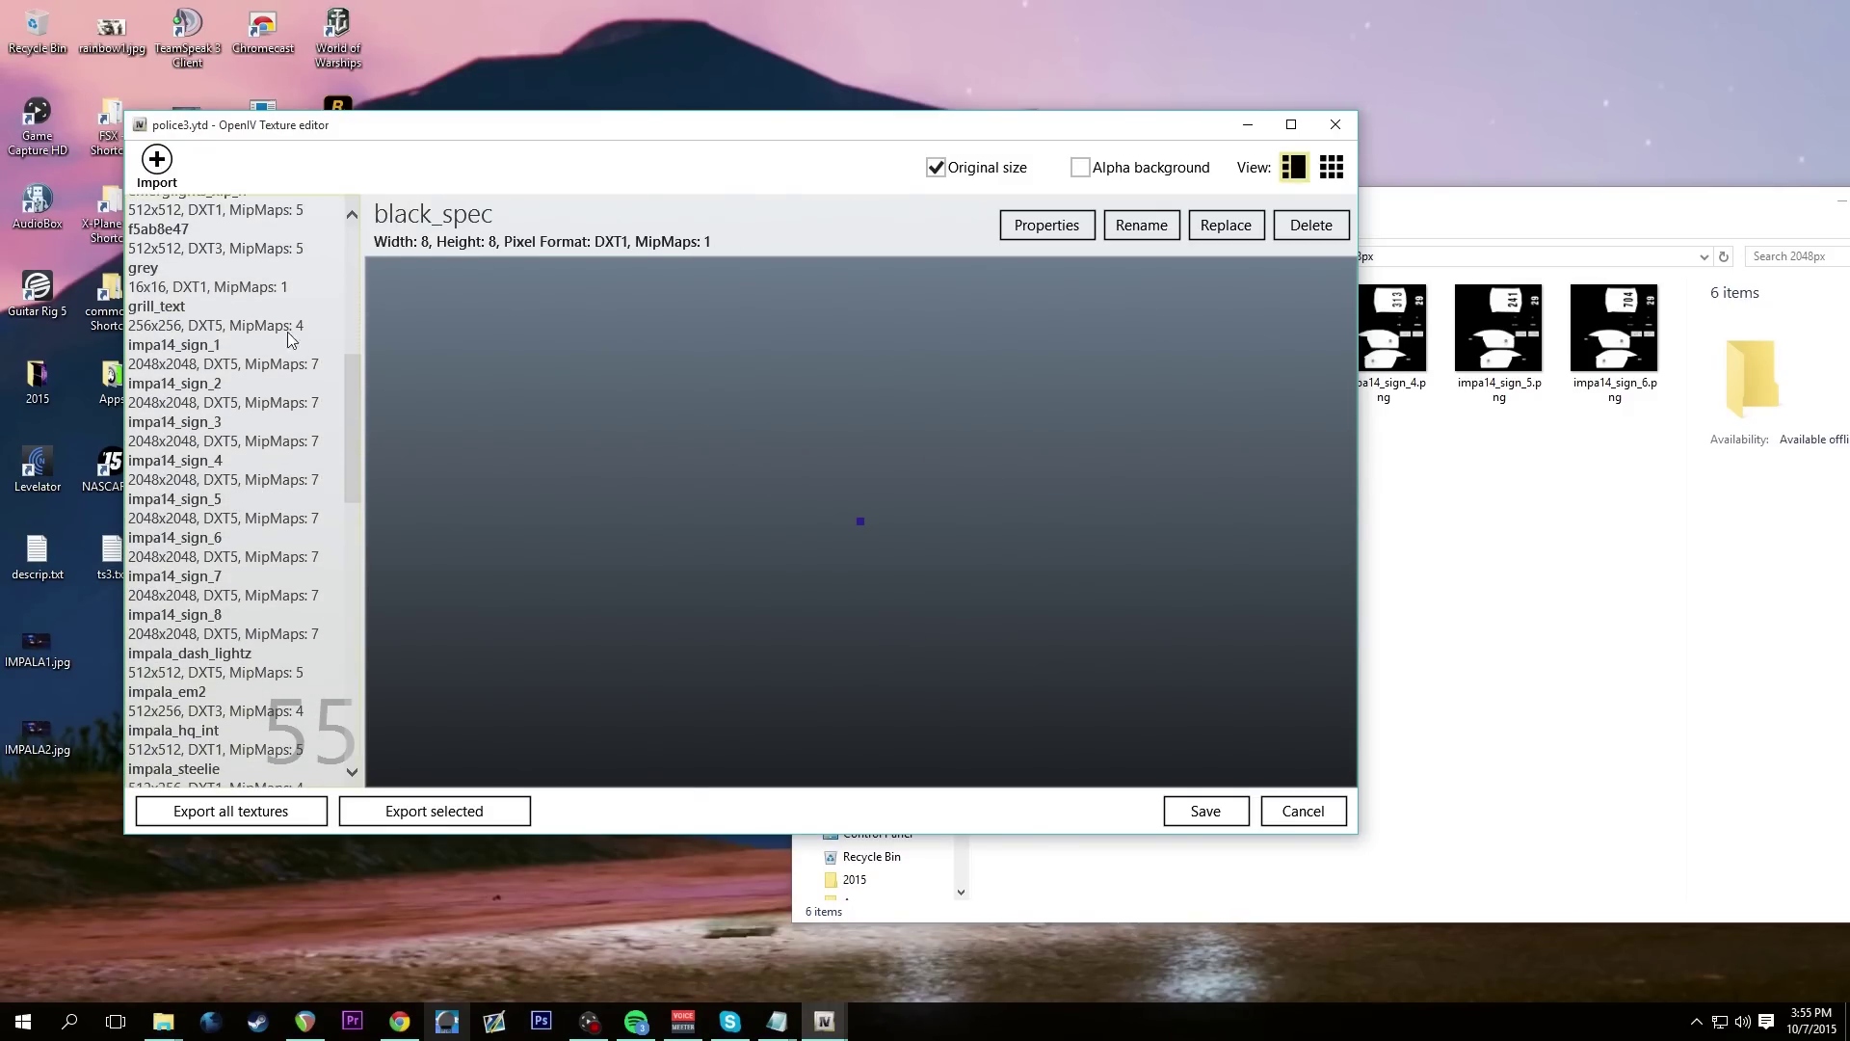
Preview textures impa14_sign_1 through impa14_sign_8, returning to impa14_sign_1 (2048x2048, DXT5)
{"action": "left_click", "coordinate": [208, 366]}
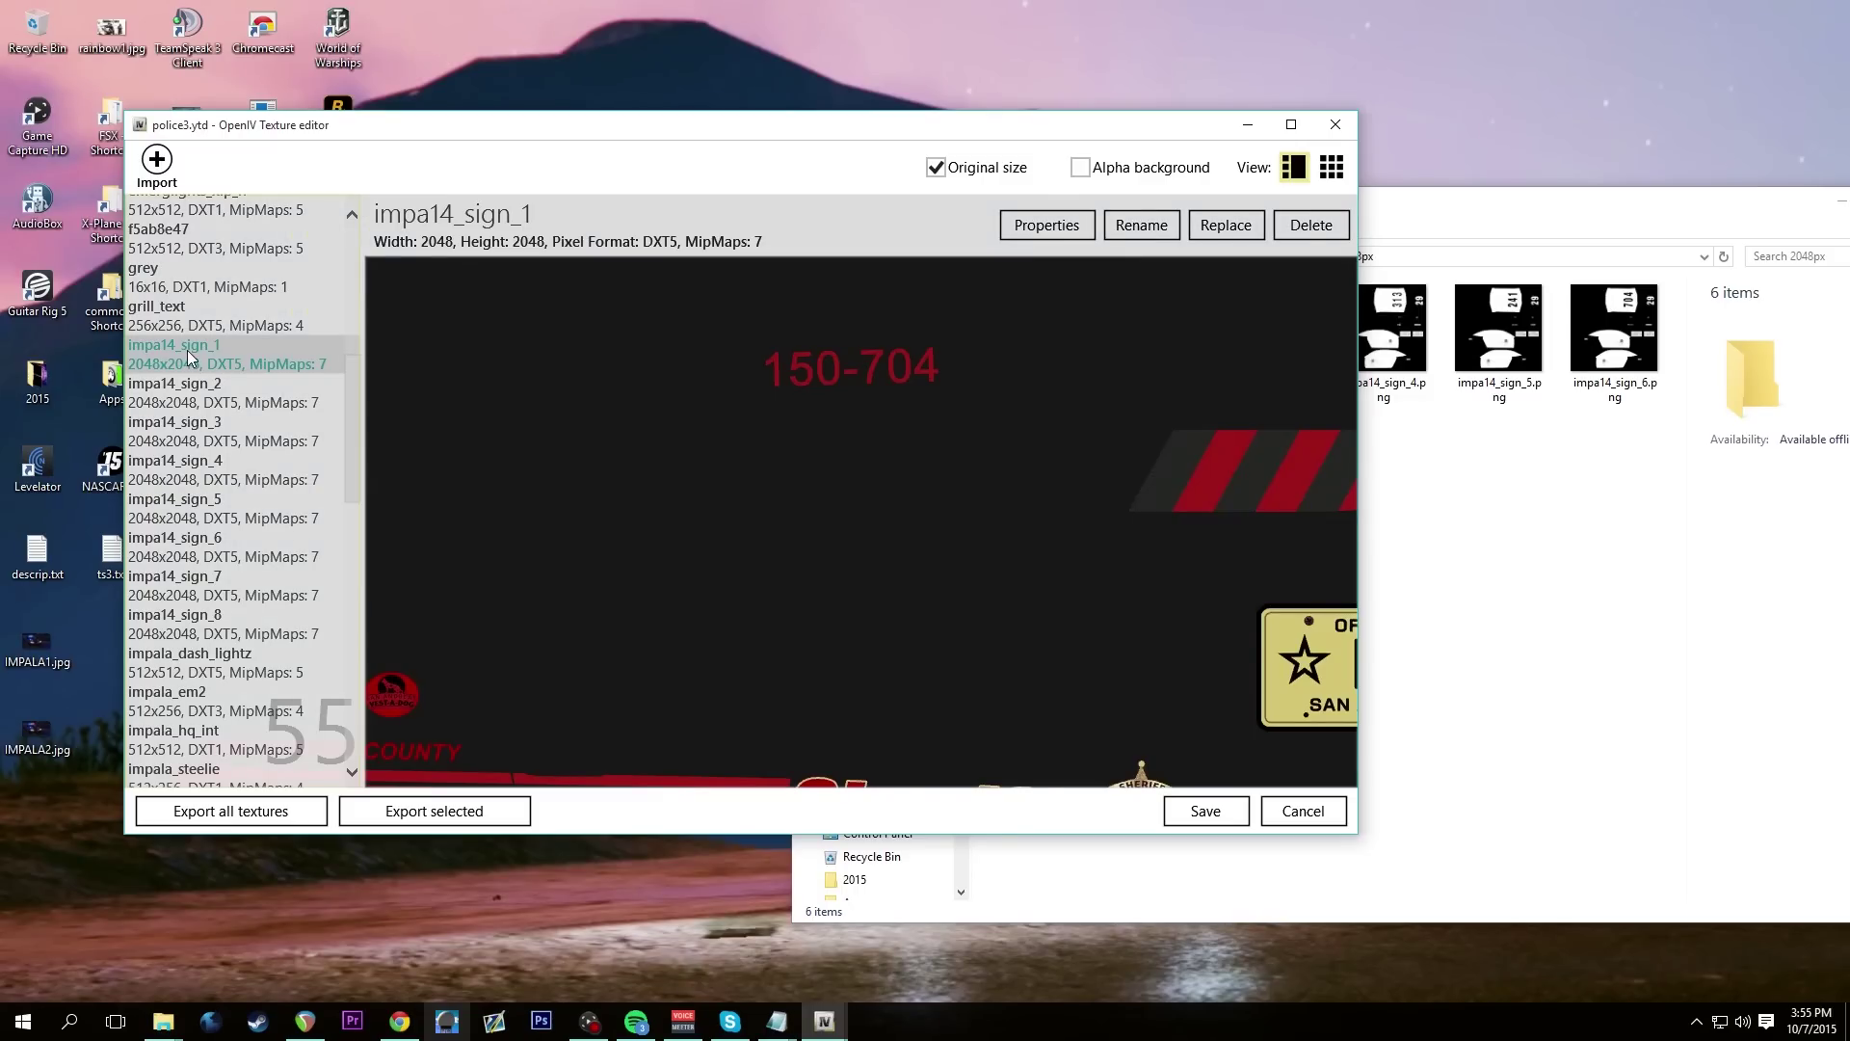
{"action": "left_click", "coordinate": [218, 398]}
{"action": "left_click", "coordinate": [225, 434]}
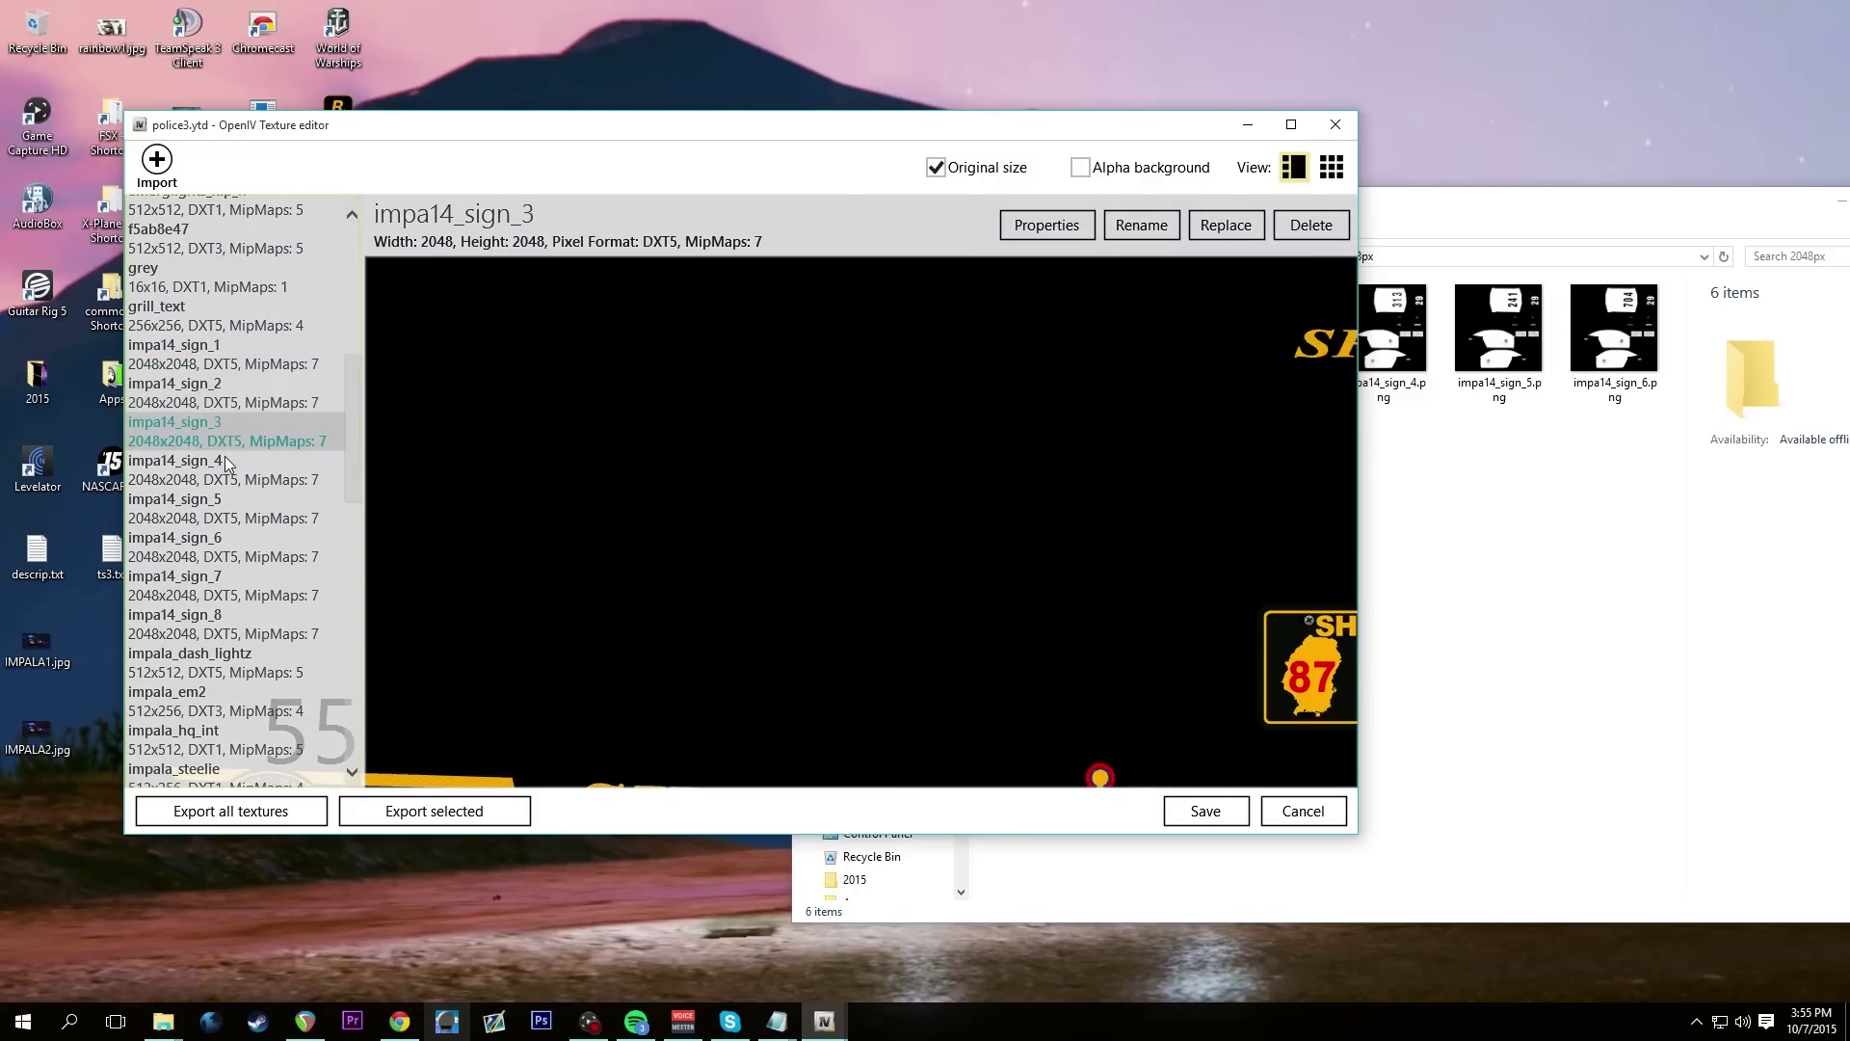
{"action": "left_click", "coordinate": [225, 470]}
{"action": "left_click", "coordinate": [232, 509]}
{"action": "left_click", "coordinate": [234, 547]}
{"action": "left_click", "coordinate": [229, 586]}
{"action": "left_click", "coordinate": [230, 619]}
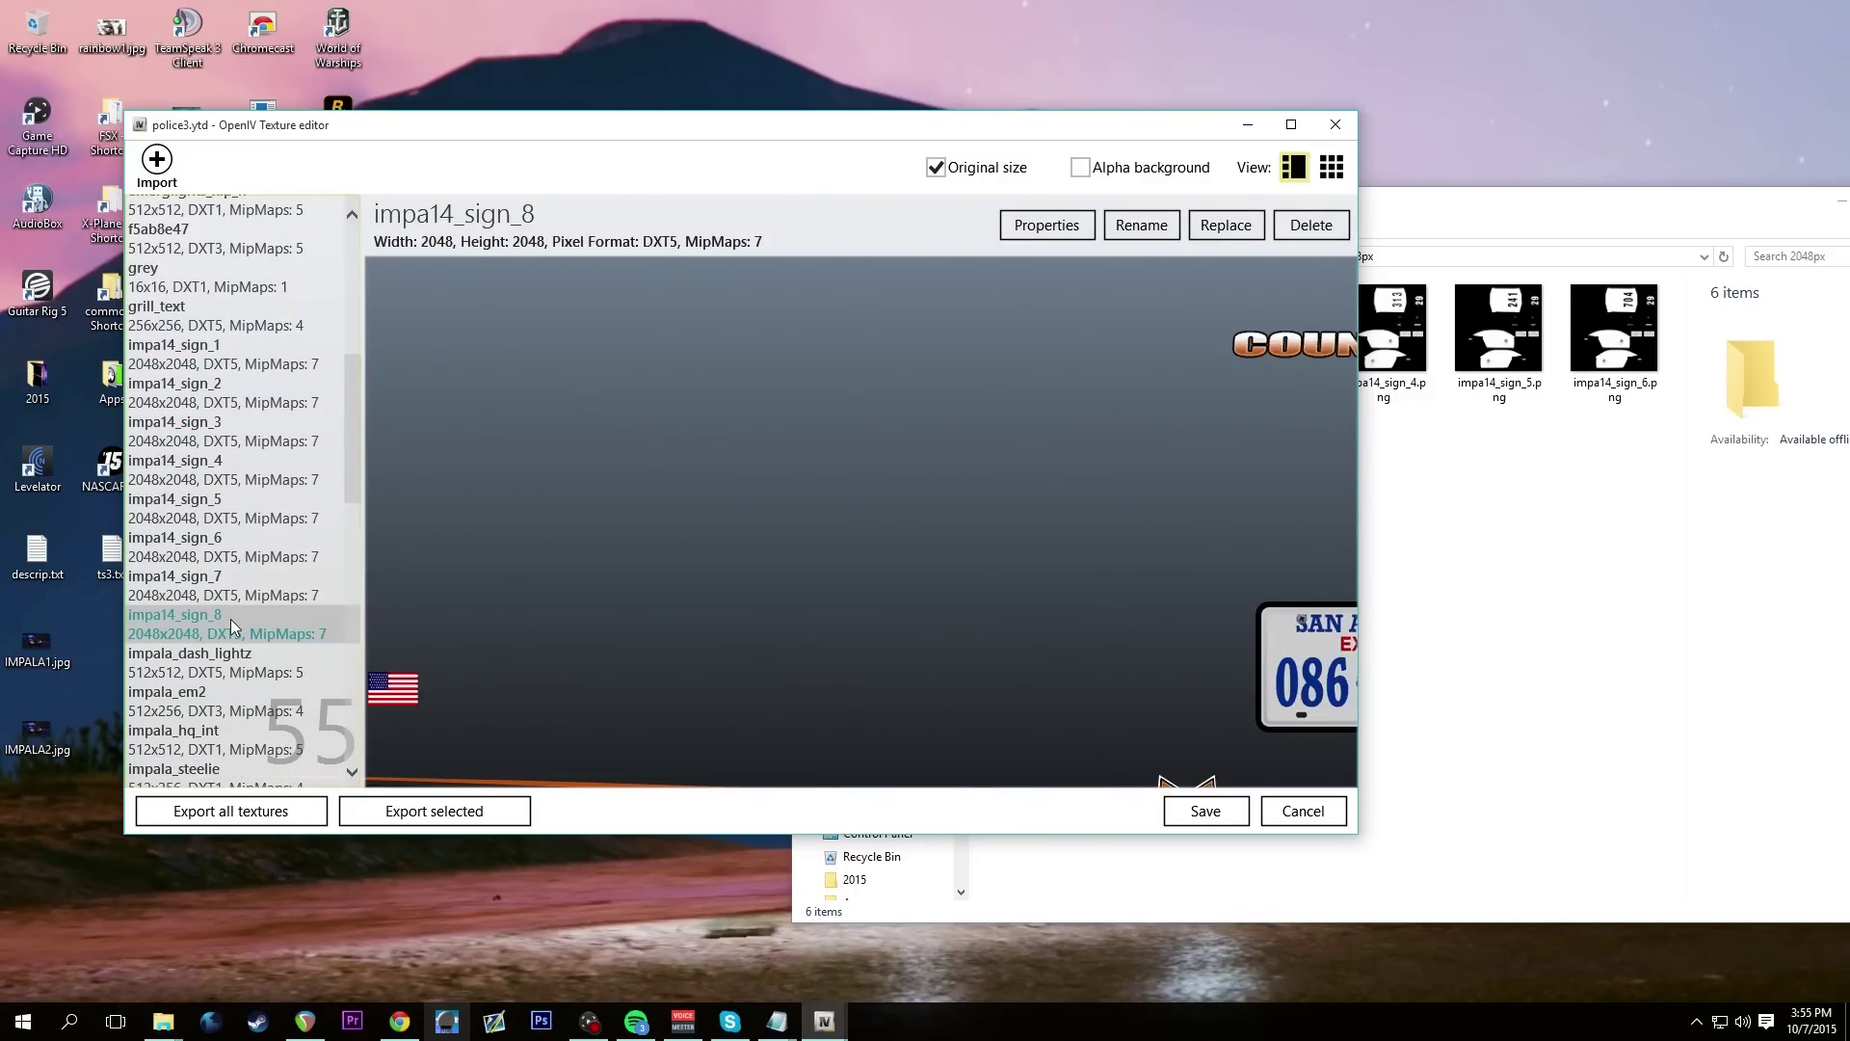
{"action": "left_click", "coordinate": [287, 370]}
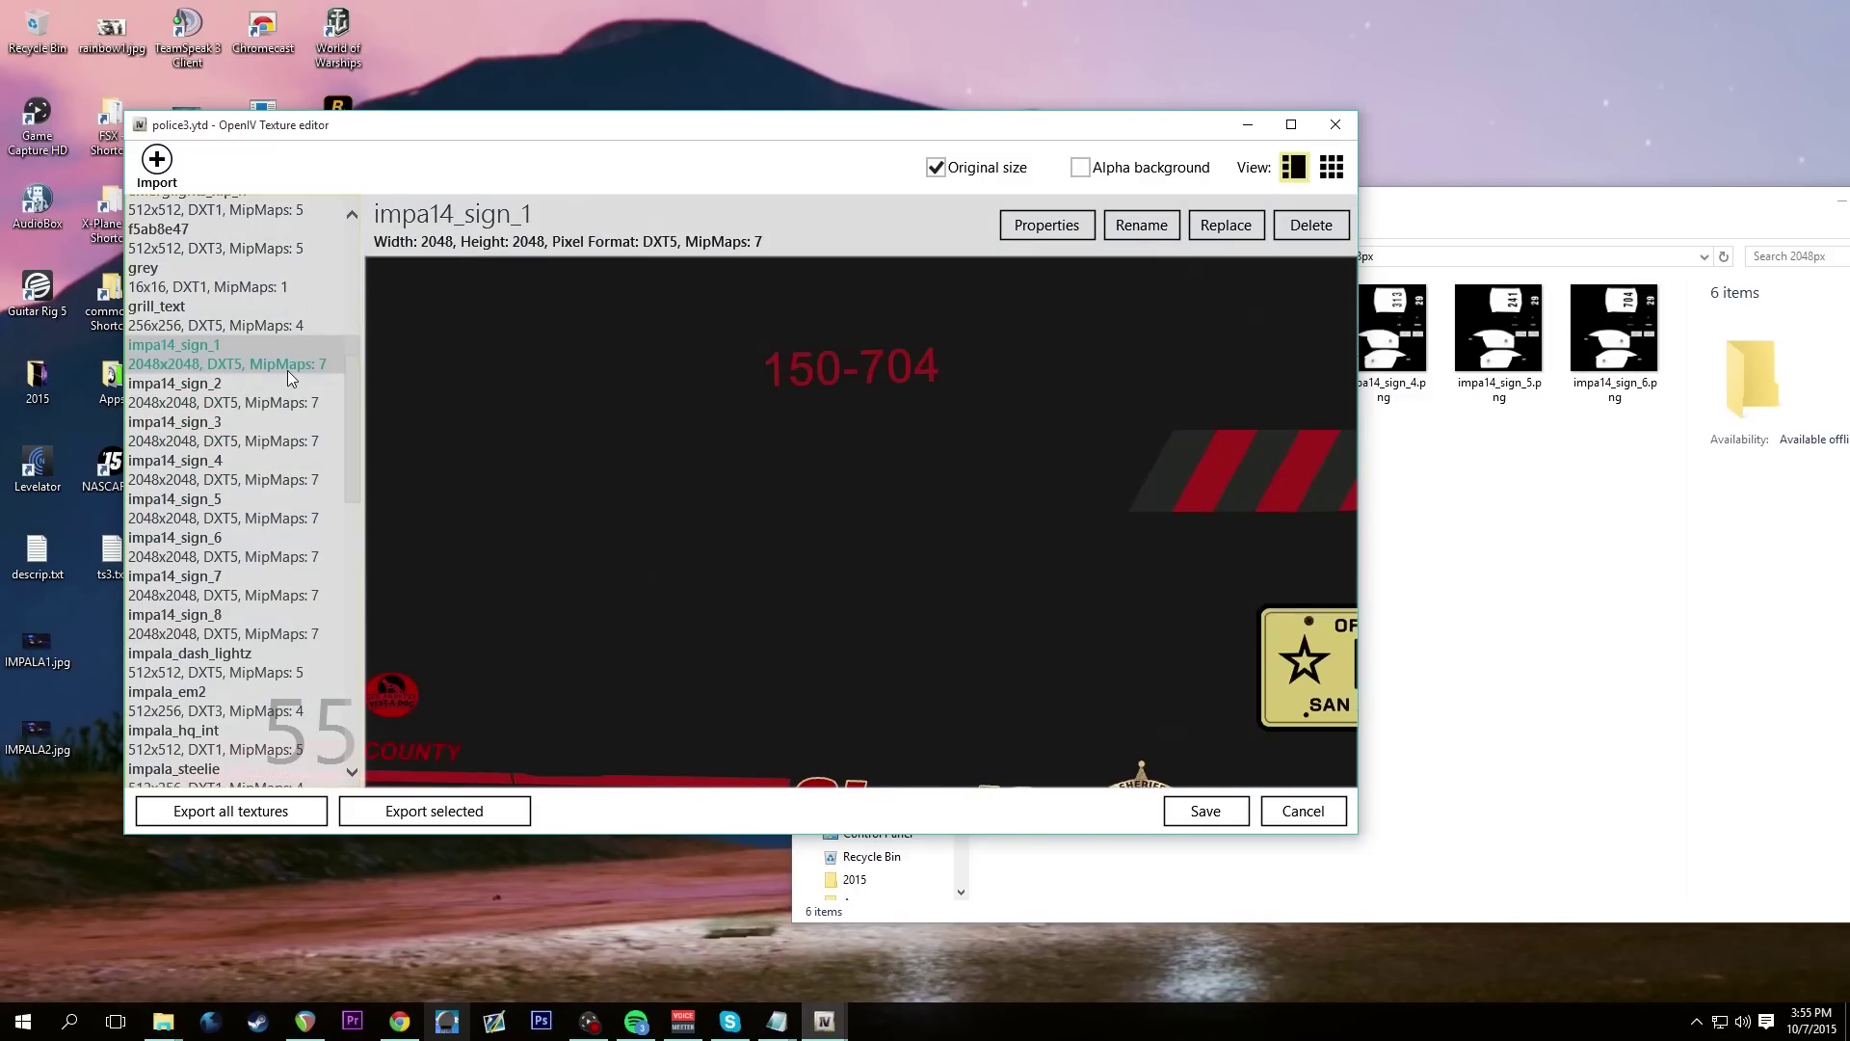
{"action": "left_click", "coordinate": [1427, 618]}
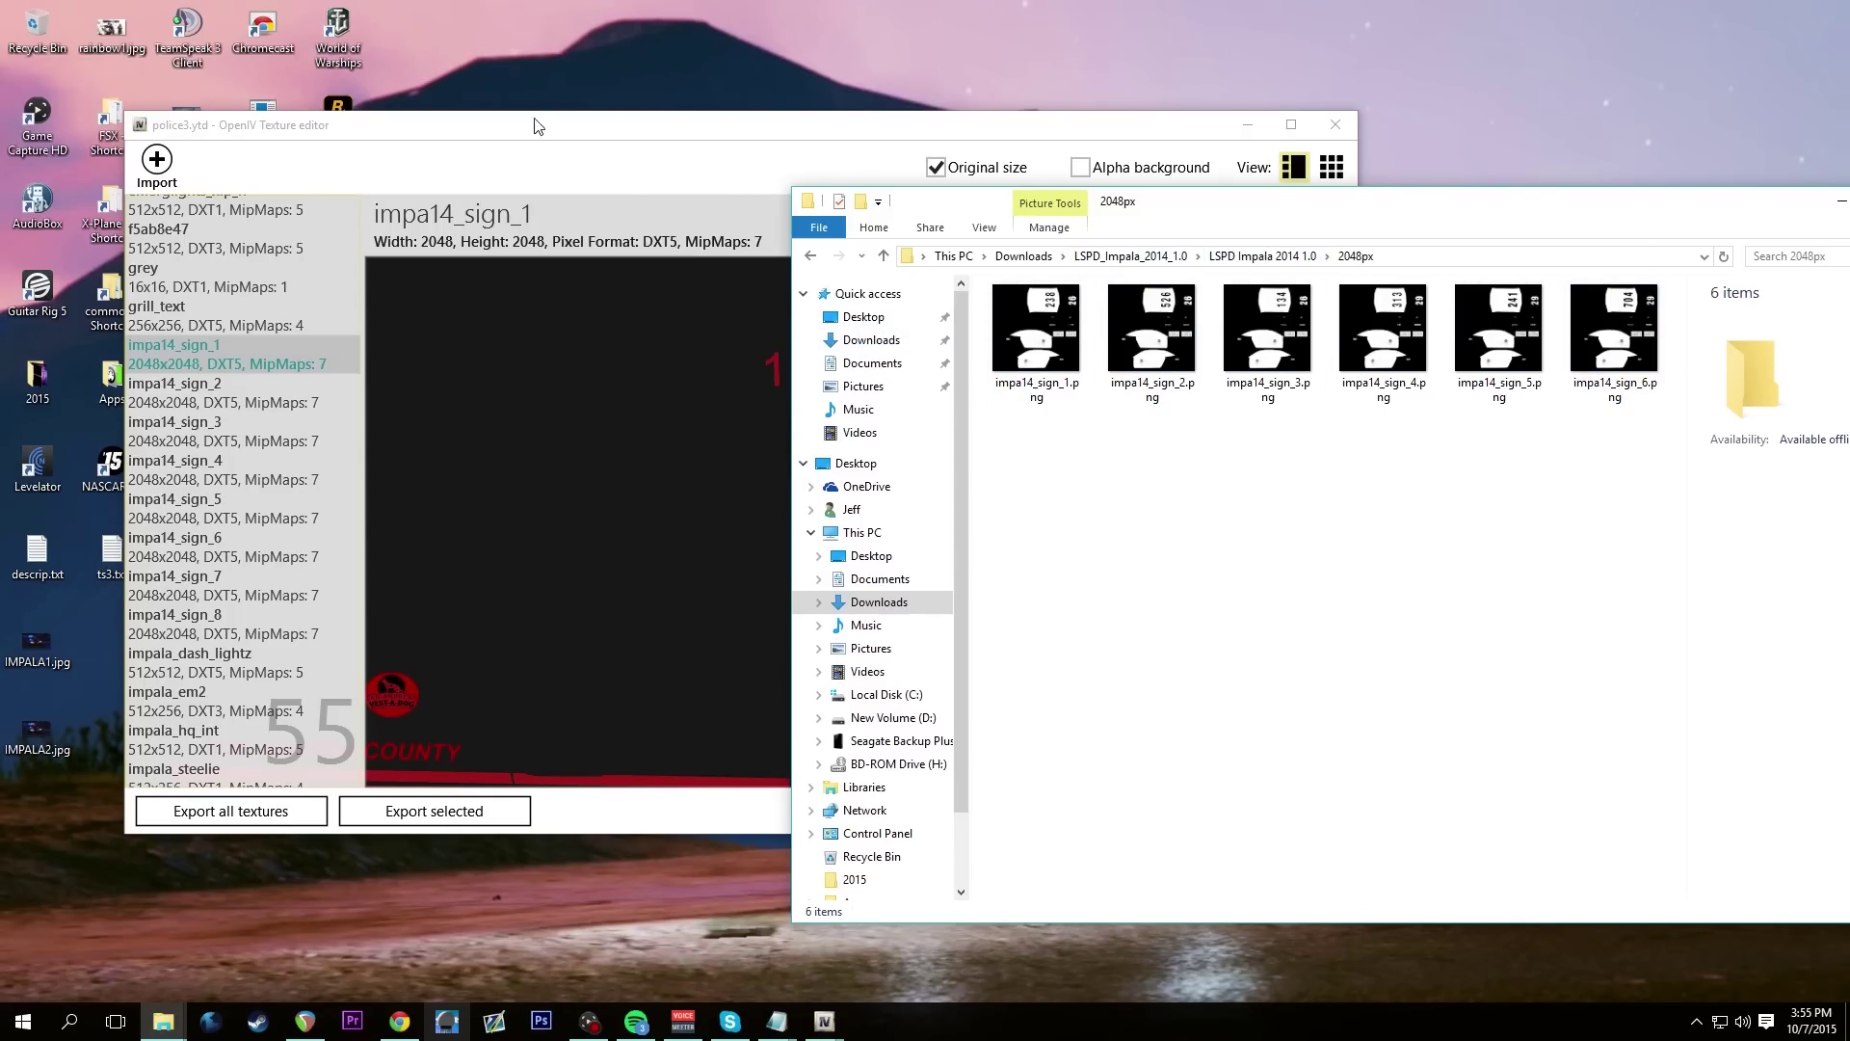
Replace impa14_sign_1 with impa14_sign_1.png from the LSPD Impala 2014 1.0 2048px folder
{"action": "left_click", "coordinate": [570, 142]}
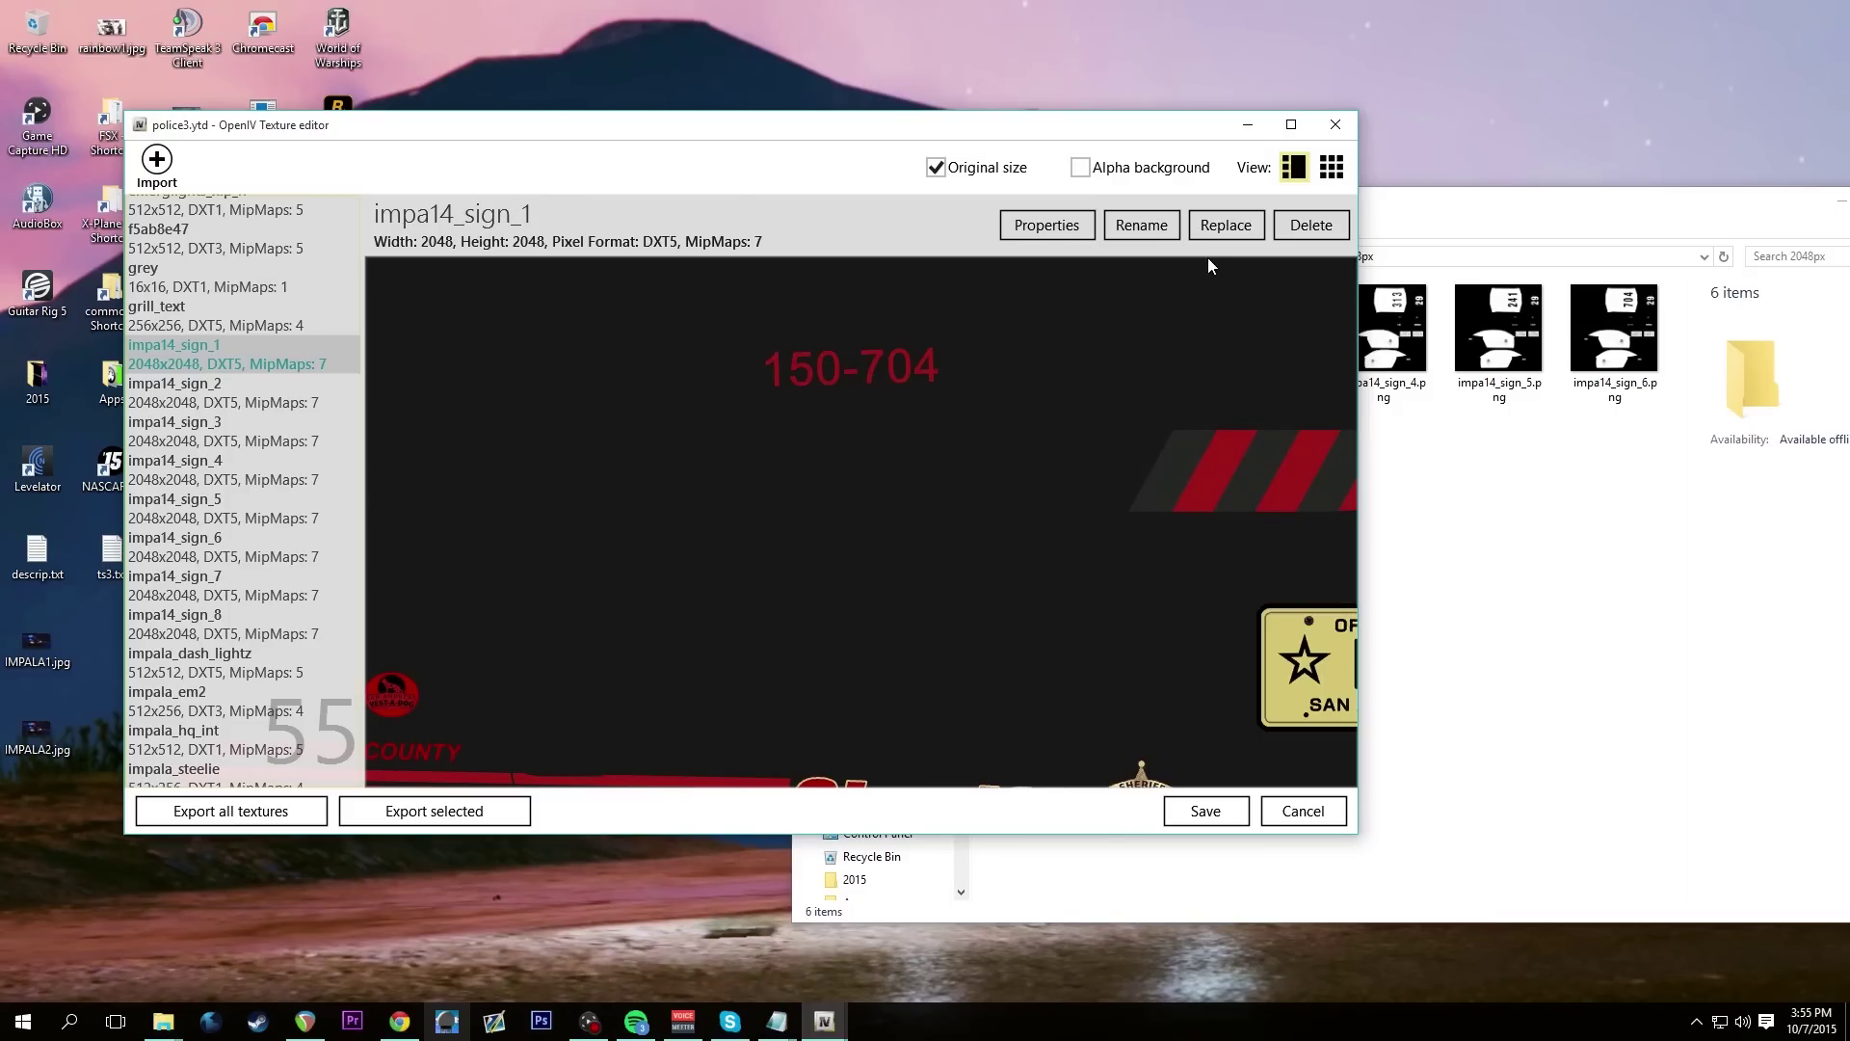
{"action": "left_click", "coordinate": [1226, 224]}
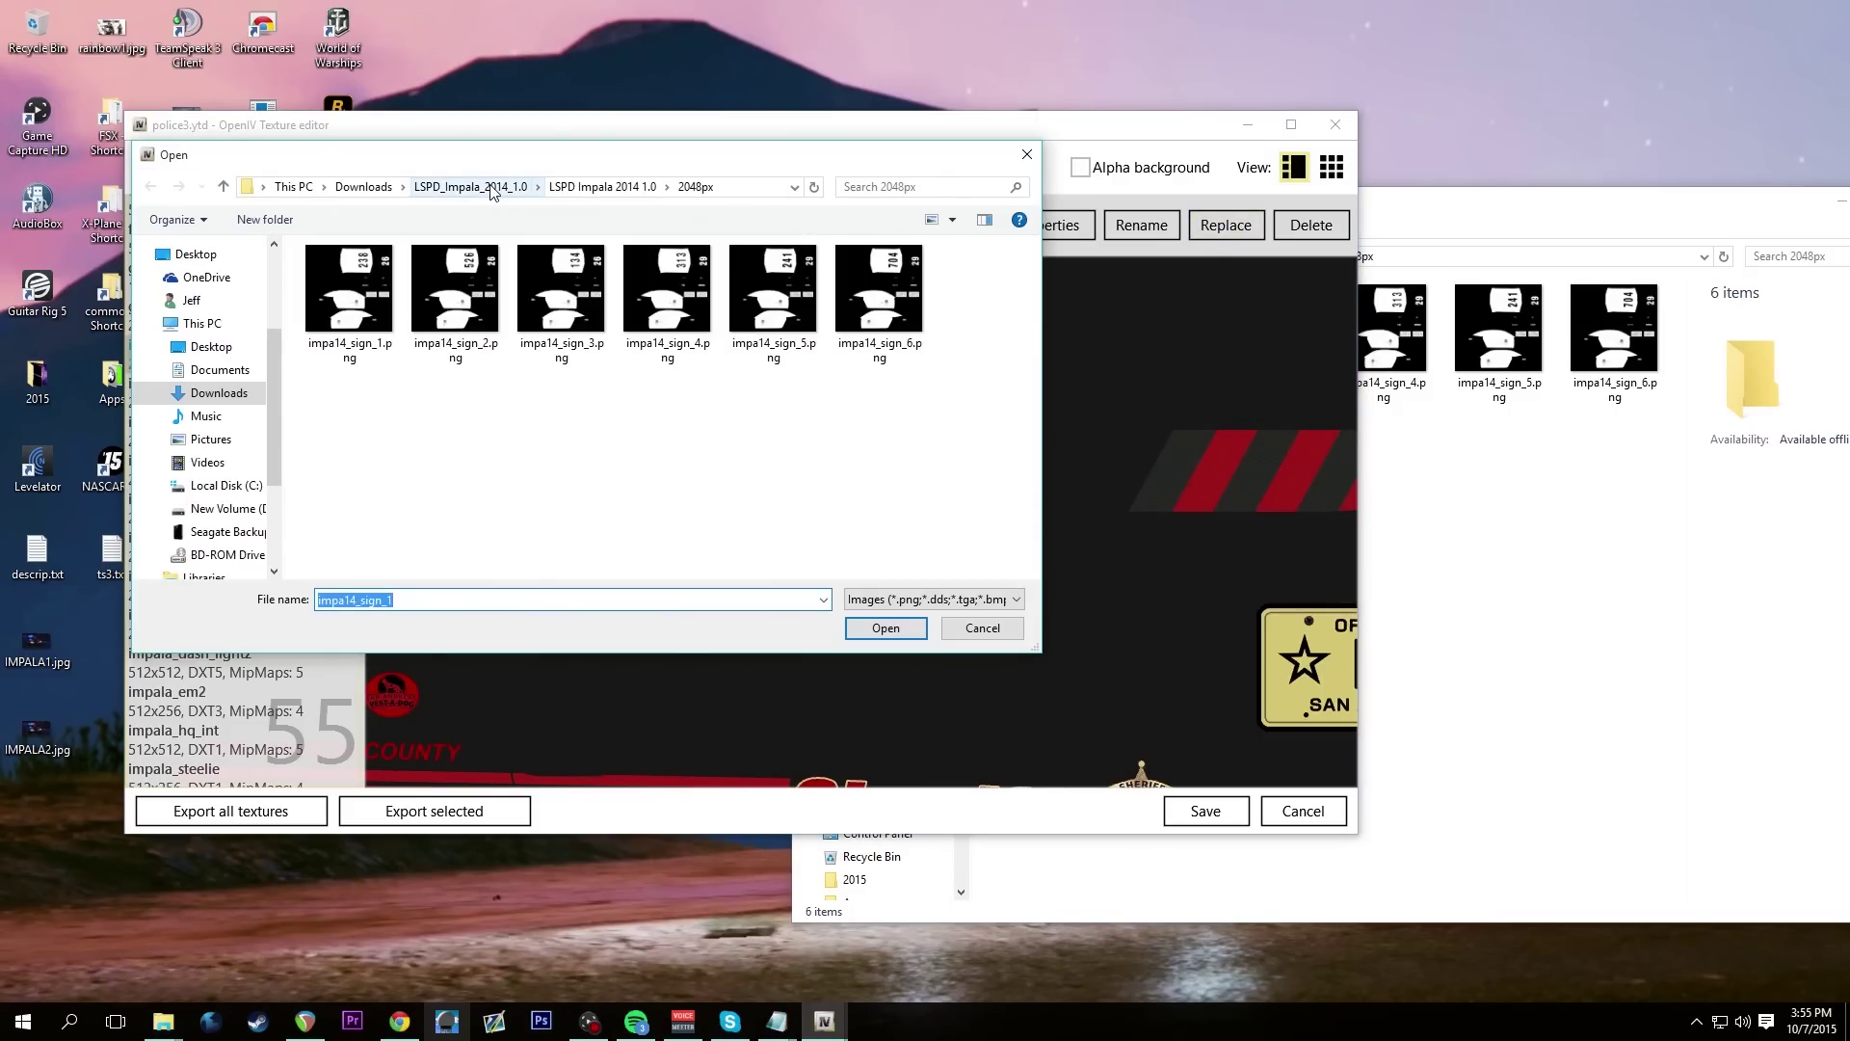
{"action": "left_click", "coordinate": [363, 186]}
{"action": "double_click", "coordinate": [389, 333]}
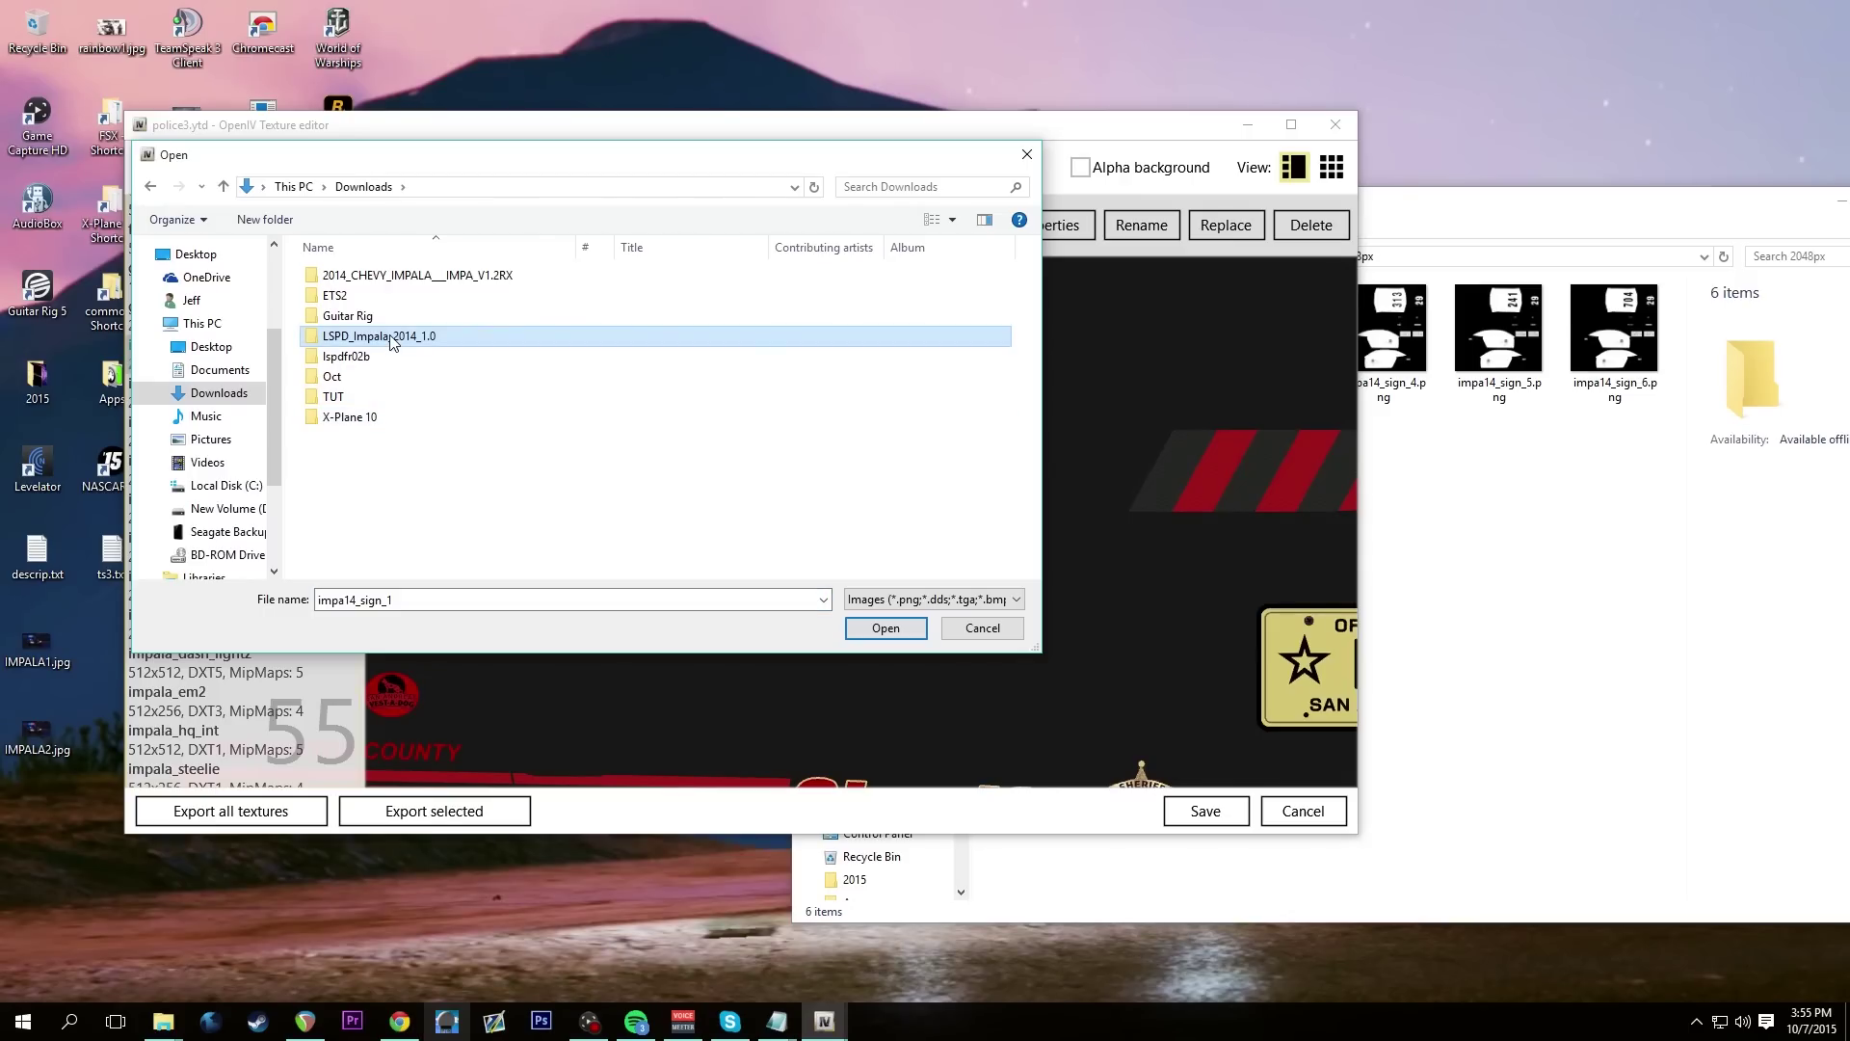
{"action": "double_click", "coordinate": [376, 278]}
{"action": "double_click", "coordinate": [376, 277]}
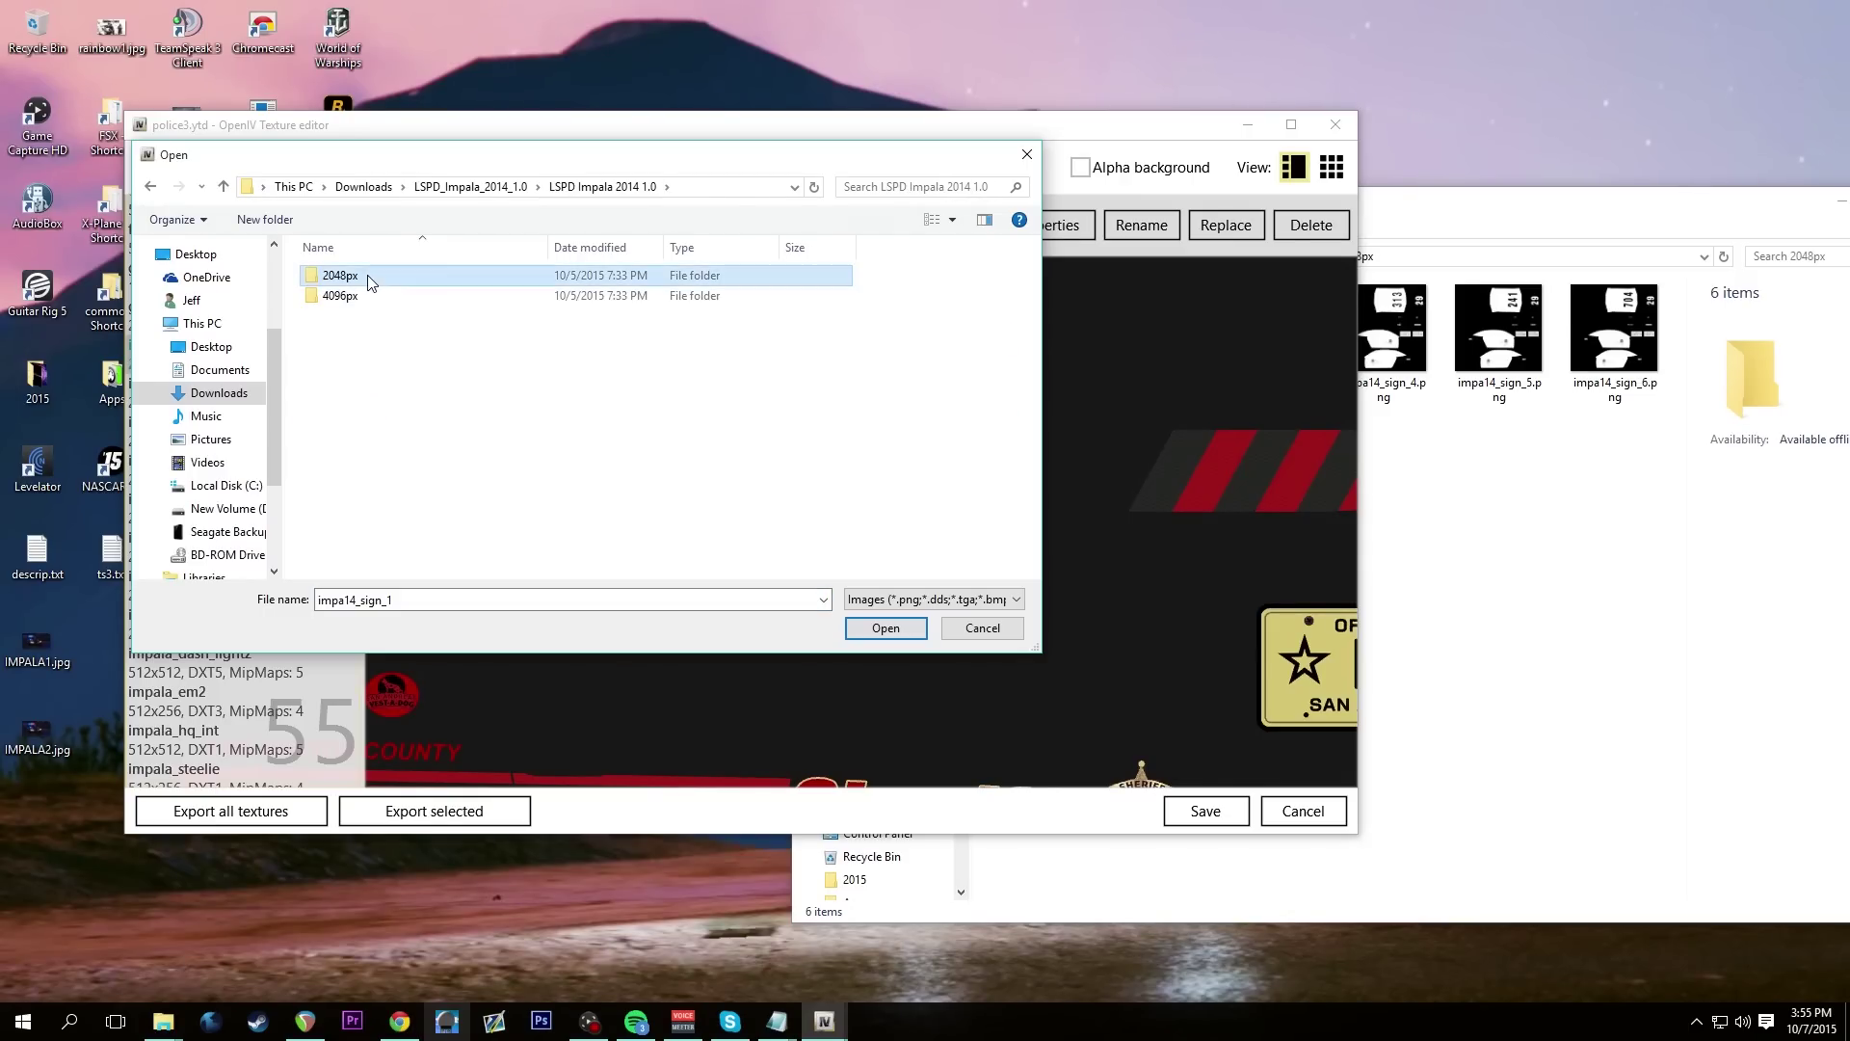
{"action": "left_click", "coordinate": [352, 307]}
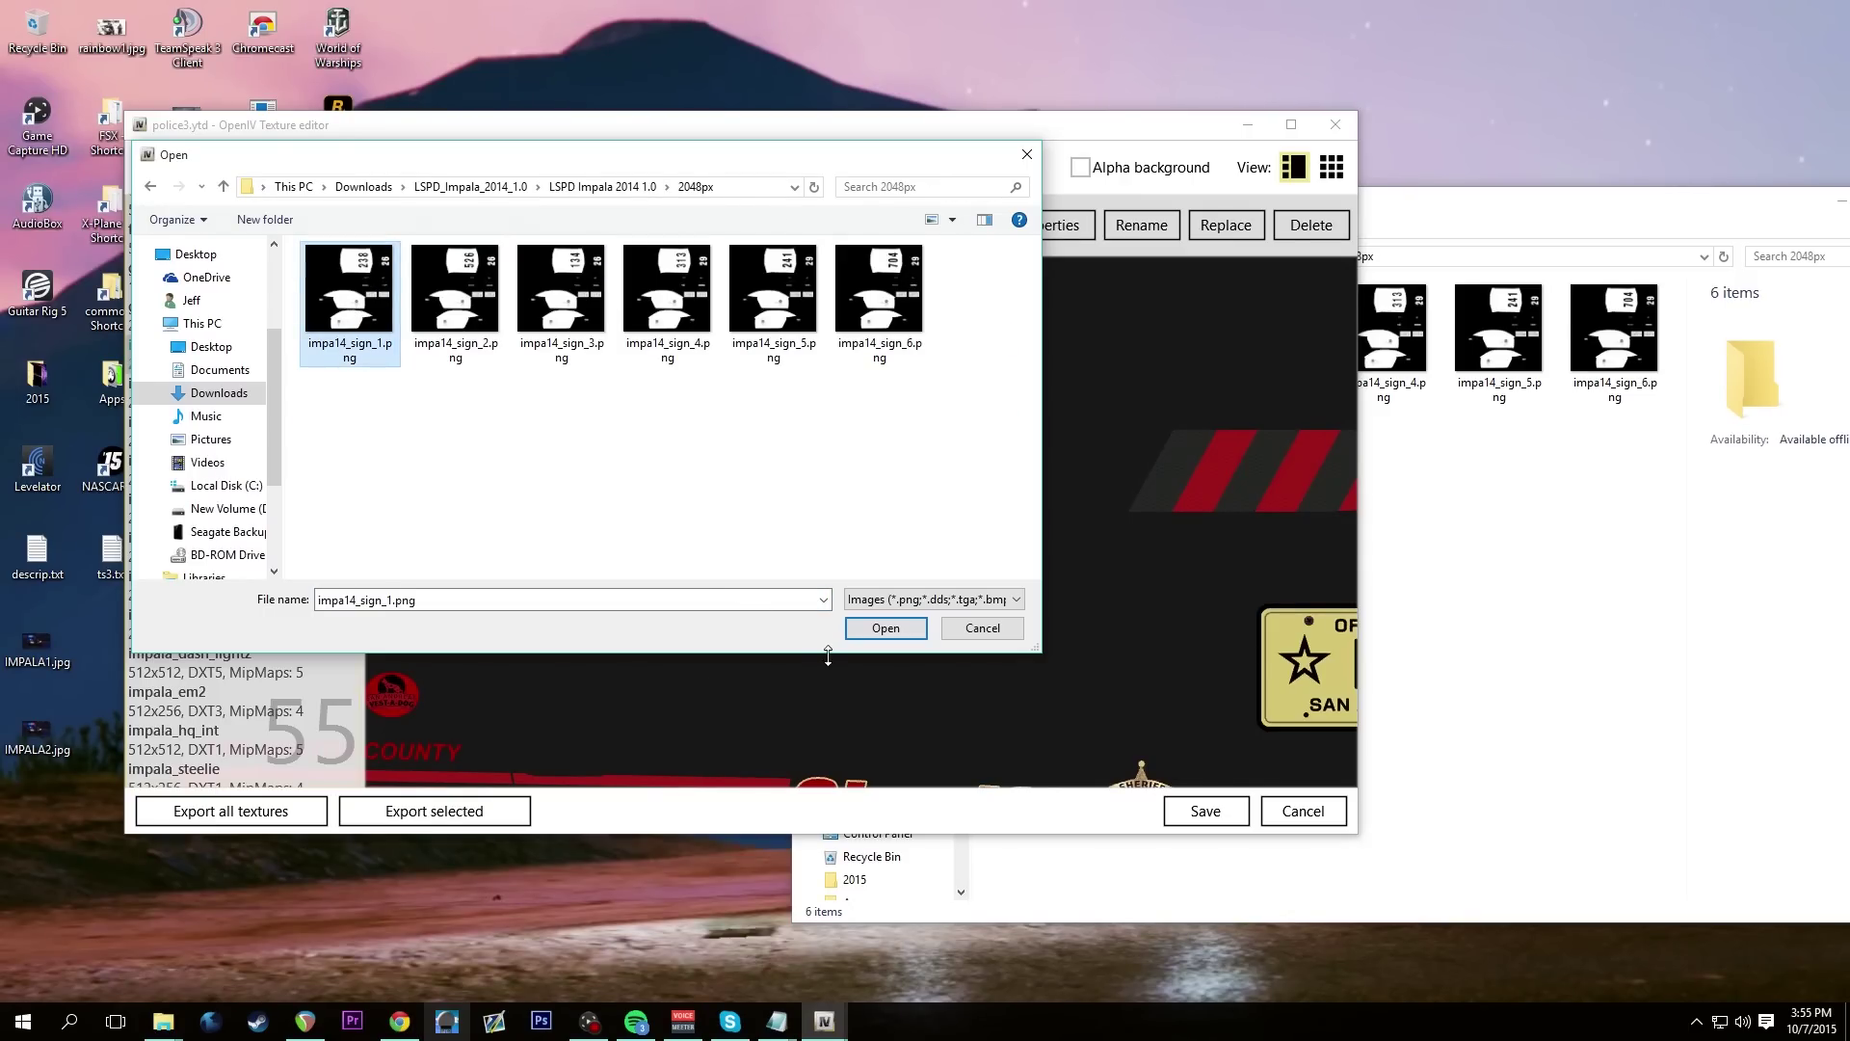
{"action": "left_click", "coordinate": [879, 629]}
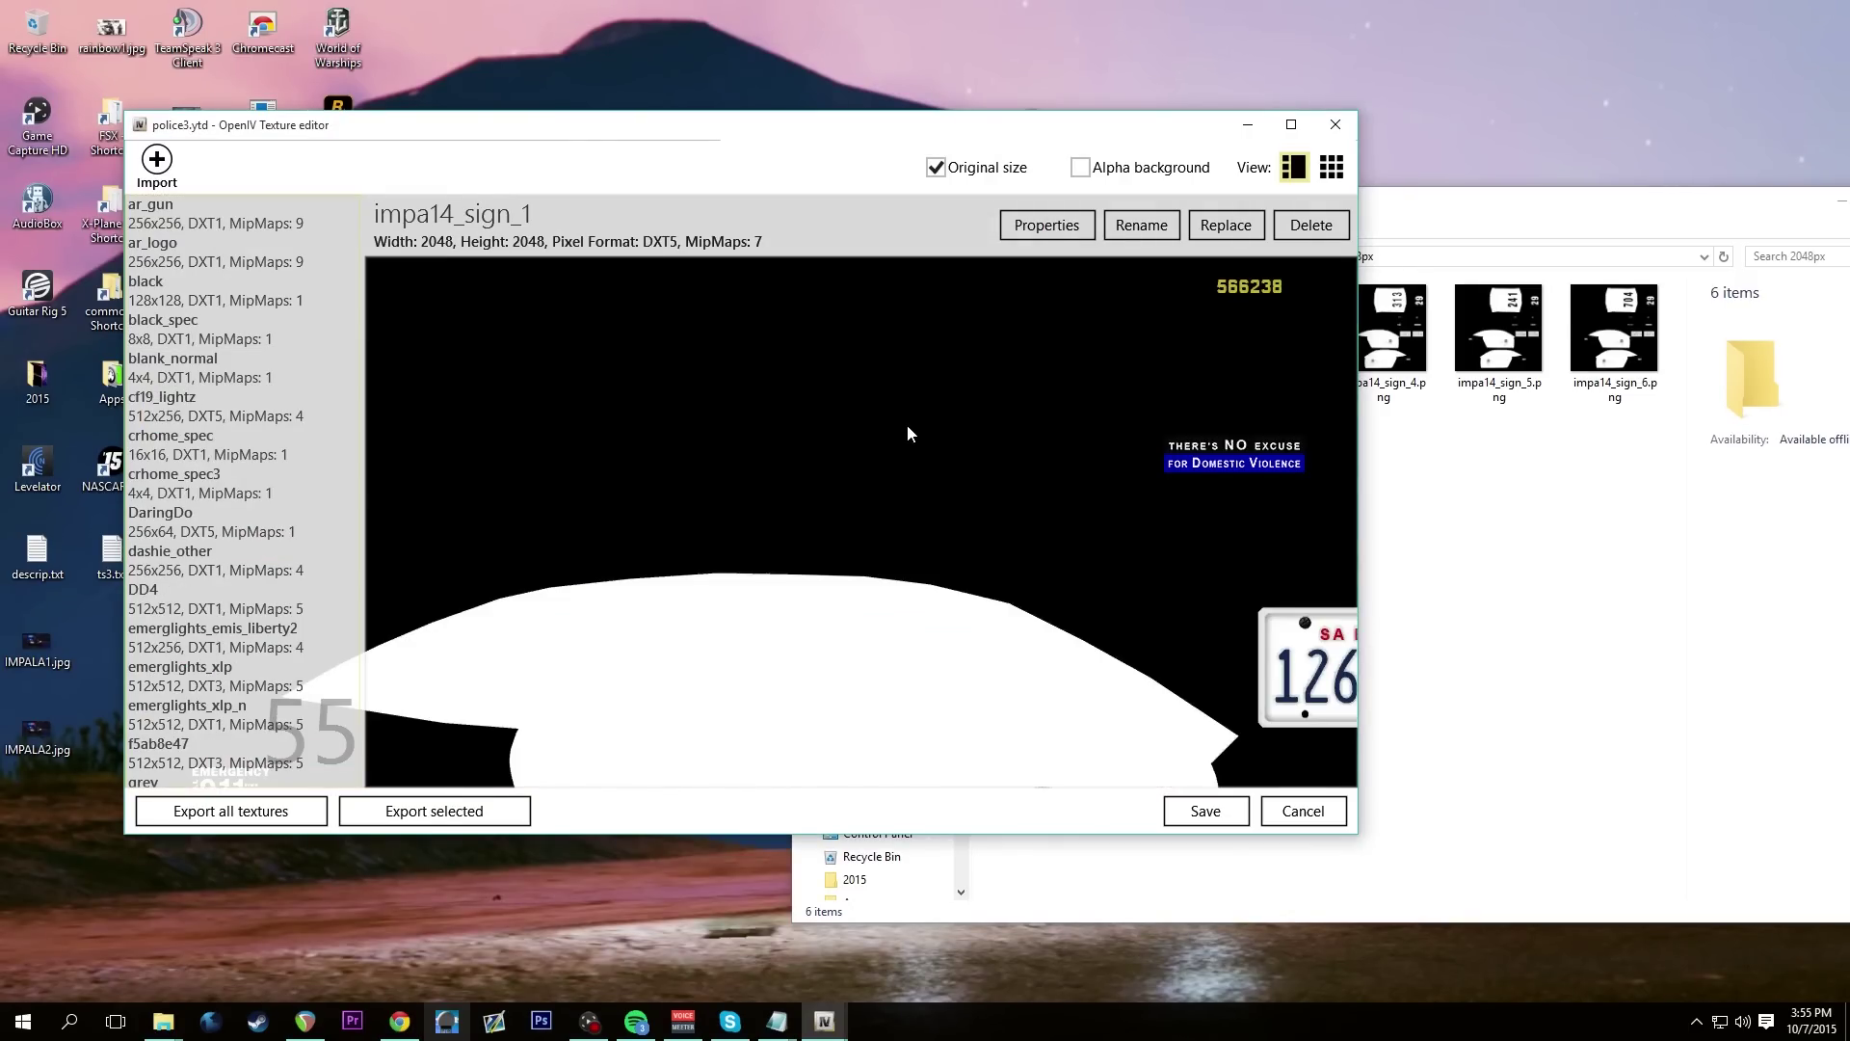
Replace impa14_sign_2 with impa14_sign_2.png from the same 2048px folder
{"action": "scroll", "coordinate": [241, 539], "scroll_direction": "down", "scroll_amount": 7}
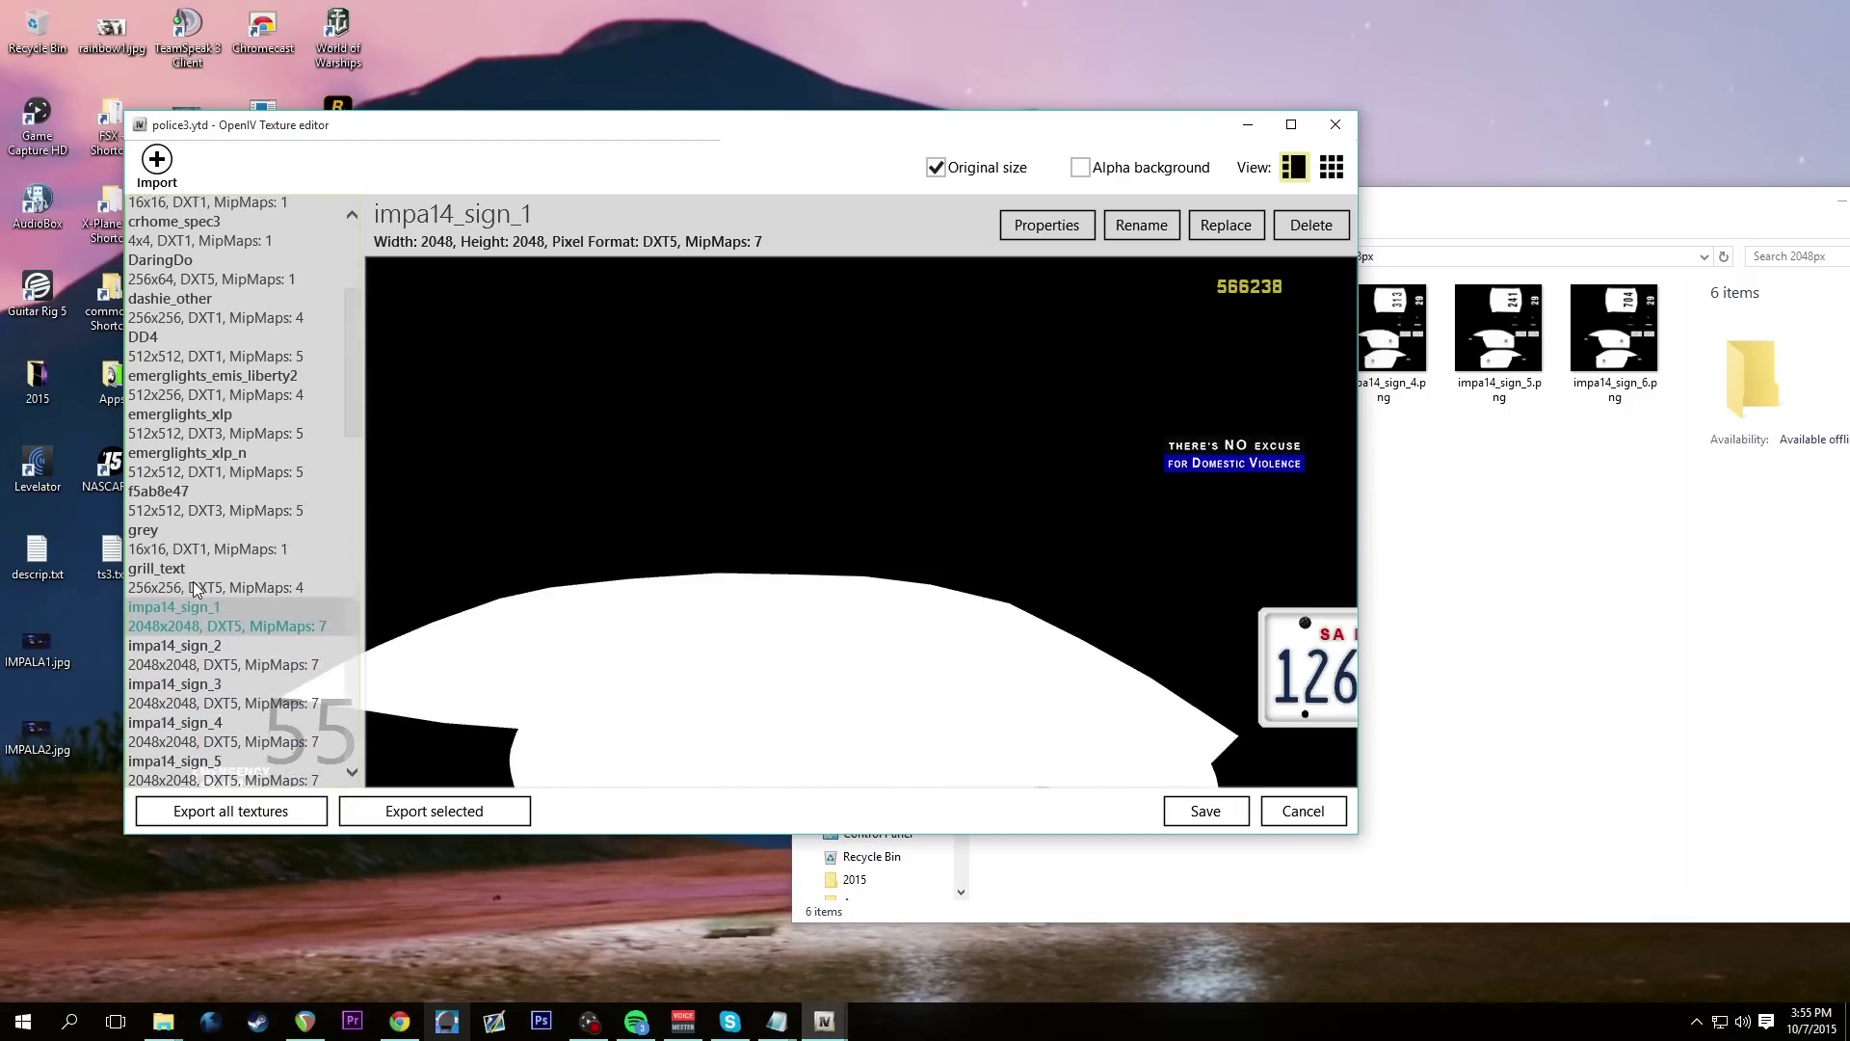
{"action": "left_click", "coordinate": [216, 525]}
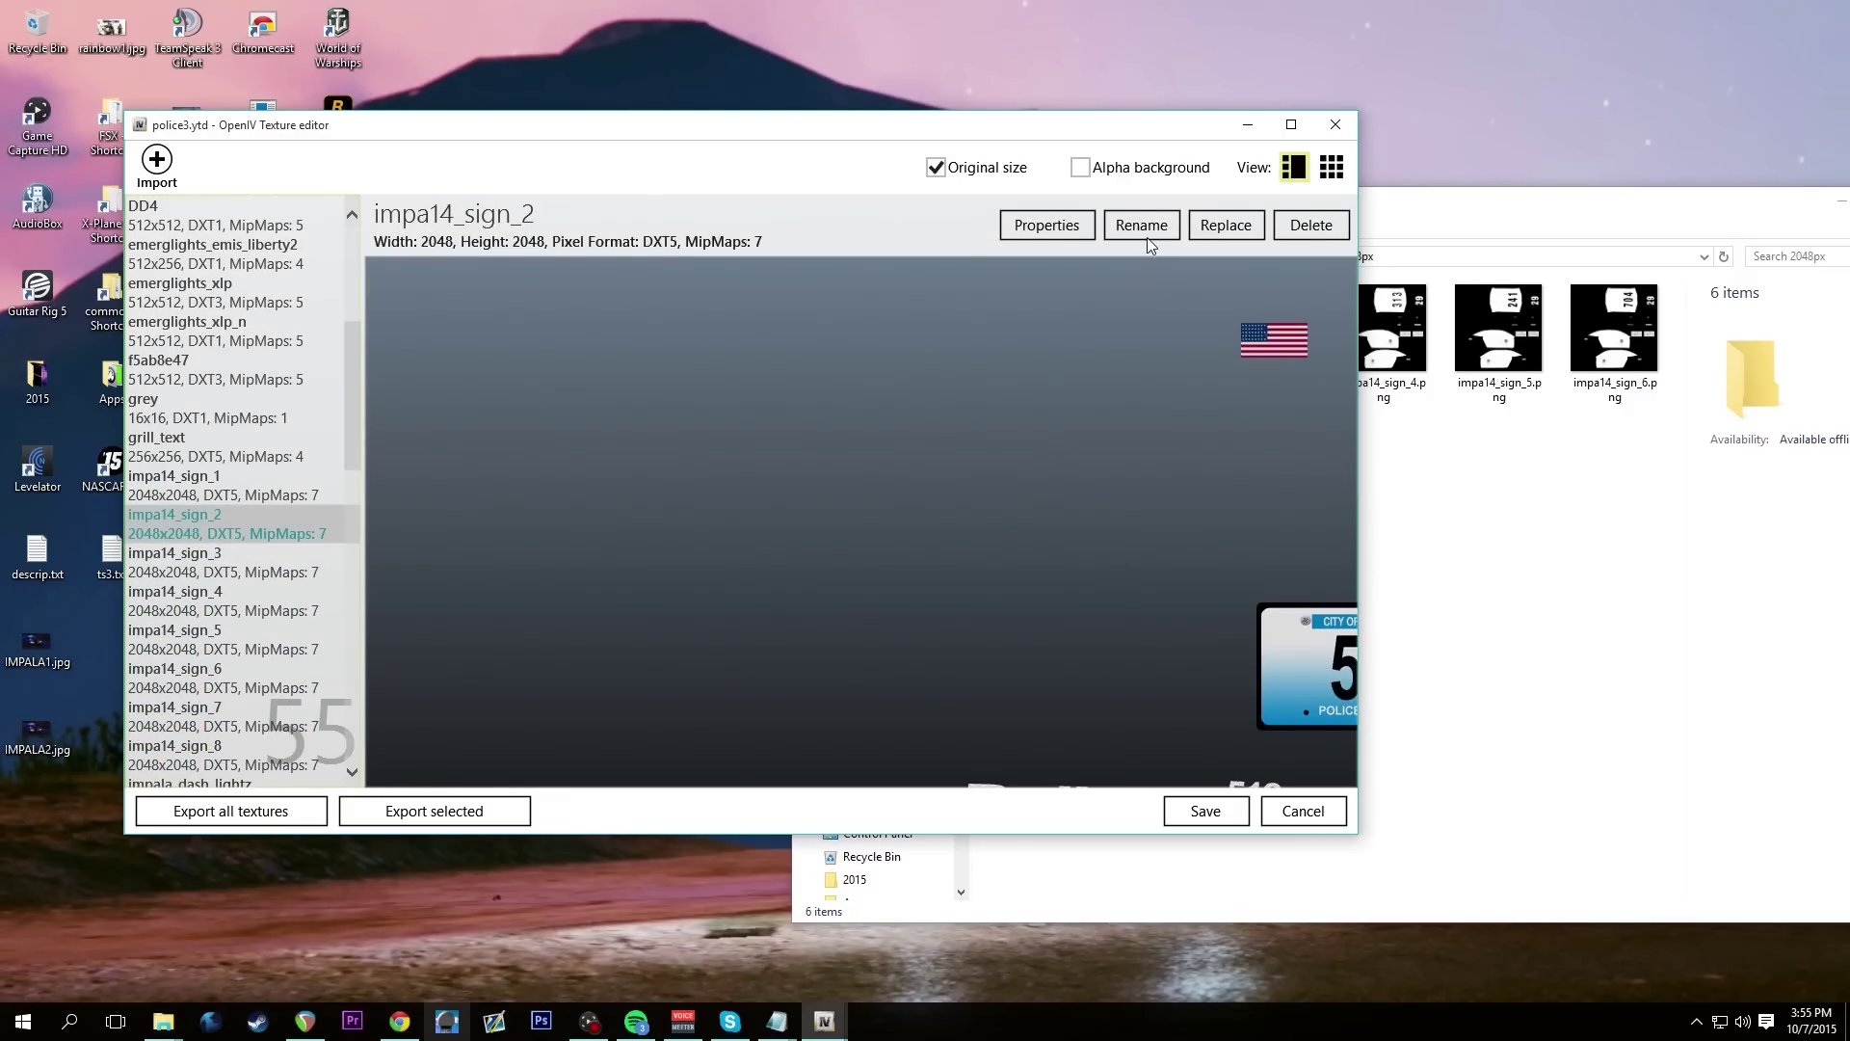
{"action": "left_click", "coordinate": [1226, 224]}
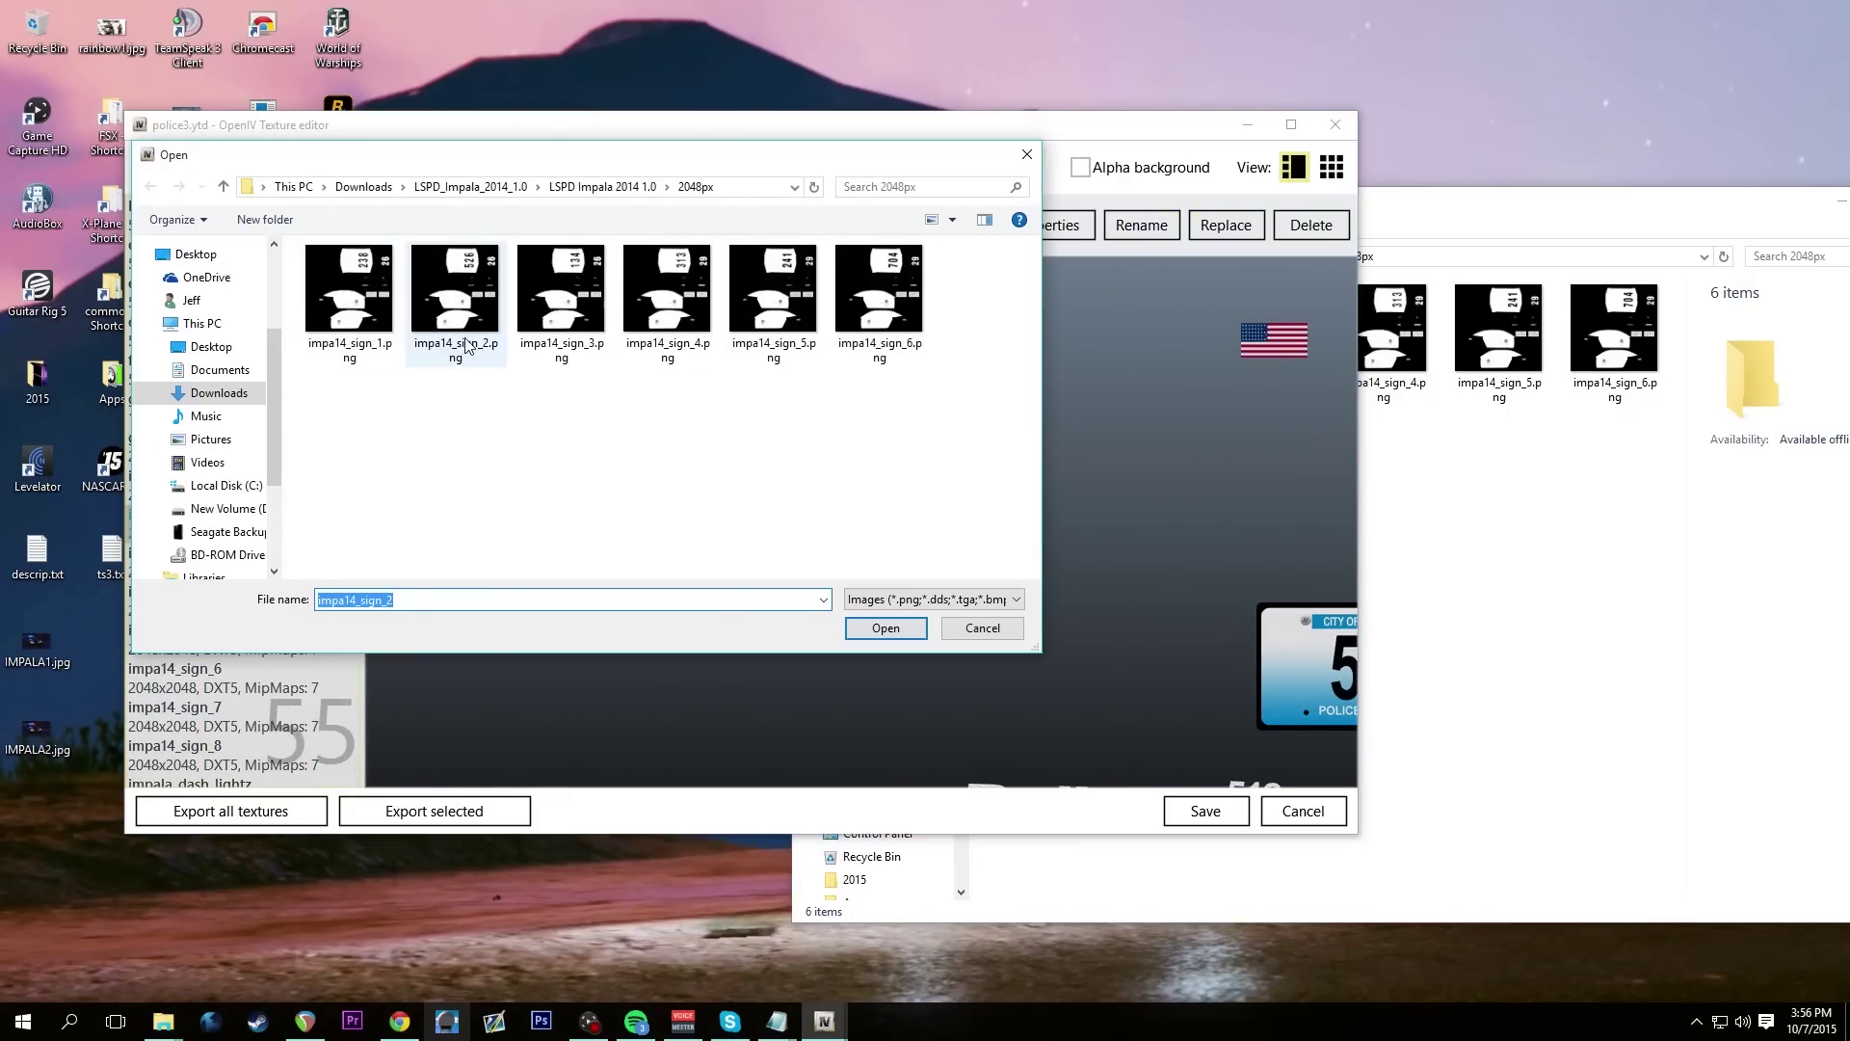
{"action": "left_click", "coordinate": [466, 346]}
{"action": "left_click", "coordinate": [885, 629]}
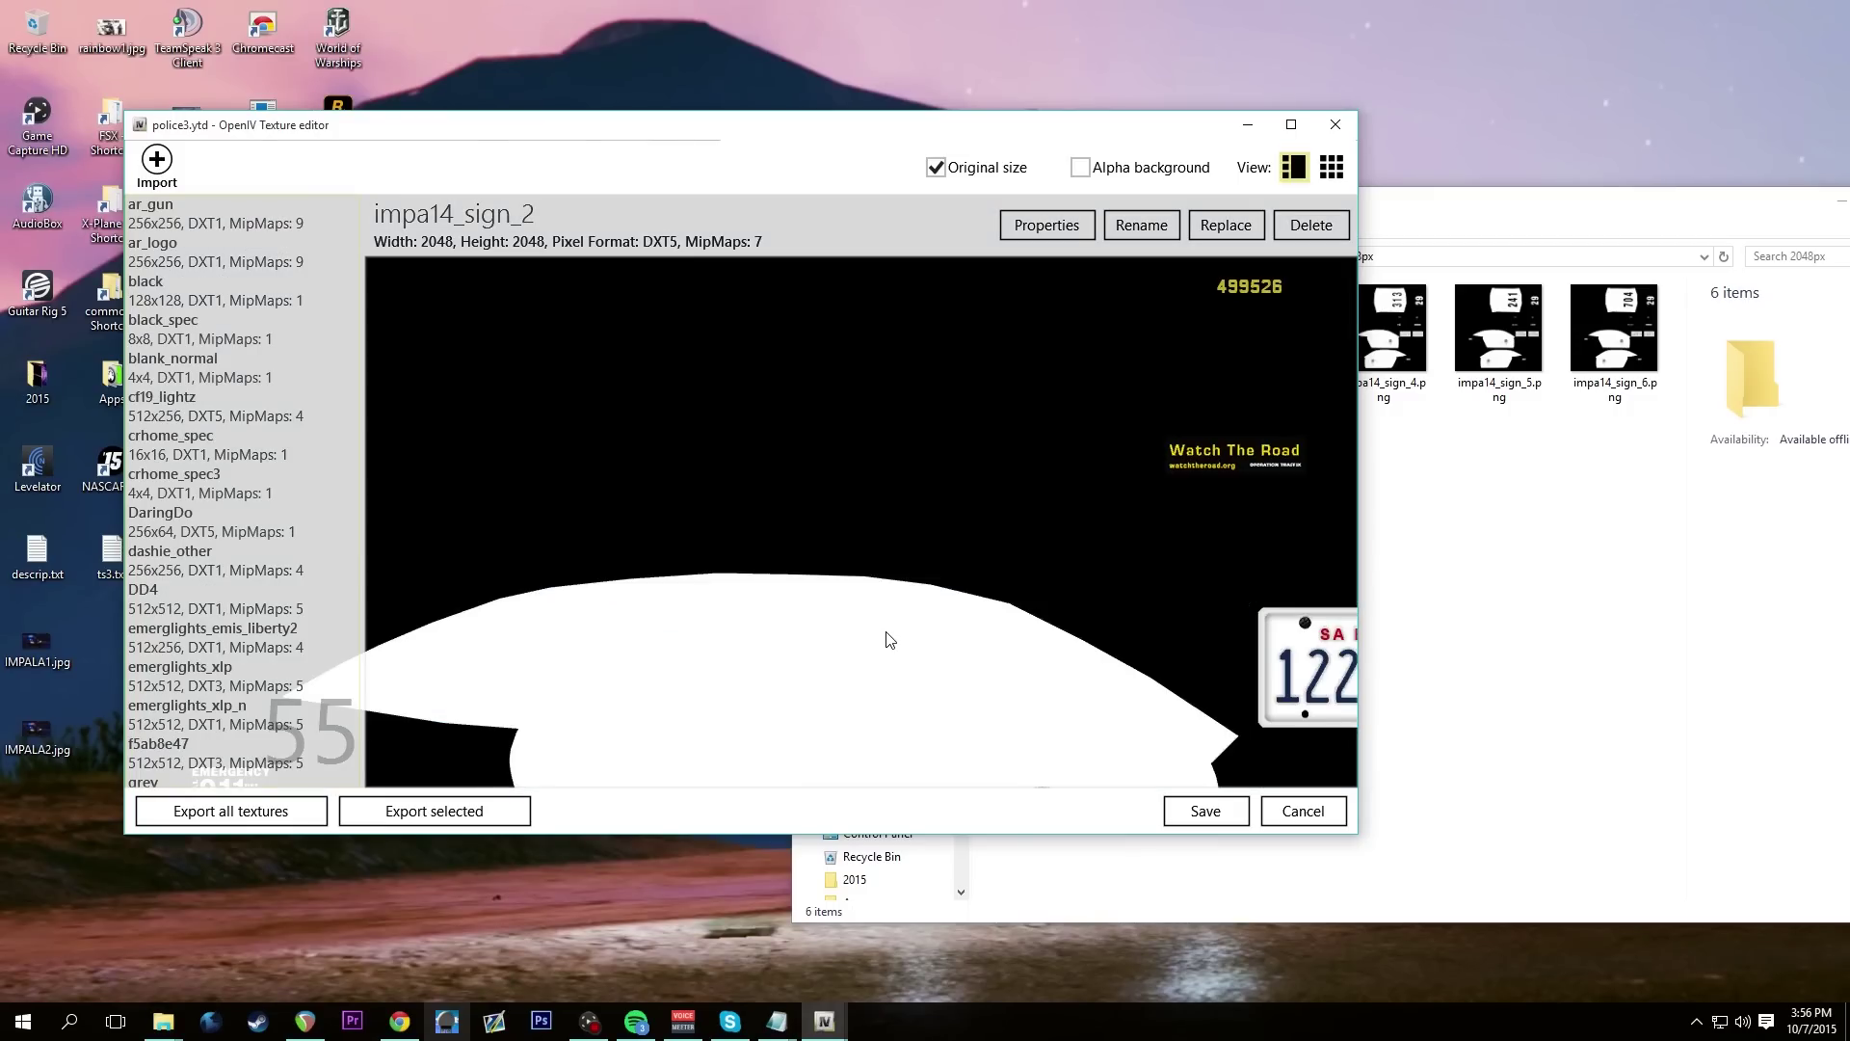
Start replacing impa14_sign_3, then preview the impa14_sign_6, 7 and 8 textures
{"action": "scroll", "coordinate": [269, 541], "scroll_direction": "down", "scroll_amount": 5}
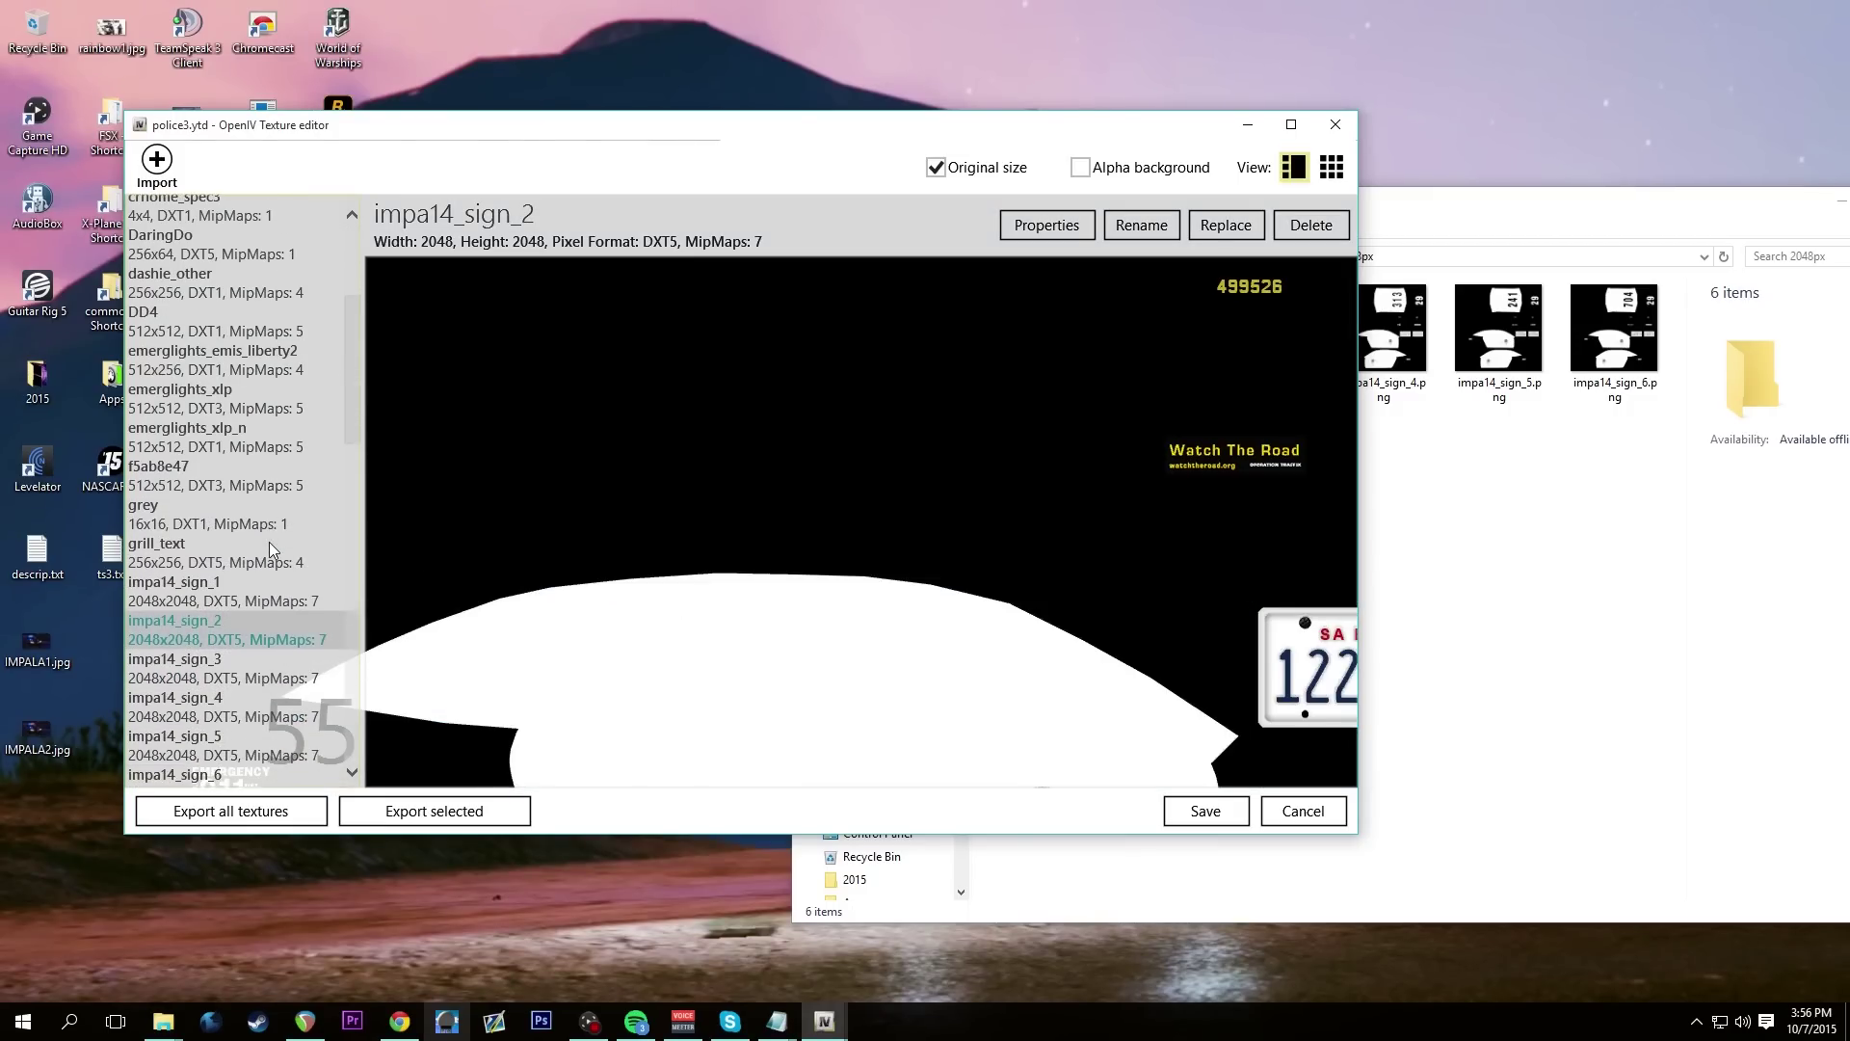
{"action": "left_click", "coordinate": [258, 508]}
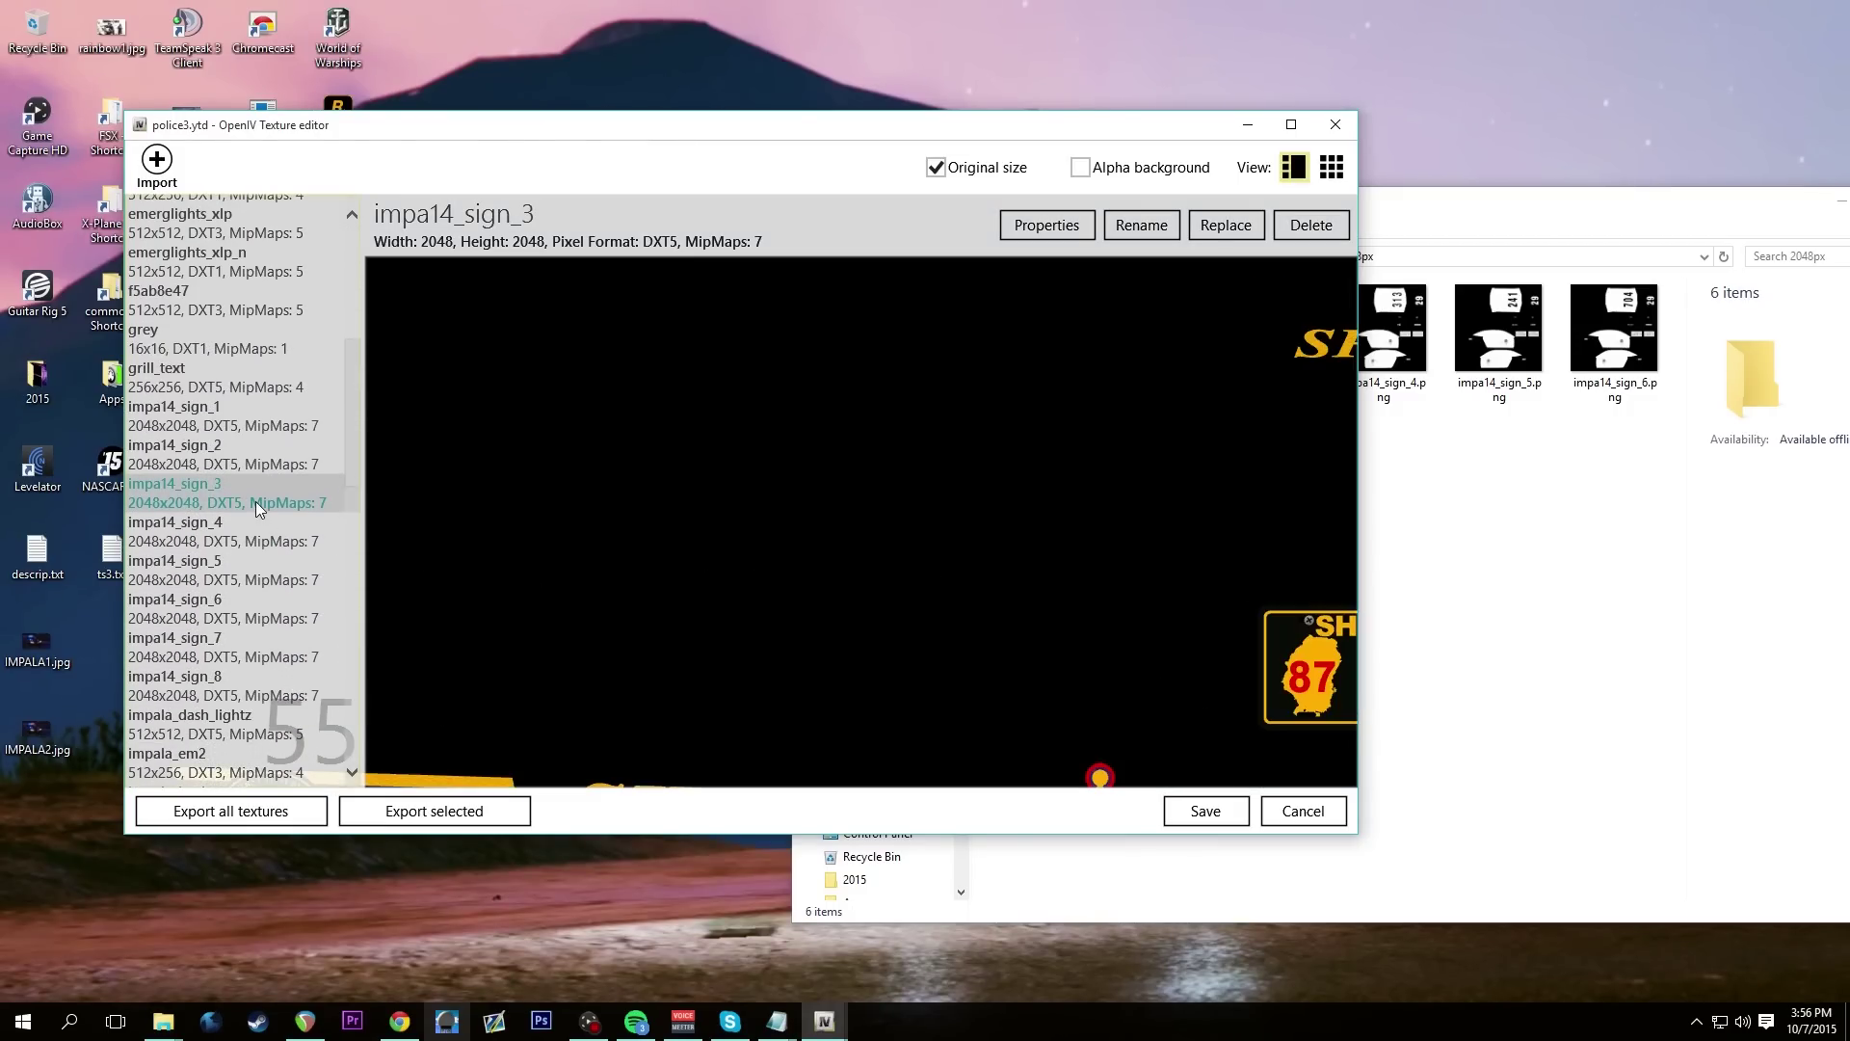
{"action": "left_click", "coordinate": [1210, 228]}
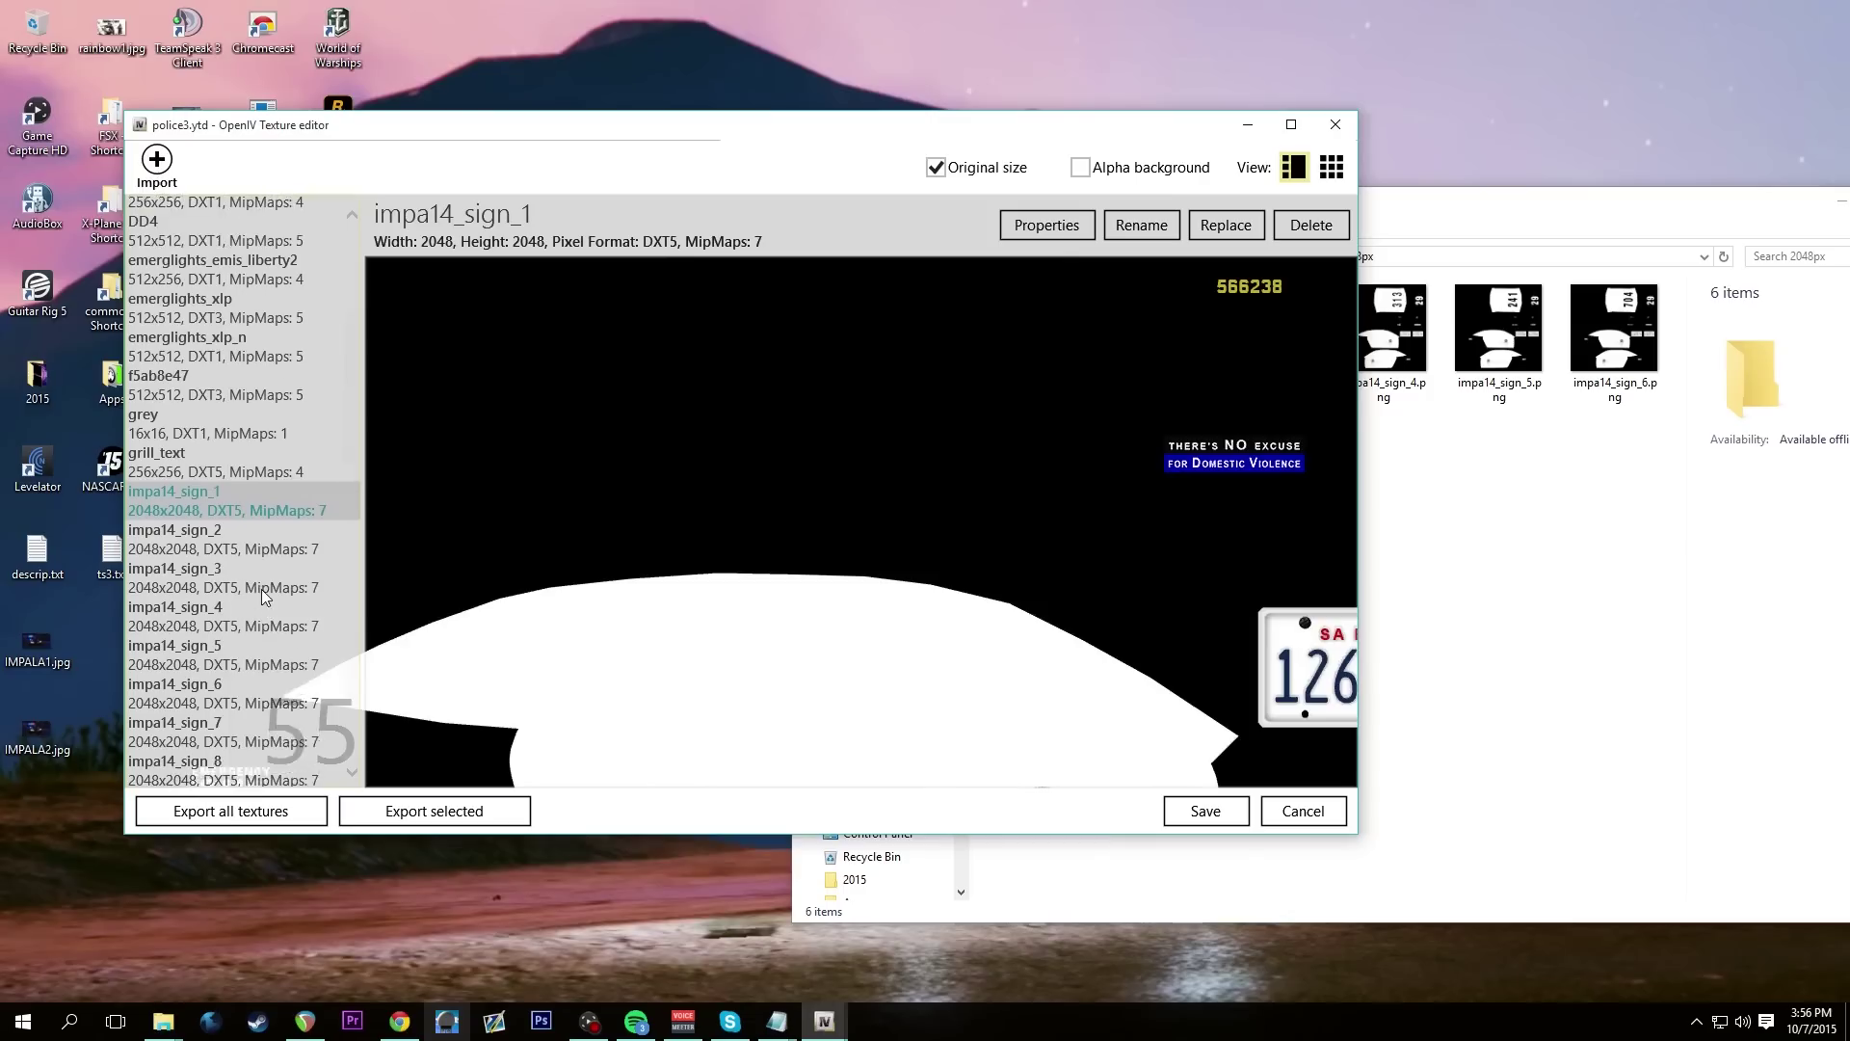
{"action": "scroll", "coordinate": [262, 584], "scroll_direction": "down", "scroll_amount": 2}
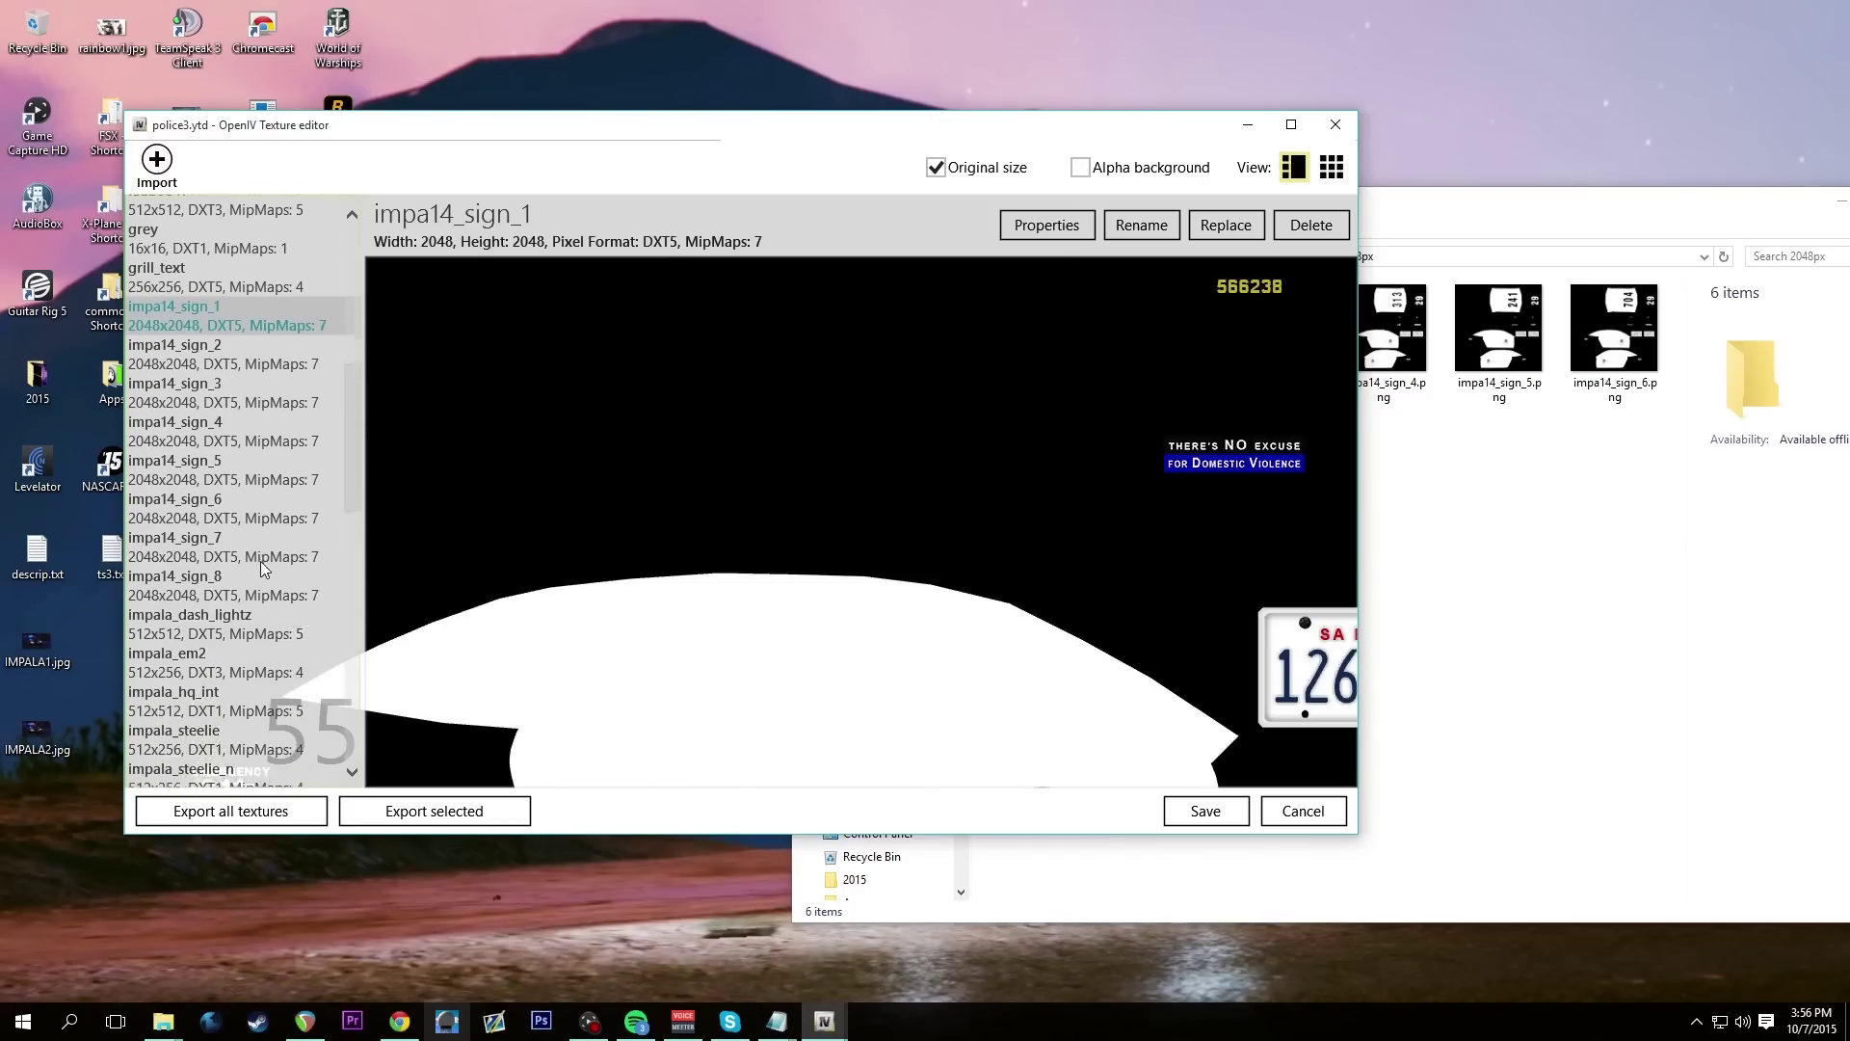
{"action": "scroll", "coordinate": [260, 561], "scroll_direction": "down", "scroll_amount": 1}
{"action": "left_click", "coordinate": [261, 509]}
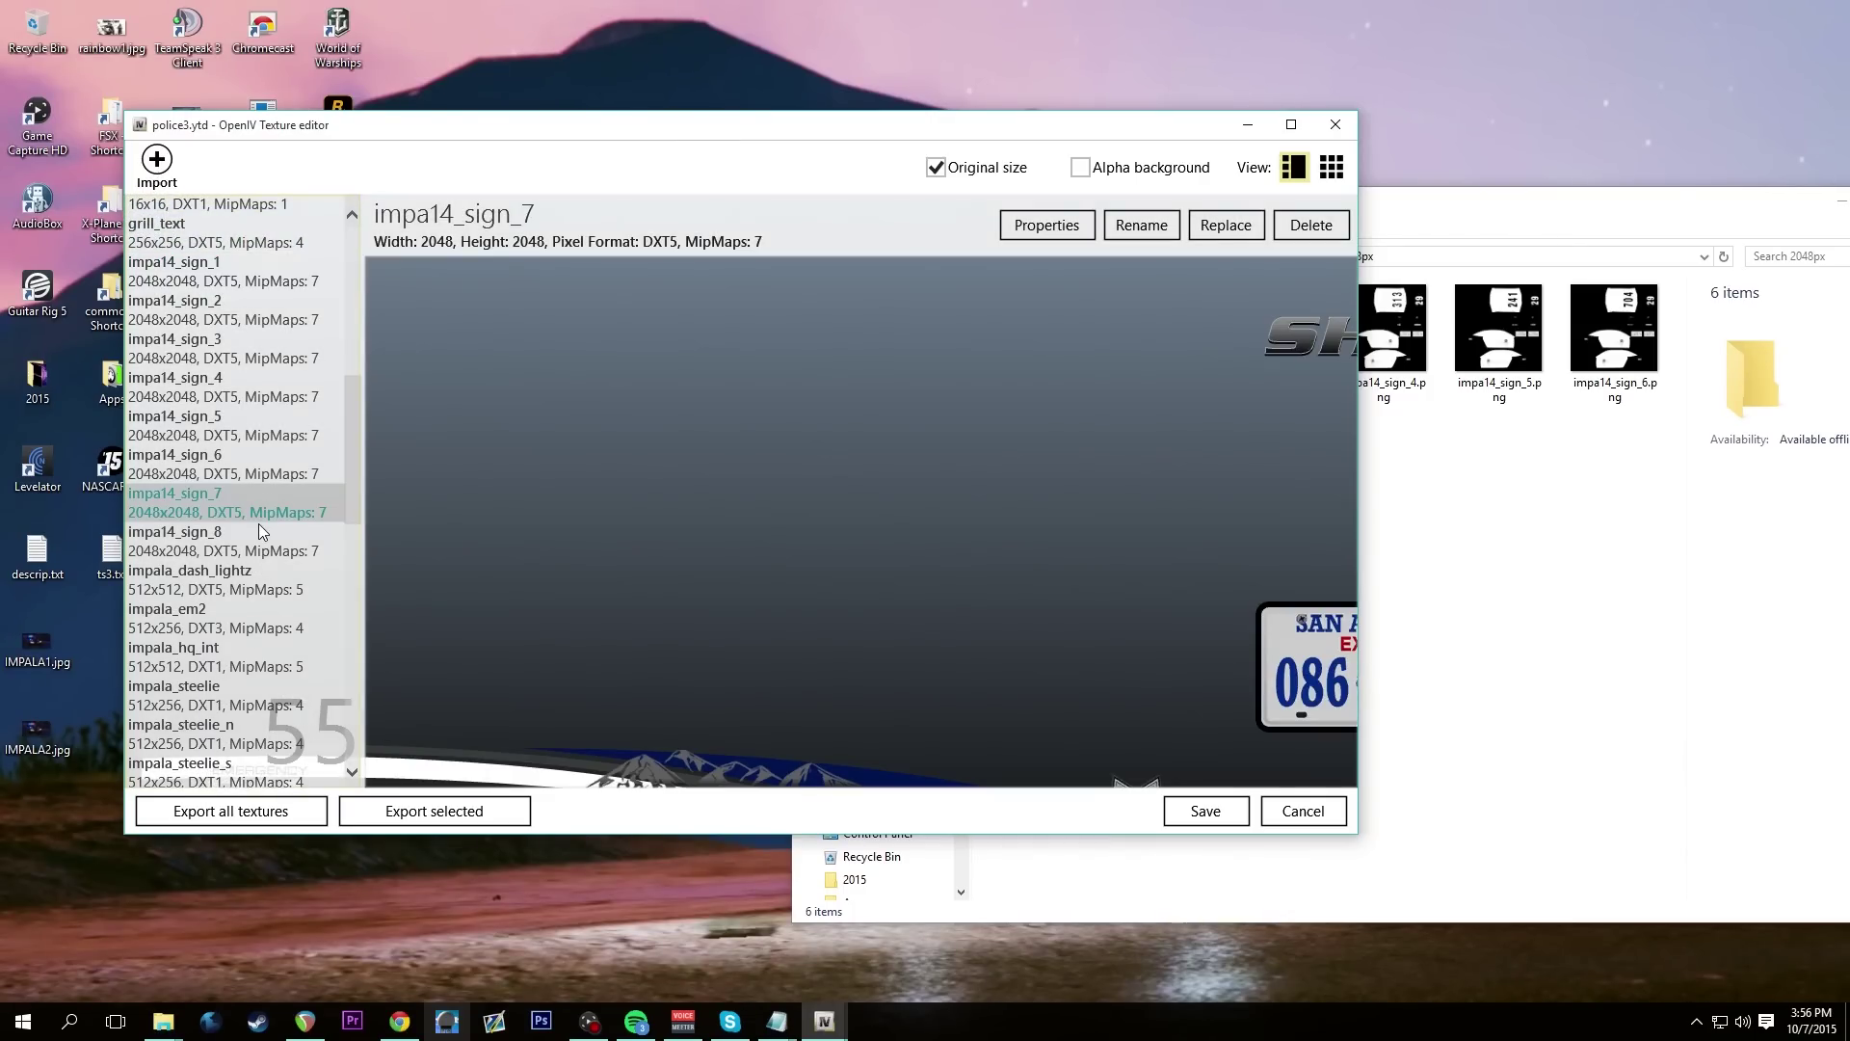
{"action": "left_click", "coordinate": [261, 547]}
{"action": "left_click", "coordinate": [270, 494]}
{"action": "left_click", "coordinate": [260, 457]}
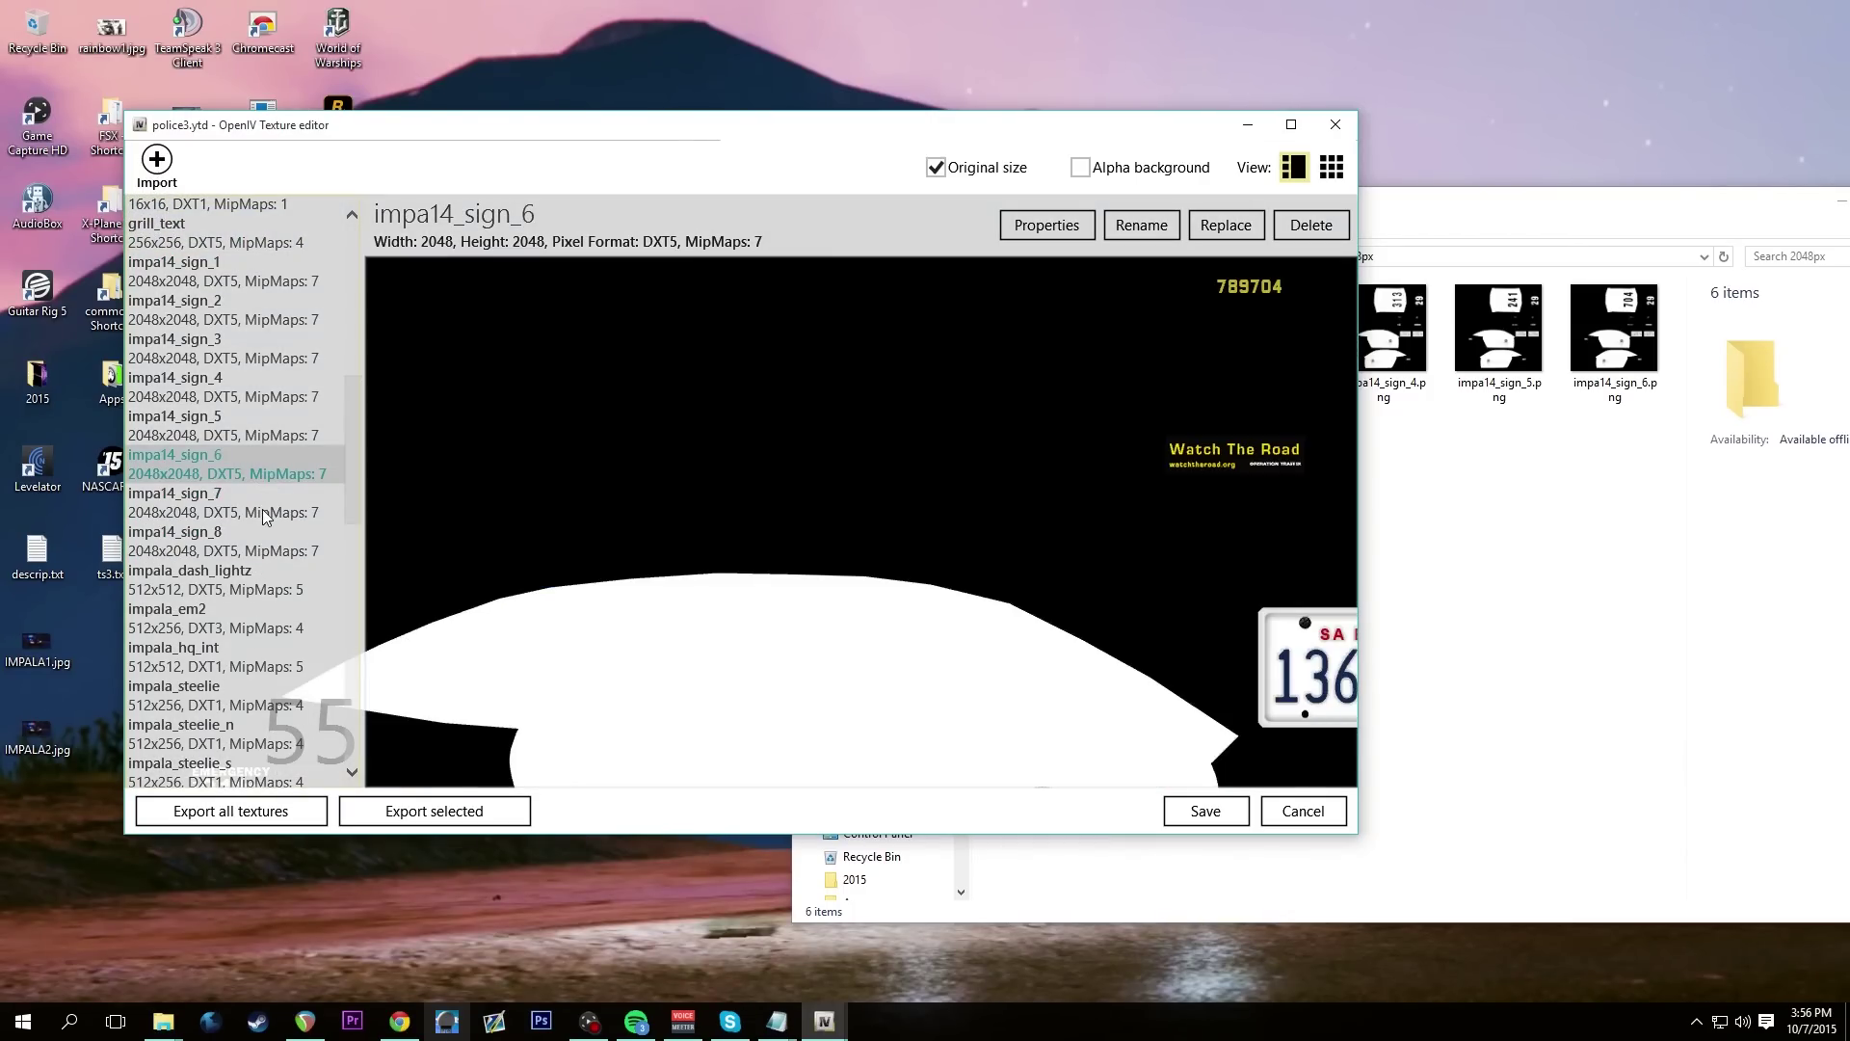
Check the new impa14_sign_1 through impa14_sign_6 textures and save police3.ytd
{"action": "scroll", "coordinate": [264, 481], "scroll_direction": "up", "scroll_amount": 4}
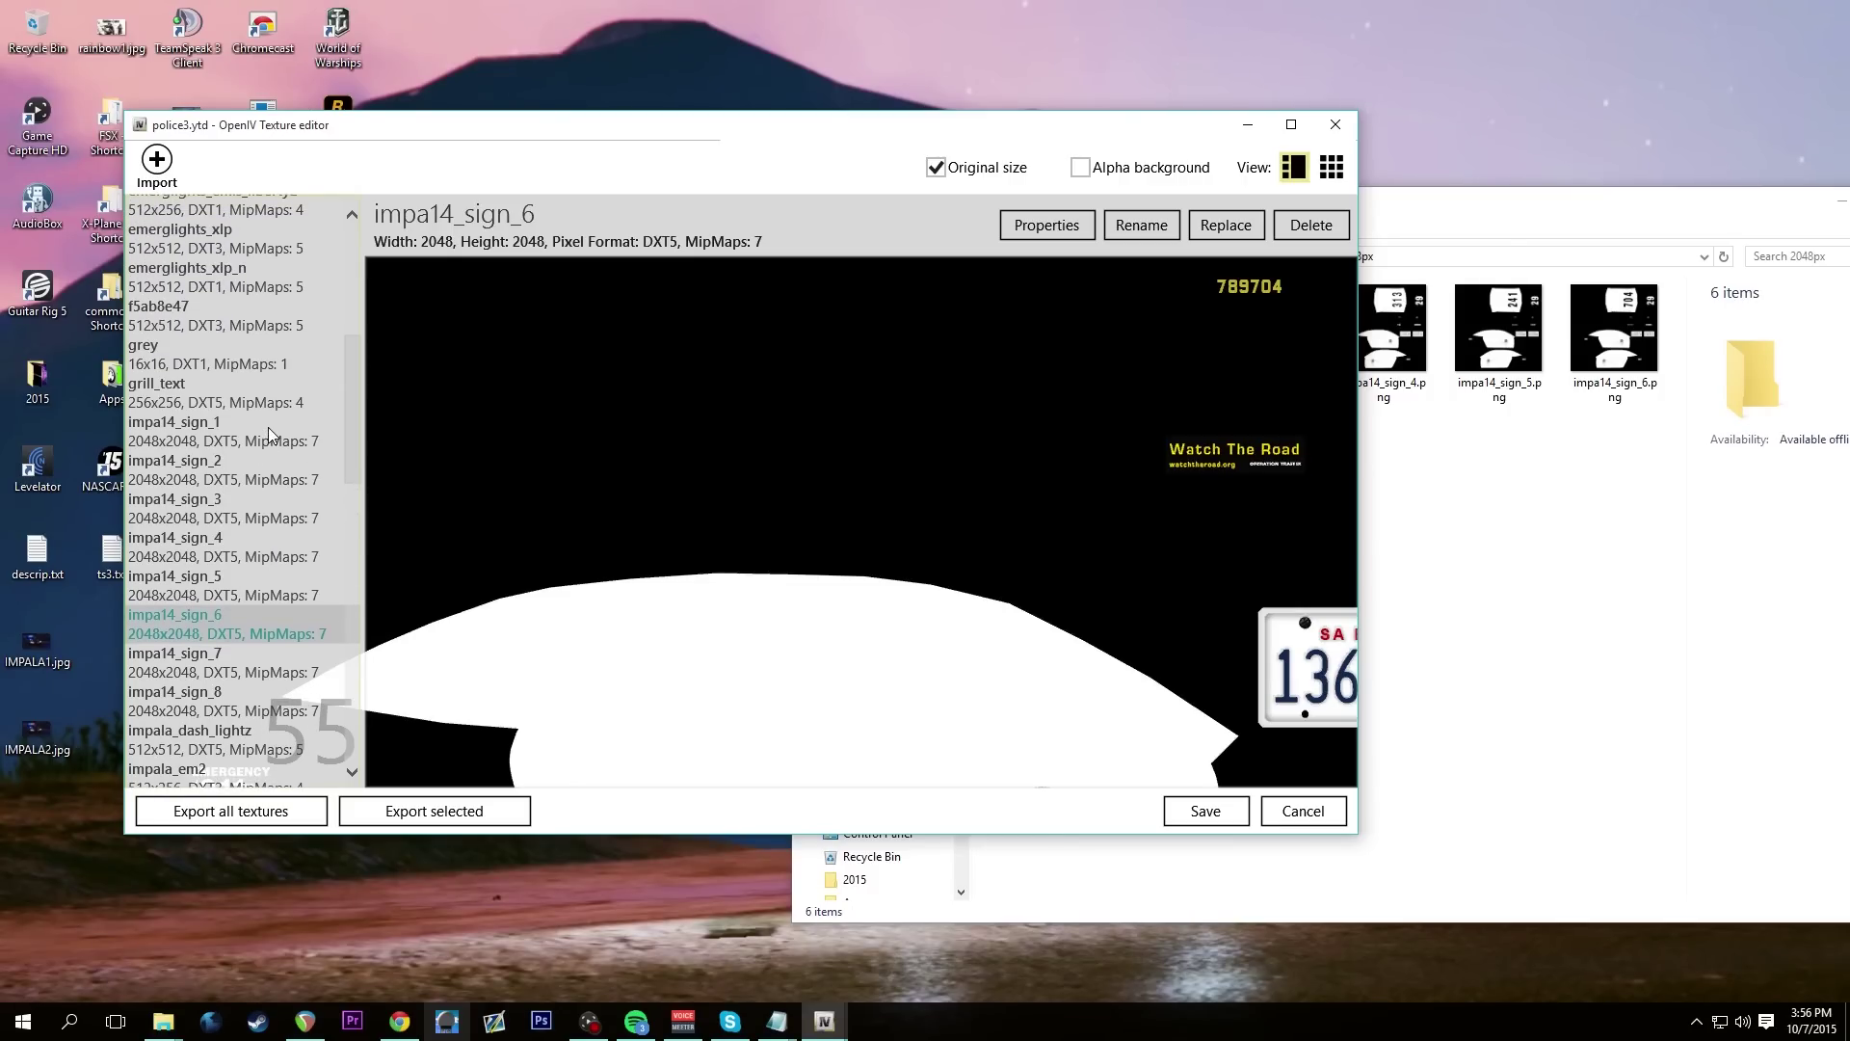
{"action": "left_click", "coordinate": [272, 431]}
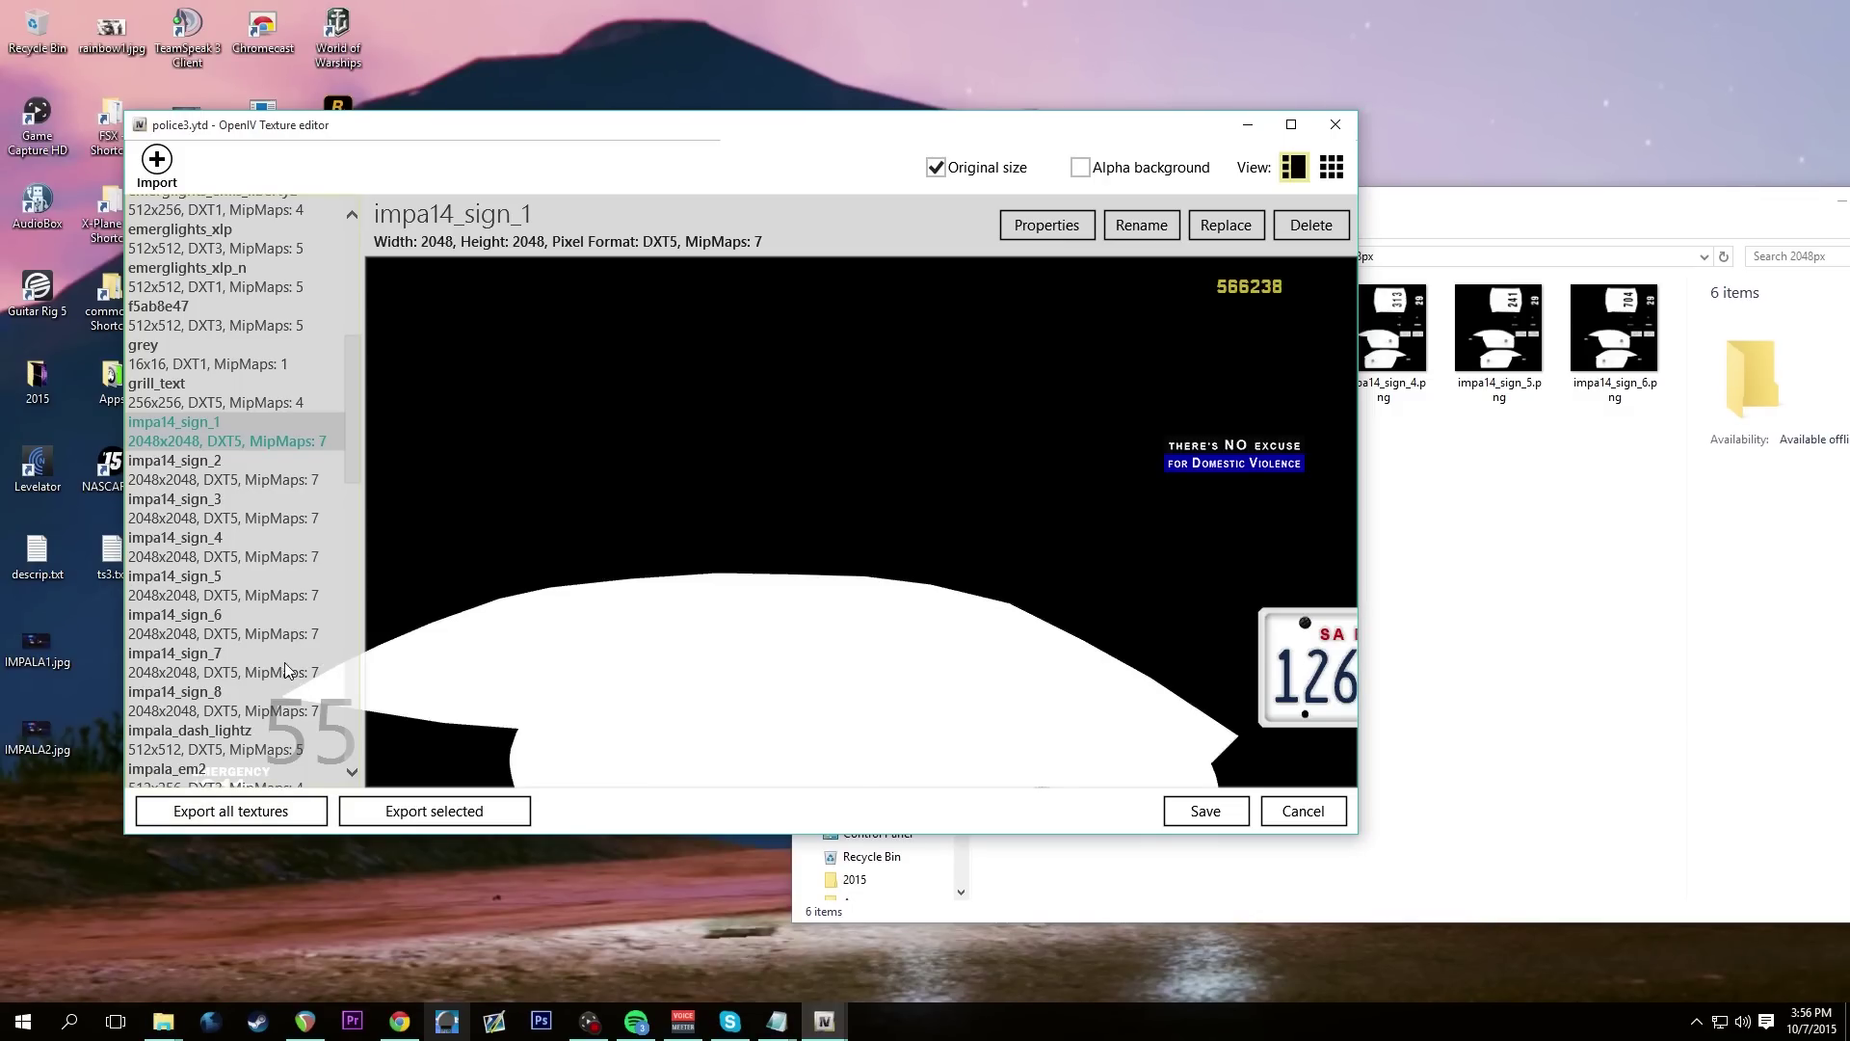
{"action": "left_click", "coordinate": [239, 472]}
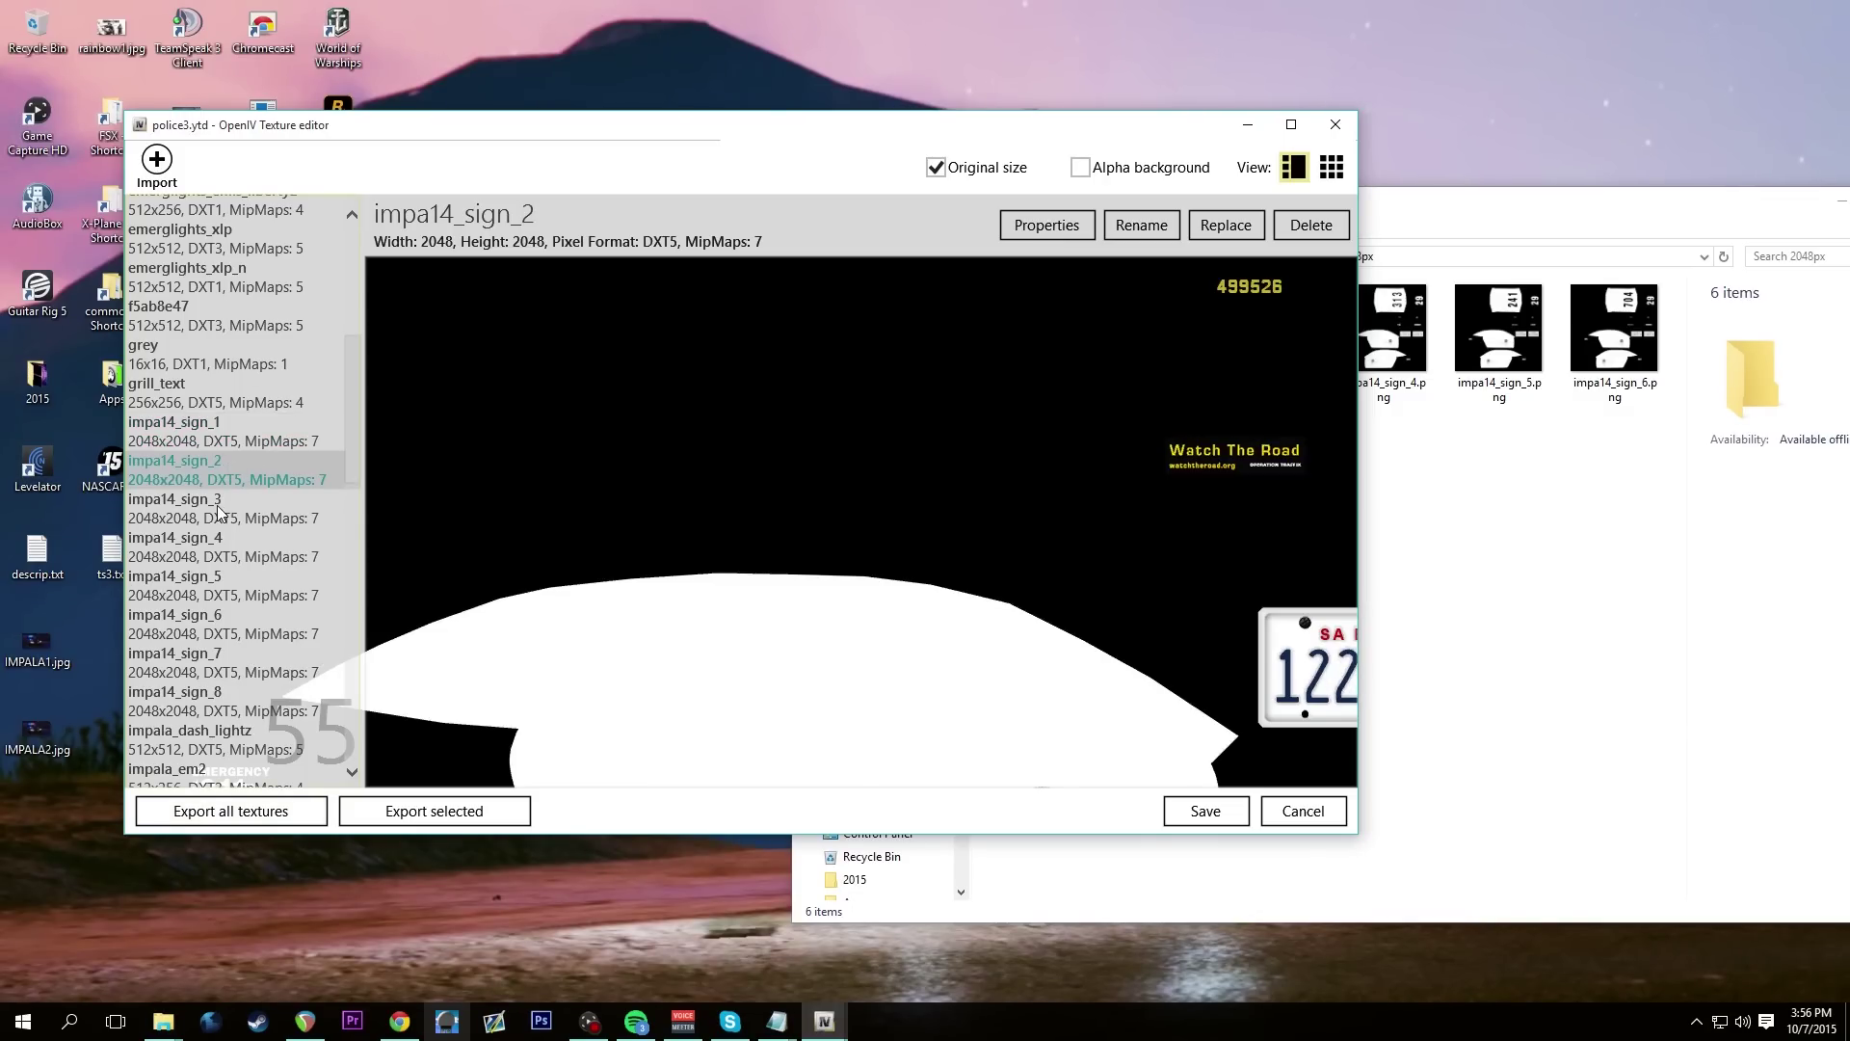
{"action": "left_click", "coordinate": [226, 509]}
{"action": "left_click", "coordinate": [221, 557]}
{"action": "left_click", "coordinate": [220, 593]}
{"action": "left_click", "coordinate": [218, 626]}
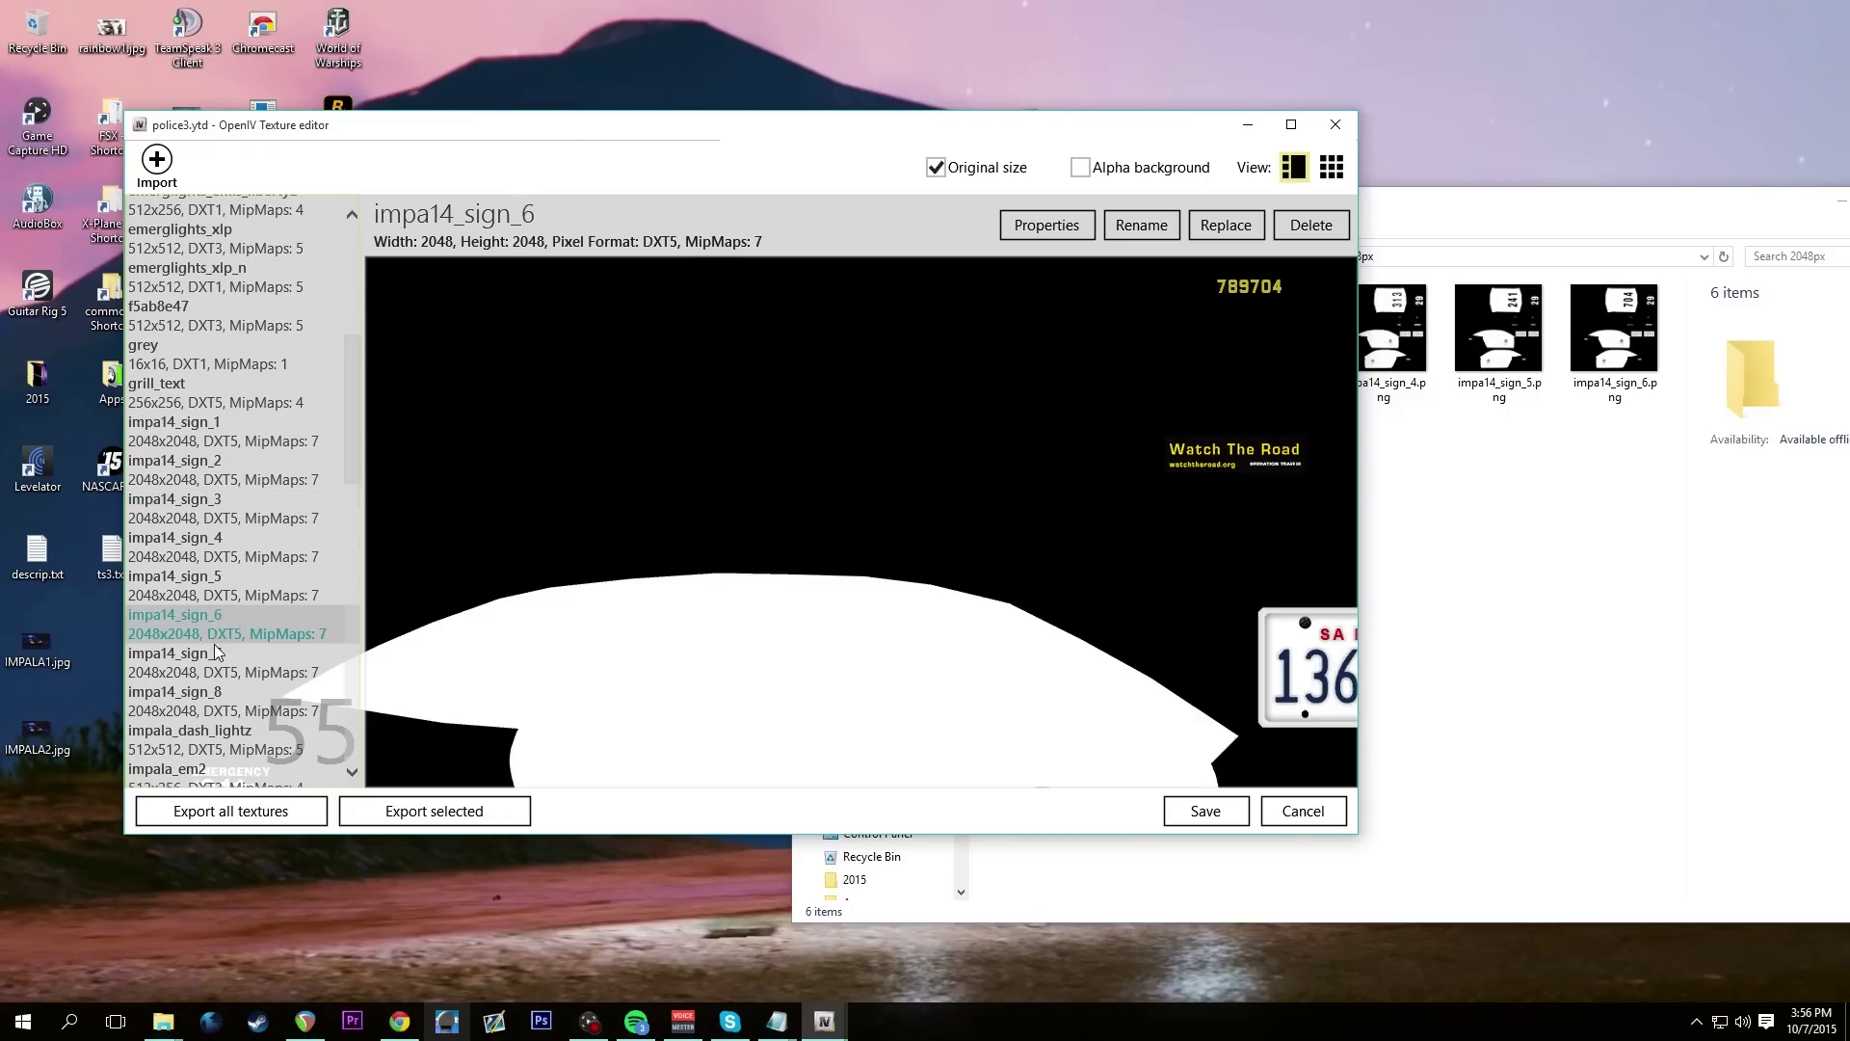
{"action": "left_click", "coordinate": [272, 551]}
{"action": "left_click", "coordinate": [235, 430]}
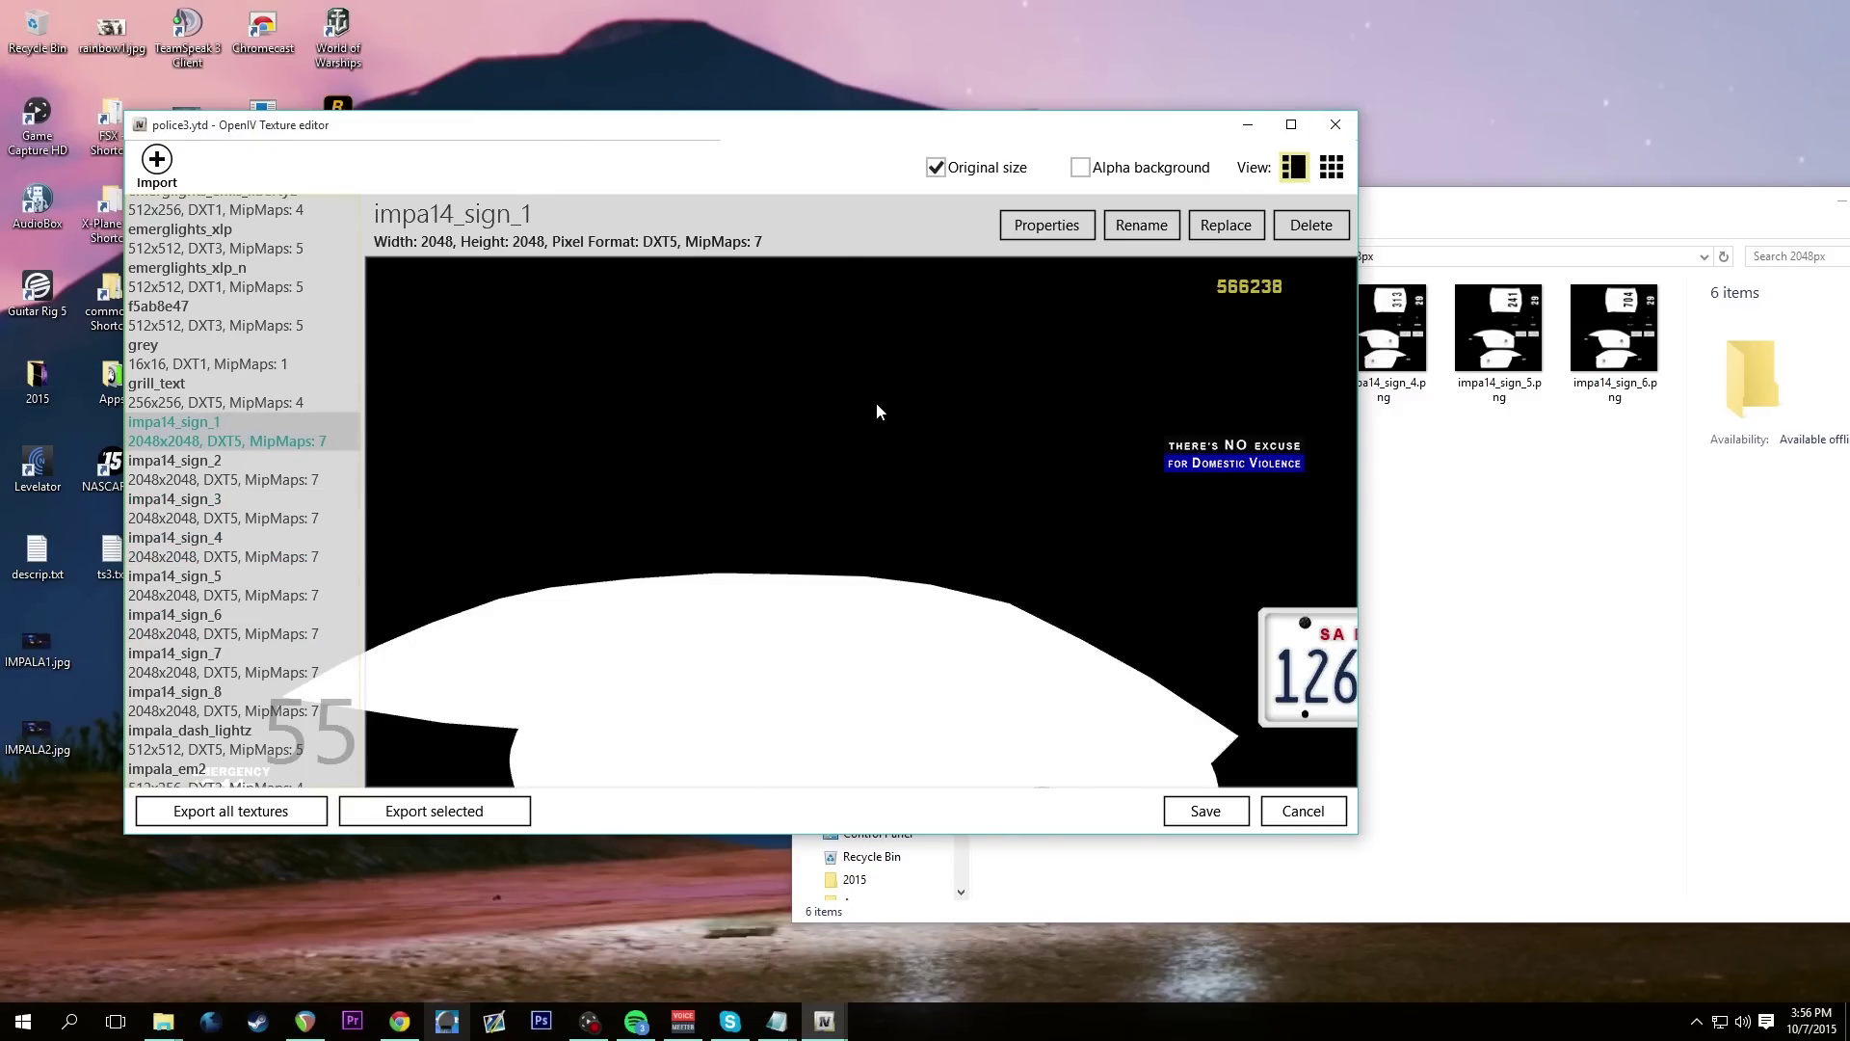
{"action": "left_click", "coordinate": [1207, 810]}
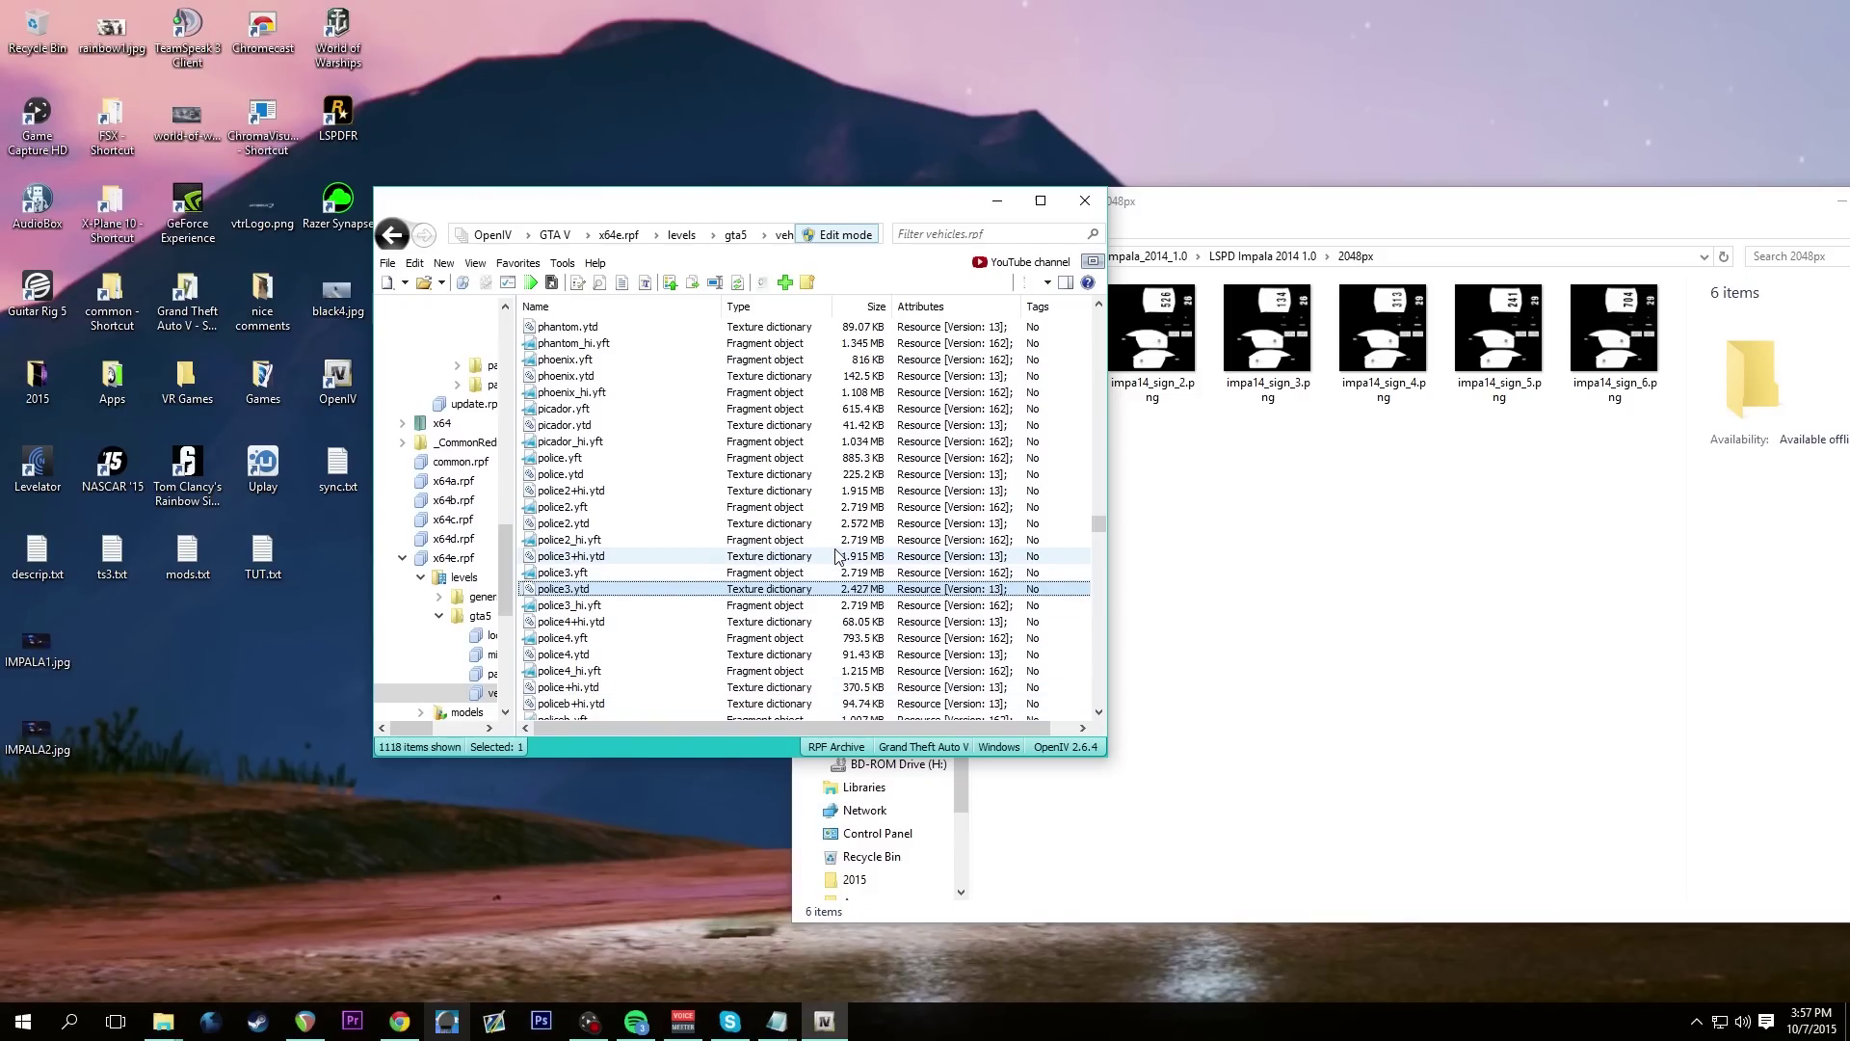
Turn off Edit mode in OpenIV and switch over to Chrome
{"action": "left_click", "coordinate": [828, 236]}
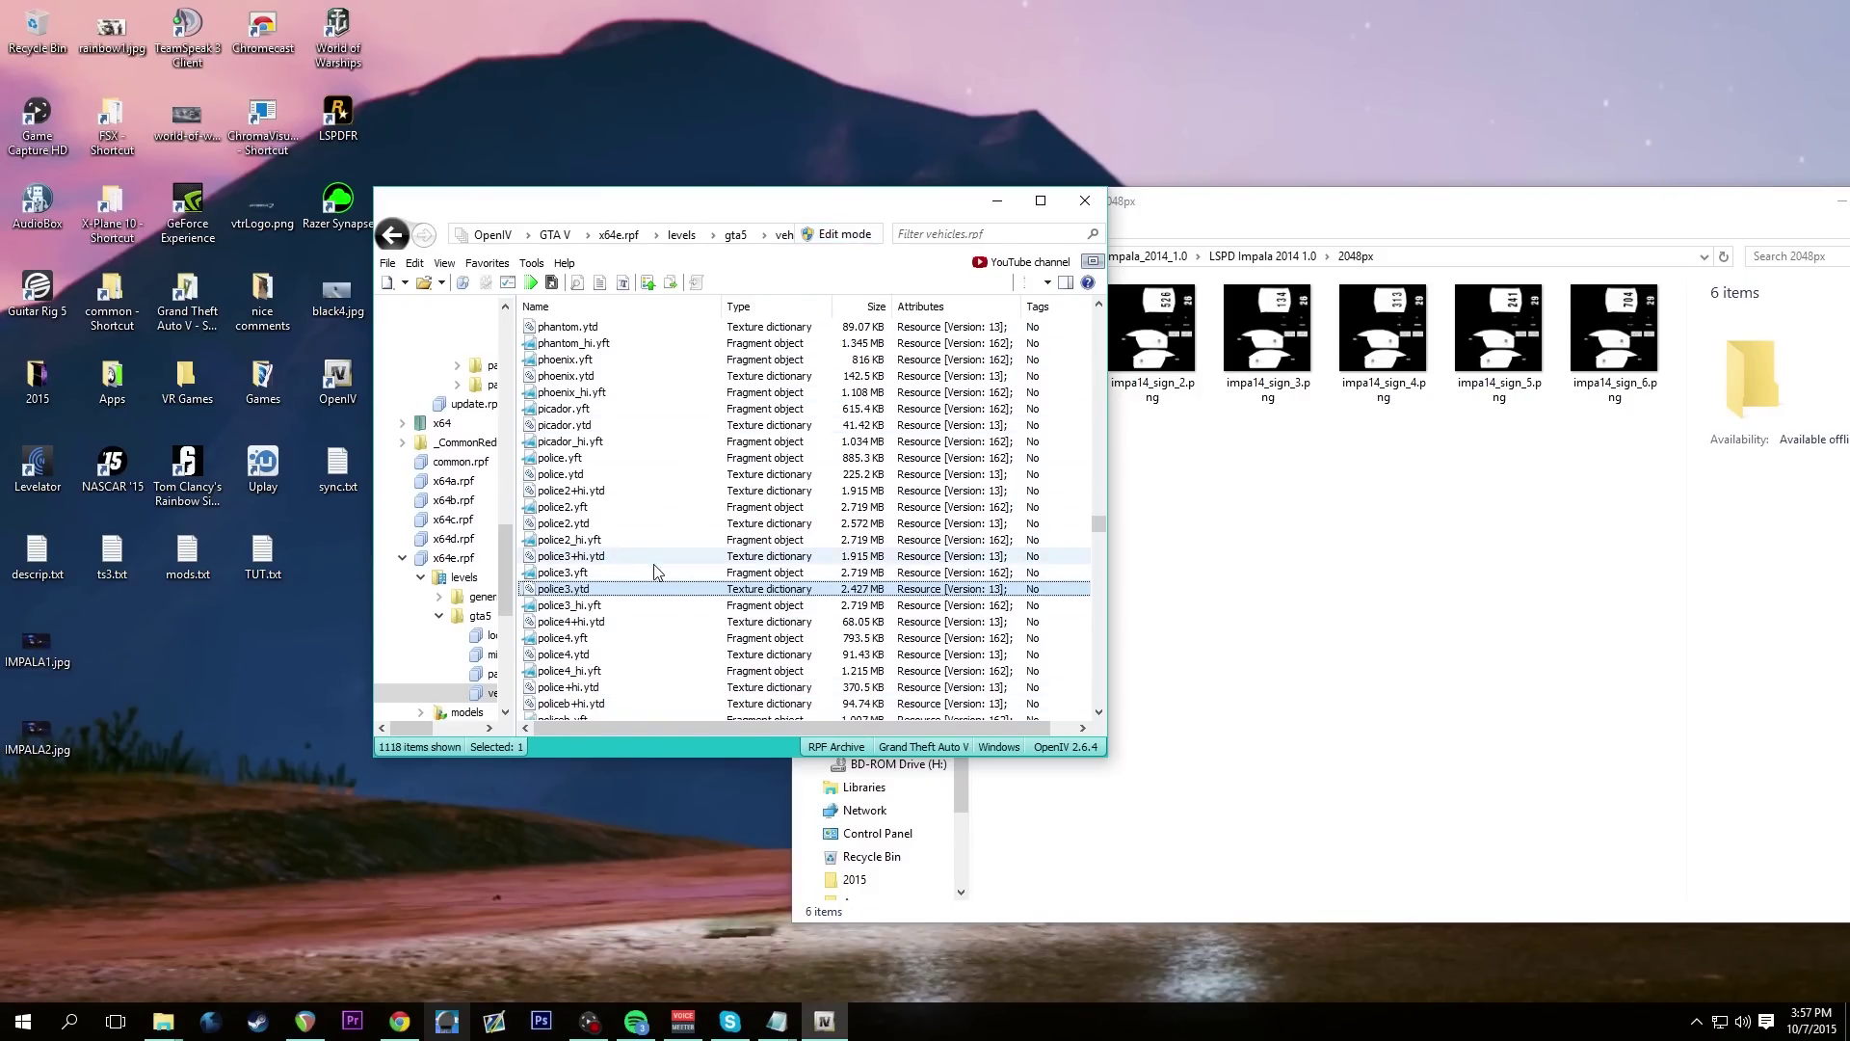
{"action": "key", "text": "alt+Tab"}
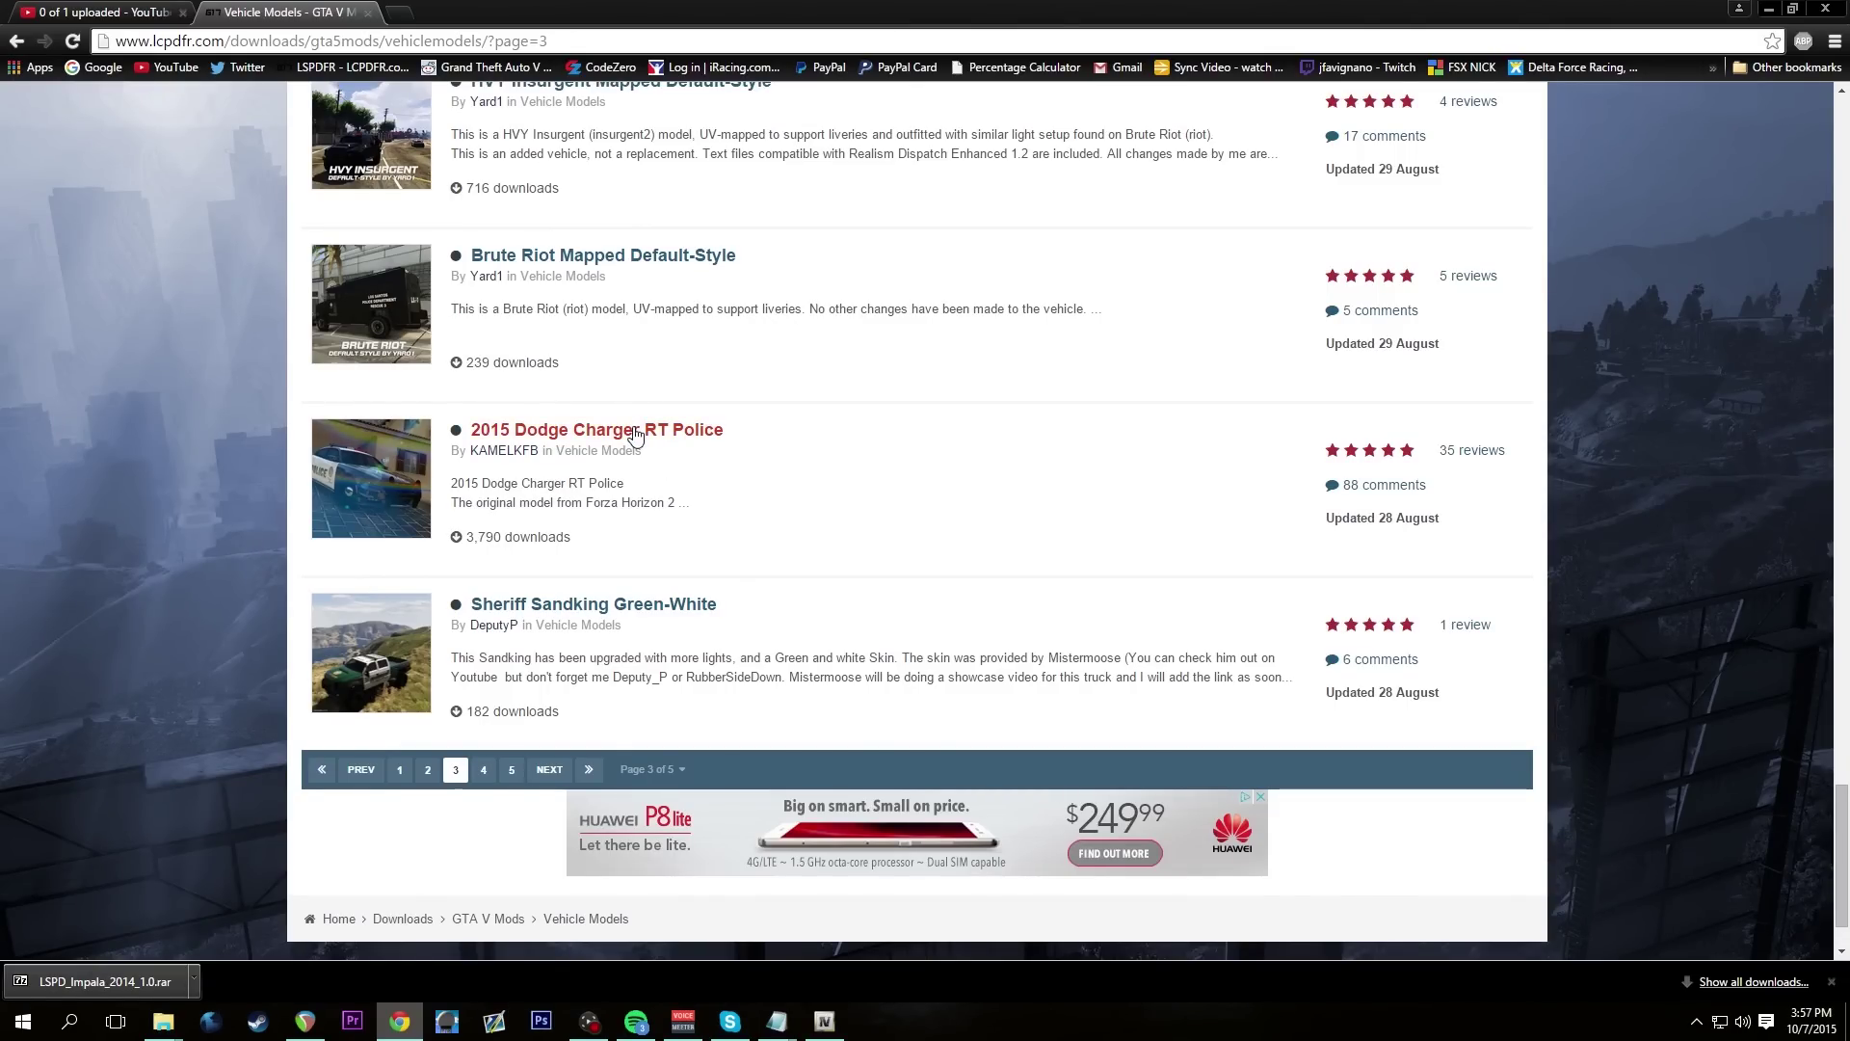
Open the 2015 Dodge Charger RT Police page on LCPDFR and request its download
{"action": "left_click", "coordinate": [570, 433]}
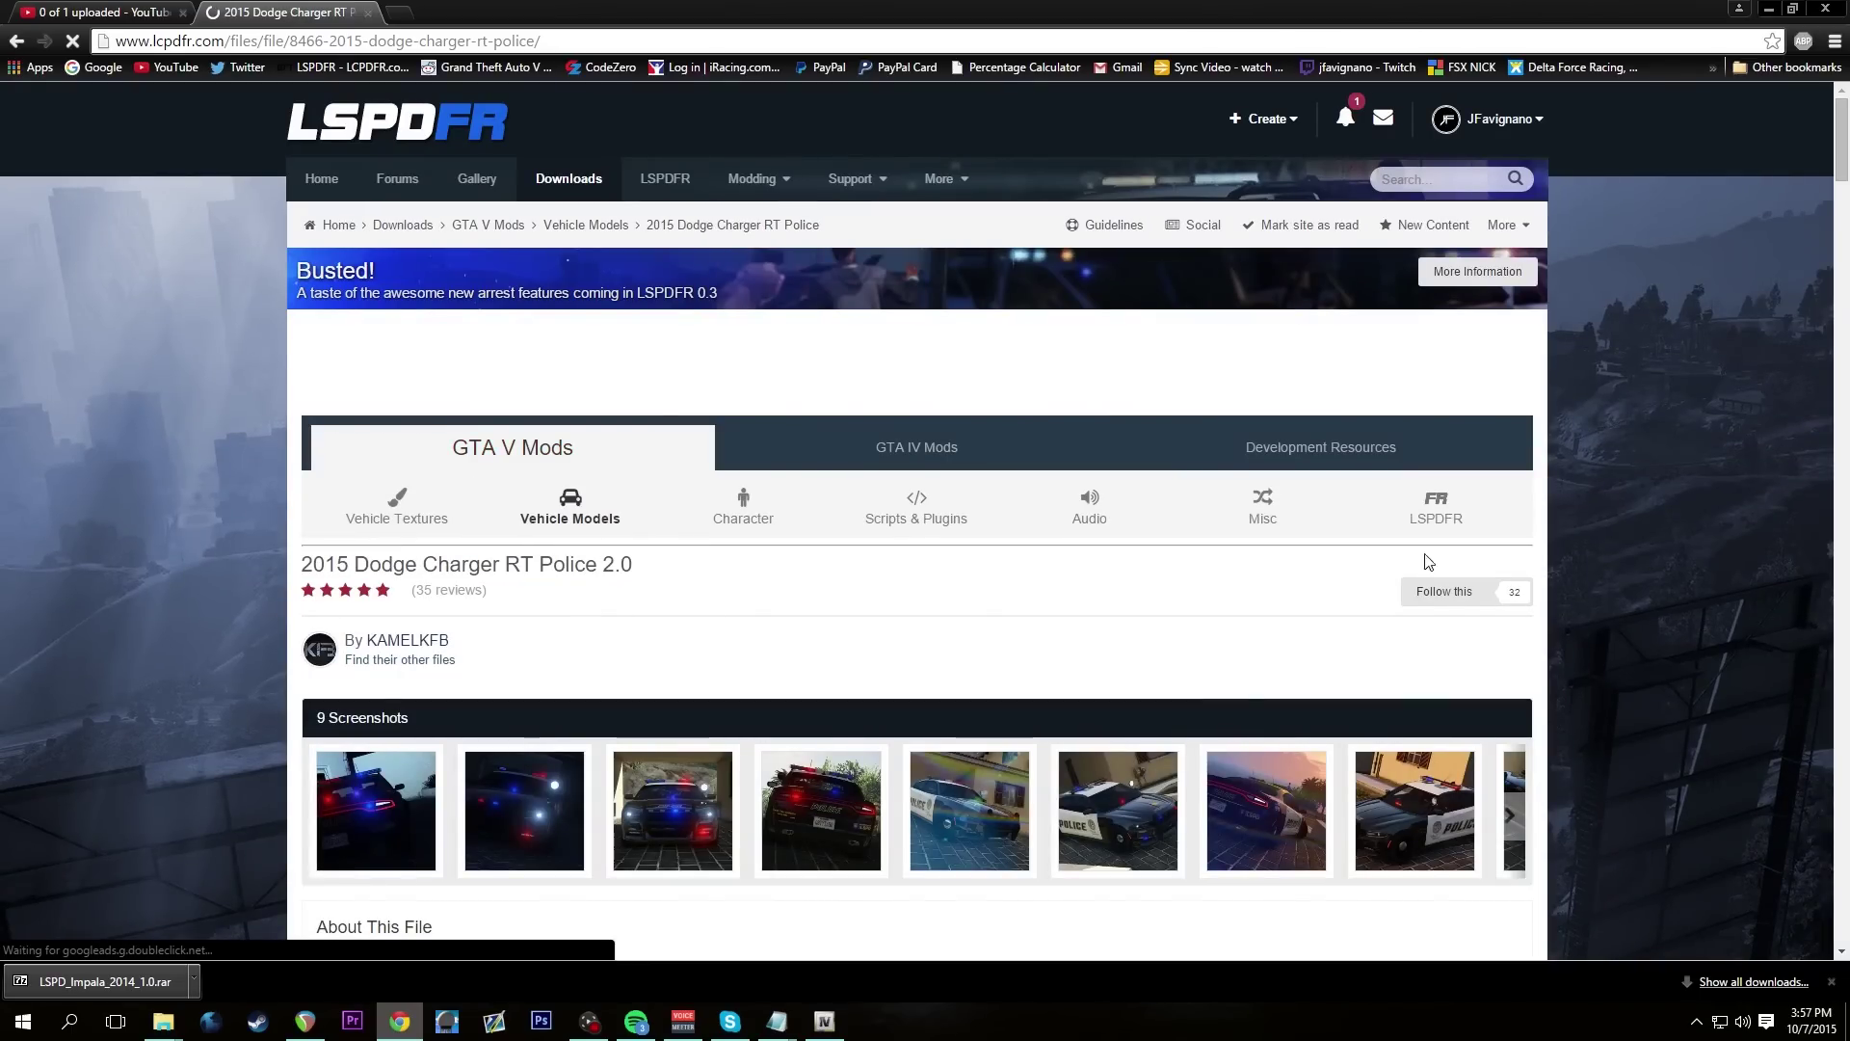
{"action": "scroll", "coordinate": [1619, 646], "scroll_direction": "down", "scroll_amount": 5}
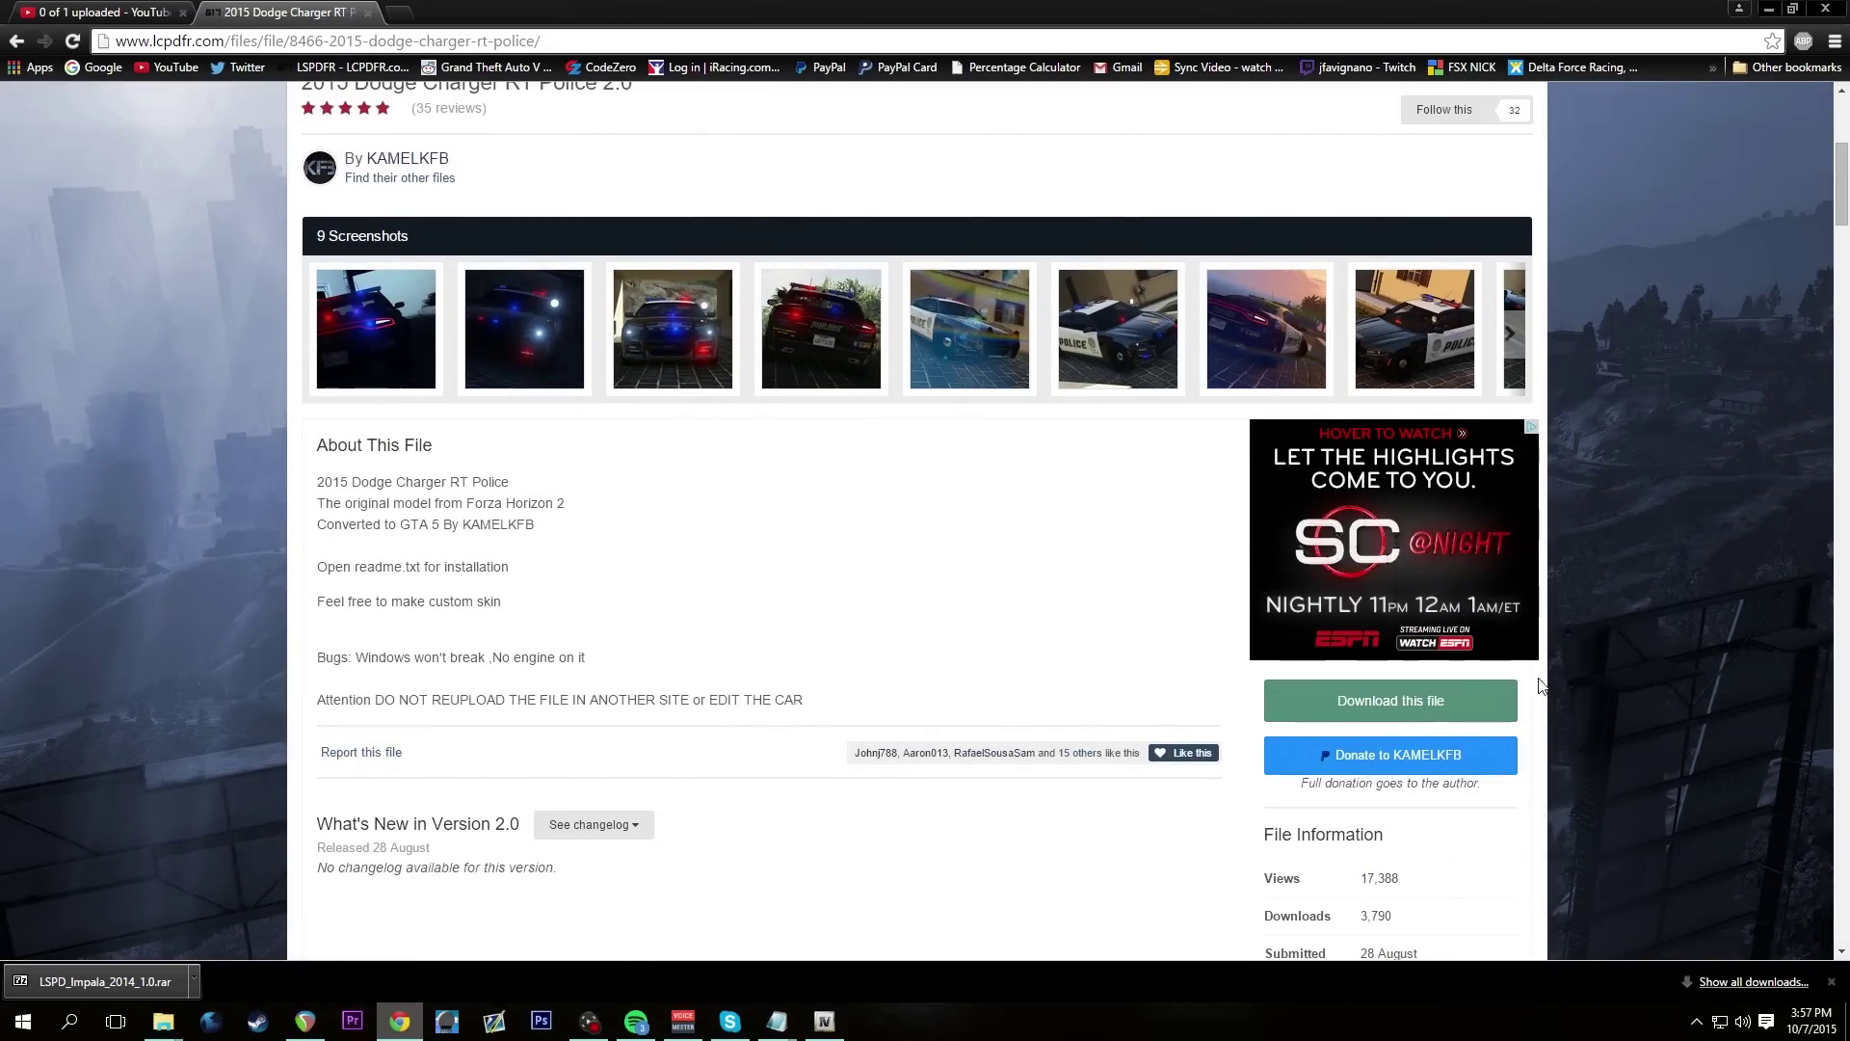
{"action": "left_click", "coordinate": [1441, 682]}
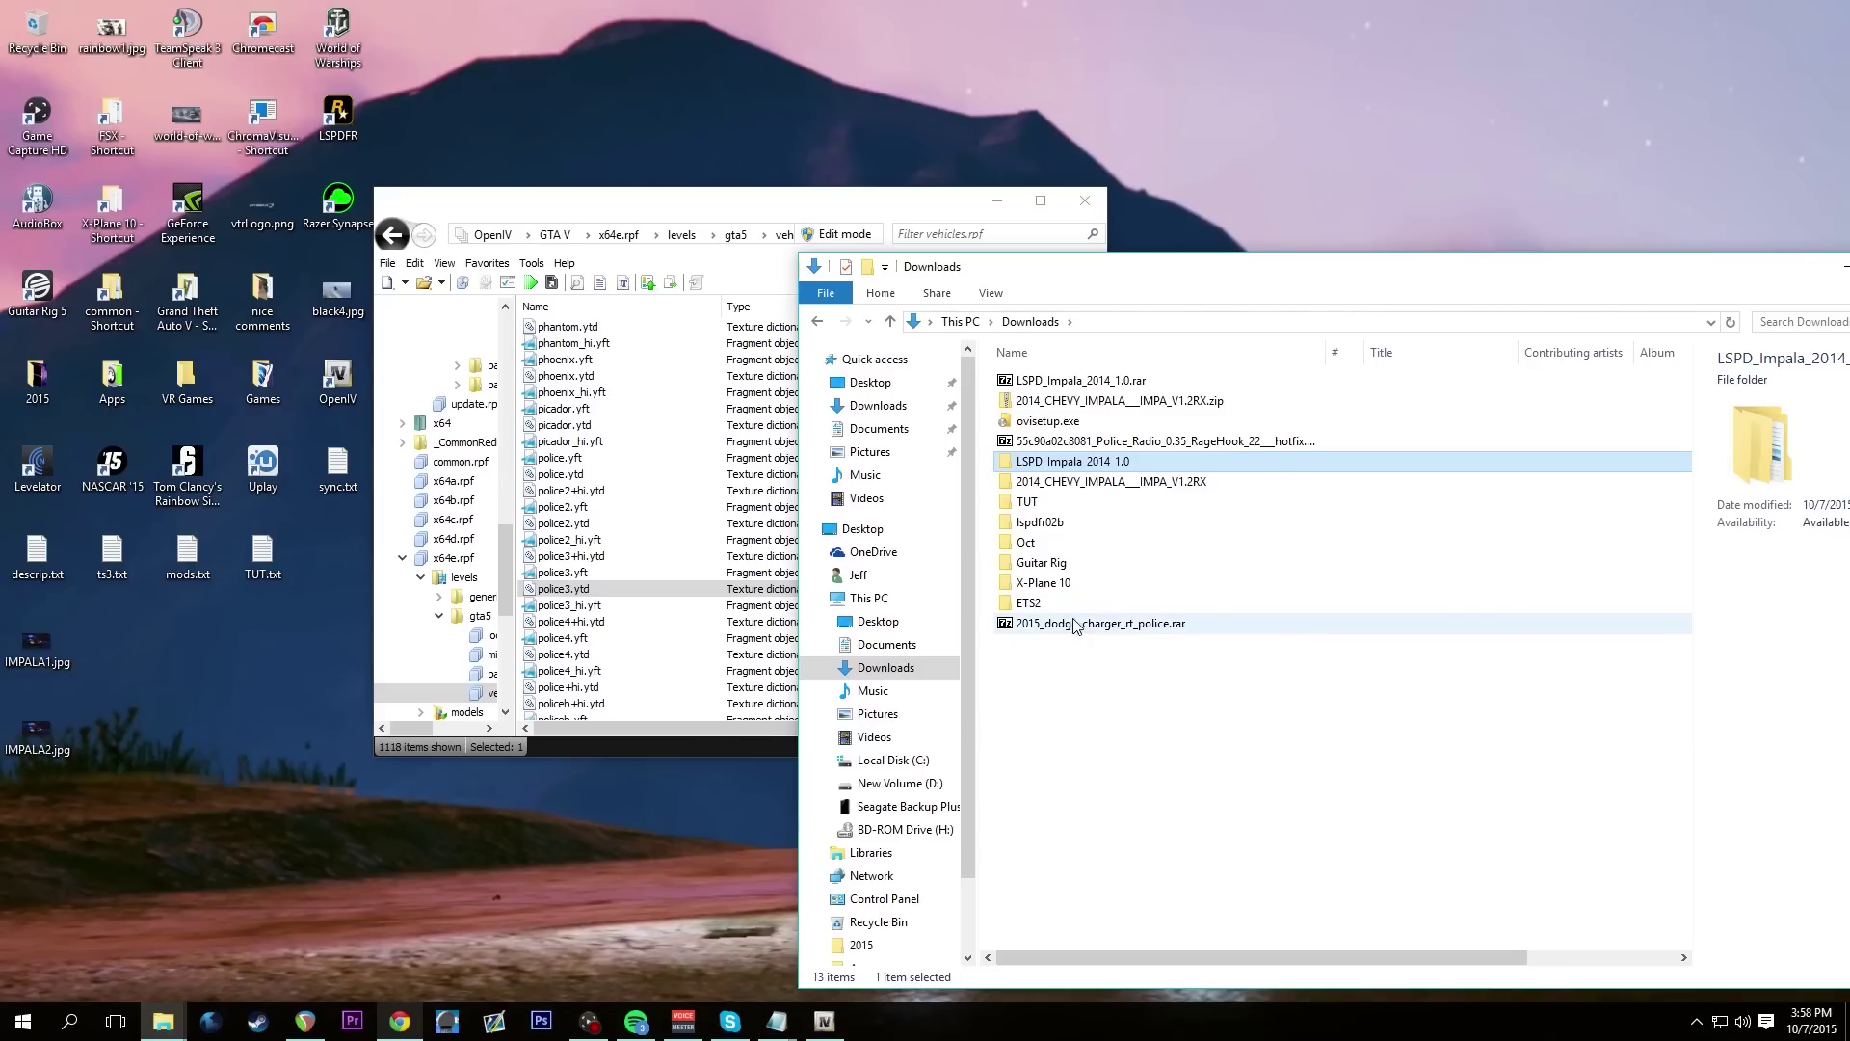
Extract the Dodge Charger RAR with 7-Zip to 2015_dodge_charger_rt_police\ and open its Readme.txt
{"action": "left_click", "coordinate": [1077, 626]}
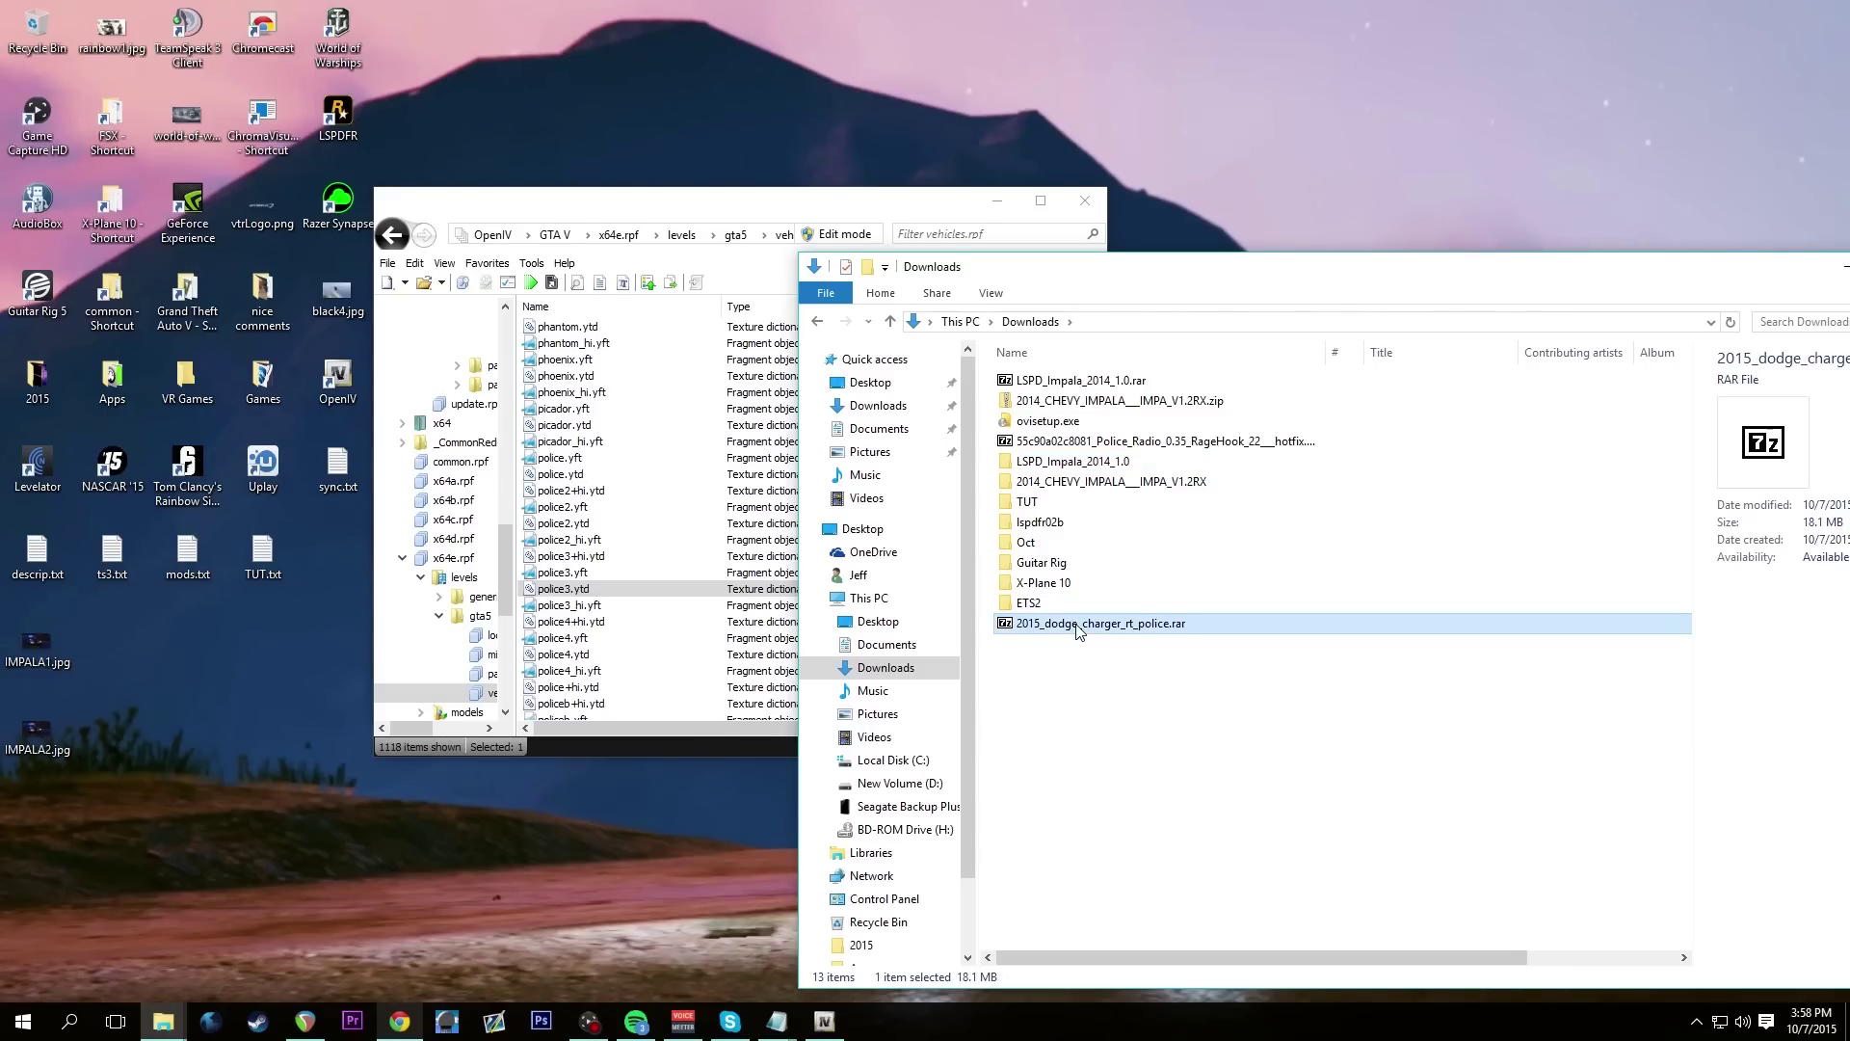
{"action": "right_click", "coordinate": [1077, 629]}
{"action": "mouse_move", "coordinate": [1204, 662]}
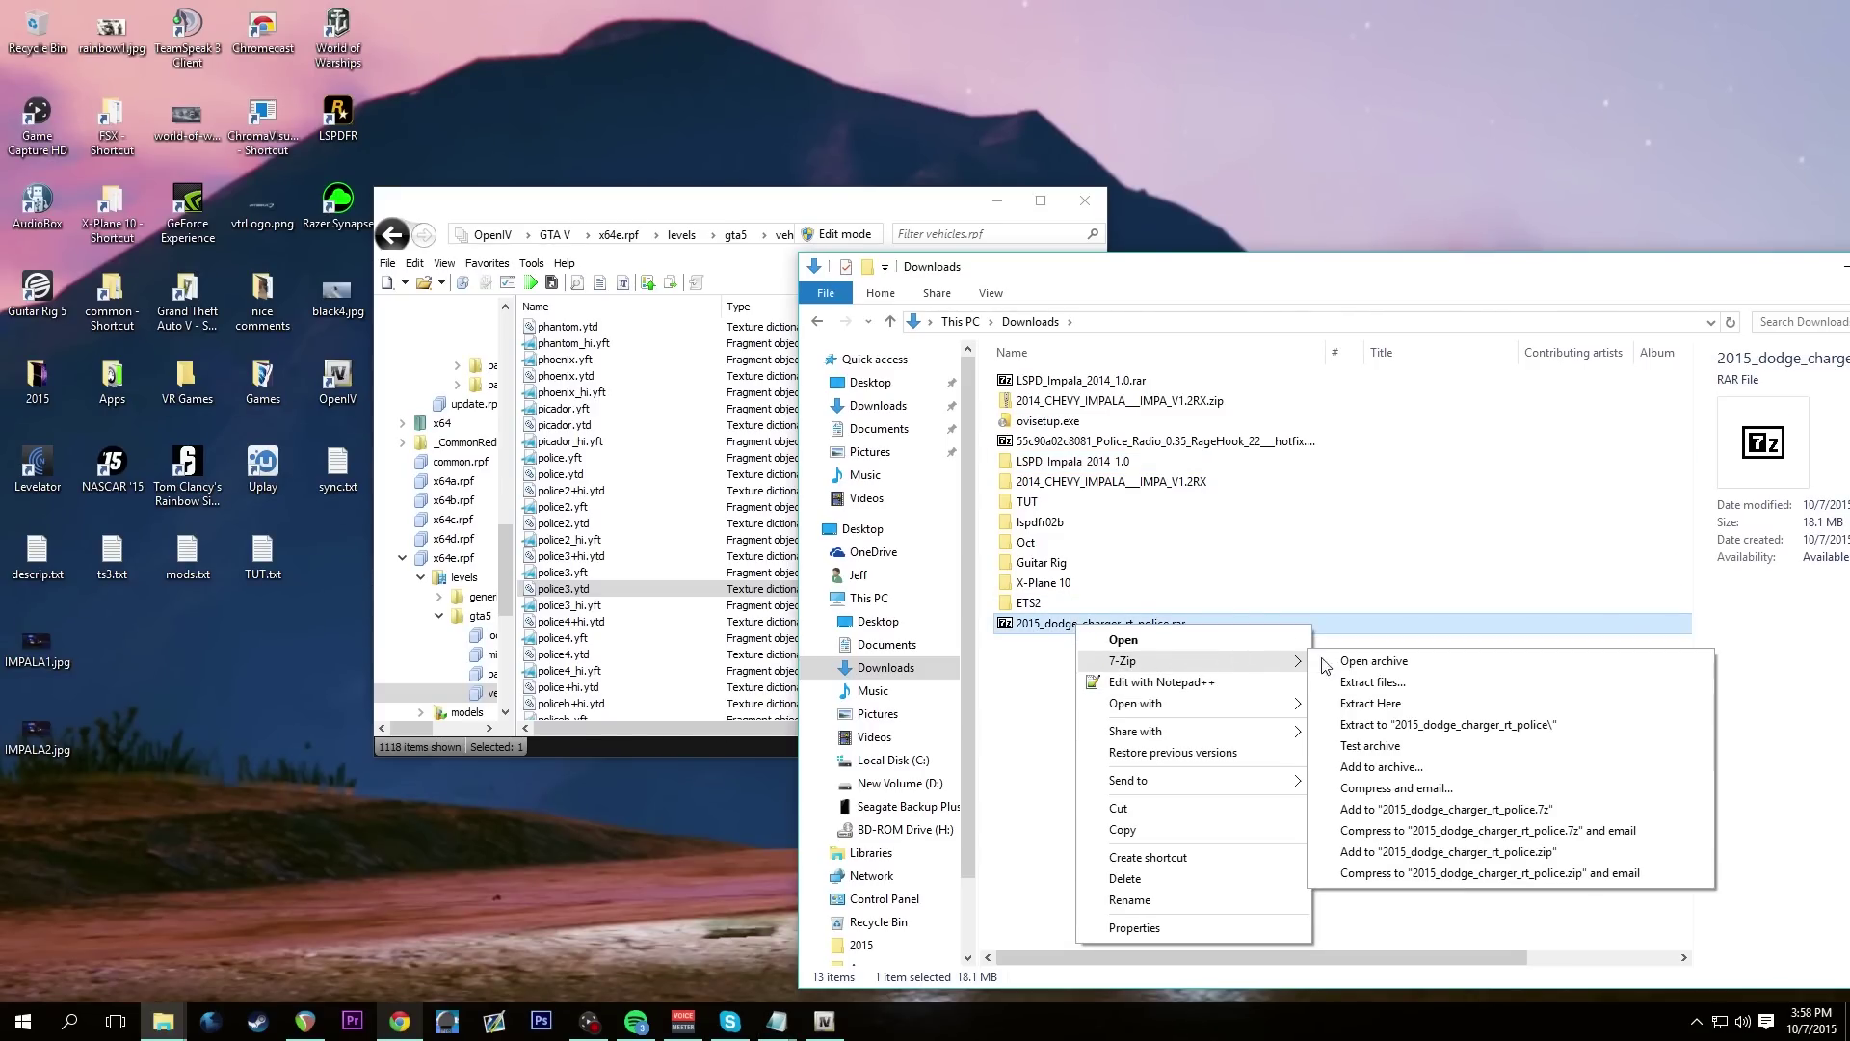
{"action": "left_click", "coordinate": [1397, 725]}
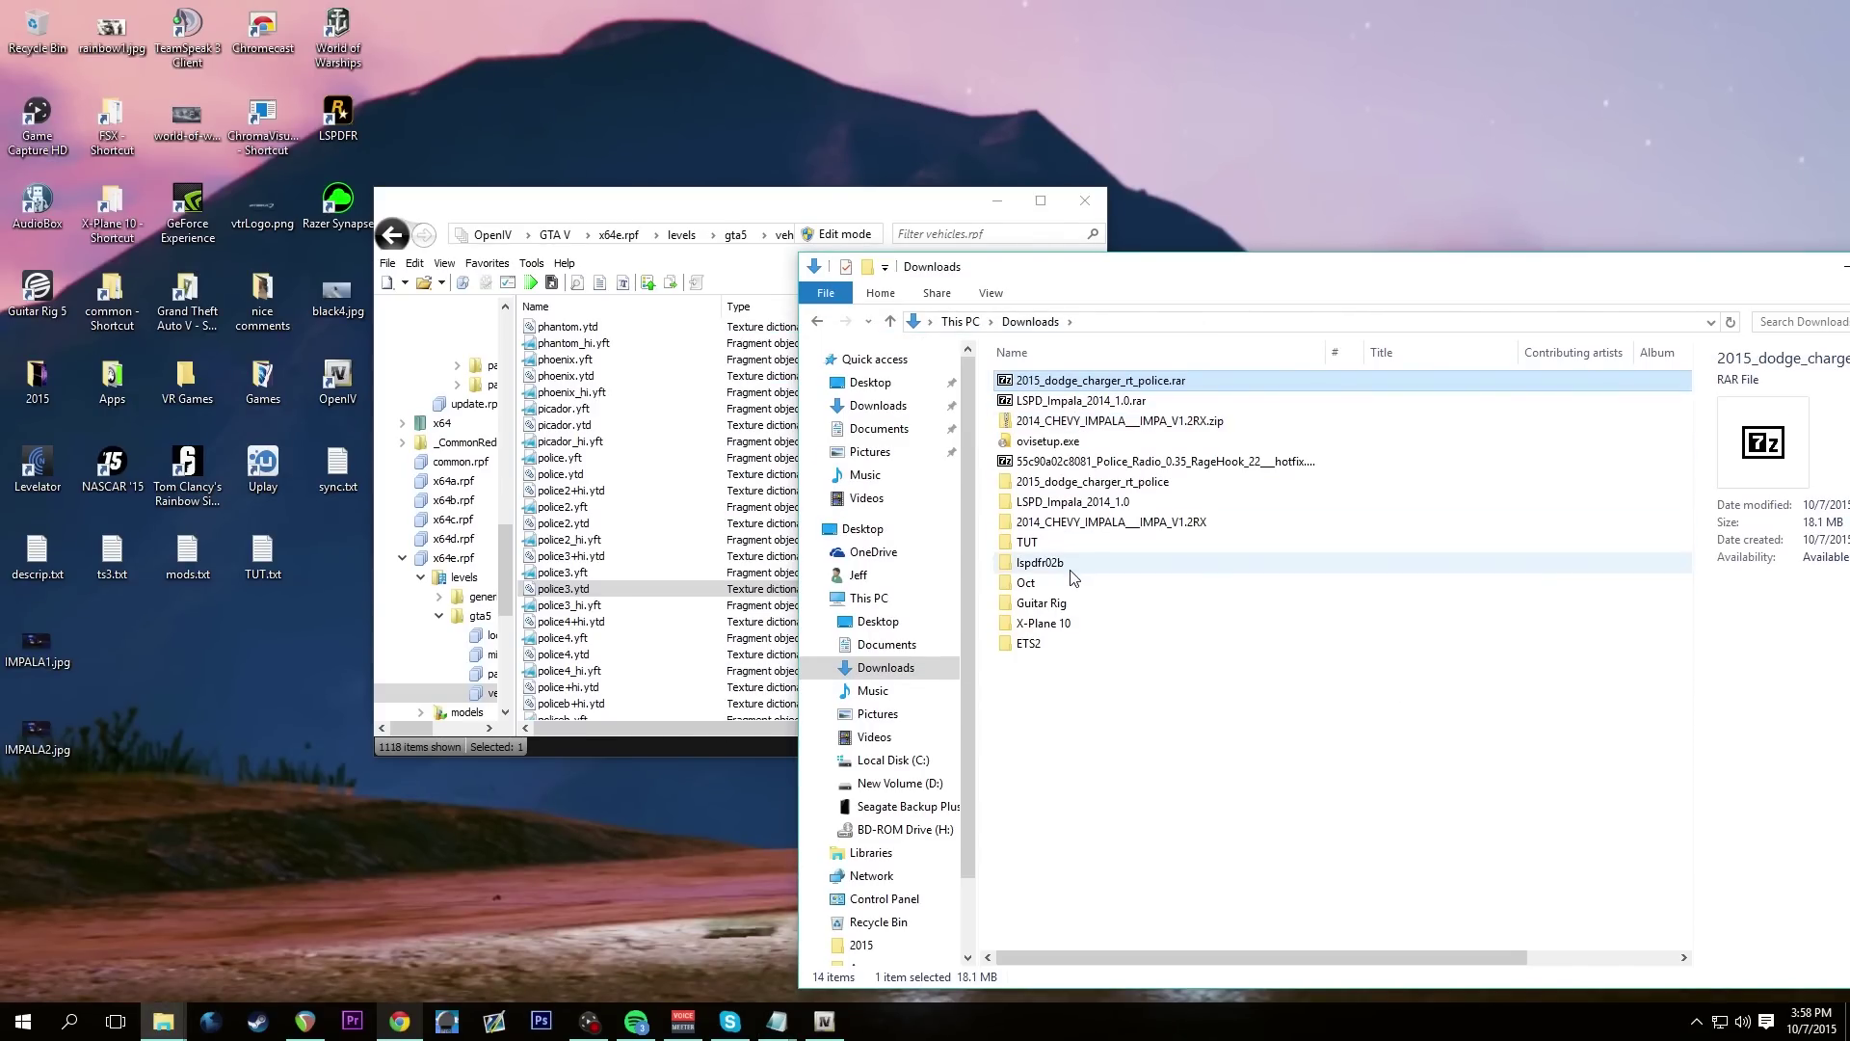
{"action": "double_click", "coordinate": [1084, 482]}
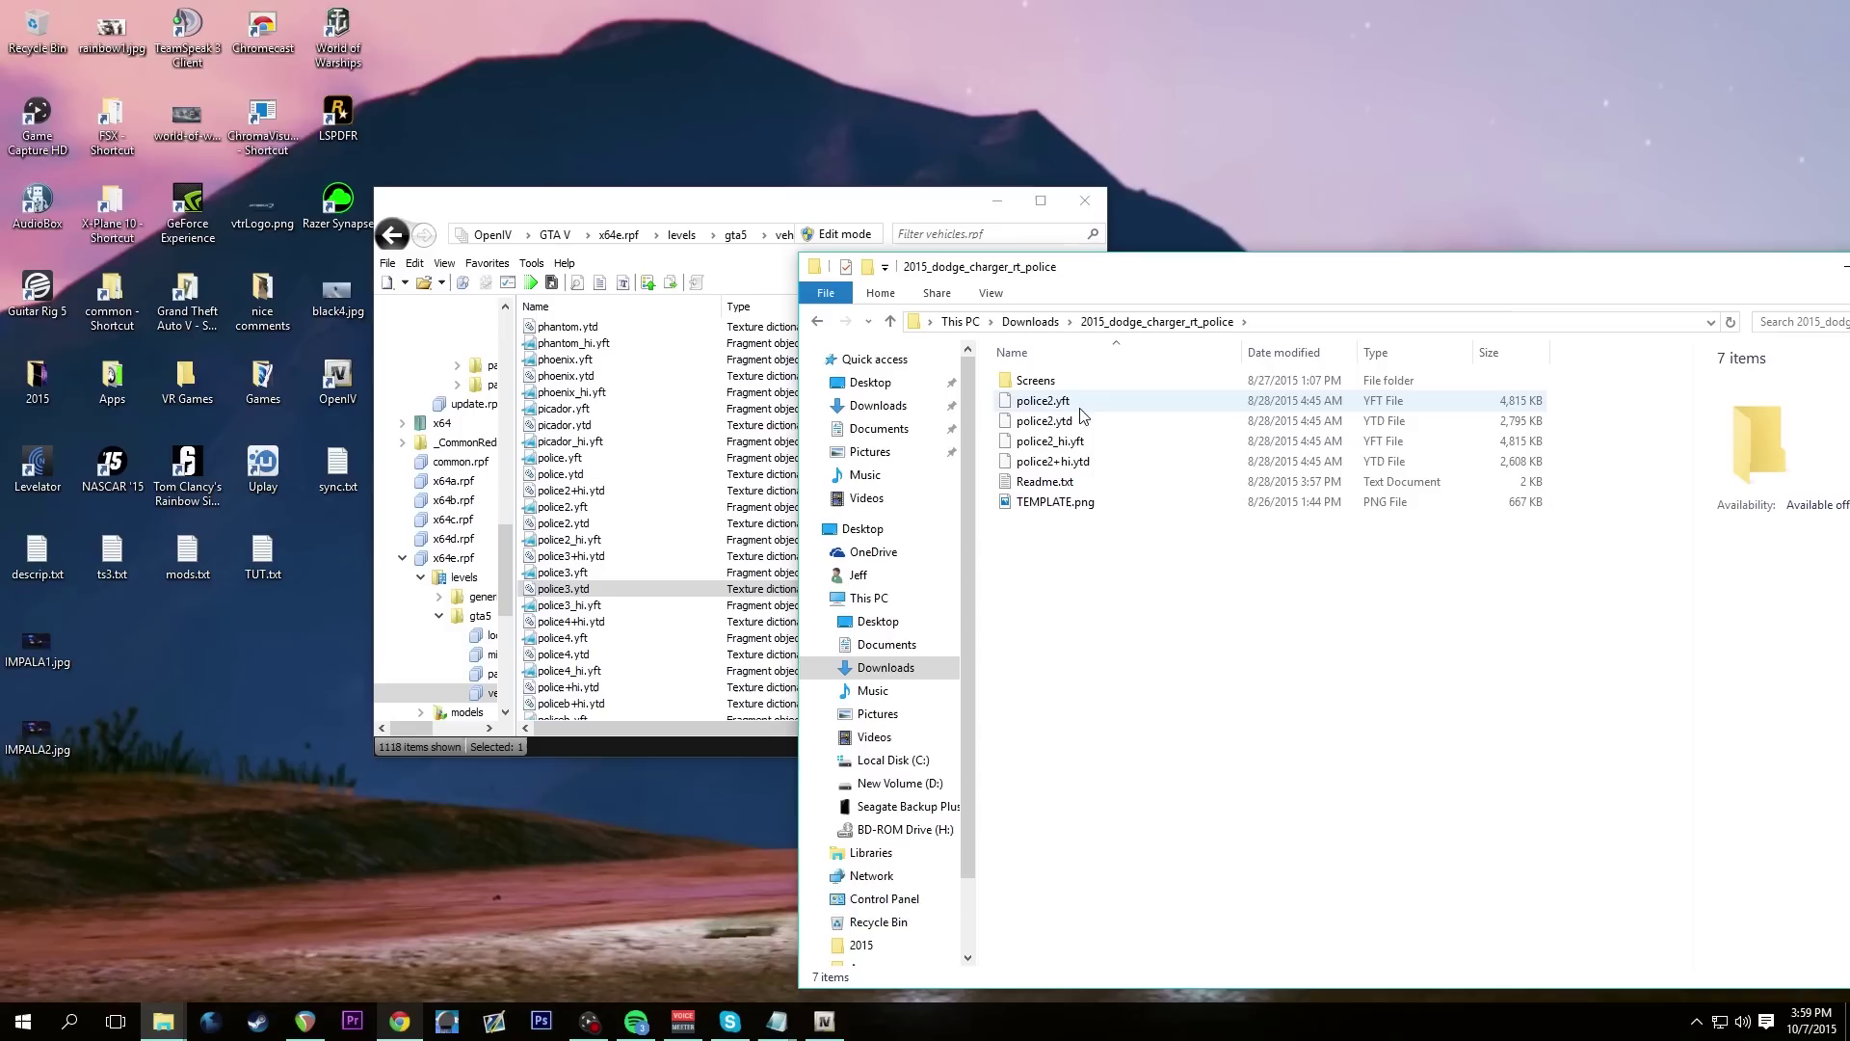
{"action": "double_click", "coordinate": [1057, 482]}
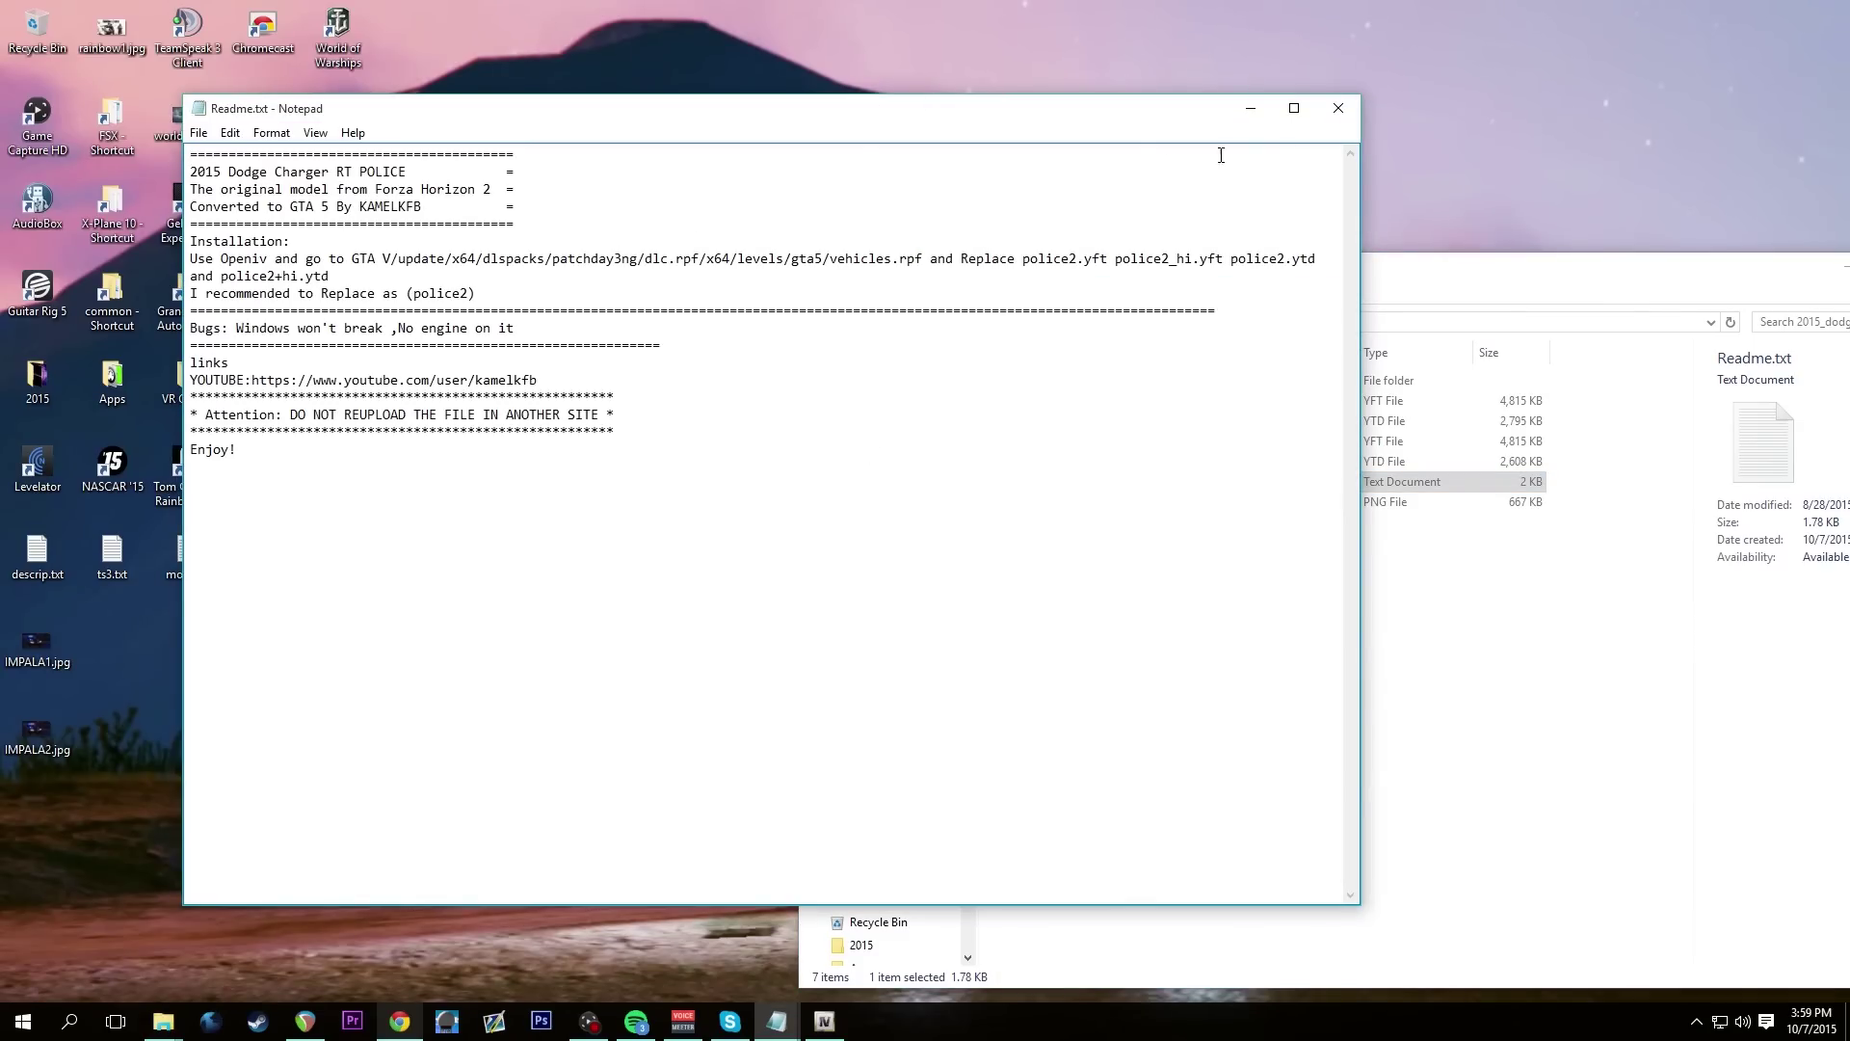
Reread the Readme, highlight the OpenIV install path, then close Notepad and return to OpenIV
{"action": "left_click", "coordinate": [1355, 112]}
{"action": "double_click", "coordinate": [1085, 486]}
{"action": "left_click_drag", "start_coordinate": [239, 262], "coordinate": [709, 262]}
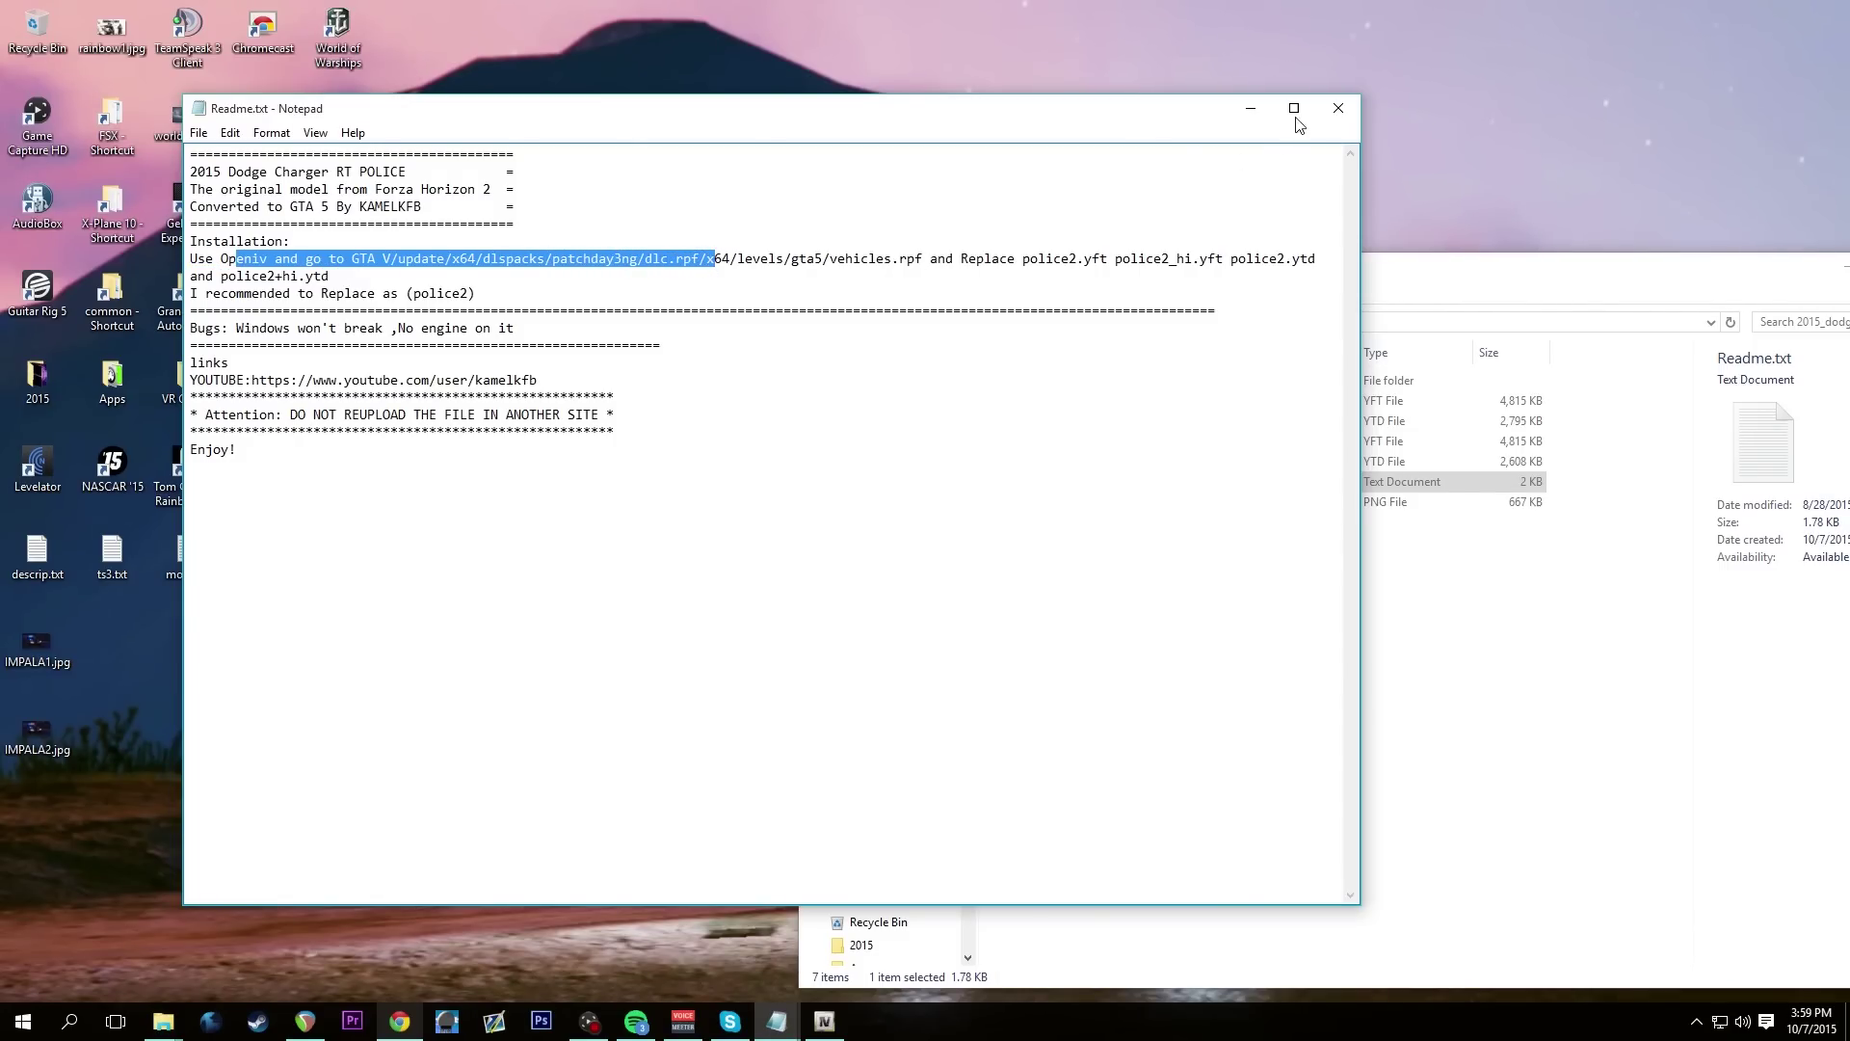
{"action": "left_click", "coordinate": [1338, 108]}
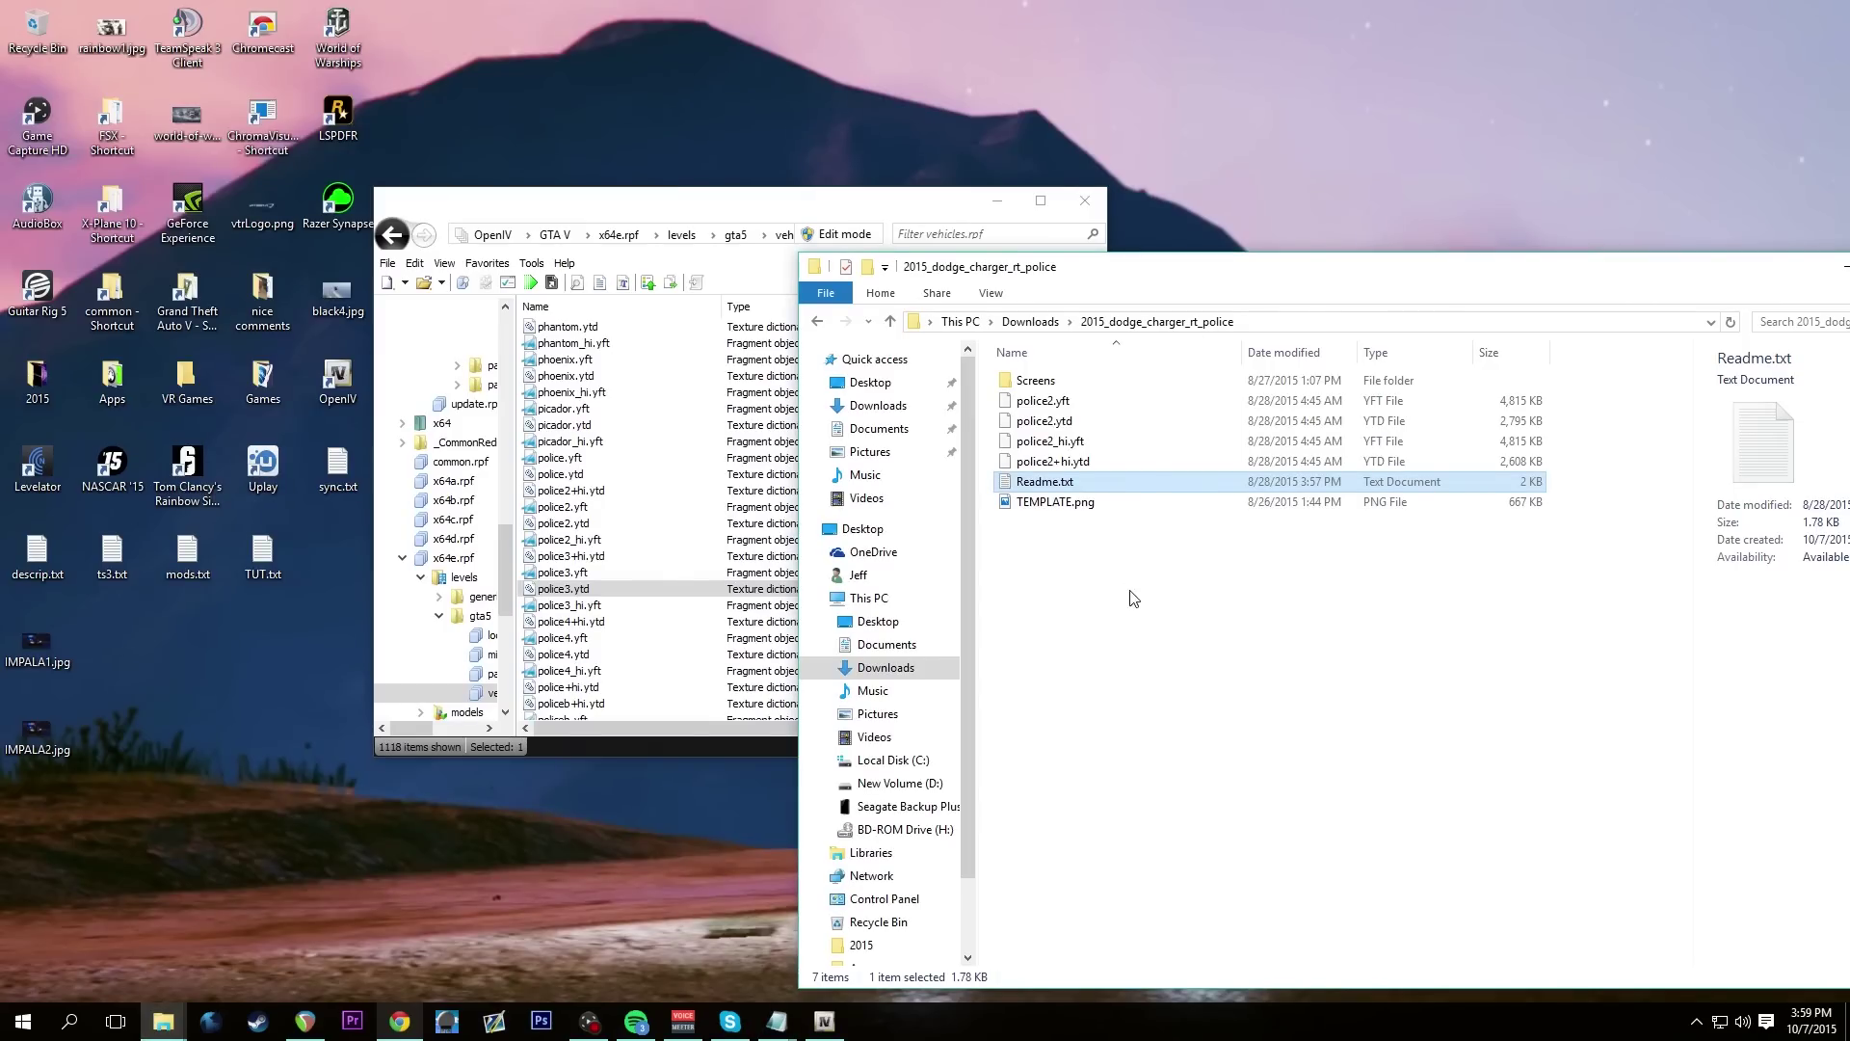
{"action": "left_click", "coordinate": [528, 509]}
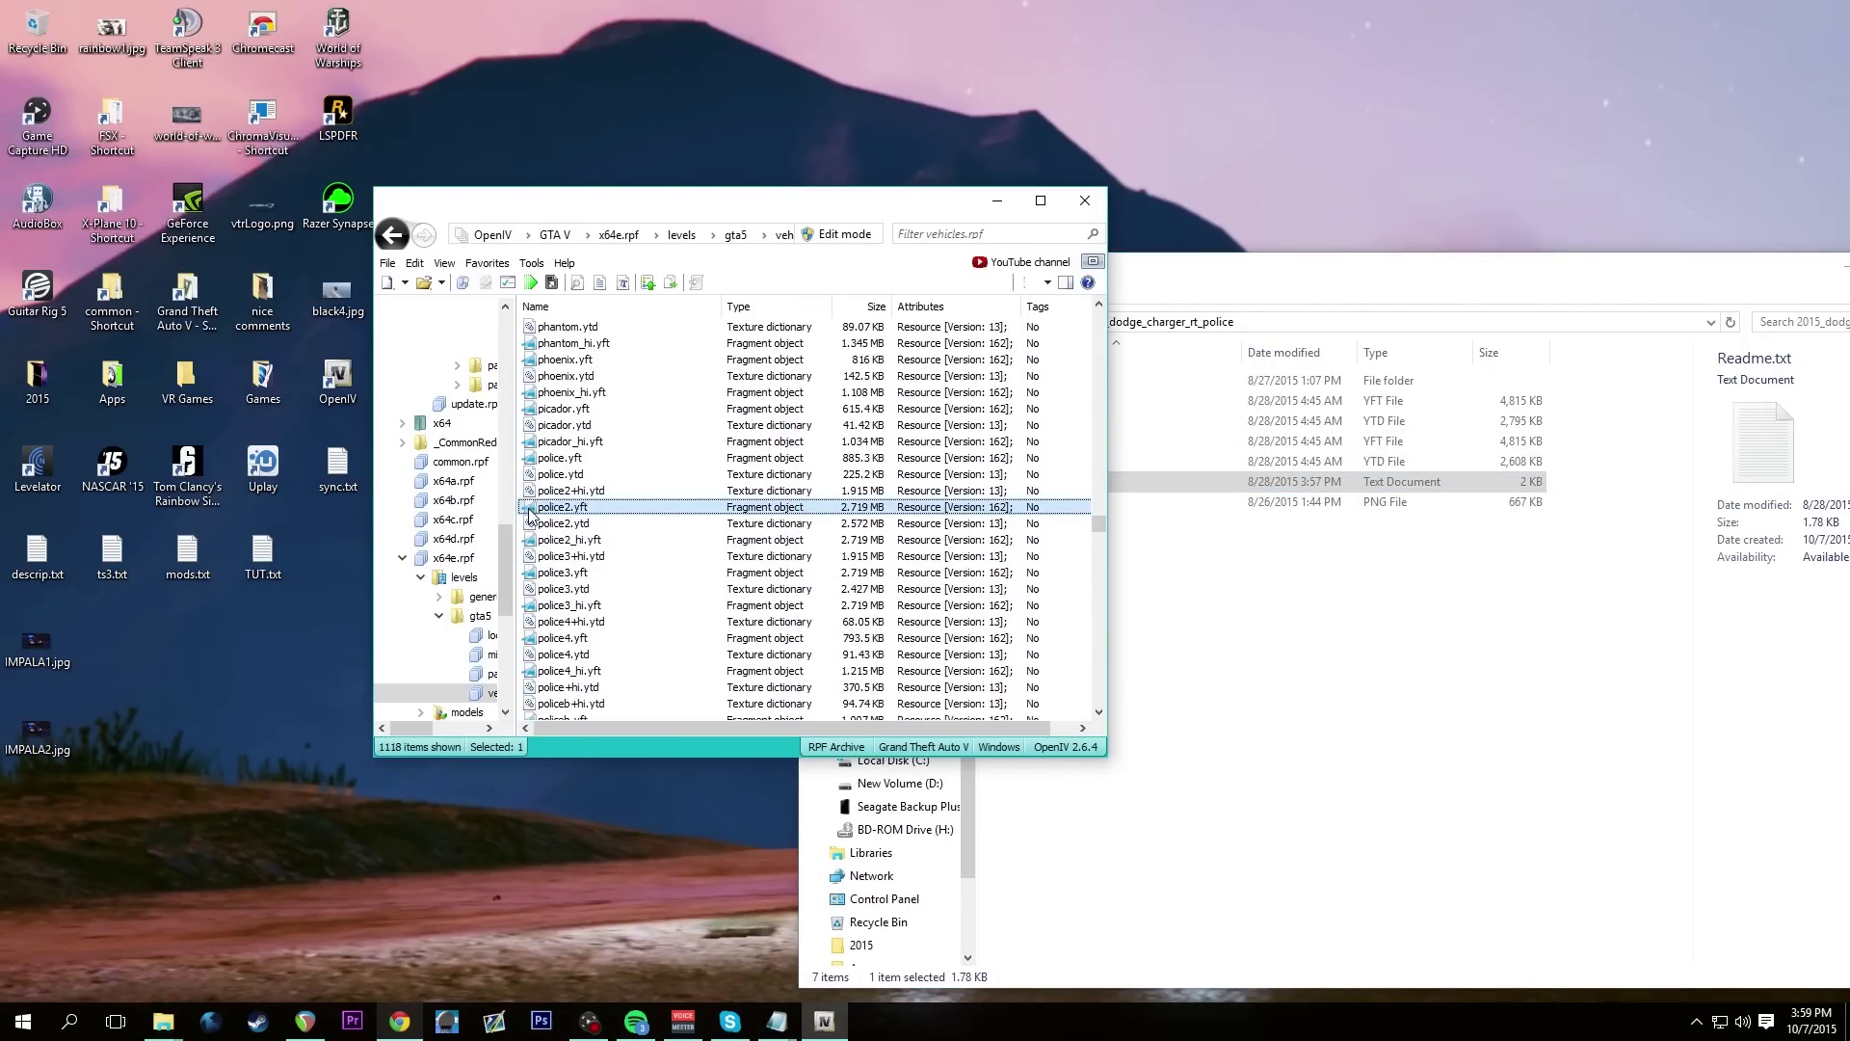
Preview police2.yft, then navigate from the GTA V root into update > x64 > dlcpacks
{"action": "double_click", "coordinate": [528, 515]}
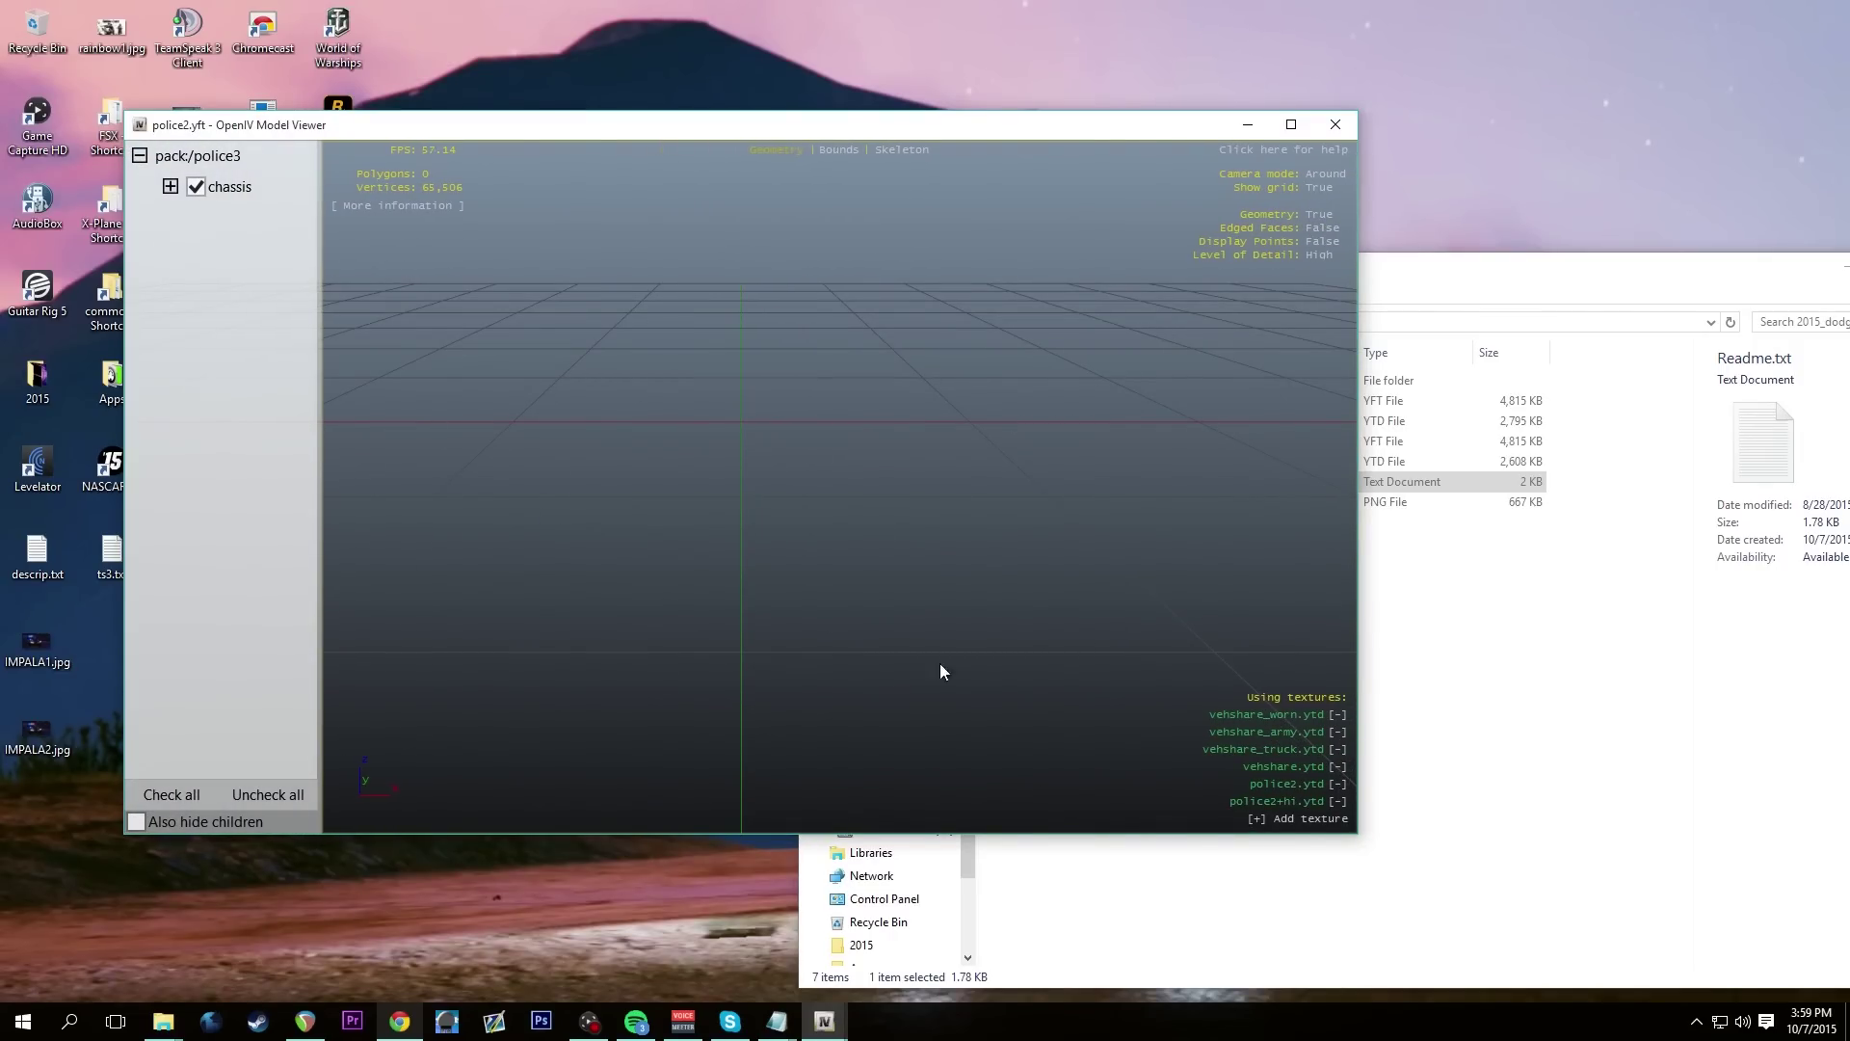
{"action": "left_click", "coordinate": [1335, 124]}
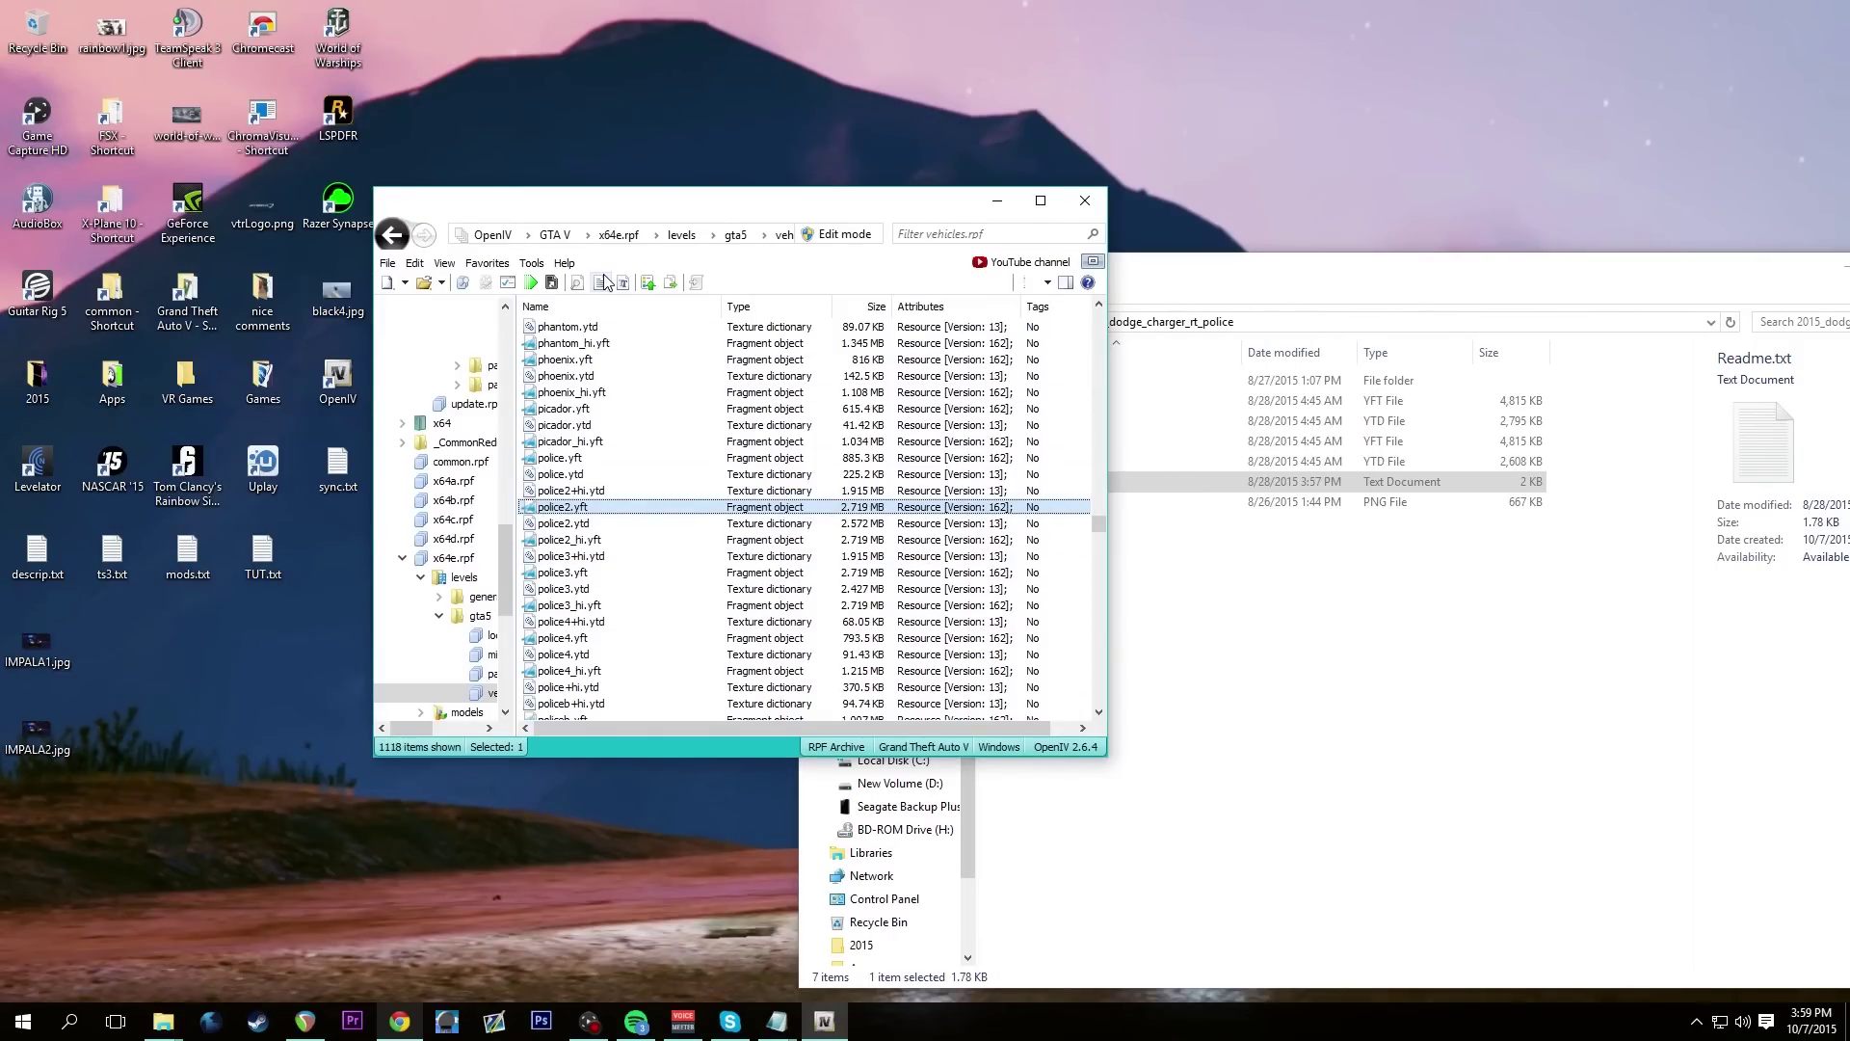
{"action": "left_click", "coordinate": [556, 236]}
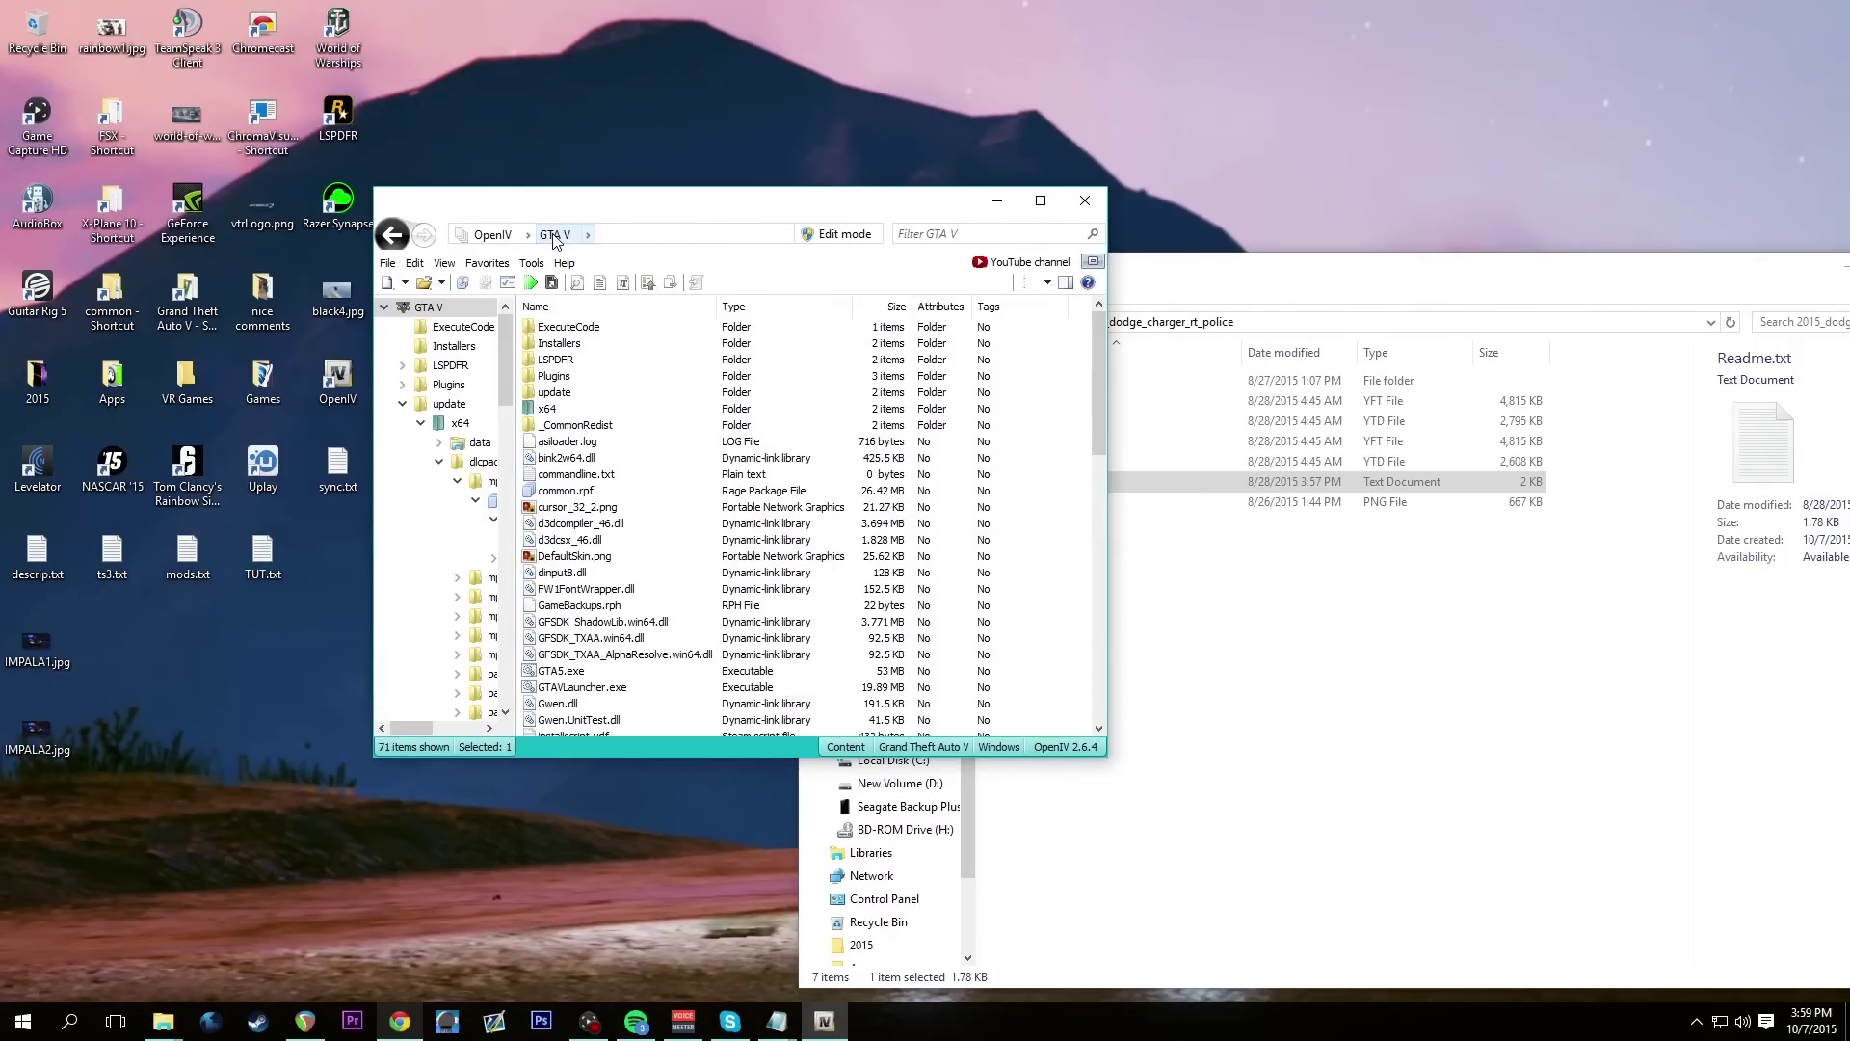
{"action": "double_click", "coordinate": [556, 393]}
{"action": "double_click", "coordinate": [547, 328]}
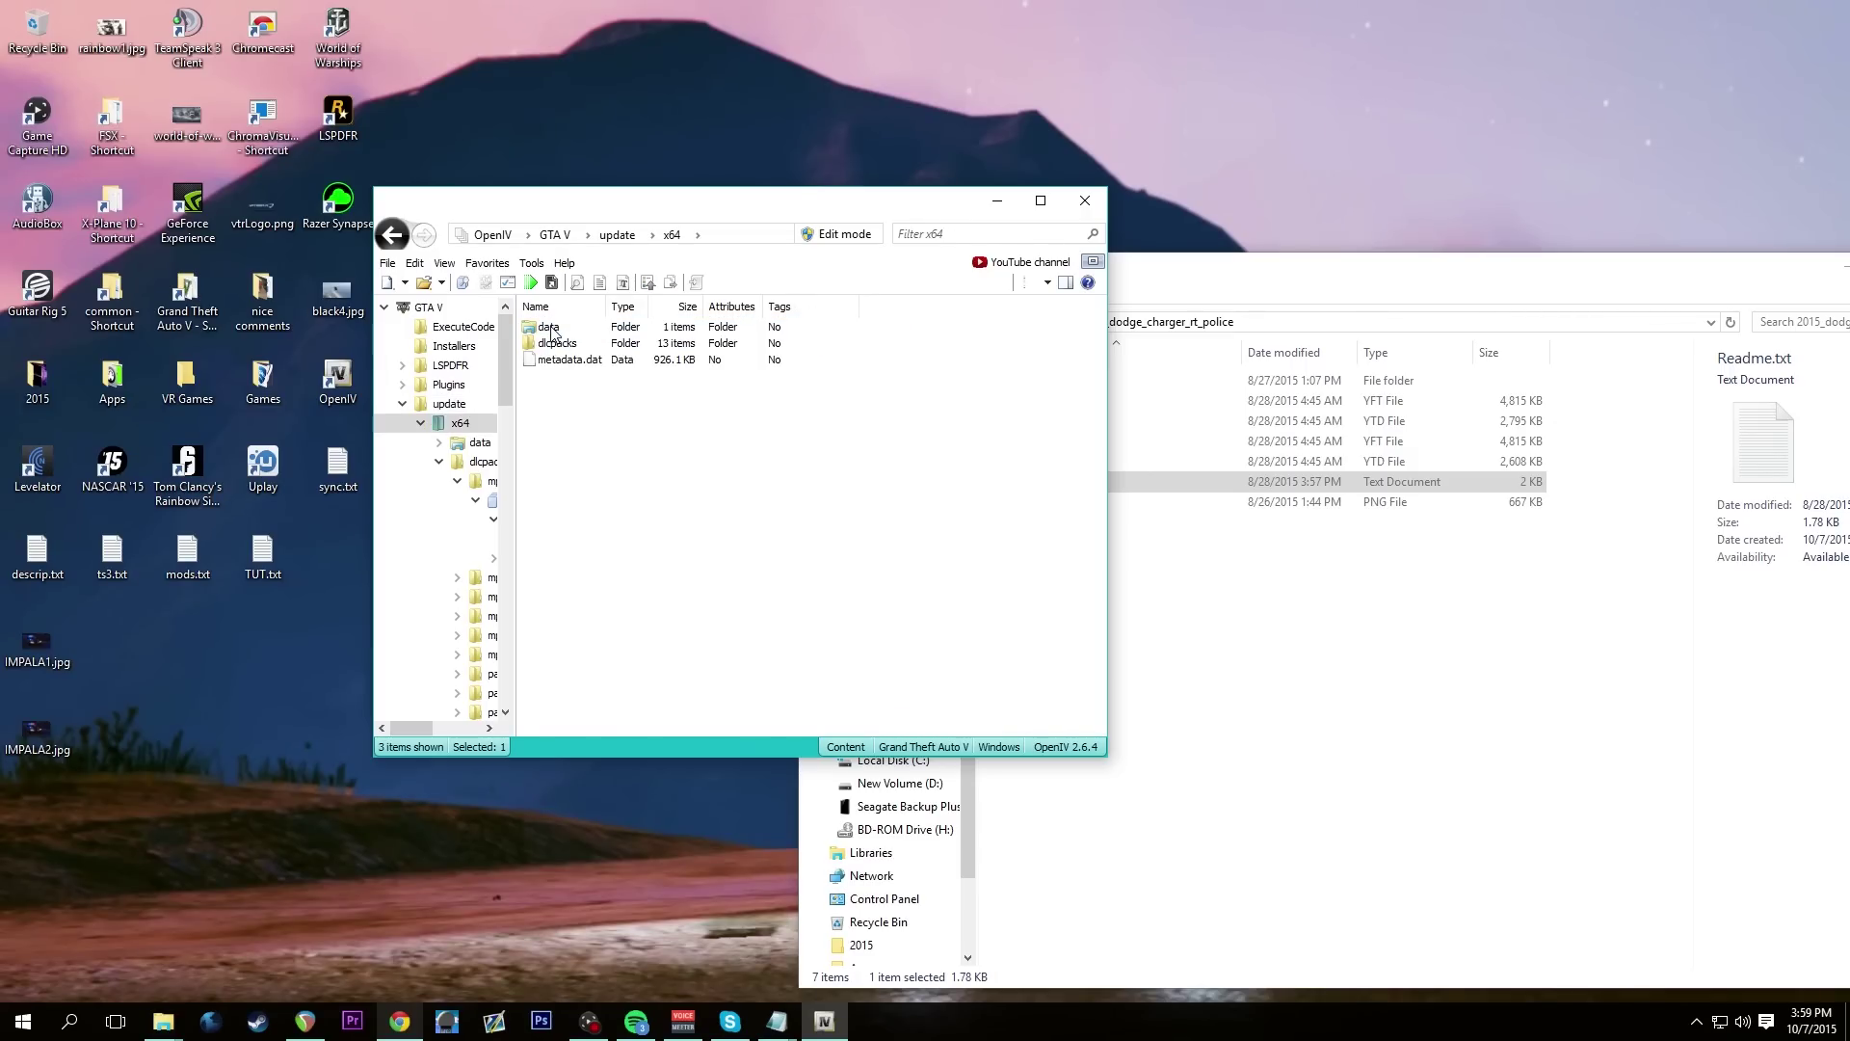
{"action": "double_click", "coordinate": [554, 344]}
Recheck the Readme for the patchday3ng part of the install path
{"action": "left_click", "coordinate": [1293, 776]}
{"action": "double_click", "coordinate": [1072, 483]}
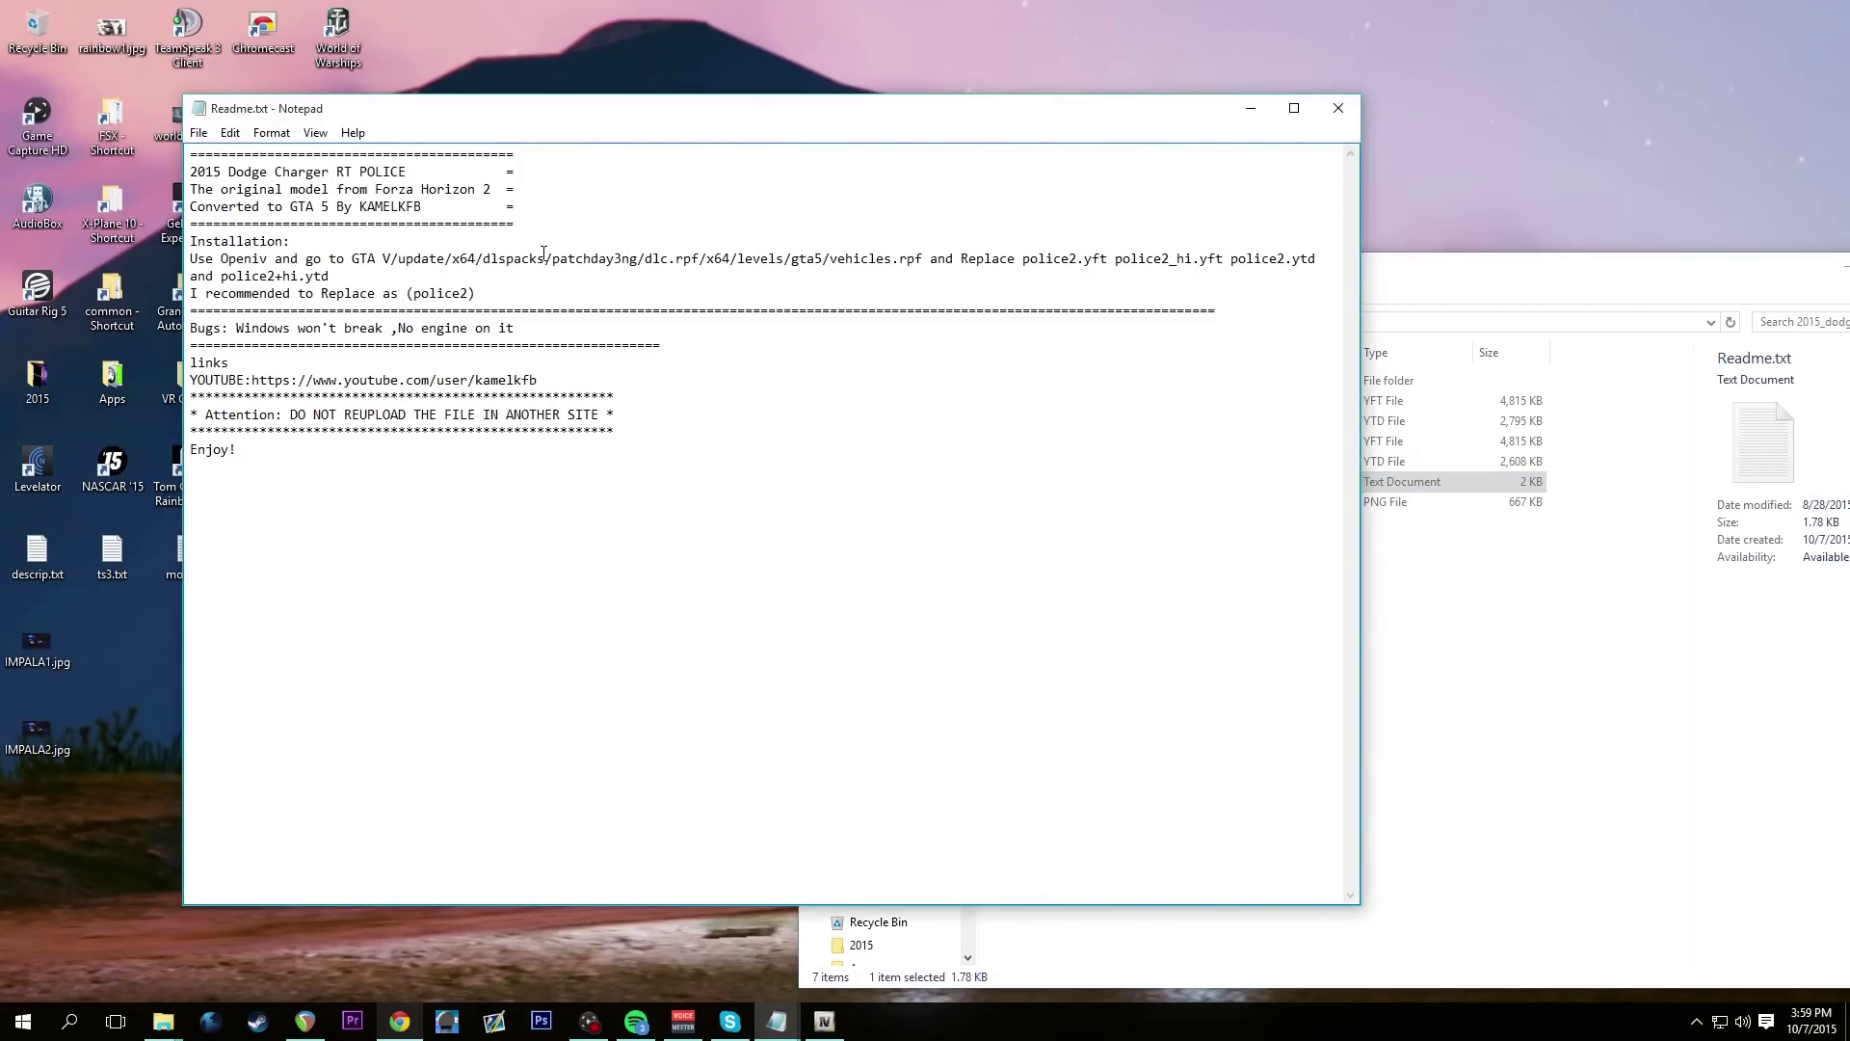
{"action": "left_click_drag", "start_coordinate": [544, 253], "coordinate": [667, 265]}
{"action": "left_click", "coordinate": [1339, 107]}
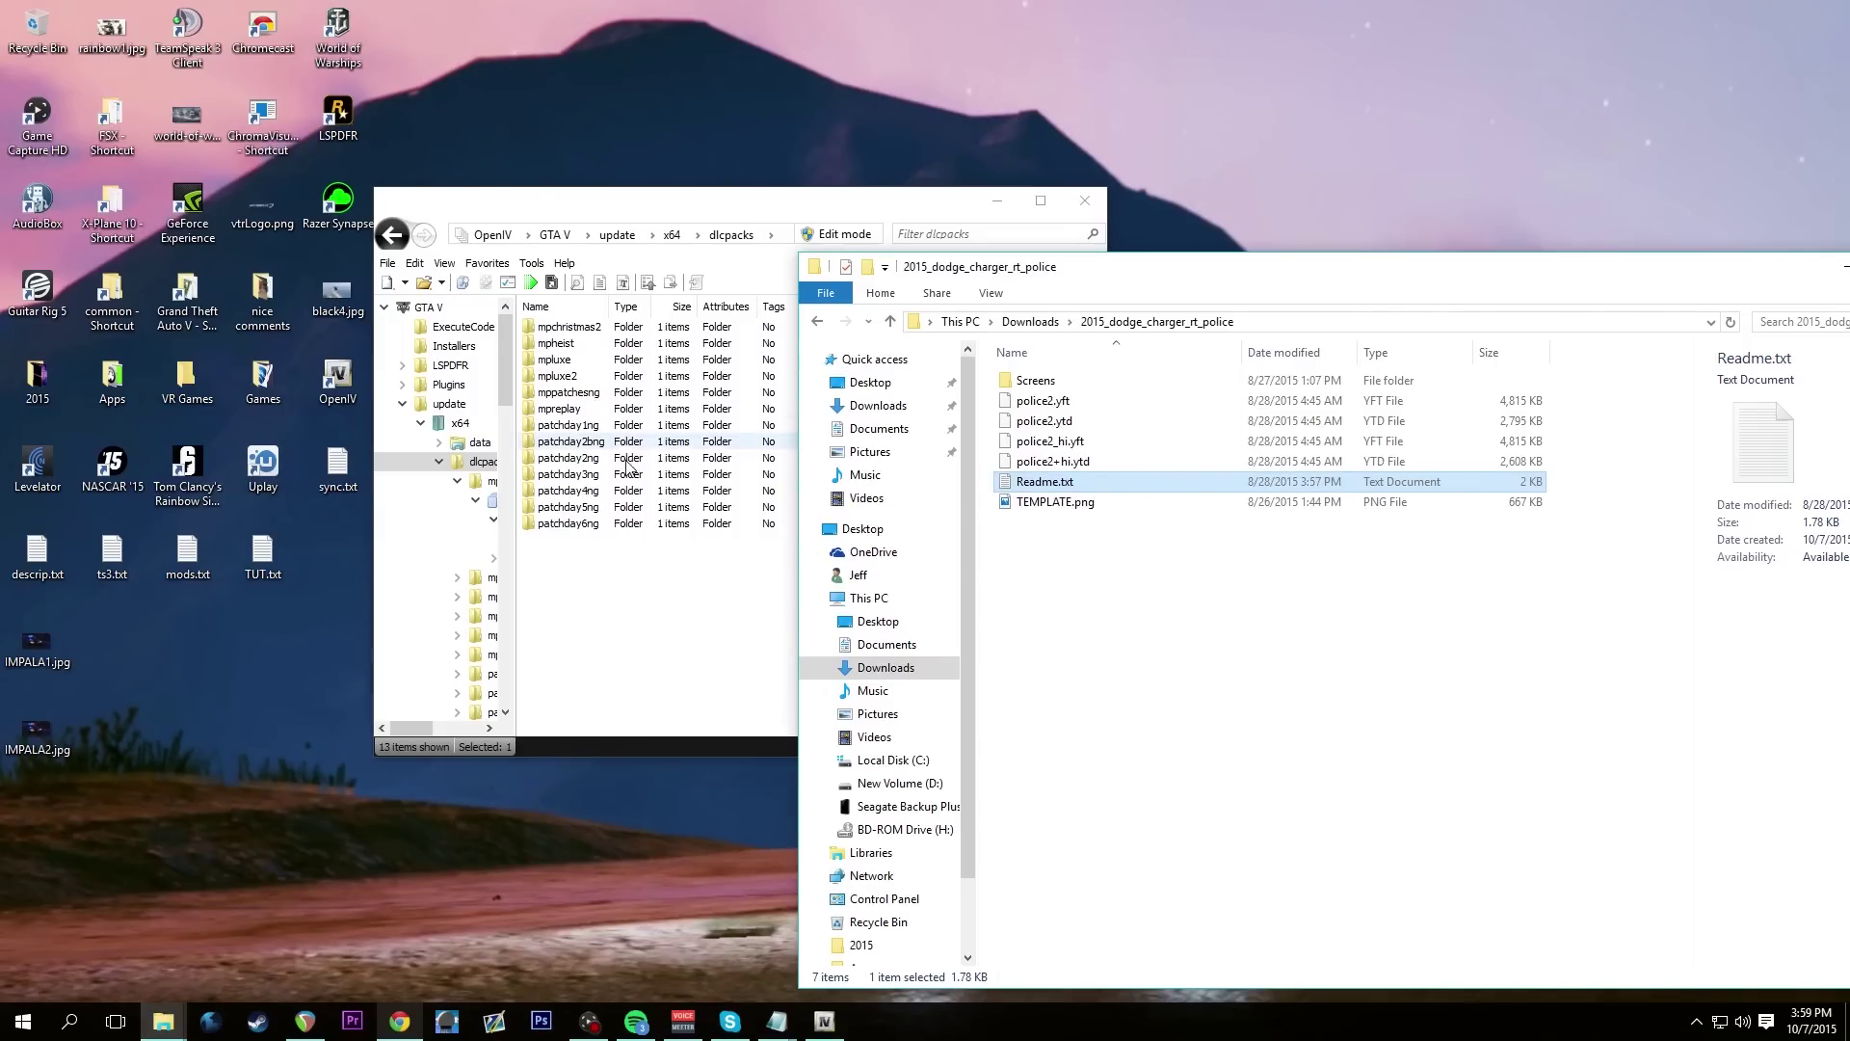
Open patchday3ng > dlc.rpf > x64 > levels > gta5 > vehicles.rpf
{"action": "left_click", "coordinate": [579, 475]}
{"action": "double_click", "coordinate": [579, 475]}
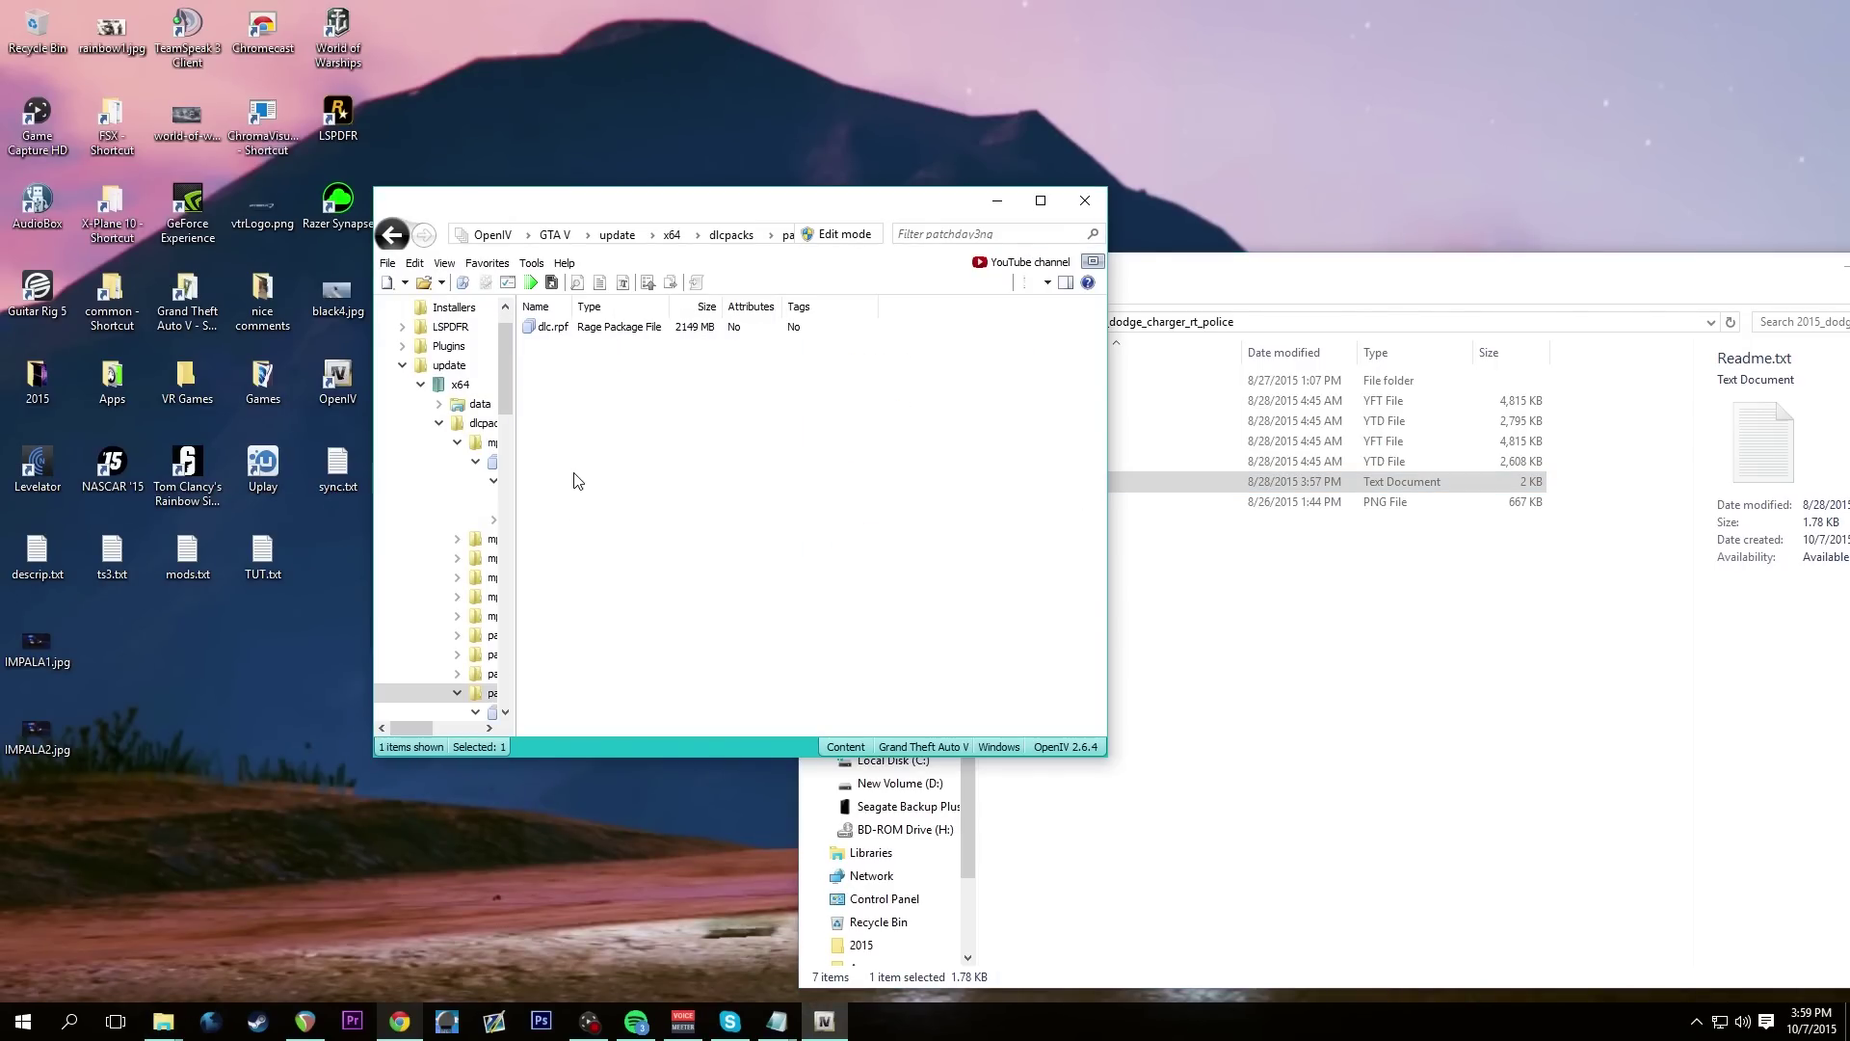
{"action": "double_click", "coordinate": [549, 328]}
{"action": "double_click", "coordinate": [547, 345]}
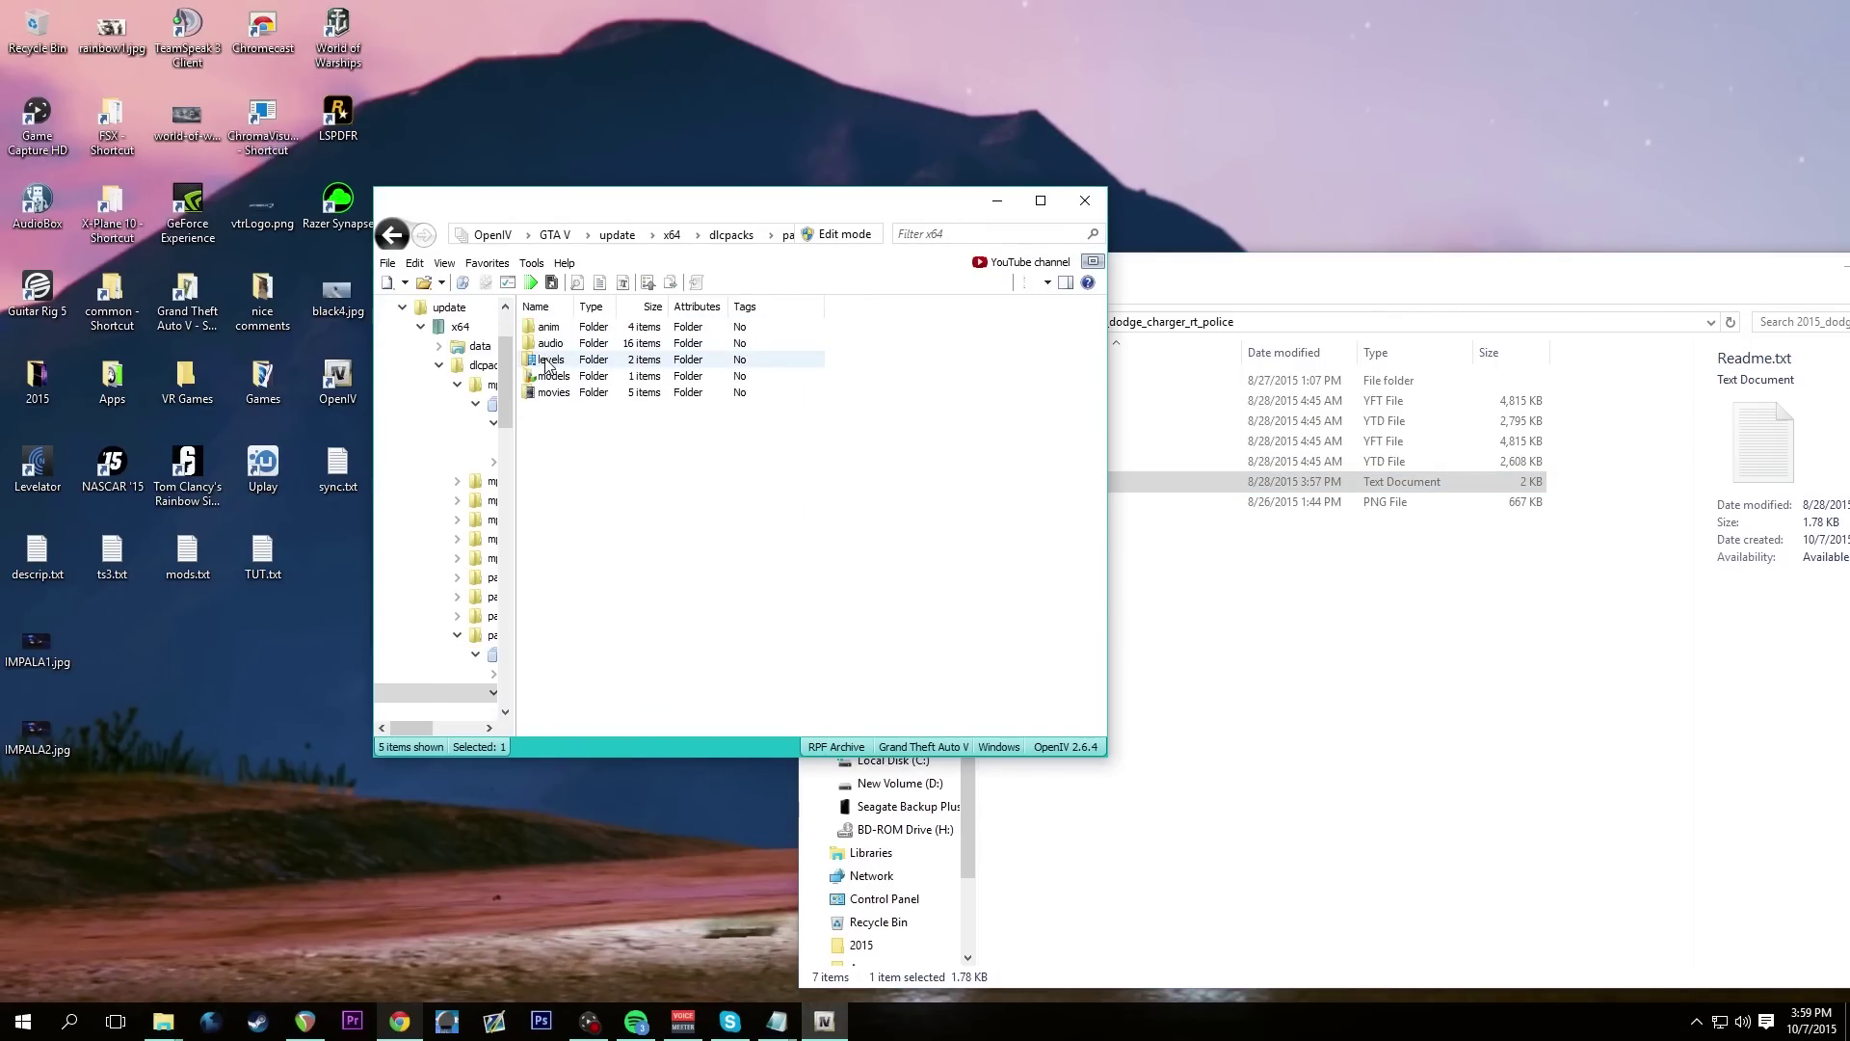
{"action": "double_click", "coordinate": [550, 358]}
{"action": "double_click", "coordinate": [553, 330]}
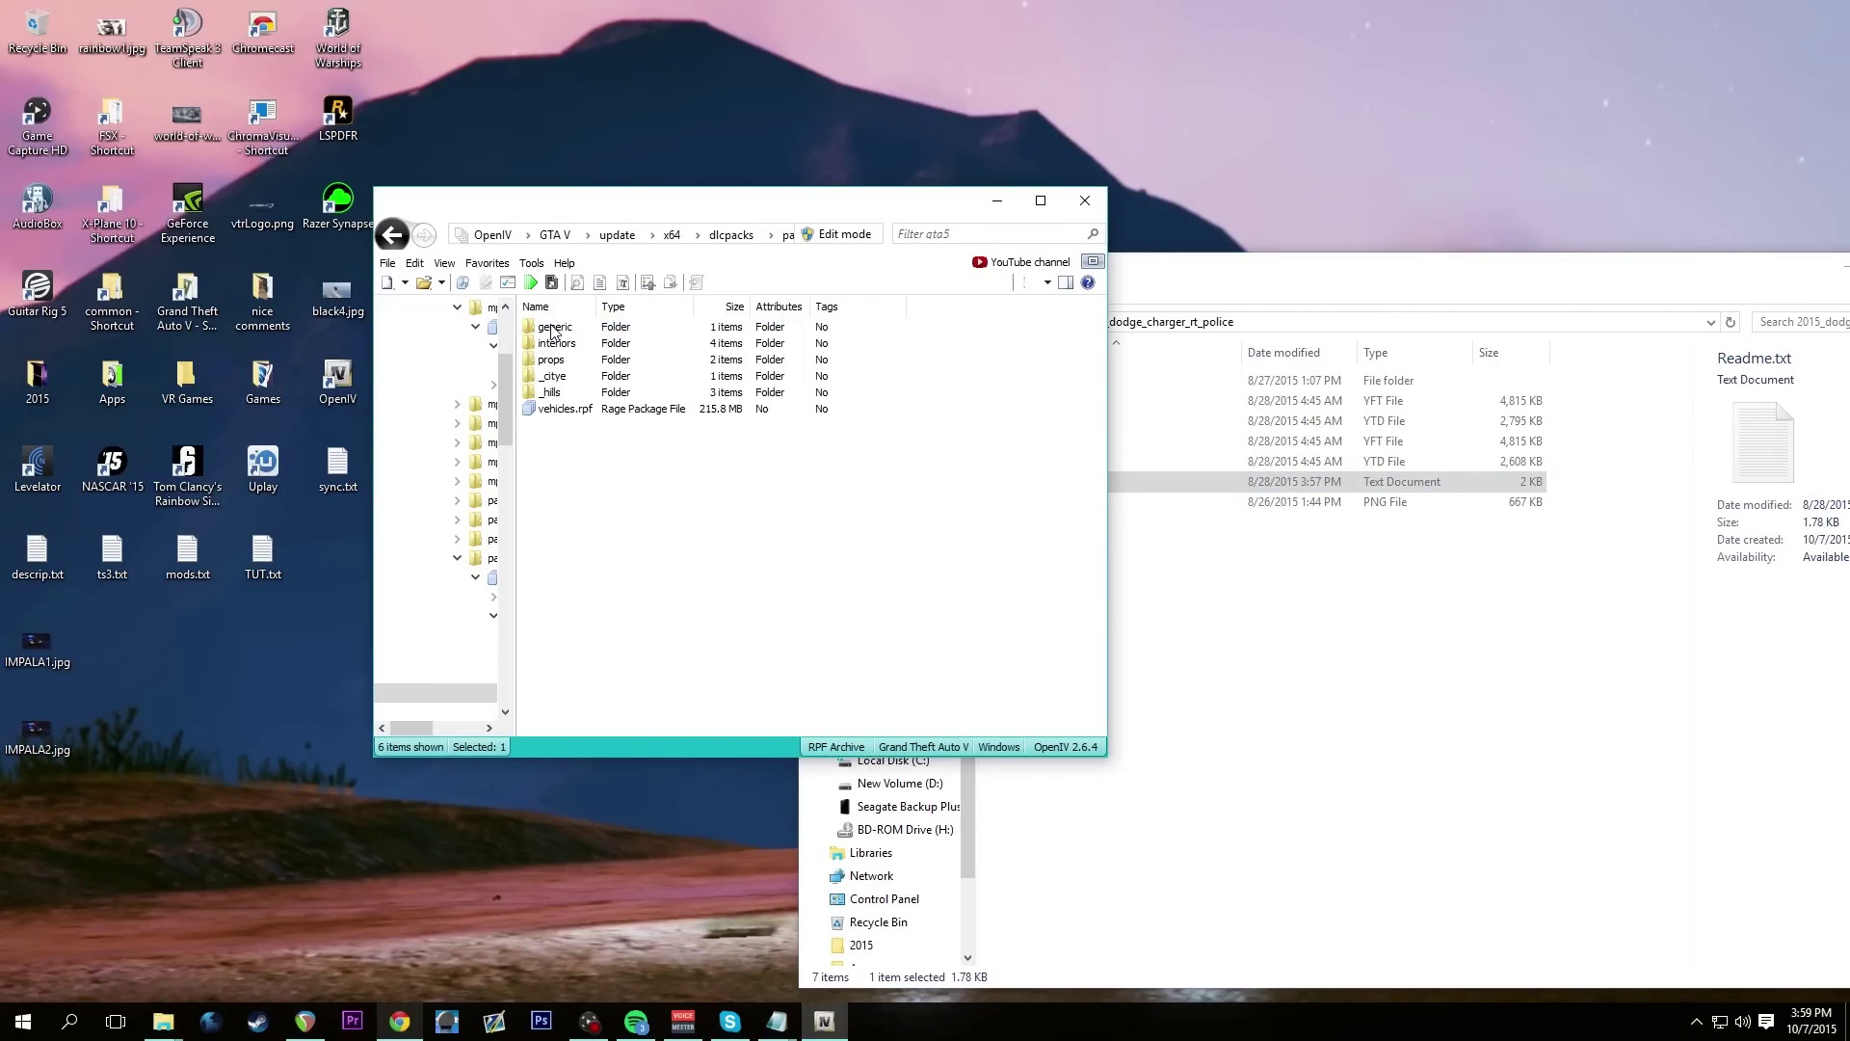
{"action": "double_click", "coordinate": [564, 409]}
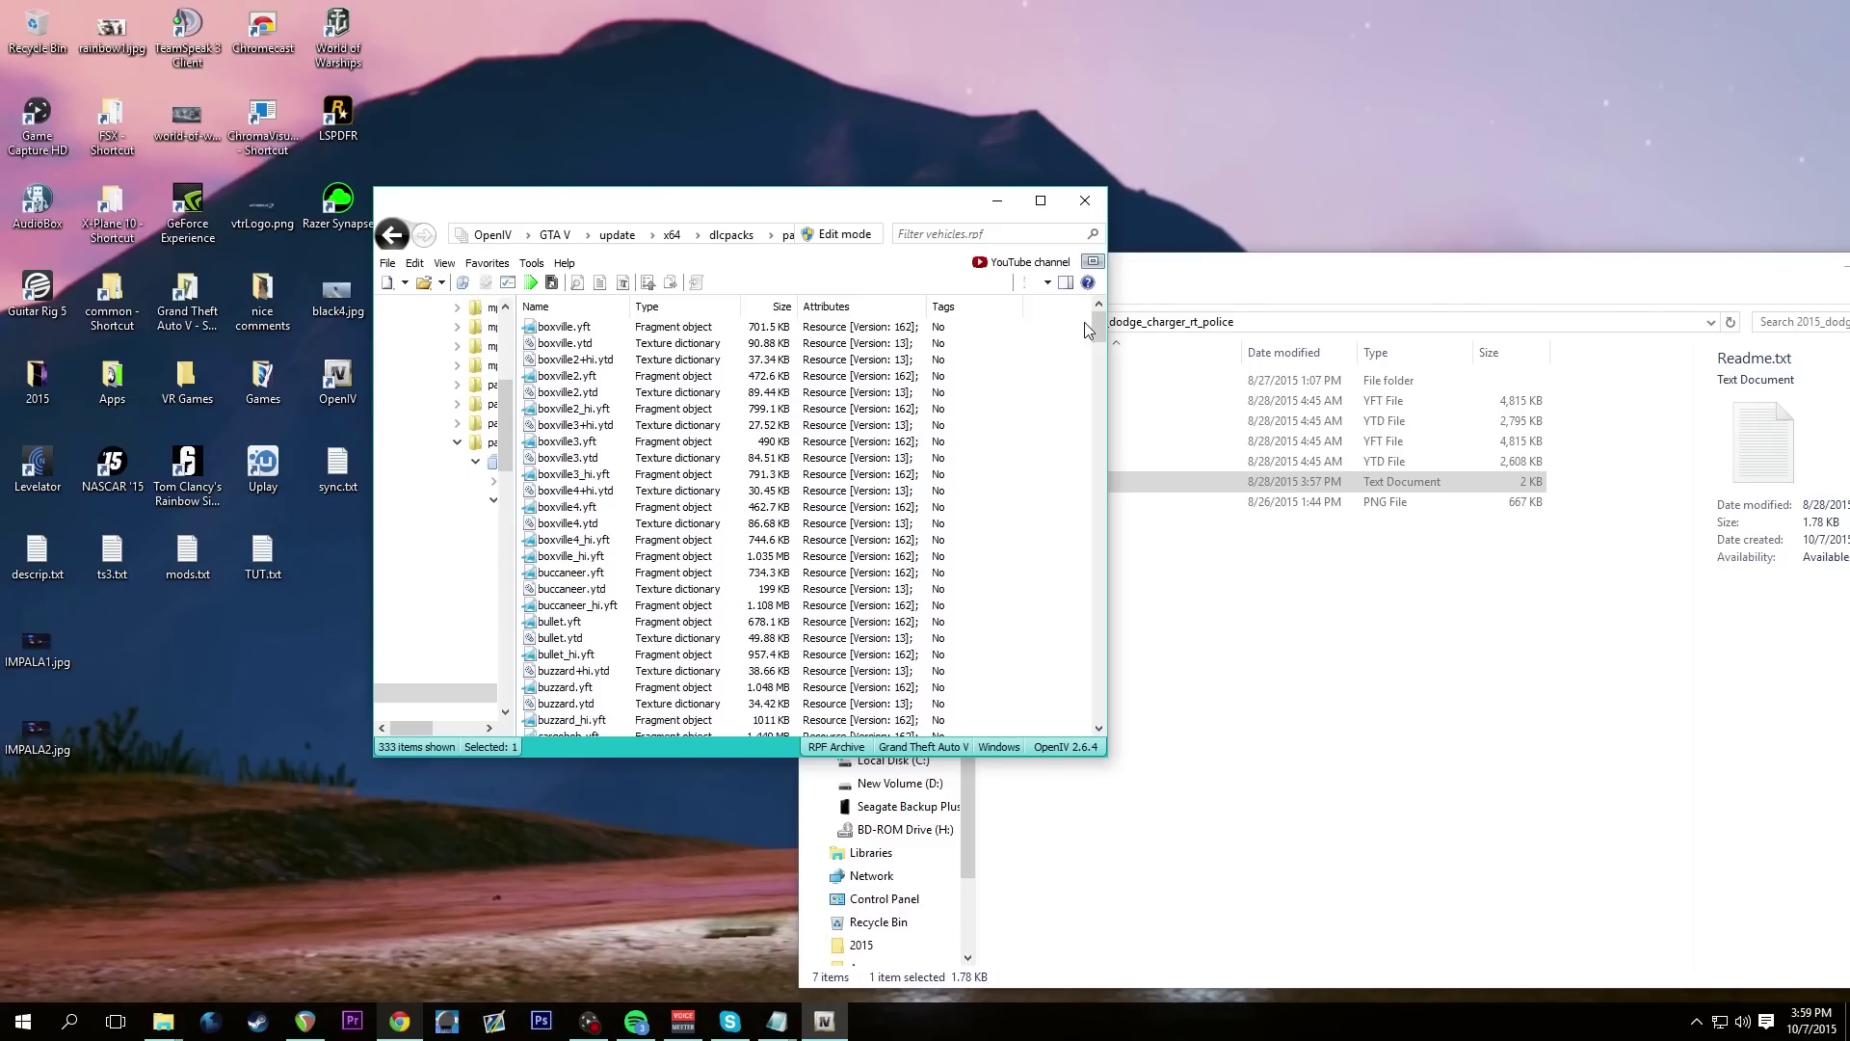
Preview and orbit the stock police2.yft model in patchday3ng's vehicles.rpf
{"action": "left_click_drag", "start_coordinate": [1099, 336], "coordinate": [1104, 510]}
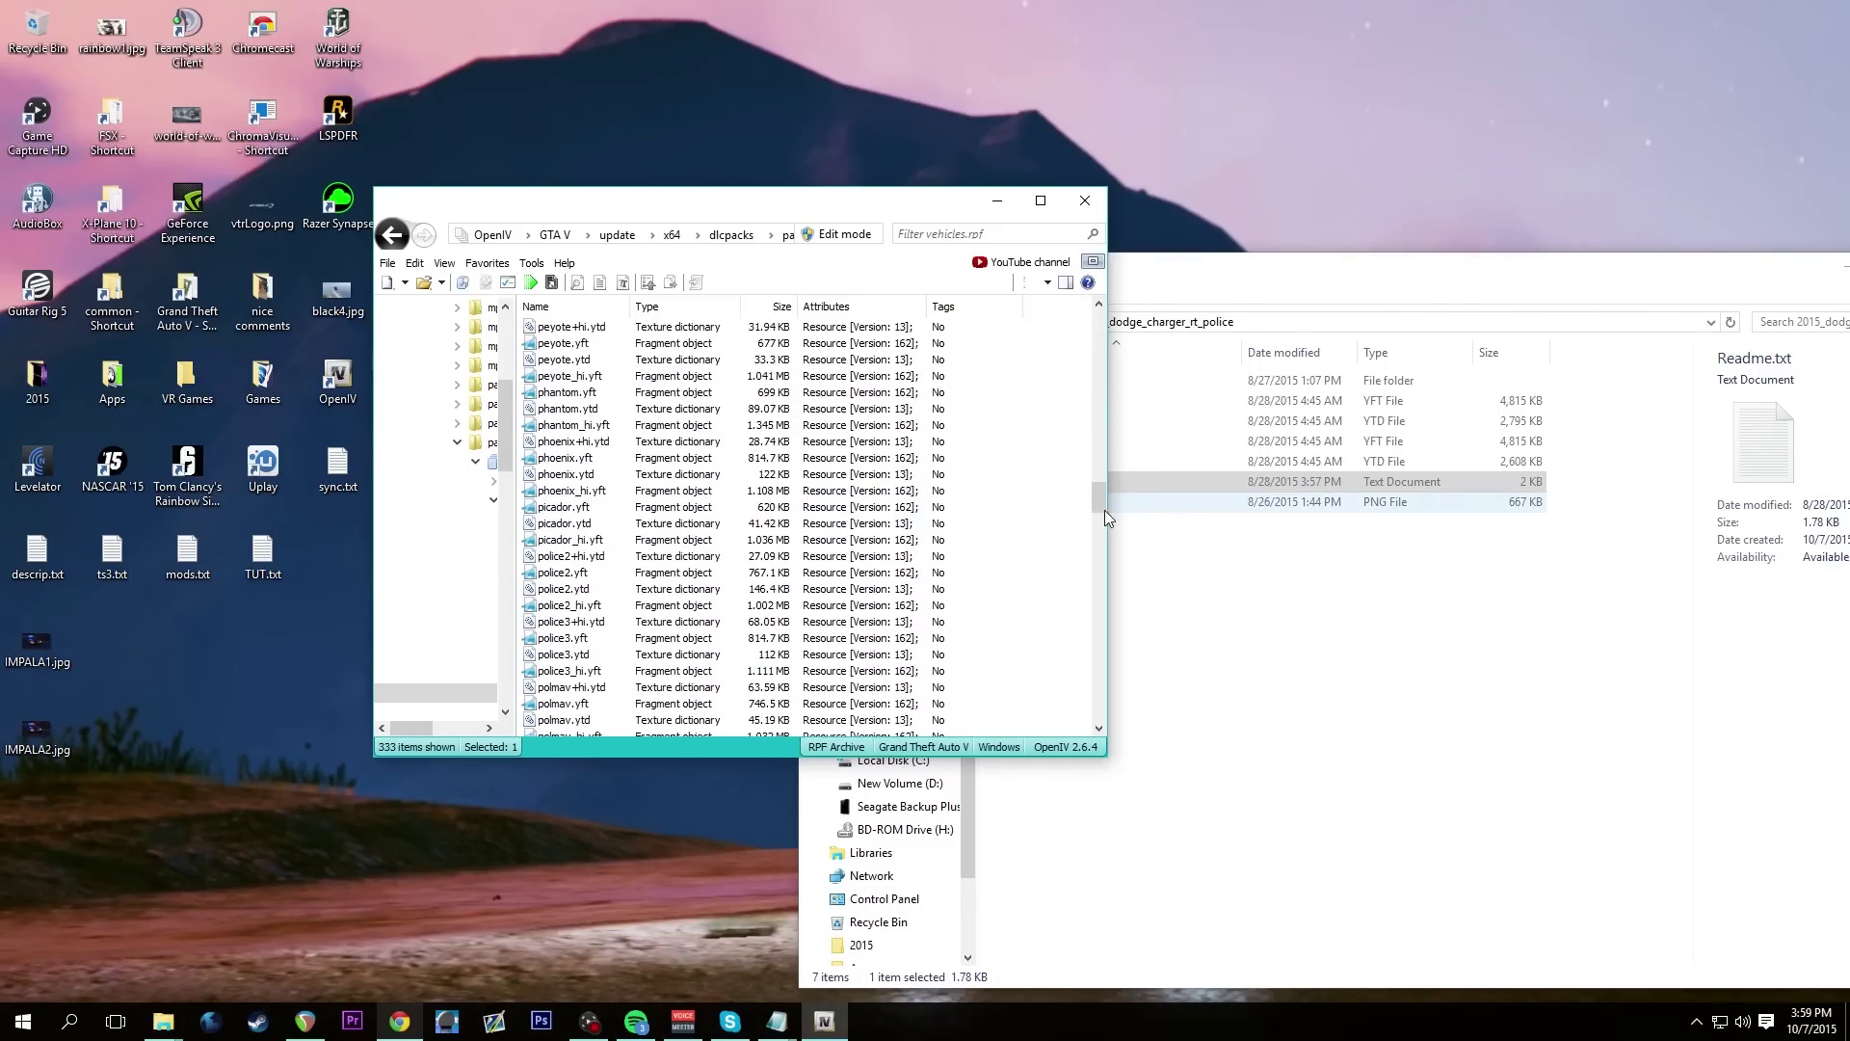
{"action": "left_click", "coordinate": [552, 574]}
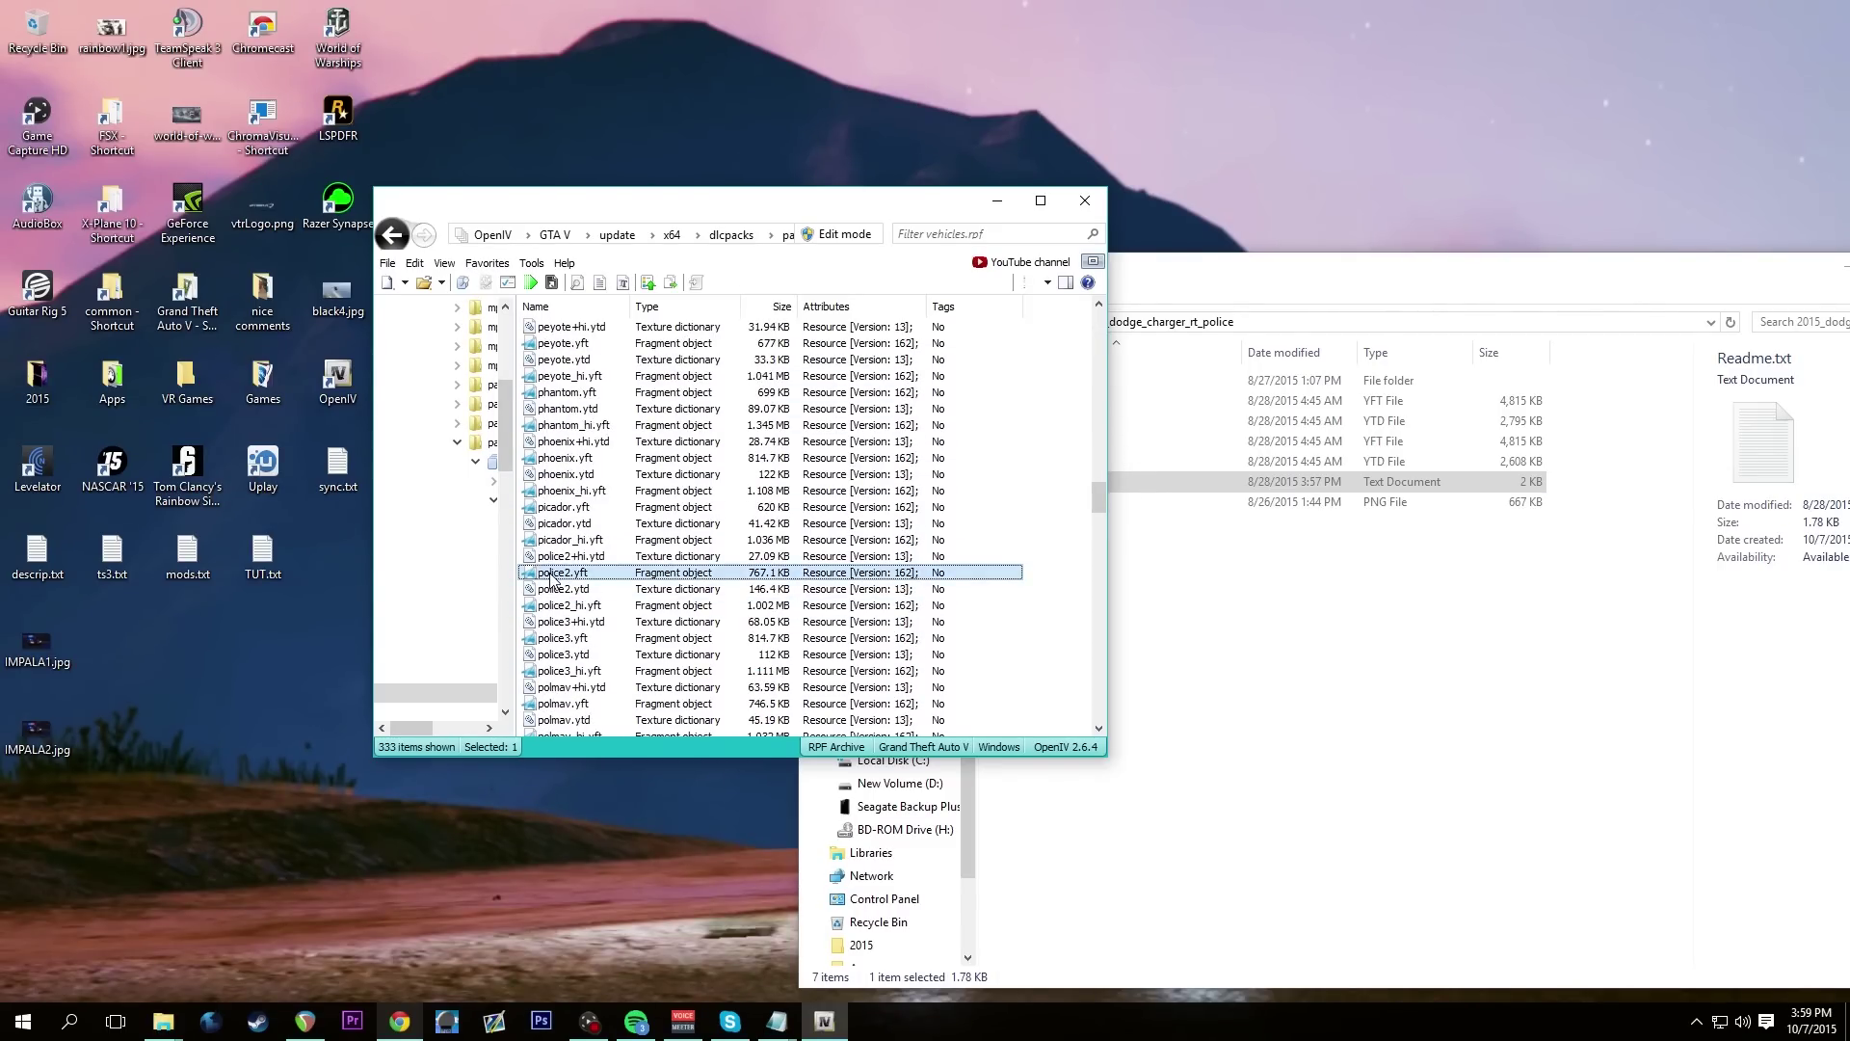
{"action": "double_click", "coordinate": [941, 583]}
{"action": "left_click_drag", "start_coordinate": [694, 524], "coordinate": [1095, 484]}
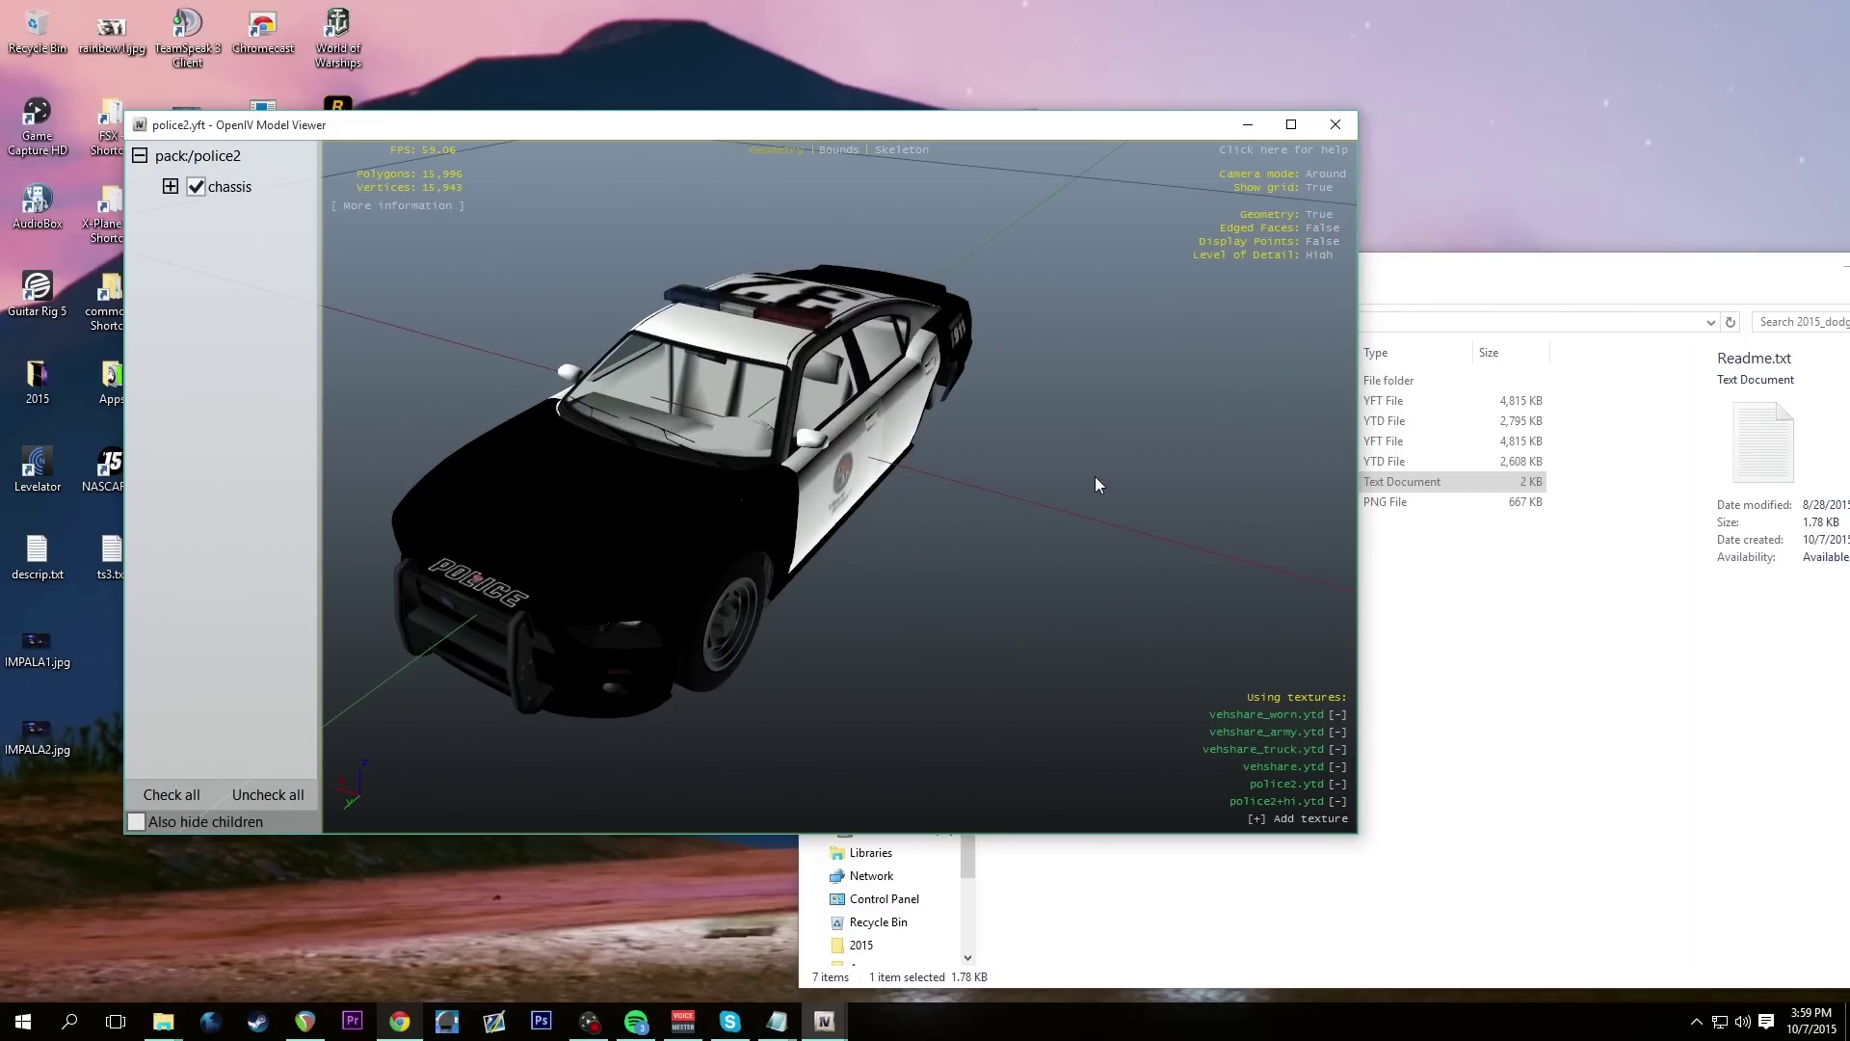
{"action": "left_click", "coordinate": [1335, 124]}
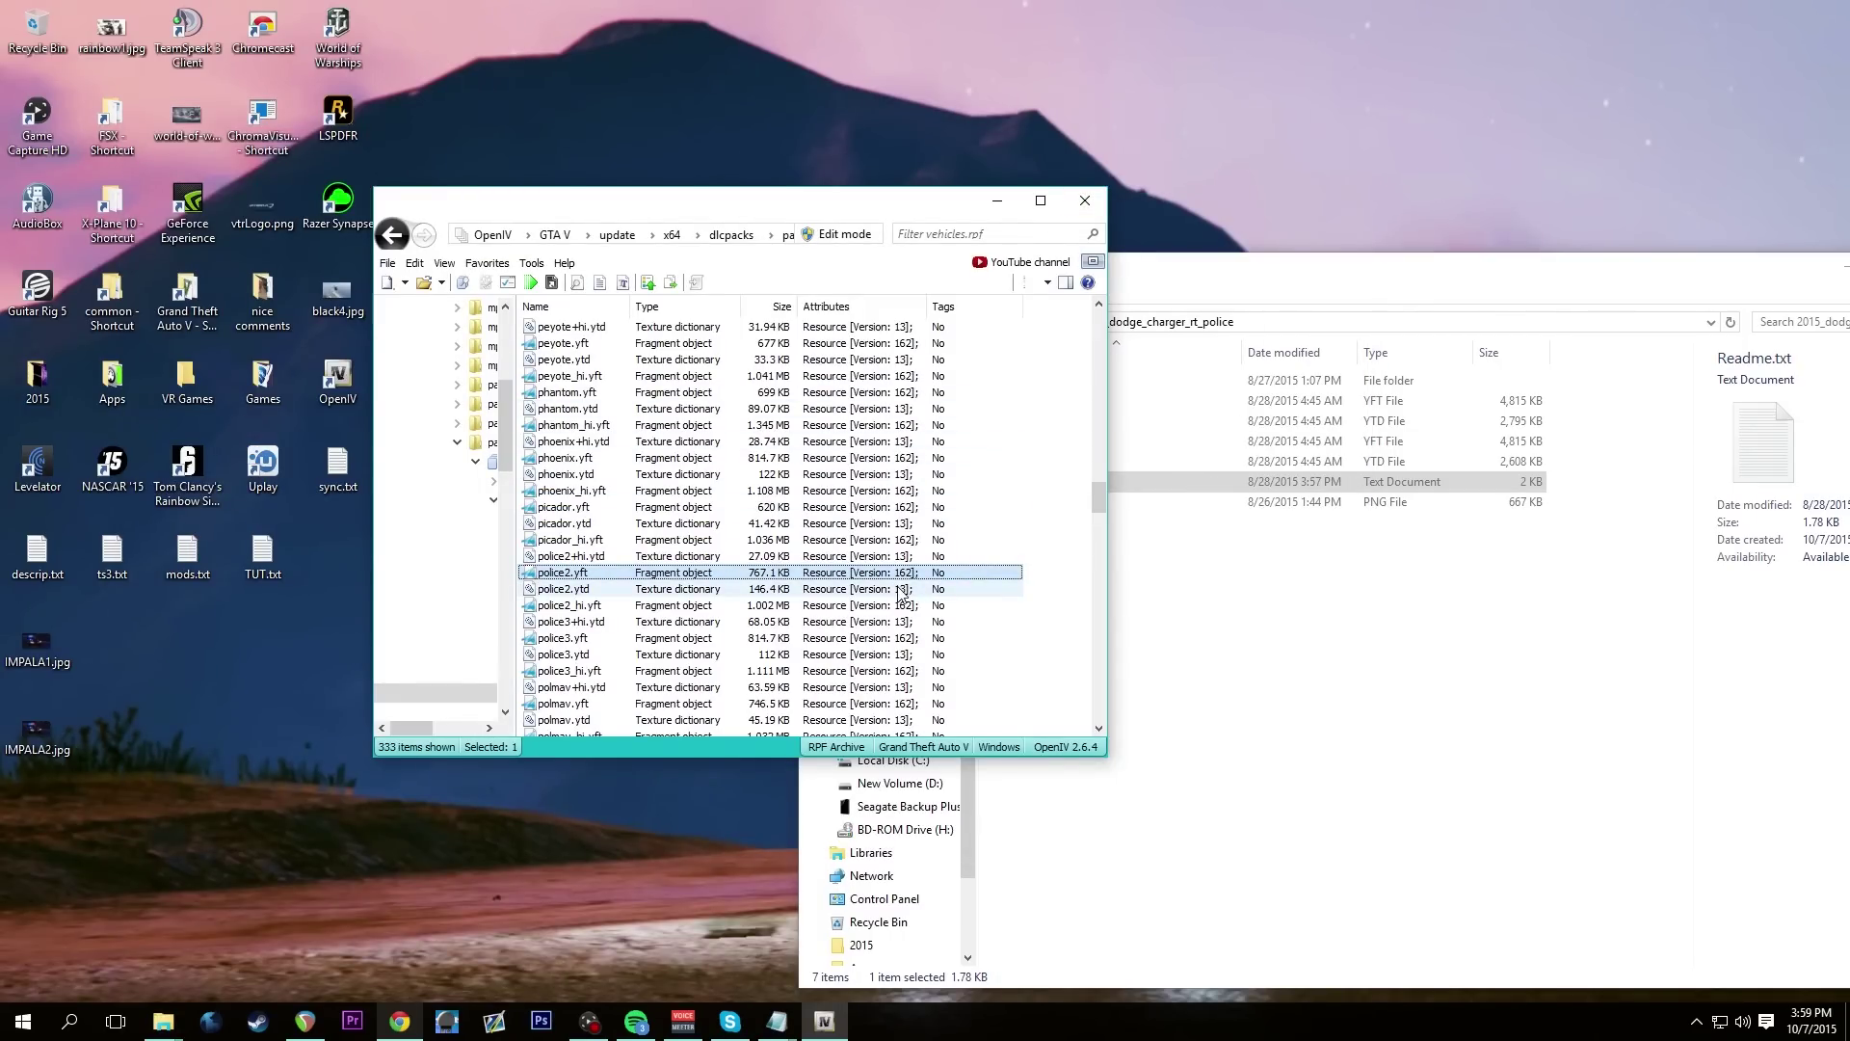
Enable Edit mode and drag the four downloaded police2 files into vehicles.rpf
{"action": "left_click", "coordinate": [1292, 632]}
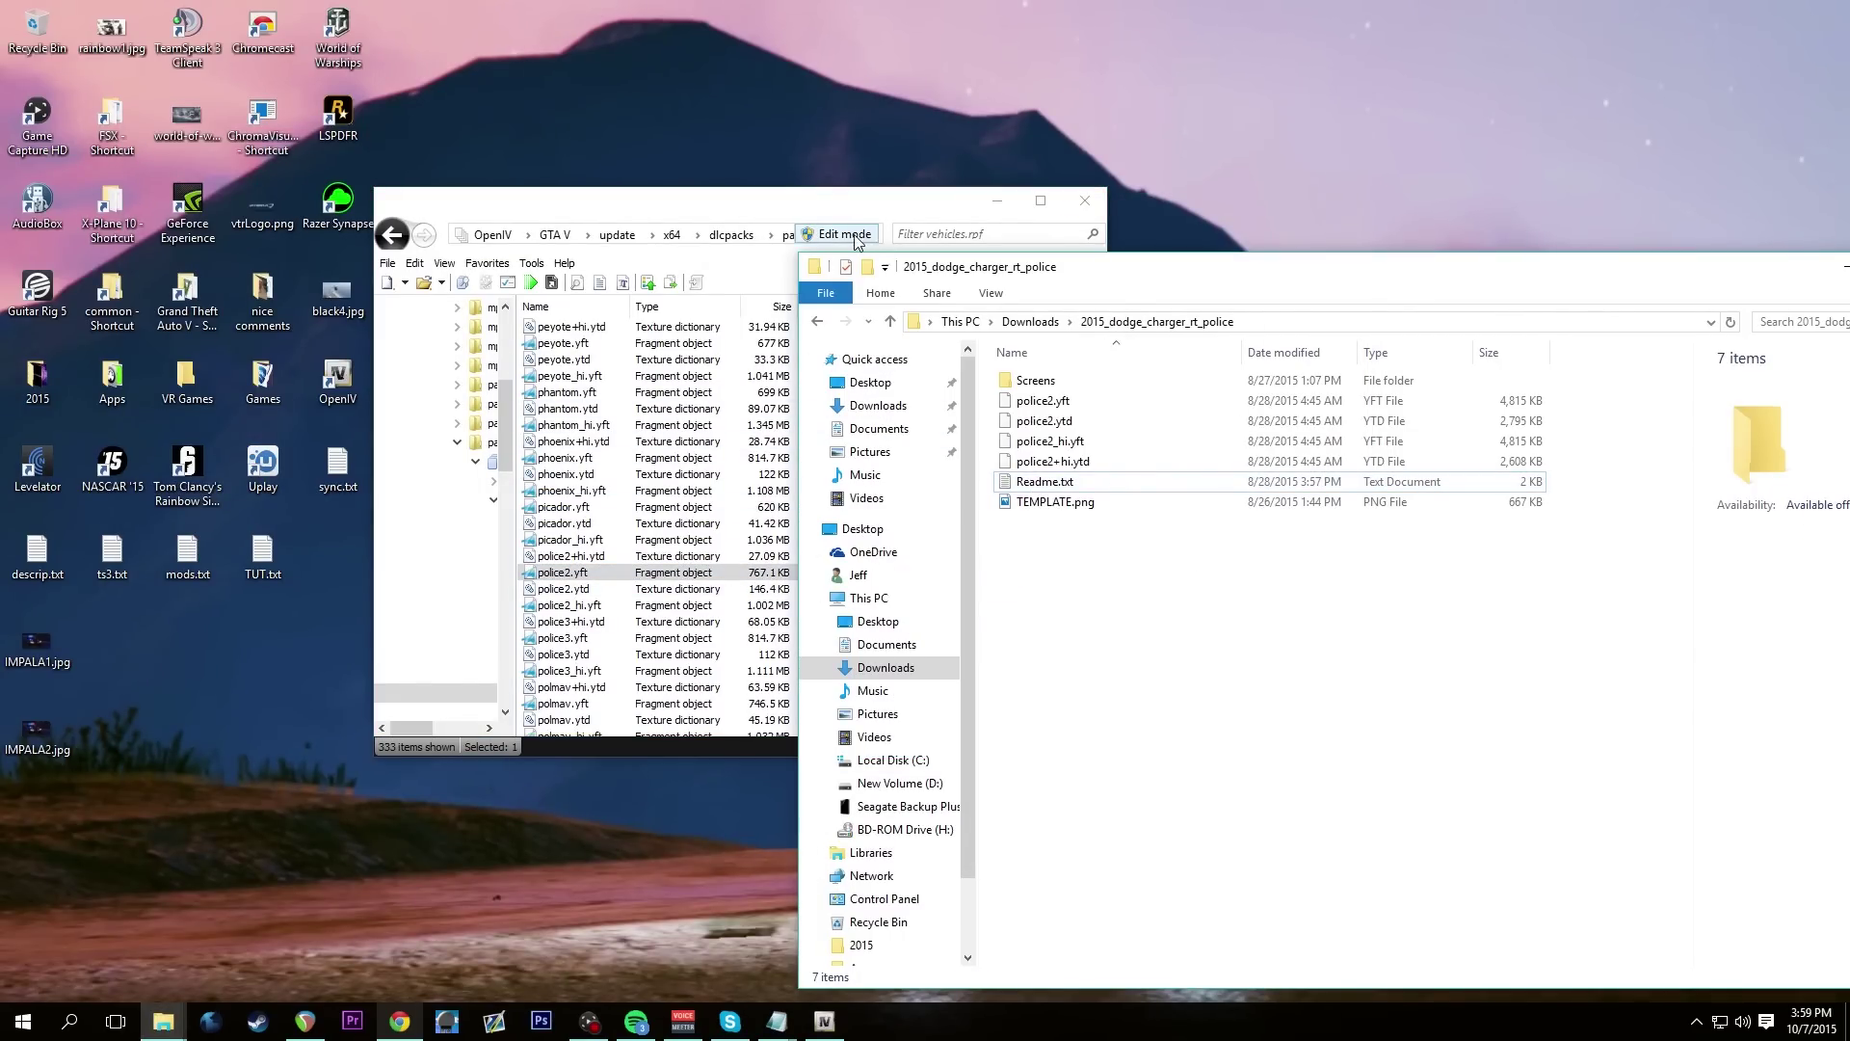
{"action": "left_click", "coordinate": [845, 234]}
{"action": "left_click", "coordinate": [990, 576]}
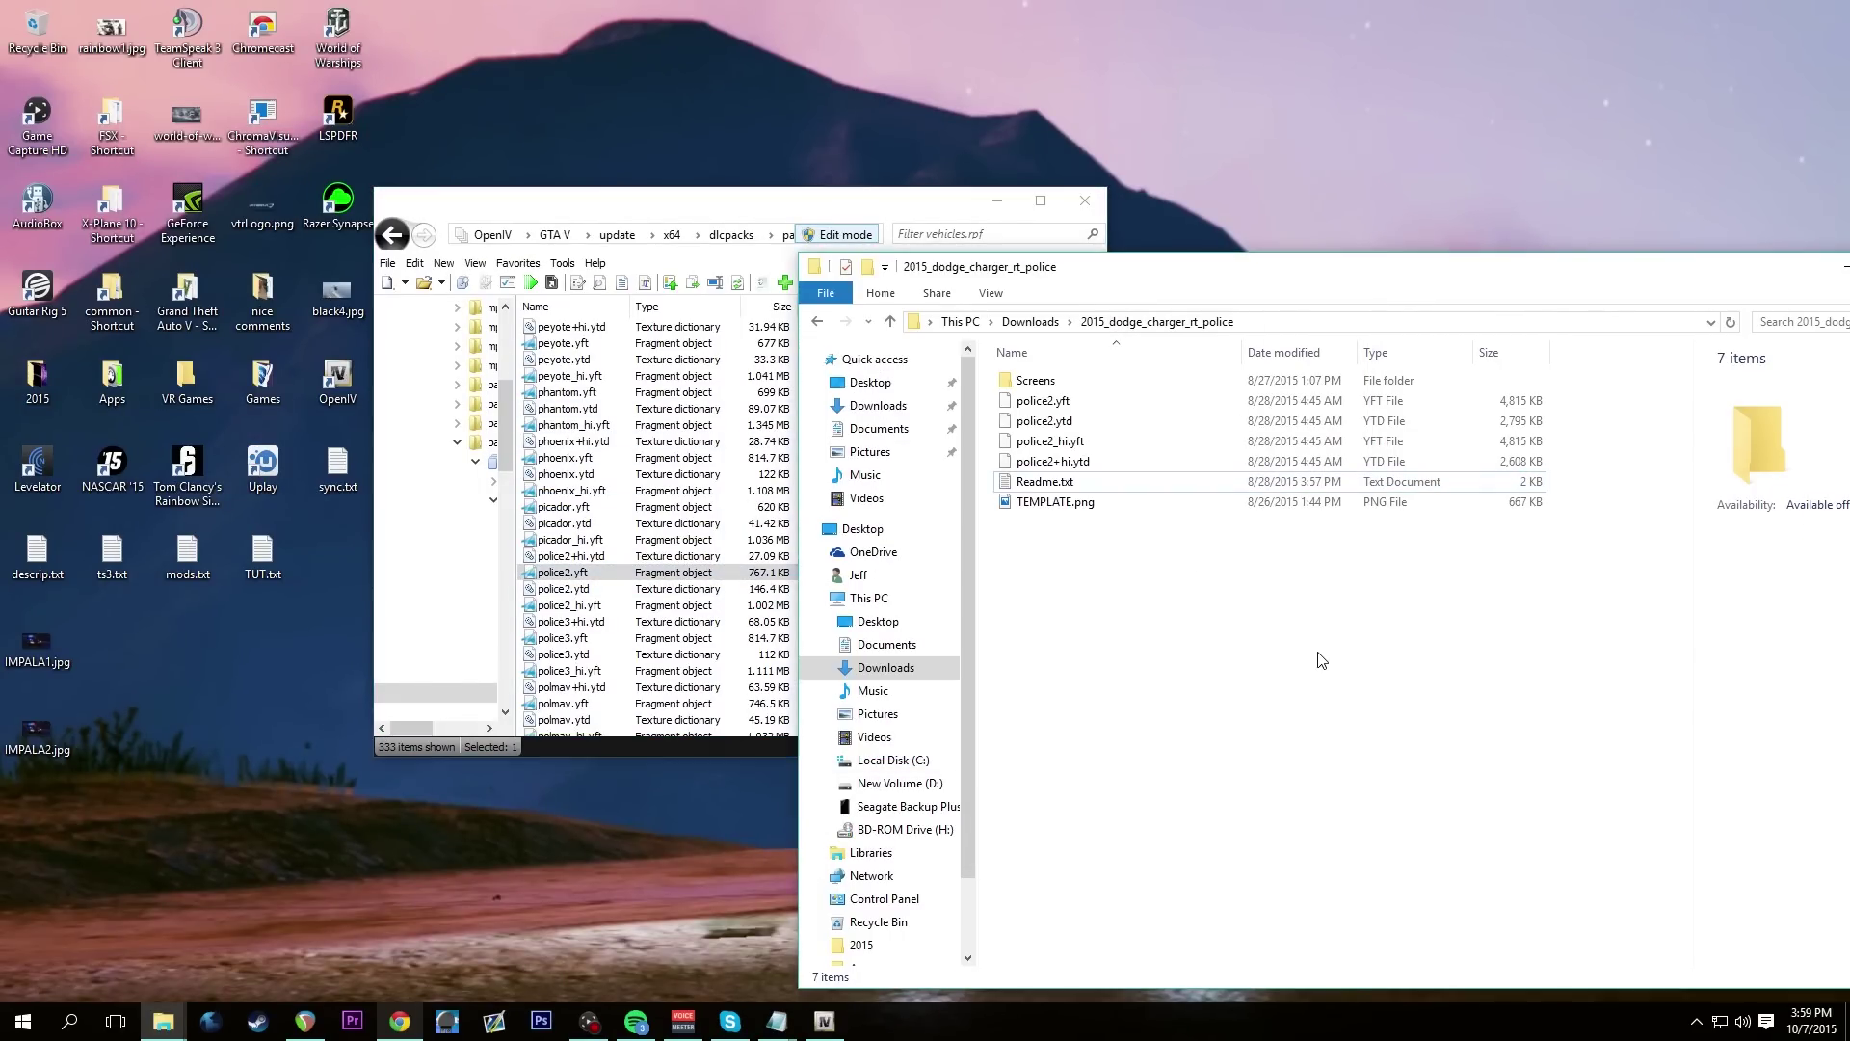
{"action": "left_click", "coordinate": [1011, 403]}
{"action": "key", "text": "shift+Down"}
{"action": "key", "text": "shift+Down"}
{"action": "key", "text": "shift+Down"}
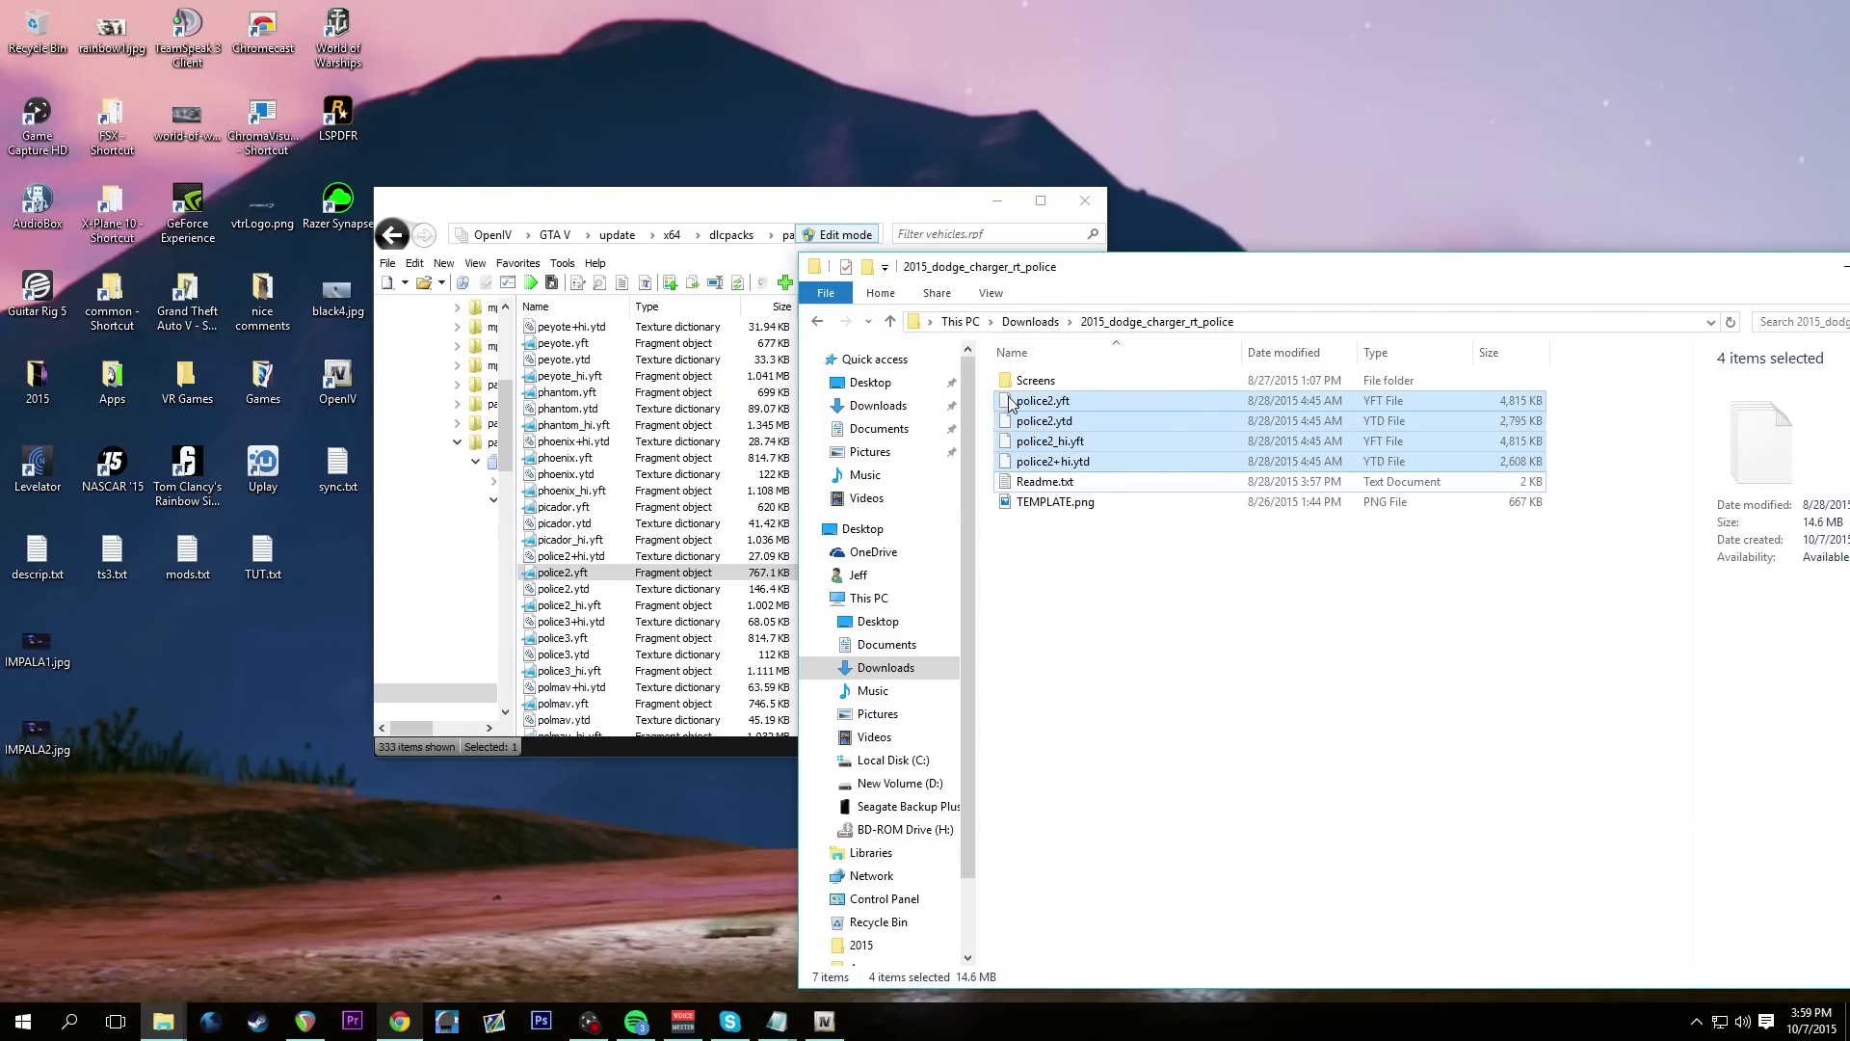
{"action": "left_click_drag", "start_coordinate": [1011, 403], "coordinate": [714, 544]}
{"action": "left_click_drag", "start_coordinate": [608, 607], "coordinate": [606, 599]}
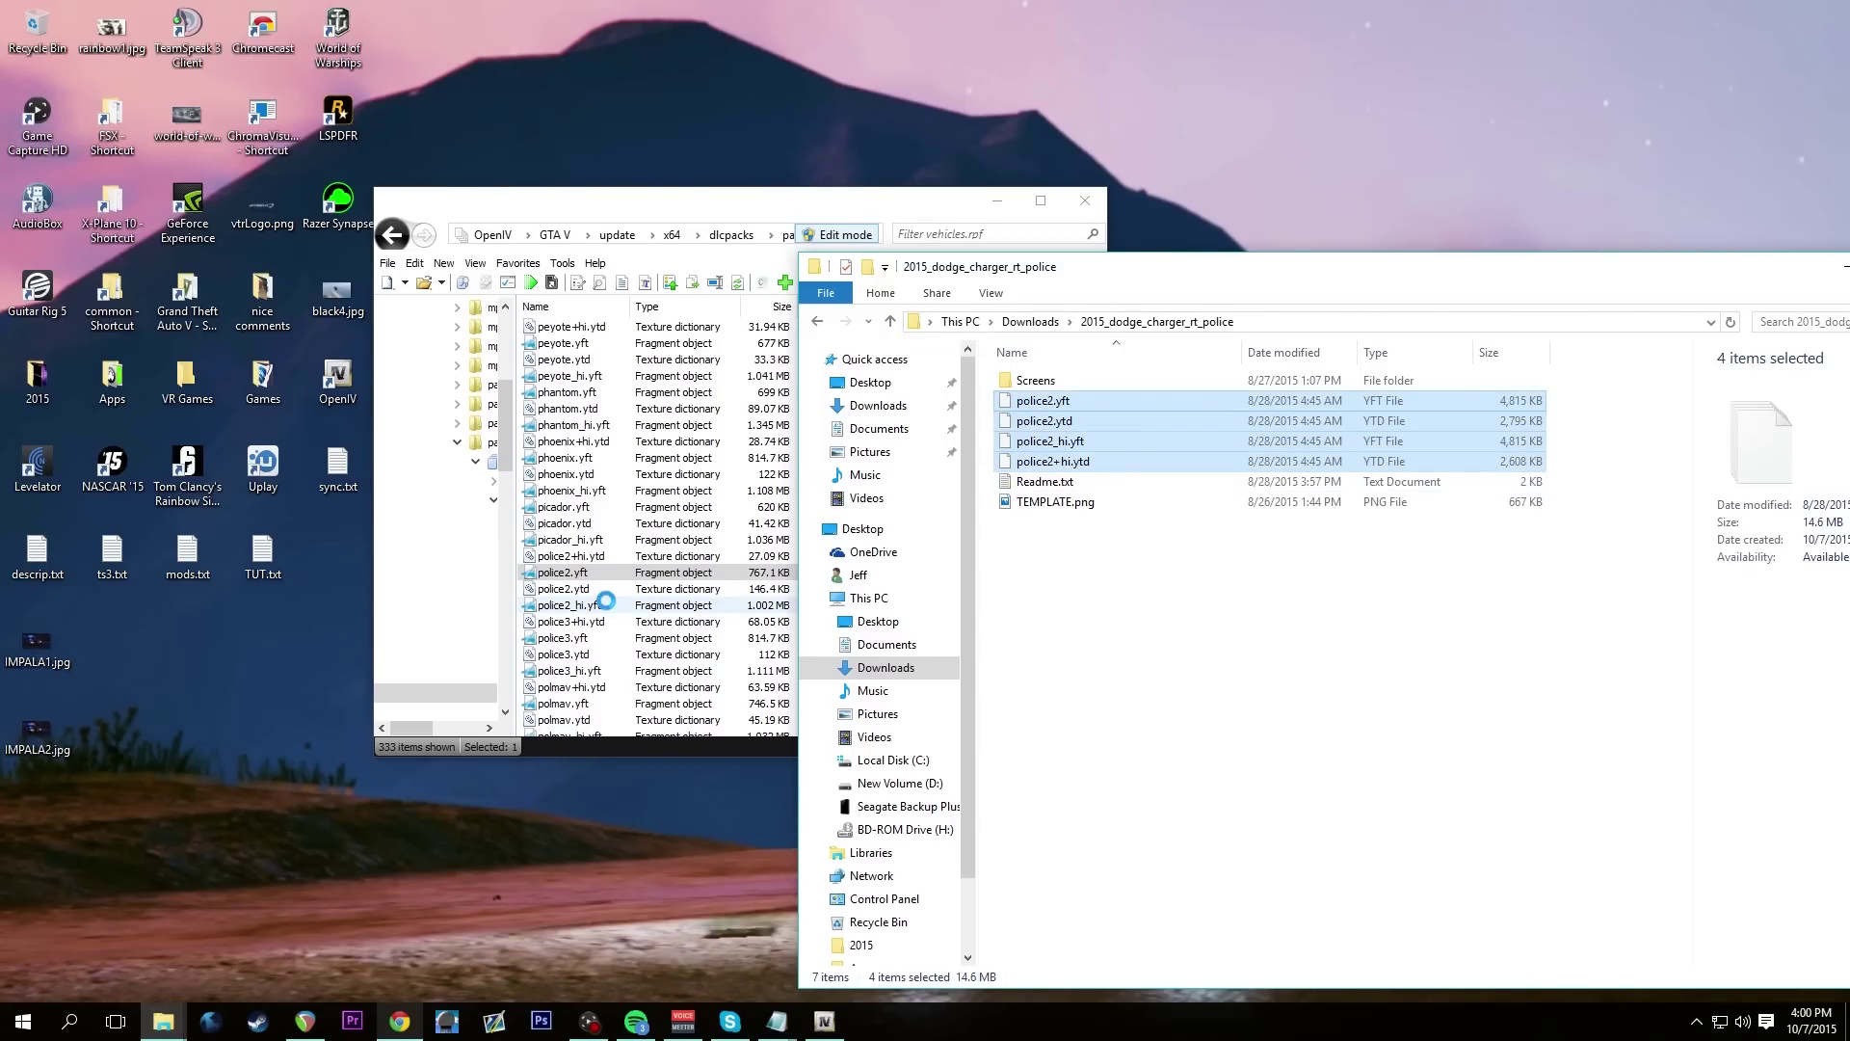